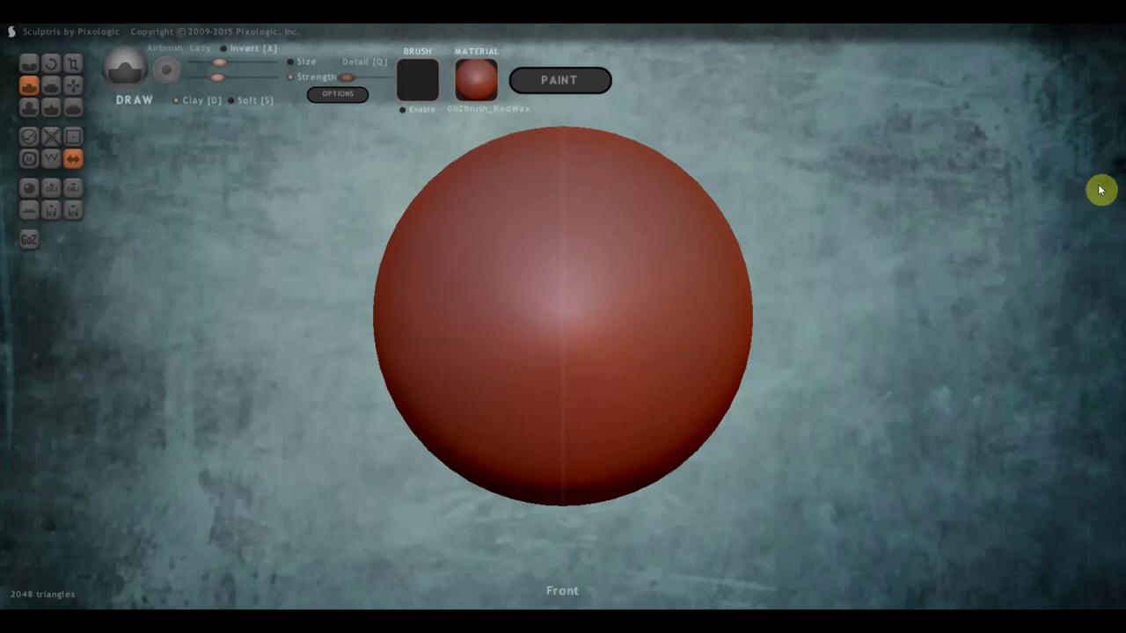
- Import Head1.OBJ as a new scene, replacing the default sphere
left_click(51, 187)
left_click(185, 154)
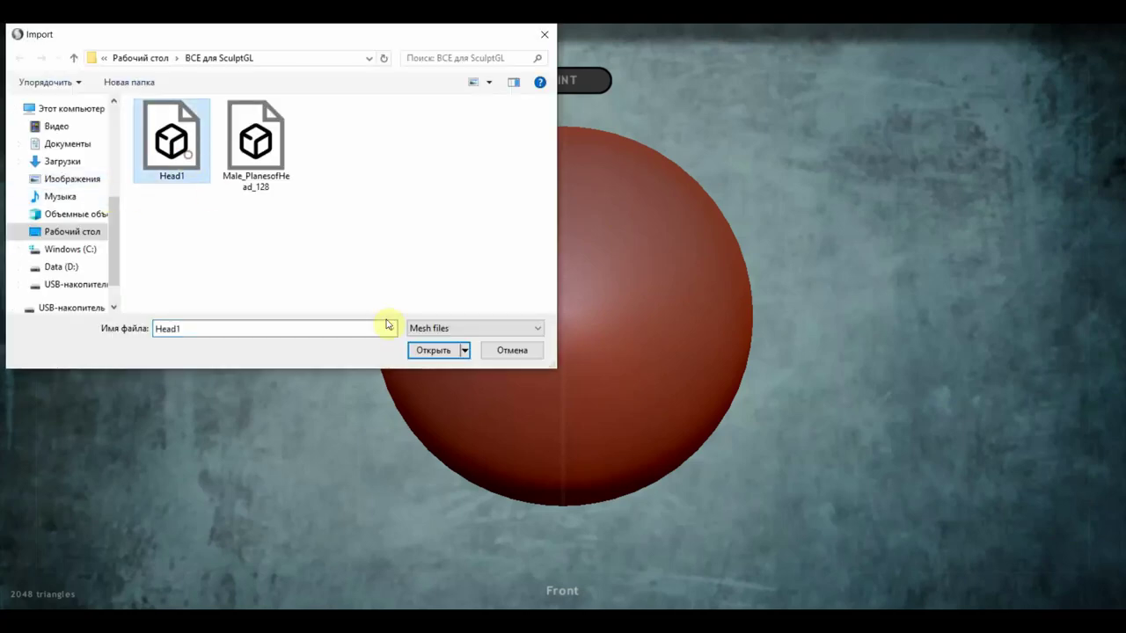
left_click(434, 350)
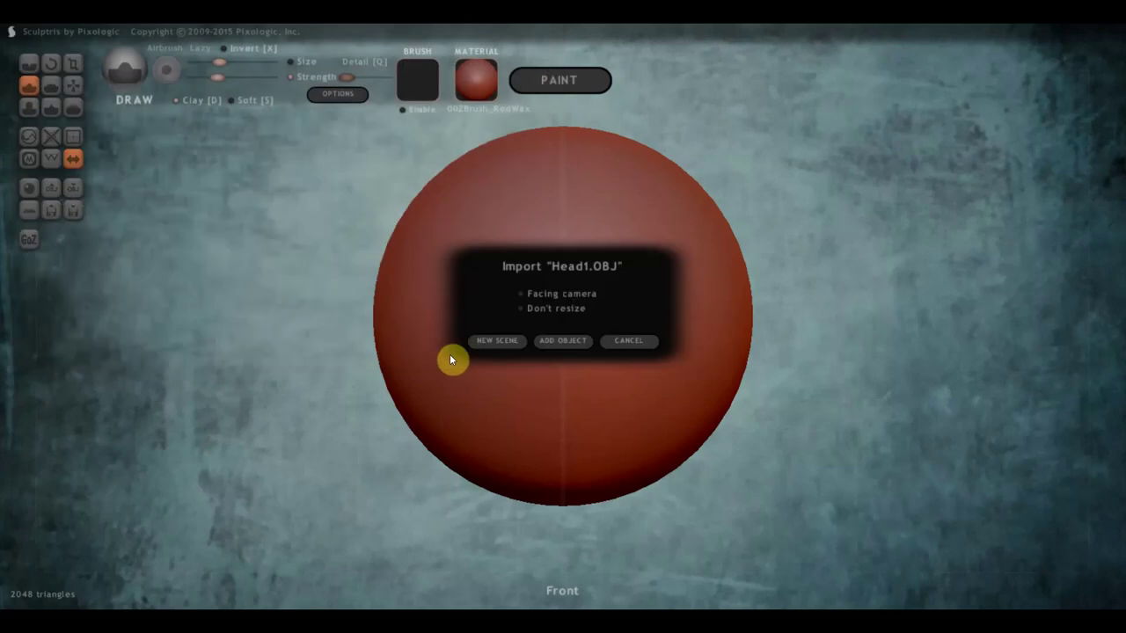
left_click(505, 342)
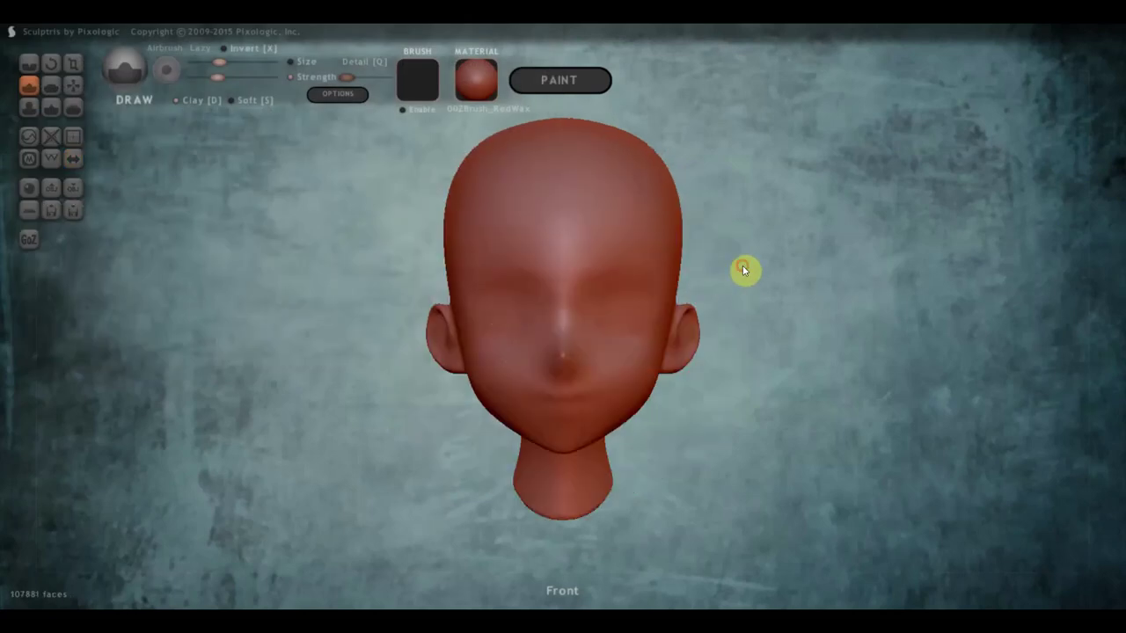
- Orbit around the Head1 mesh from several angles, ending on an exact left profile
mouse_move(744, 269)
left_mouse_down()
mouse_move(899, 277)
mouse_move(731, 264)
mouse_move(747, 264)
left_mouse_up()
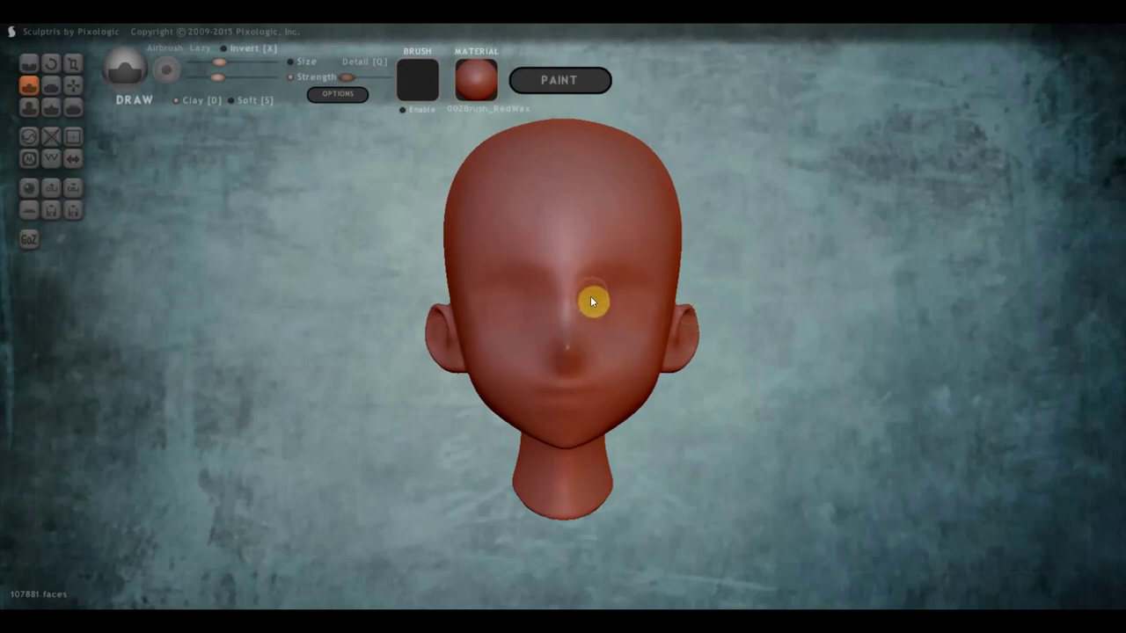
mouse_move(272, 319)
left_mouse_down()
mouse_move(382, 319)
mouse_move(273, 311)
left_mouse_up()
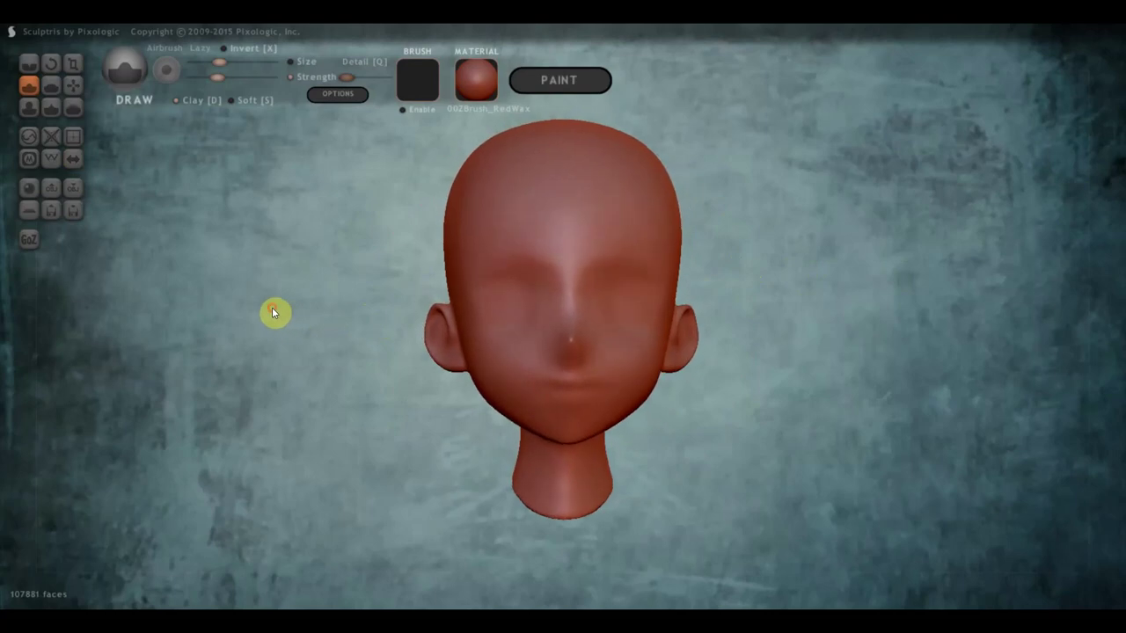
mouse_move(370, 304)
left_mouse_down()
mouse_move(395, 322)
mouse_move(629, 318)
left_mouse_up()
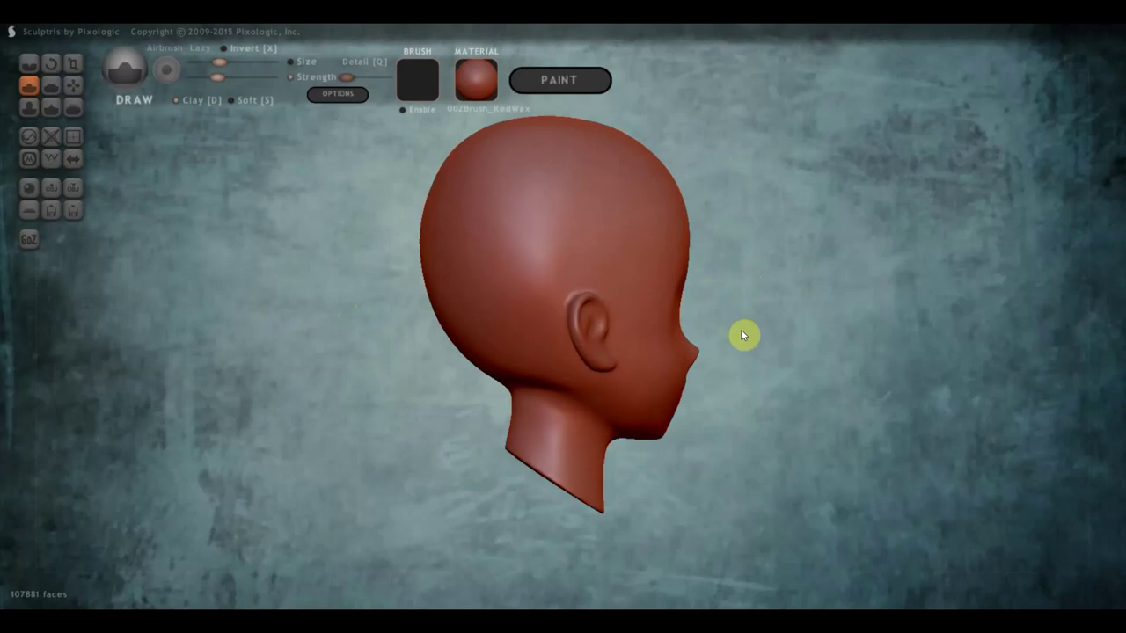
left_click_drag(743, 335, 745, 334, "shift")
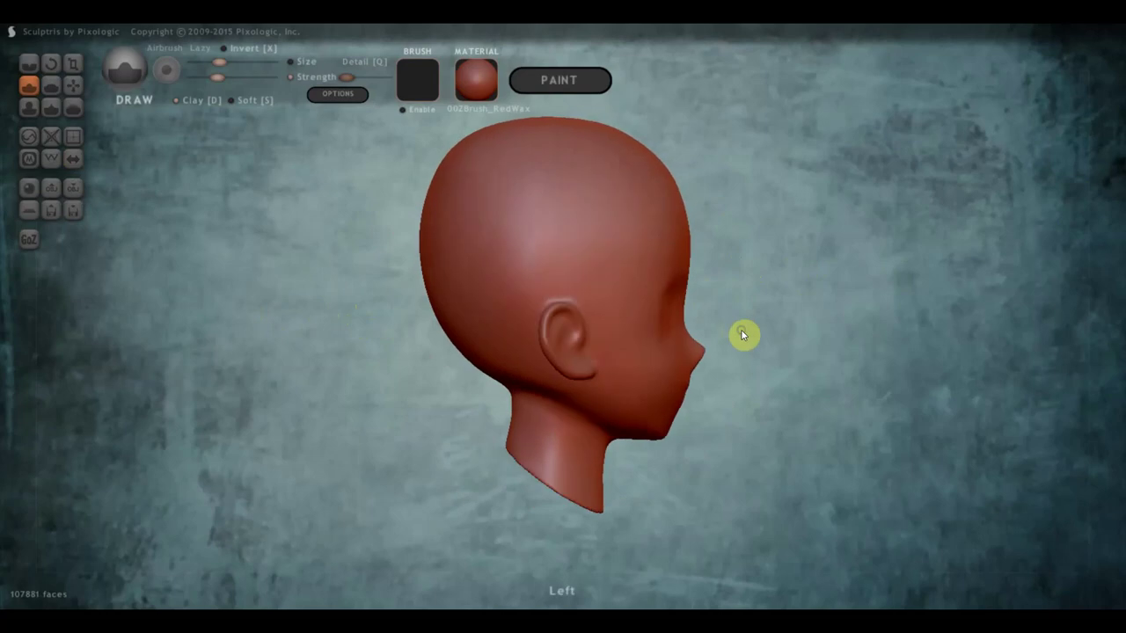
- With the Grab tool, nudge the ear up and back and pull the jaw and chin down and forward
left_click(73, 85)
scroll(570, 337, "down", 2)
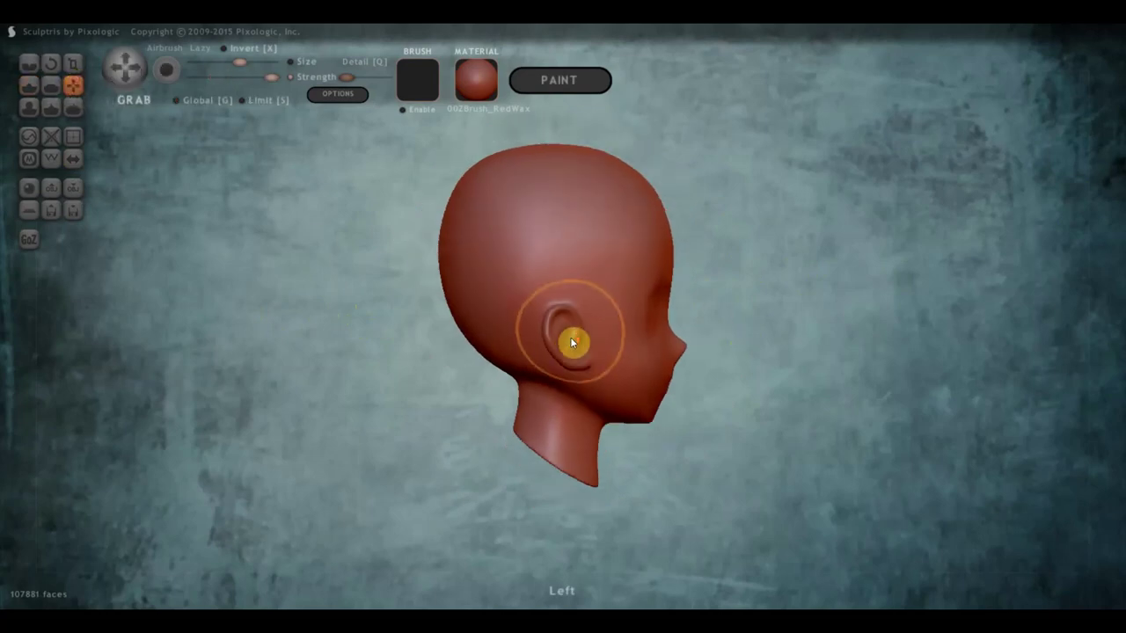
left_click_drag(570, 337, 561, 326)
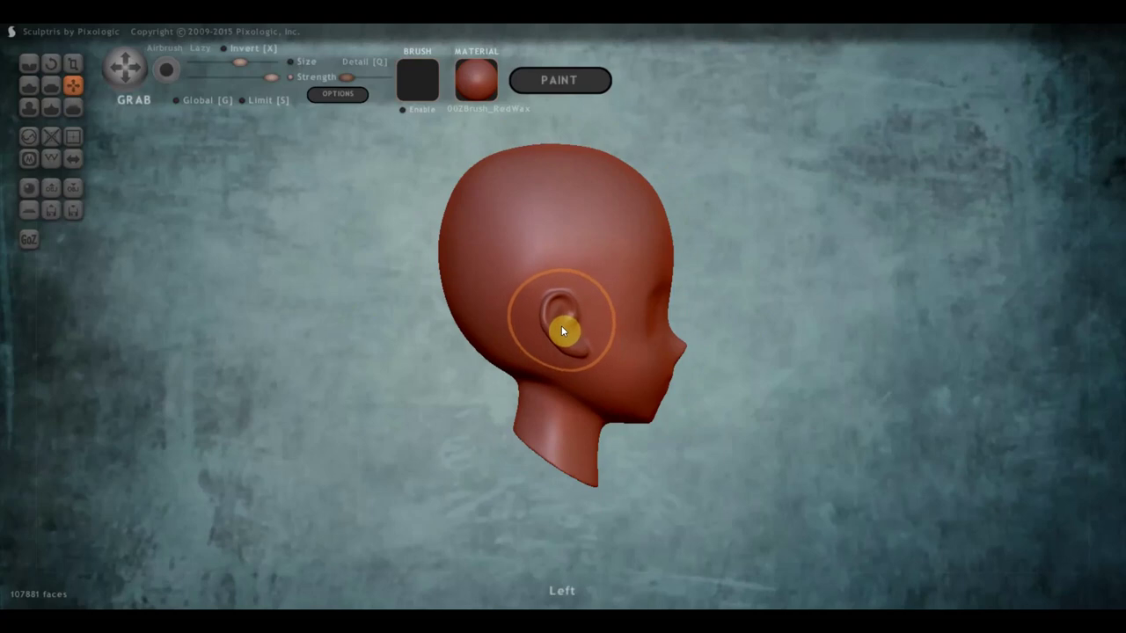
scroll(658, 421, "up", 2)
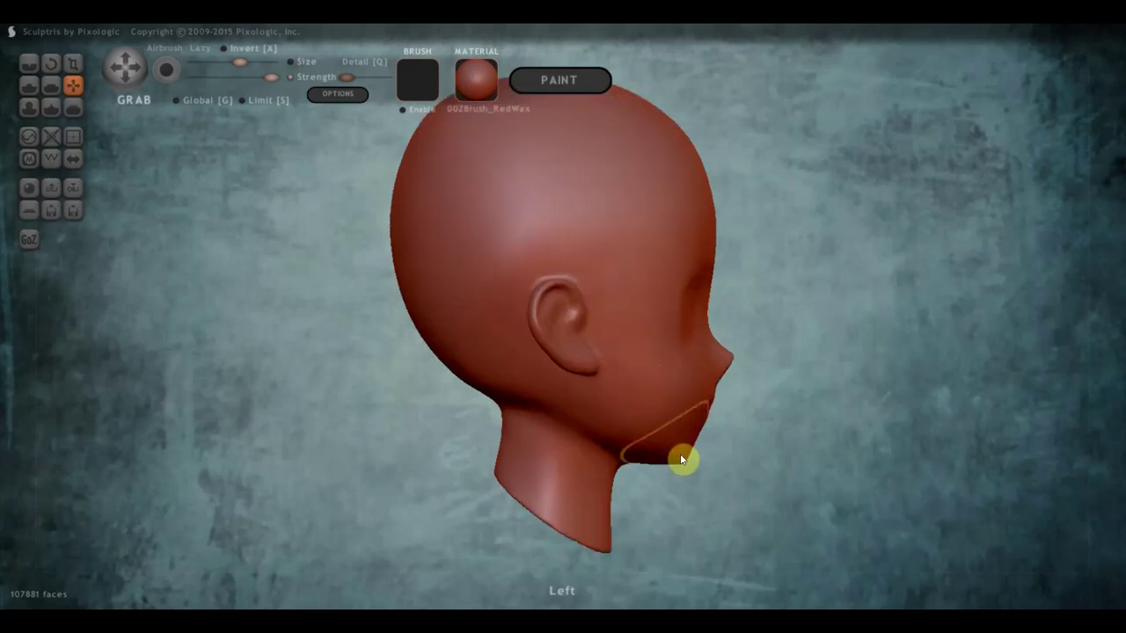
left_click_drag(678, 457, 701, 469)
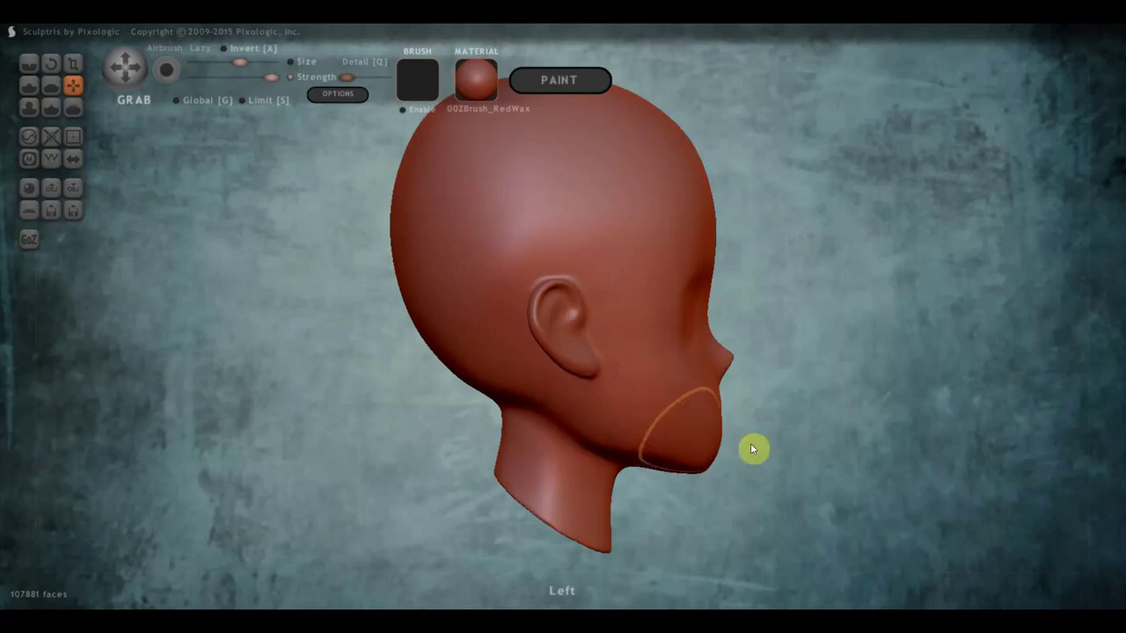
left_click_drag(830, 437, 616, 438)
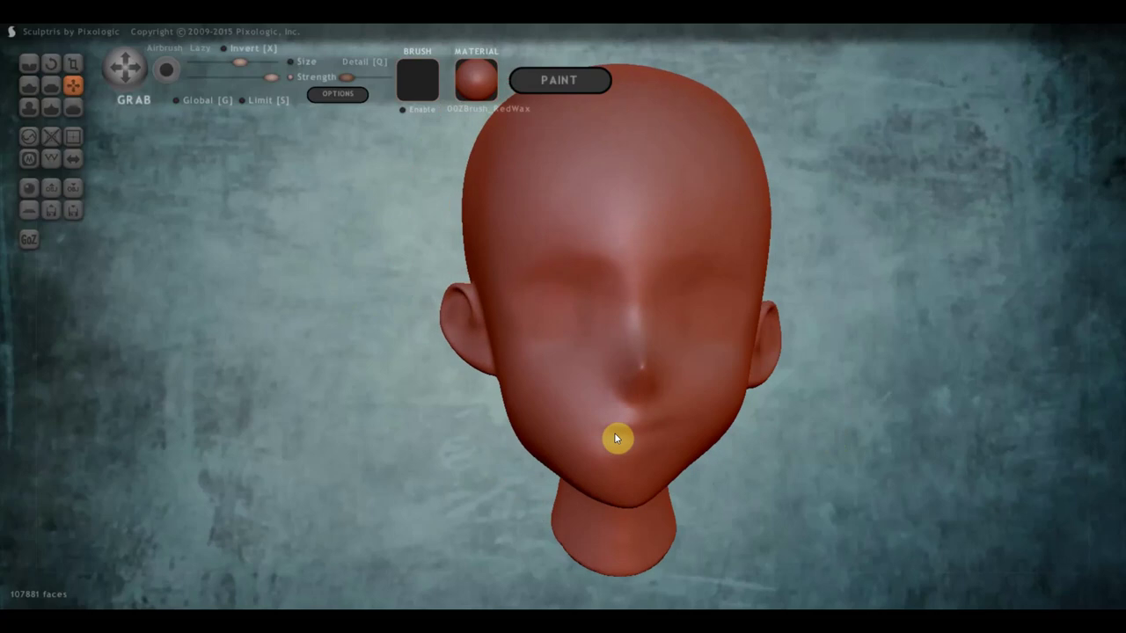
- Enable mirrored symmetry, accepting that 12 quads are converted to triangles
left_click(75, 160)
left_click(563, 363)
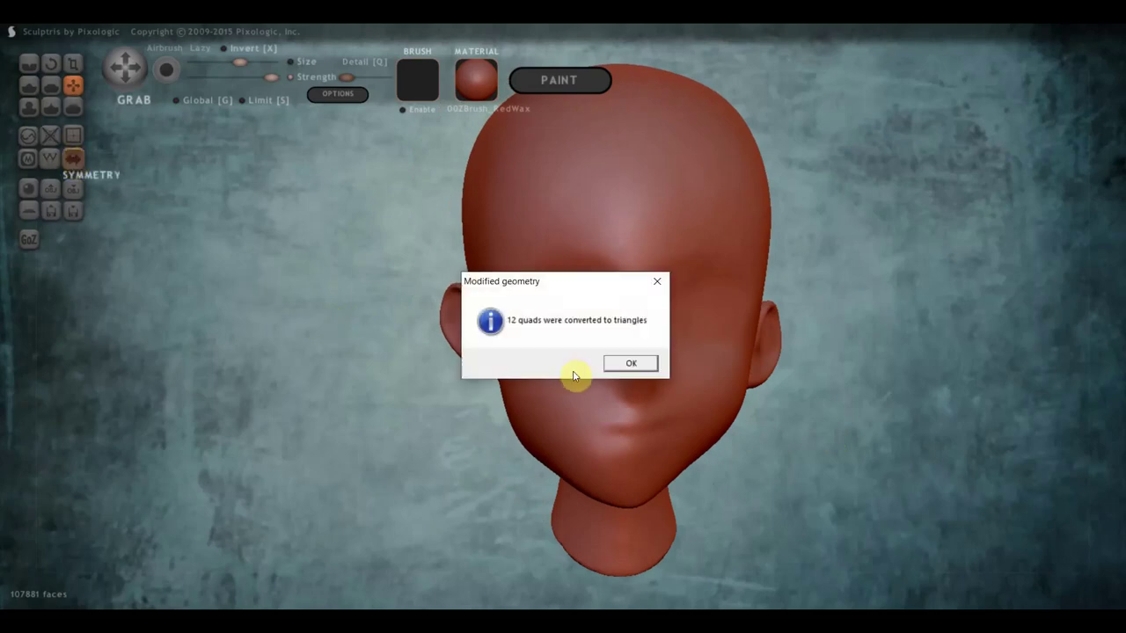
left_click(611, 364)
- Orbit to a right profile and zoom to inspect the enlarged cranium
left_click_drag(473, 428, 666, 435)
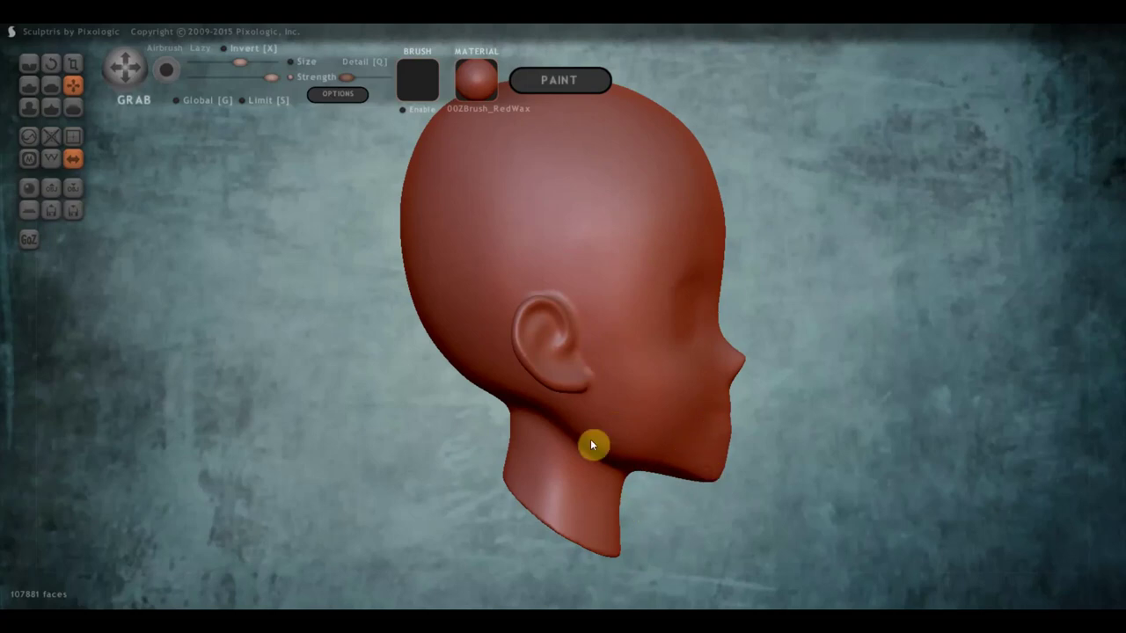
scroll(451, 339, "down", 5)
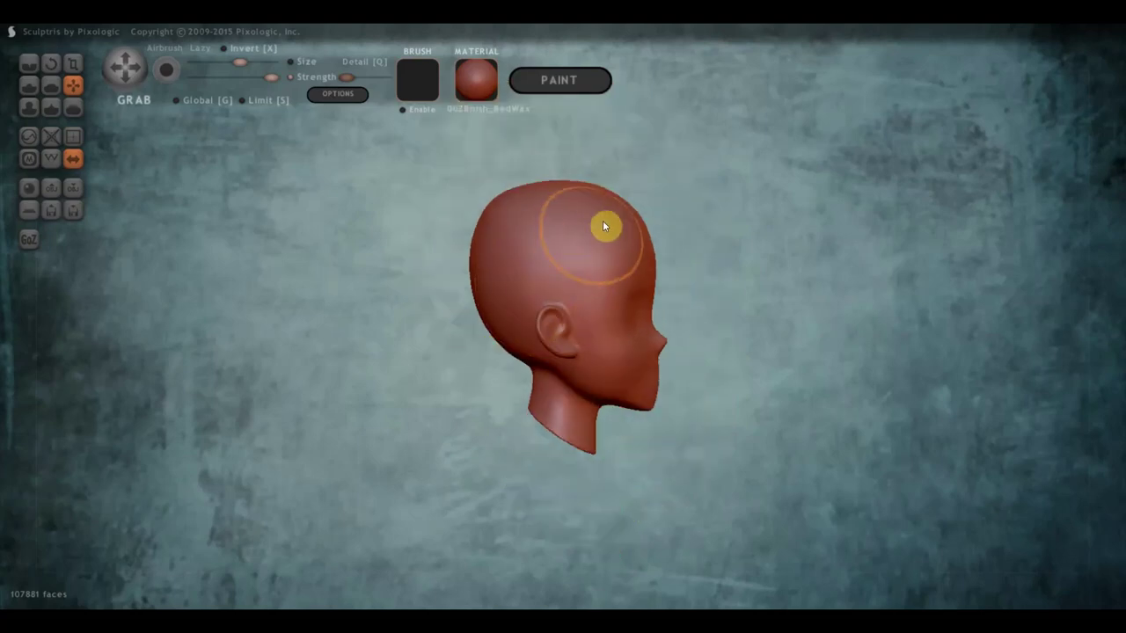
scroll(619, 206, "down", 1)
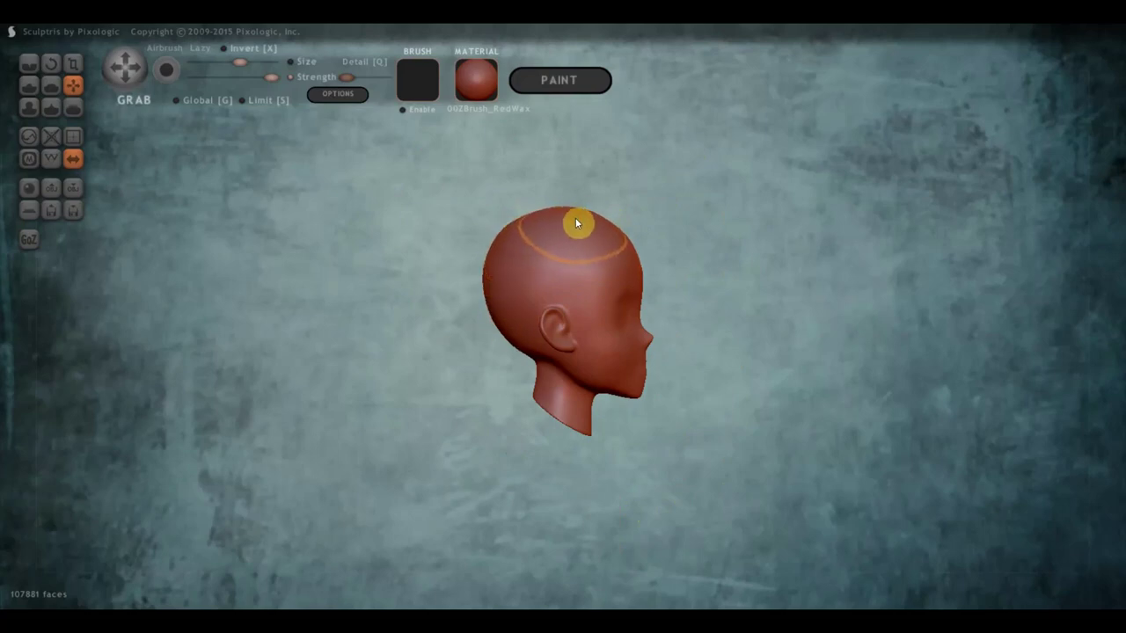
scroll(497, 317, "up", 1)
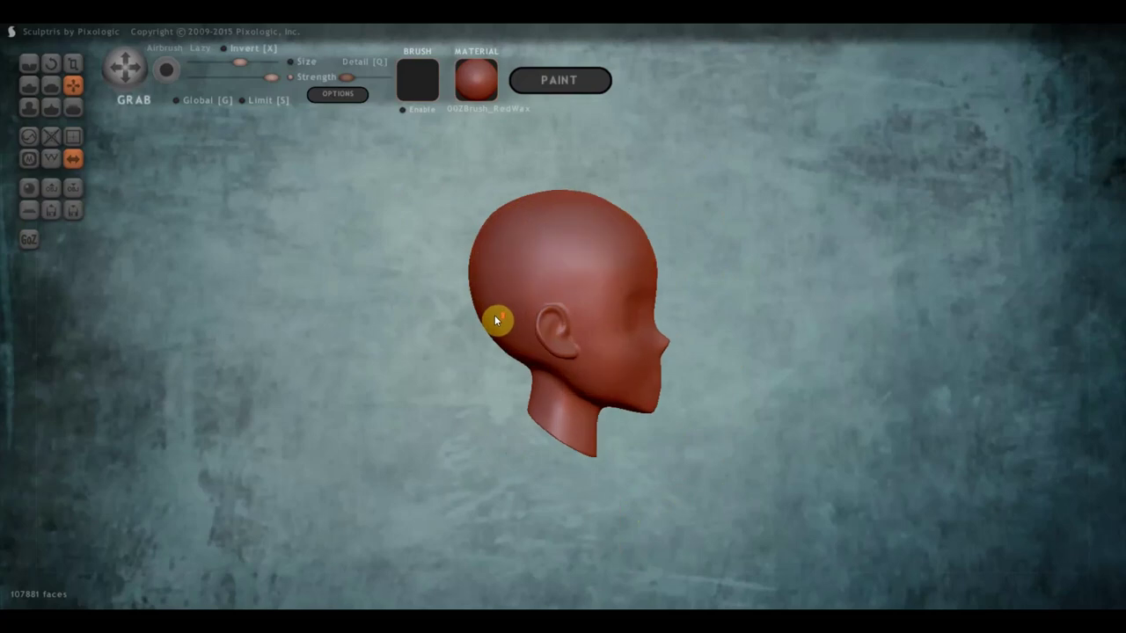
scroll(494, 320, "up", 1)
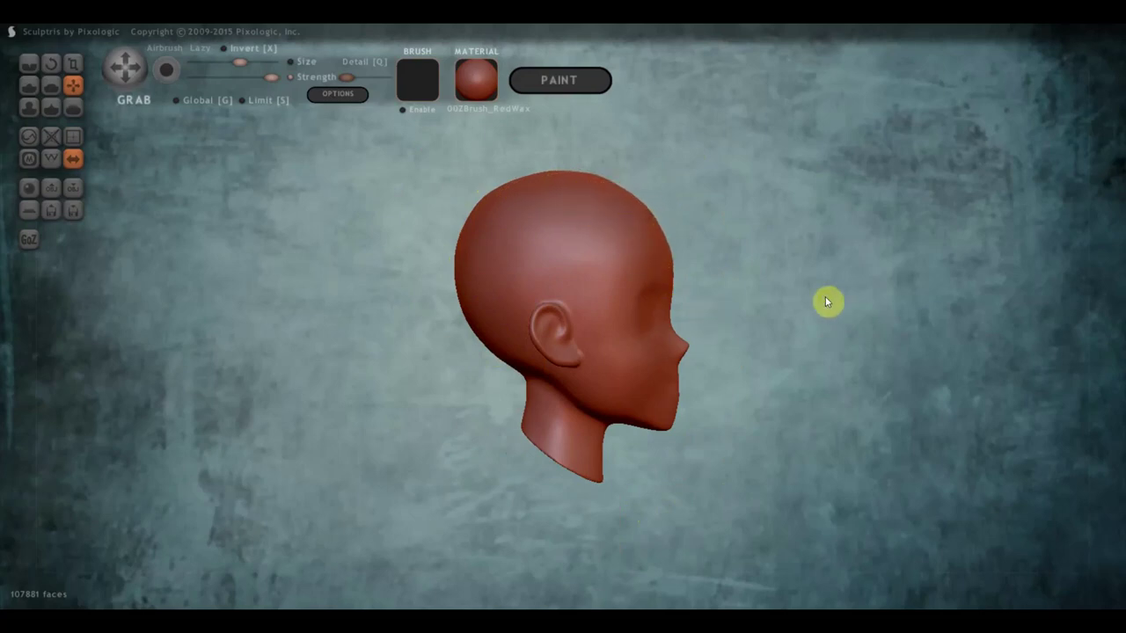
- From the front view, drag one ear upward with symmetric Grab so both rise slightly
left_click_drag(827, 302, 637, 283)
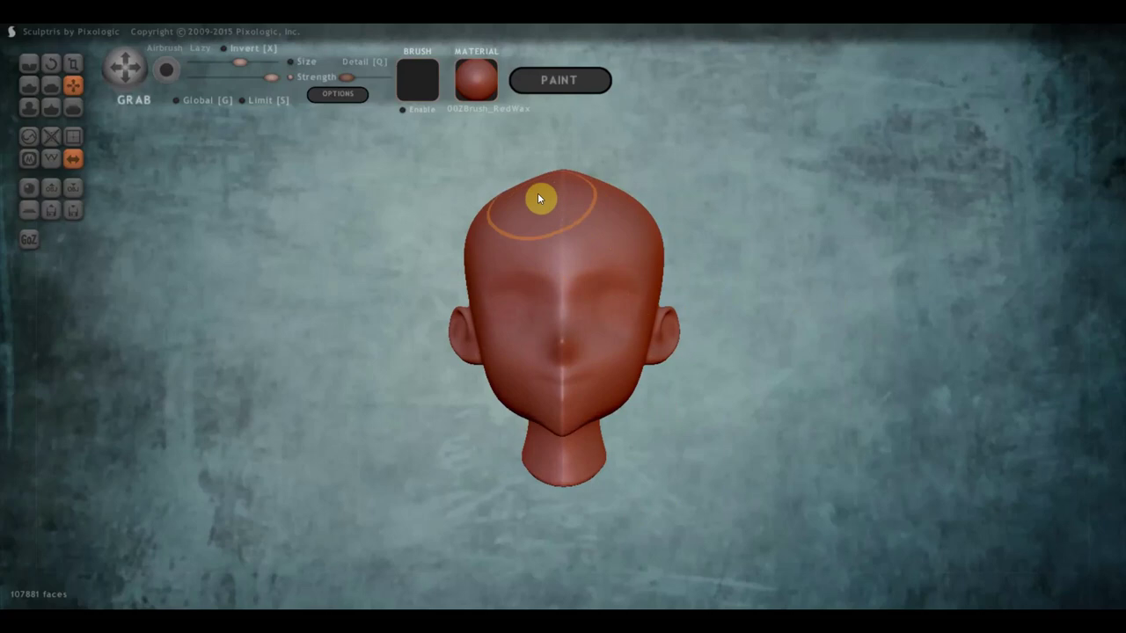
scroll(539, 199, "up", 2)
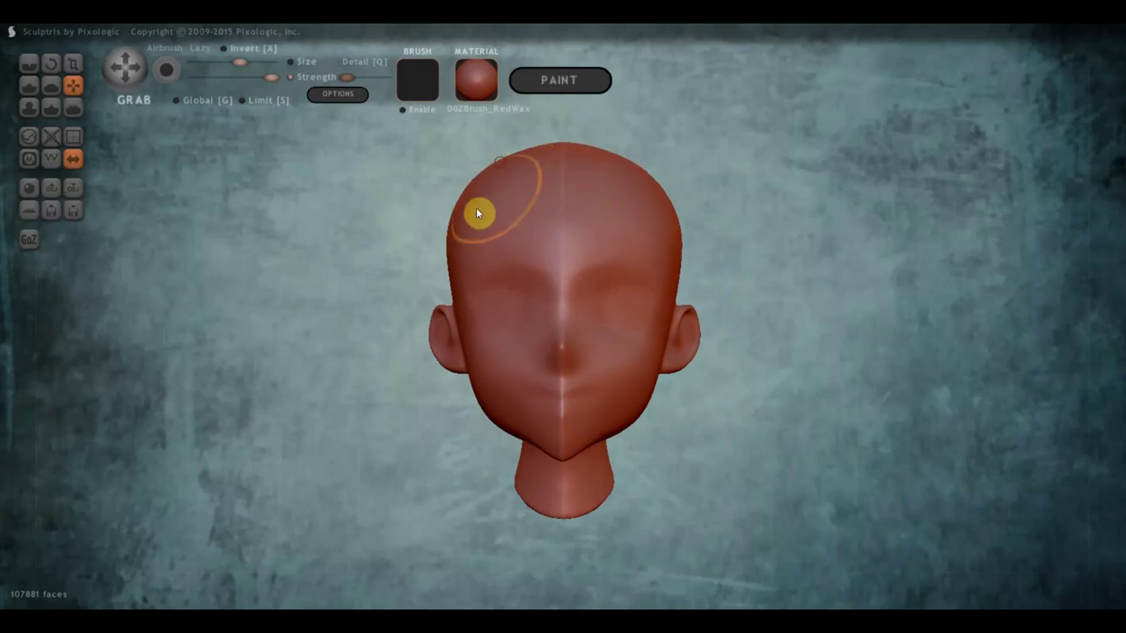
scroll(470, 224, "down", 2)
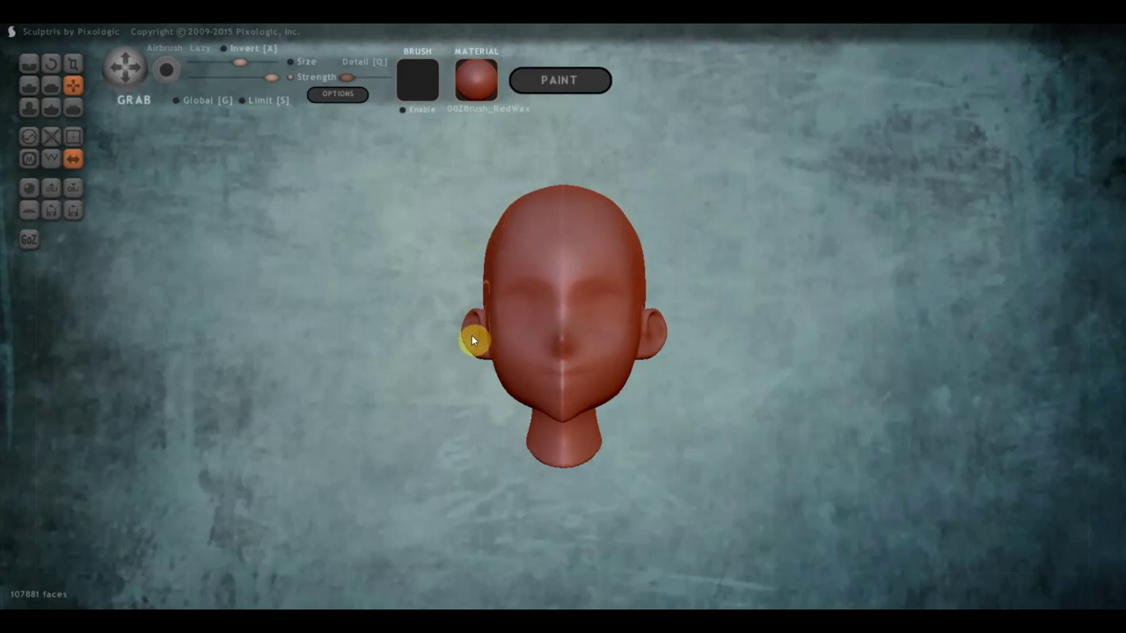
left_click_drag(472, 336, 469, 324)
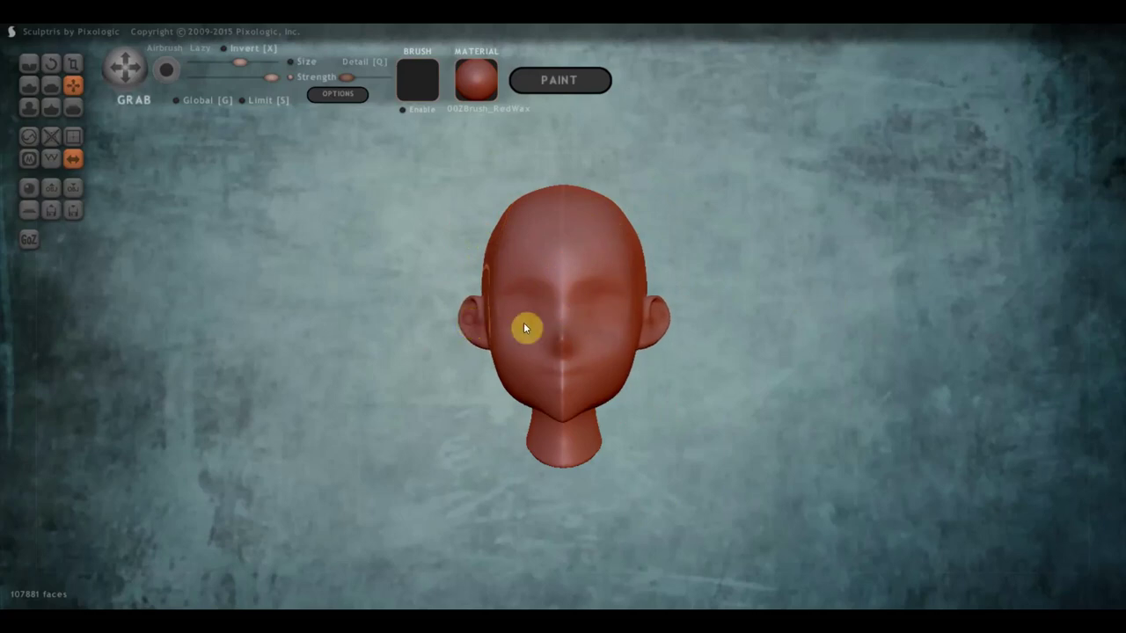
scroll(530, 326, "up", 2)
scroll(531, 339, "up", 2)
mouse_move(533, 350)
right_mouse_down()
mouse_move(663, 342)
mouse_move(696, 357)
mouse_move(649, 311)
mouse_move(510, 289)
mouse_move(545, 291)
mouse_move(577, 269)
mouse_move(579, 231)
mouse_move(583, 301)
right_mouse_up()
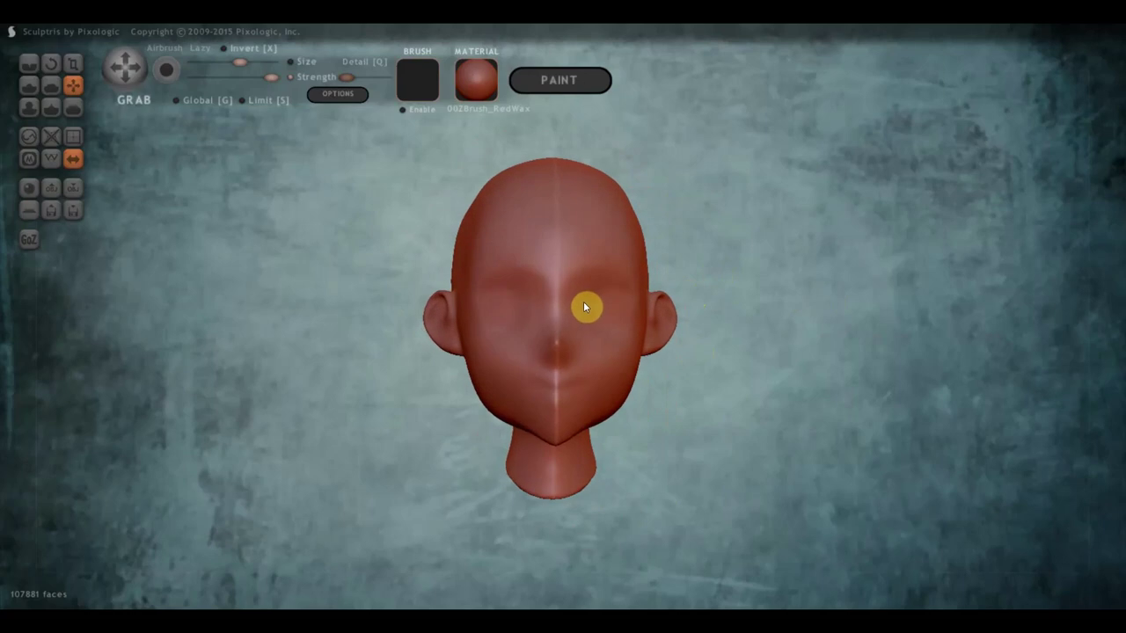
- With the Draw tool, zoom in on the mouth and build up rounded upper and lower lips
left_click(27, 91)
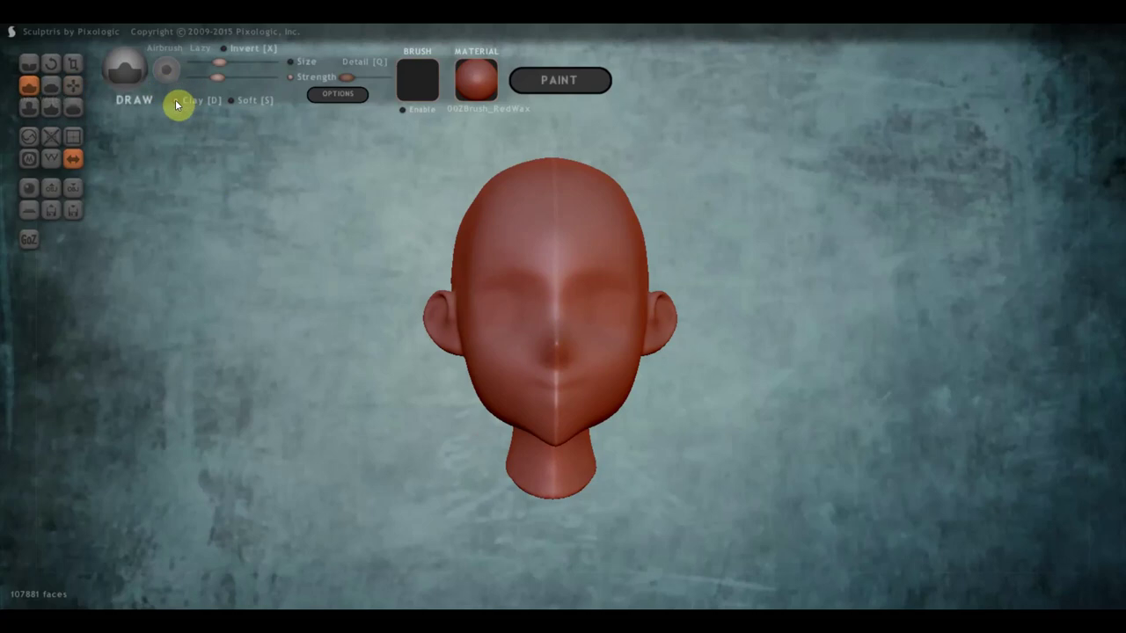
scroll(520, 390, "up", 3)
scroll(519, 391, "up", 2)
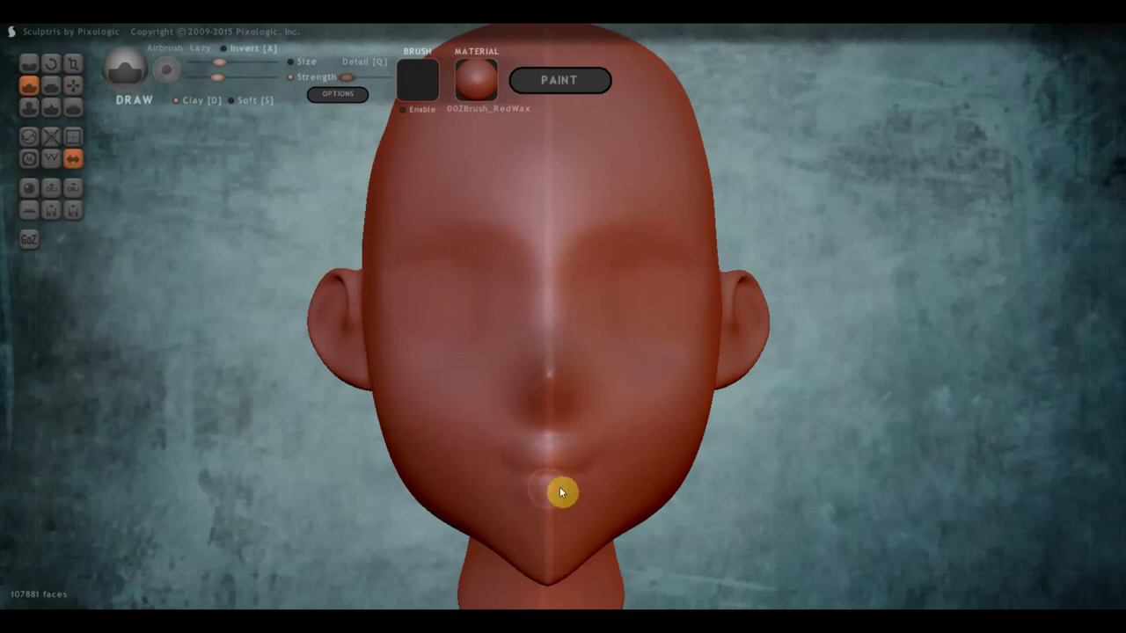
left_click_drag(567, 490, 558, 496)
left_click_drag(525, 460, 543, 462, "shift")
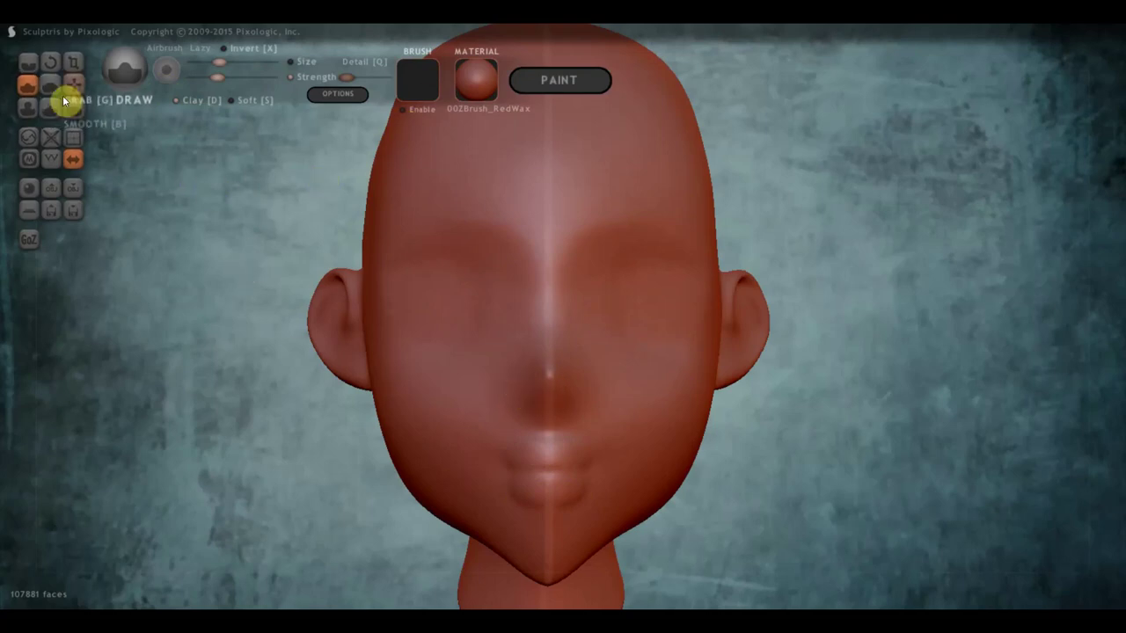
- Turn on clay buildup, raise the nose tip and carve a nostril
left_click(177, 101)
mouse_move(202, 158)
left_mouse_down()
mouse_move(259, 267)
mouse_move(589, 445)
left_mouse_up()
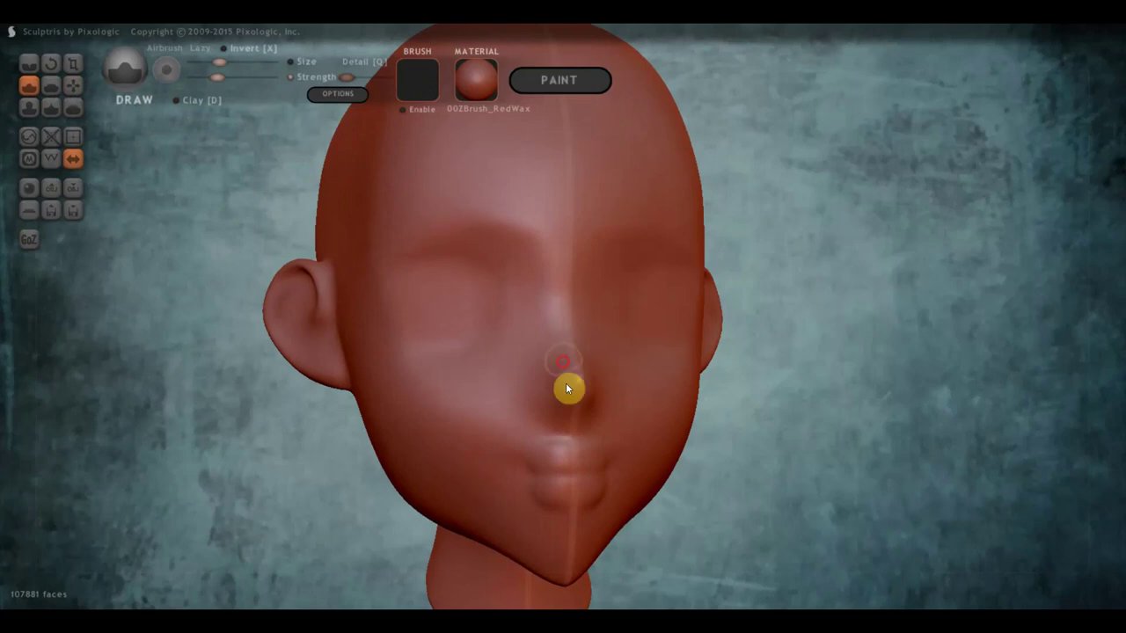
left_click_drag(573, 395, 556, 408)
right_click_drag(445, 447, 573, 435)
scroll(650, 413, "up", 3)
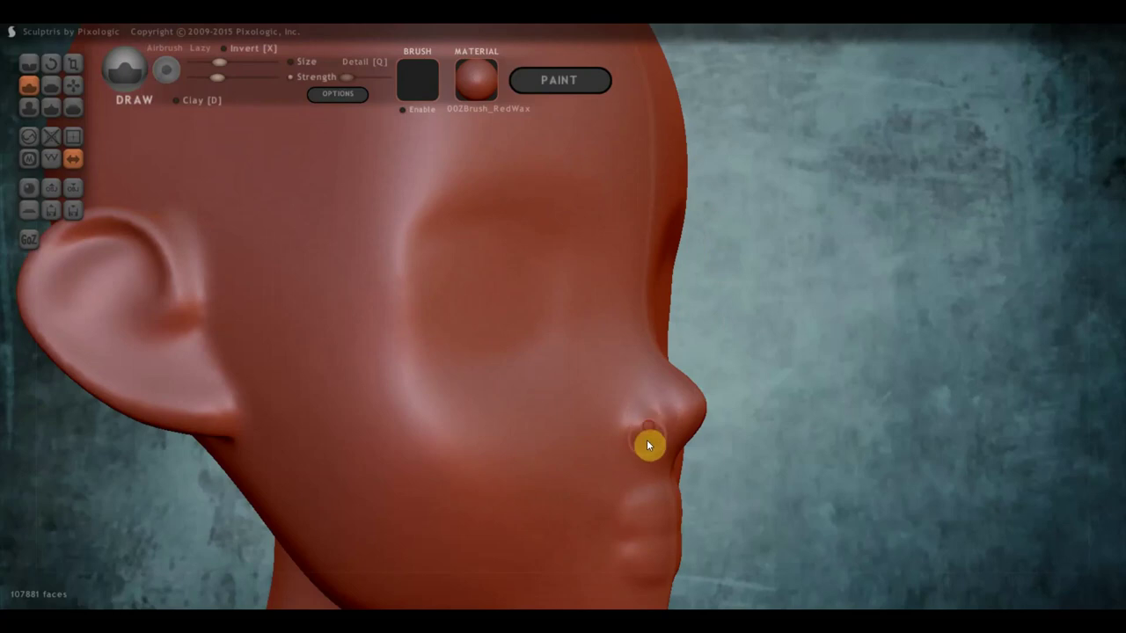
left_click_drag(656, 440, 649, 432)
- Add a small rounded chin bump below the lower lip, then zoom out
left_click_drag(799, 446, 664, 438)
scroll(663, 437, "down", 2)
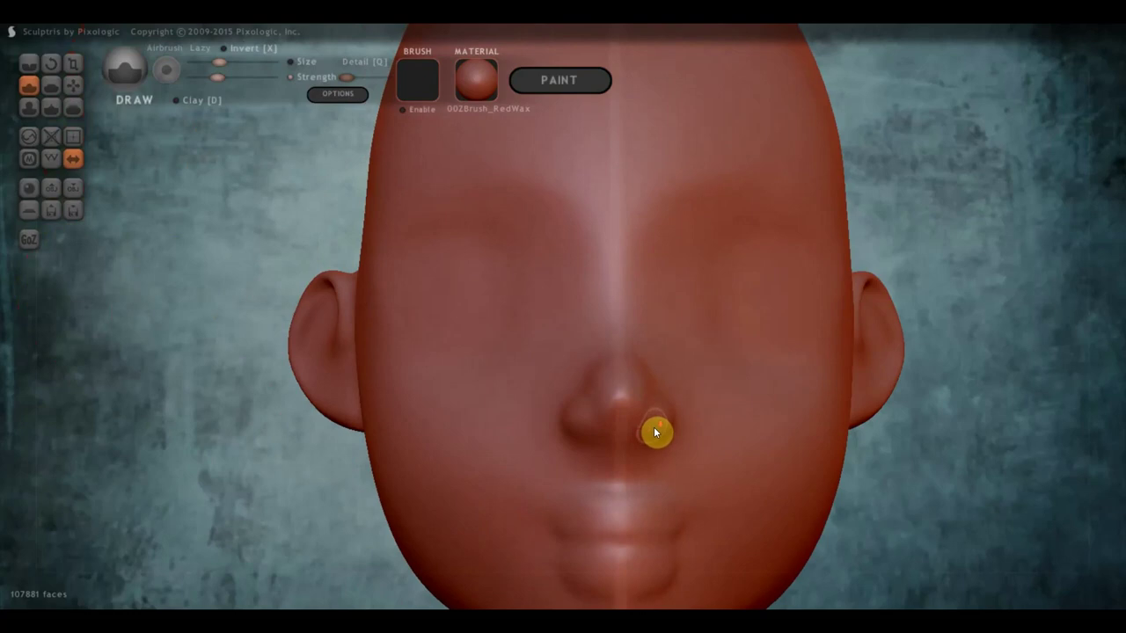
scroll(653, 431, "down", 2)
scroll(658, 443, "down", 2)
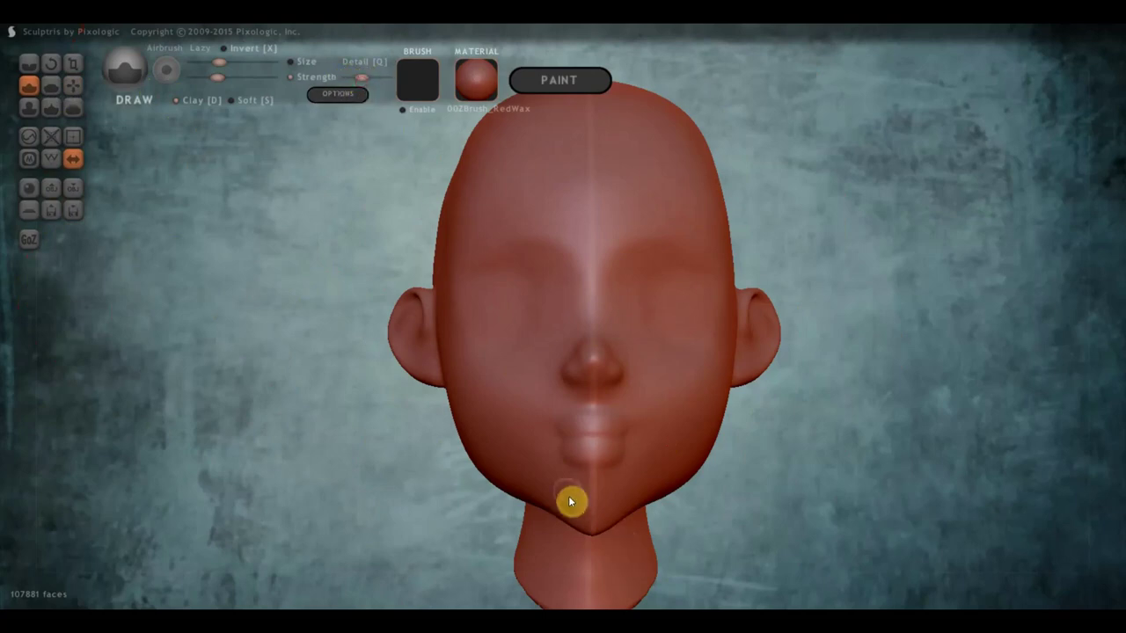
left_click_drag(573, 501, 571, 537)
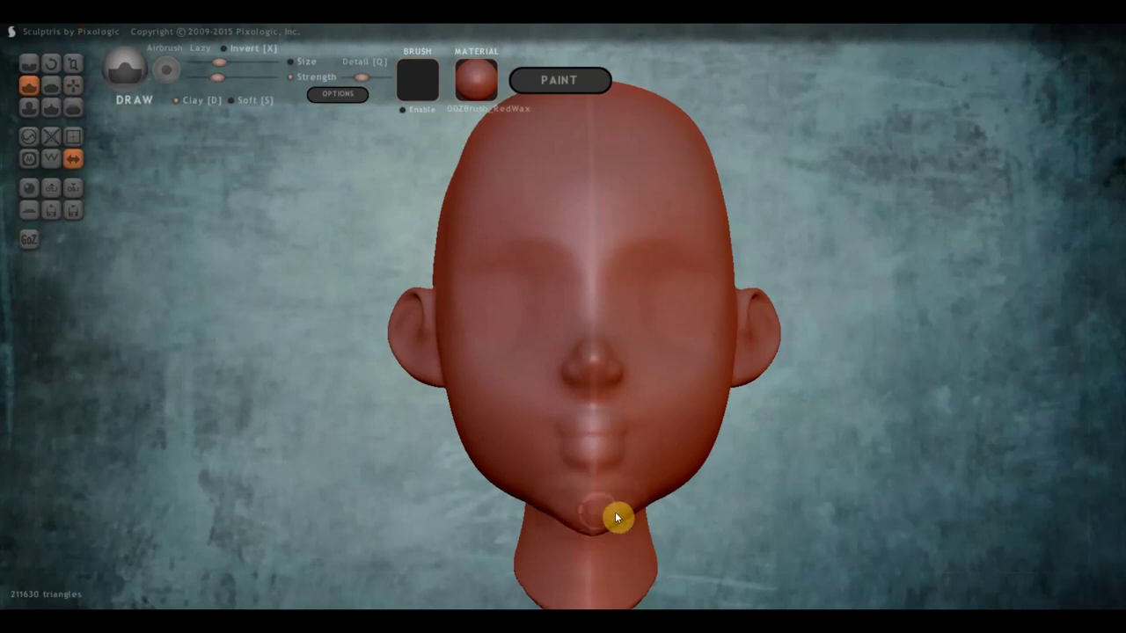
scroll(463, 463, "down", 2)
scroll(472, 421, "down", 2)
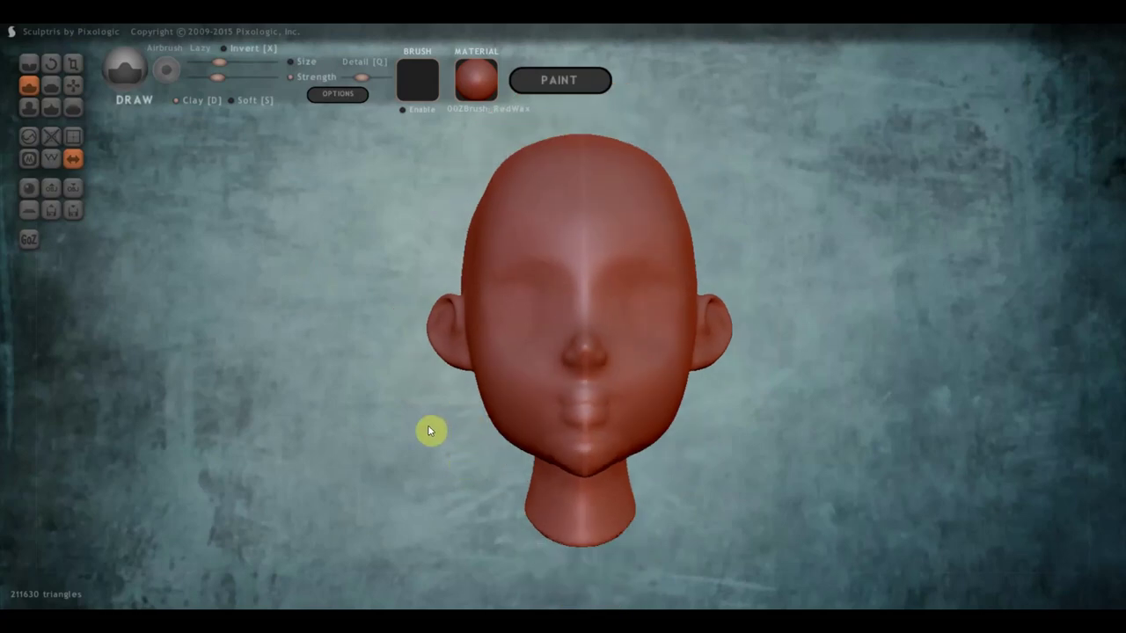
- Draw a raised cheekbone ridge from in front of the ear toward the nose
mouse_move(429, 431)
left_mouse_down()
mouse_move(625, 432)
mouse_move(580, 433)
left_mouse_up()
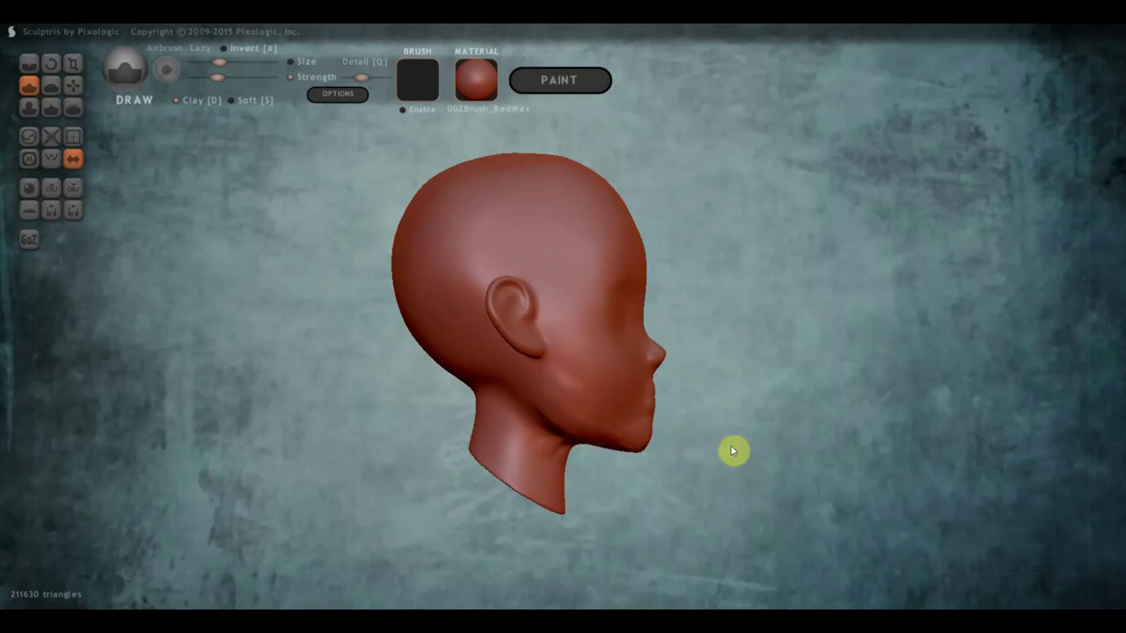
mouse_move(734, 450)
left_mouse_down()
mouse_move(561, 437)
mouse_move(565, 460)
mouse_move(651, 454)
left_mouse_up()
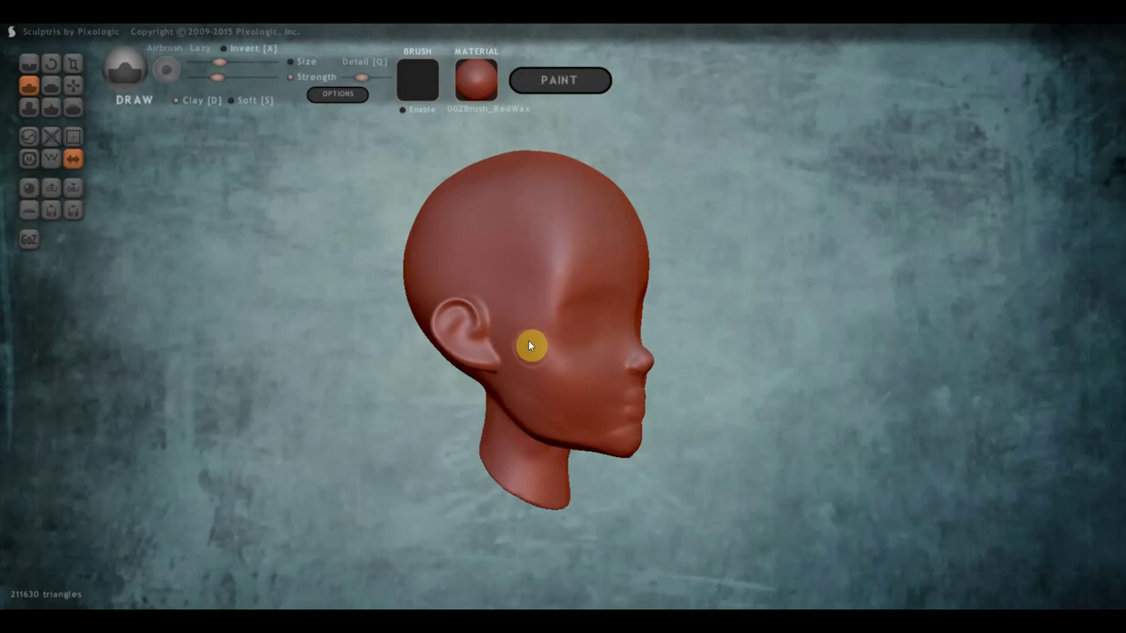
mouse_move(515, 346)
left_mouse_down()
mouse_move(597, 358)
mouse_move(518, 340)
mouse_move(544, 360)
mouse_move(576, 361)
mouse_move(530, 342)
mouse_move(563, 356)
left_mouse_up()
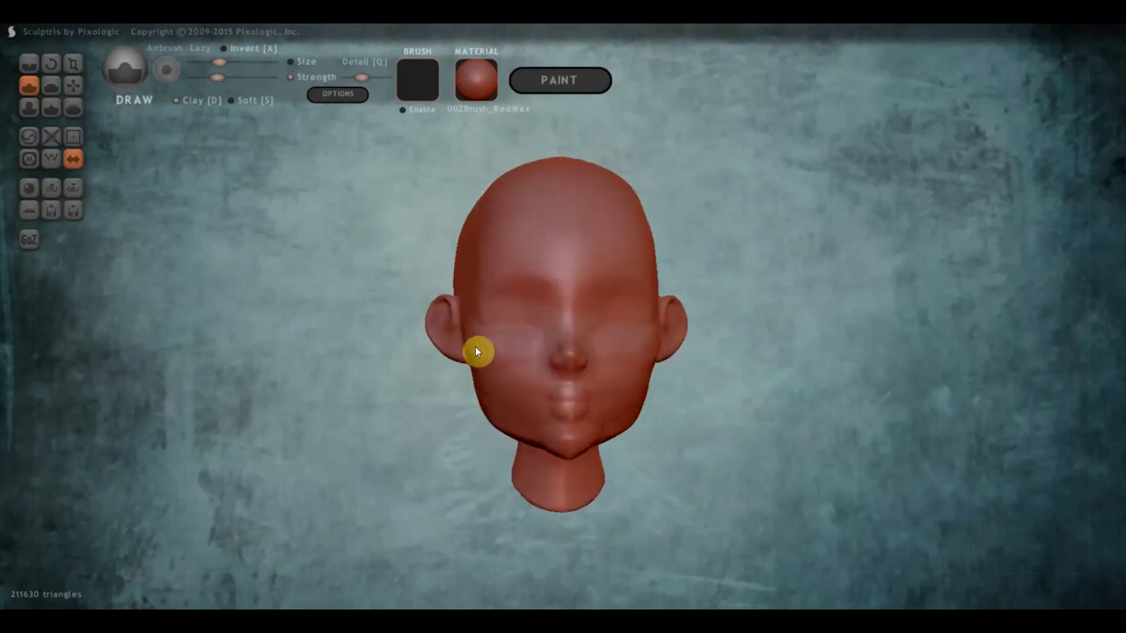
right_click_drag(478, 352, 617, 385)
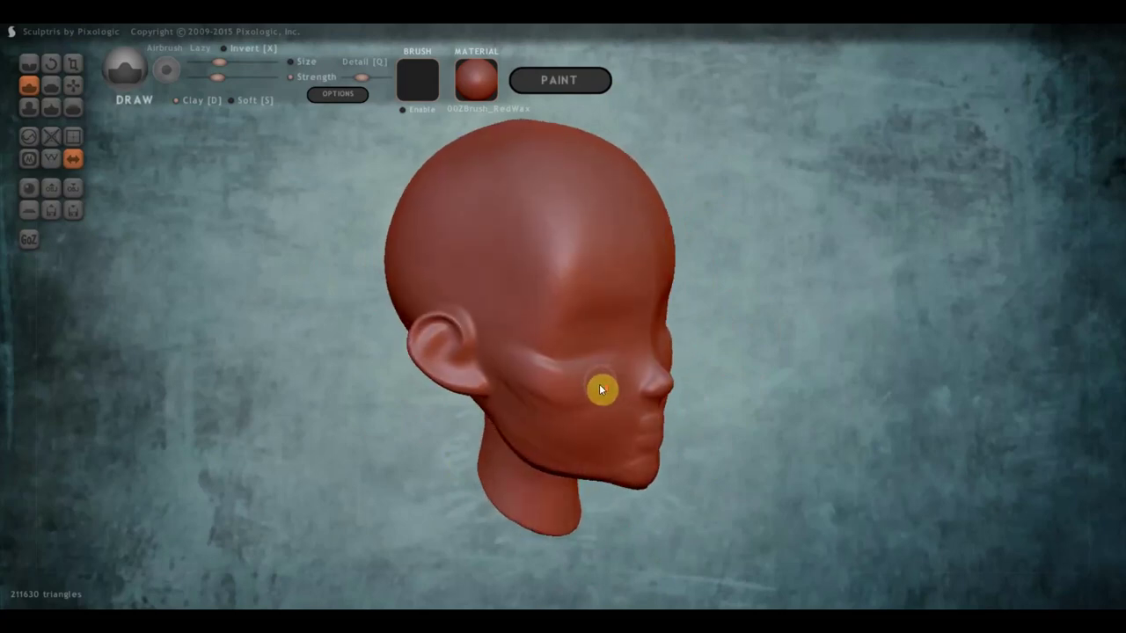
- Build up the ear-to-cheek ridge and sculpt creases below the eyes and along the jawline
scroll(601, 390, "up", 2)
scroll(614, 385, "down", 2)
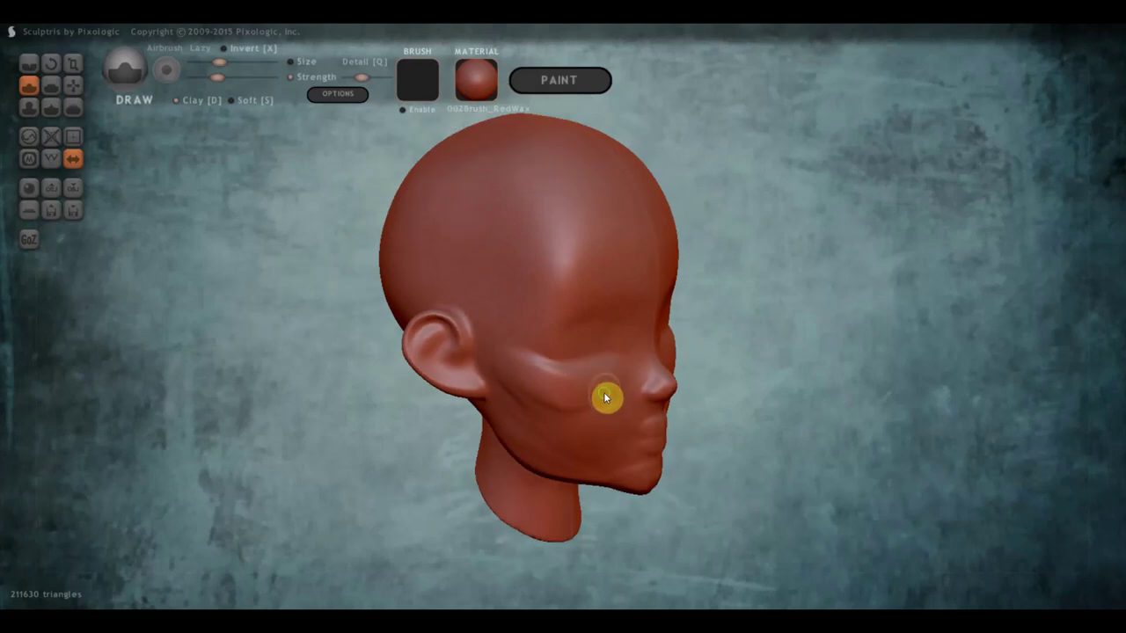
right_click_drag(603, 392, 613, 414)
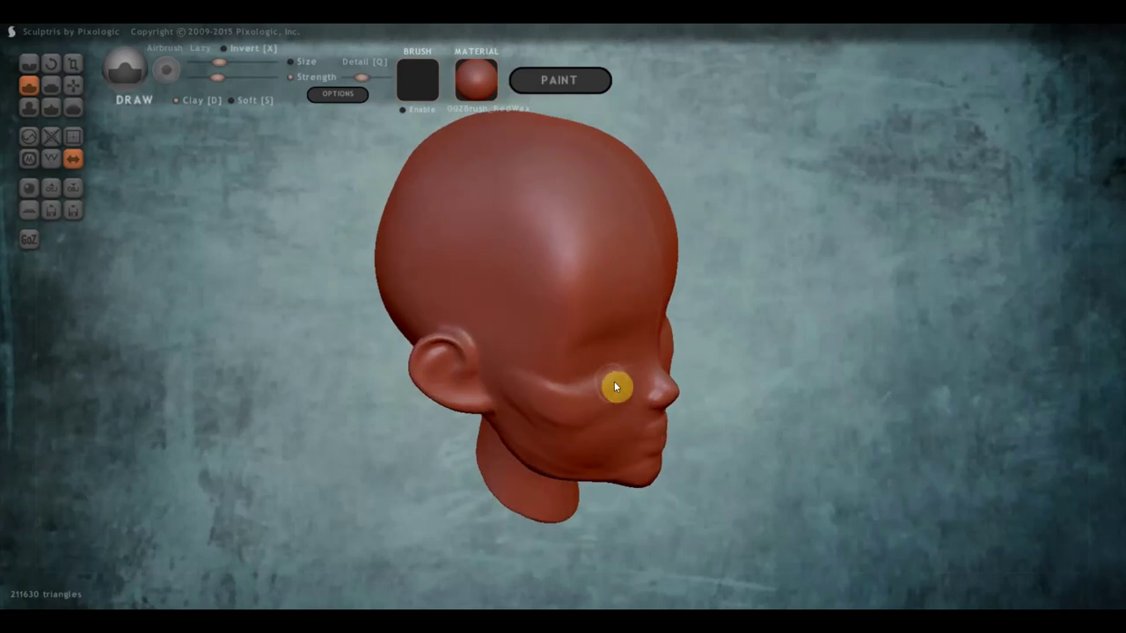
left_click_drag(614, 387, 500, 378)
mouse_move(588, 432)
right_mouse_down()
mouse_move(530, 382)
mouse_move(542, 397)
right_mouse_up()
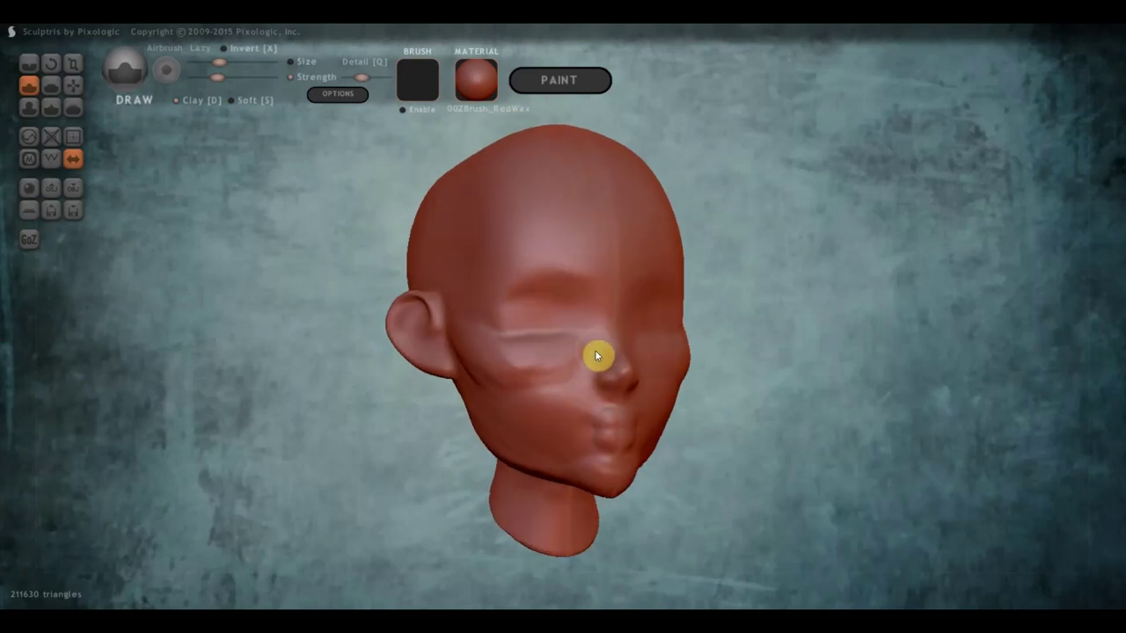
left_click_drag(537, 402, 588, 379)
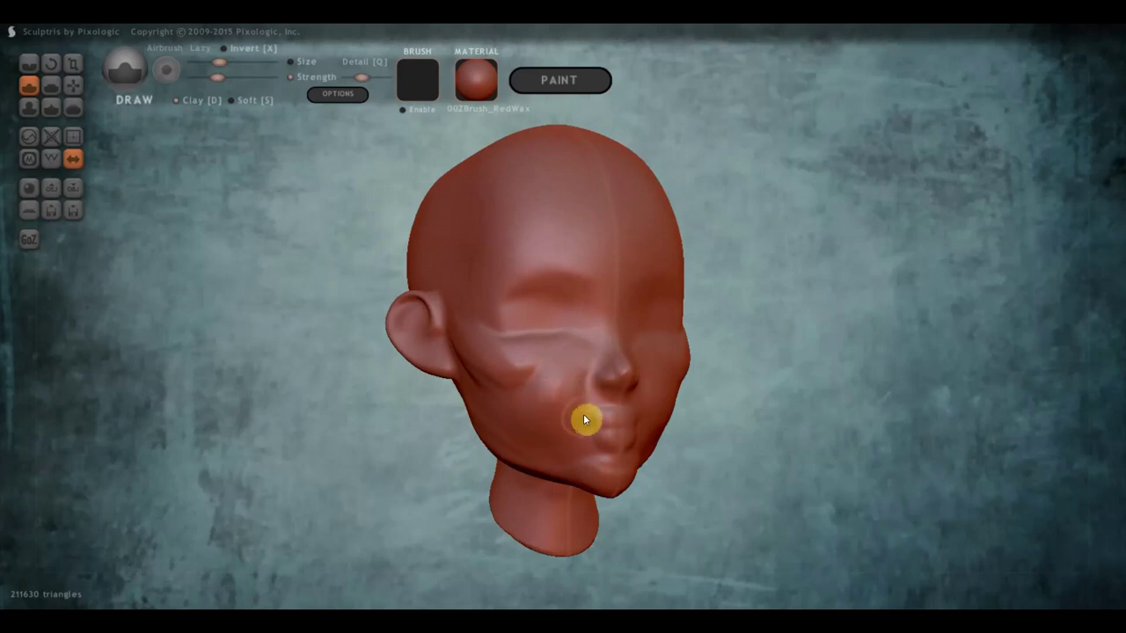
mouse_move(584, 421)
right_mouse_down()
mouse_move(502, 428)
mouse_move(516, 412)
mouse_move(545, 419)
right_mouse_up()
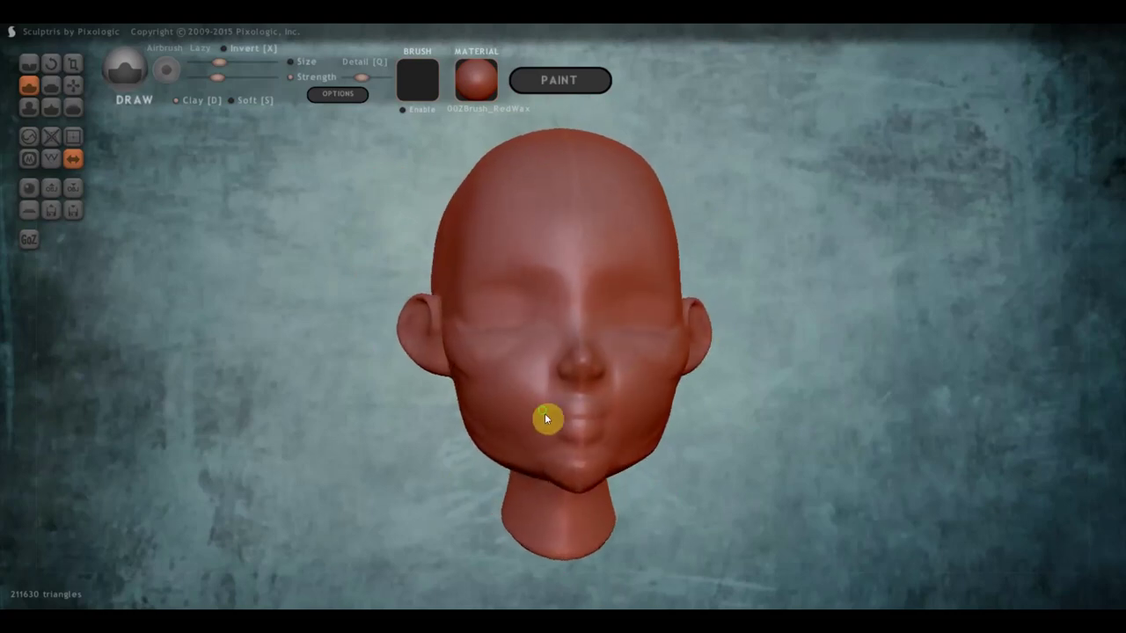
mouse_move(560, 480)
left_mouse_down()
mouse_move(519, 467)
mouse_move(555, 489)
left_mouse_up()
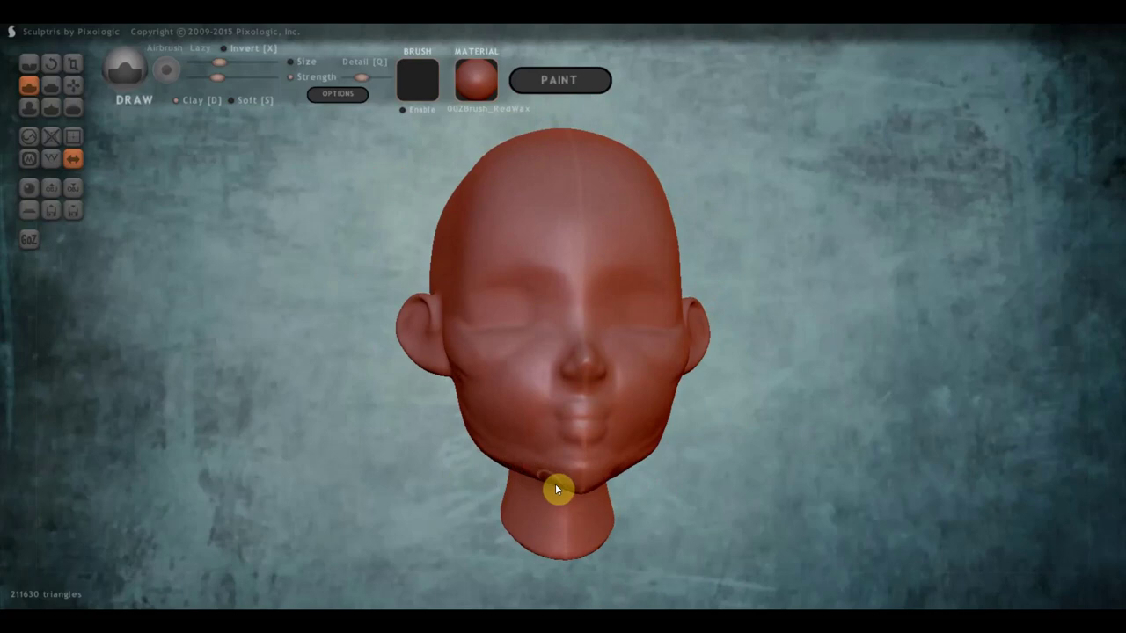
- With the Grab tool, pull the top of the skull into a more pointed shape
mouse_move(555, 489)
right_mouse_down()
mouse_move(580, 316)
mouse_move(552, 253)
right_mouse_up()
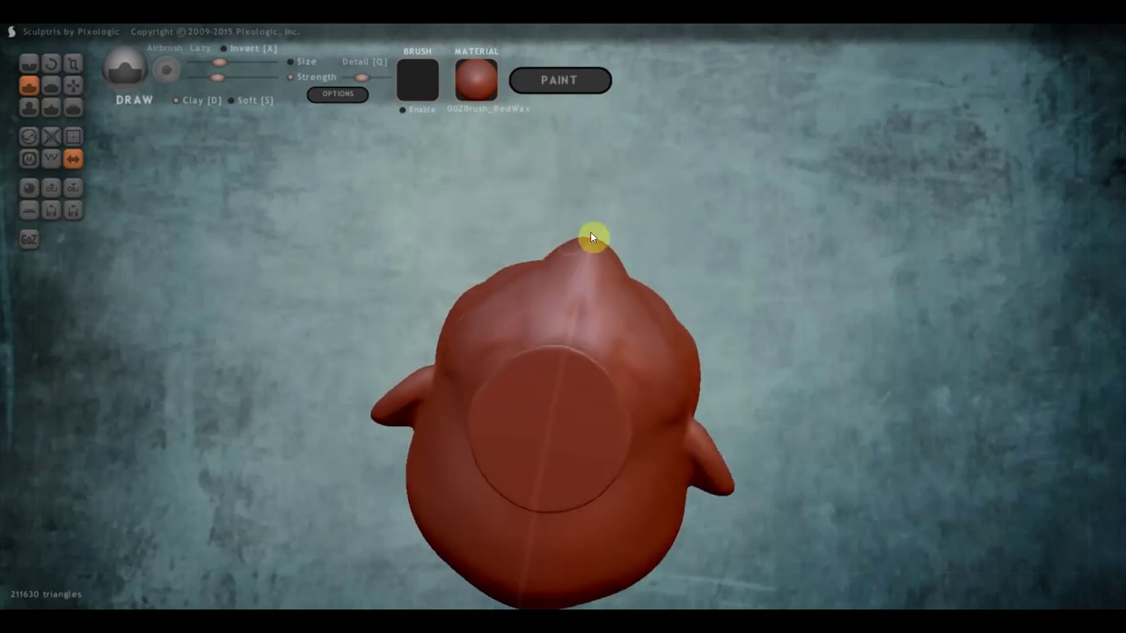
left_click(73, 85)
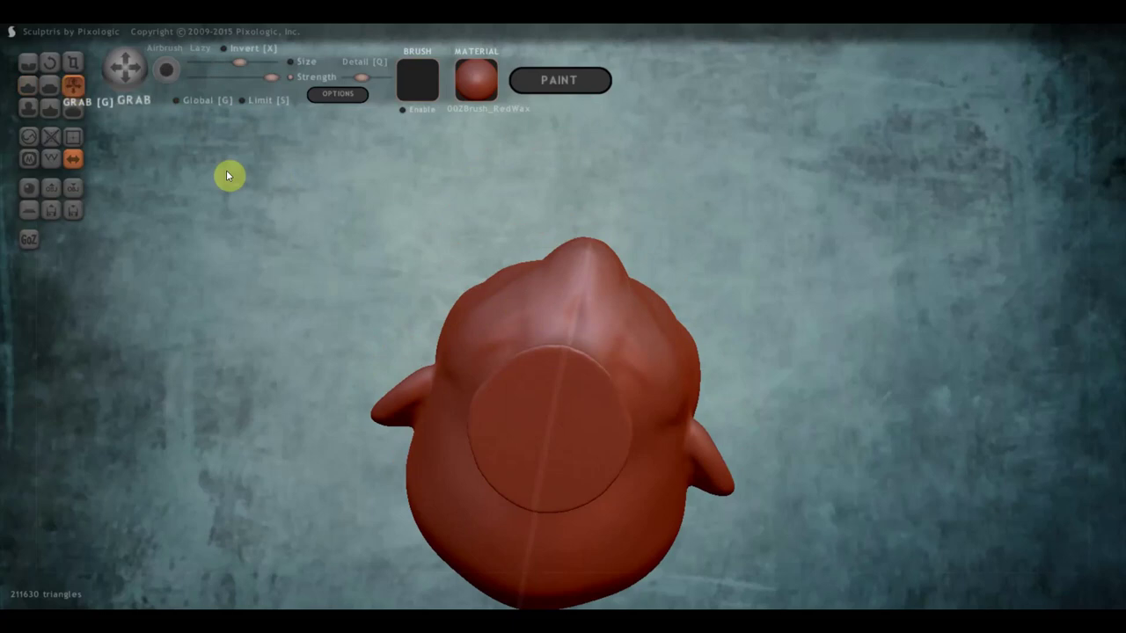
scroll(497, 271, "up", 2)
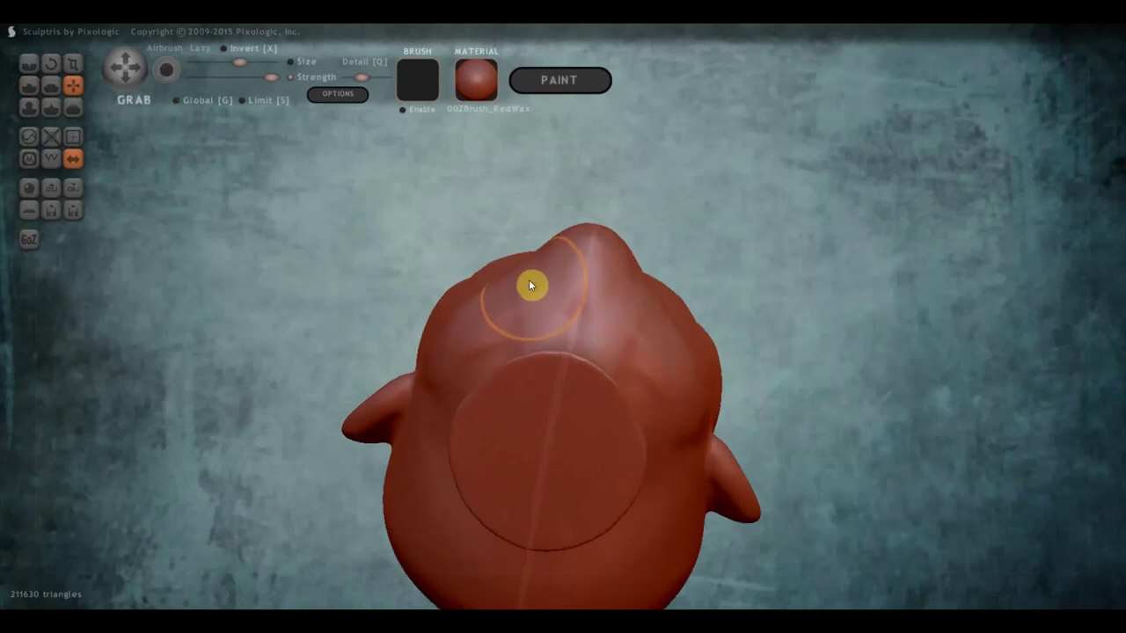
mouse_move(593, 253)
left_mouse_down()
mouse_move(630, 312)
mouse_move(637, 293)
mouse_move(595, 247)
mouse_move(482, 323)
left_mouse_up()
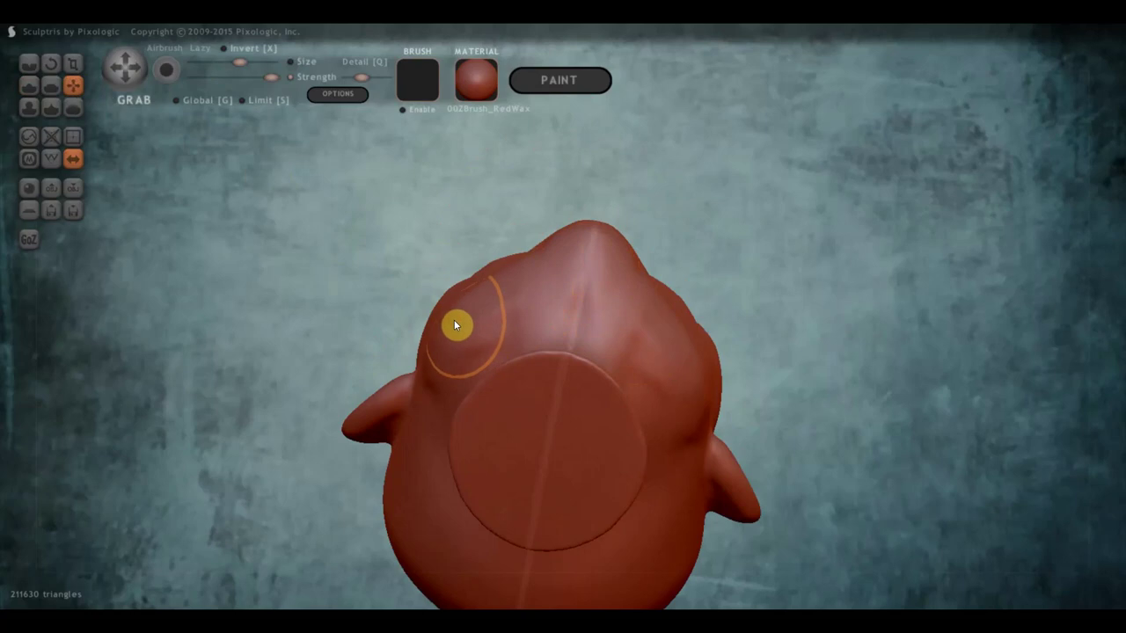
mouse_move(597, 260)
right_mouse_down()
mouse_move(563, 397)
mouse_move(618, 347)
mouse_move(668, 371)
right_mouse_up()
scroll(660, 349, "down", 2)
right_click_drag(689, 327, 666, 429)
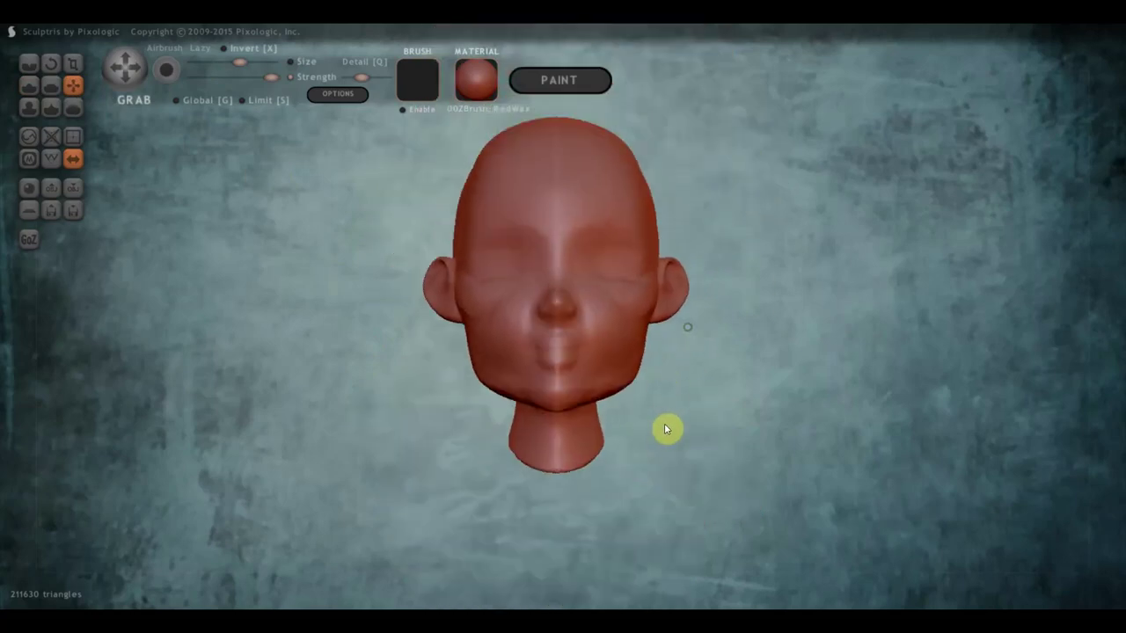
scroll(614, 378, "up", 2)
right_click_drag(613, 376, 774, 396)
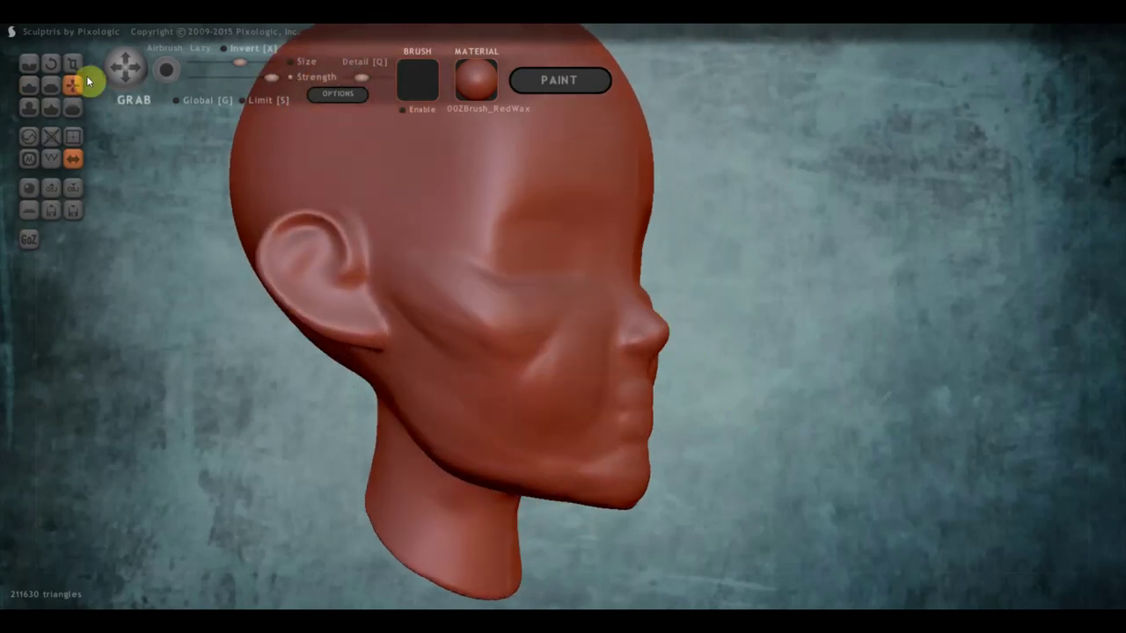
- With the Crease tool, crease the mouth corner and deepen the nasolabial fold
left_click(33, 65)
right_click_drag(767, 262, 616, 266)
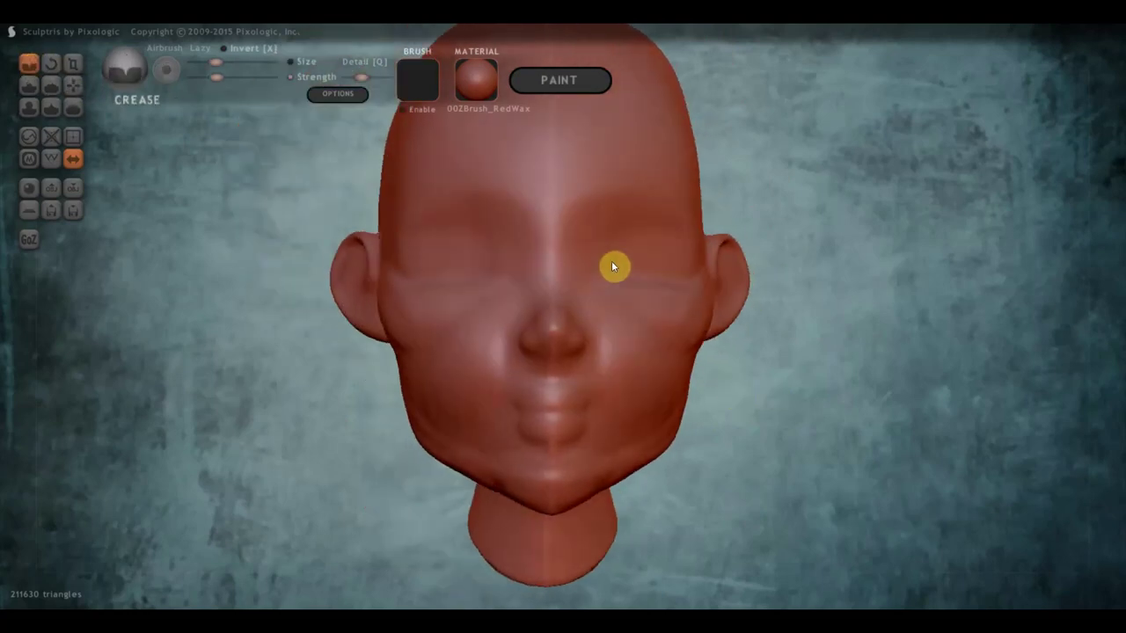
scroll(558, 277, "down", 2)
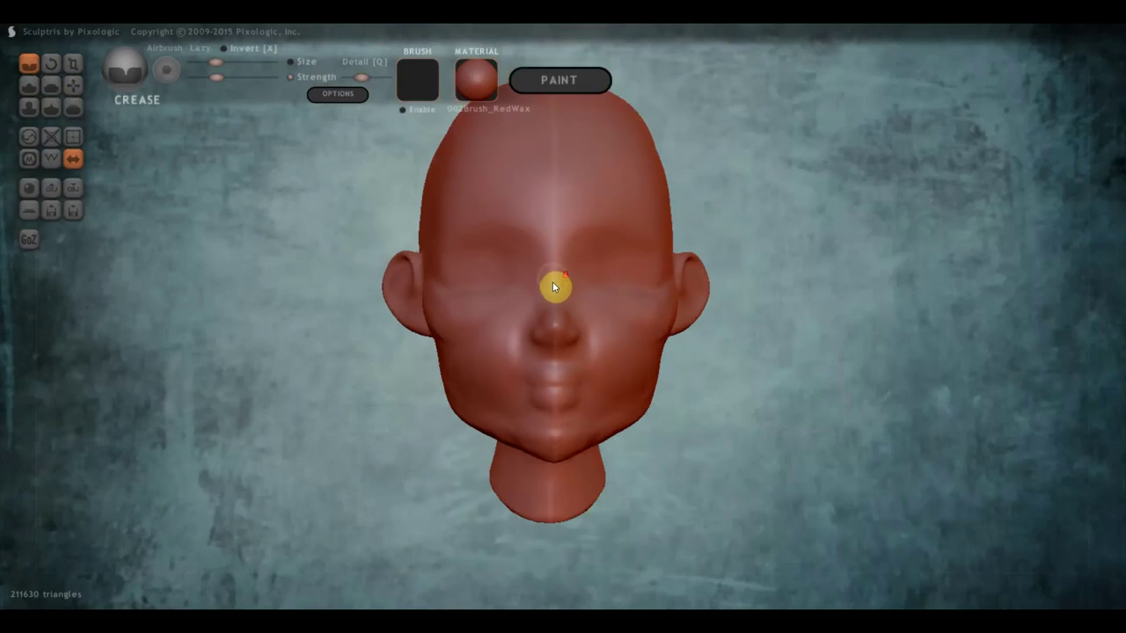
scroll(571, 401, "up", 2)
mouse_move(566, 439)
left_mouse_down()
mouse_move(531, 435)
mouse_move(493, 392)
left_mouse_up()
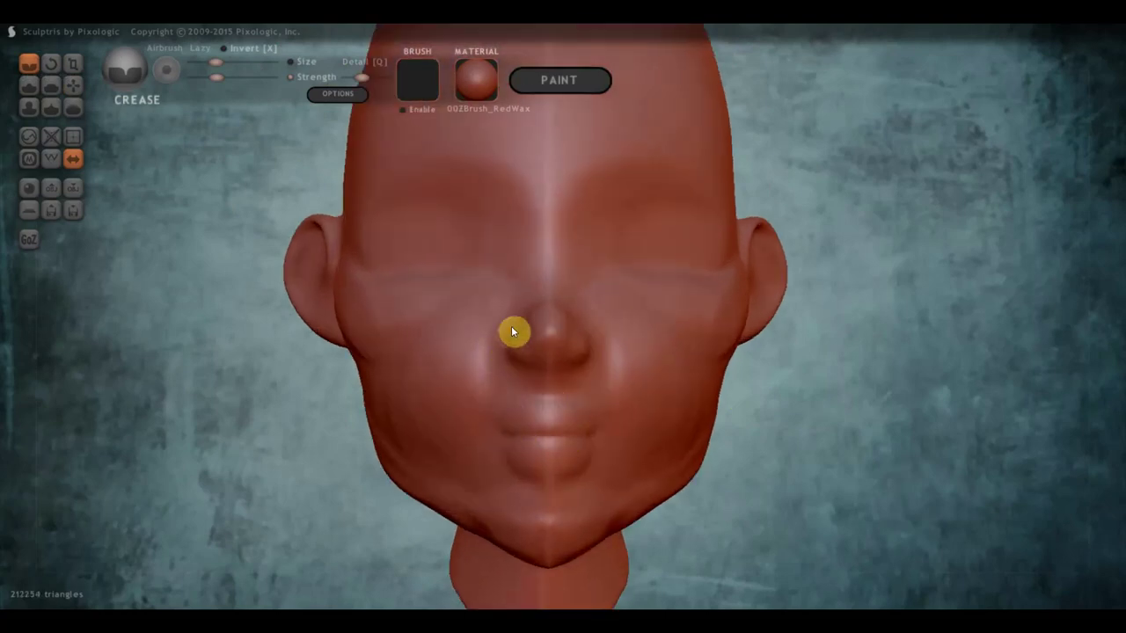
mouse_move(503, 336)
left_mouse_down()
mouse_move(462, 420)
mouse_move(507, 340)
mouse_move(481, 380)
left_mouse_up()
right_click_drag(522, 393, 708, 404)
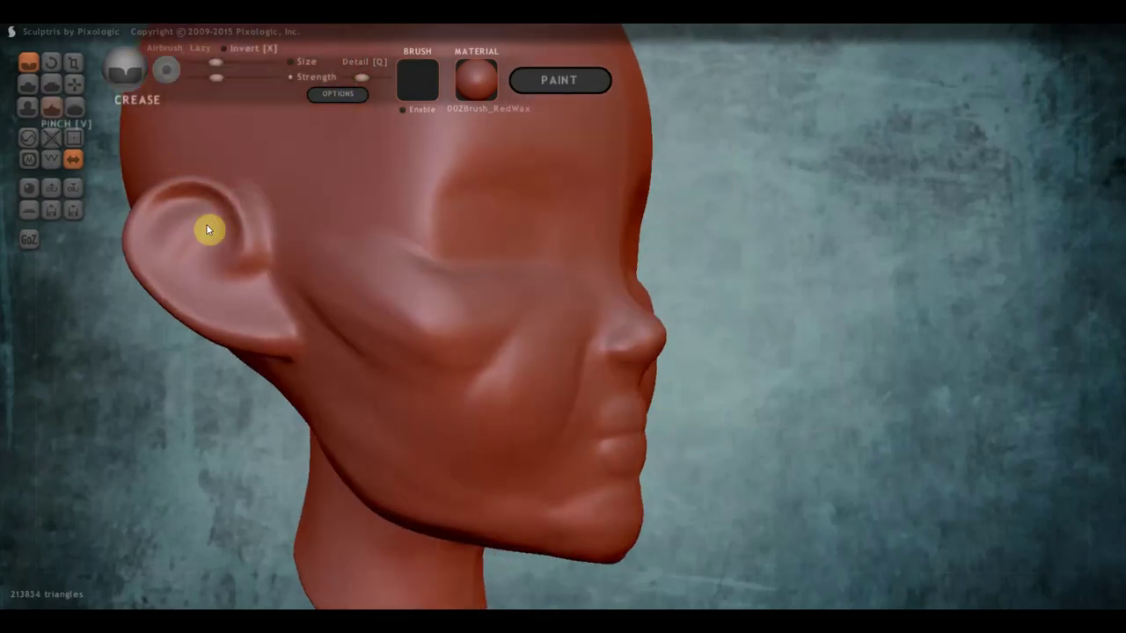
left_click_drag(642, 435, 616, 436)
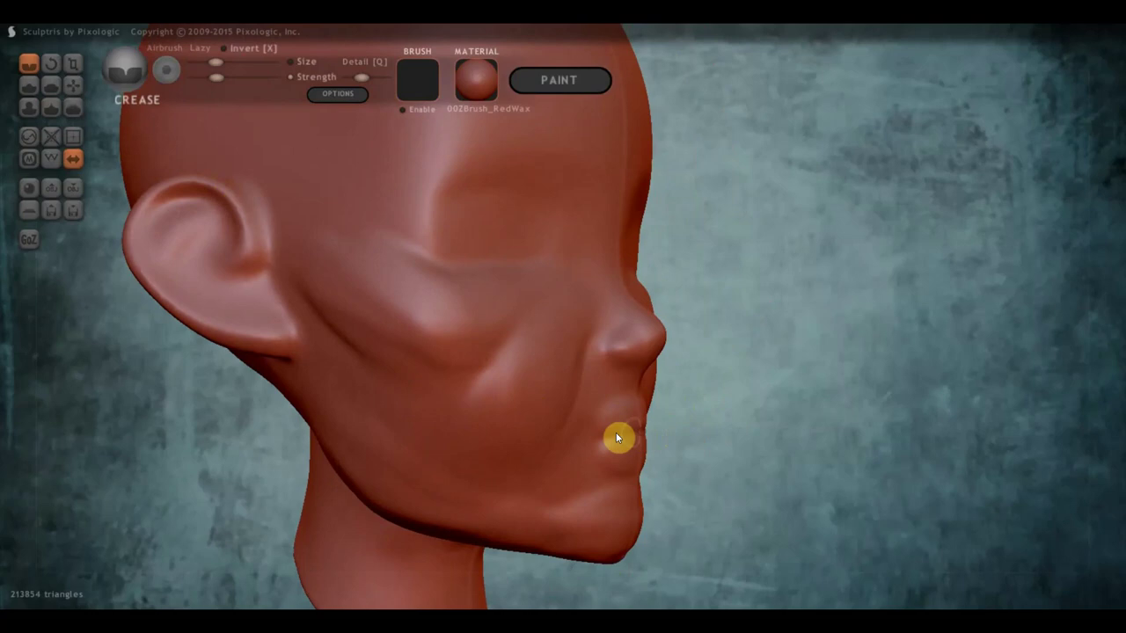
- Fill out the lower lip with the Draw brush
left_click(26, 86)
mouse_move(757, 482)
left_mouse_down()
mouse_move(584, 416)
mouse_move(602, 420)
mouse_move(542, 434)
left_mouse_up()
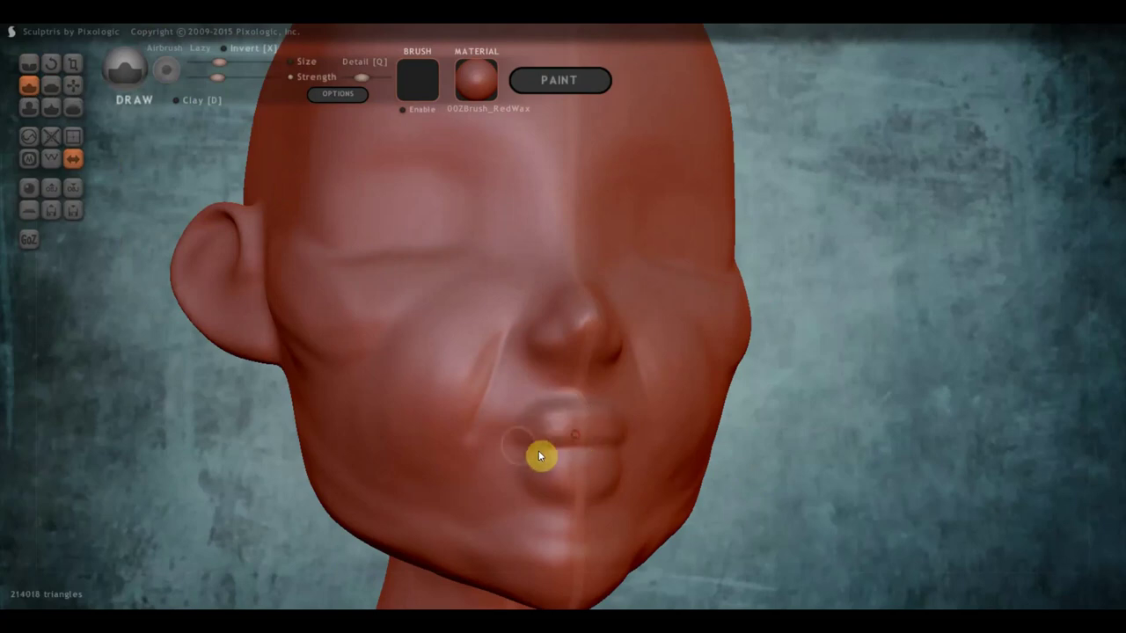
left_click_drag(545, 474, 598, 484)
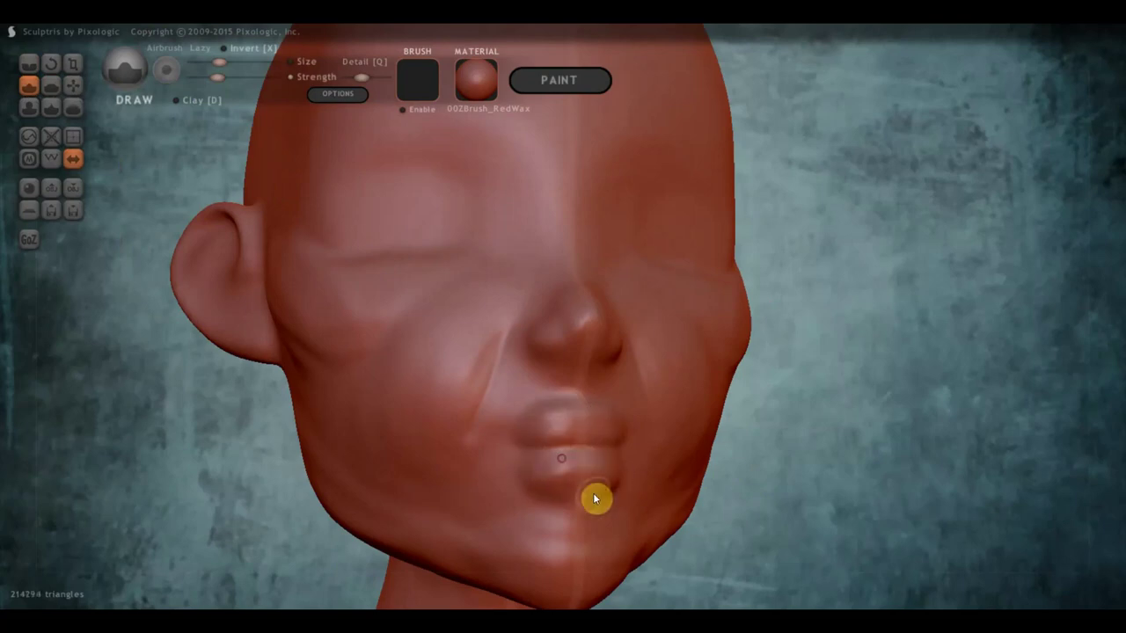
mouse_move(595, 499)
right_mouse_down()
mouse_move(679, 519)
mouse_move(619, 488)
mouse_move(683, 513)
mouse_move(761, 513)
right_mouse_up()
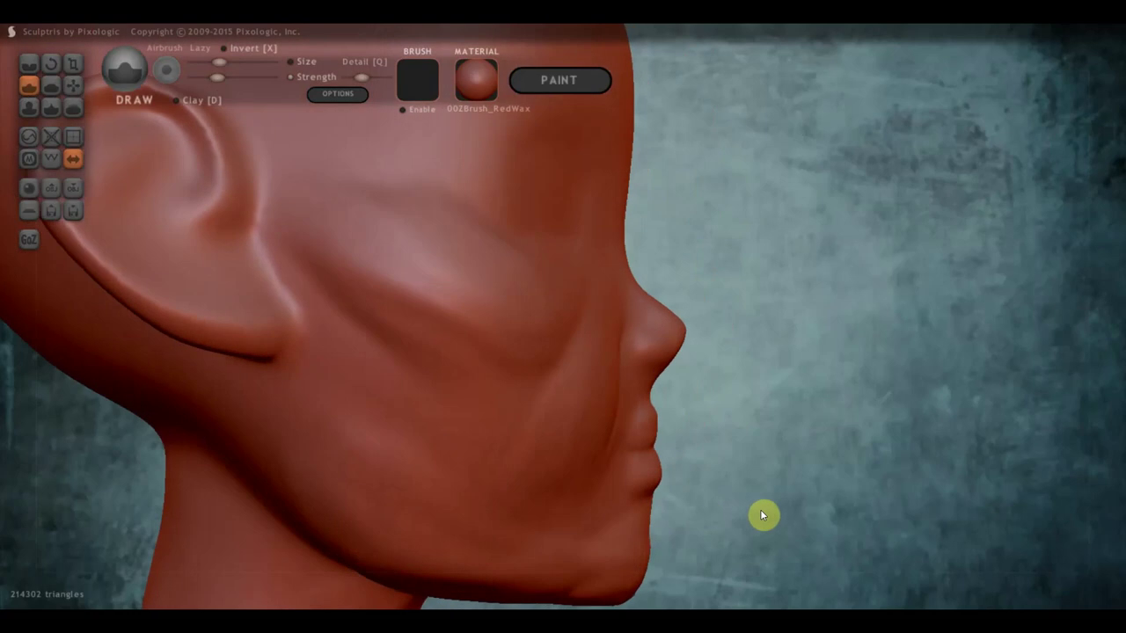
left_click(73, 82)
- Pull the upper lip further outward with the Grab brush
scroll(683, 439, "up", 2)
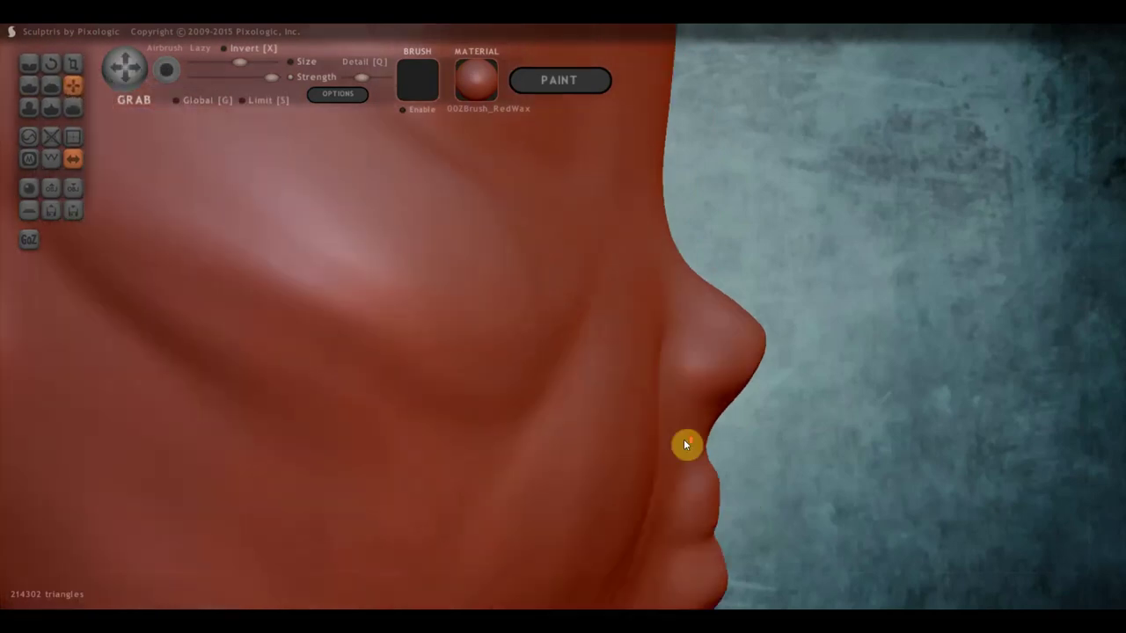
left_click_drag(717, 496, 744, 491)
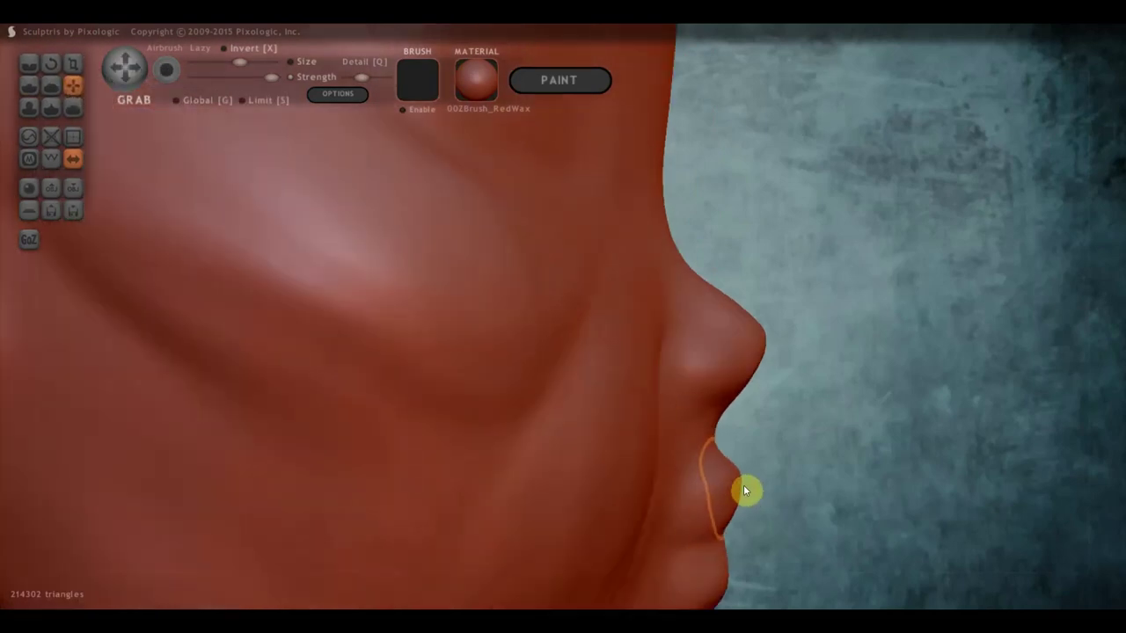
mouse_move(689, 498)
right_mouse_down()
mouse_move(525, 502)
mouse_move(738, 475)
right_mouse_up()
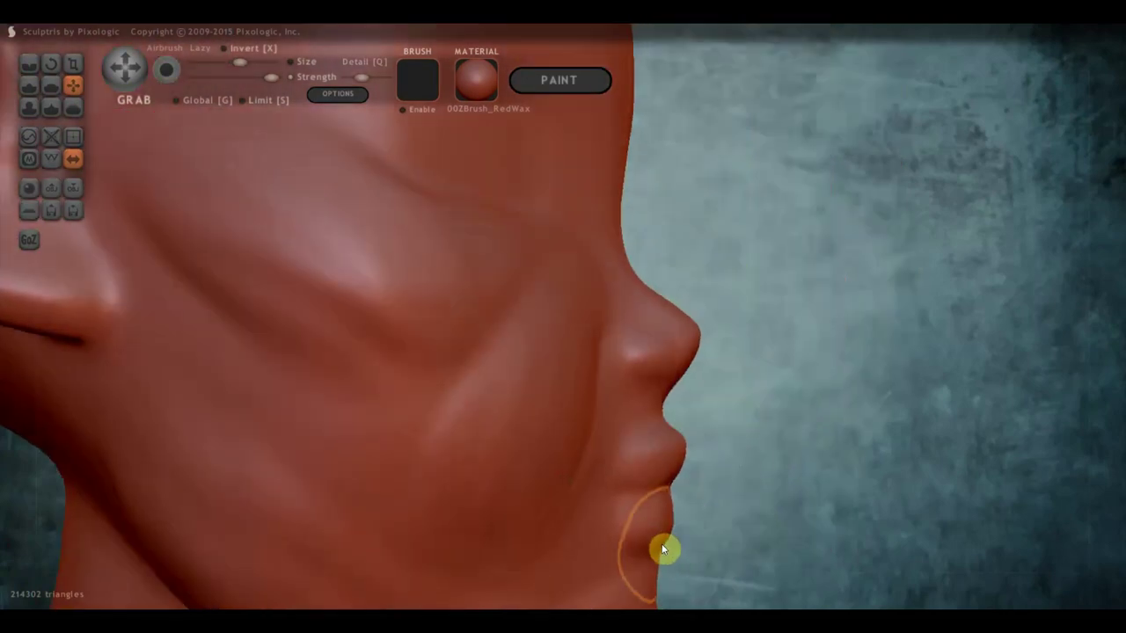
scroll(684, 534, "down", 3)
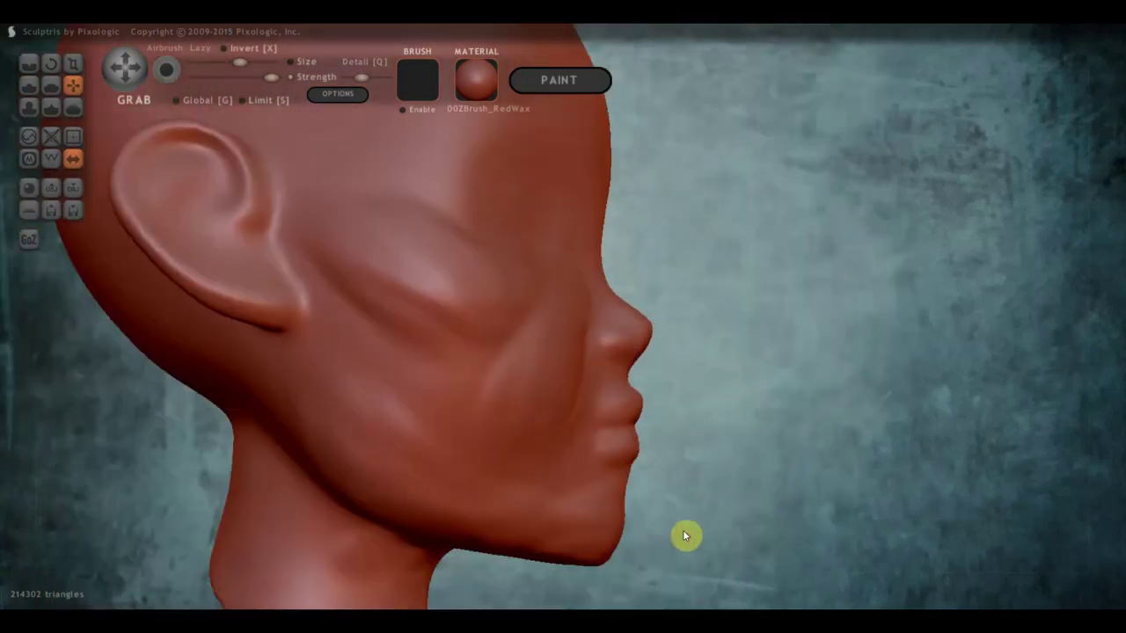
left_click_drag(610, 546, 620, 552)
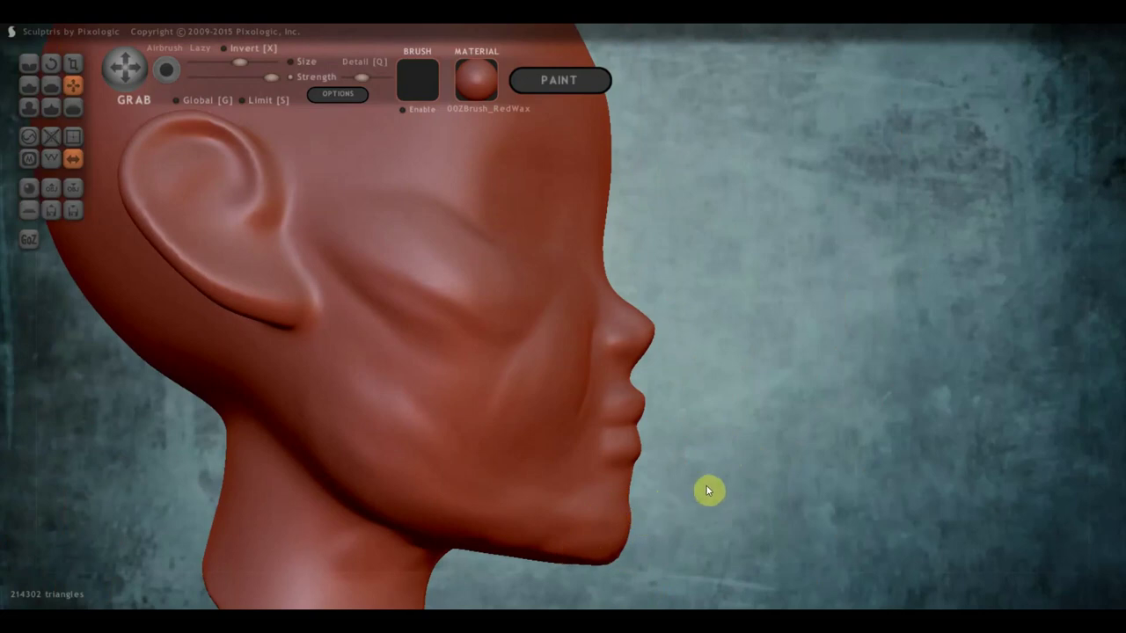
- From behind the head, drag the ear inward and downward so it protrudes less
scroll(709, 490, "up", 1)
scroll(745, 397, "up", 2)
scroll(724, 370, "up", 3)
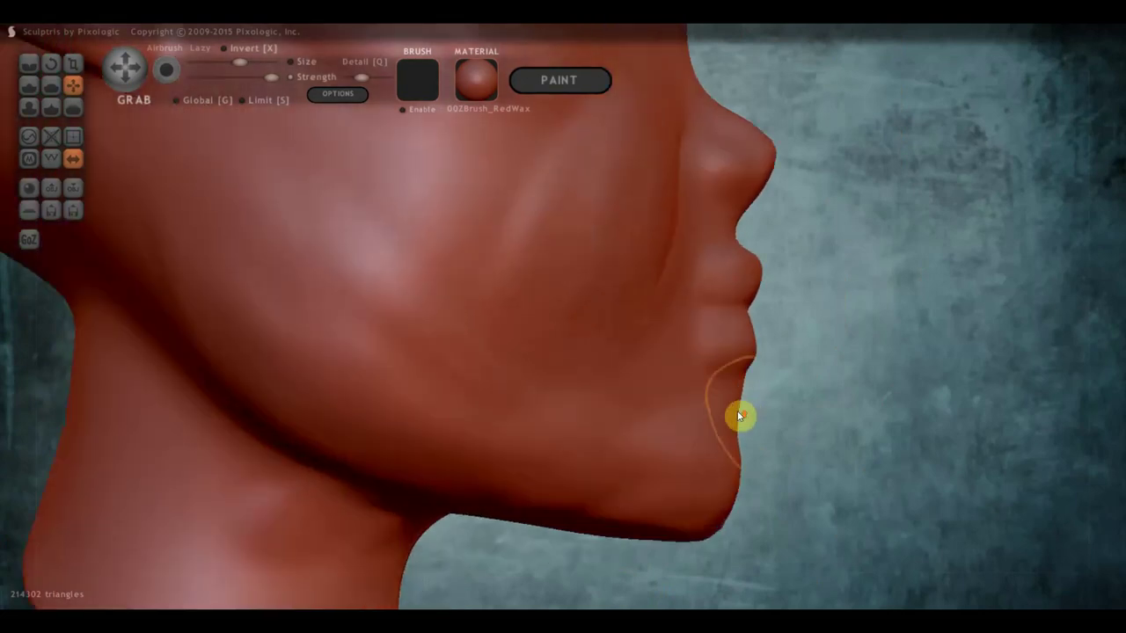
scroll(740, 414, "up", 1)
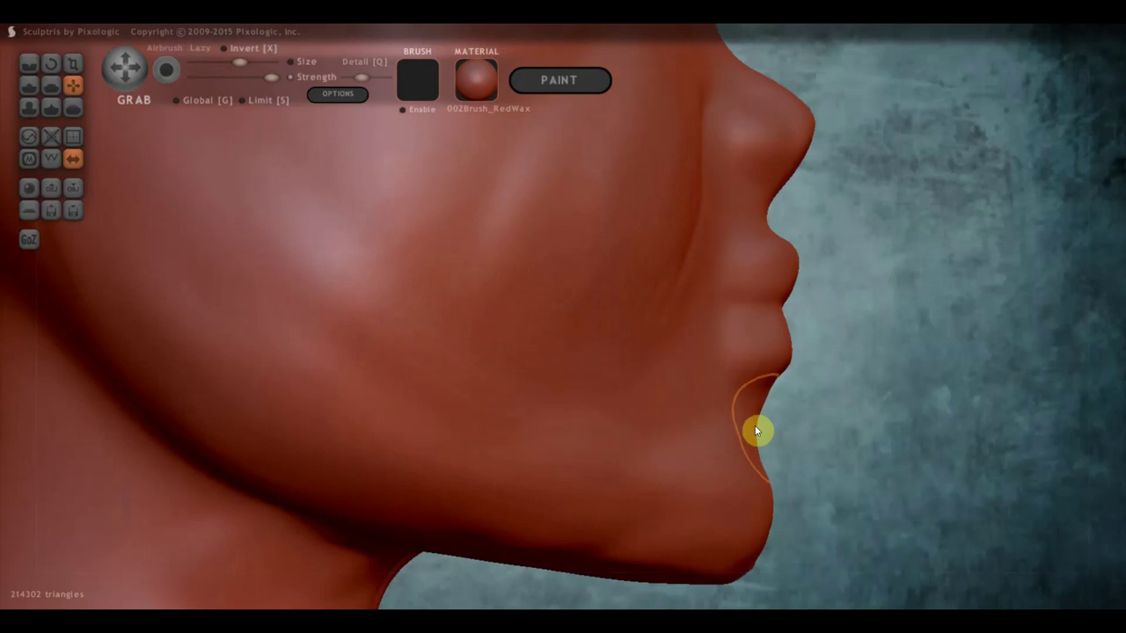
scroll(761, 440, "down", 3)
scroll(748, 435, "down", 2)
scroll(746, 436, "down", 2)
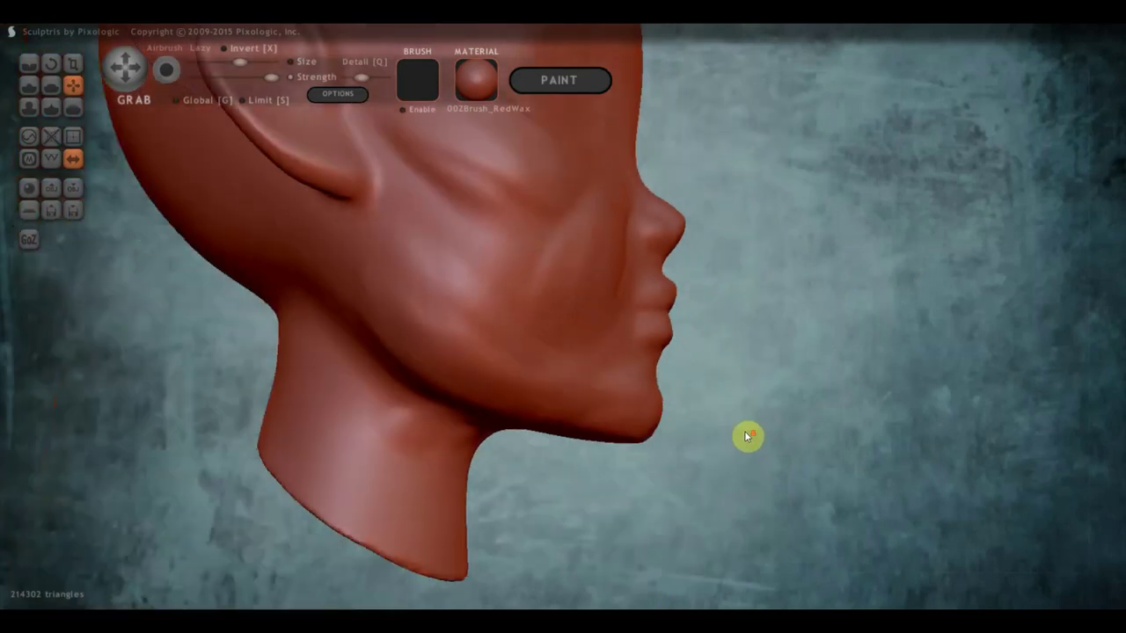
scroll(752, 422, "down", 1)
mouse_move(743, 404)
left_mouse_down()
mouse_move(698, 447)
mouse_move(575, 437)
mouse_move(865, 420)
mouse_move(924, 432)
left_mouse_up()
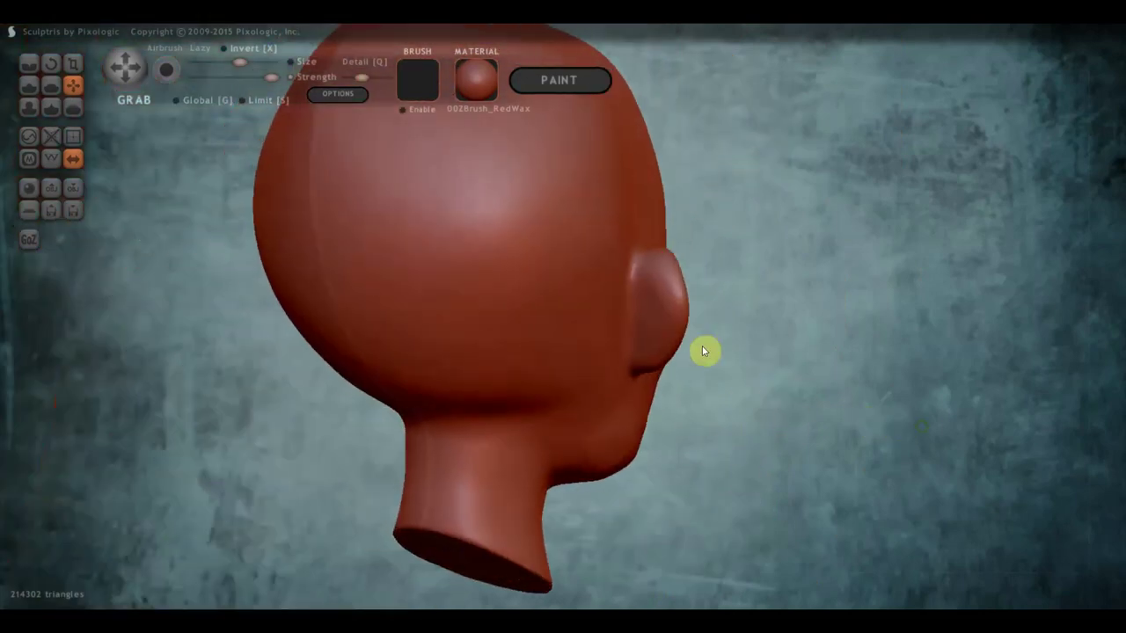
scroll(691, 339, "up", 2)
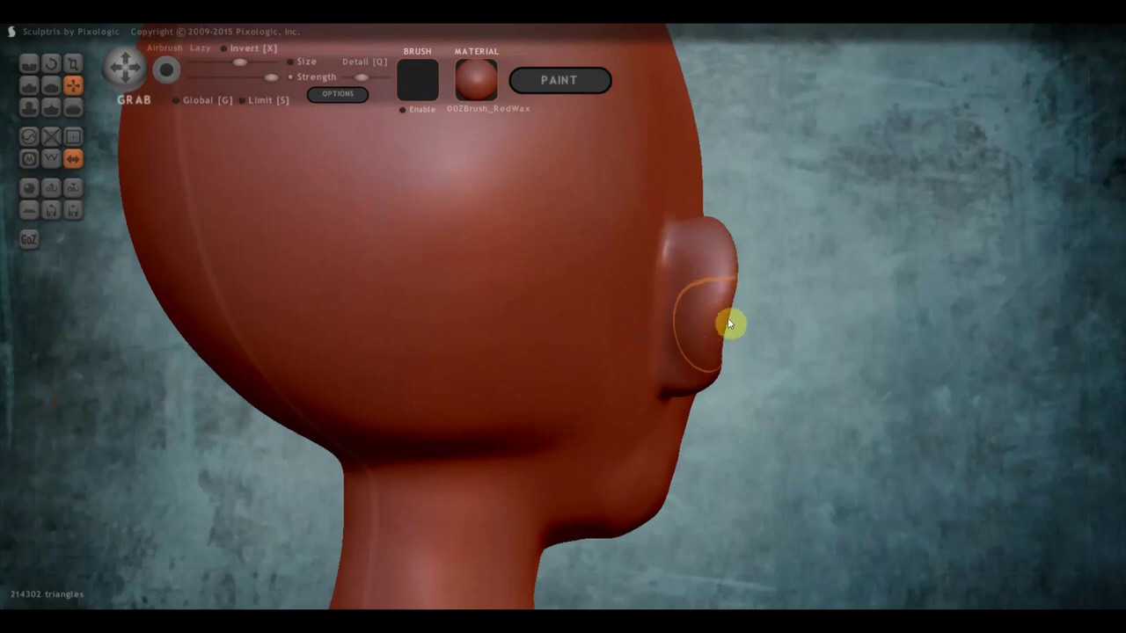
mouse_move(729, 321)
left_mouse_down()
mouse_move(731, 276)
mouse_move(711, 372)
left_mouse_up()
mouse_move(781, 384)
left_mouse_down()
mouse_move(446, 389)
mouse_move(322, 369)
left_mouse_up()
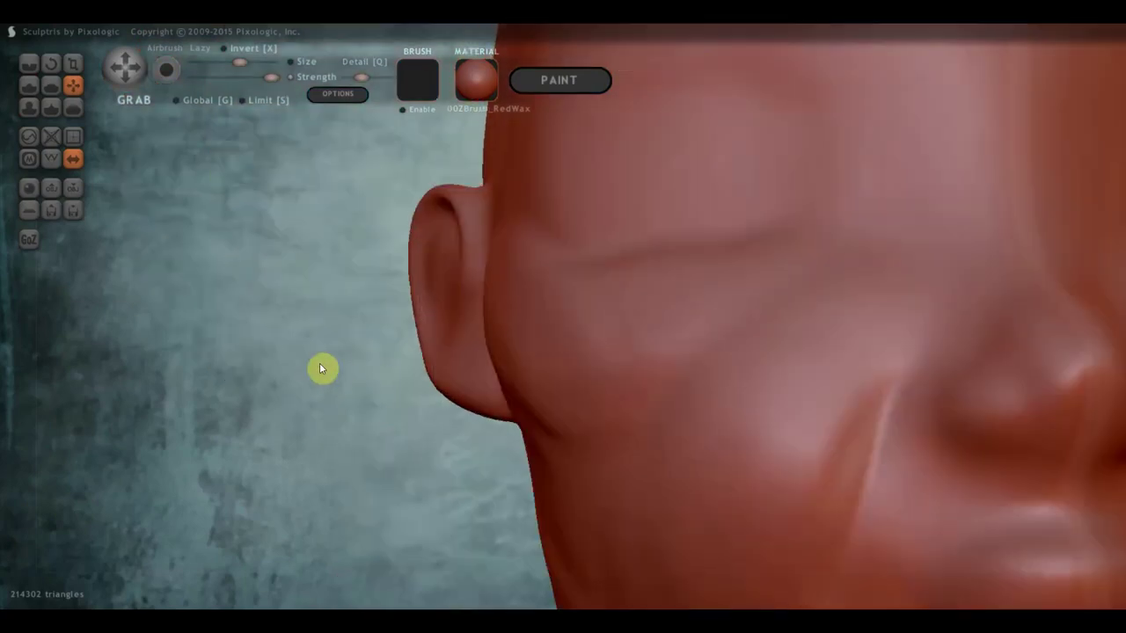
scroll(413, 387, "down", 3)
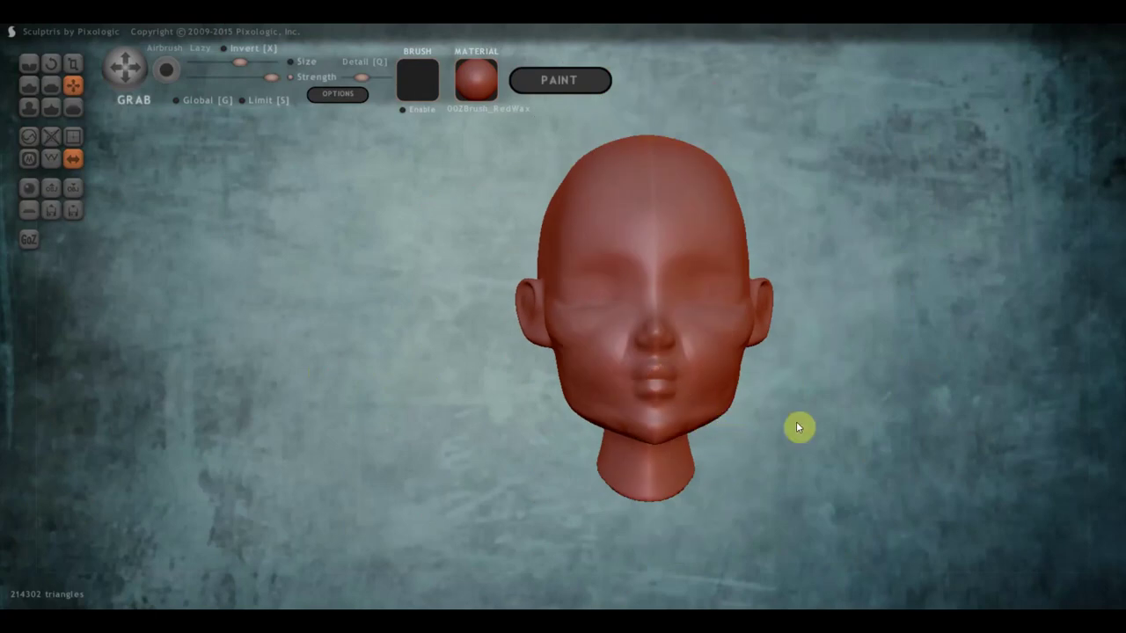
- From a top view, drag the cheek silhouette with mirrored Grab strokes
mouse_move(799, 428)
left_mouse_down("alt")
mouse_move(648, 448)
mouse_move(571, 384)
left_mouse_up("alt")
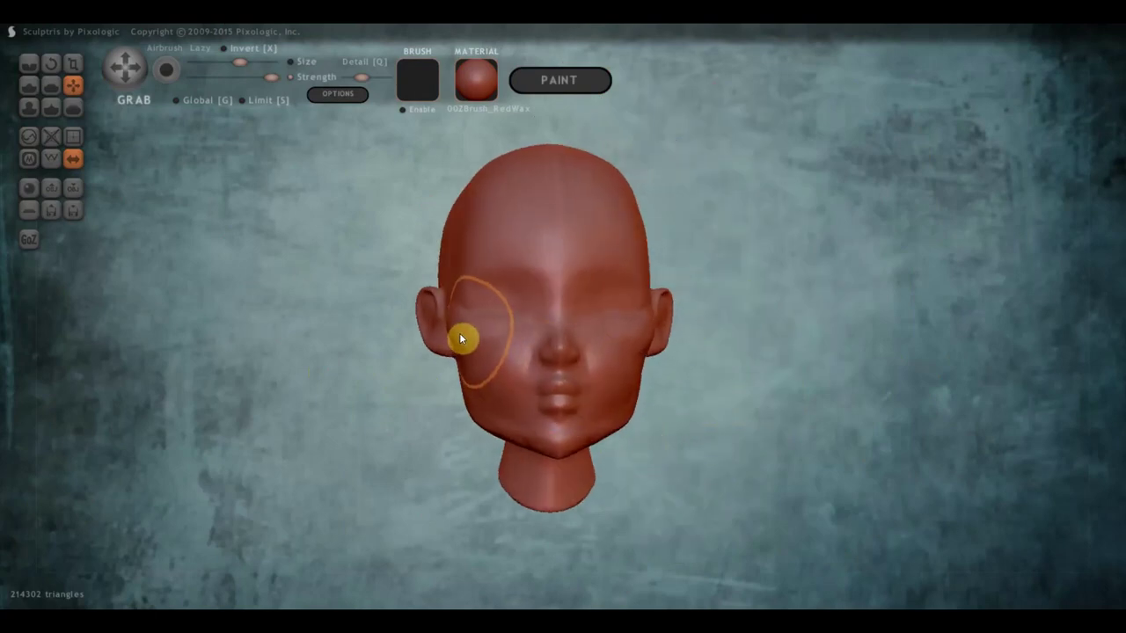
right_click_drag(461, 339, 453, 305)
scroll(453, 304, "up", 2)
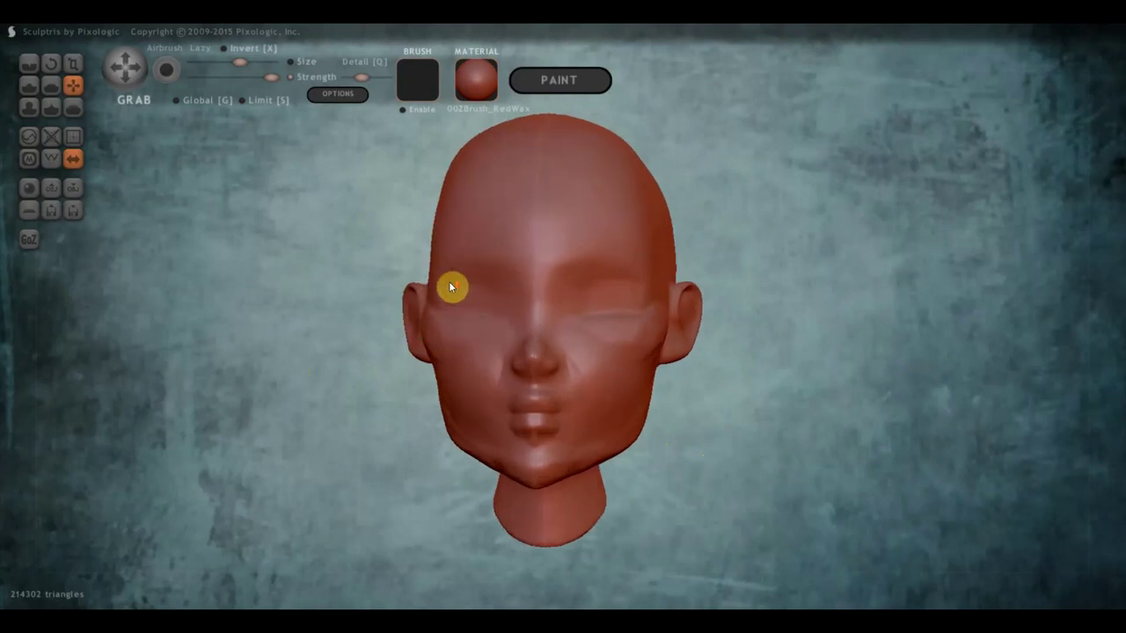
scroll(444, 286, "up", 2)
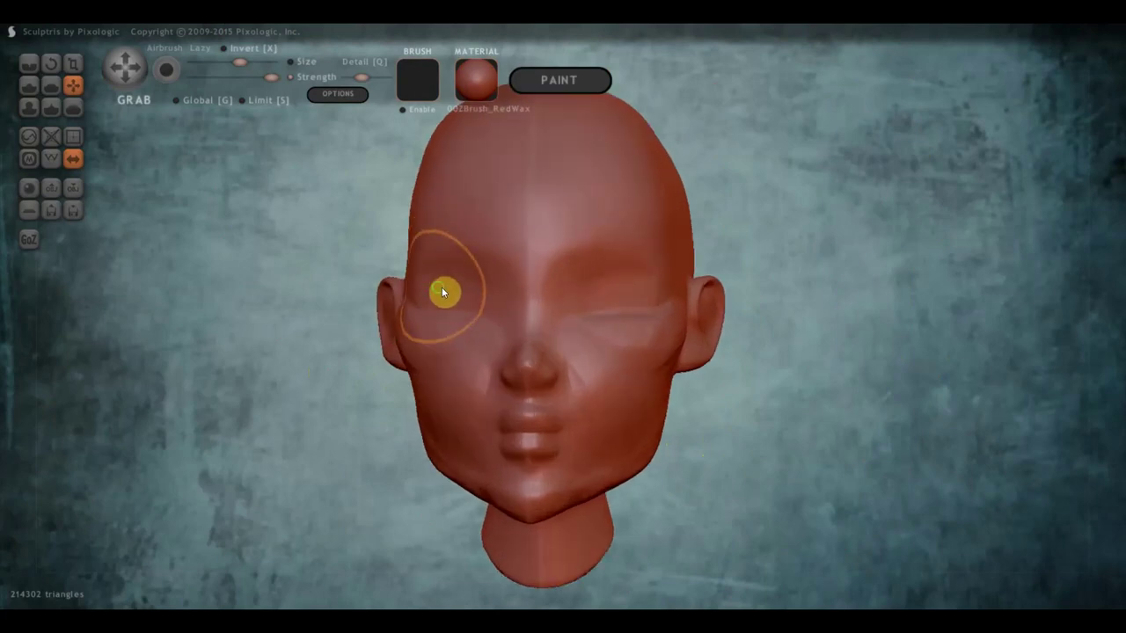
right_click_drag(443, 291, 456, 289)
mouse_move(474, 445)
right_mouse_down()
mouse_move(476, 567)
mouse_move(538, 489)
right_mouse_up()
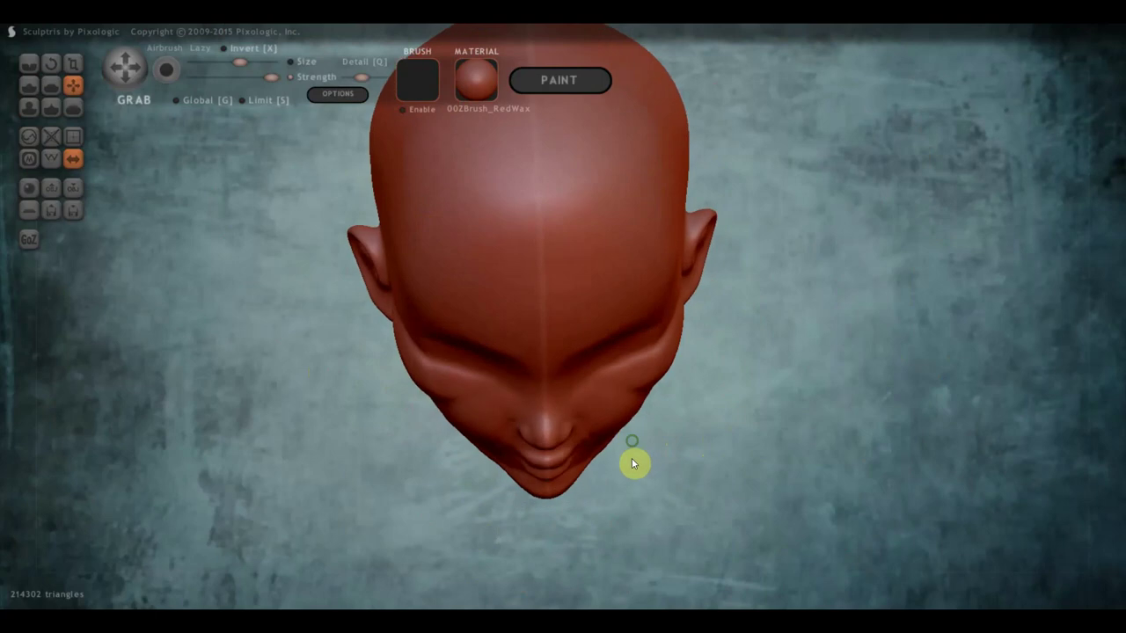
scroll(619, 406, "up", 2)
scroll(621, 408, "up", 2)
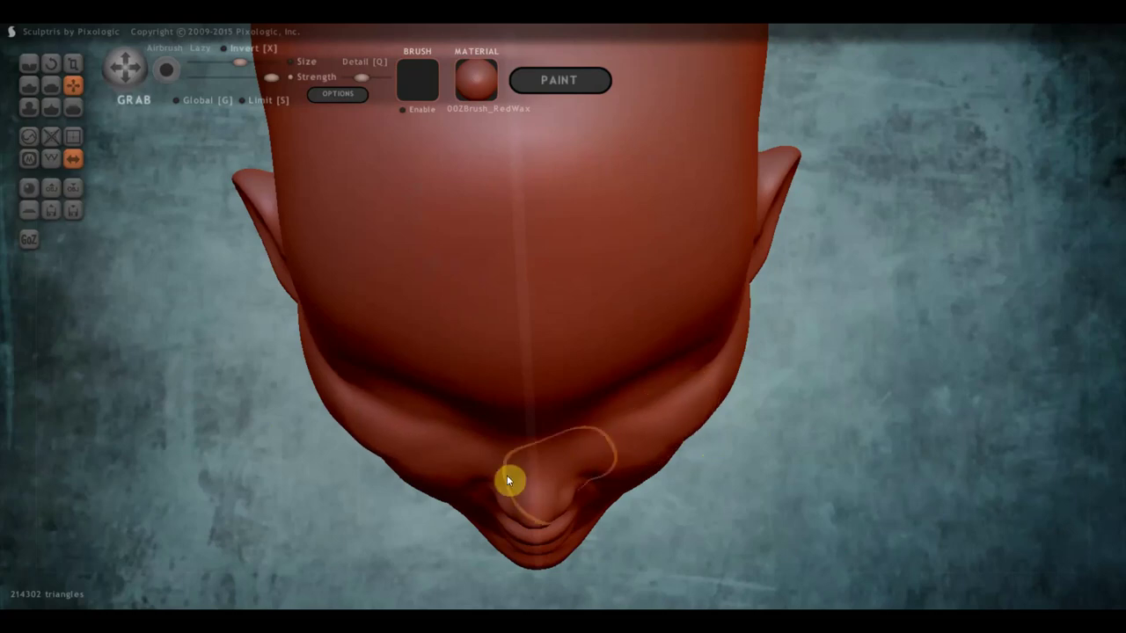
left_click_drag(447, 483, 455, 493)
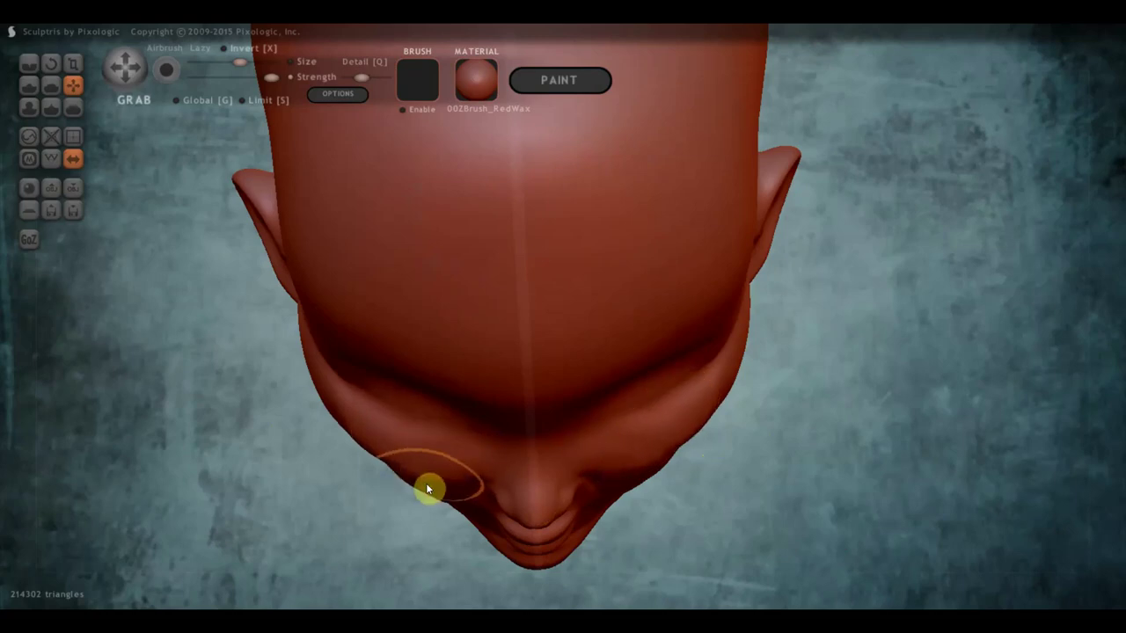
- Slightly reshape the ear with a small Grab stroke
mouse_move(456, 493)
right_mouse_down()
mouse_move(556, 483)
mouse_move(607, 521)
mouse_move(586, 487)
right_mouse_up()
left_click_drag(586, 479, 602, 489)
mouse_move(602, 489)
right_mouse_down()
mouse_move(624, 389)
mouse_move(682, 406)
mouse_move(657, 460)
mouse_move(678, 370)
mouse_move(610, 470)
mouse_move(598, 430)
right_mouse_up()
- Push the chin and lower lip slightly forward in side view
scroll(597, 422, "up", 2)
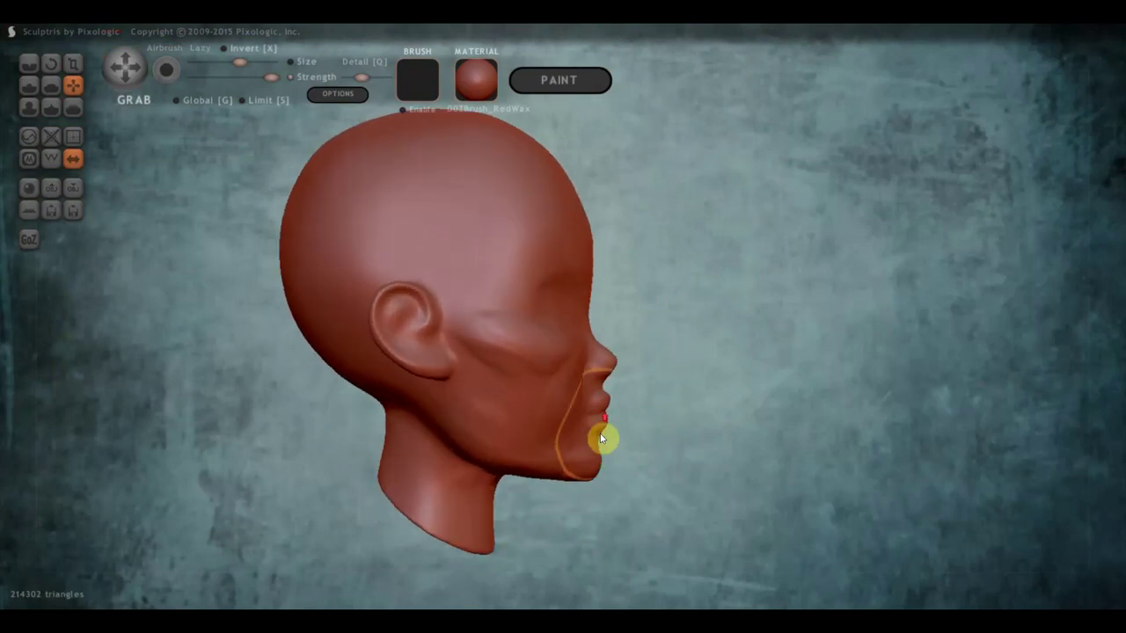
left_click_drag(597, 442, 604, 440)
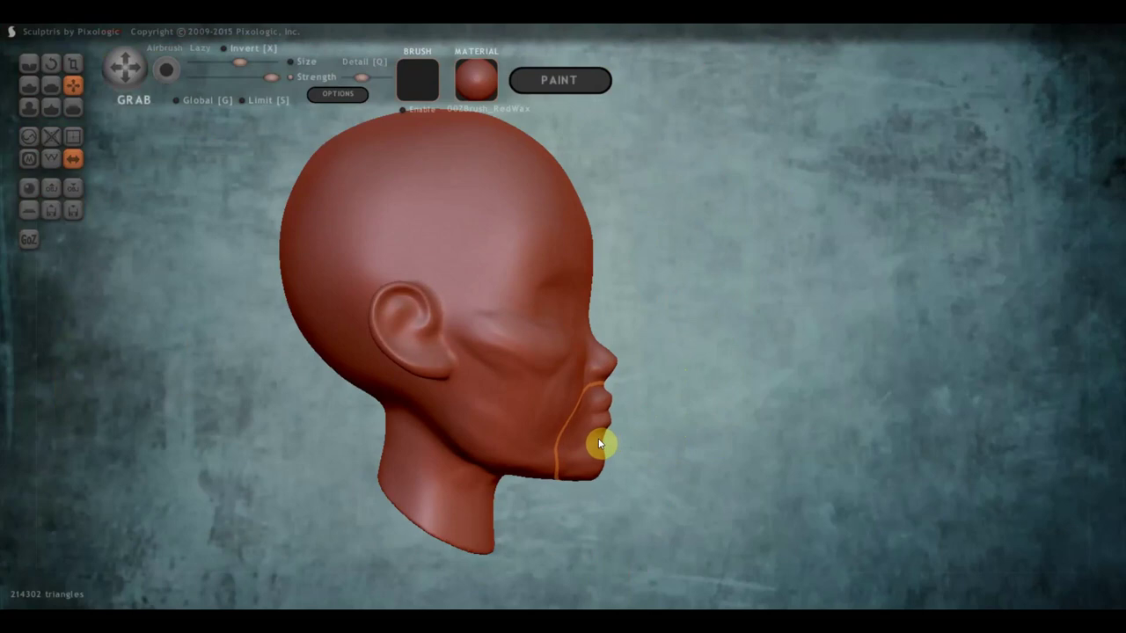
scroll(621, 392, "up", 1)
scroll(623, 387, "up", 1)
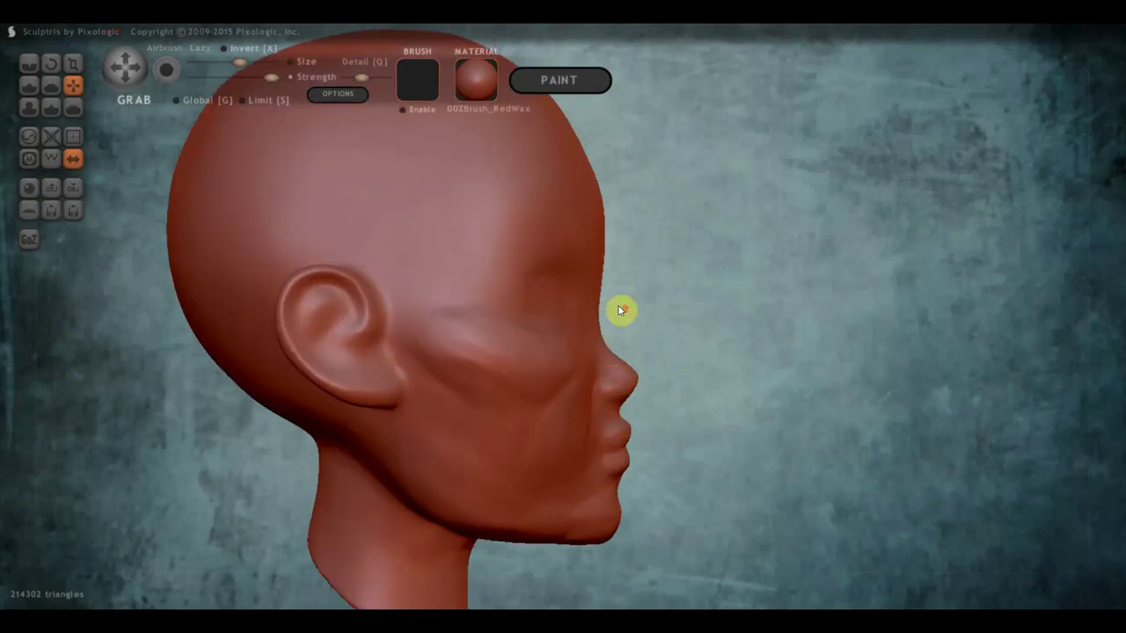
scroll(620, 334, "up", 1)
- Pull the nose bridge forward and check the profile
left_click_drag(613, 357, 636, 345)
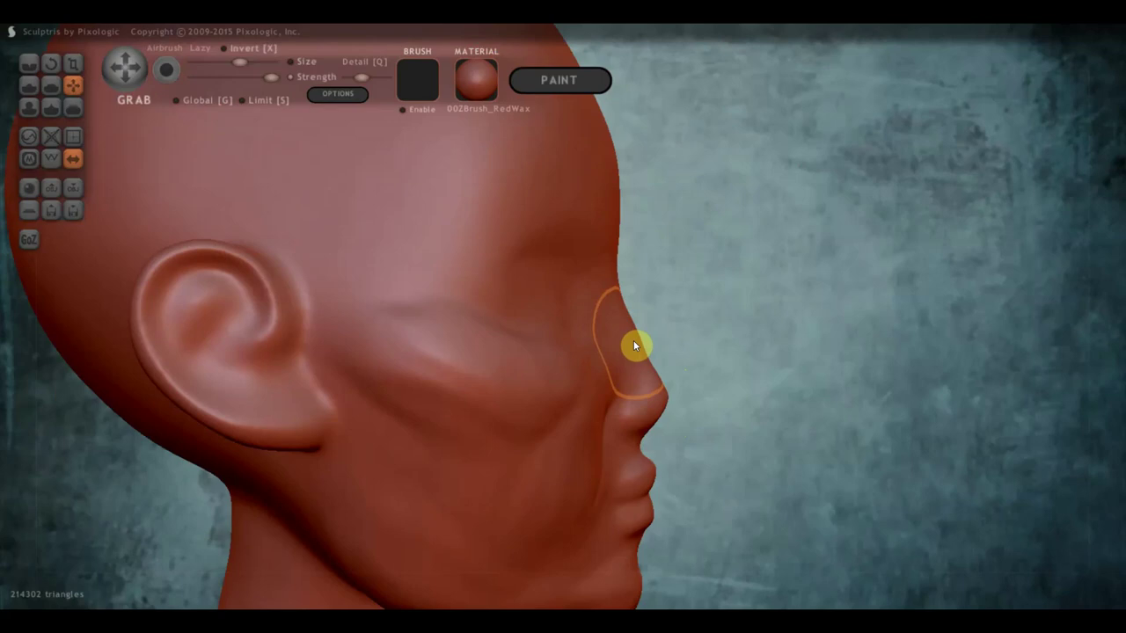
scroll(620, 264, "down", 2)
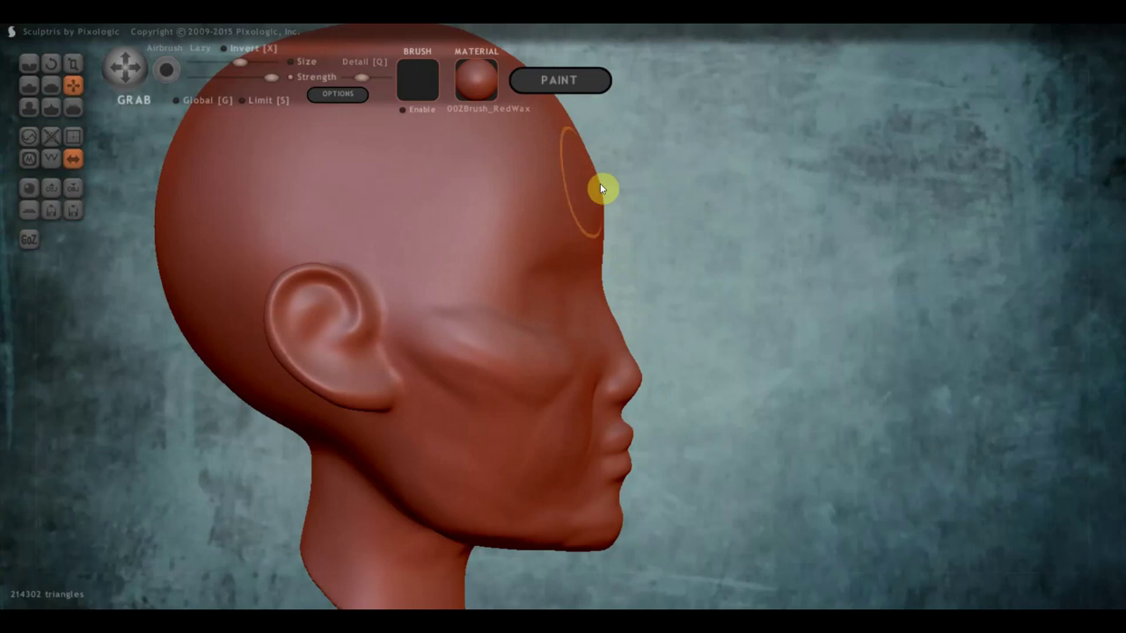
right_click_drag(601, 196, 594, 214)
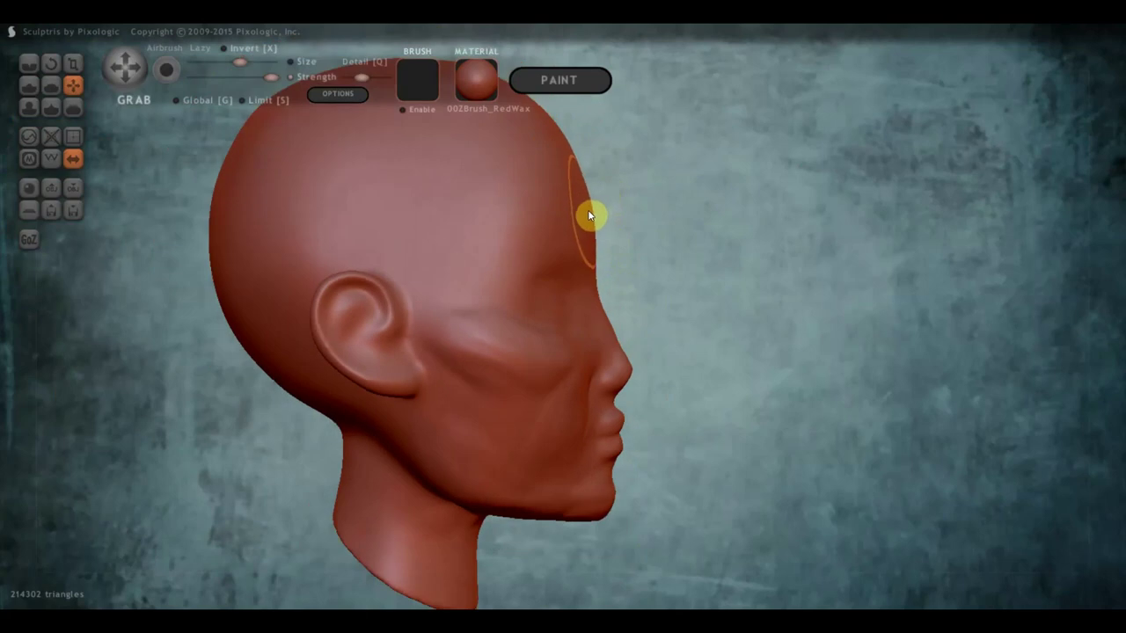
scroll(624, 369, "up", 2)
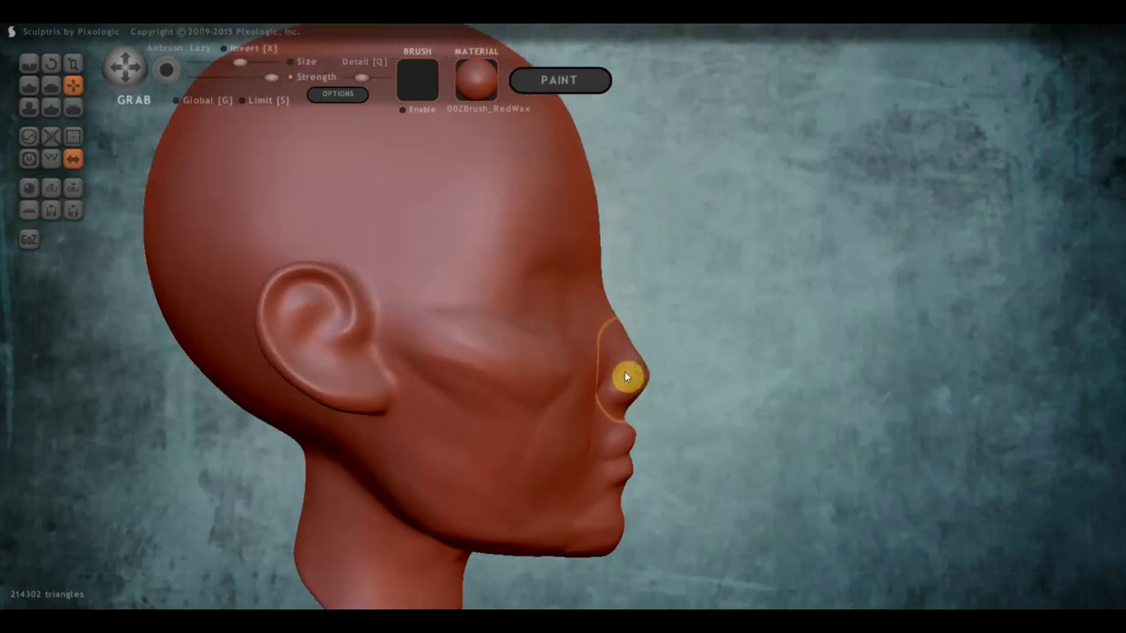
scroll(442, 493, "down", 2)
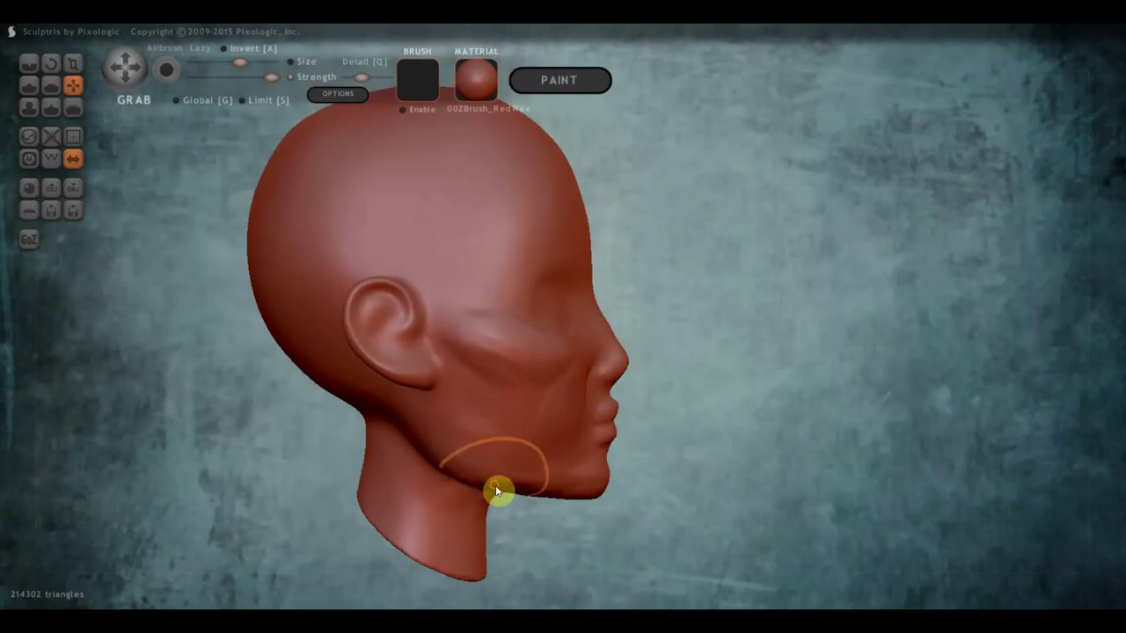
mouse_move(507, 467)
right_mouse_down()
mouse_move(295, 472)
mouse_move(318, 459)
right_mouse_up()
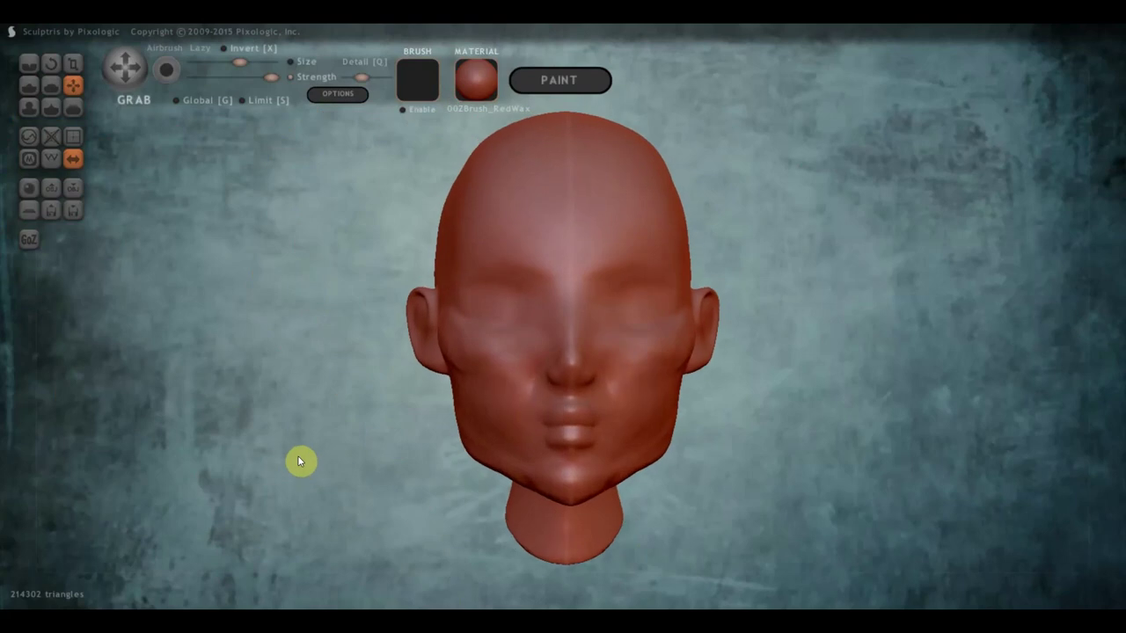
- Reshape the left cheek and extend its ridge back toward the ear
scroll(435, 422, "up", 2)
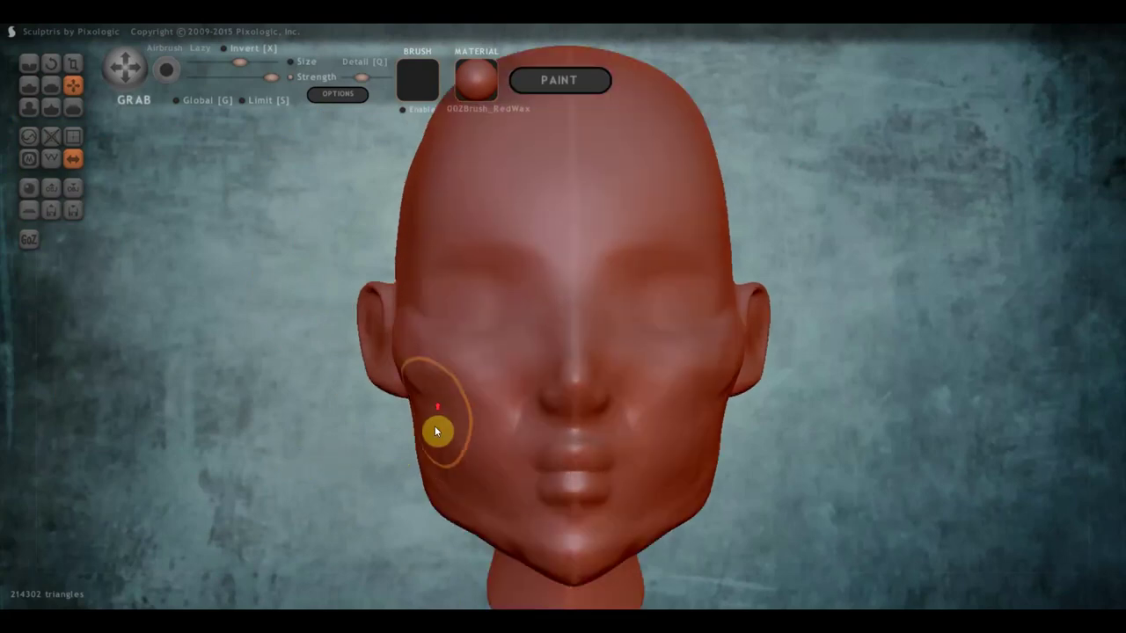
mouse_move(436, 439)
right_mouse_down()
mouse_move(474, 459)
mouse_move(487, 410)
right_mouse_up()
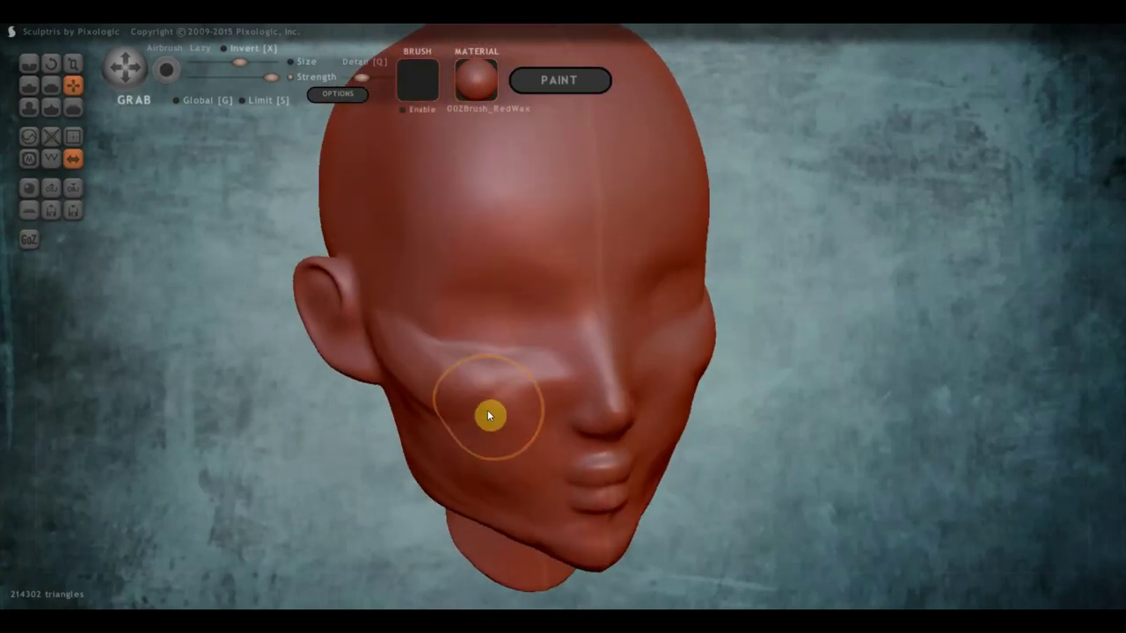
mouse_move(488, 409)
left_mouse_down()
mouse_move(425, 397)
mouse_move(381, 352)
left_mouse_up()
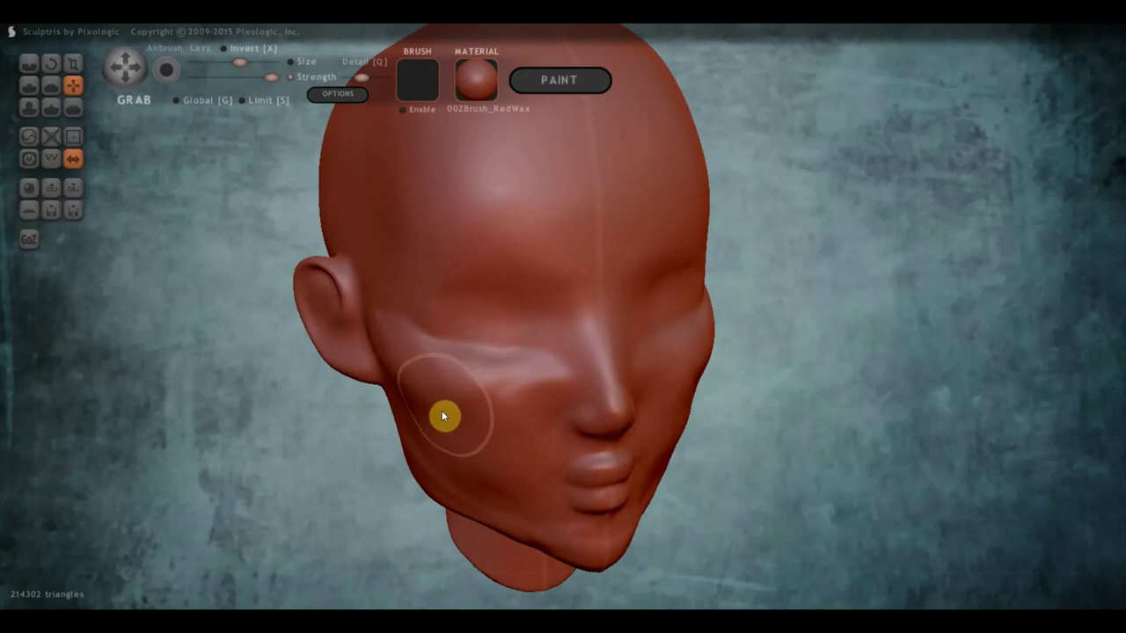
left_click_drag(445, 415, 508, 395)
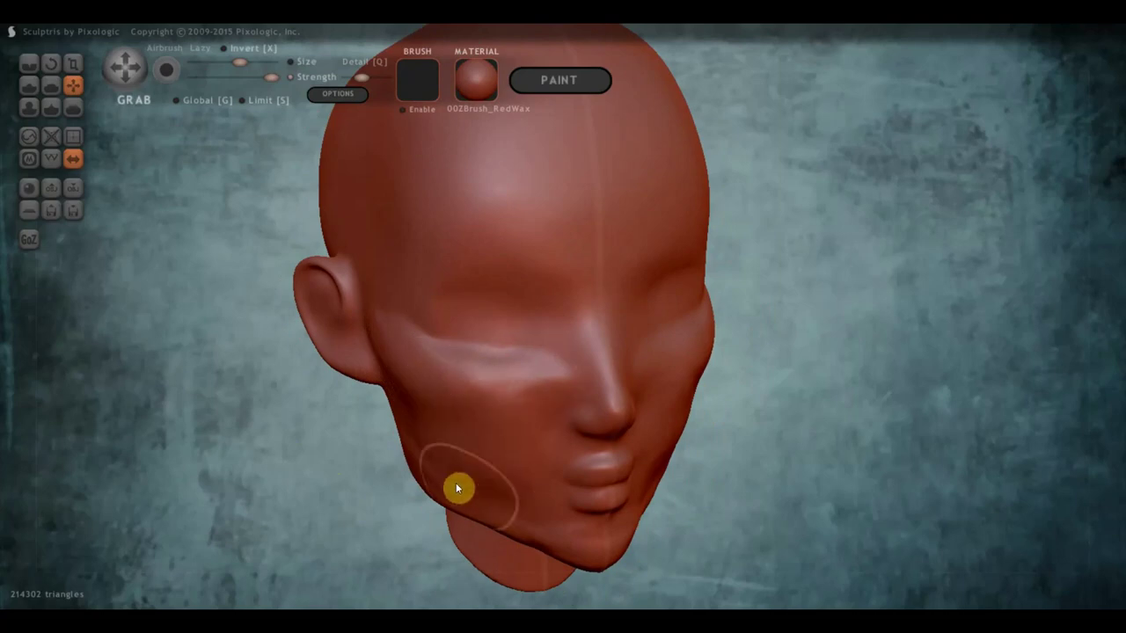
- Inspect the jaw, chin and skull from below, the side and three-quarter view
mouse_move(465, 473)
right_mouse_down()
mouse_move(512, 397)
mouse_move(540, 480)
right_mouse_up()
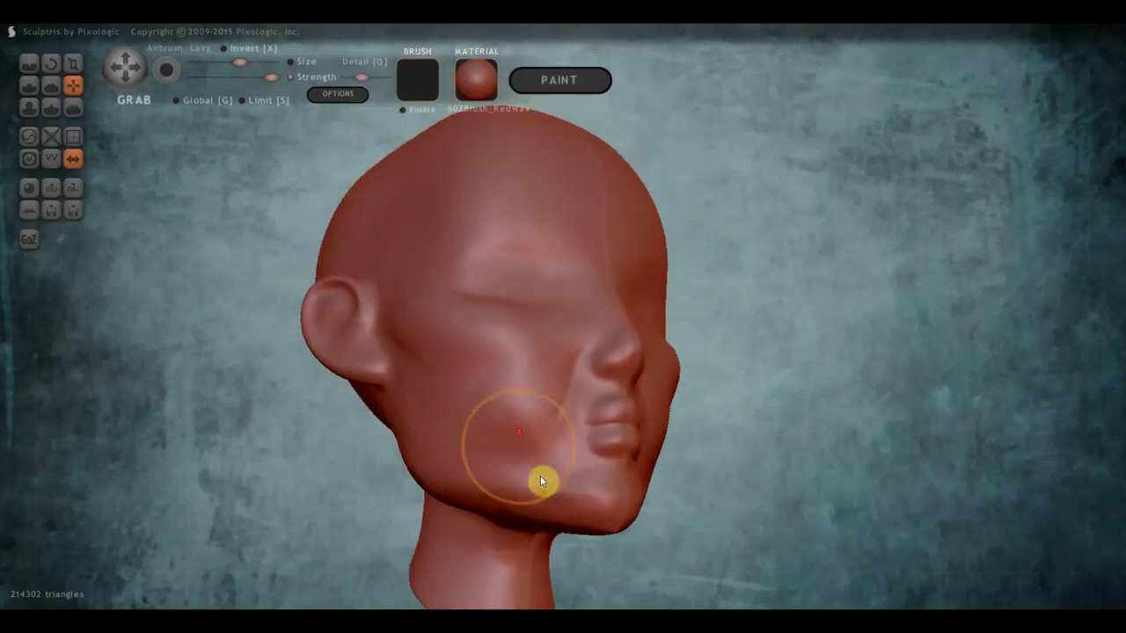
right_click_drag(736, 478, 639, 395)
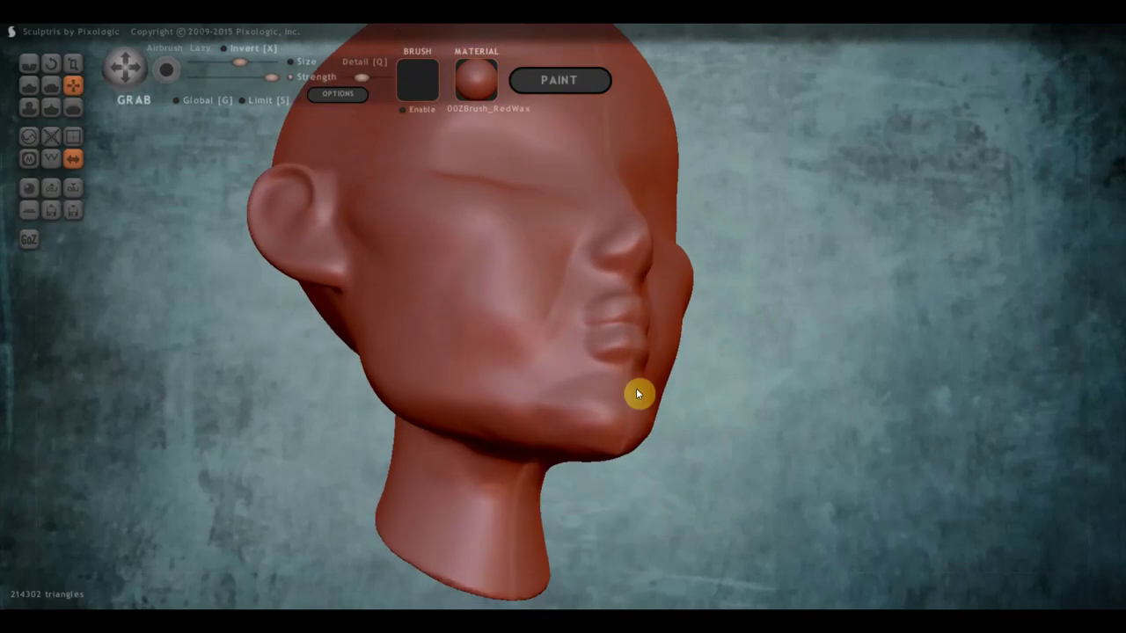
scroll(560, 458, "up", 3)
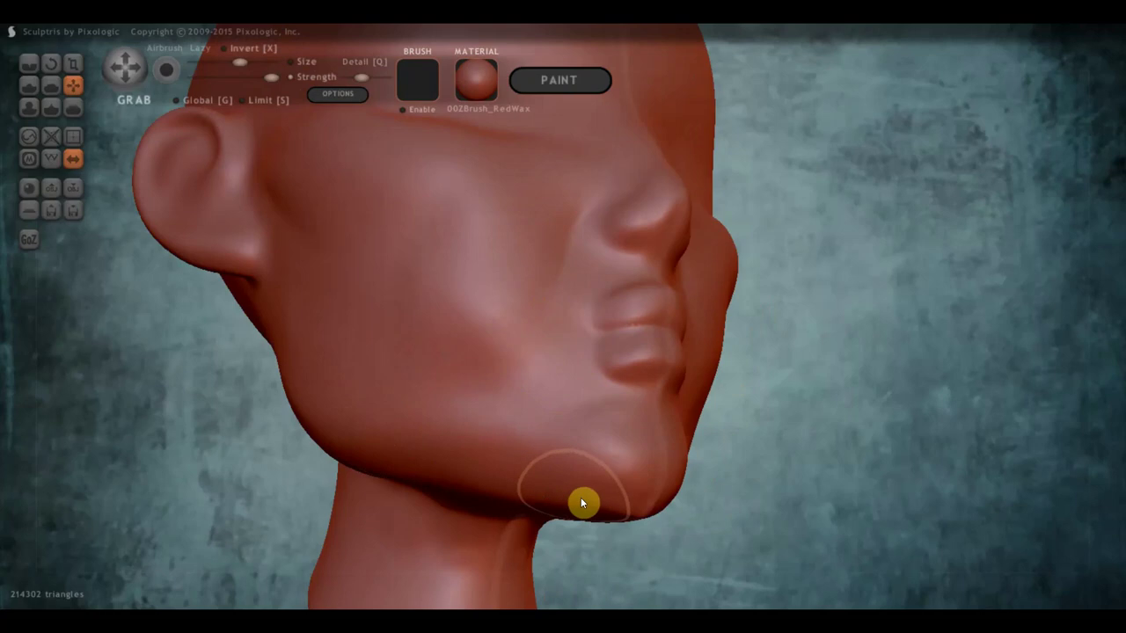
left_click_drag(716, 442, 628, 475)
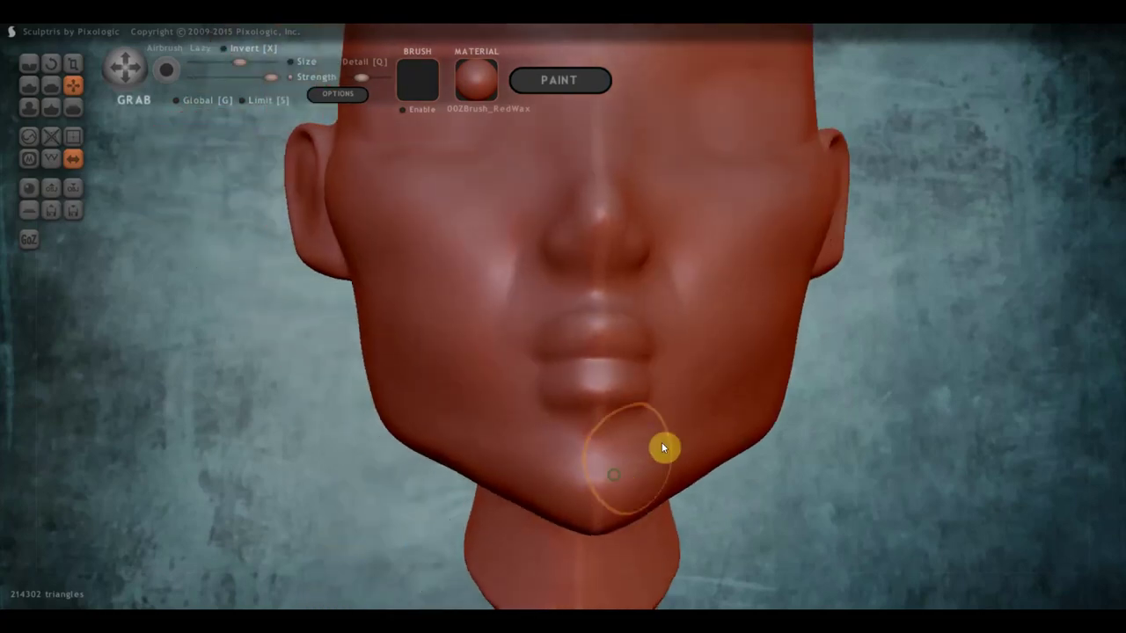
scroll(661, 442, "down", 3)
scroll(674, 427, "down", 3)
mouse_move(695, 364)
left_mouse_down()
mouse_move(679, 436)
mouse_move(729, 486)
left_mouse_up()
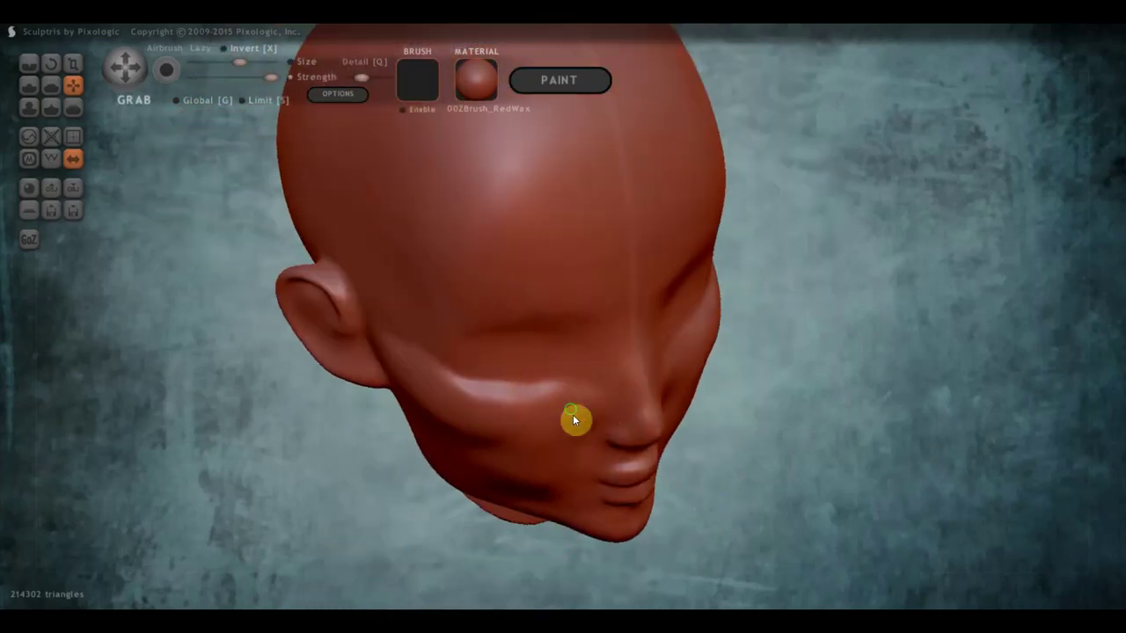
scroll(572, 415, "up", 3)
scroll(576, 441, "up", 2)
scroll(560, 413, "up", 2)
scroll(563, 411, "up", 2)
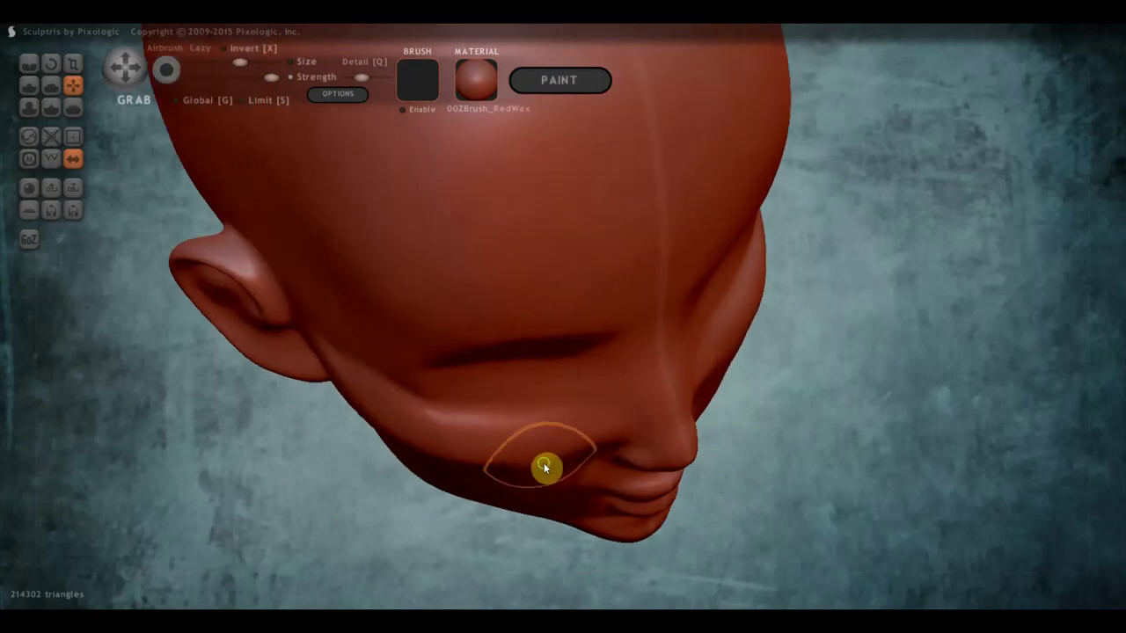
mouse_move(543, 463)
right_mouse_down()
mouse_move(761, 246)
mouse_move(767, 305)
right_mouse_up()
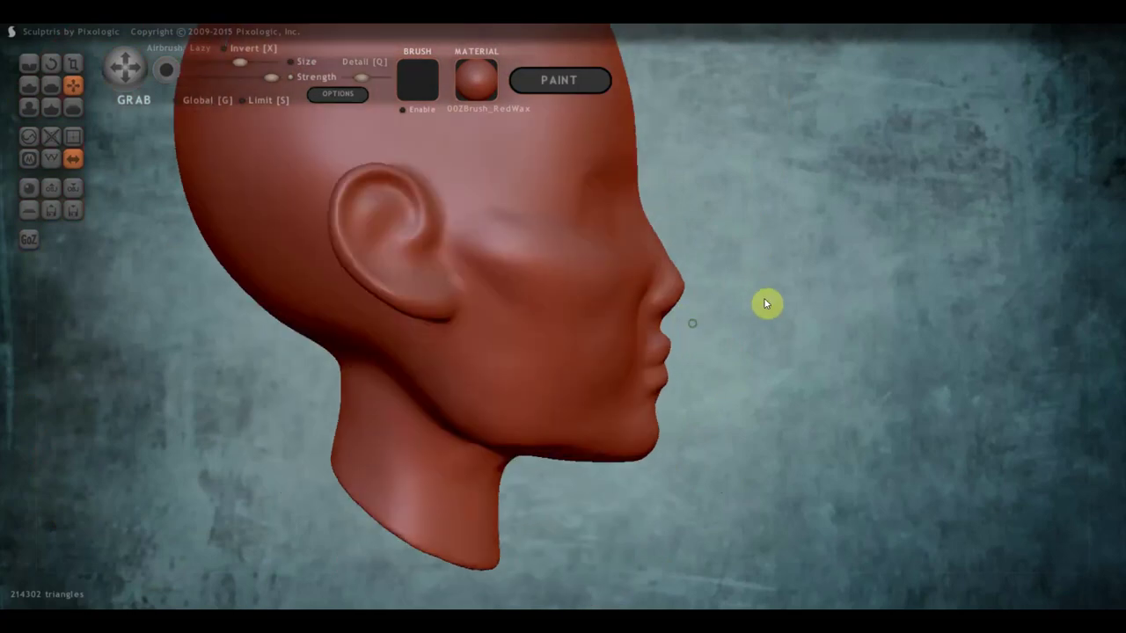
scroll(628, 325, "up", 3)
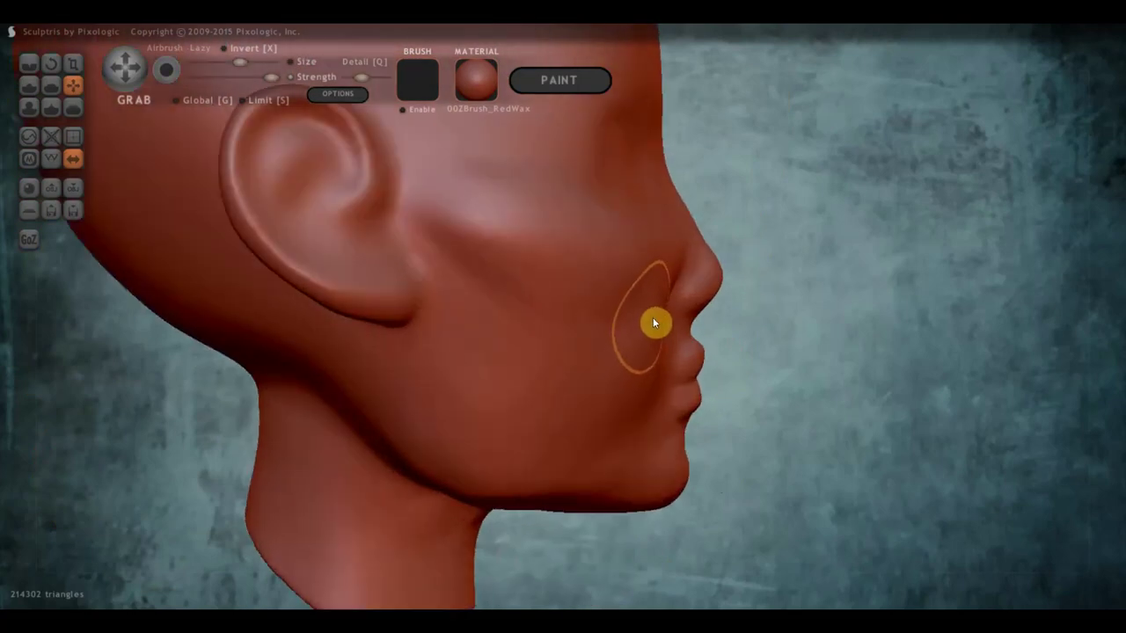
right_click_drag(613, 357, 467, 369)
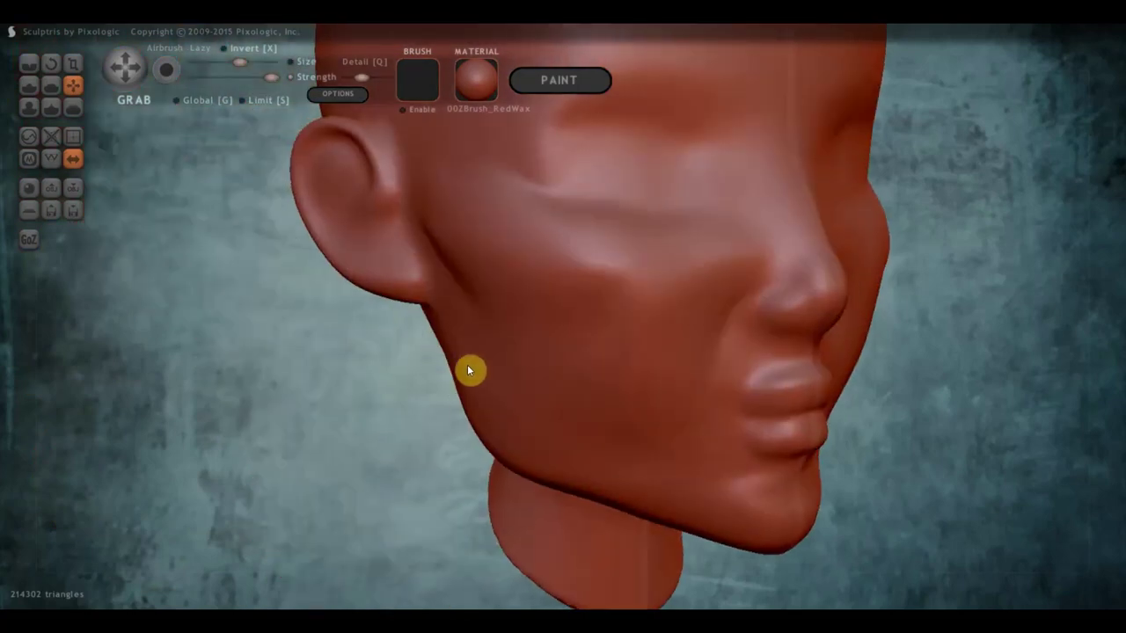
- Select a larger Flatten brush and smooth the cheek crease near the ear
left_click(49, 84)
scroll(579, 266, "down", 5)
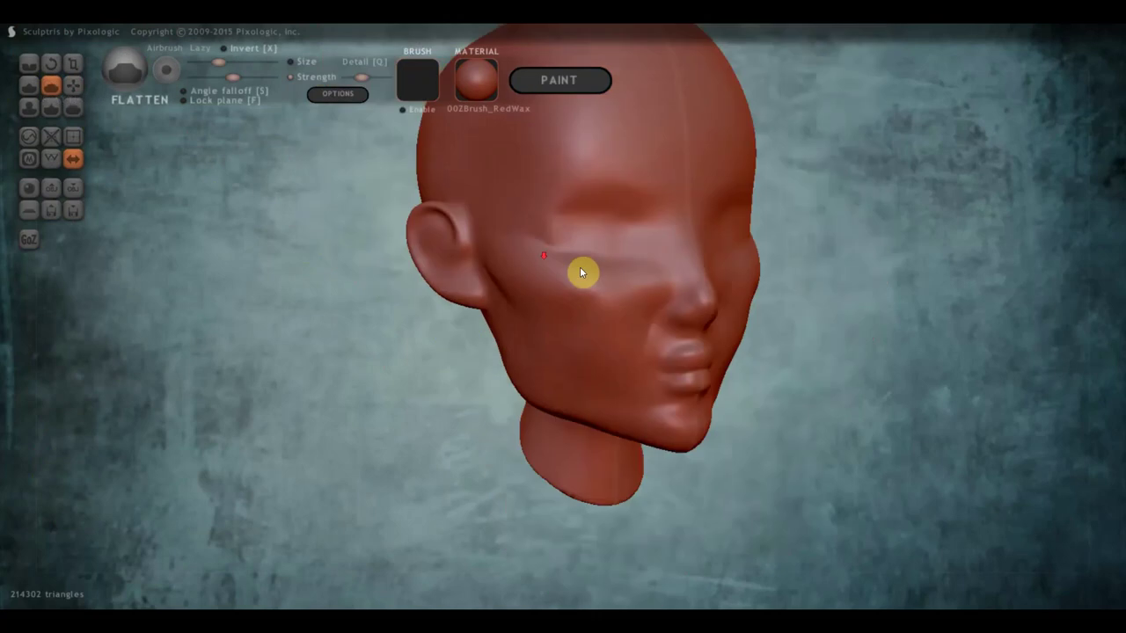
left_click(232, 61)
scroll(555, 277, "up", 3)
mouse_move(553, 272)
left_mouse_down()
mouse_move(690, 258)
mouse_move(563, 255)
mouse_move(704, 270)
mouse_move(641, 309)
mouse_move(694, 256)
mouse_move(669, 289)
mouse_move(573, 276)
mouse_move(533, 247)
mouse_move(616, 267)
left_mouse_up()
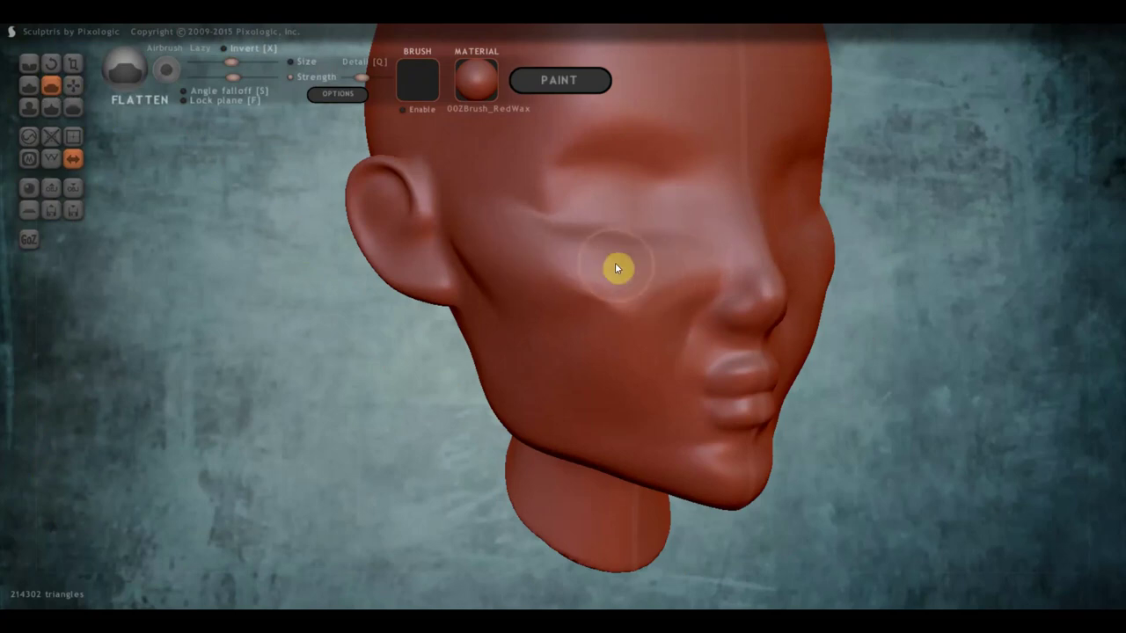
mouse_move(616, 266)
right_mouse_down()
mouse_move(535, 327)
mouse_move(546, 317)
mouse_move(482, 301)
right_mouse_up()
mouse_move(482, 301)
left_mouse_down()
mouse_move(493, 317)
mouse_move(493, 255)
mouse_move(528, 284)
mouse_move(517, 281)
left_mouse_up()
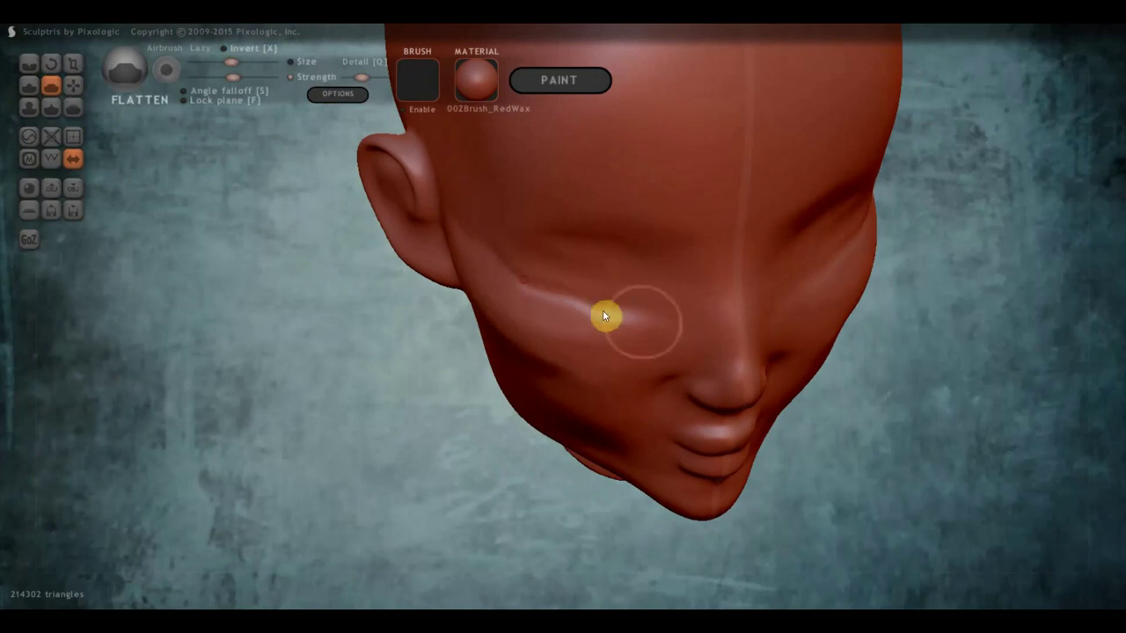
- Flatten the cheek below the eye into a broad jaw plane, checking the profile
mouse_move(626, 329)
right_mouse_down()
mouse_move(621, 291)
mouse_move(572, 315)
right_mouse_up()
scroll(572, 315, "down", 2)
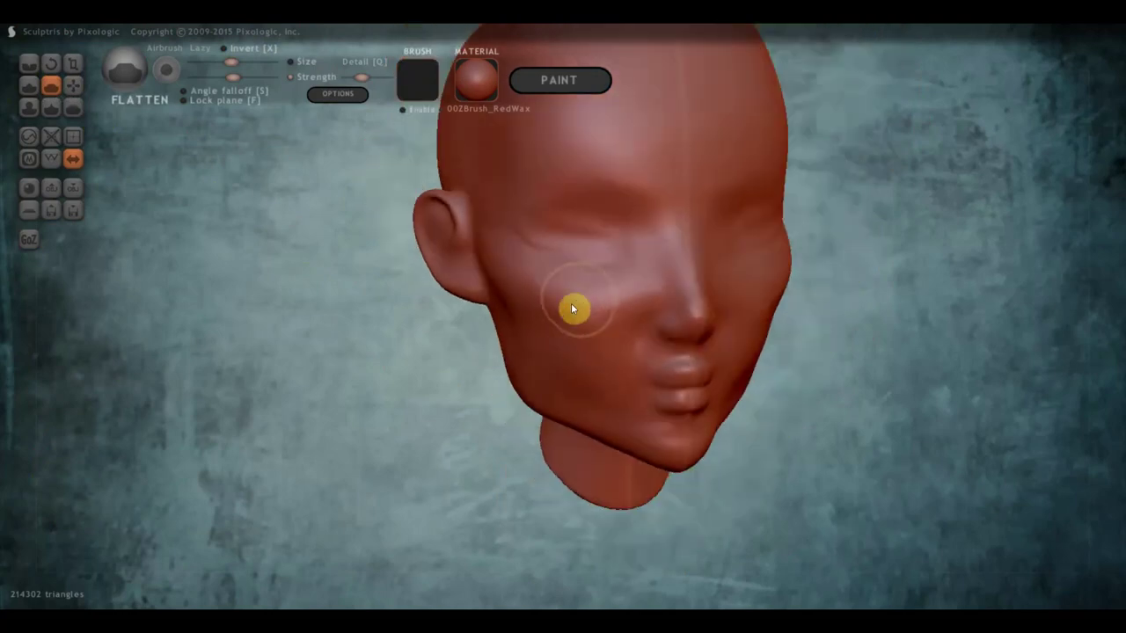
mouse_move(596, 351)
left_mouse_down()
mouse_move(632, 271)
mouse_move(583, 359)
mouse_move(533, 284)
mouse_move(590, 377)
mouse_move(607, 340)
mouse_move(555, 311)
mouse_move(579, 391)
mouse_move(533, 329)
mouse_move(583, 399)
mouse_move(565, 309)
mouse_move(596, 396)
left_mouse_up()
mouse_move(595, 396)
right_mouse_down()
mouse_move(653, 364)
mouse_move(593, 352)
right_mouse_up()
mouse_move(591, 352)
left_mouse_down()
mouse_move(585, 297)
mouse_move(618, 365)
mouse_move(610, 287)
mouse_move(542, 267)
mouse_move(625, 284)
mouse_move(575, 287)
mouse_move(604, 279)
left_mouse_up()
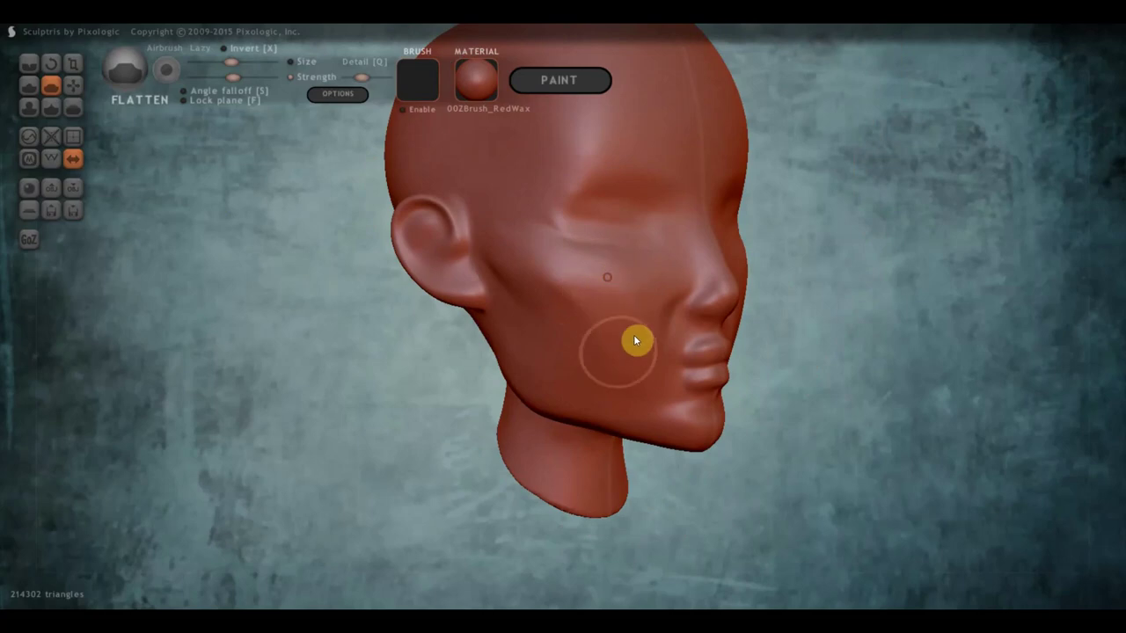
mouse_move(636, 340)
right_mouse_down()
mouse_move(565, 334)
mouse_move(695, 329)
mouse_move(737, 313)
mouse_move(546, 234)
right_mouse_up()
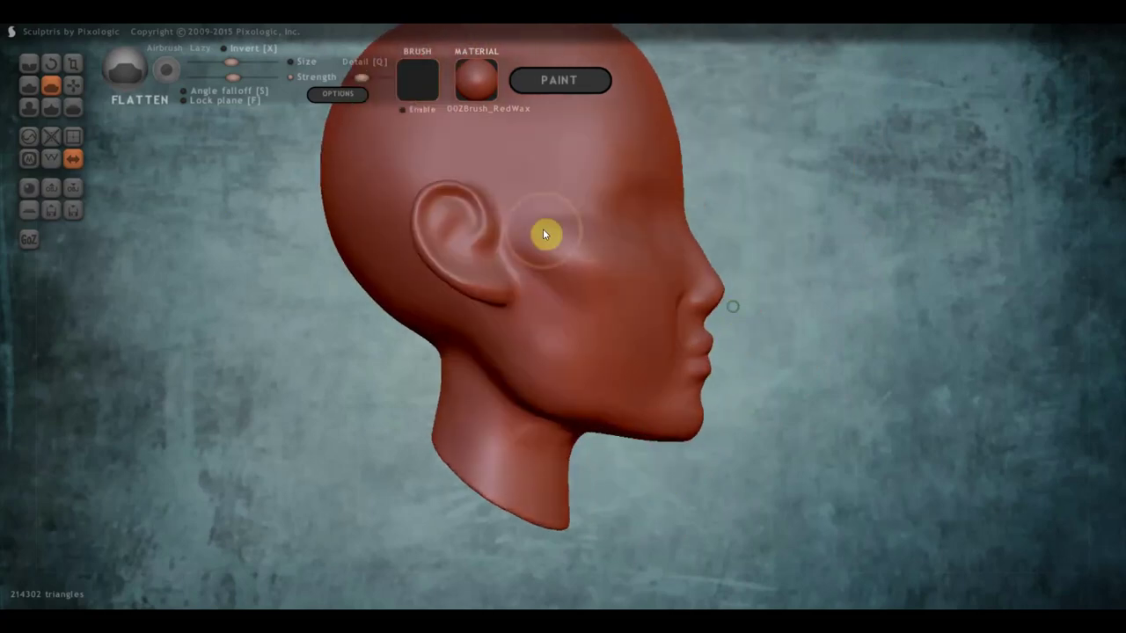
mouse_move(658, 314)
right_mouse_down()
mouse_move(667, 326)
mouse_move(623, 315)
right_mouse_up()
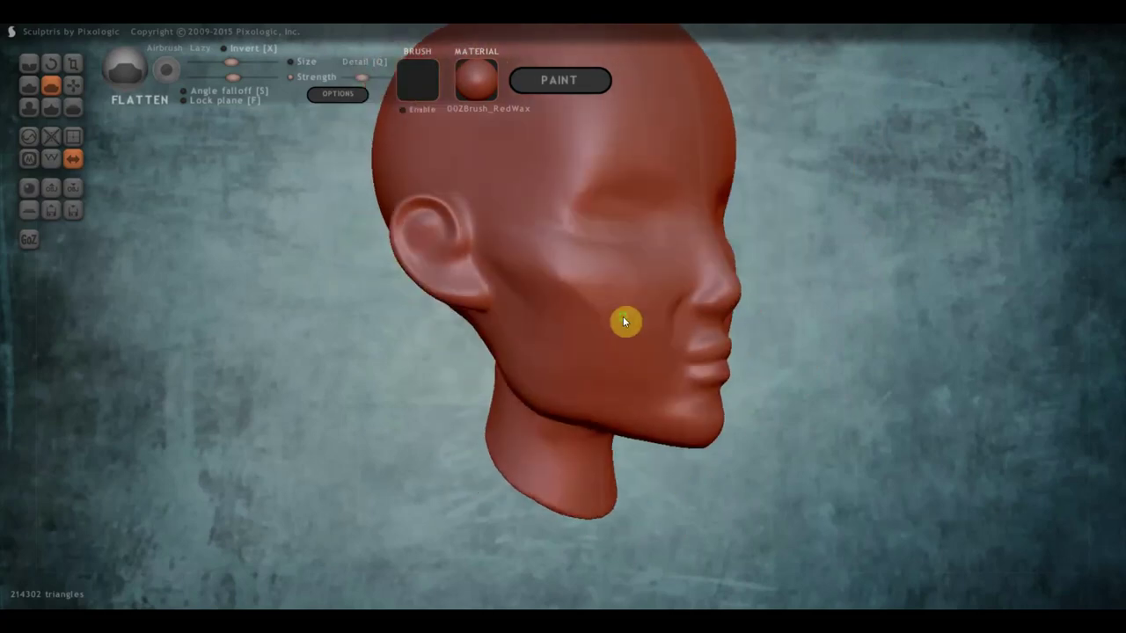
scroll(572, 281, "up", 3)
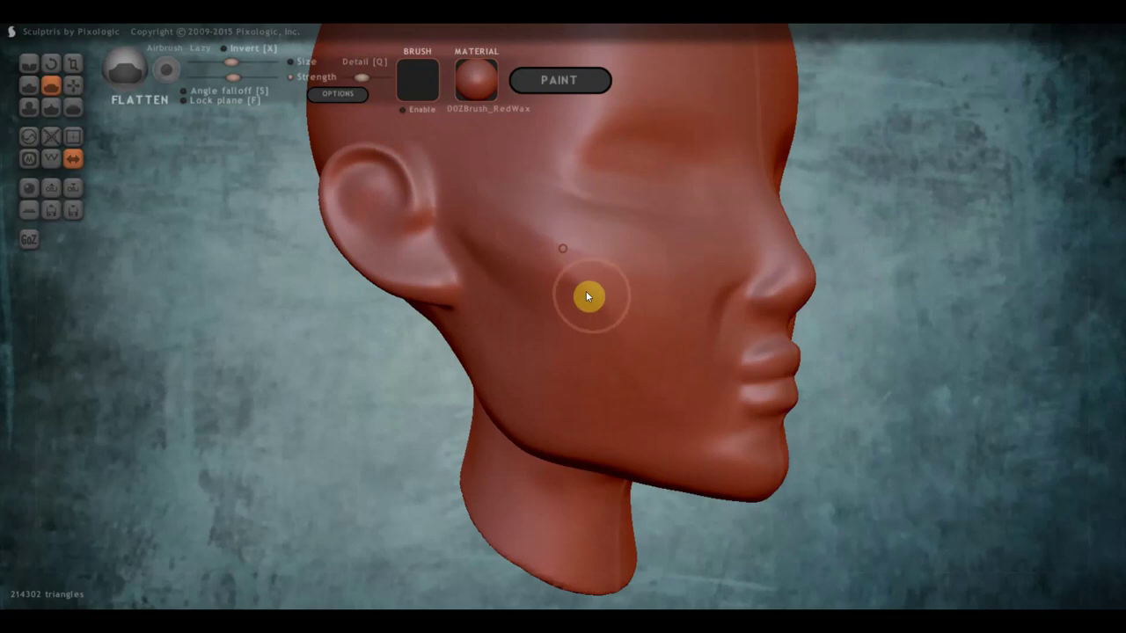
scroll(607, 325, "down", 2)
scroll(572, 352, "down", 2)
mouse_move(535, 368)
right_mouse_down()
mouse_move(435, 362)
mouse_move(500, 362)
mouse_move(504, 382)
mouse_move(450, 385)
right_mouse_up()
scroll(506, 369, "up", 2)
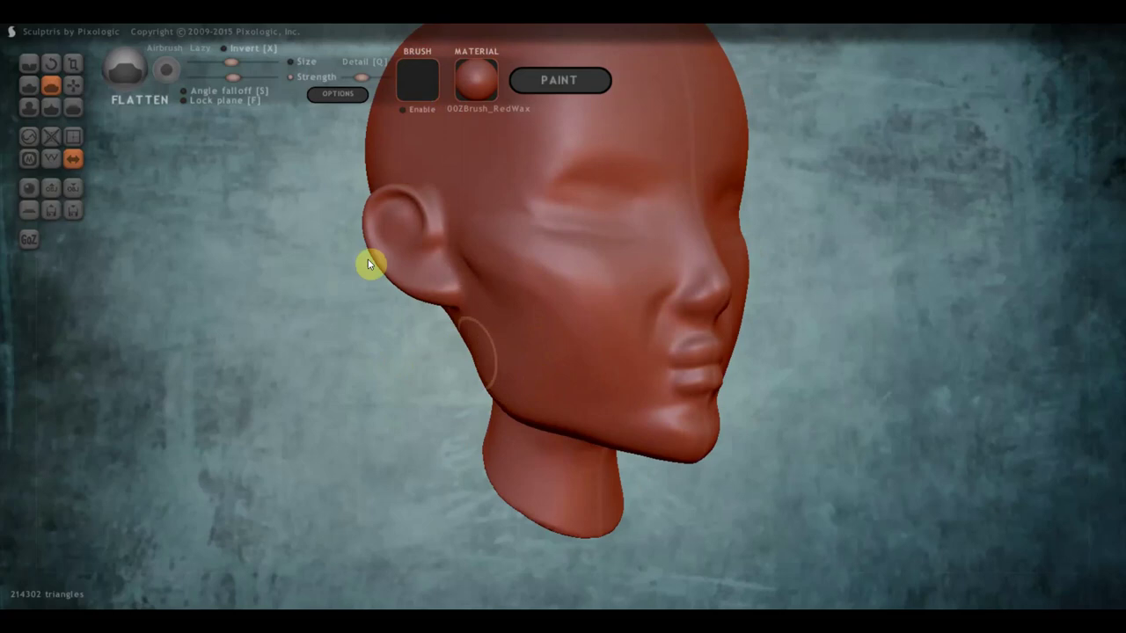
- Select the Draw brush with Clay mode turned on
left_click(33, 87)
scroll(493, 344, "down", 2)
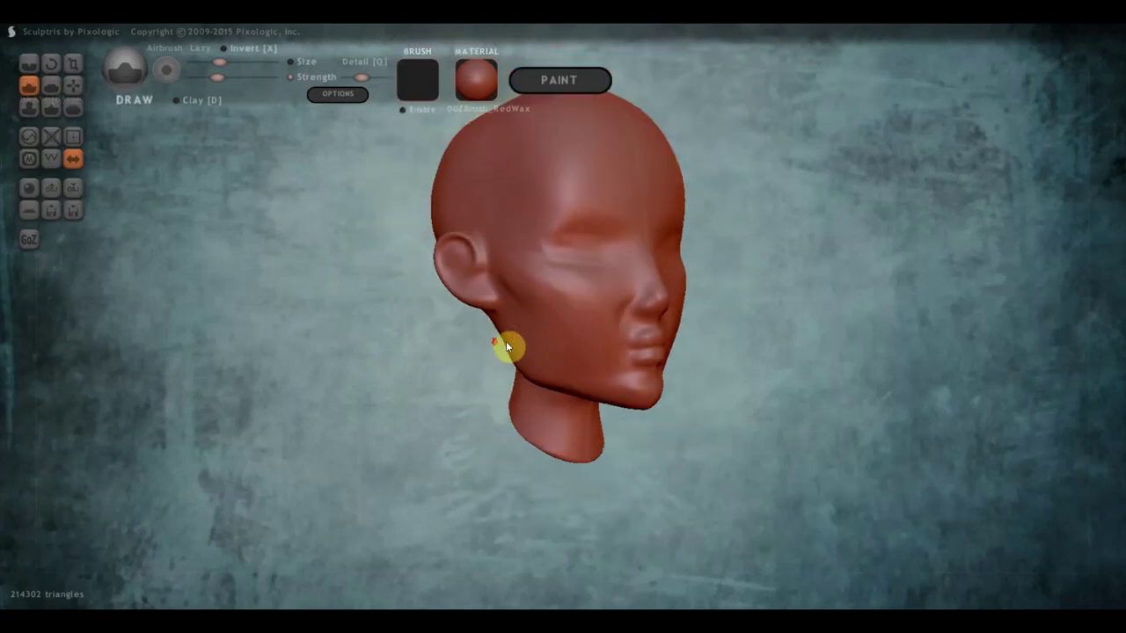
scroll(506, 341, "down", 2)
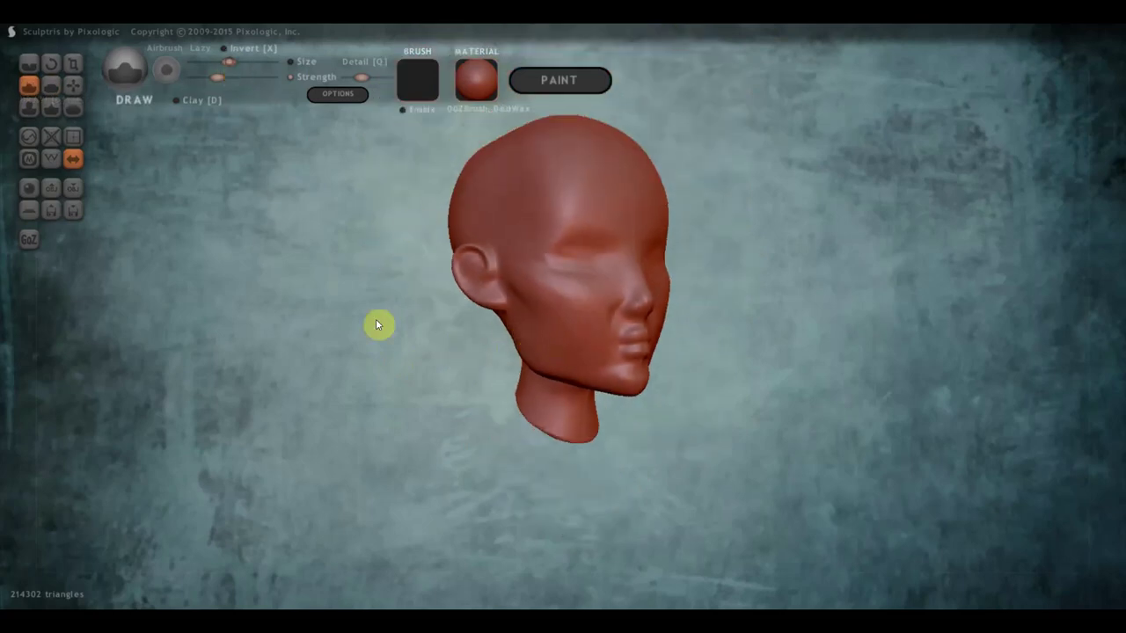
scroll(507, 400, "up", 2)
scroll(506, 387, "up", 2)
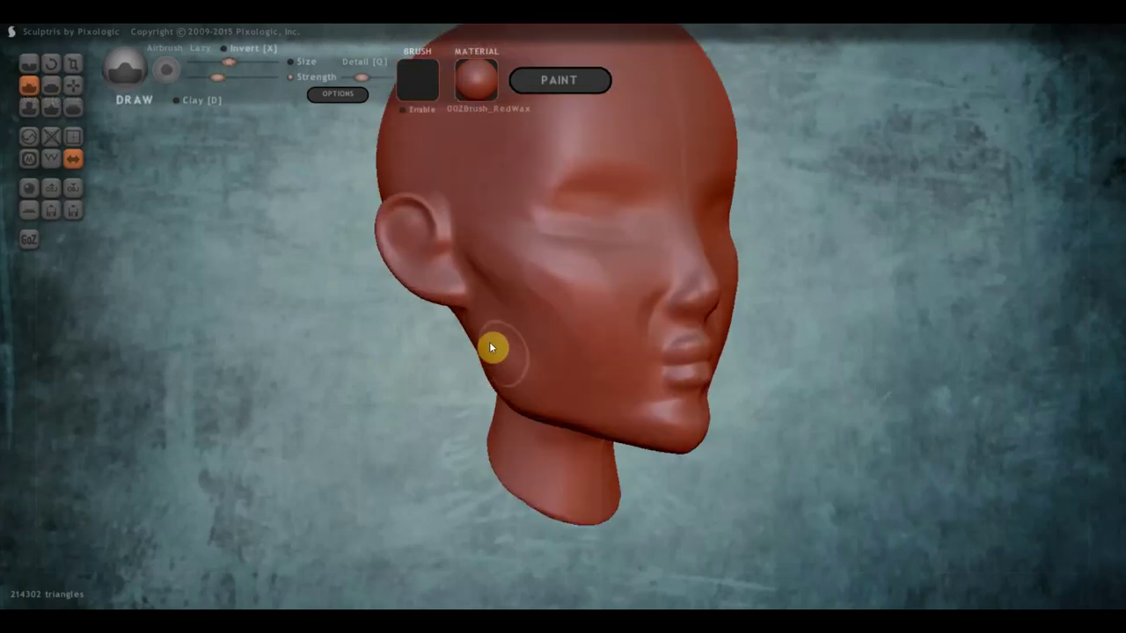
left_click(176, 100)
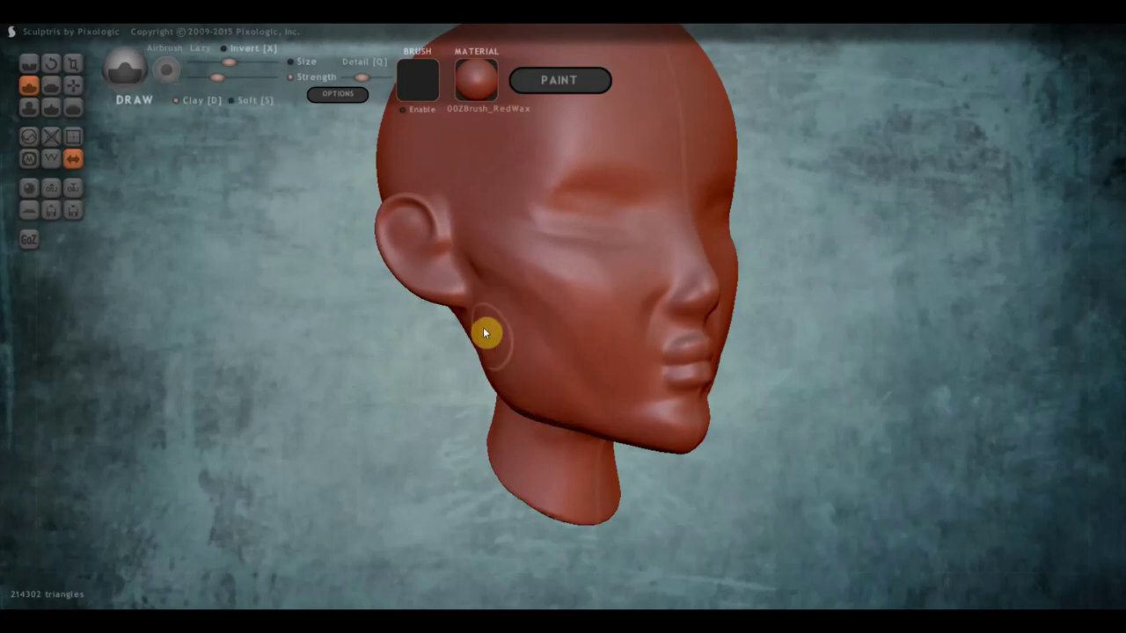
- Review the face from the front and a three-quarter left view
right_click_drag(577, 423, 469, 421)
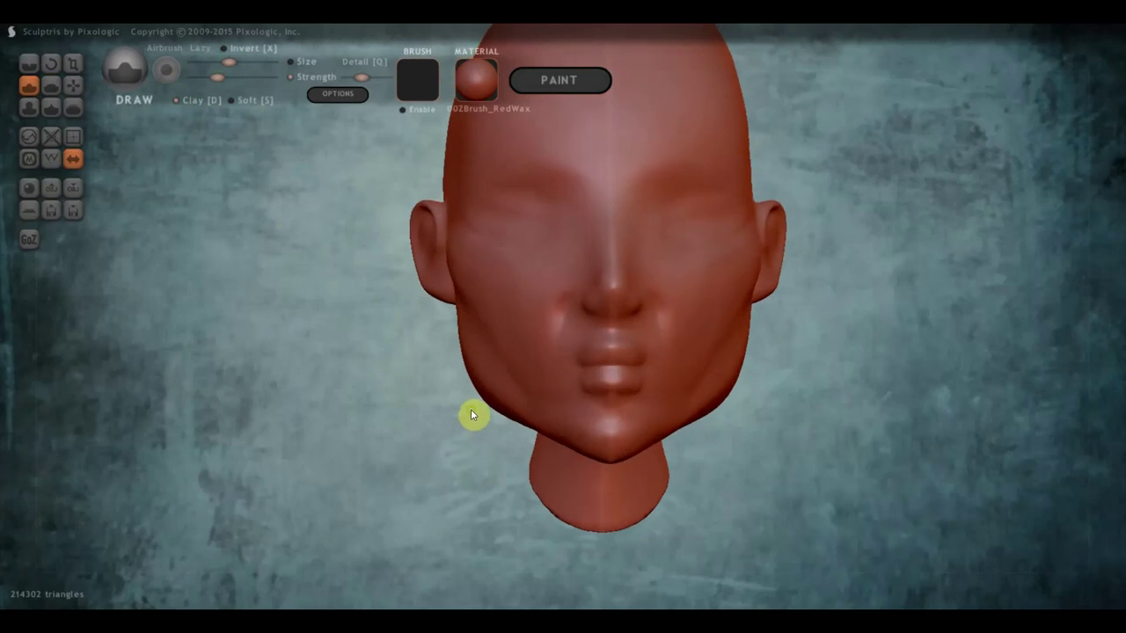
scroll(475, 409, "down", 2)
scroll(616, 387, "down", 3)
scroll(710, 351, "up", 1)
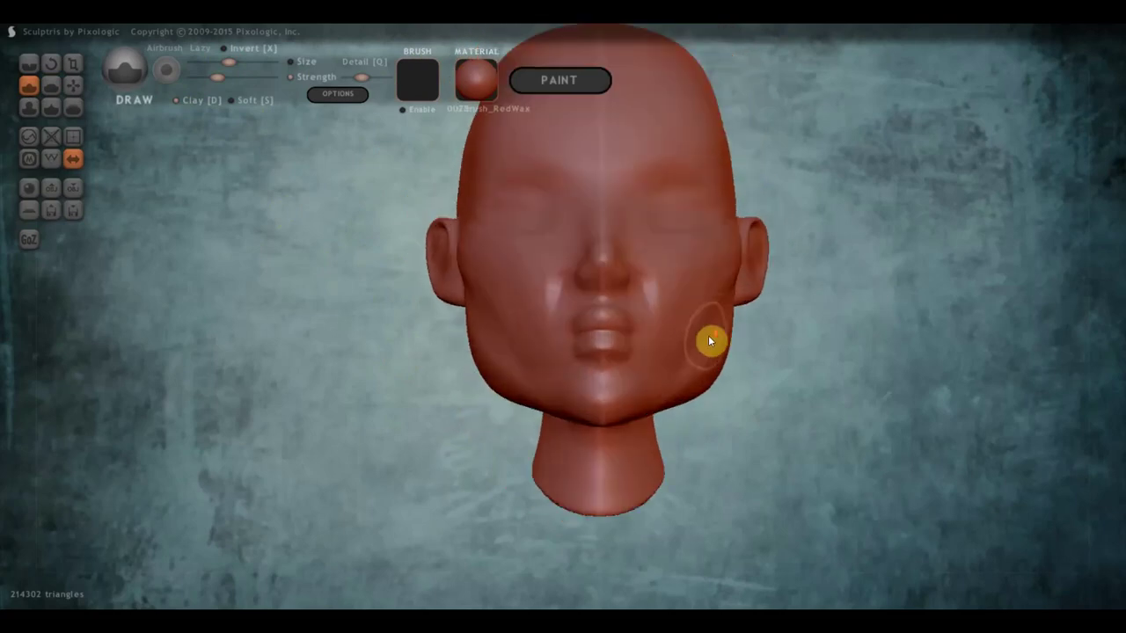
scroll(721, 378, "up", 2)
scroll(677, 426, "up", 1)
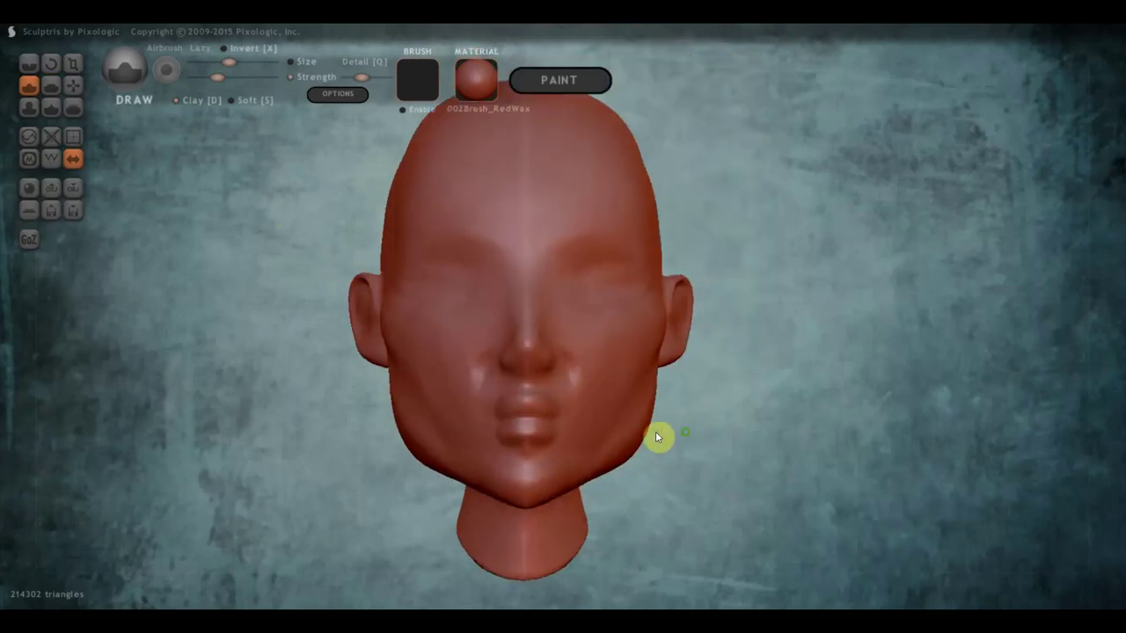
scroll(658, 436, "up", 2)
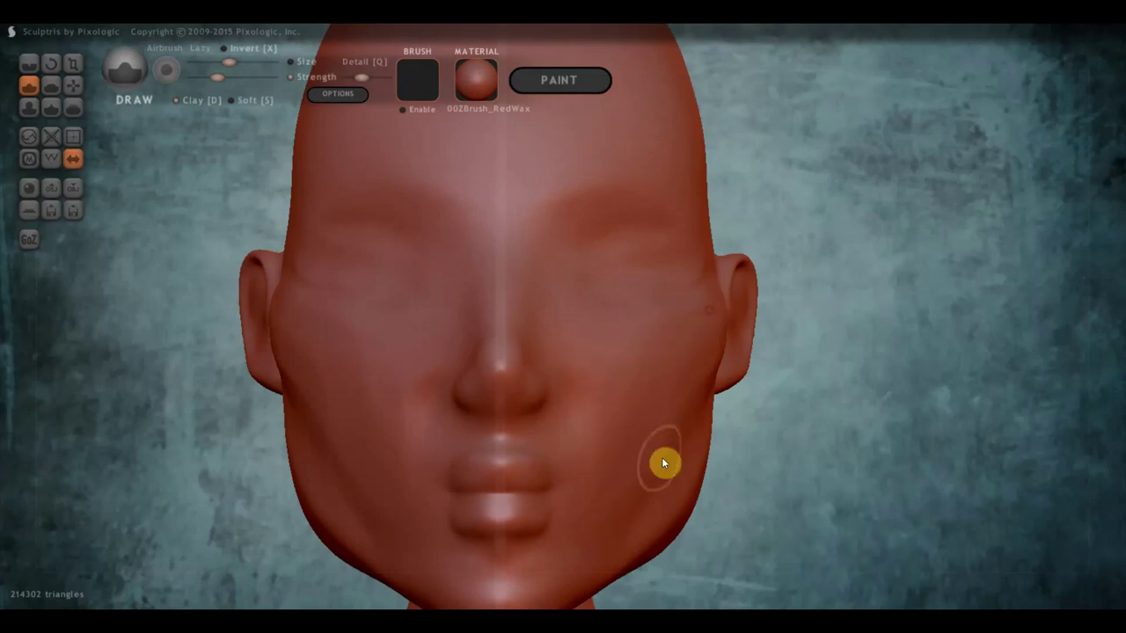
right_click_drag(559, 462, 417, 475)
scroll(437, 430, "up", 3)
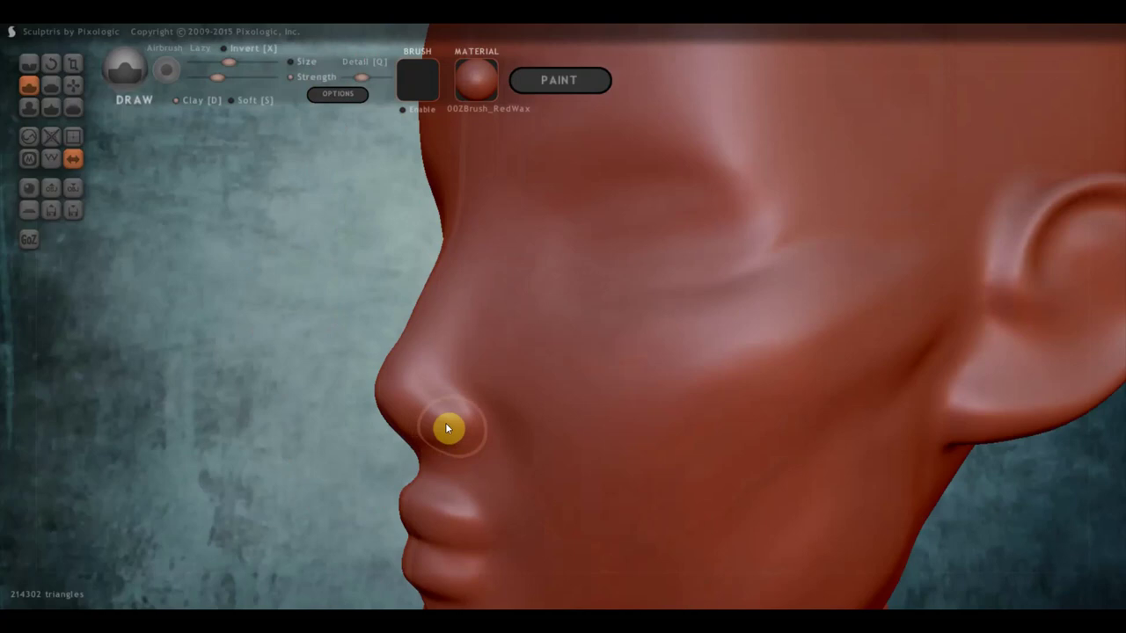
mouse_move(458, 429)
right_mouse_down()
mouse_move(575, 422)
mouse_move(319, 168)
right_mouse_up()
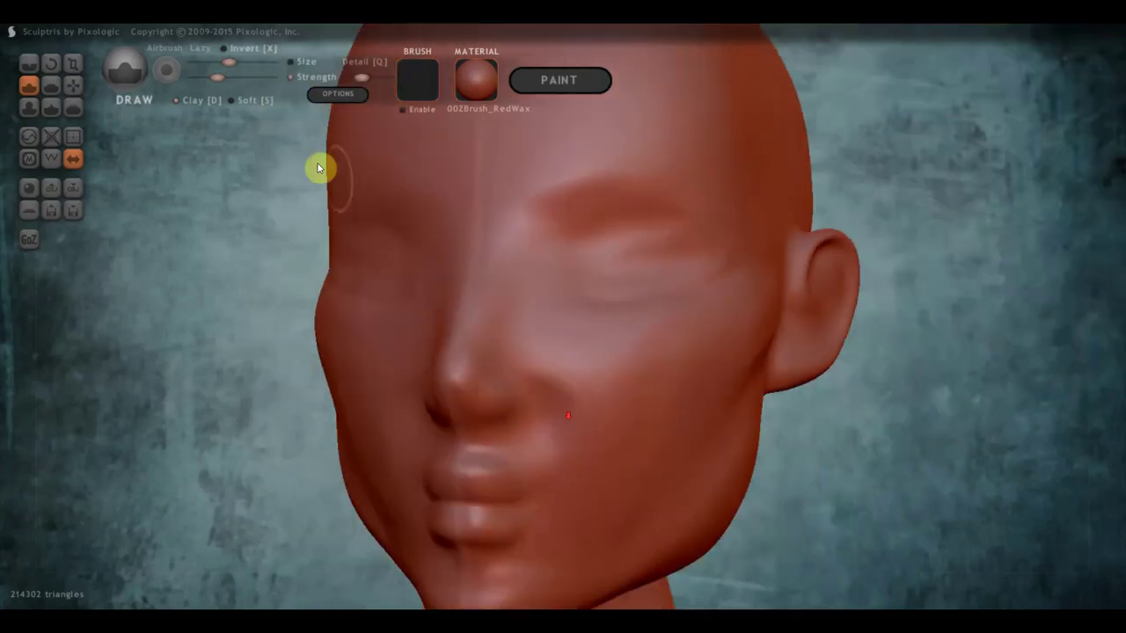
- Select the Crease brush and soften the crease around the eye socket and eyelid
left_click(22, 62)
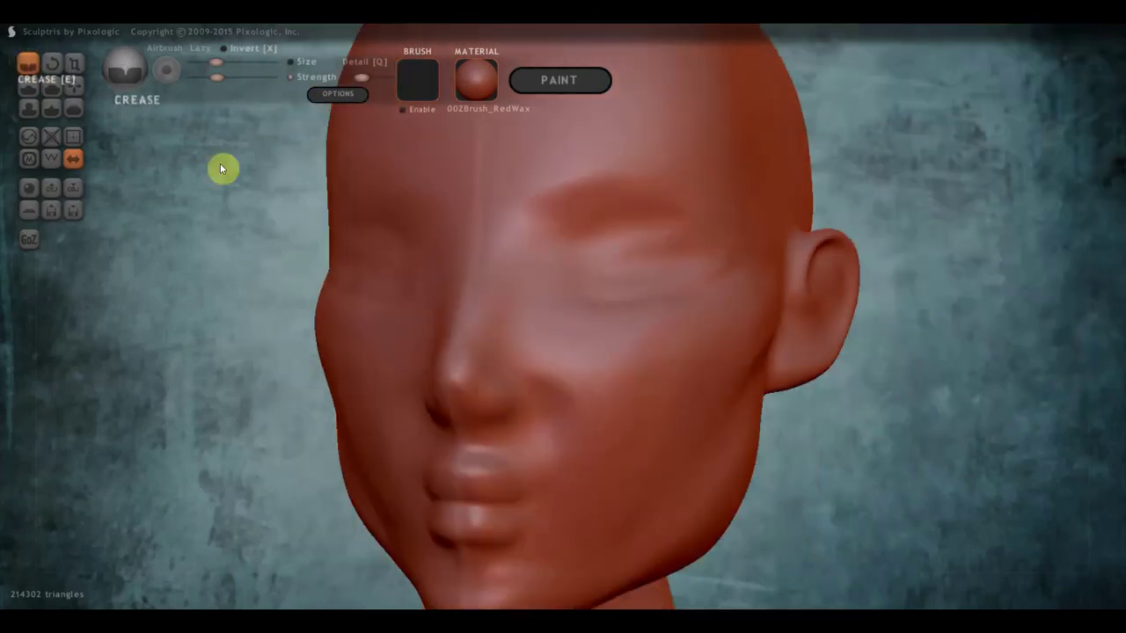
scroll(515, 288, "down", 2)
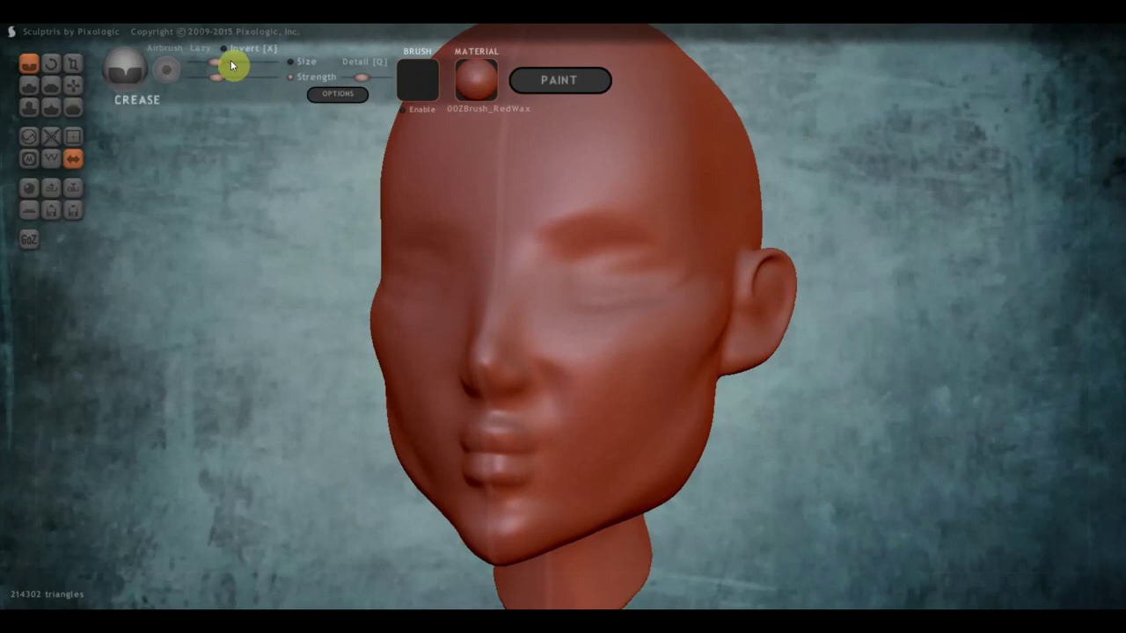
scroll(529, 259, "up", 1)
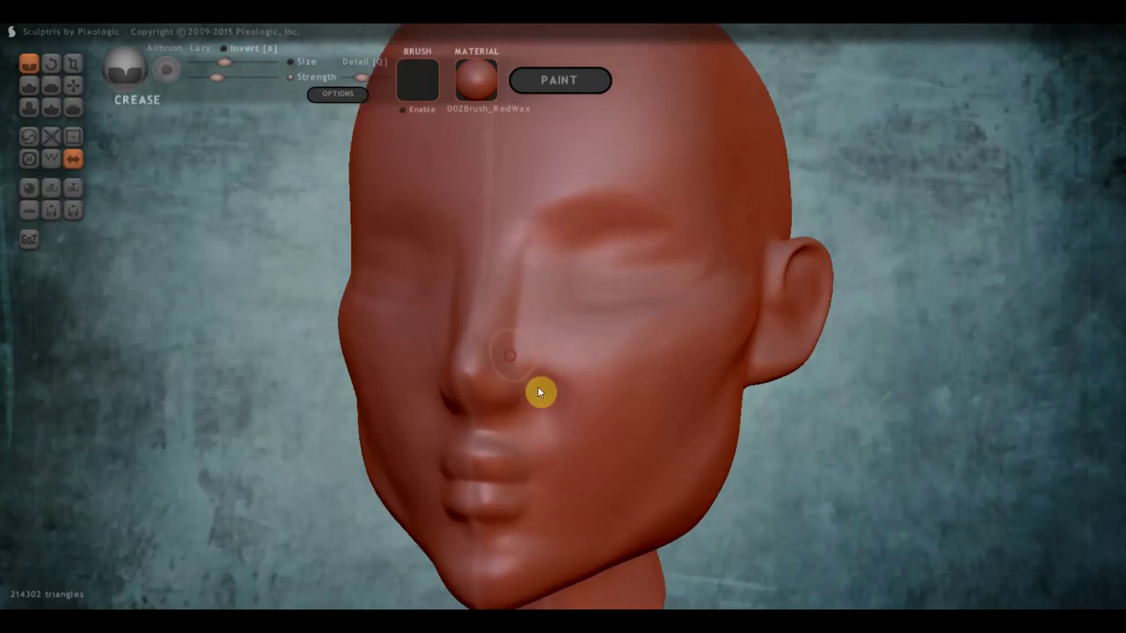
mouse_move(510, 409)
right_mouse_down()
mouse_move(589, 373)
mouse_move(536, 389)
mouse_move(528, 379)
right_mouse_up()
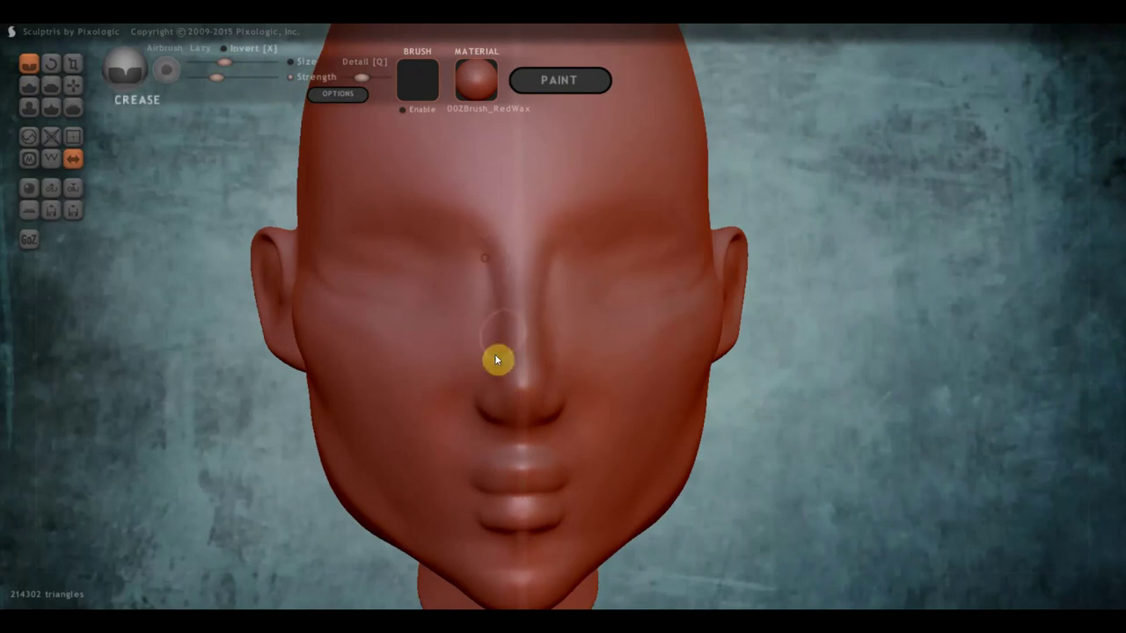
right_click_drag(500, 379, 573, 369)
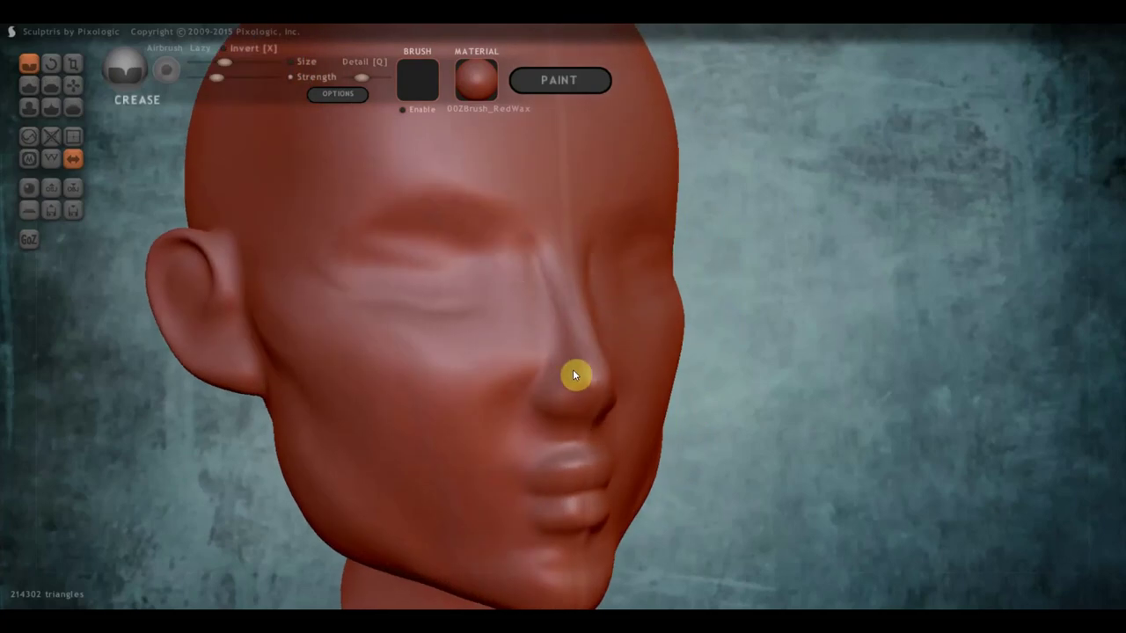
mouse_move(492, 253)
right_mouse_down()
mouse_move(445, 246)
mouse_move(508, 271)
right_mouse_up()
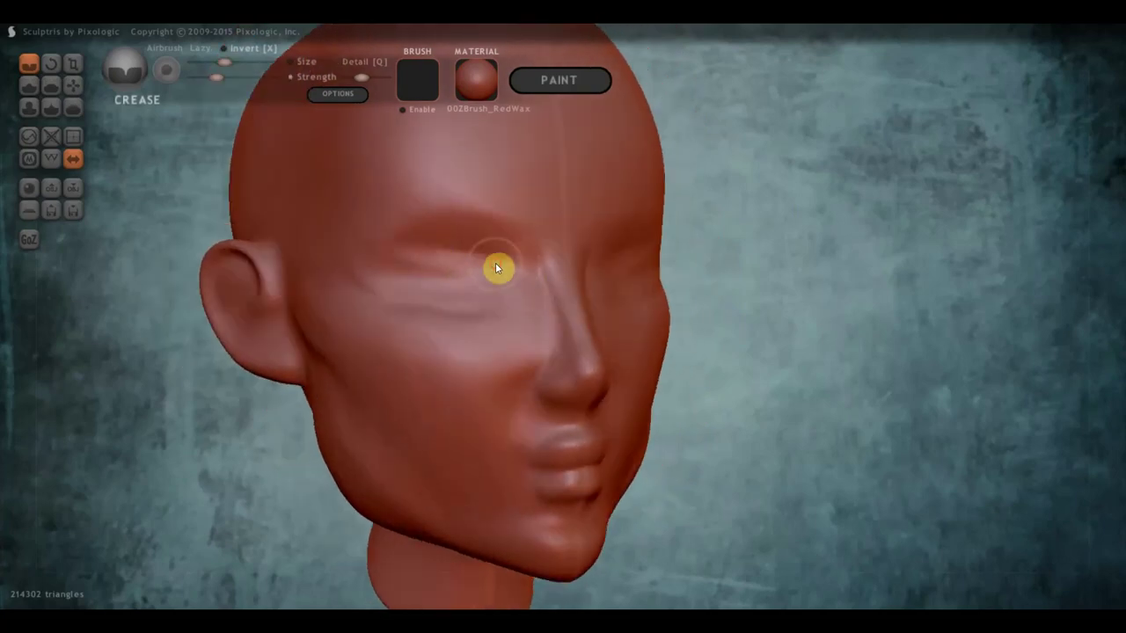
mouse_move(498, 266)
left_mouse_down("shift")
mouse_move(402, 286)
mouse_move(463, 257)
mouse_move(473, 263)
left_mouse_up("shift")
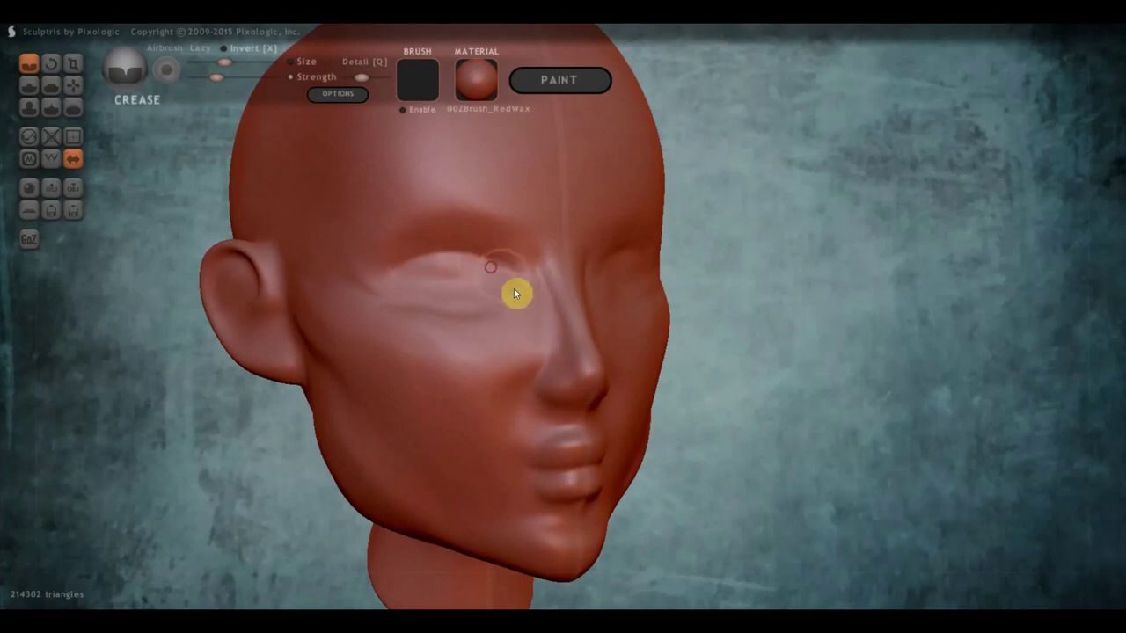
left_click_drag(517, 291, 496, 278, "shift")
mouse_move(542, 292)
right_mouse_down()
mouse_move(509, 296)
mouse_move(538, 332)
right_mouse_up()
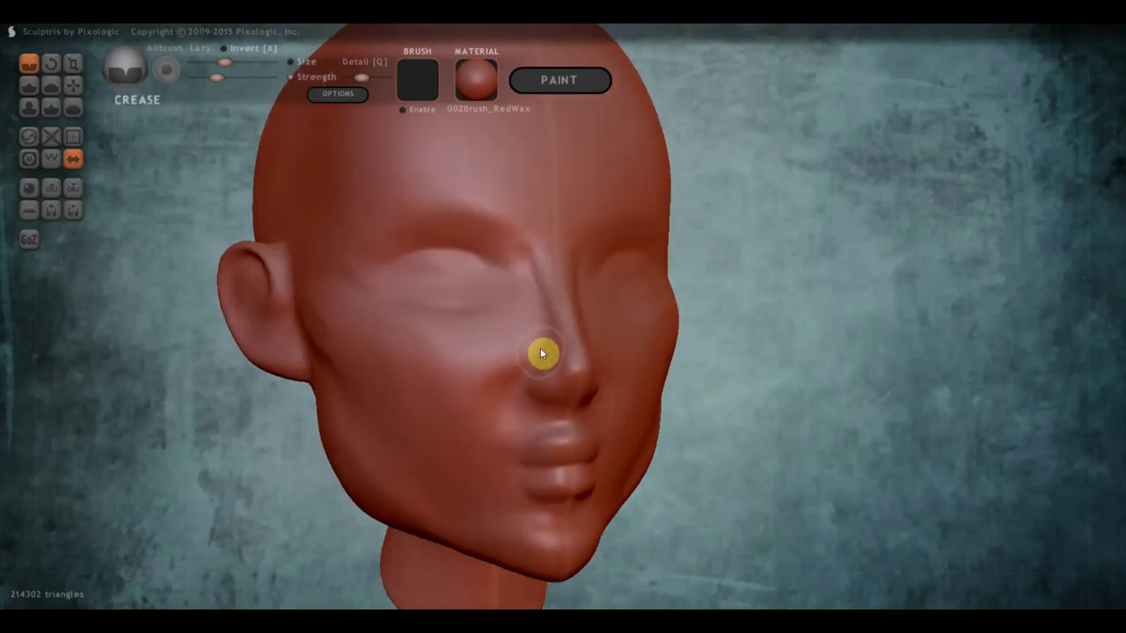
- Deepen the creases at the mouth corners and sharpen the upper lip edge
left_click_drag(472, 460, 498, 407)
right_click_drag(495, 414, 518, 419)
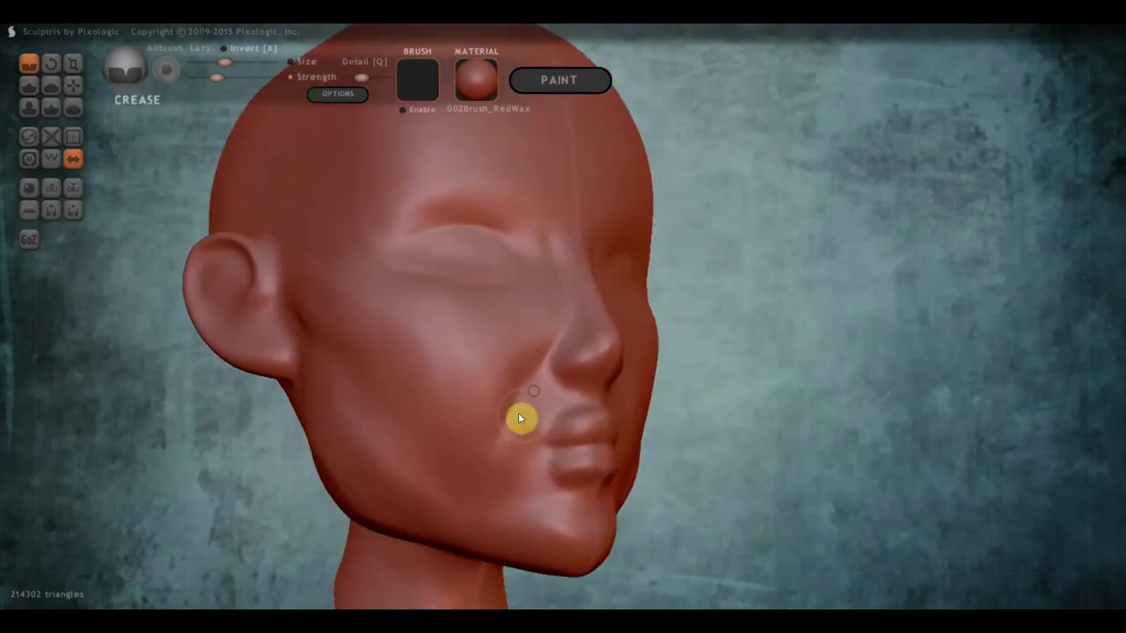
left_click_drag(501, 451, 537, 477)
mouse_move(537, 477)
right_mouse_down()
mouse_move(533, 516)
mouse_move(518, 520)
mouse_move(503, 502)
mouse_move(518, 503)
mouse_move(579, 389)
right_mouse_up()
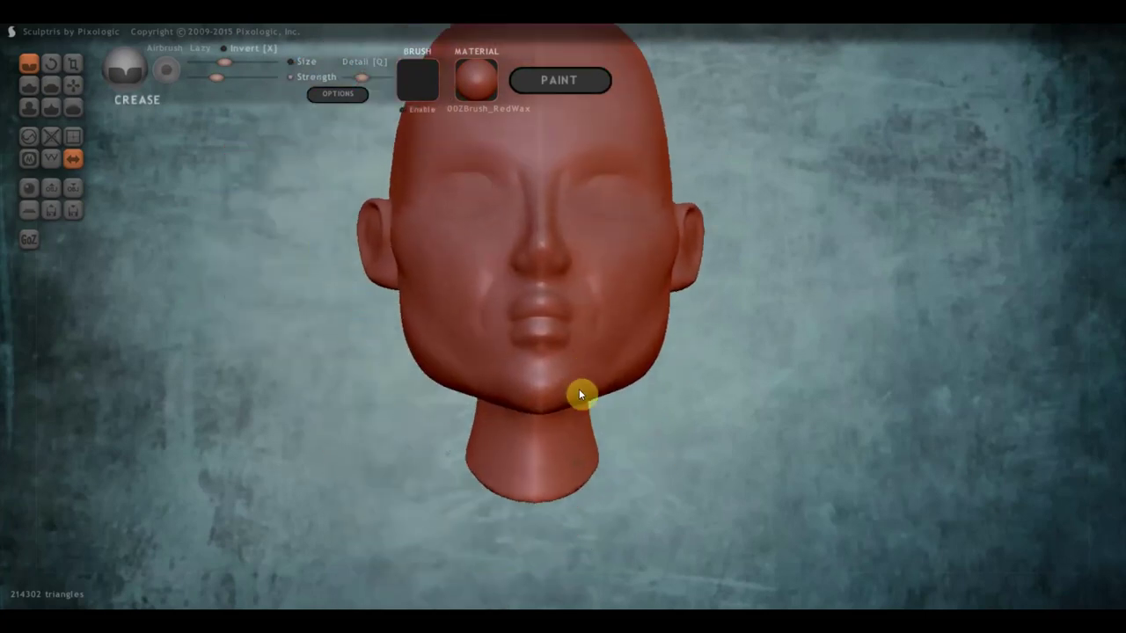
scroll(572, 387, "up", 3)
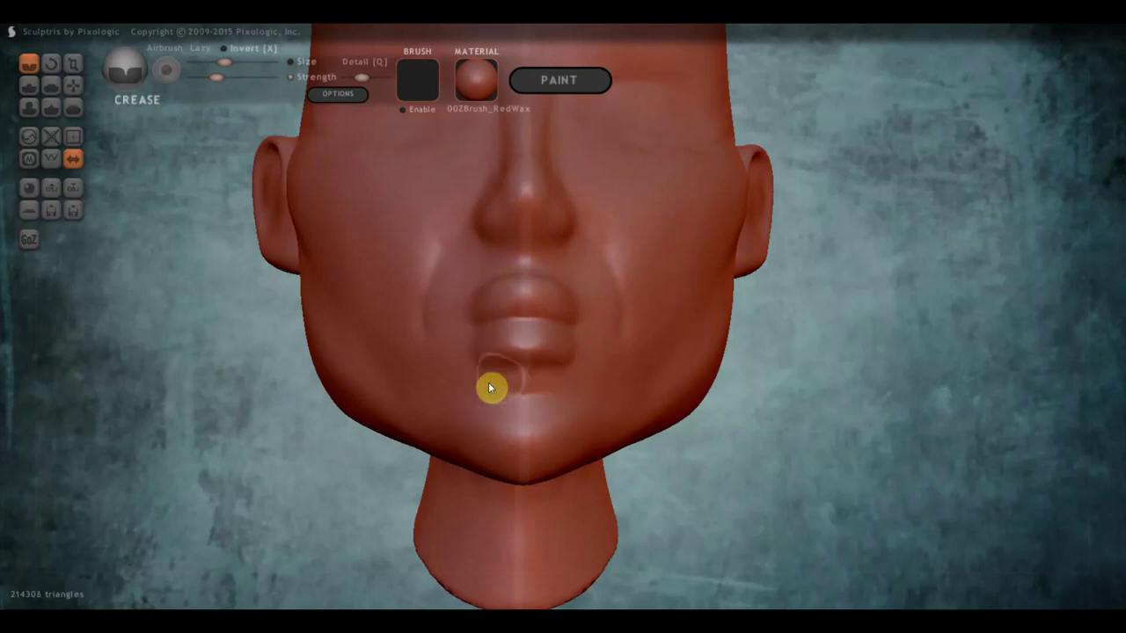
mouse_move(577, 378)
right_mouse_down()
mouse_move(490, 382)
mouse_move(540, 359)
mouse_move(475, 379)
mouse_move(463, 368)
right_mouse_up()
left_click_drag(461, 365, 498, 333)
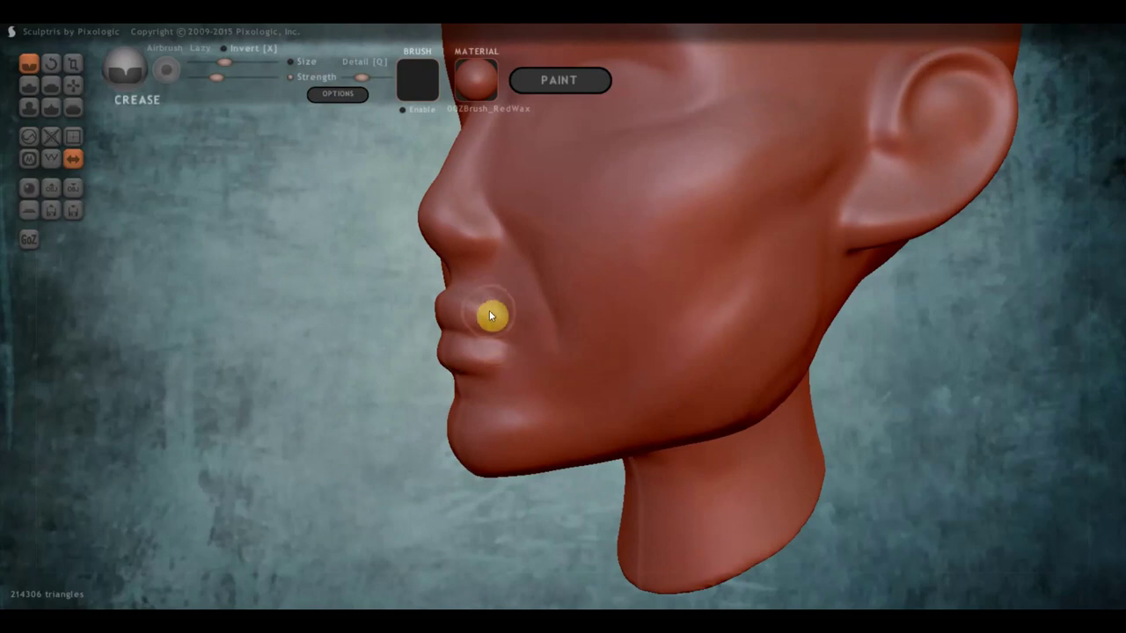
left_click_drag(489, 310, 502, 316)
mouse_move(522, 336)
right_mouse_down()
mouse_move(637, 361)
mouse_move(677, 349)
right_mouse_up()
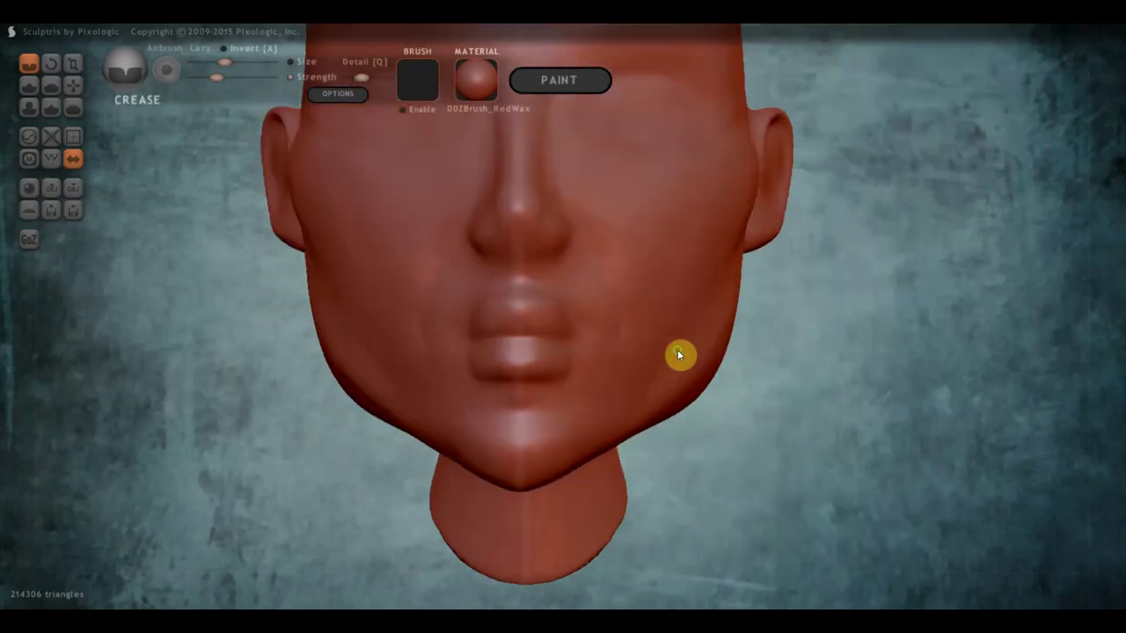
- Select Draw and add volume to the lower lip, upper lip and lower-lip corner
left_click(31, 85)
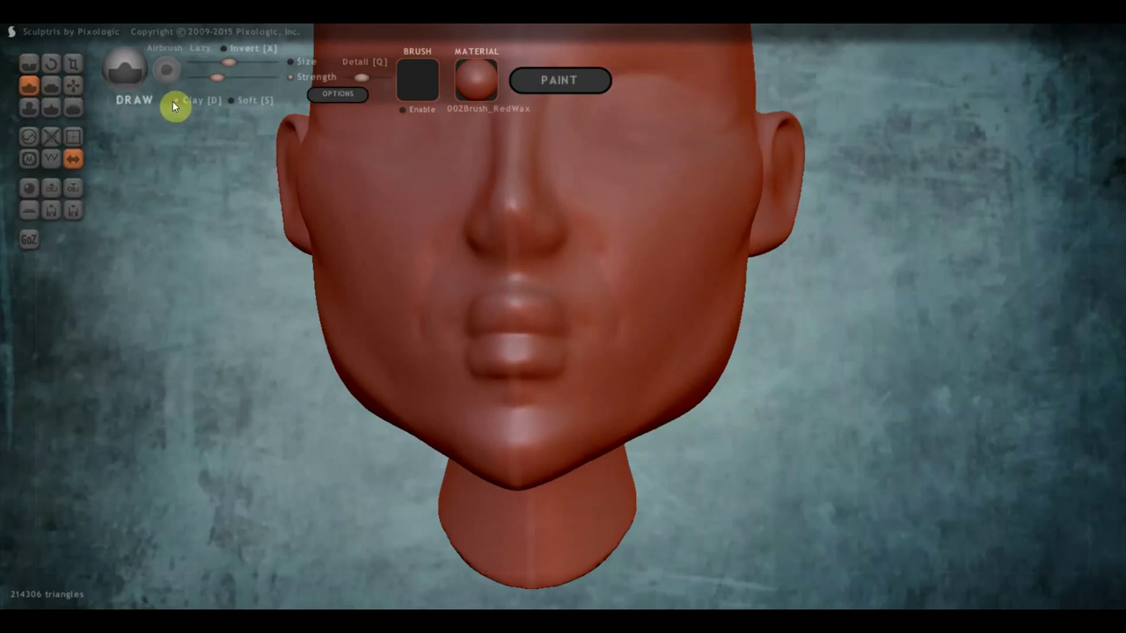
right_click_drag(305, 284, 481, 326)
scroll(480, 326, "up", 3)
scroll(553, 384, "up", 3)
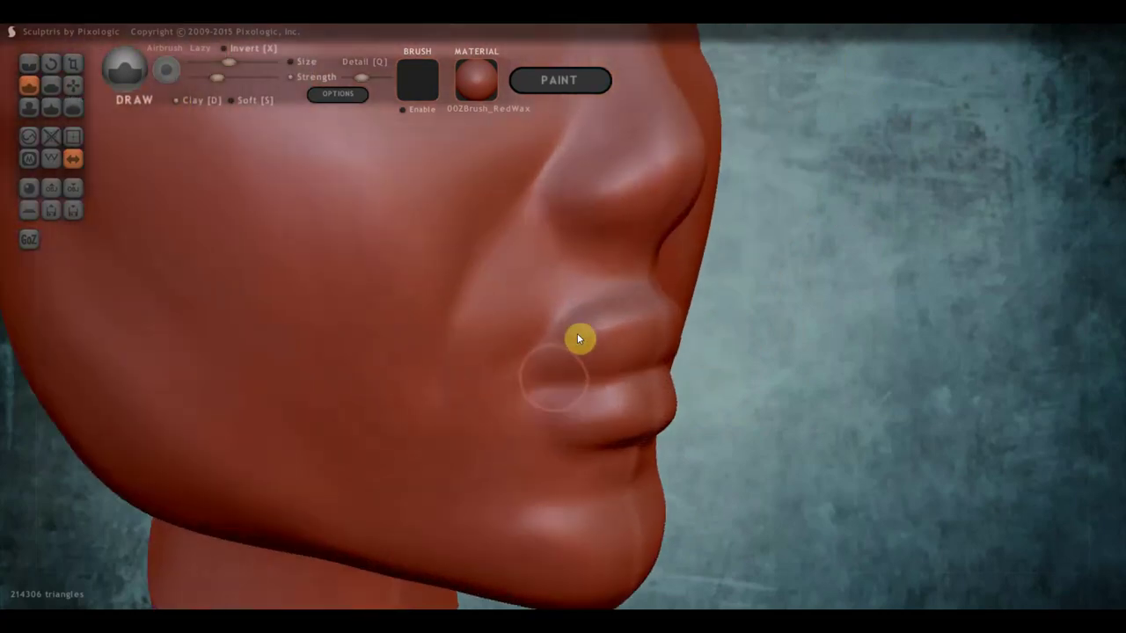
left_click_drag(515, 395, 593, 344)
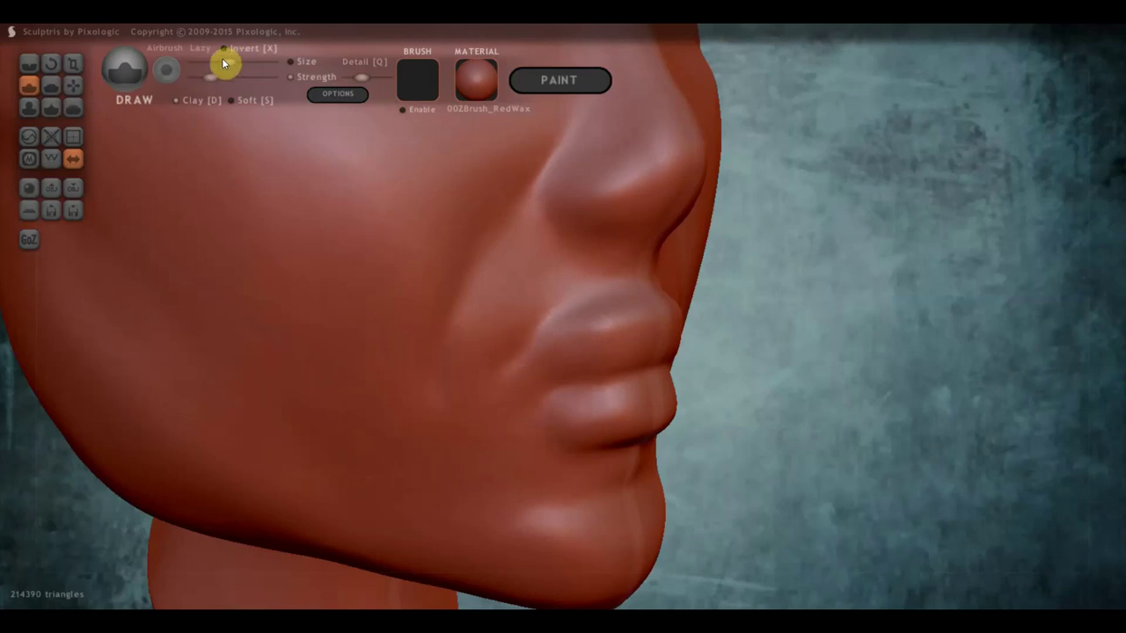
mouse_move(573, 354)
left_mouse_down()
mouse_move(531, 382)
mouse_move(580, 329)
mouse_move(595, 344)
mouse_move(590, 361)
mouse_move(543, 385)
mouse_move(596, 355)
mouse_move(518, 412)
left_mouse_up()
mouse_move(612, 370)
right_mouse_down()
mouse_move(490, 362)
mouse_move(601, 372)
right_mouse_up()
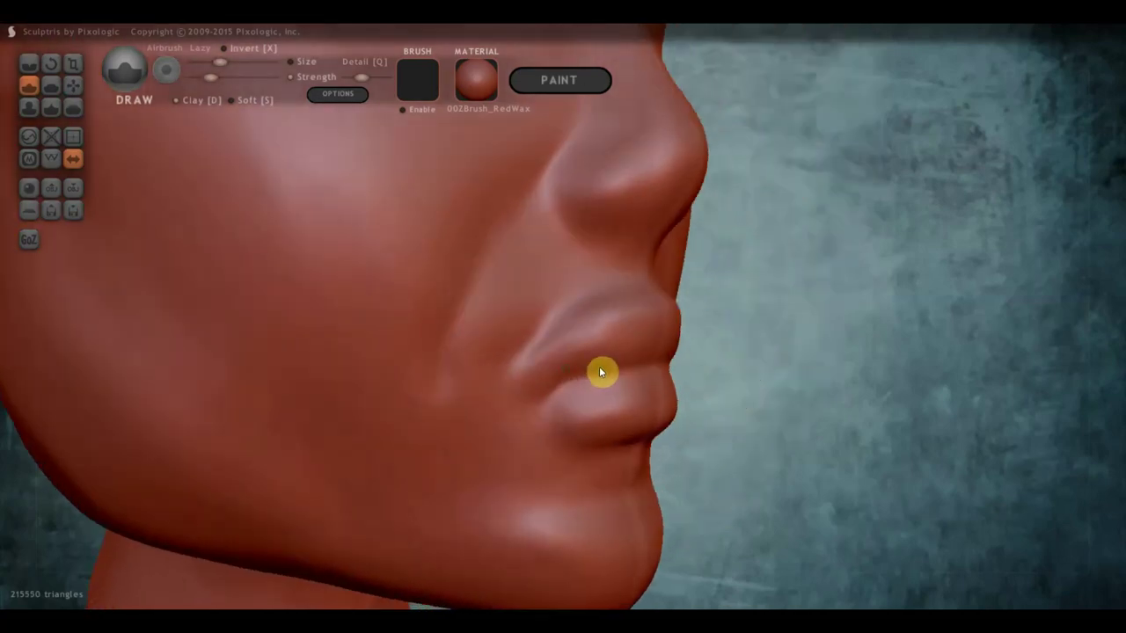
mouse_move(630, 398)
left_mouse_down()
mouse_move(570, 415)
mouse_move(626, 413)
left_mouse_up()
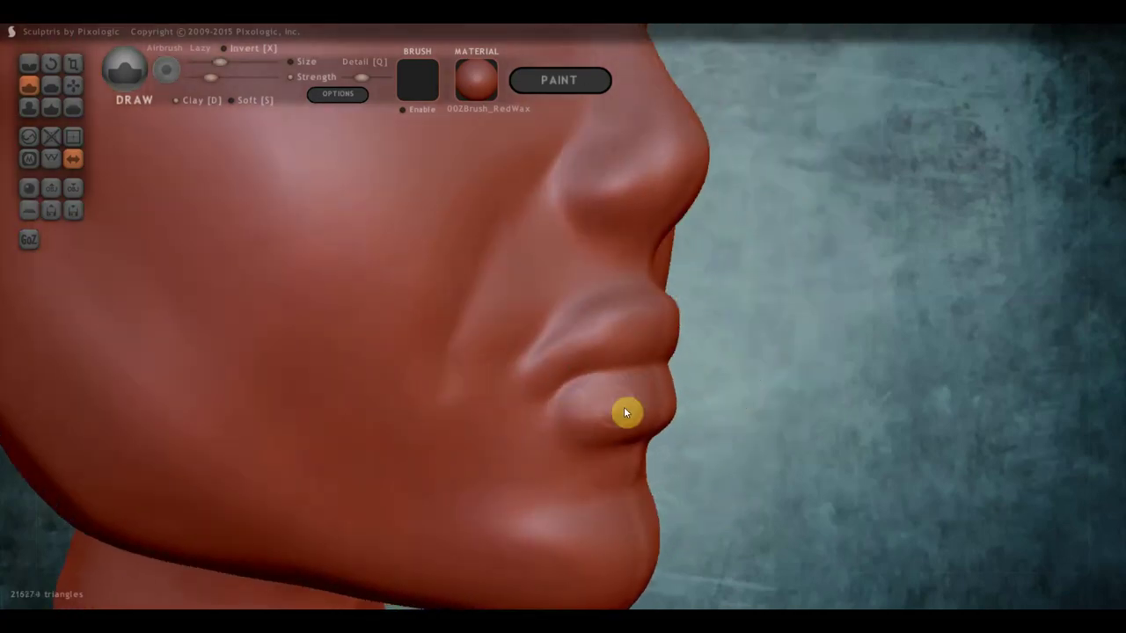
right_click_drag(632, 406, 698, 404)
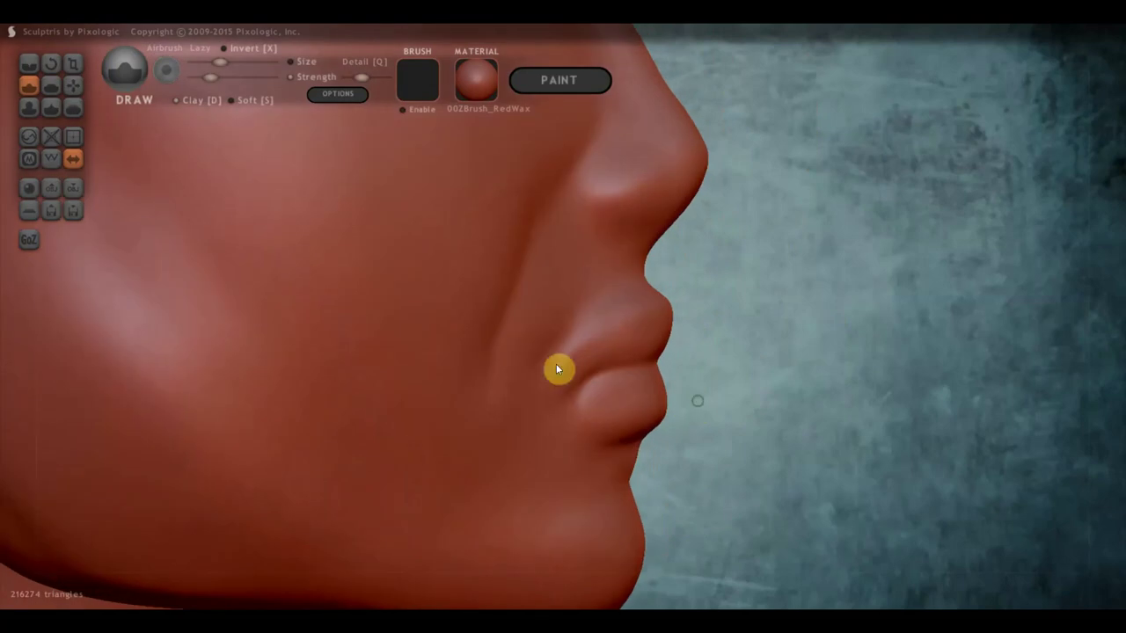
- Select Crease and carve sharper creases around the lower-lip corners
left_click(29, 64)
right_click_drag(530, 311, 445, 320)
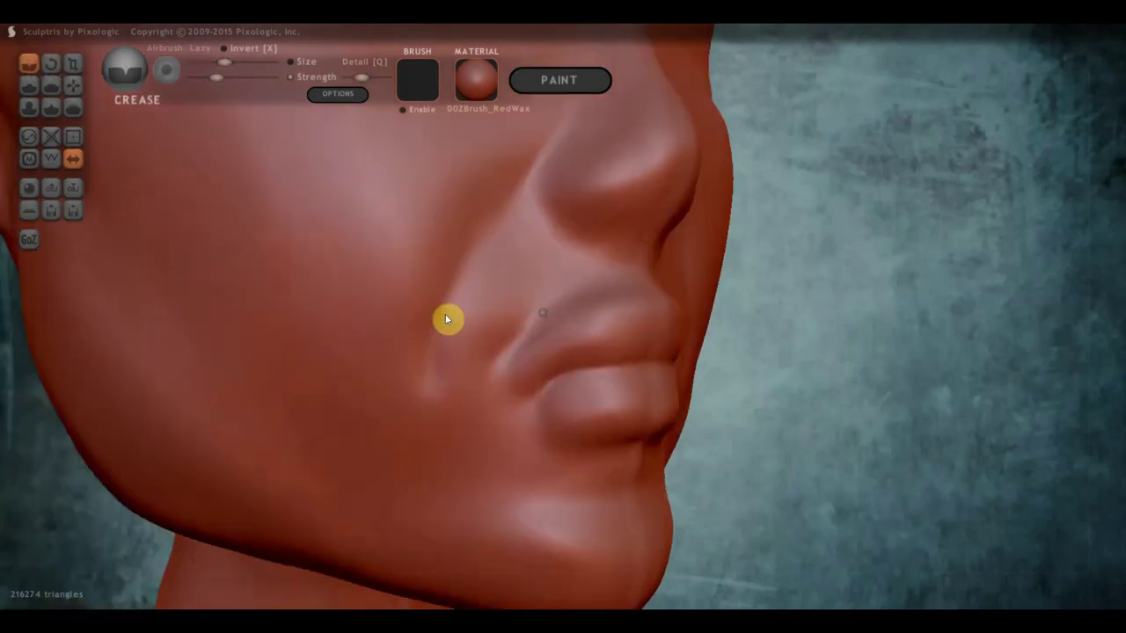
left_click_drag(671, 366, 663, 345)
mouse_move(603, 370)
left_mouse_down()
mouse_move(515, 422)
mouse_move(515, 396)
mouse_move(531, 396)
left_mouse_up()
right_click_drag(566, 392, 589, 429)
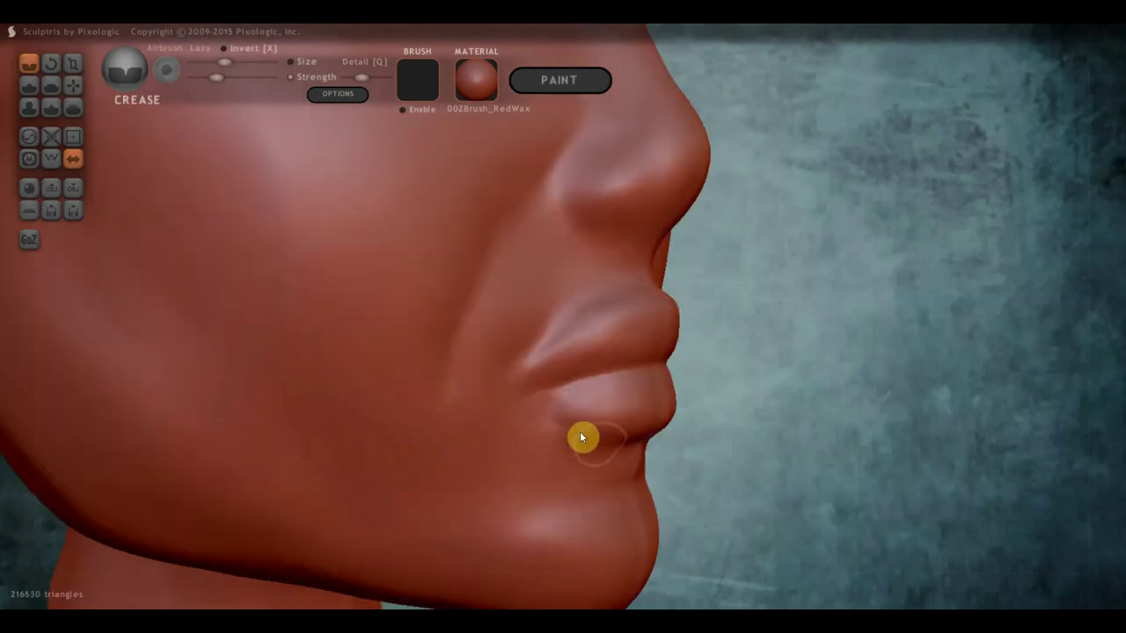
mouse_move(583, 437)
left_mouse_down()
mouse_move(607, 463)
mouse_move(554, 427)
mouse_move(611, 475)
mouse_move(555, 425)
mouse_move(602, 474)
left_mouse_up()
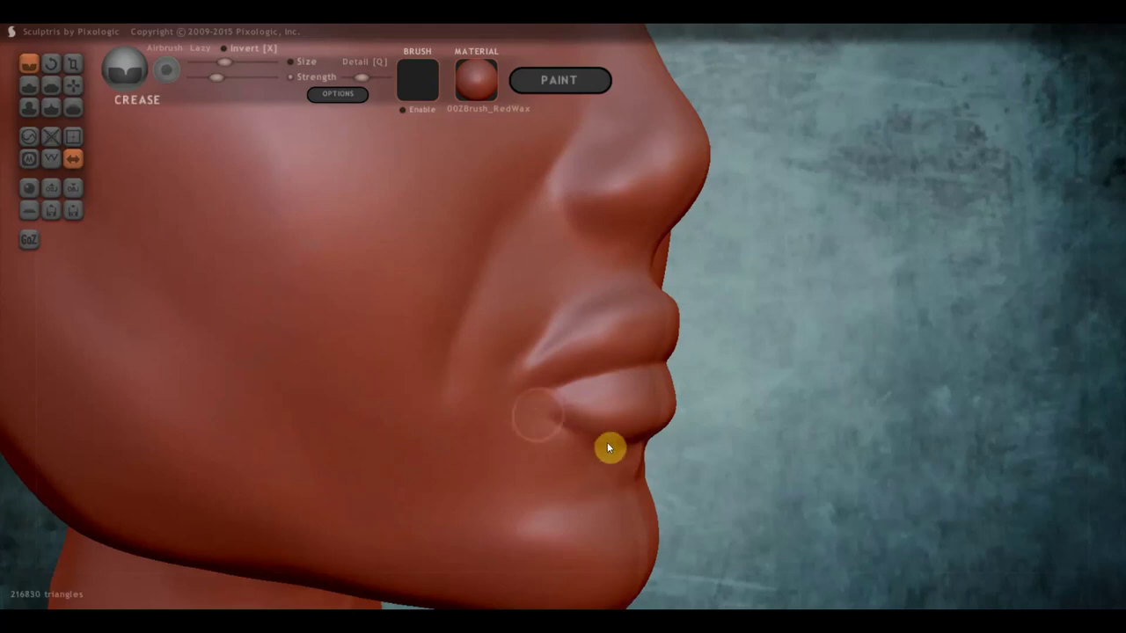
left_click_drag(574, 421, 628, 414)
mouse_move(629, 414)
right_mouse_down()
mouse_move(678, 404)
mouse_move(636, 407)
right_mouse_up()
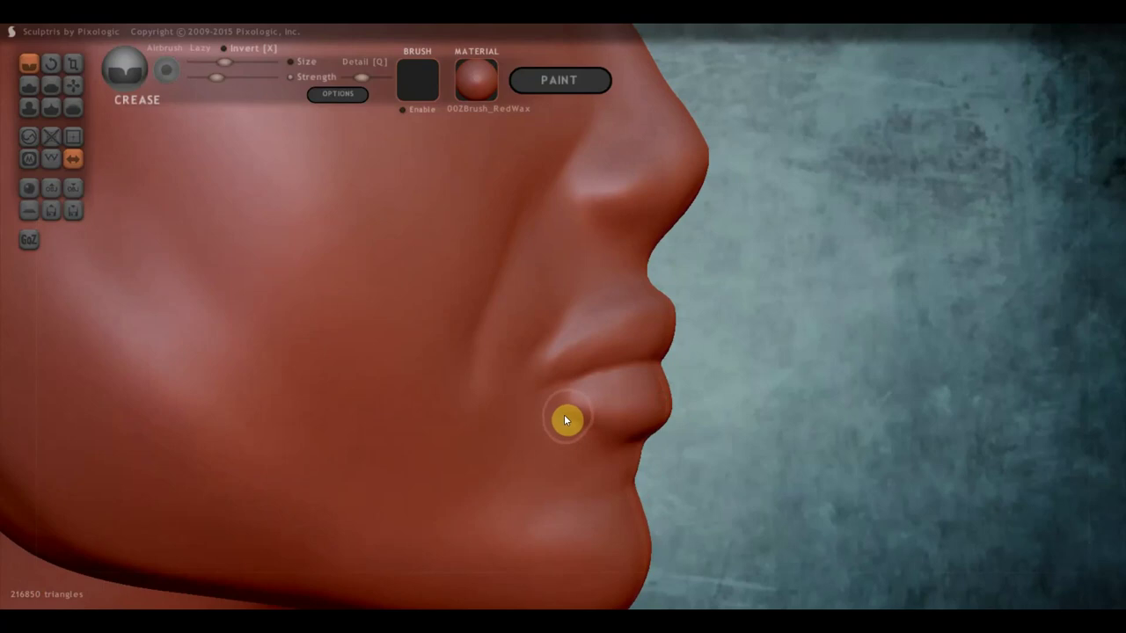
left_click_drag(569, 419, 643, 467)
- Carve a fold beneath the lower lip, then zoom out to the front view
right_click_drag(650, 468, 573, 466)
mouse_move(655, 486)
left_mouse_down()
mouse_move(663, 490)
mouse_move(573, 485)
left_mouse_up()
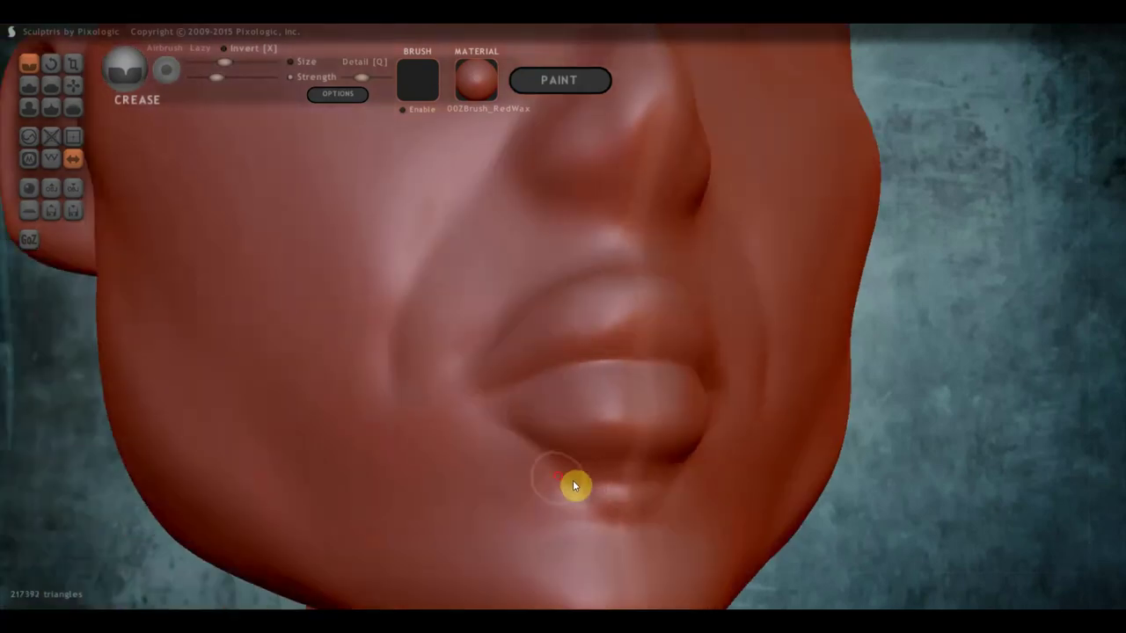
mouse_move(573, 485)
right_mouse_down()
mouse_move(630, 493)
mouse_move(577, 484)
mouse_move(621, 478)
right_mouse_up()
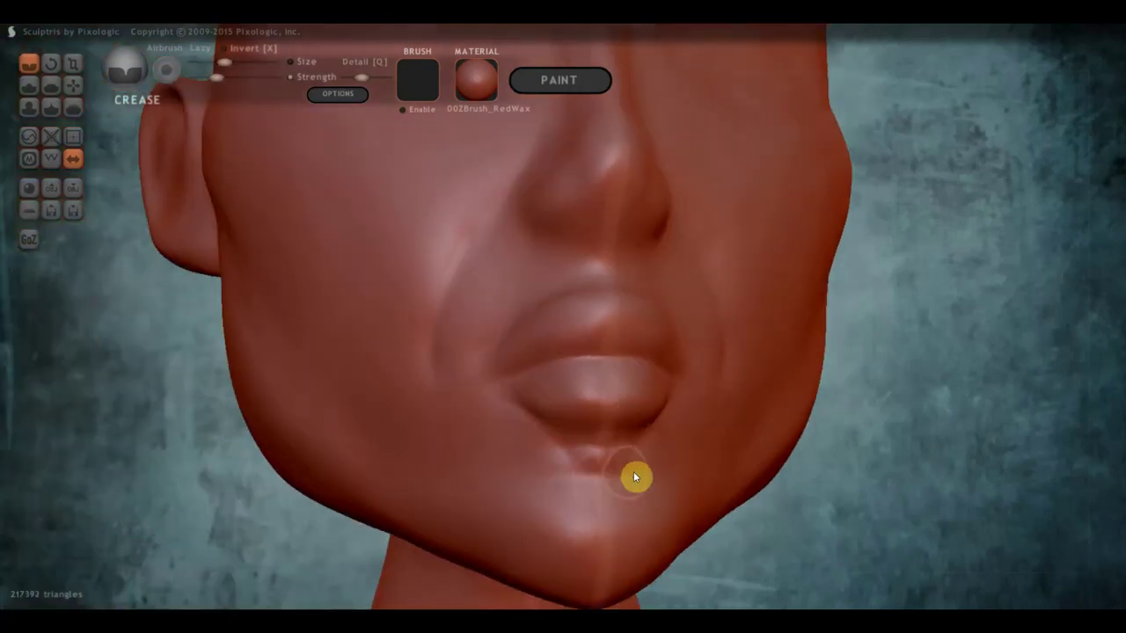
scroll(592, 477, "down", 2)
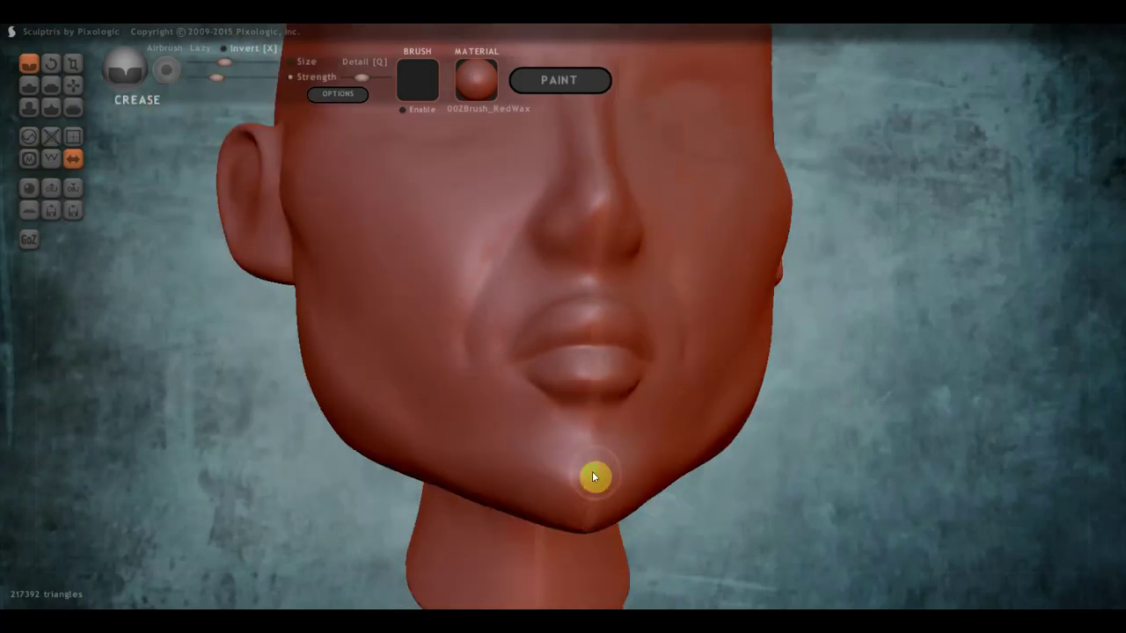
right_click_drag(592, 477, 560, 492)
scroll(560, 493, "down", 1)
scroll(563, 472, "down", 2)
scroll(561, 434, "down", 1)
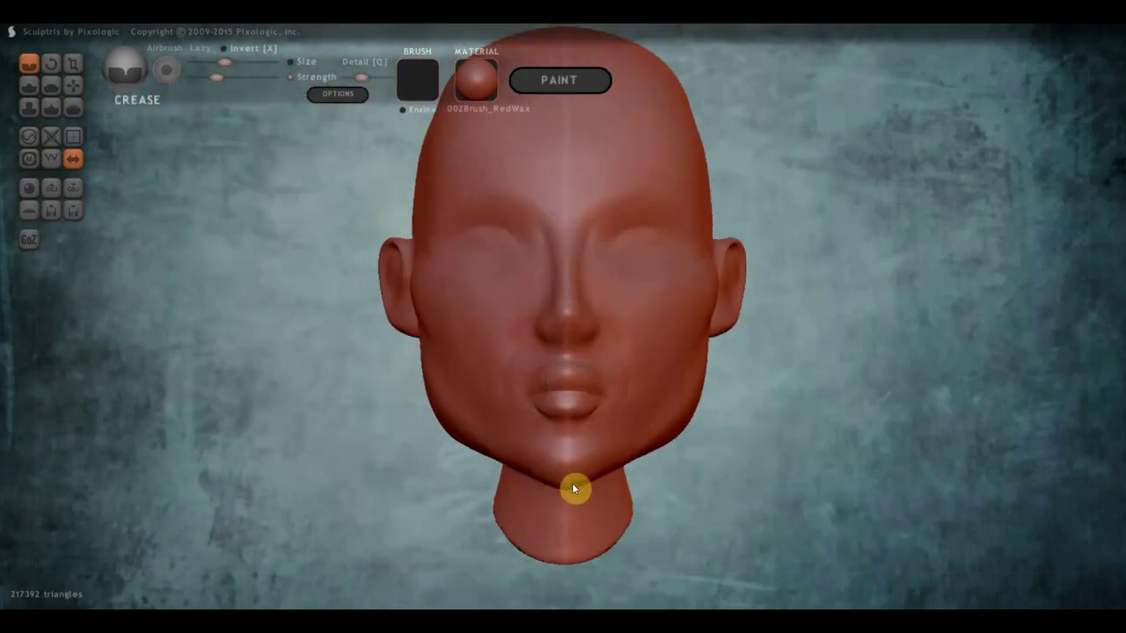
- With the Grab brush, zoom in and pull the lower lip slightly upward
left_click(73, 86)
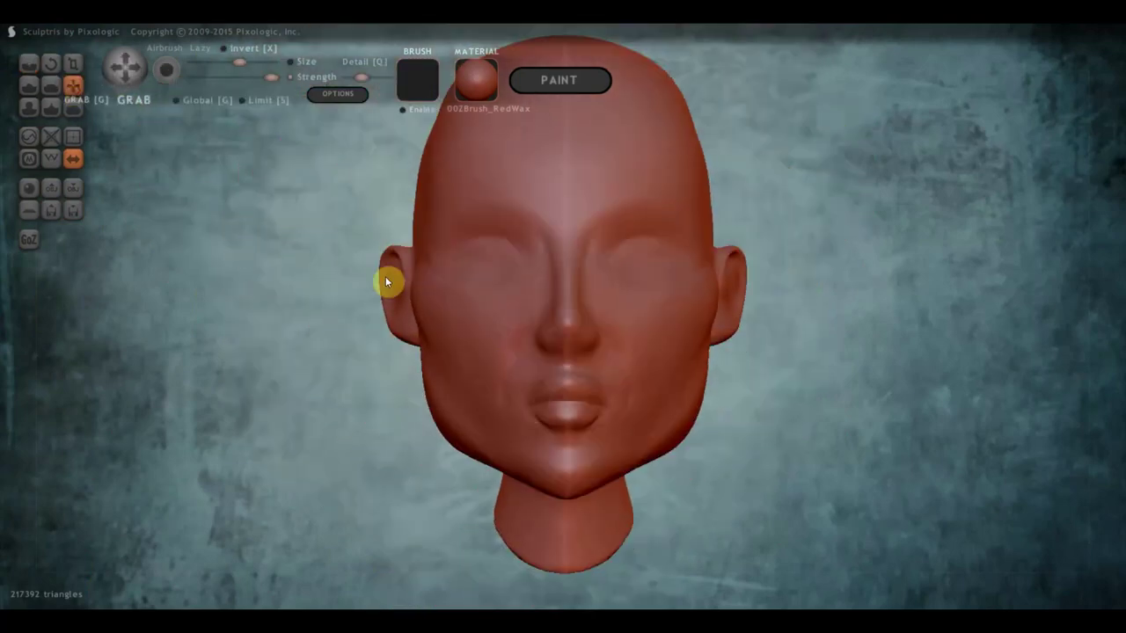
scroll(469, 360, "up", 2)
scroll(523, 404, "up", 2)
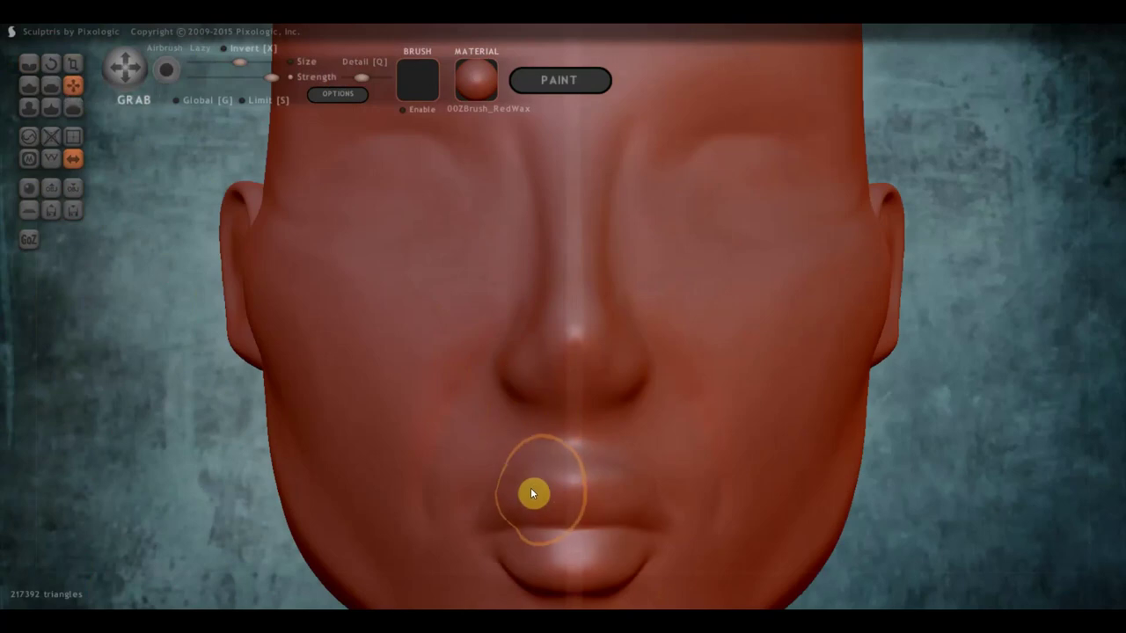
left_click_drag(533, 493, 528, 475)
scroll(528, 474, "down", 1)
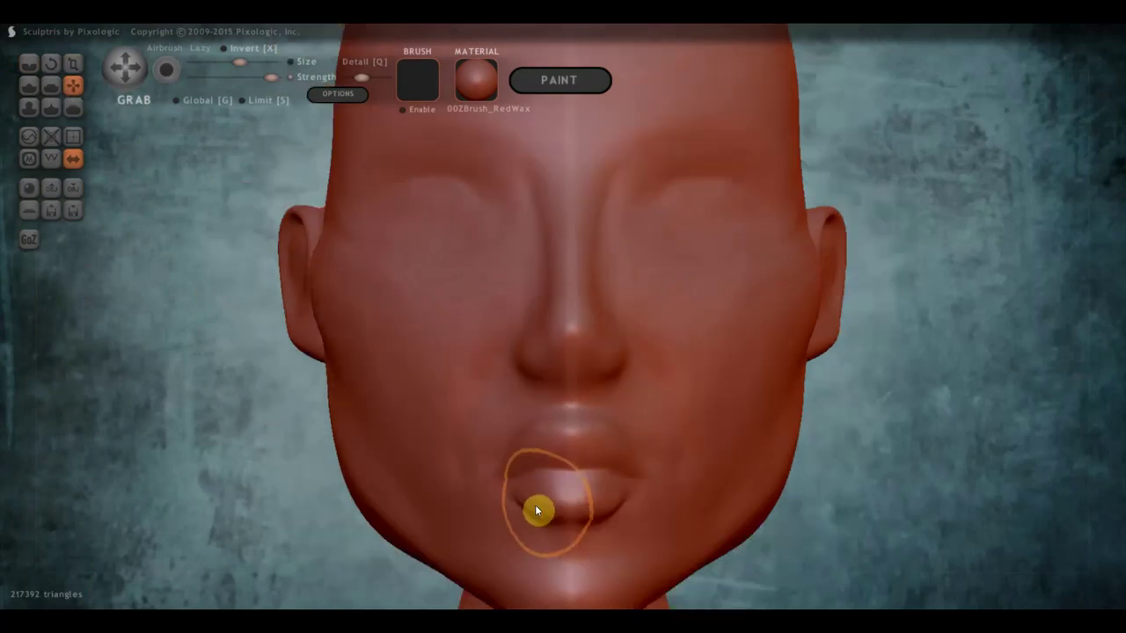
- From a side profile, pull the upper lip slightly up and forward, then return to front view
left_click_drag(884, 468, 876, 367)
scroll(445, 435, "up", 2)
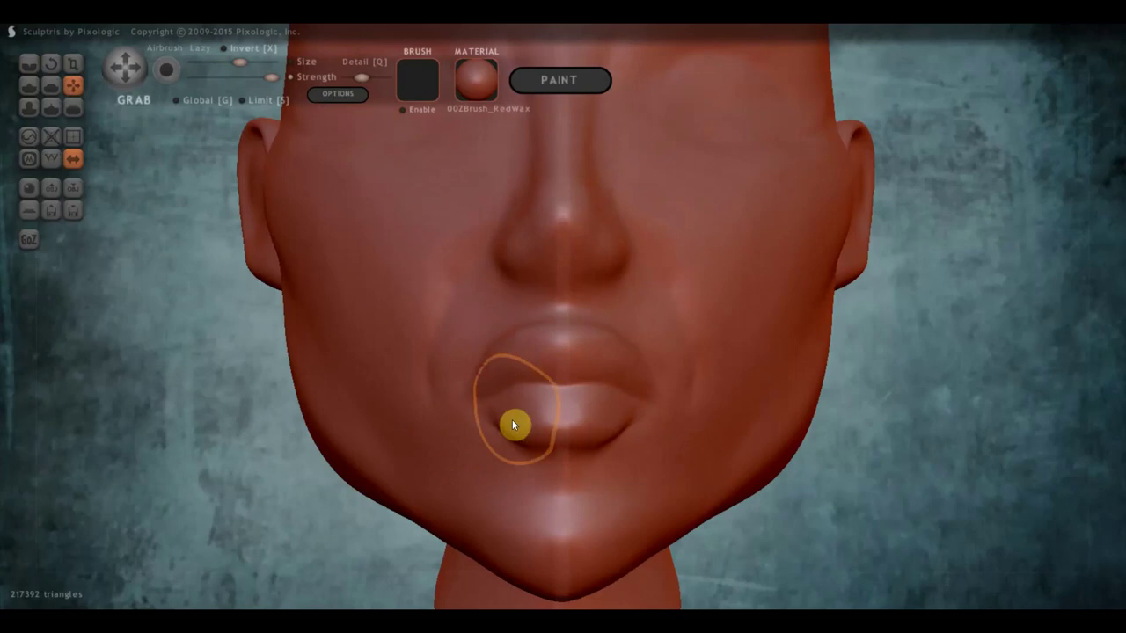
scroll(515, 435, "up", 1)
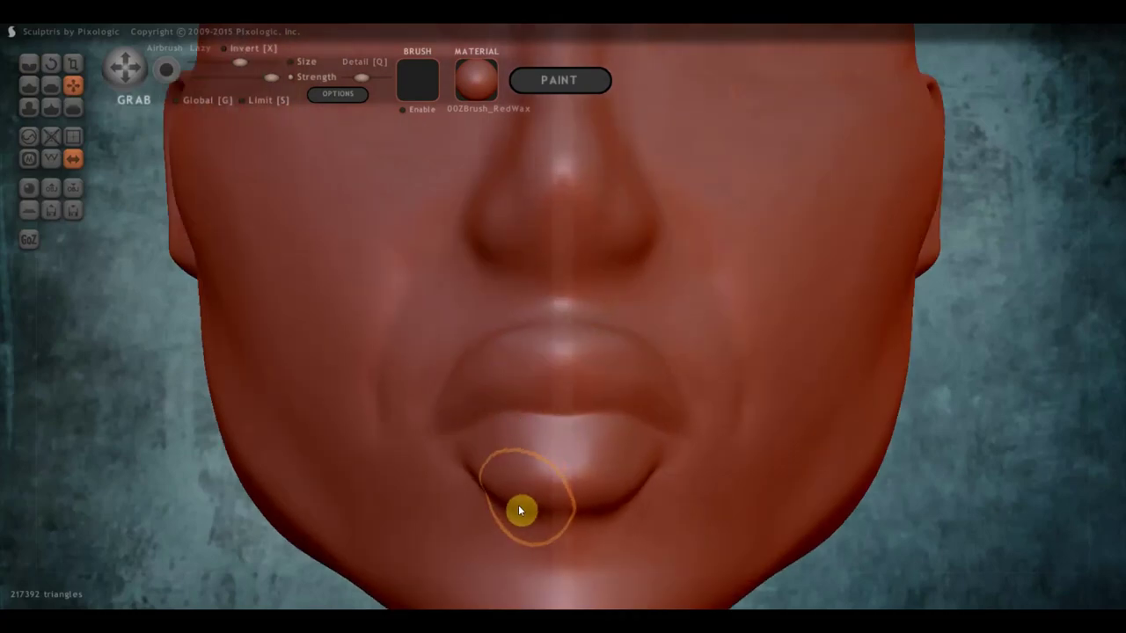
right_click_drag(509, 459, 729, 467)
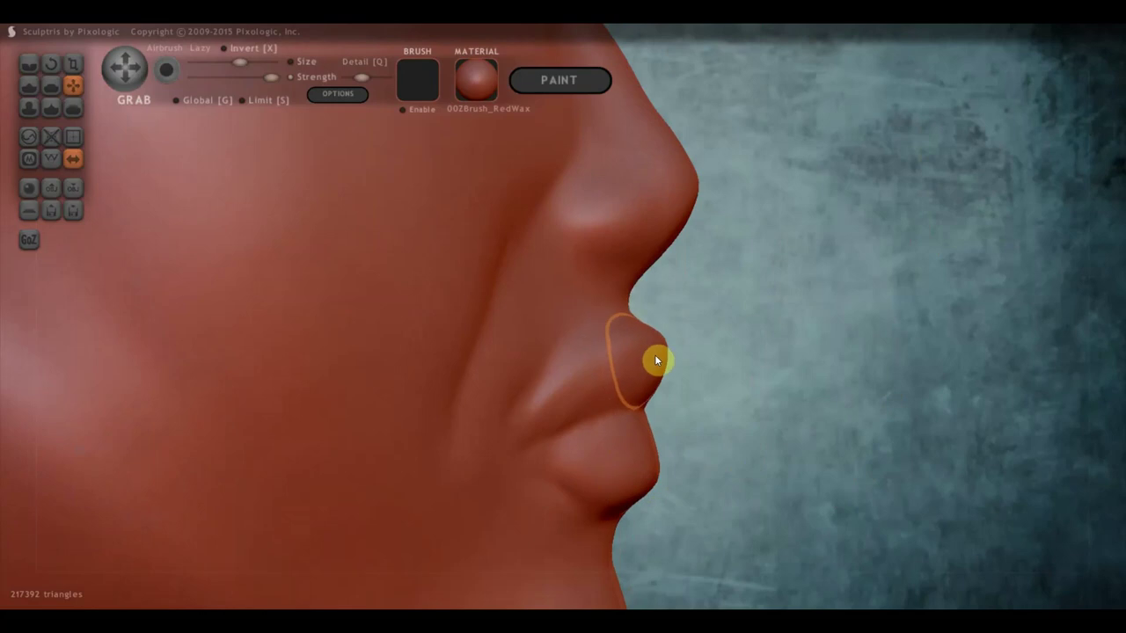
left_click_drag(654, 358, 654, 352)
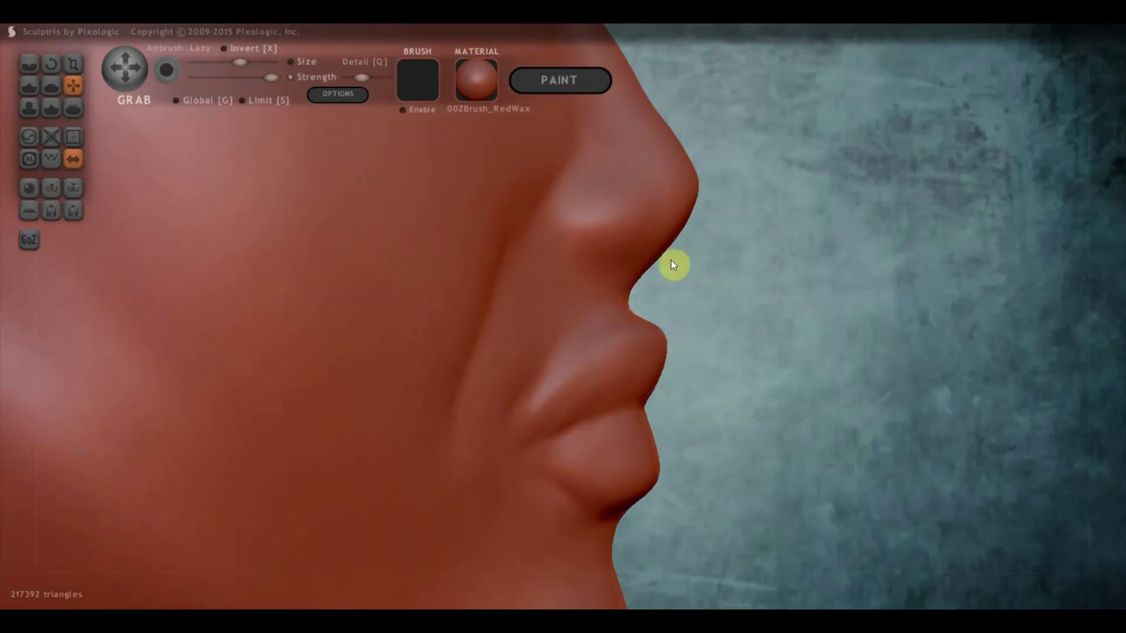
mouse_move(595, 366)
right_mouse_down()
mouse_move(757, 363)
mouse_move(668, 436)
mouse_move(669, 491)
right_mouse_up()
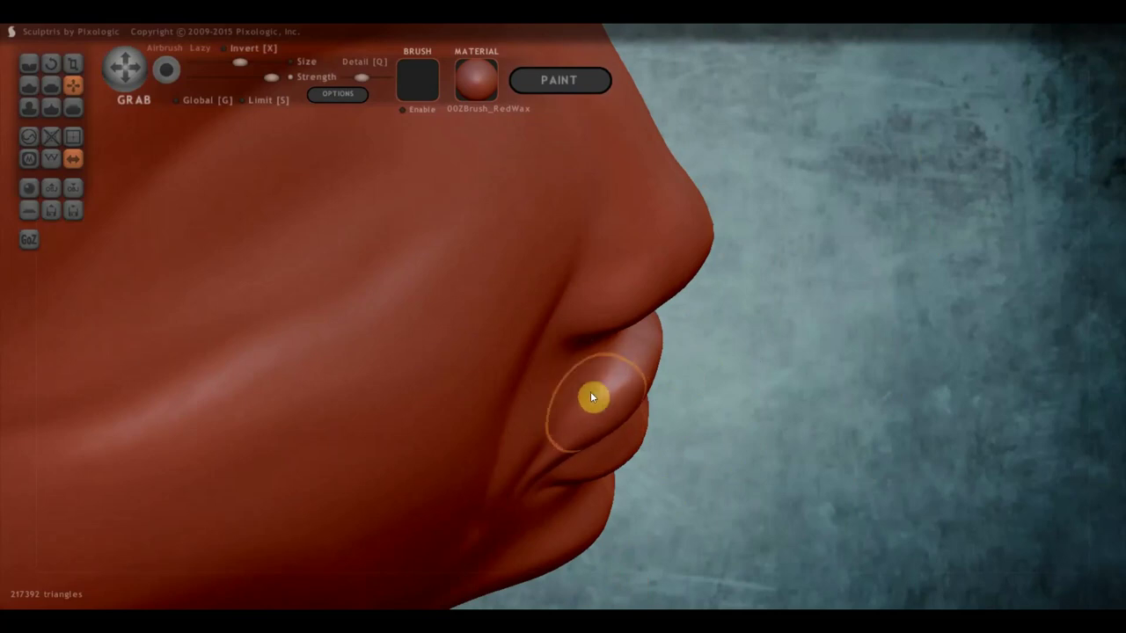
mouse_move(588, 385)
right_mouse_down()
mouse_move(435, 294)
mouse_move(526, 353)
right_mouse_up()
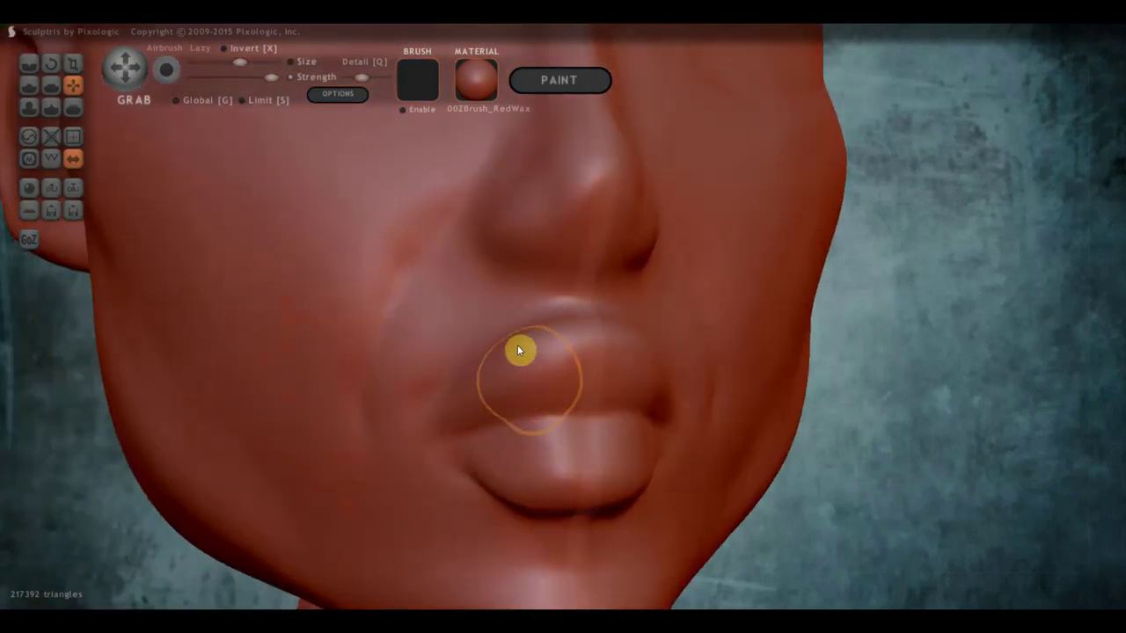
scroll(526, 372, "down", 3)
scroll(459, 357, "down", 3)
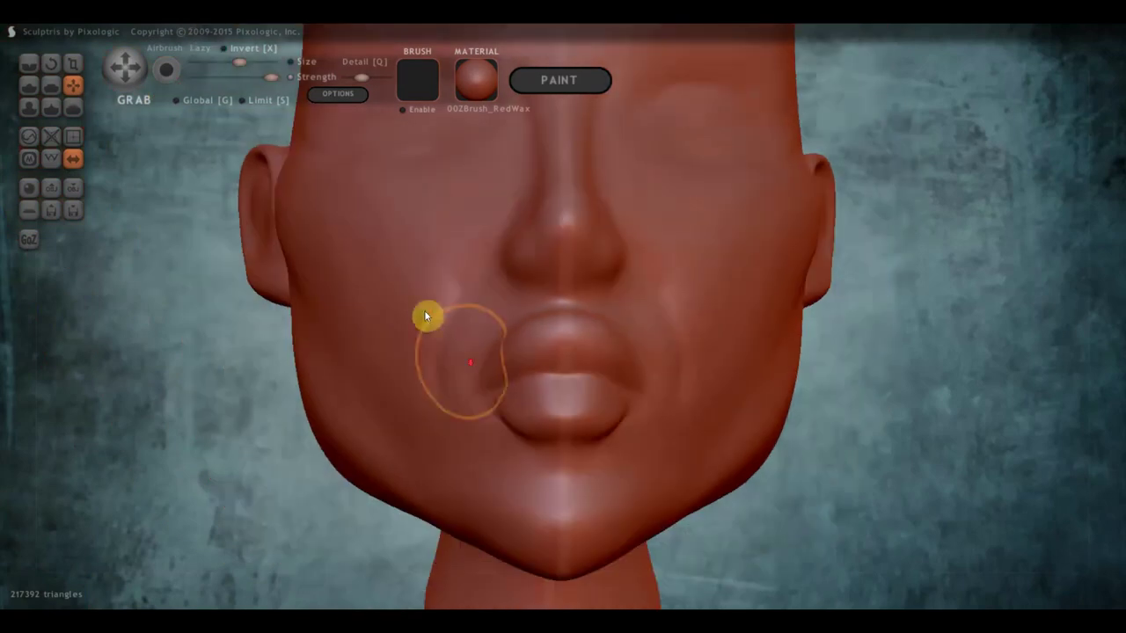
- Flatten the upper lip surface and the cheek plane beside the mouth corner with the Flatten brush
left_click(51, 85)
scroll(493, 325, "up", 3)
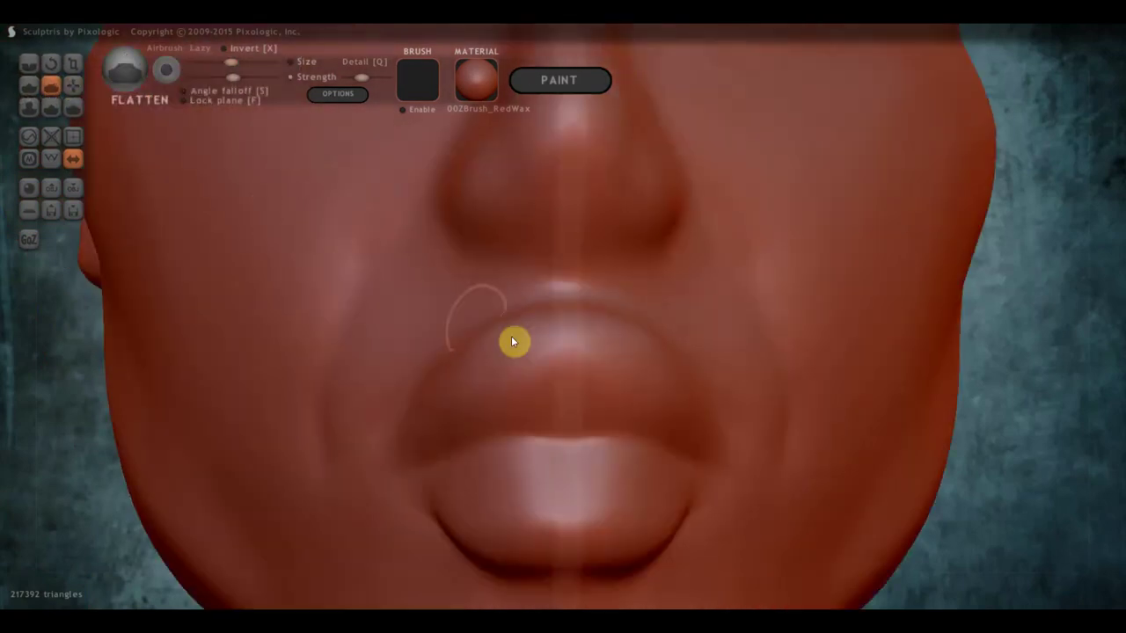
scroll(590, 362, "down", 1)
mouse_move(592, 366)
left_mouse_down()
mouse_move(535, 357)
mouse_move(572, 369)
mouse_move(501, 373)
mouse_move(613, 401)
mouse_move(520, 382)
mouse_move(536, 425)
mouse_move(616, 448)
mouse_move(513, 465)
mouse_move(598, 475)
mouse_move(545, 466)
left_mouse_up()
mouse_move(544, 461)
right_mouse_down()
mouse_move(535, 440)
mouse_move(453, 445)
mouse_move(516, 395)
mouse_move(453, 393)
mouse_move(571, 364)
mouse_move(571, 326)
right_mouse_up()
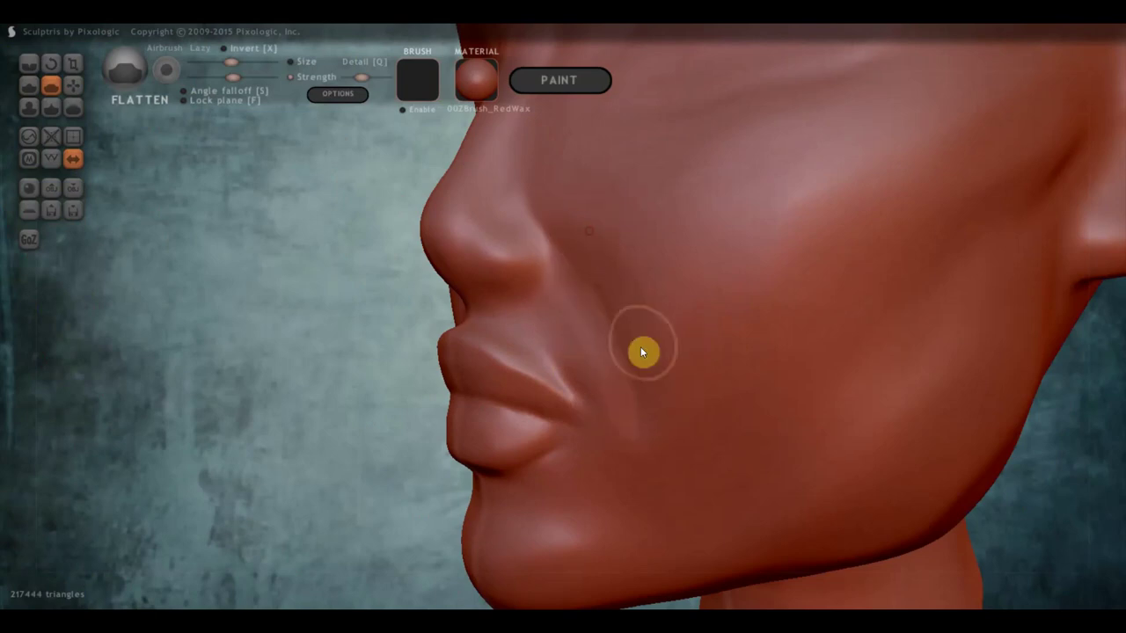
left_click_drag(603, 264, 638, 335)
mouse_move(563, 301)
right_mouse_down()
mouse_move(608, 337)
mouse_move(539, 342)
mouse_move(639, 359)
mouse_move(695, 384)
mouse_move(651, 369)
right_mouse_up()
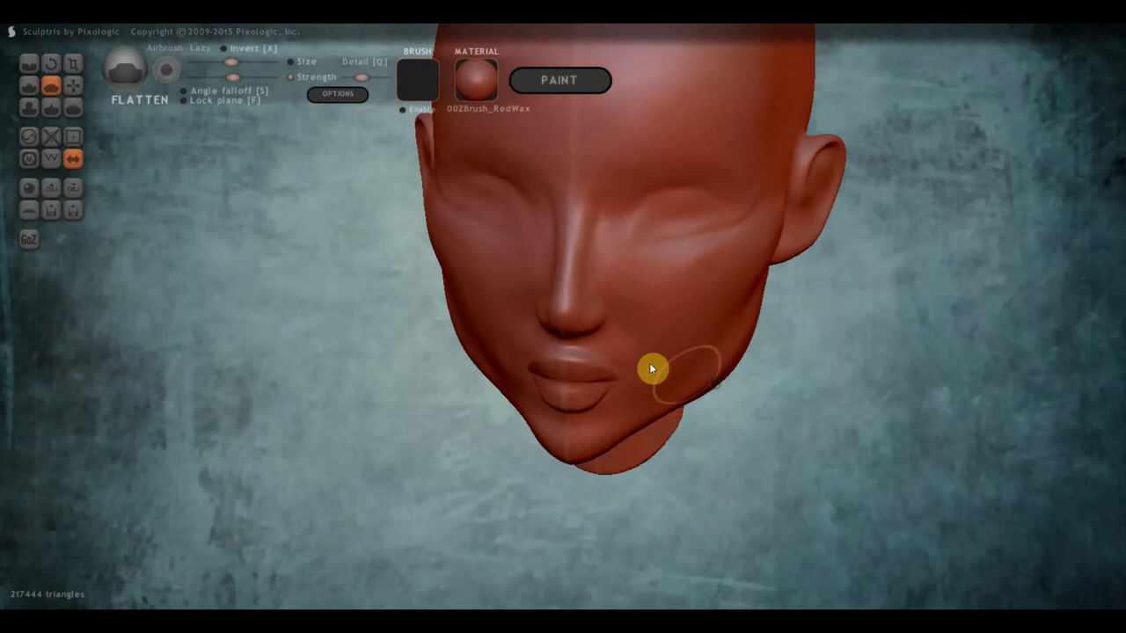
- Select the Draw brush with Clay turned on and a larger brush size
left_click(28, 85)
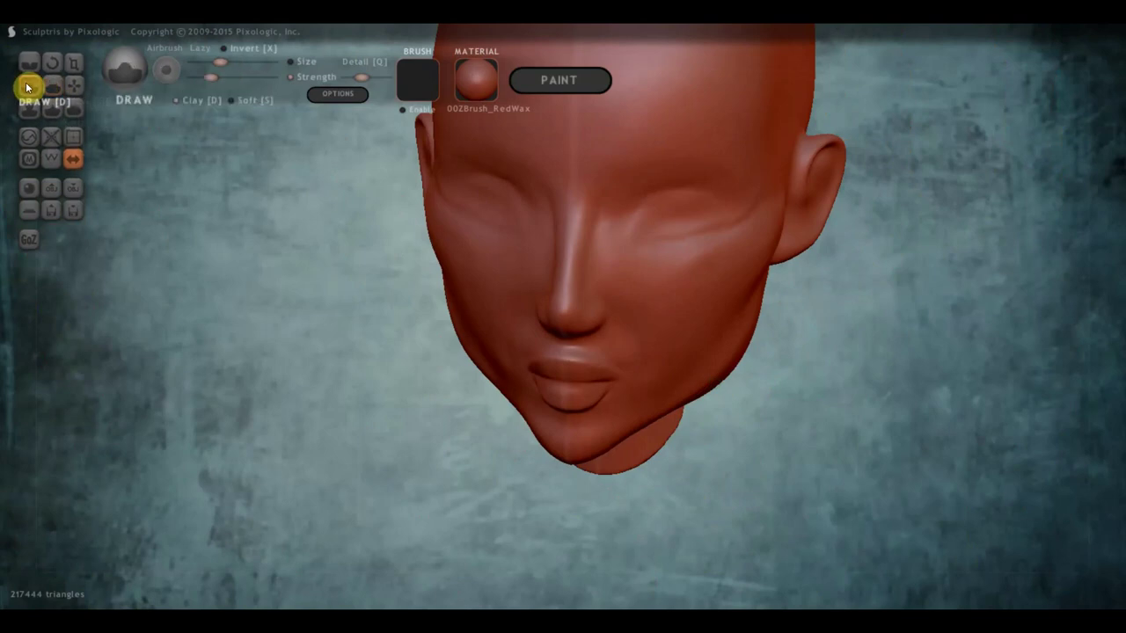
left_click(173, 100)
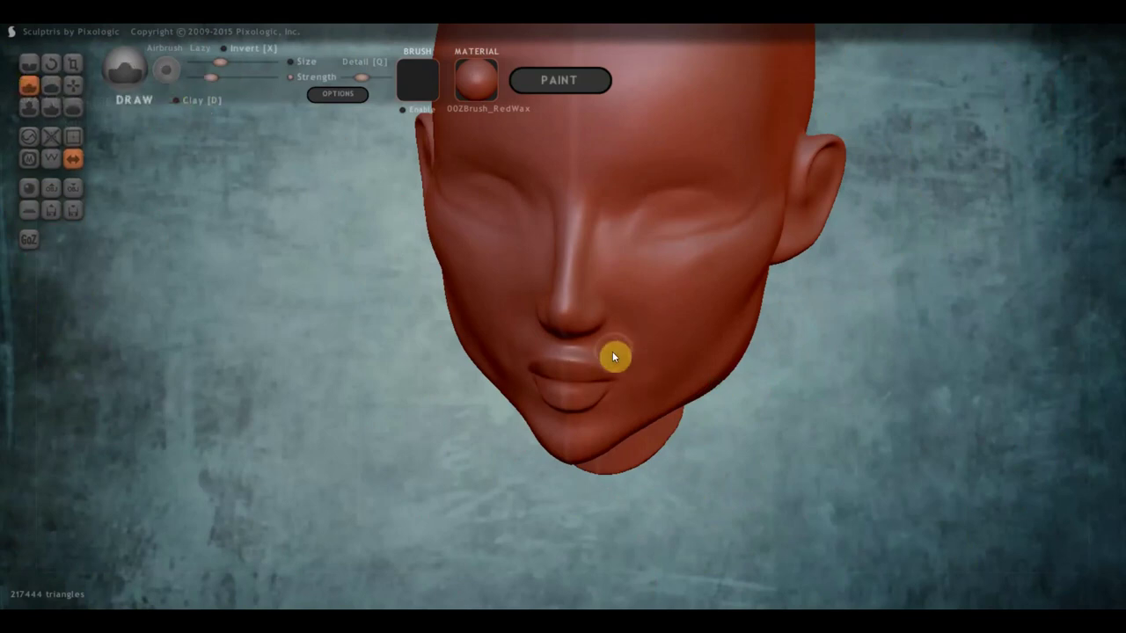
left_click_drag(220, 62, 233, 63)
- In side profile, build up the nose tip and round out the chin, checking from below
right_click_drag(571, 344, 429, 323)
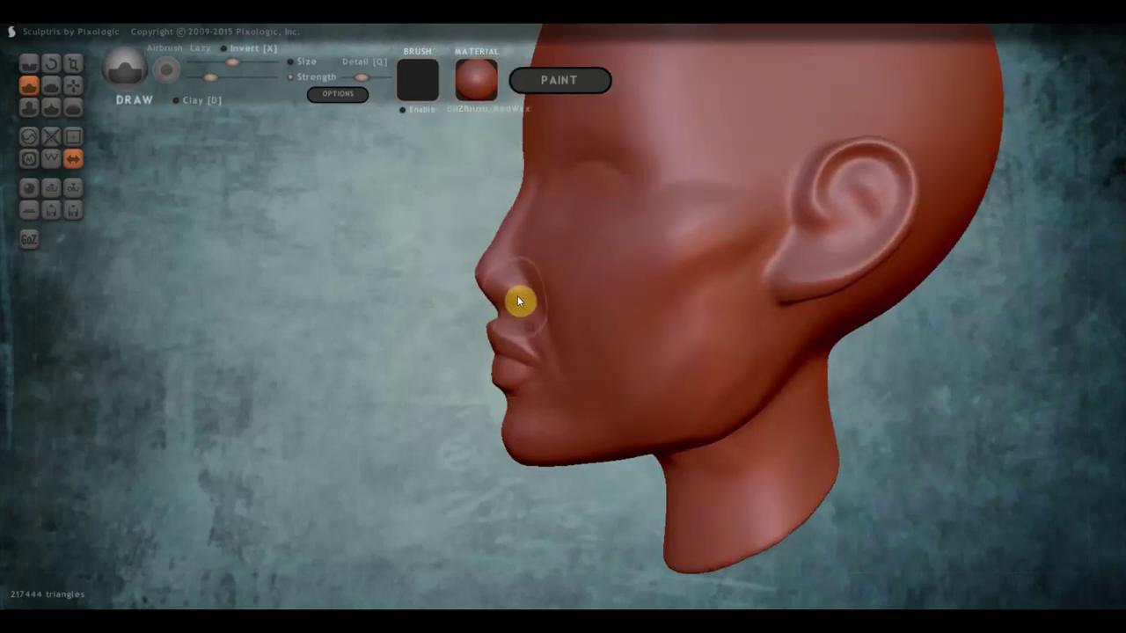
left_click_drag(519, 299, 479, 275)
scroll(473, 275, "up", 2)
scroll(464, 258, "up", 2)
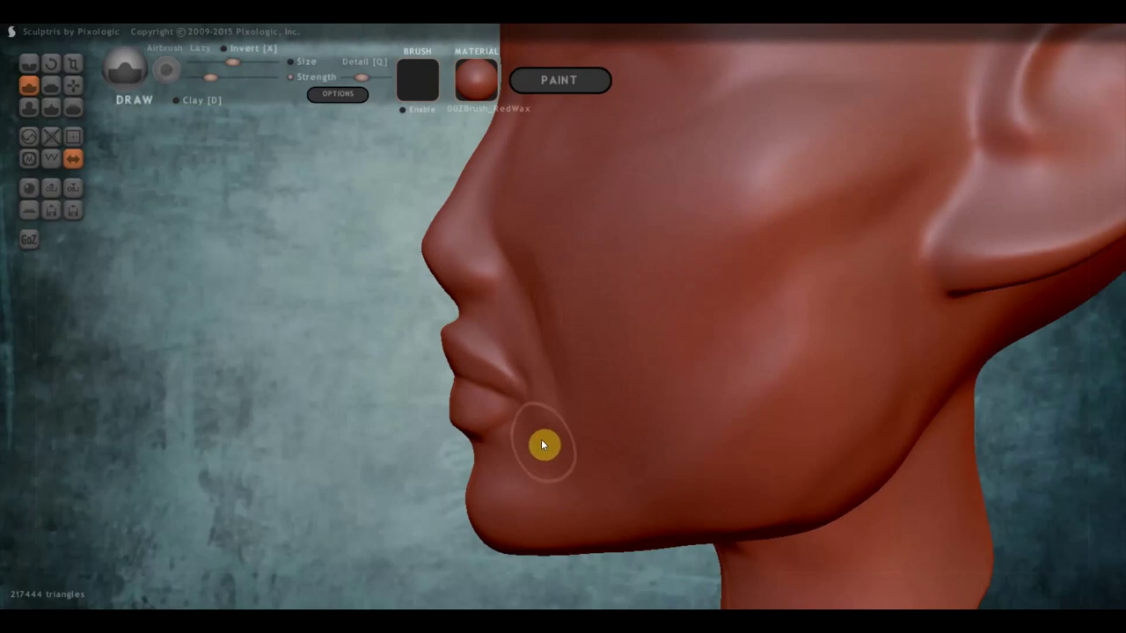
scroll(563, 409, "down", 3)
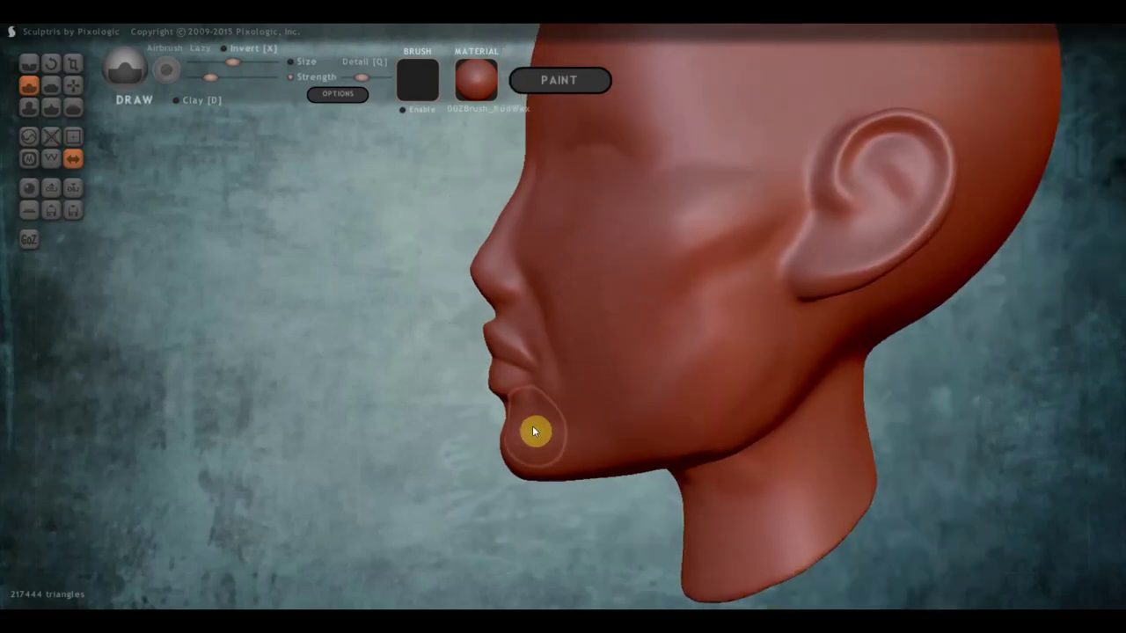
scroll(519, 444, "up", 2)
scroll(506, 459, "up", 1)
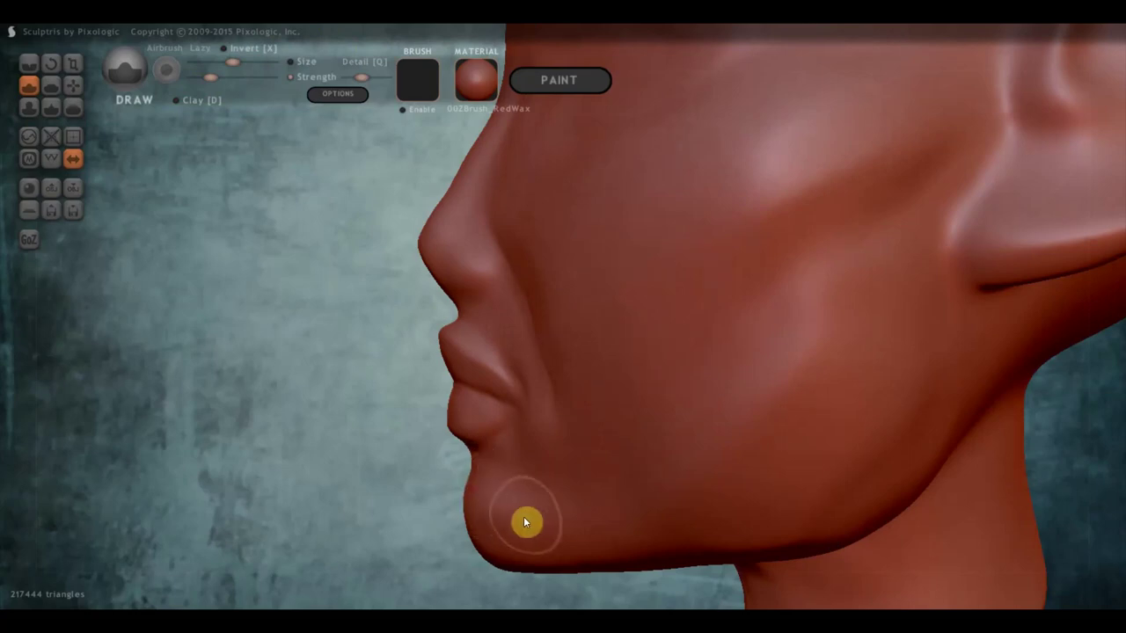
scroll(541, 510, "down", 2)
left_click_drag(554, 507, 556, 325)
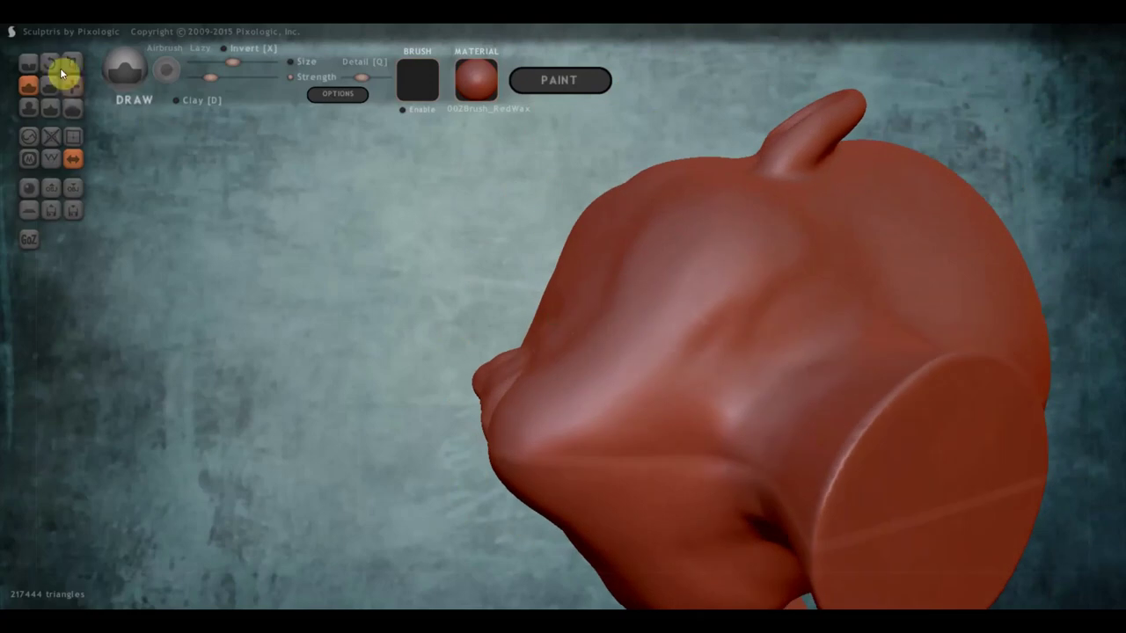
- With the Crease brush, zoom out and carve crease grooves into the cheek
left_click(29, 63)
scroll(707, 334, "down", 2)
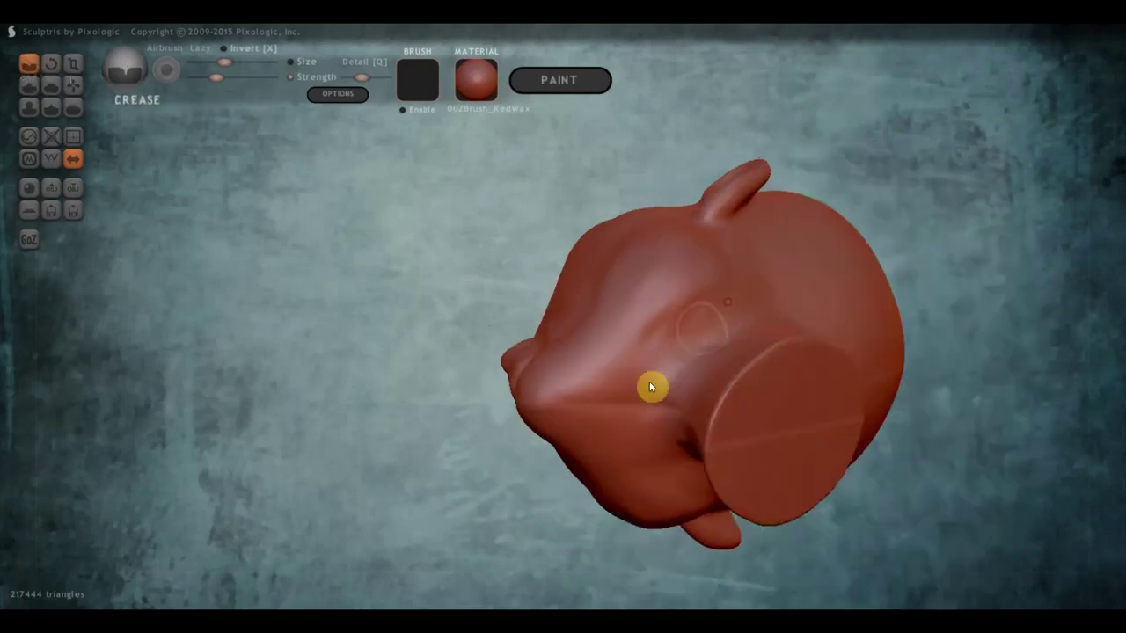
mouse_move(685, 329)
left_mouse_down()
mouse_move(603, 397)
mouse_move(673, 339)
mouse_move(625, 405)
mouse_move(674, 487)
mouse_move(623, 434)
mouse_move(665, 384)
mouse_move(599, 432)
mouse_move(696, 319)
mouse_move(730, 326)
mouse_move(656, 406)
mouse_move(674, 525)
mouse_move(744, 369)
mouse_move(699, 266)
left_mouse_up()
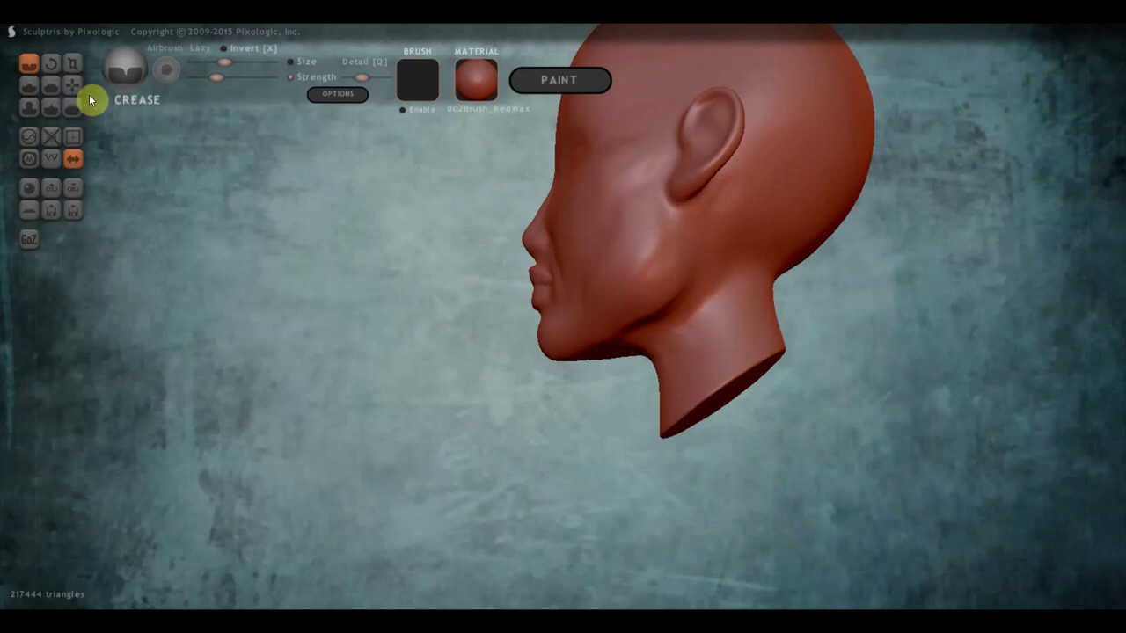
- With the Draw brush, build up the jaw below the ear and the cheek near it, then face the head front
left_click(31, 86)
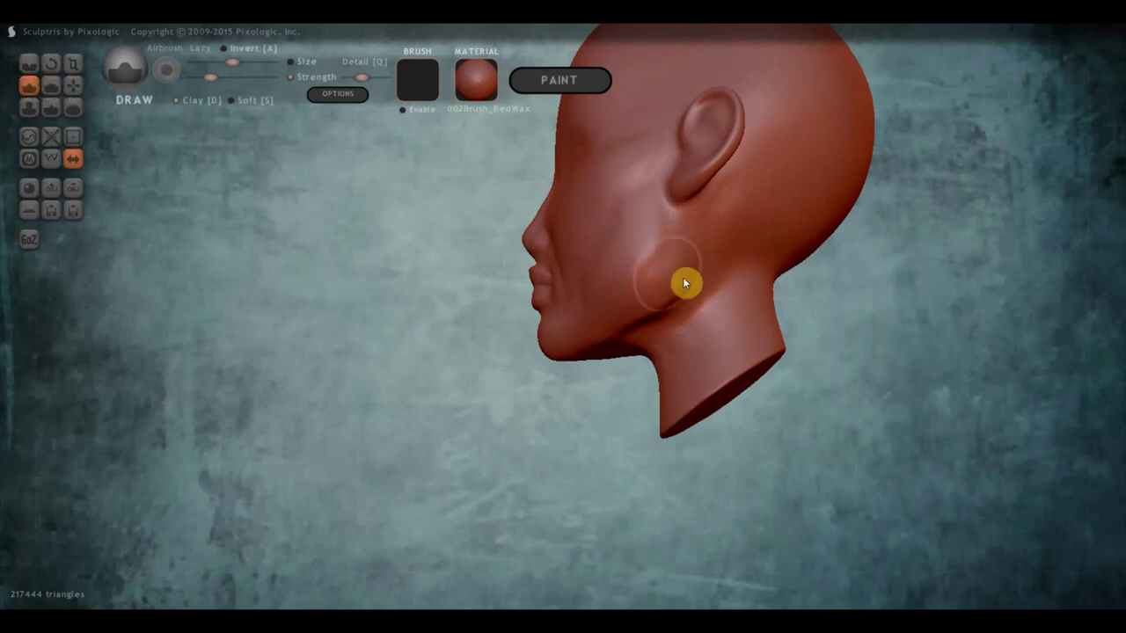
scroll(718, 228, "up", 2)
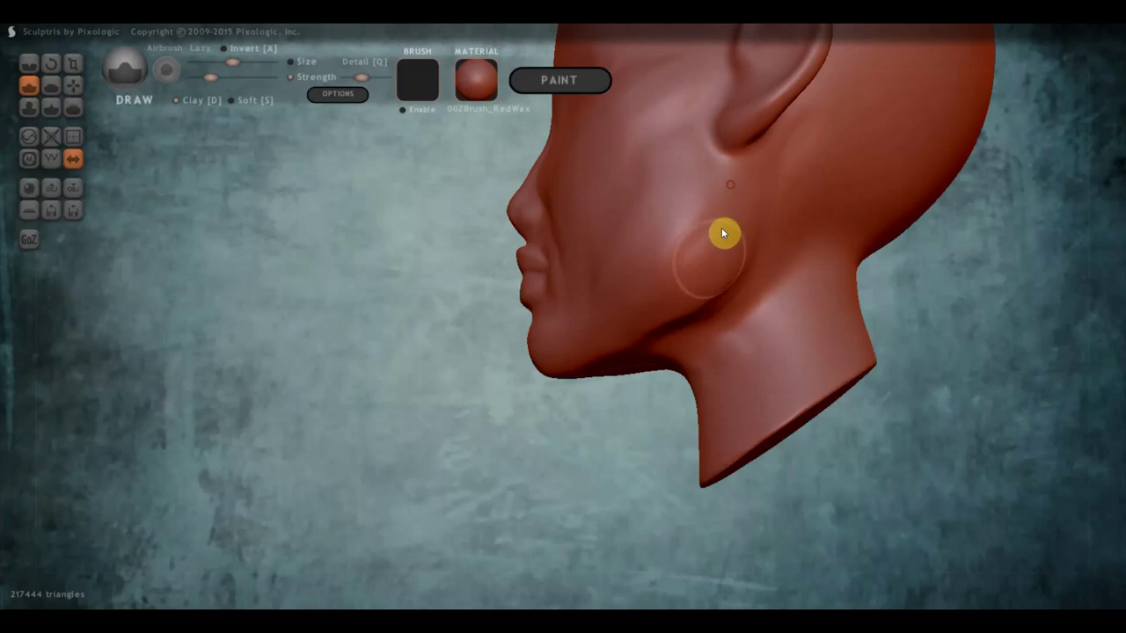
left_click_drag(722, 228, 653, 344)
mouse_move(672, 326)
right_mouse_down()
mouse_move(819, 333)
mouse_move(907, 364)
mouse_move(761, 332)
right_mouse_up()
left_click_drag(691, 254, 683, 225)
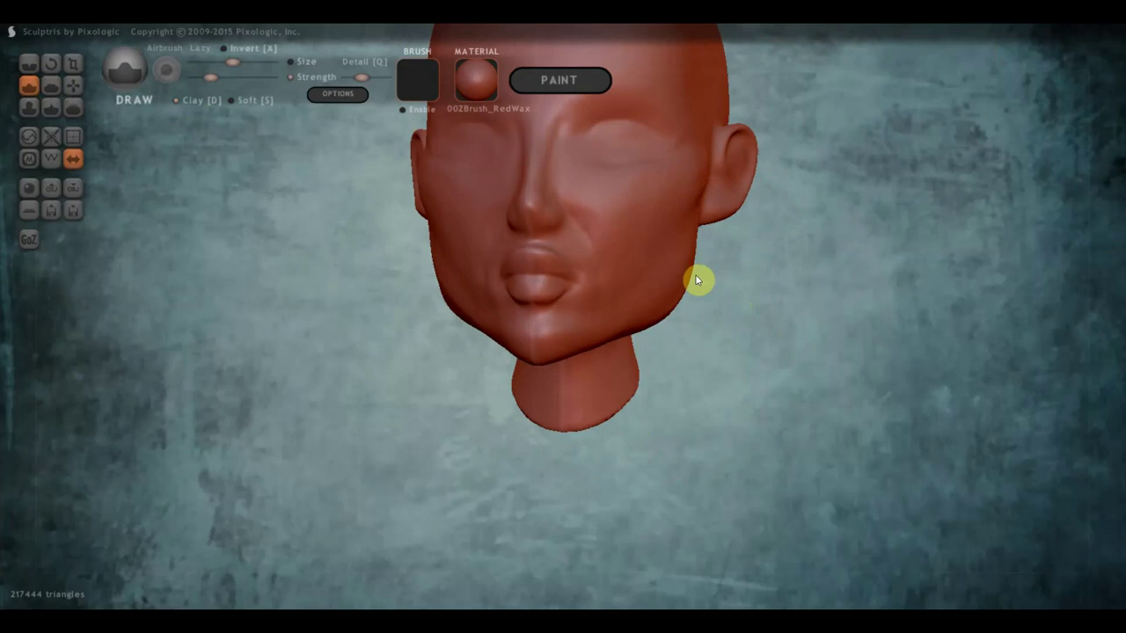
mouse_move(699, 278)
right_mouse_down()
mouse_move(729, 282)
mouse_move(525, 284)
mouse_move(530, 276)
mouse_move(504, 271)
right_mouse_up()
right_click_drag(715, 261, 695, 447)
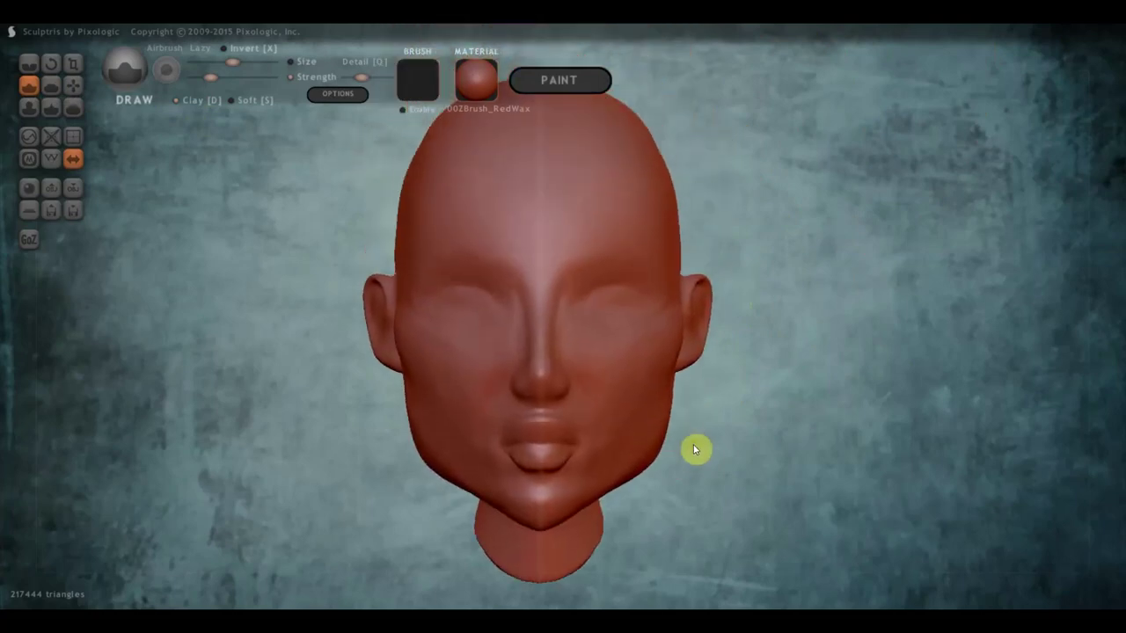
right_click_drag(622, 370, 633, 371)
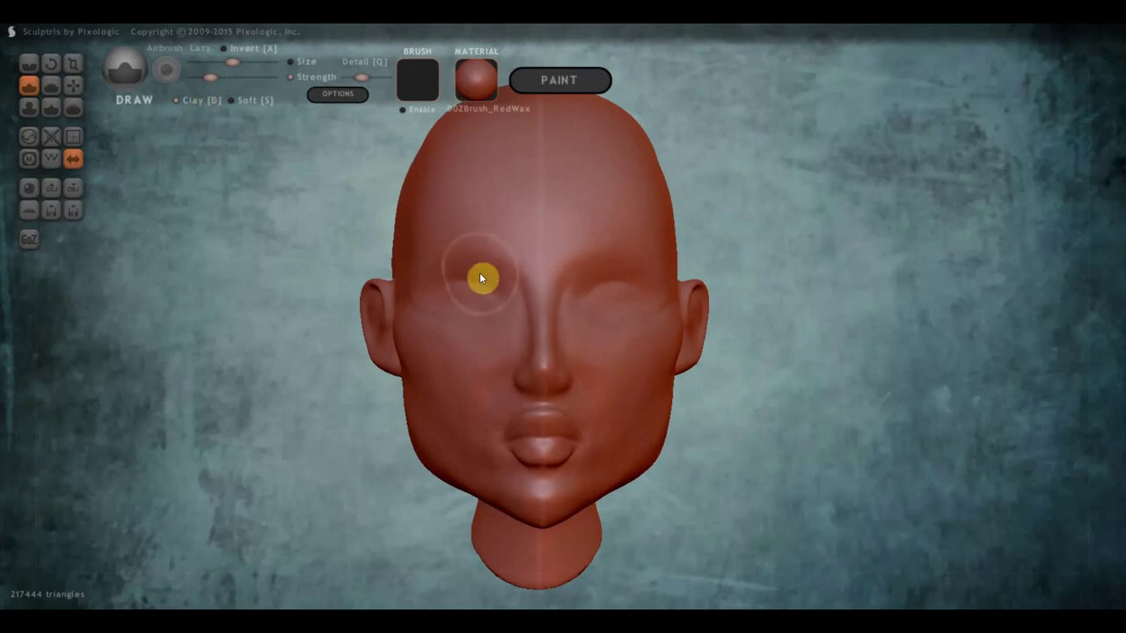
scroll(475, 271, "up", 3)
scroll(457, 229, "up", 1)
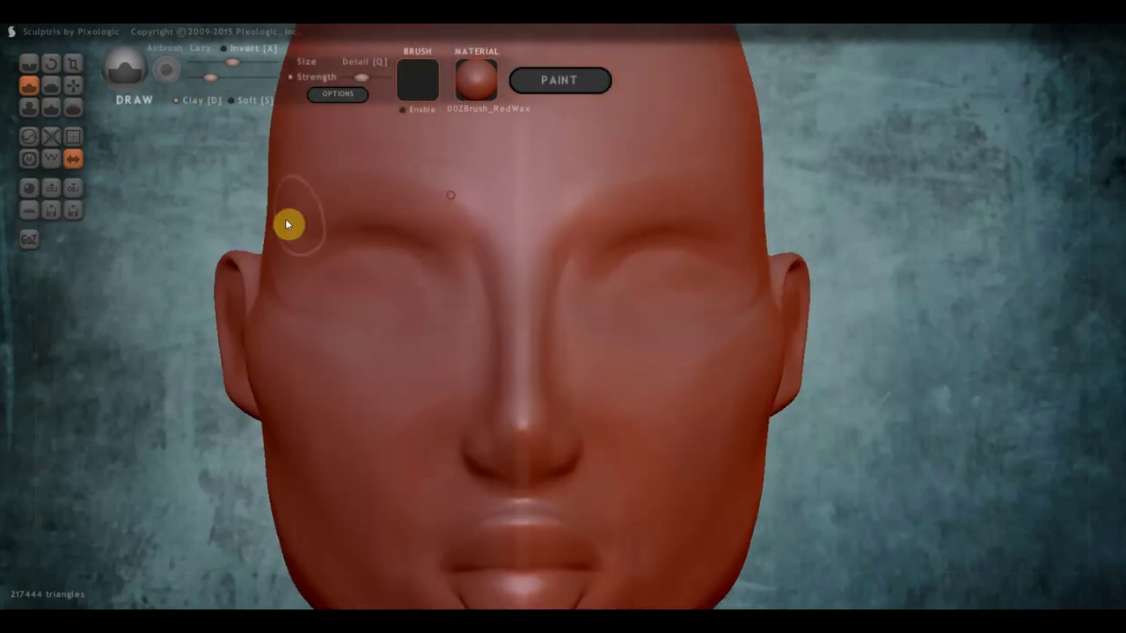
scroll(316, 219, "down", 2)
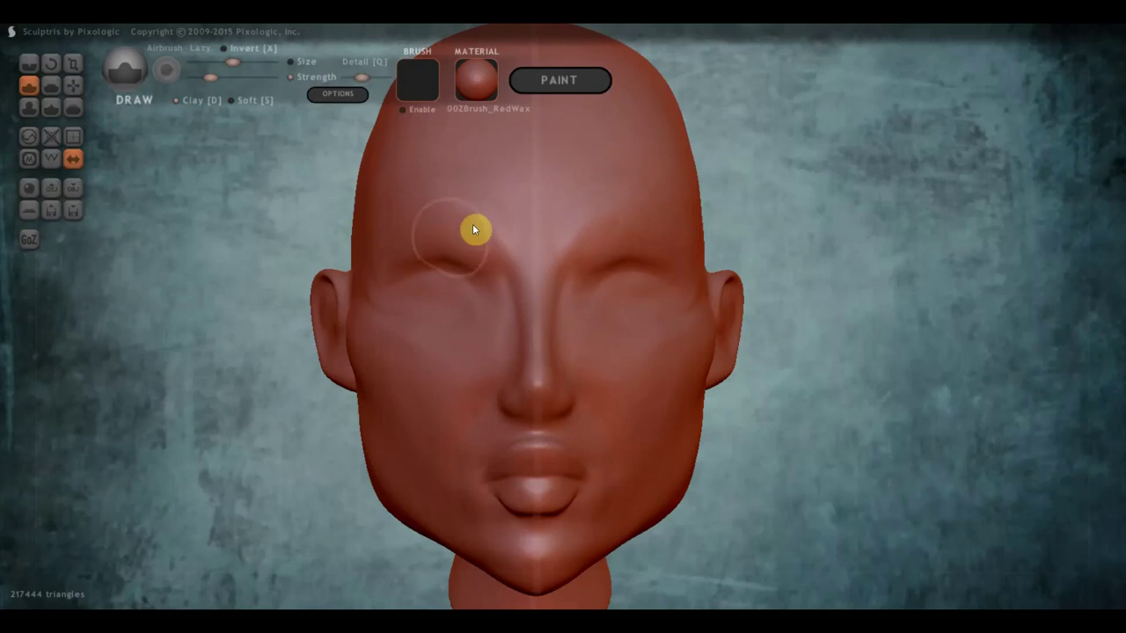
- Flatten the left brow and forehead to soften the brow crease
left_click(51, 85)
left_click_drag(285, 278, 387, 232)
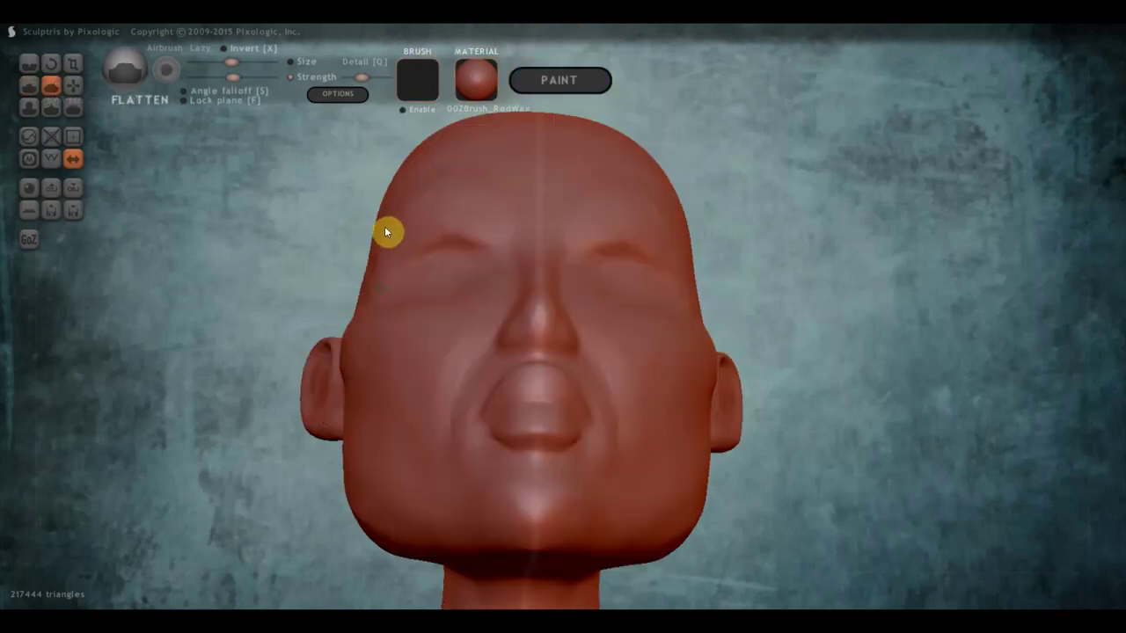
scroll(438, 237, "up", 3)
mouse_move(446, 187)
left_mouse_down()
mouse_move(415, 213)
mouse_move(339, 221)
mouse_move(413, 203)
mouse_move(370, 201)
mouse_move(425, 203)
mouse_move(304, 256)
mouse_move(412, 202)
mouse_move(428, 212)
left_mouse_up()
scroll(435, 251, "down", 2)
mouse_move(435, 253)
right_mouse_down()
mouse_move(469, 342)
mouse_move(463, 273)
mouse_move(462, 284)
mouse_move(504, 230)
right_mouse_up()
mouse_move(504, 230)
left_mouse_down()
mouse_move(496, 219)
mouse_move(512, 217)
mouse_move(412, 207)
left_mouse_up()
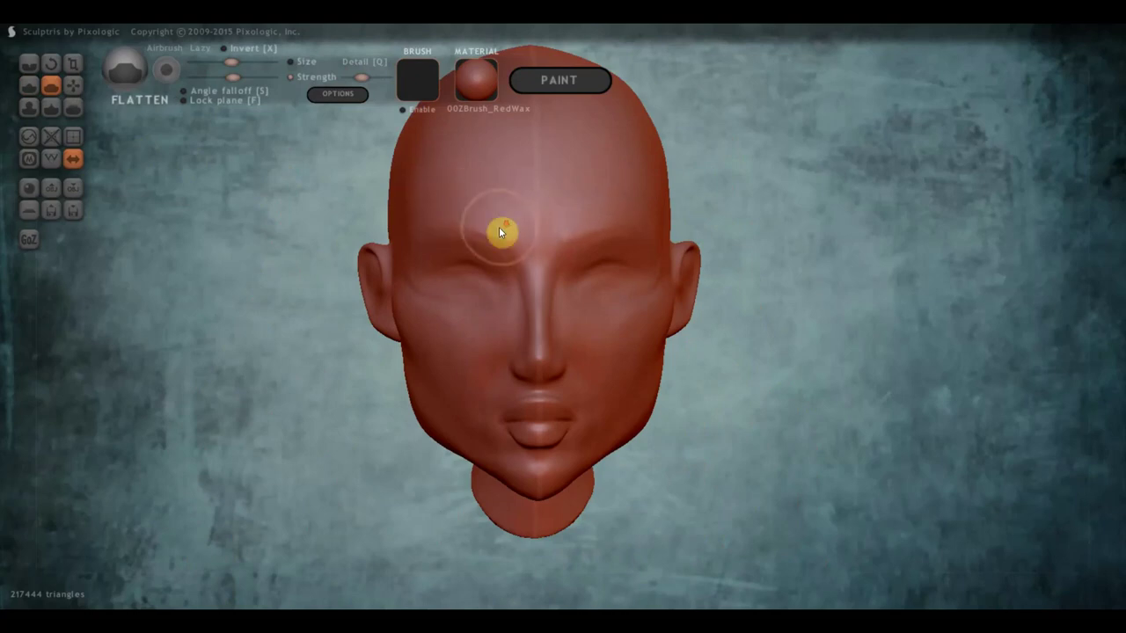
- Flatten the broader forehead plane and temple, checking from three-quarter and side profile views
scroll(502, 232, "down", 2)
right_click_drag(502, 231, 528, 244)
mouse_move(508, 227)
left_mouse_down()
mouse_move(575, 173)
mouse_move(531, 178)
mouse_move(631, 179)
left_mouse_up()
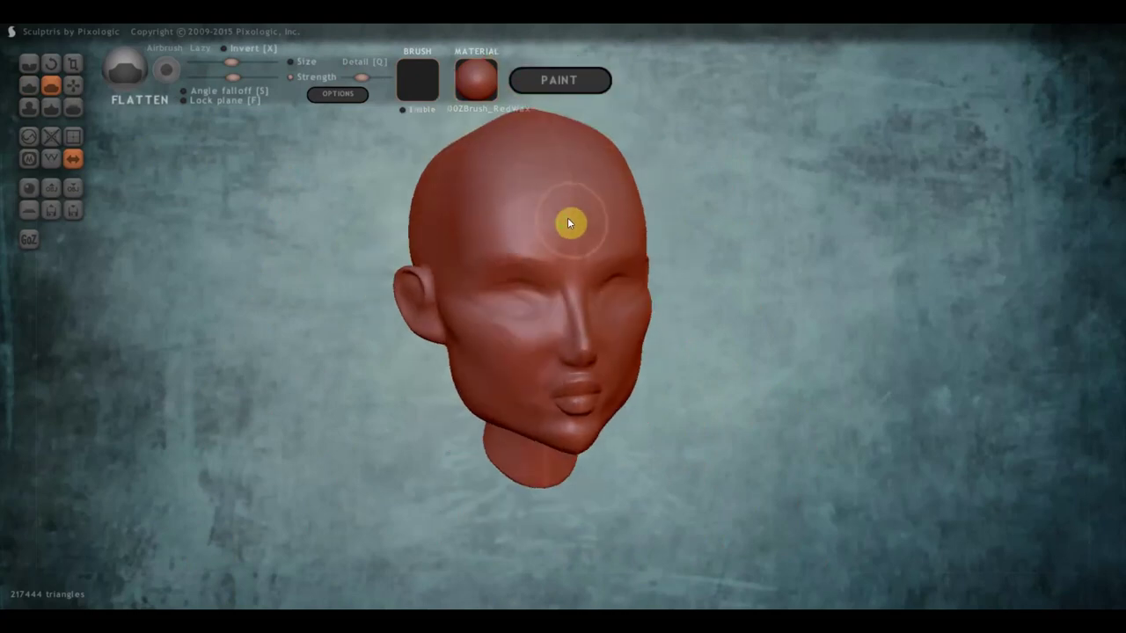
right_click_drag(571, 224, 678, 188)
scroll(572, 151, "up", 2)
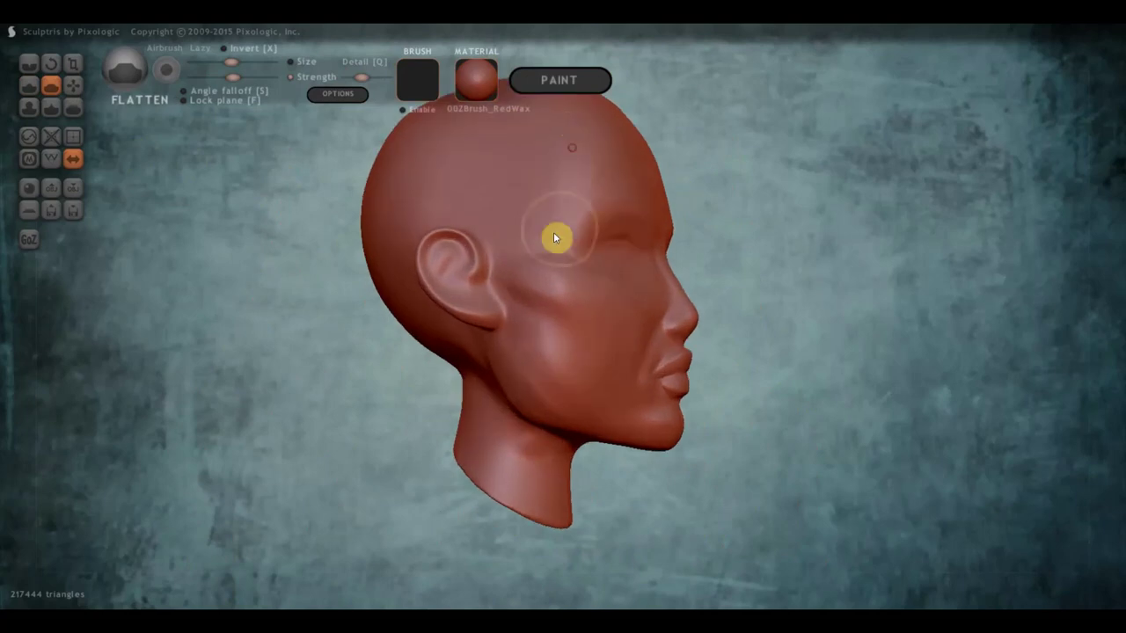
scroll(504, 176, "down", 2)
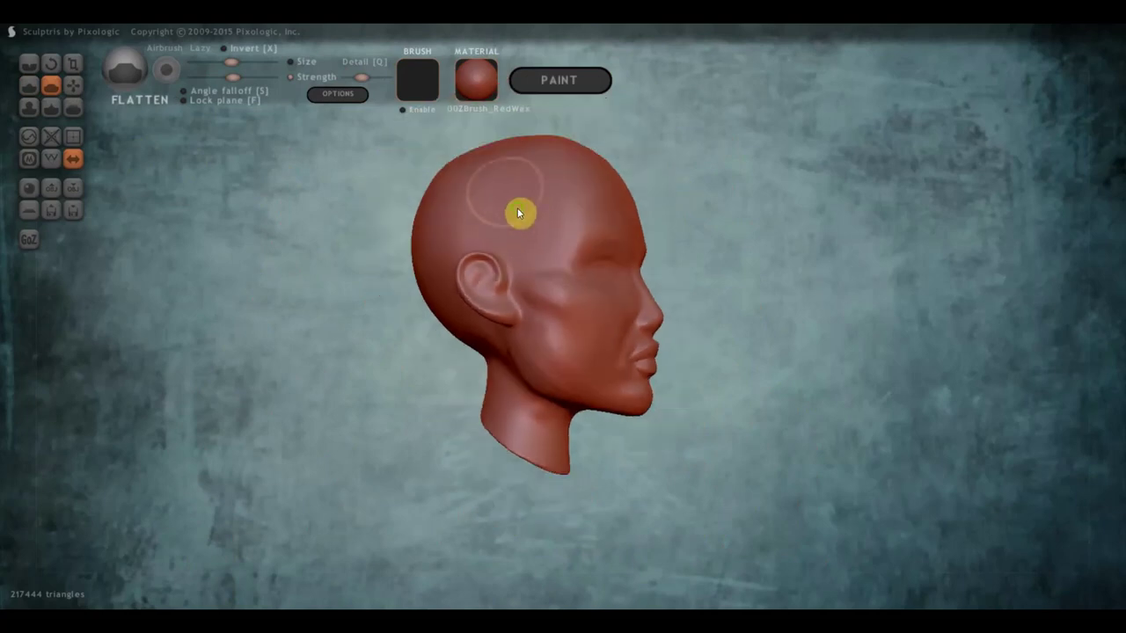
right_click_drag(523, 224, 574, 219)
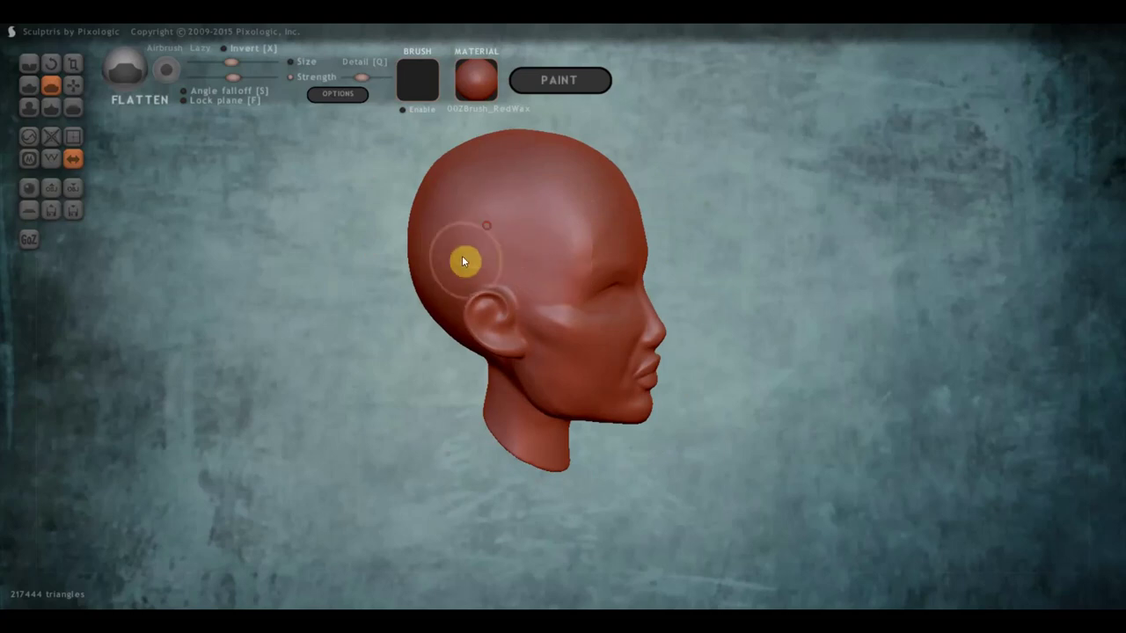
left_click_drag(171, 161, 203, 132)
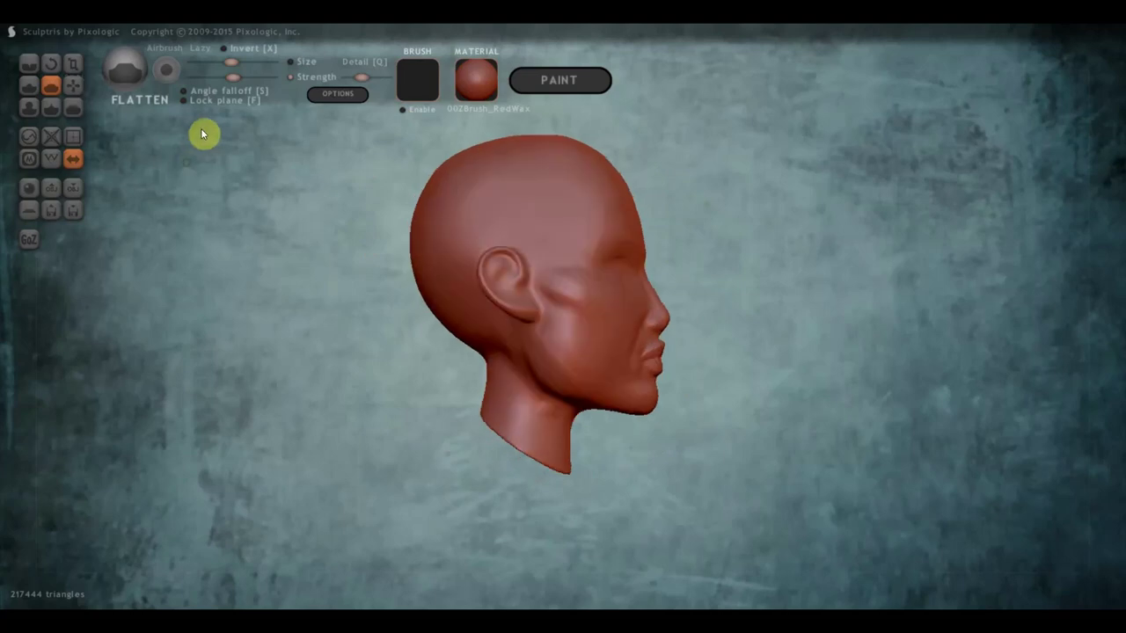
- Carve a crease line along the temple, then review the head from the front and below
left_click(37, 70)
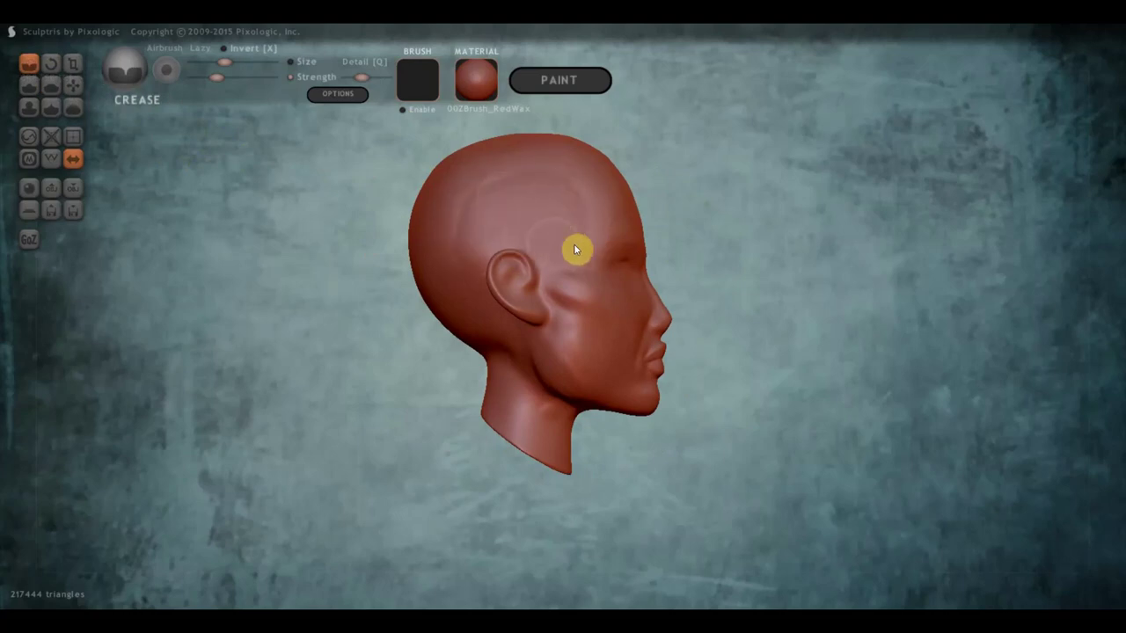
mouse_move(586, 237)
right_mouse_down()
mouse_move(395, 269)
mouse_move(400, 260)
right_mouse_up()
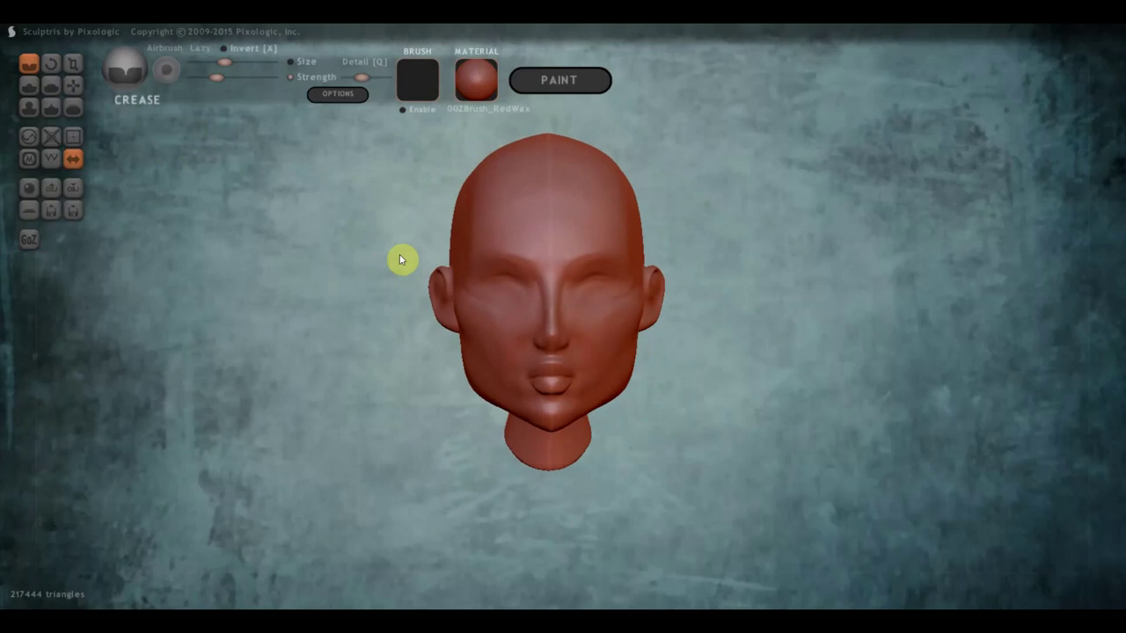
mouse_move(475, 271)
right_mouse_down()
mouse_move(475, 259)
mouse_move(495, 289)
mouse_move(502, 179)
mouse_move(518, 322)
mouse_move(586, 319)
mouse_move(583, 304)
mouse_move(695, 306)
mouse_move(575, 337)
right_mouse_up()
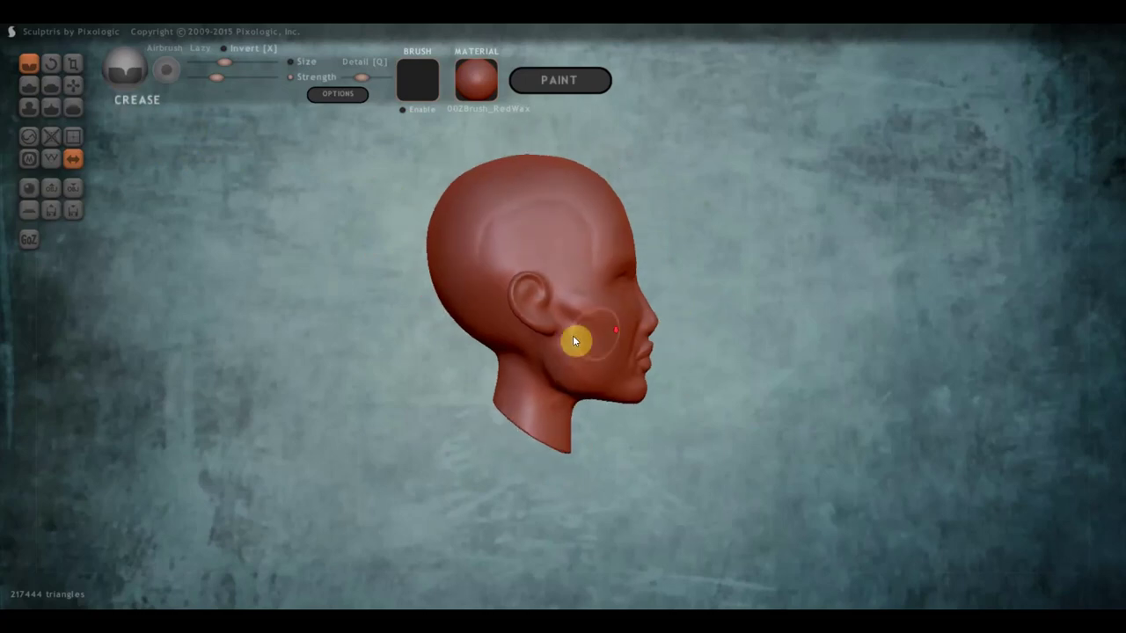
left_click(73, 85)
- Zoom in and pull the back of the skull and the nape into a rounder shape
scroll(493, 374, "up", 3)
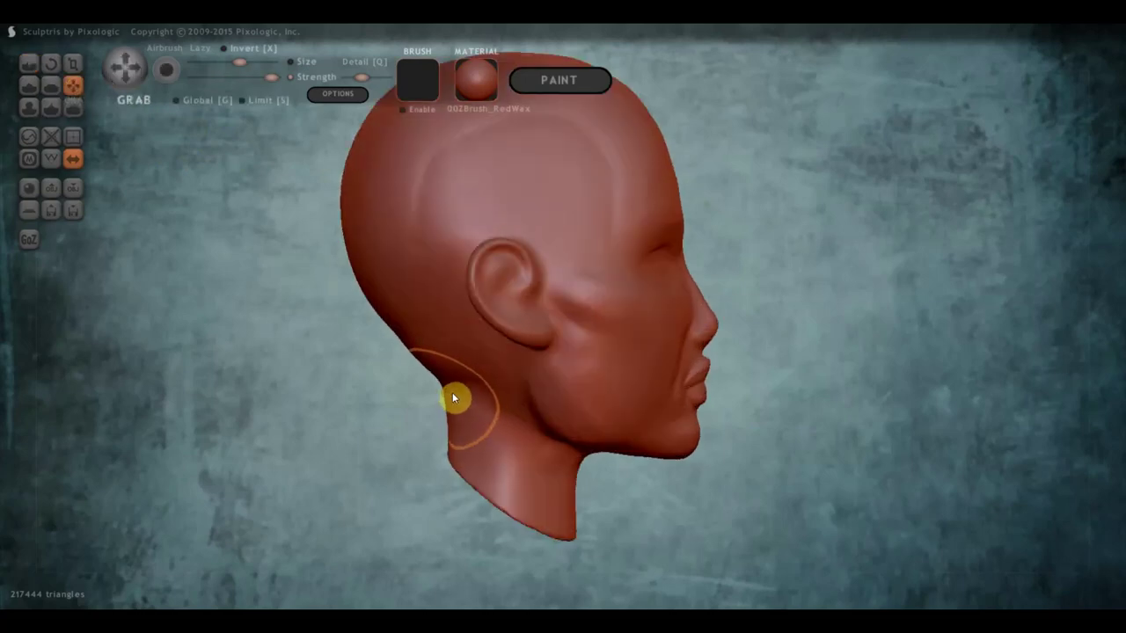
scroll(407, 316, "down", 2)
scroll(457, 339, "down", 2)
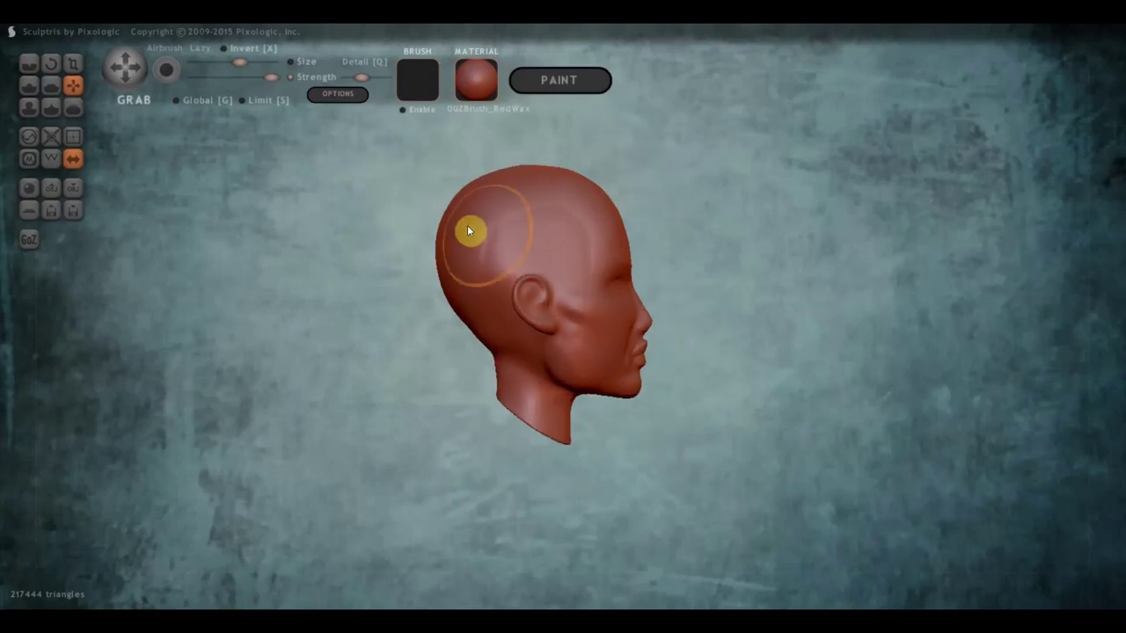
scroll(470, 224, "down", 1)
scroll(564, 194, "up", 1)
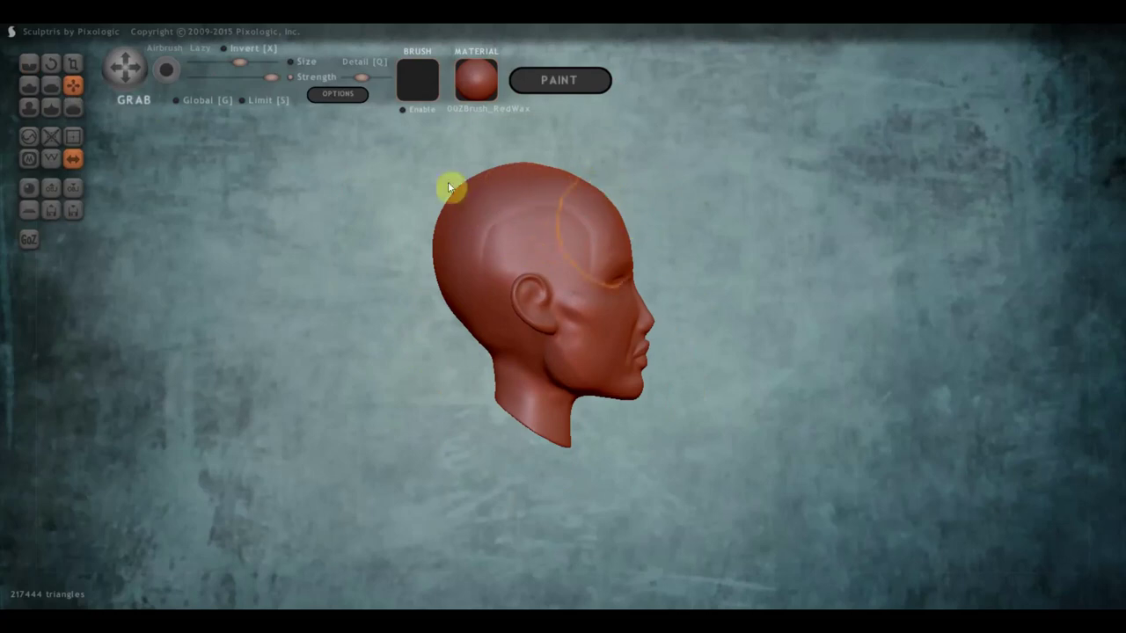
left_click(34, 62)
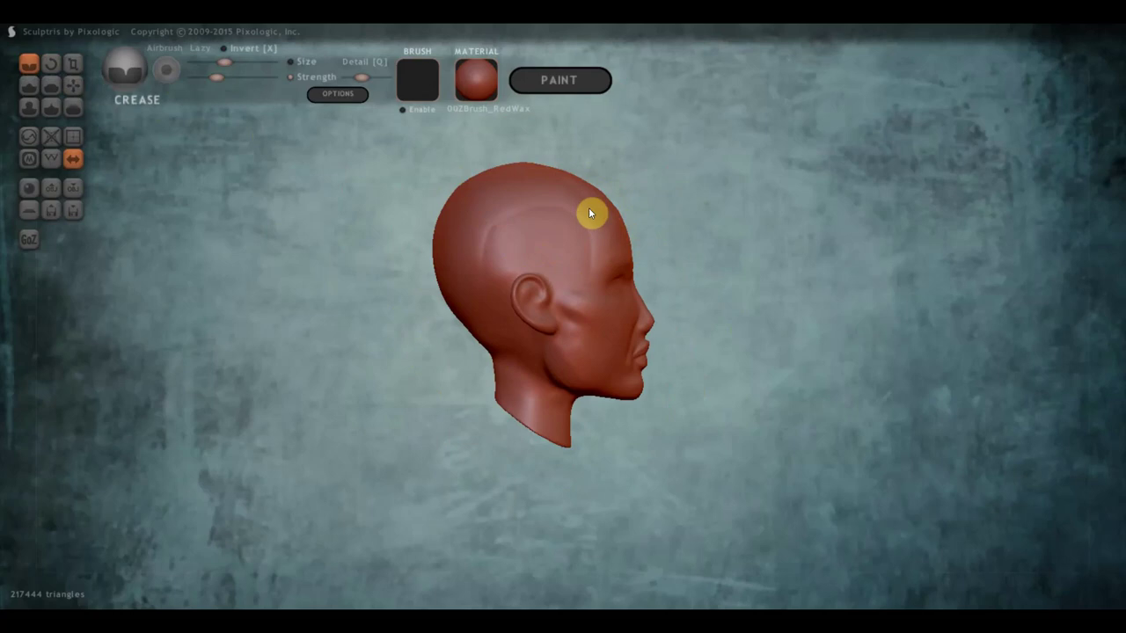
- Orbit to check the skull from above, return to the front view and zoom in
left_click_drag(802, 269, 645, 302)
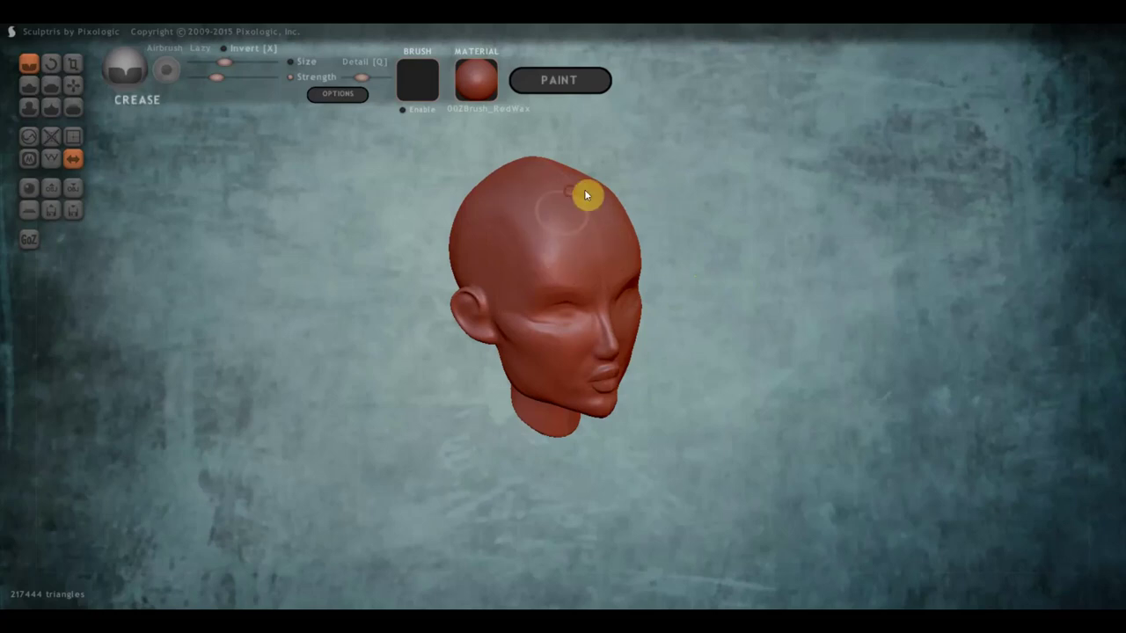
mouse_move(586, 193)
right_mouse_down()
mouse_move(608, 279)
mouse_move(564, 249)
mouse_move(553, 260)
right_mouse_up()
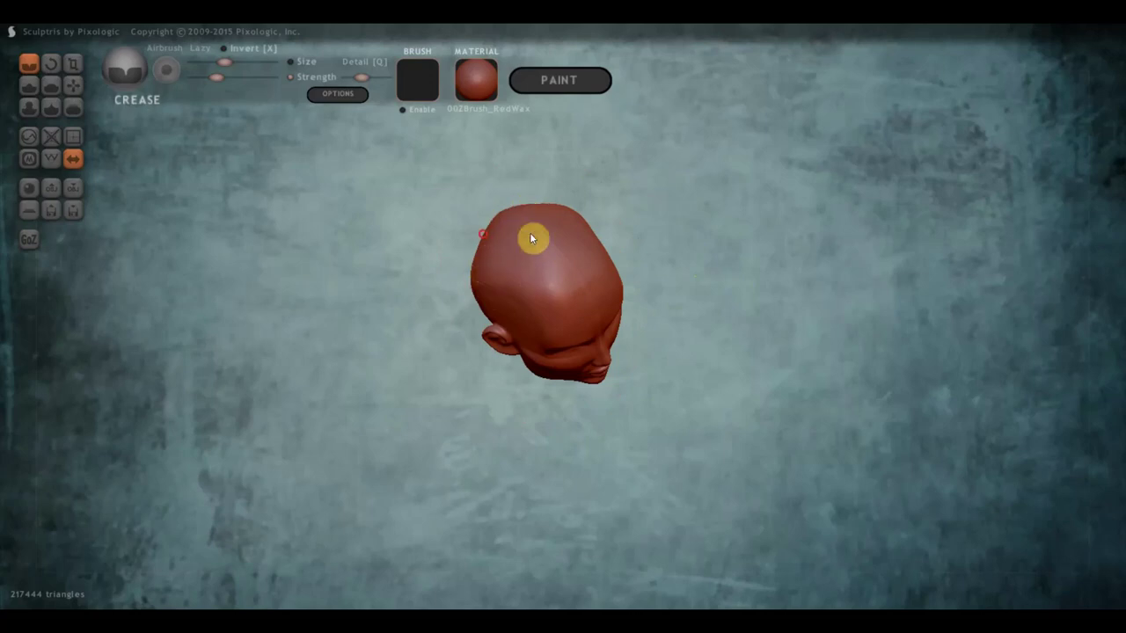
left_click_drag(646, 284, 542, 185)
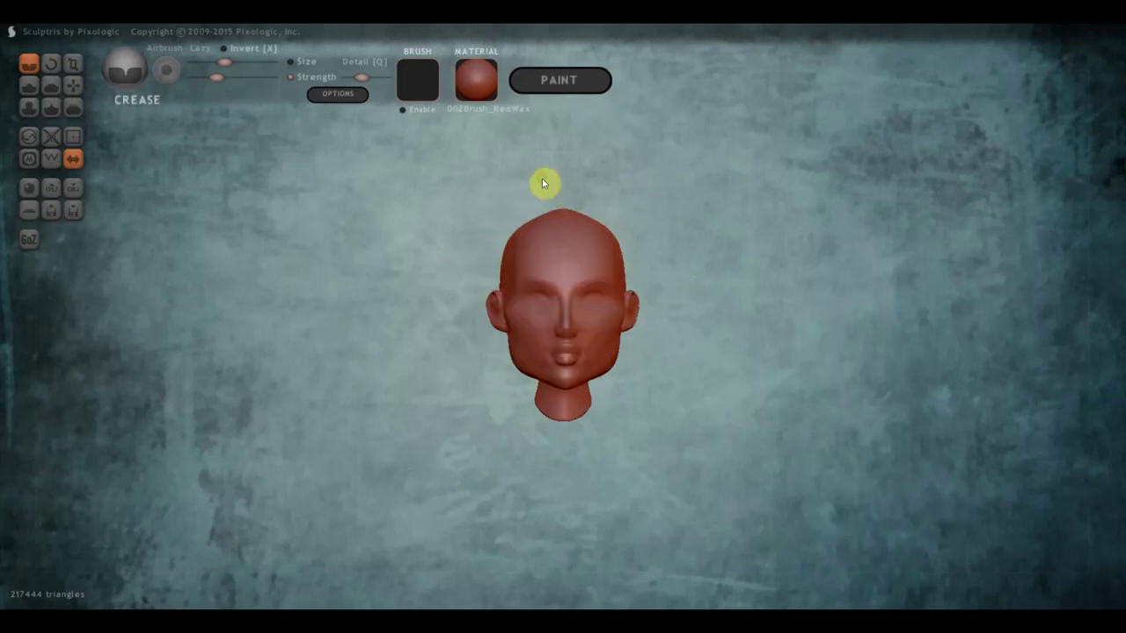
scroll(563, 211, "up", 2)
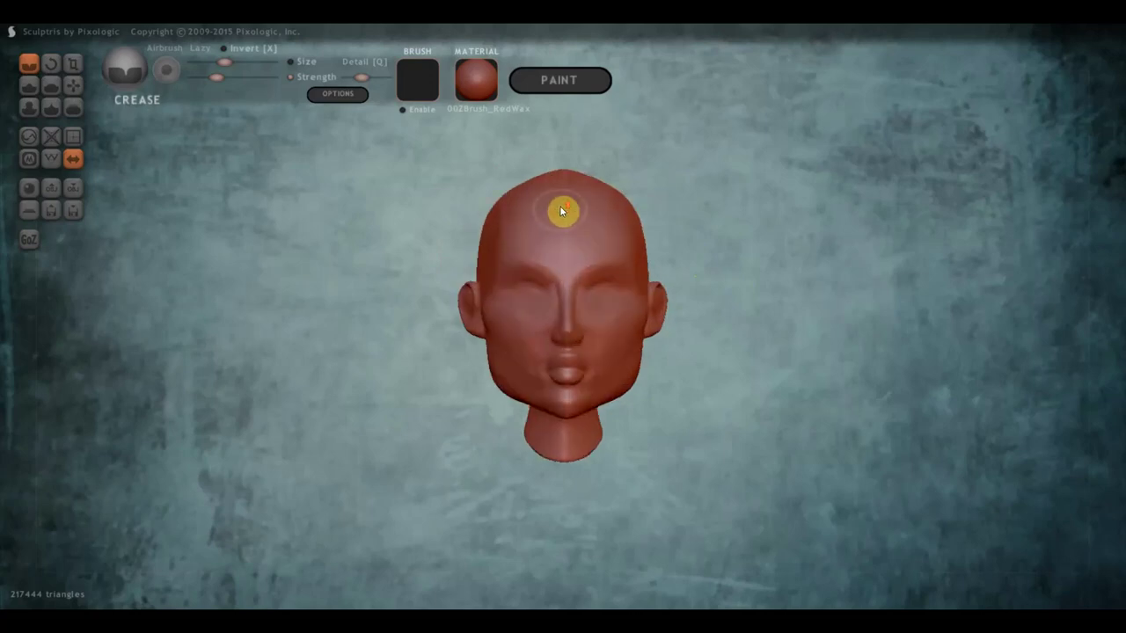
left_click(73, 85)
- Make the Grab brush slightly smaller and orbit the head through top, front and side views
mouse_move(553, 182)
right_mouse_down()
mouse_move(564, 275)
mouse_move(575, 194)
right_mouse_up()
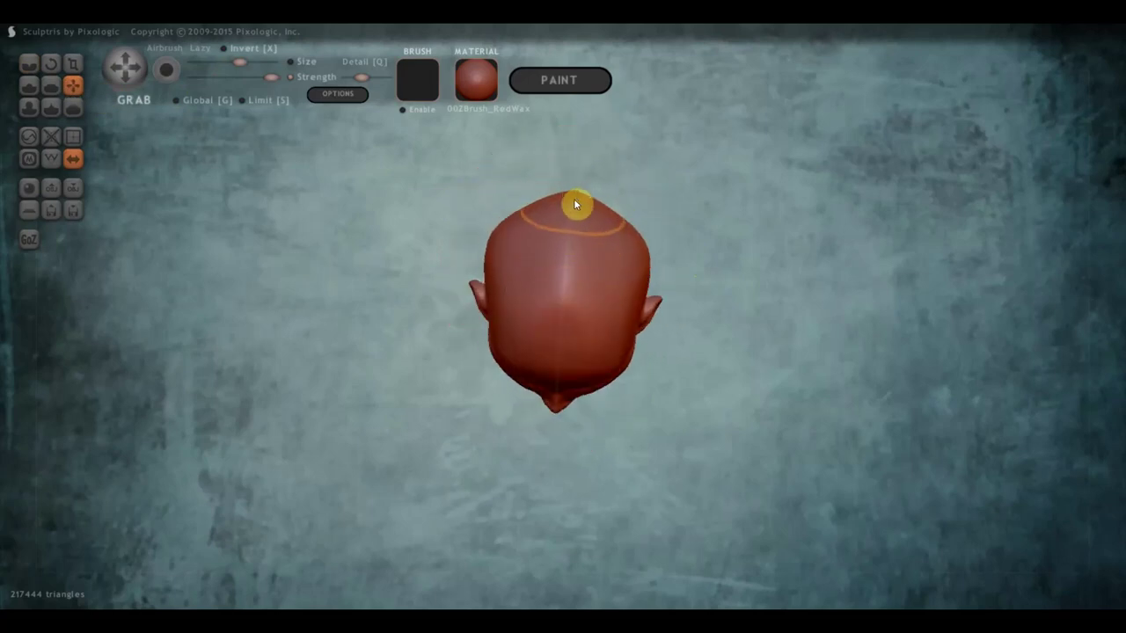
scroll(519, 207, "up", 1)
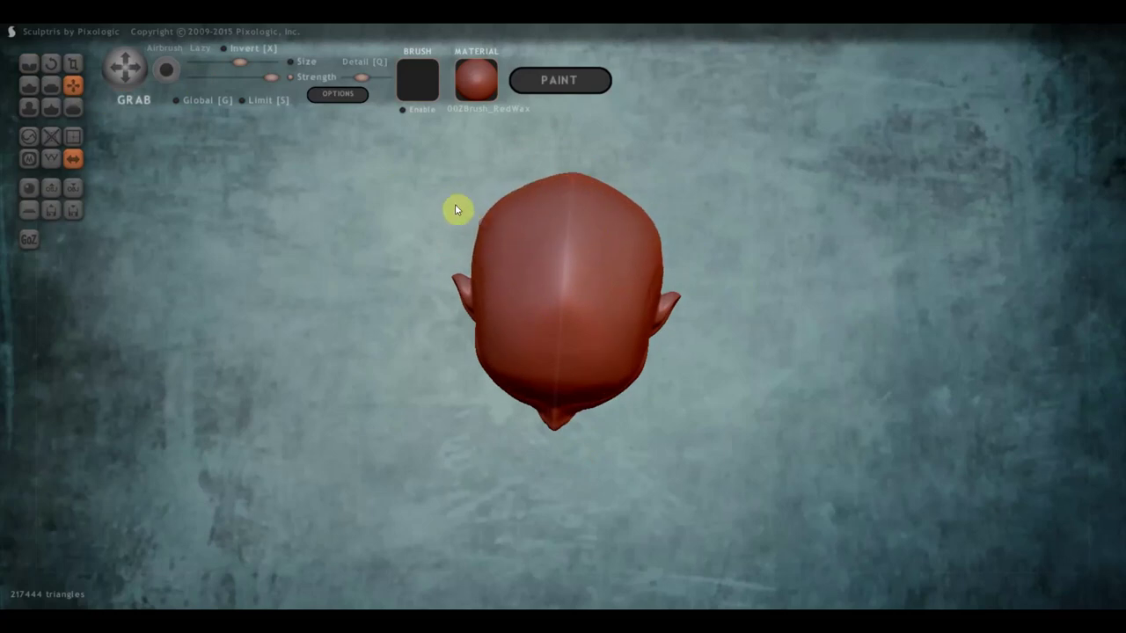
left_click_drag(240, 63, 228, 63)
mouse_move(581, 241)
right_mouse_down()
mouse_move(538, 165)
mouse_move(372, 131)
right_mouse_up()
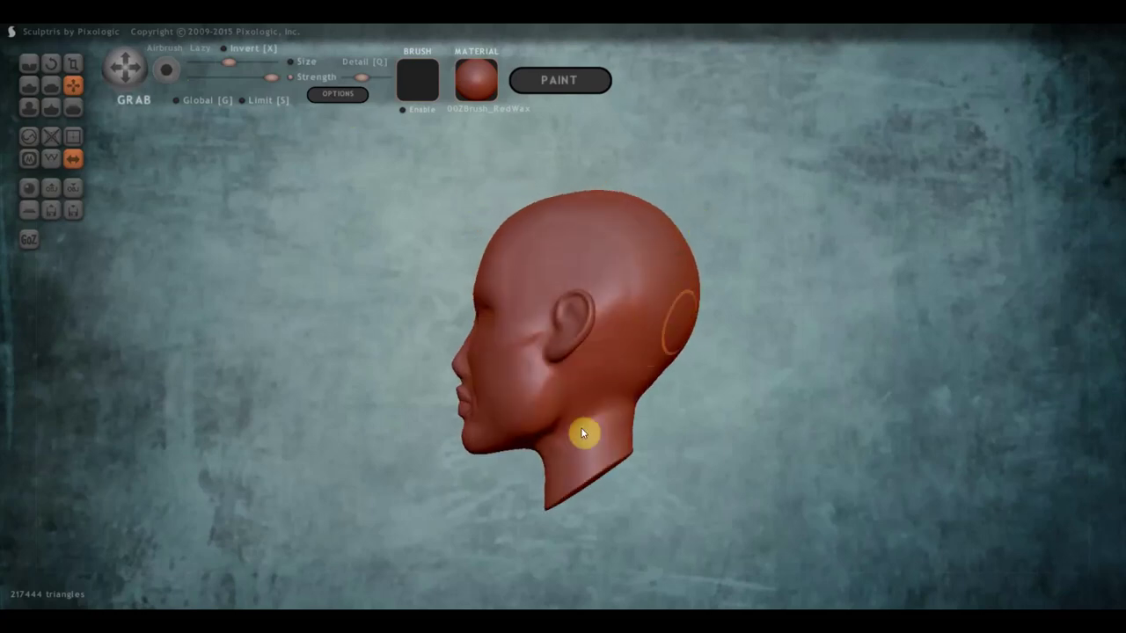
mouse_move(655, 381)
right_mouse_down()
mouse_move(773, 398)
mouse_move(718, 374)
right_mouse_up()
scroll(609, 481, "up", 2)
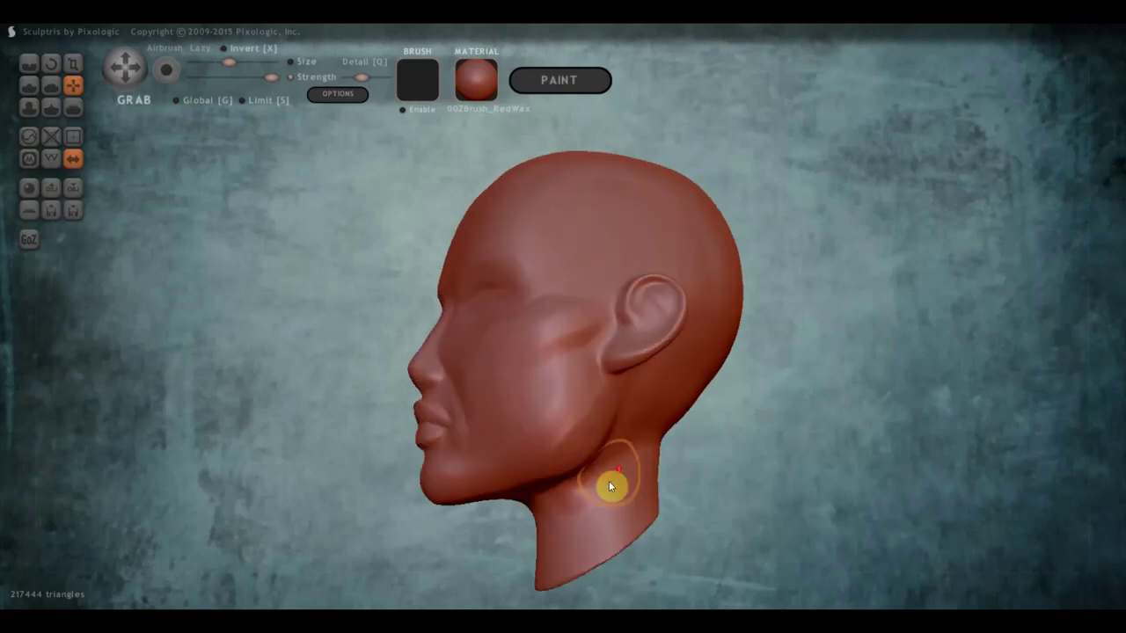
mouse_move(563, 513)
right_mouse_down()
mouse_move(613, 525)
mouse_move(384, 533)
mouse_move(618, 455)
mouse_move(572, 463)
mouse_move(538, 452)
right_mouse_up()
scroll(540, 380, "down", 2)
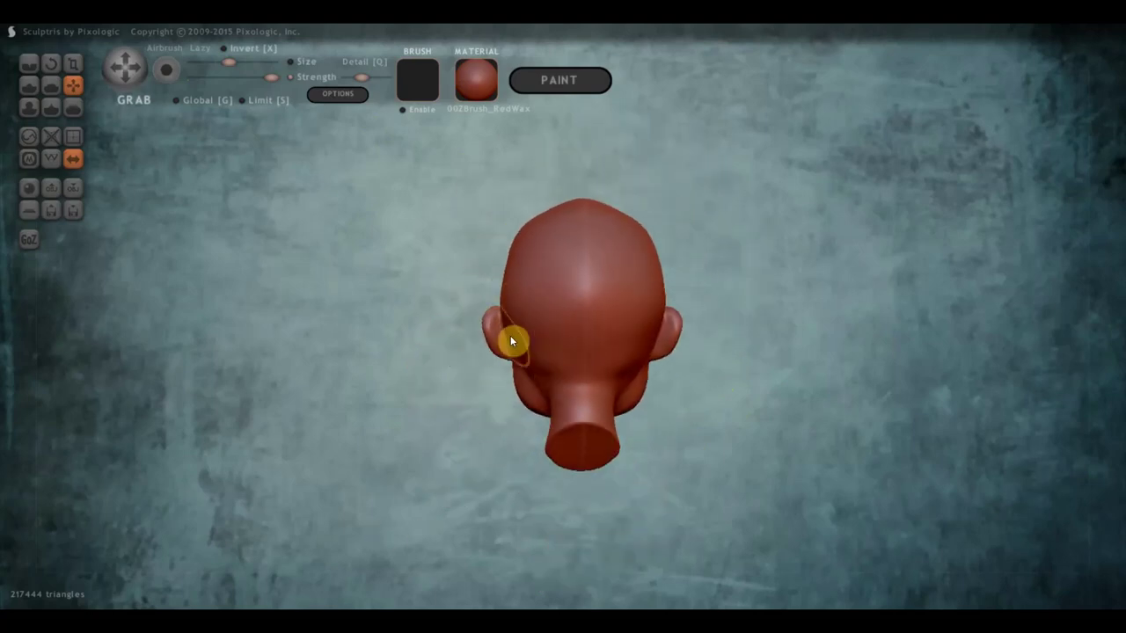
scroll(538, 352, "up", 2)
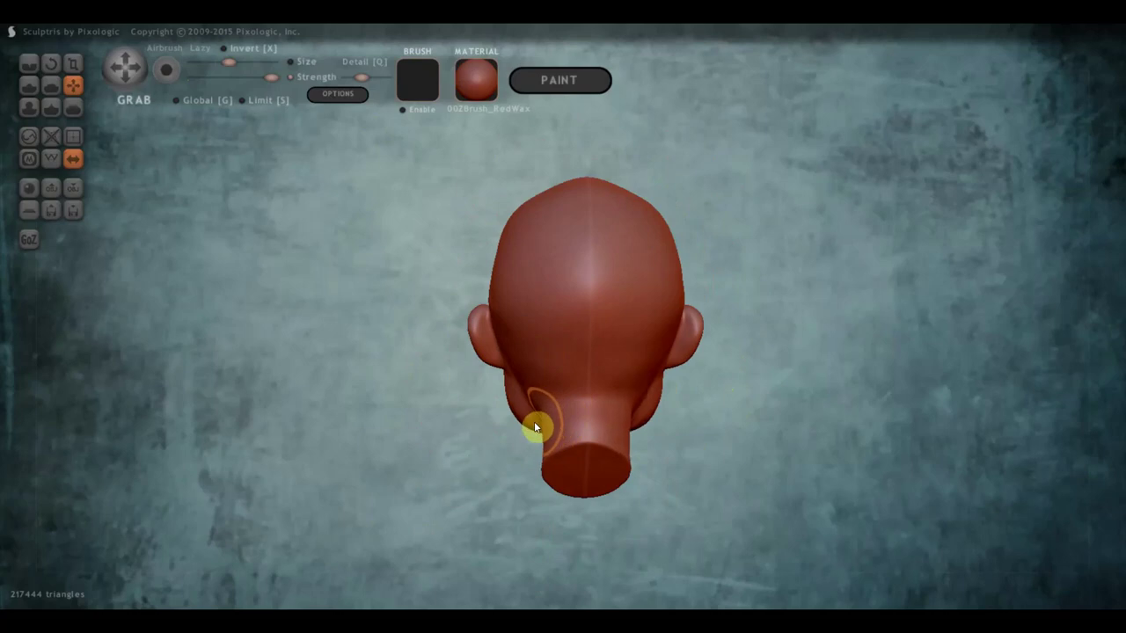
- From behind, enlarge the brush and push the skull beside the ears inward symmetrically
right_click_drag(507, 345, 508, 347, "shift")
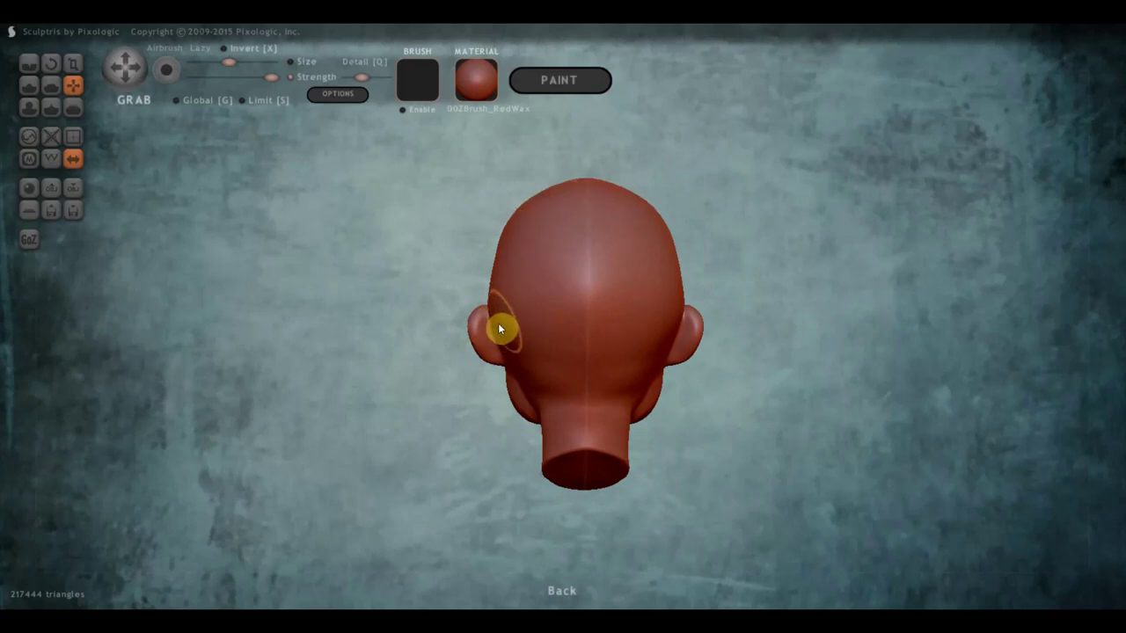
left_click_drag(227, 70, 234, 64)
left_click_drag(492, 311, 499, 312)
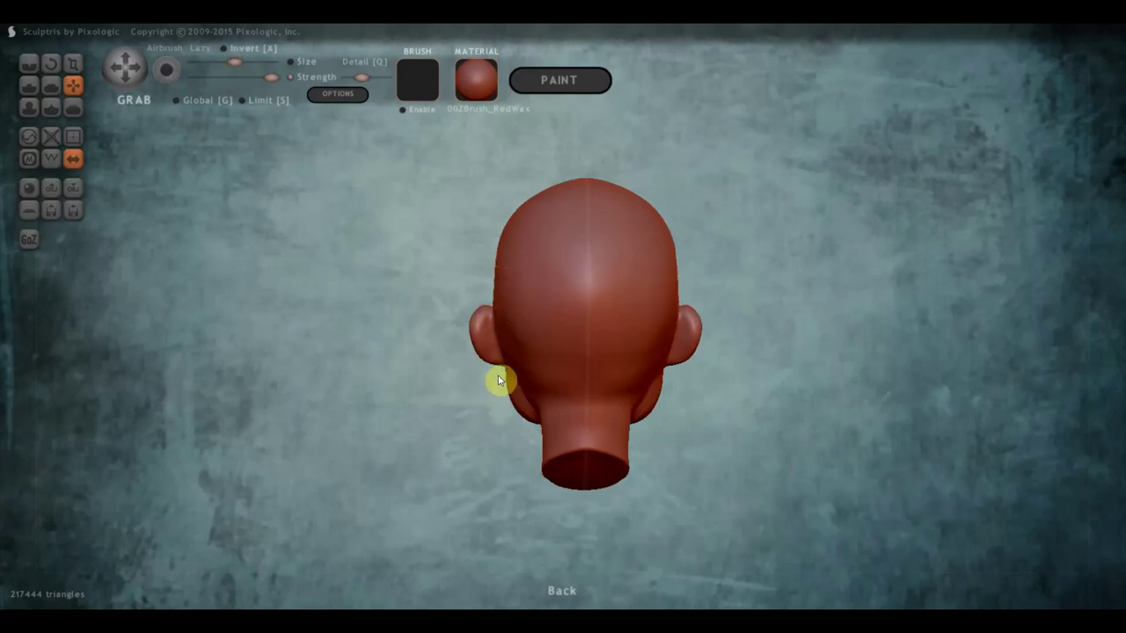
scroll(521, 391, "up", 2)
mouse_move(521, 392)
left_mouse_down()
mouse_move(851, 395)
mouse_move(706, 382)
mouse_move(752, 378)
left_mouse_up()
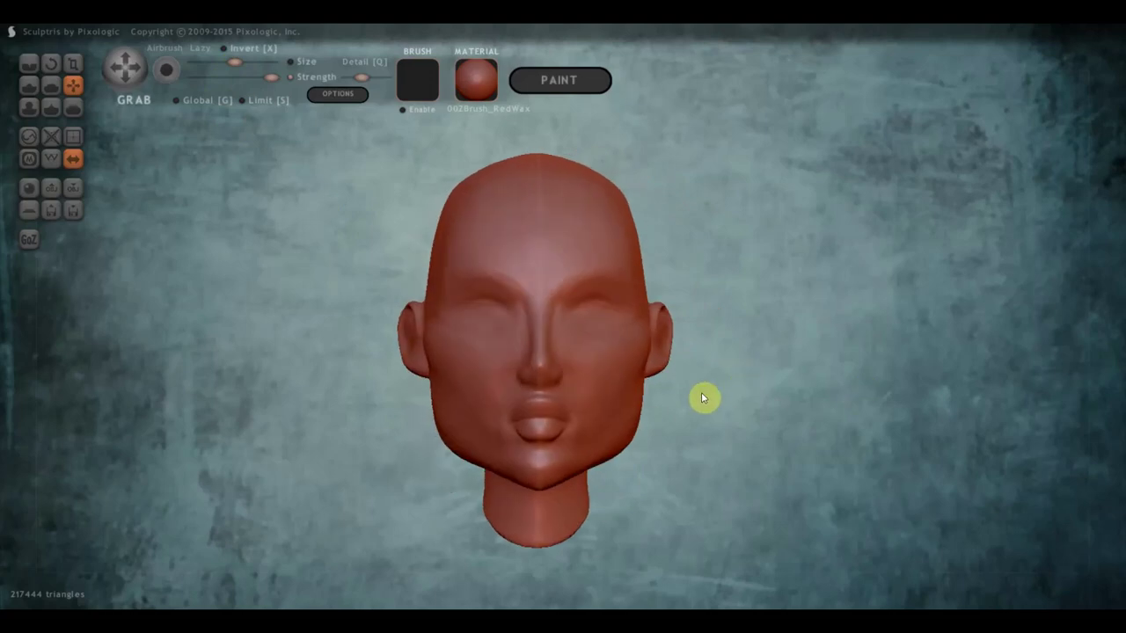
- From the back view, Grab the ear slightly outward from the head with symmetry
mouse_move(645, 300)
left_mouse_down()
mouse_move(603, 360)
mouse_move(621, 375)
mouse_move(634, 319)
mouse_move(698, 319)
mouse_move(727, 270)
mouse_move(739, 268)
left_mouse_up()
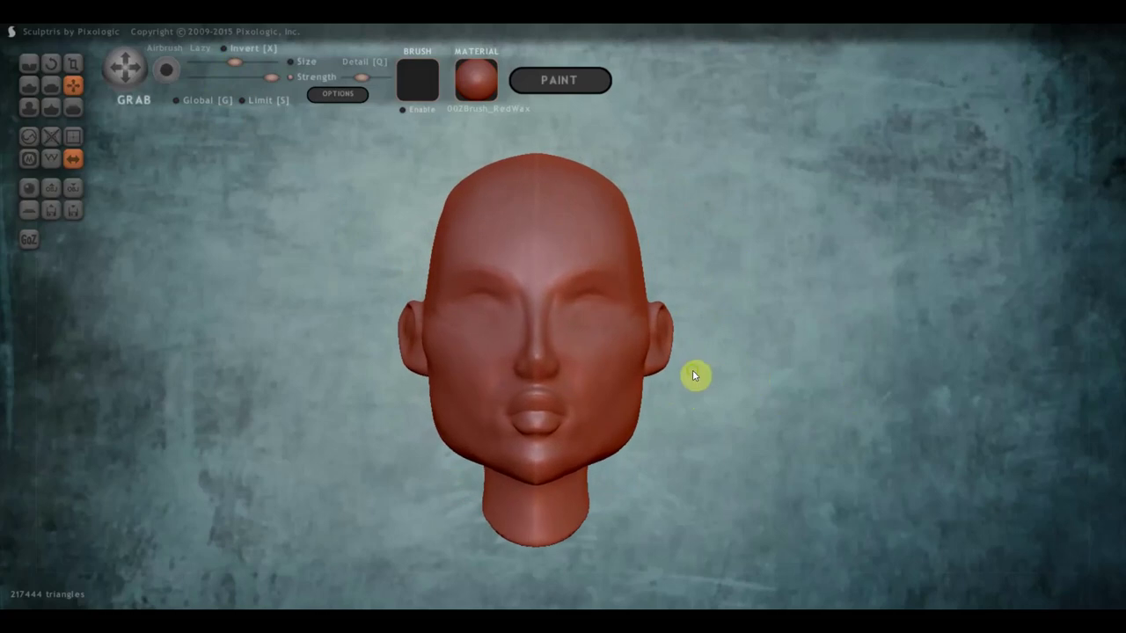
left_click_drag(696, 375, 273, 387)
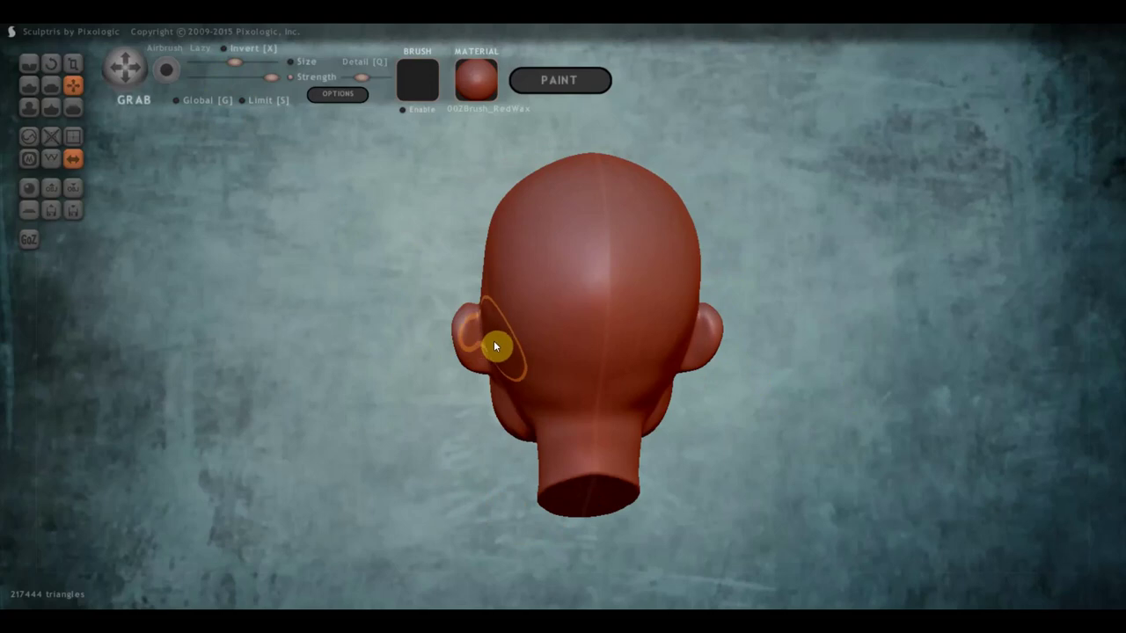
left_click_drag(495, 343, 487, 342)
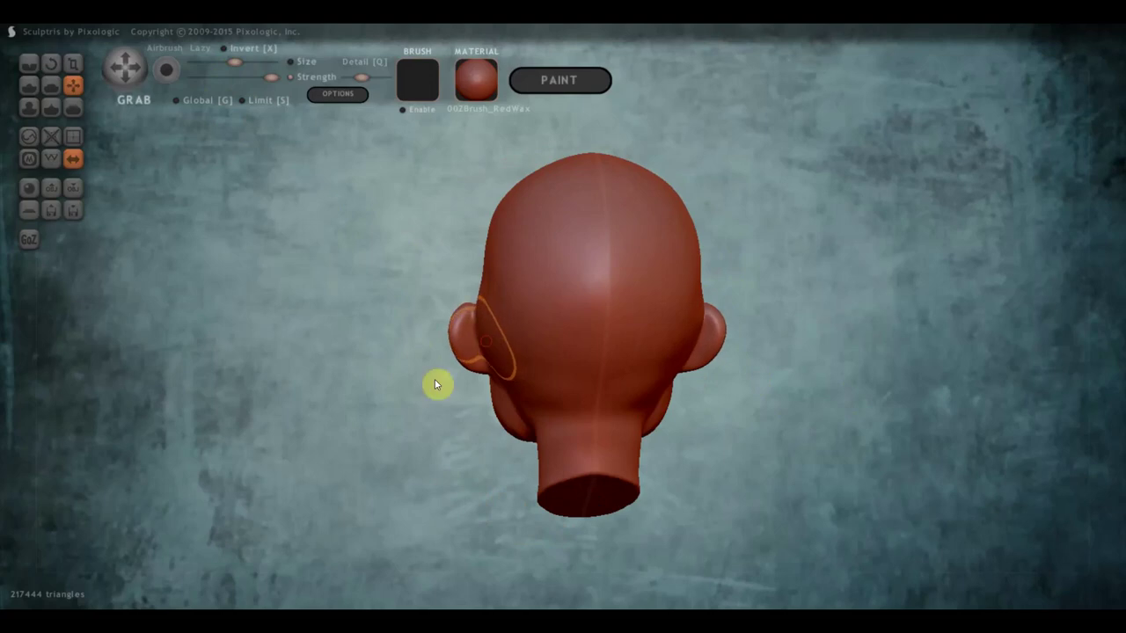
- Orbit through rear, side and left-facing profiles to check the pulled-out ears
mouse_move(464, 405)
left_mouse_down()
mouse_move(784, 379)
mouse_move(839, 394)
left_mouse_up()
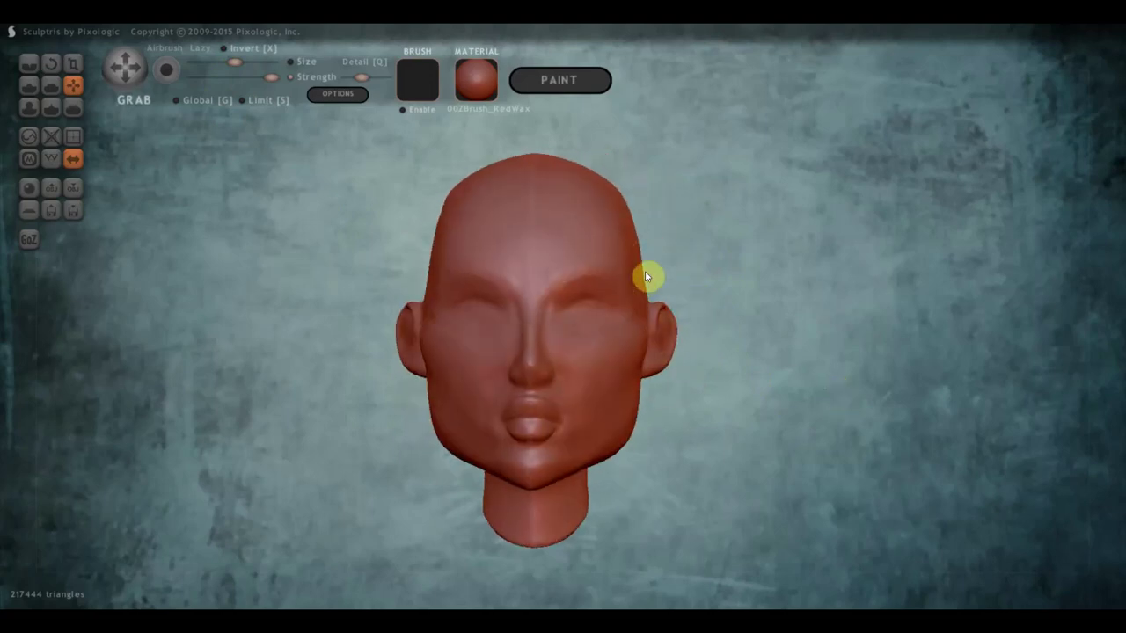
left_click_drag(649, 276, 639, 254)
mouse_move(677, 351)
left_mouse_down()
mouse_move(687, 362)
mouse_move(356, 378)
left_mouse_up()
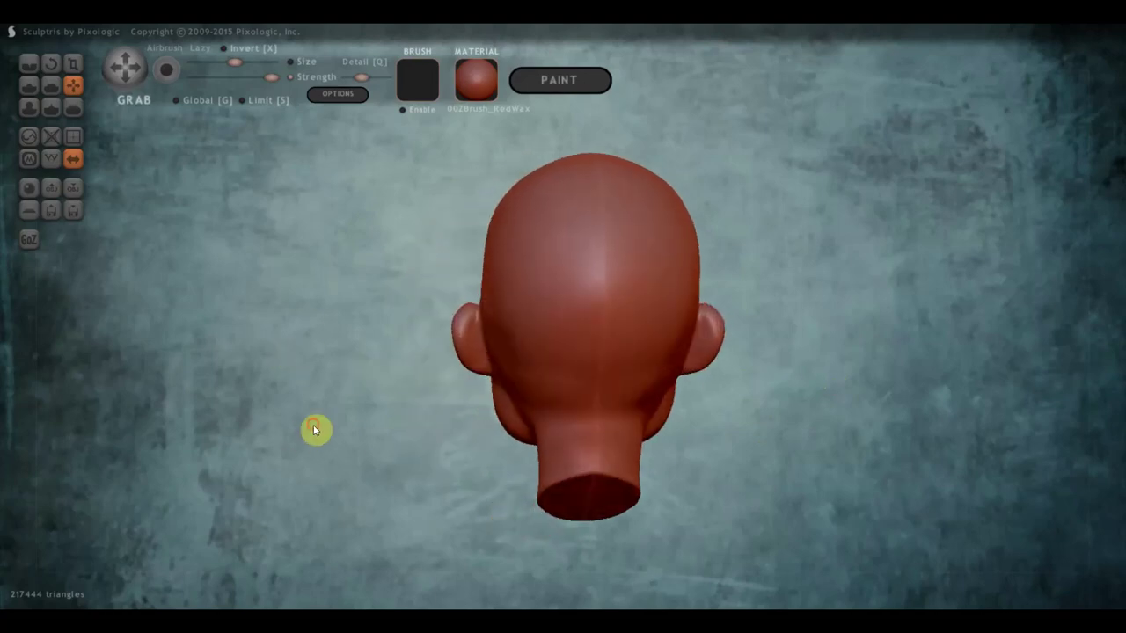
left_click_drag(314, 430, 741, 422)
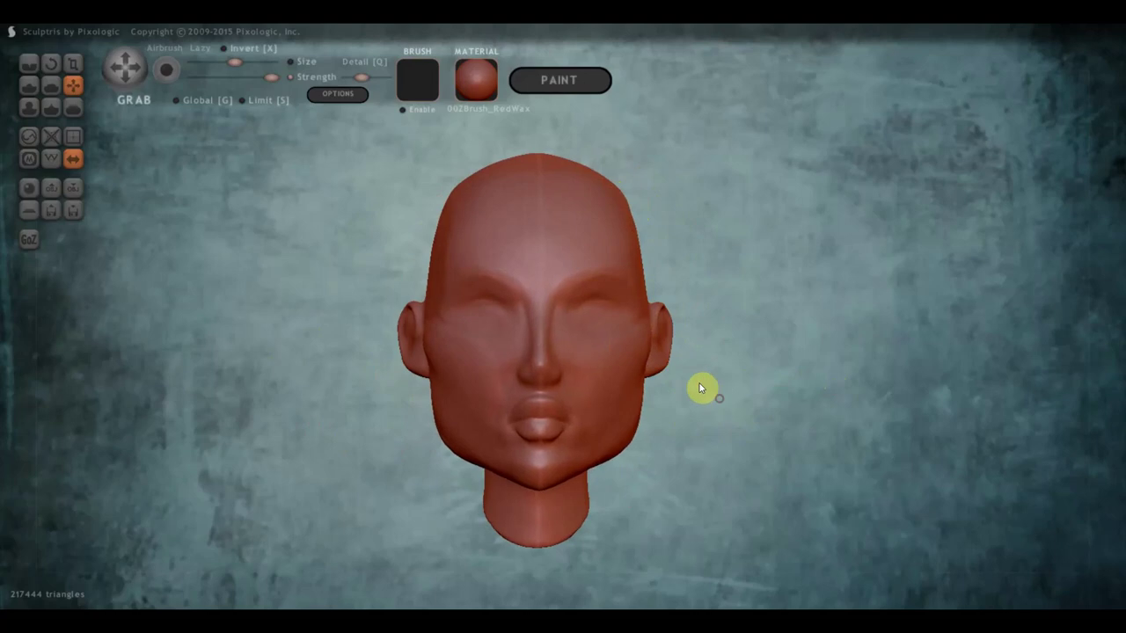
left_click_drag(711, 379, 701, 379)
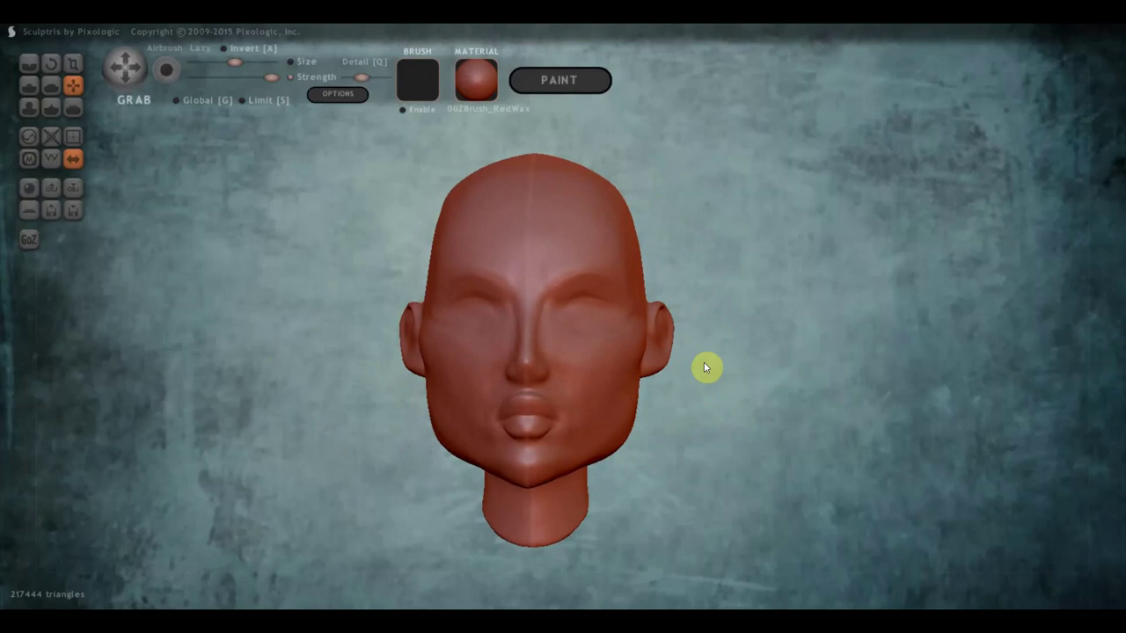
left_click_drag(730, 355, 566, 367)
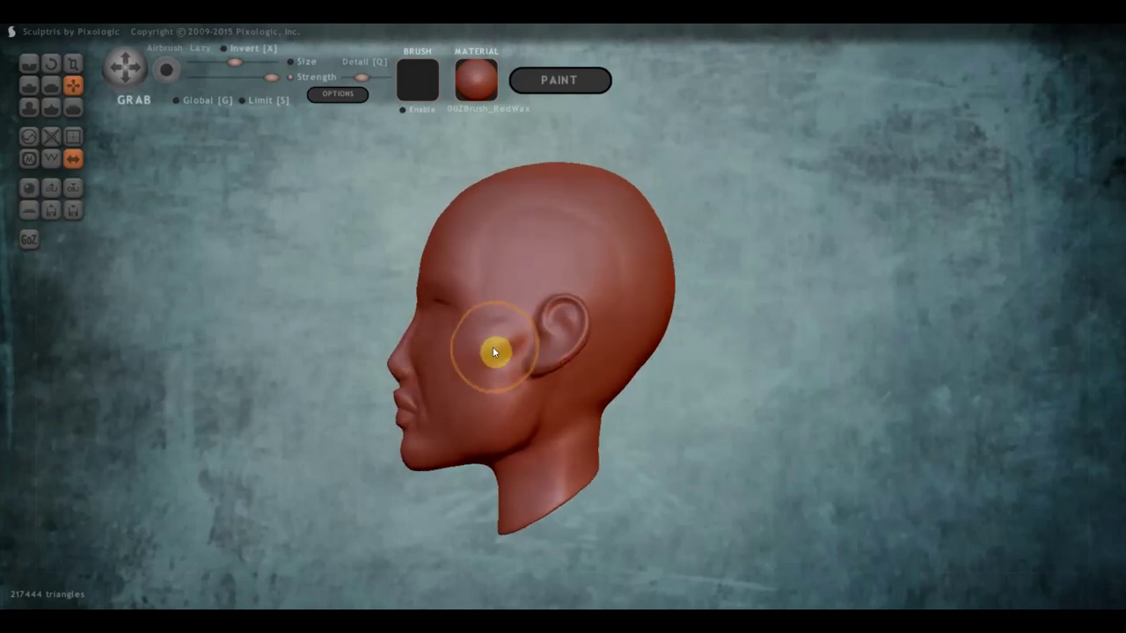
scroll(497, 350, "up", 3)
scroll(526, 350, "up", 3)
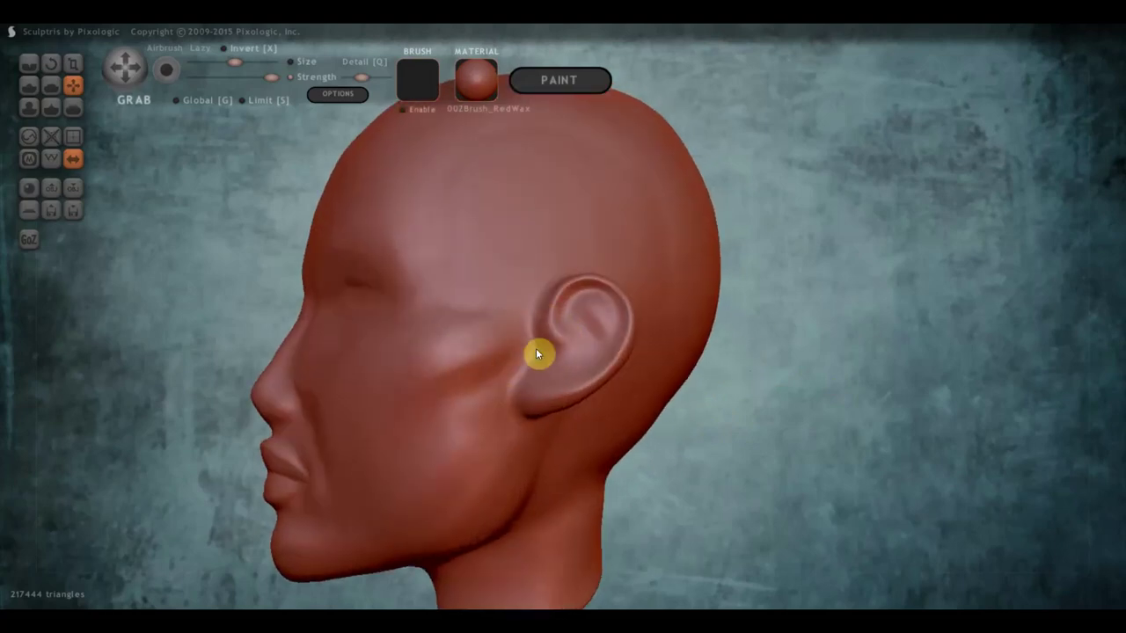
- Select the Draw brush and turn the head to a three-quarter front view
left_click(31, 90)
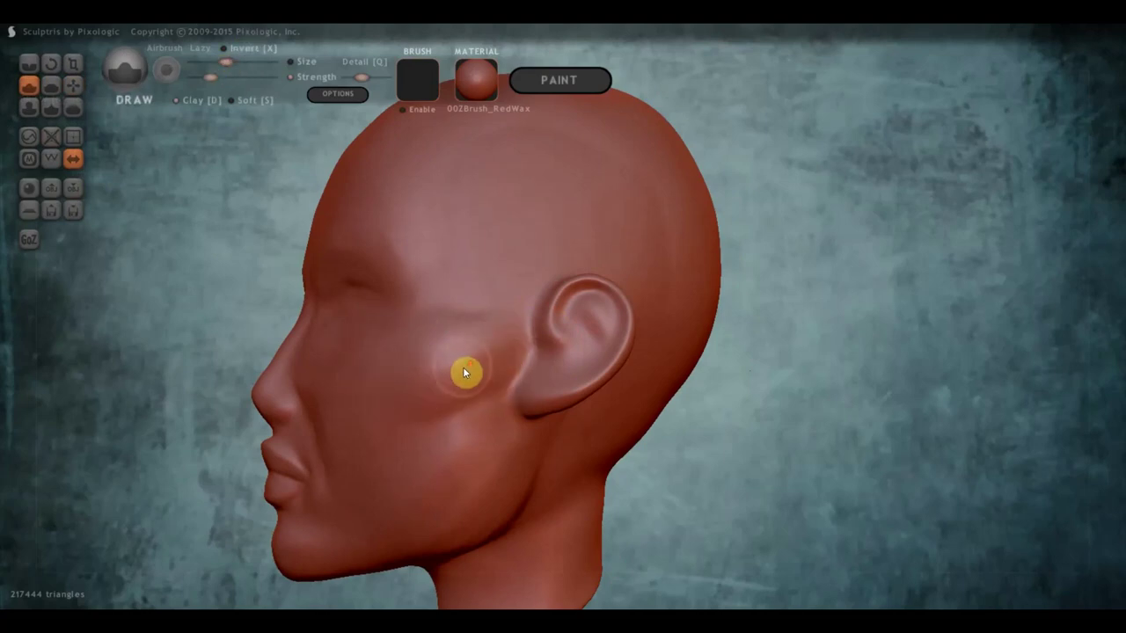
scroll(504, 375, "down", 2)
mouse_move(504, 375)
right_mouse_down()
mouse_move(454, 376)
mouse_move(510, 352)
right_mouse_up()
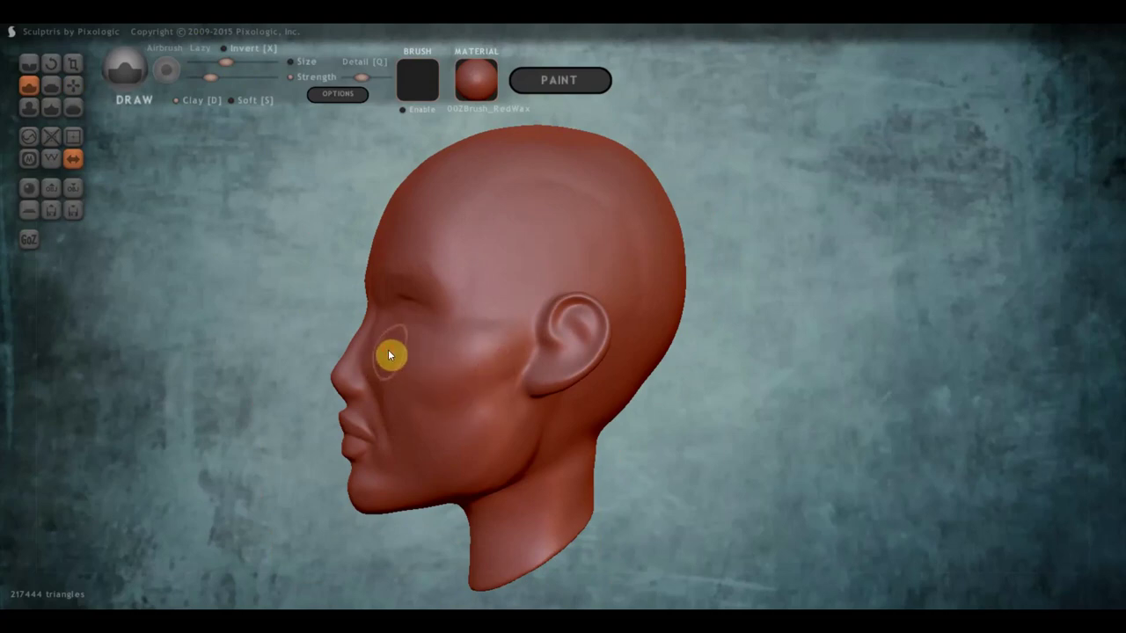
right_click_drag(449, 373, 545, 384)
scroll(396, 373, "up", 3)
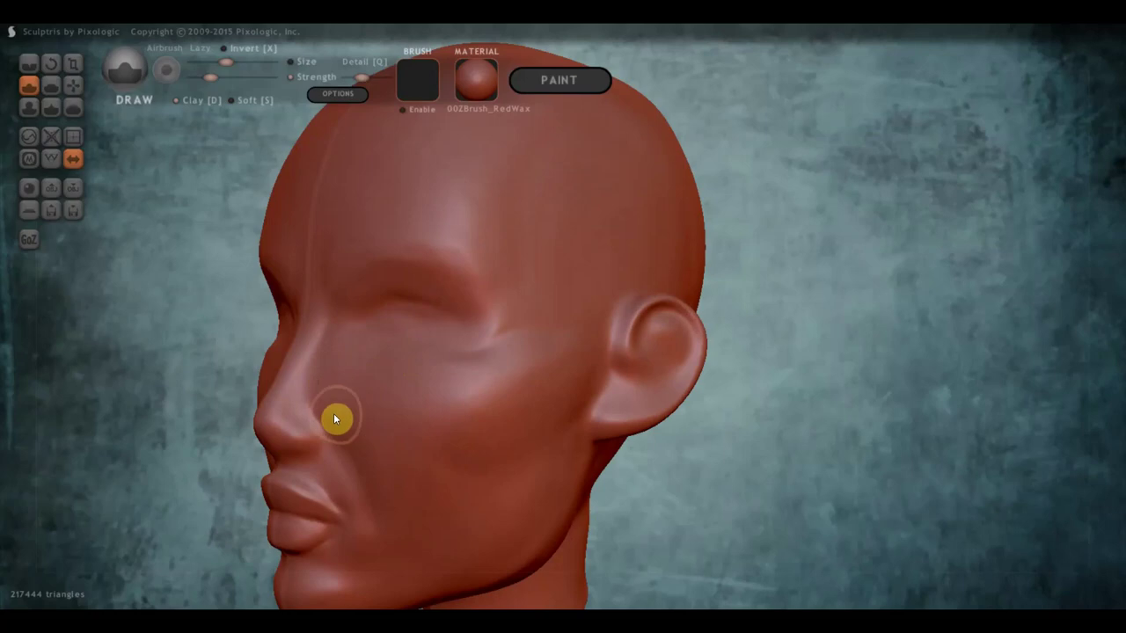
- Zoom and rotate around the lower cheeks beside the mouth from several angles
mouse_move(378, 476)
right_mouse_down()
mouse_move(349, 450)
mouse_move(498, 435)
right_mouse_up()
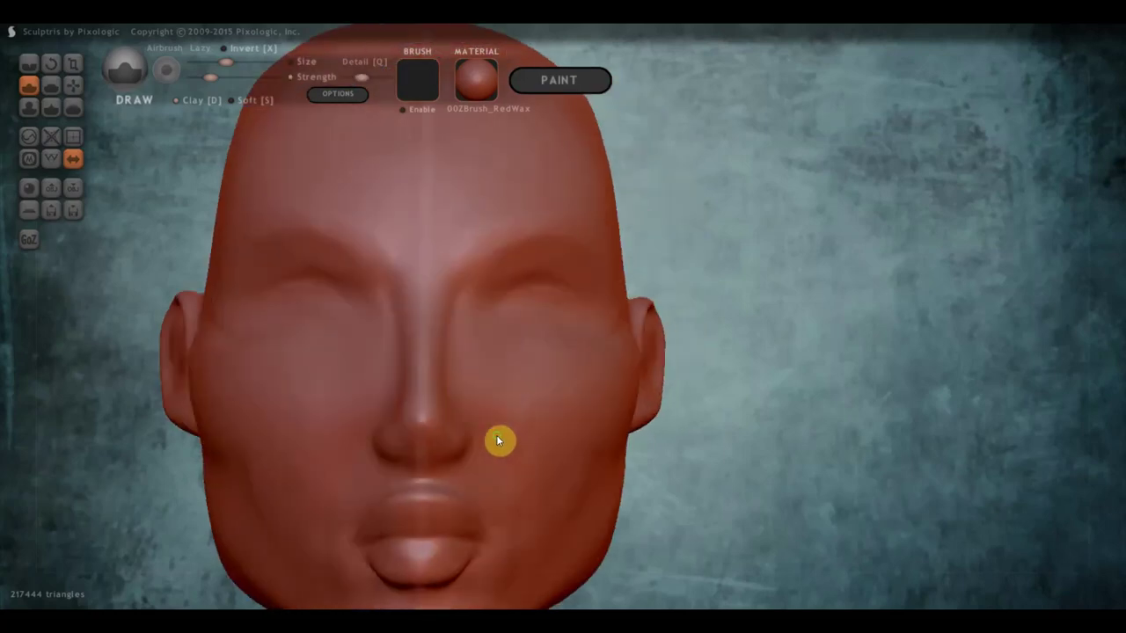
scroll(528, 439, "down", 3)
right_click_drag(621, 442, 611, 433)
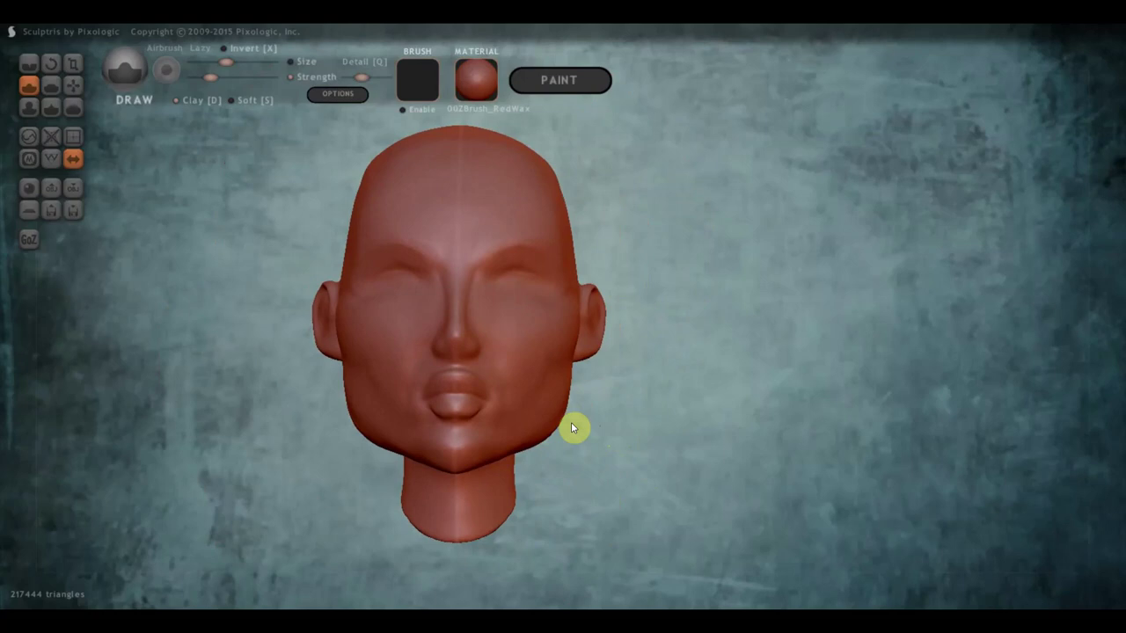
scroll(548, 342, "up", 2)
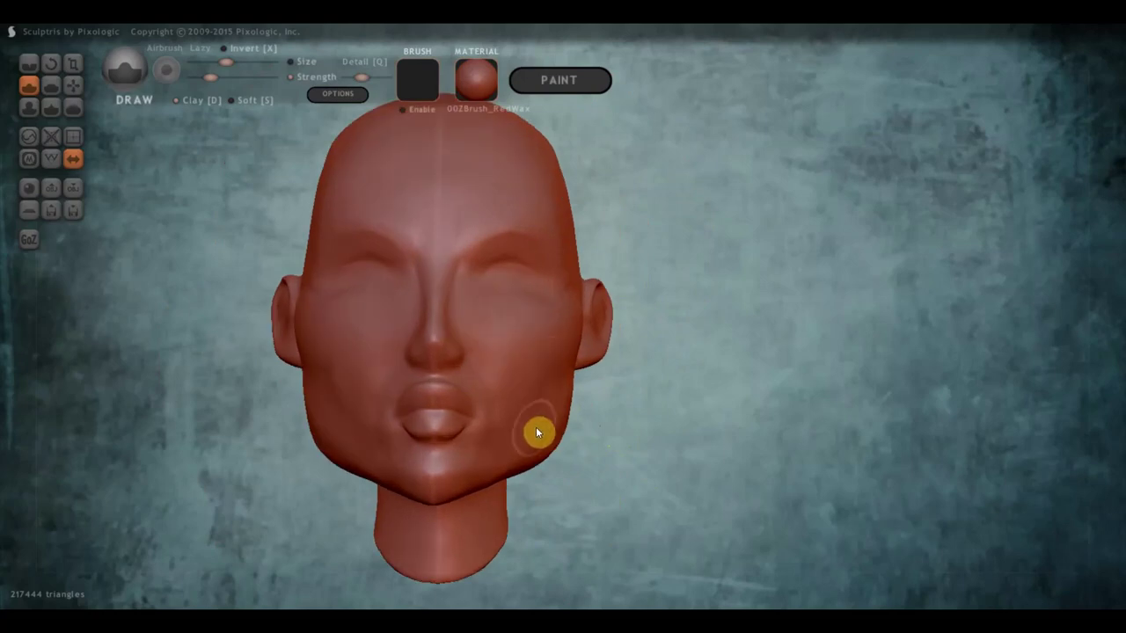
mouse_move(538, 431)
right_mouse_down()
mouse_move(432, 432)
mouse_move(537, 438)
right_mouse_up()
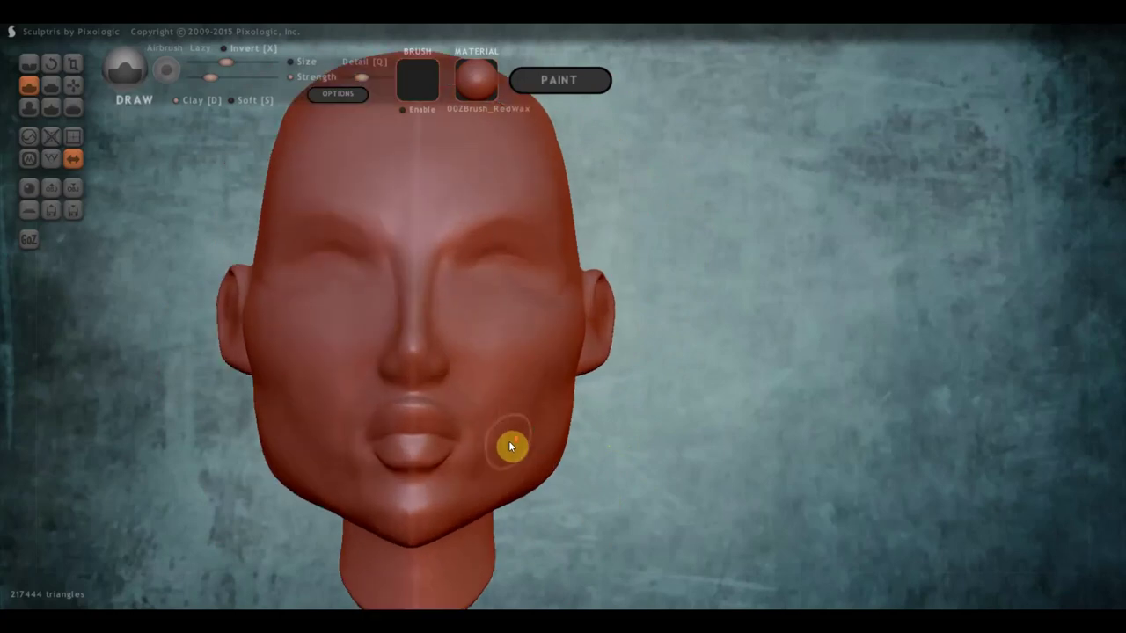
scroll(508, 439, "down", 3)
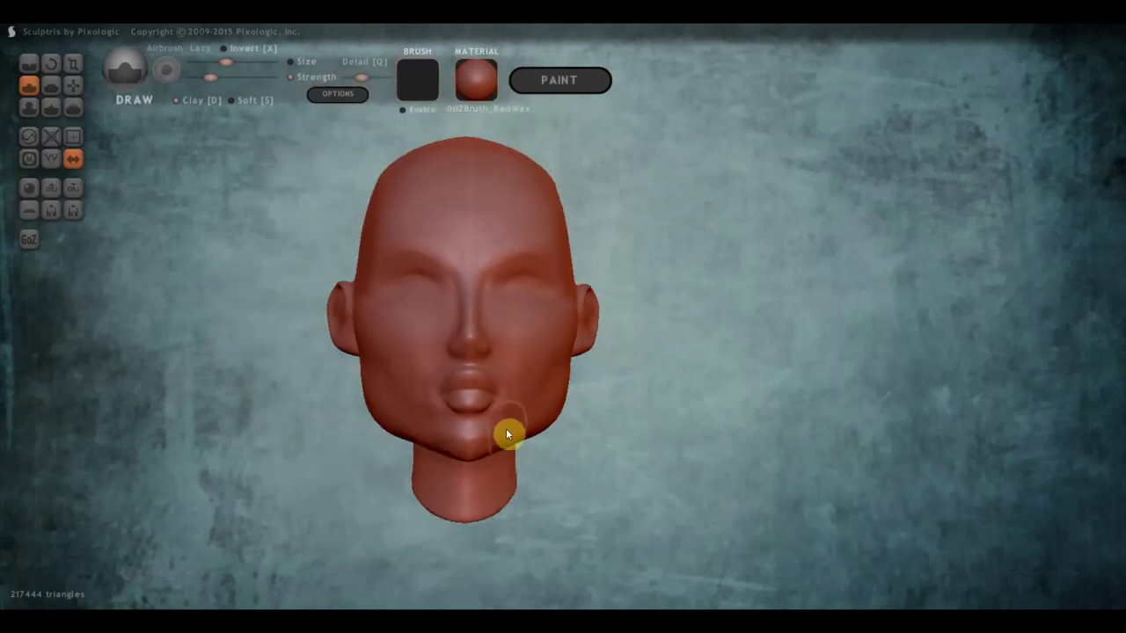
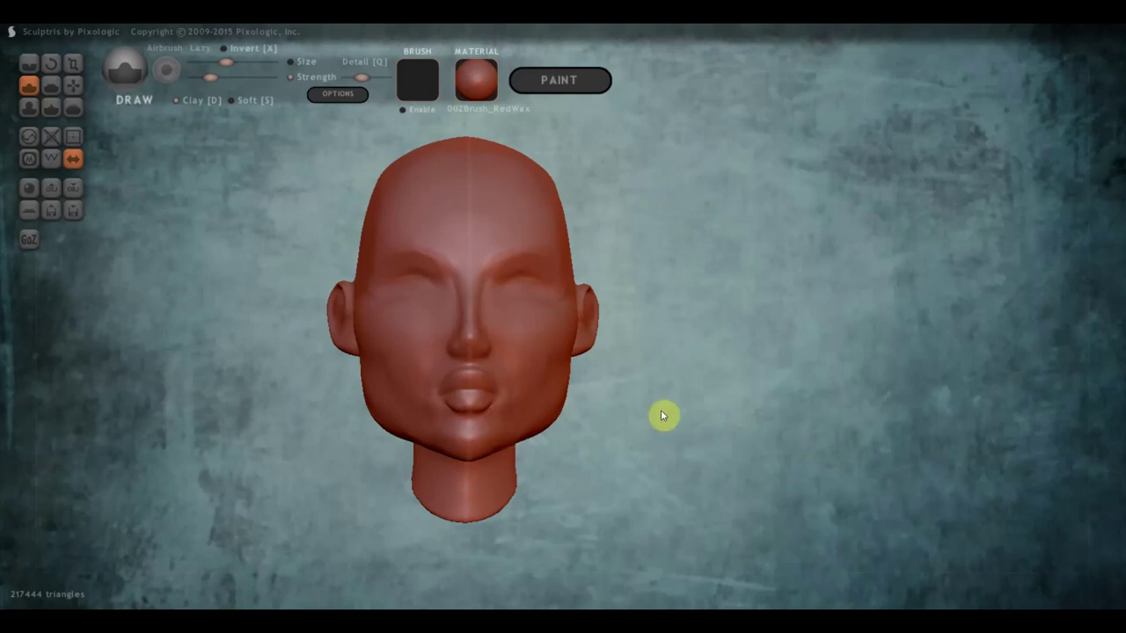
- Switch to the Crease brush and deepen the fold beside the nostril from a front view
left_click_drag(661, 414, 654, 423)
left_click_drag(603, 334, 504, 343)
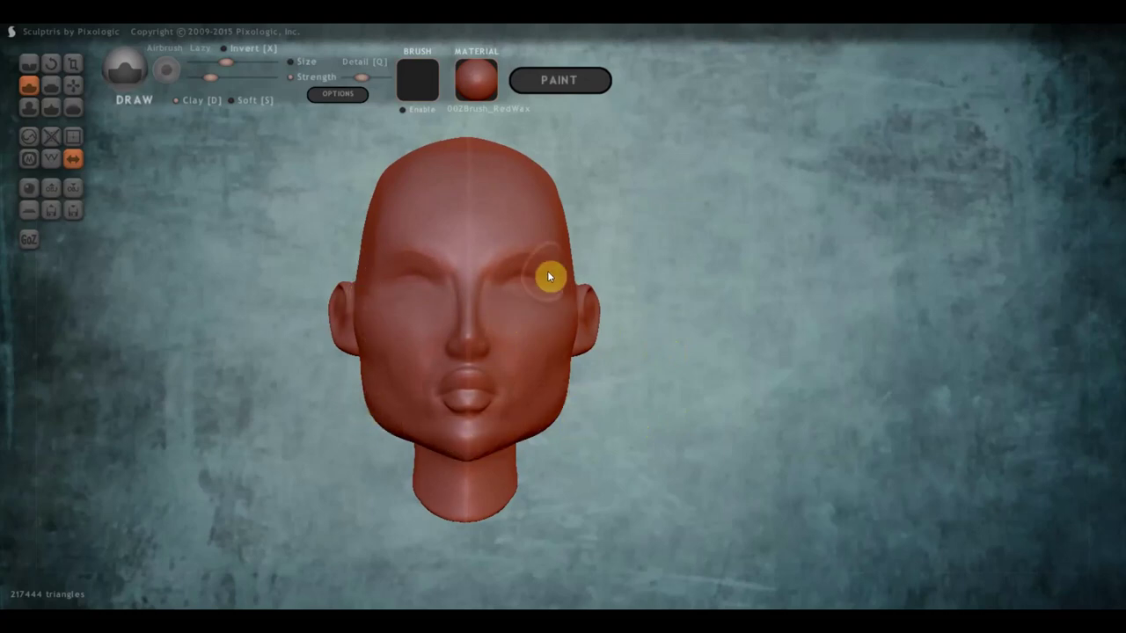
right_click_drag(514, 310, 704, 312)
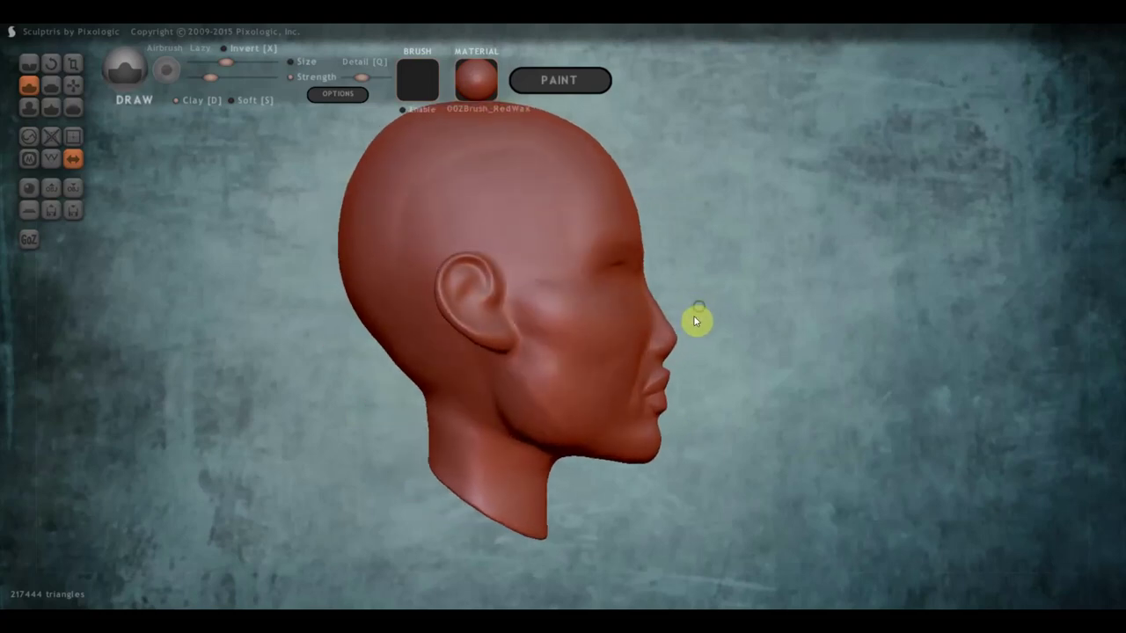
scroll(697, 327, "up", 3)
scroll(686, 343, "up", 2)
right_click_drag(678, 350, 525, 344)
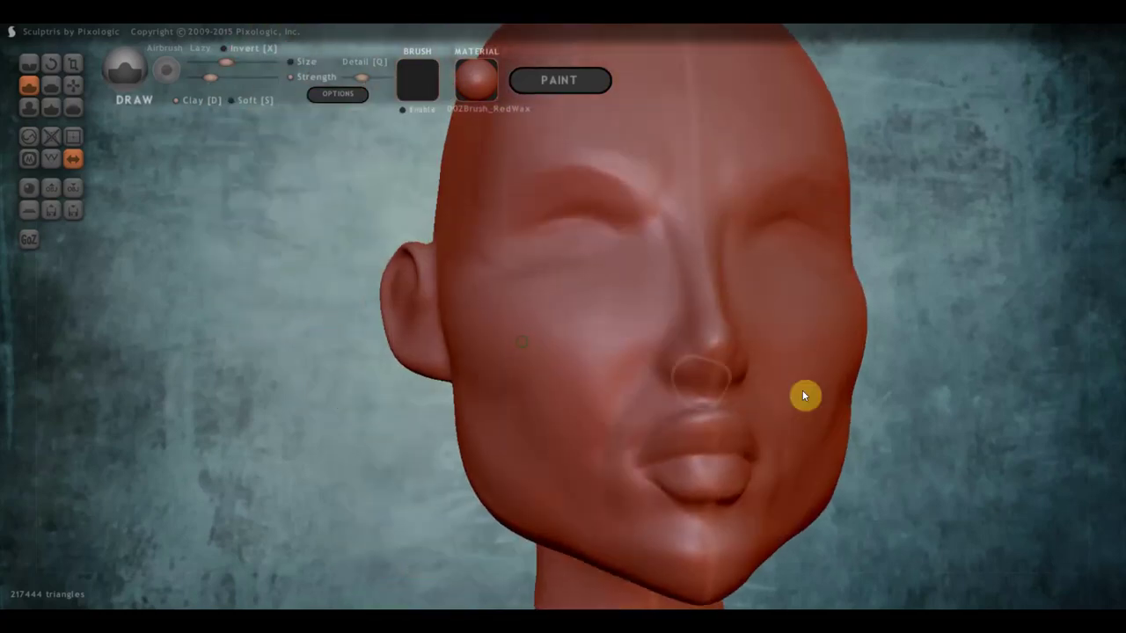
right_click_drag(930, 405, 586, 361)
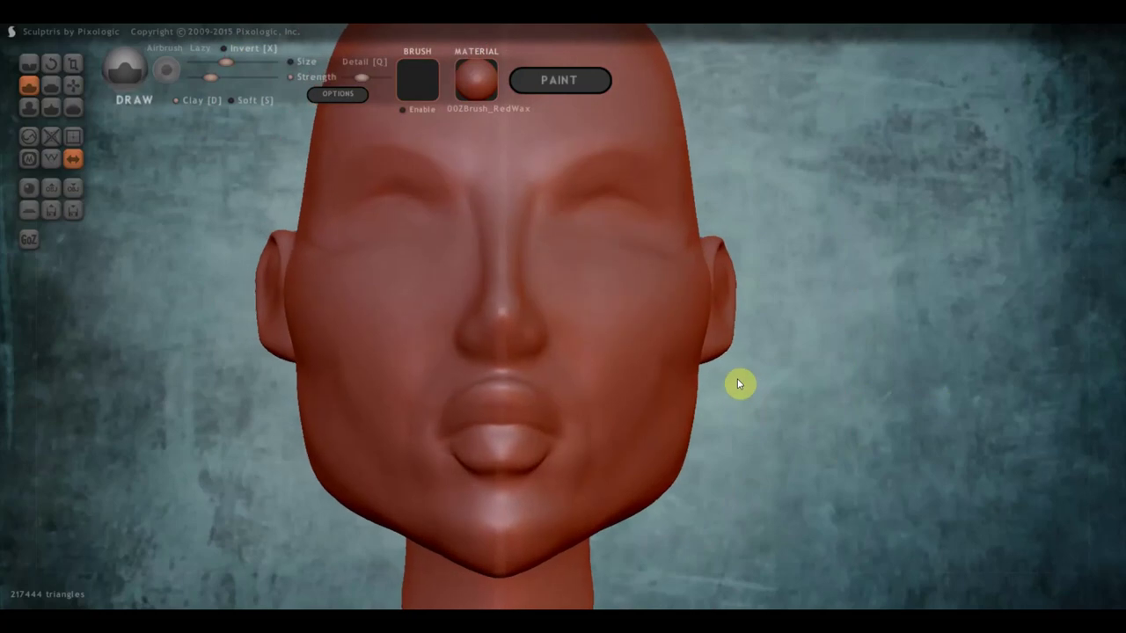
left_click(30, 65)
scroll(516, 341, "up", 2)
mouse_move(515, 340)
right_mouse_down()
mouse_move(455, 331)
mouse_move(465, 367)
right_mouse_up()
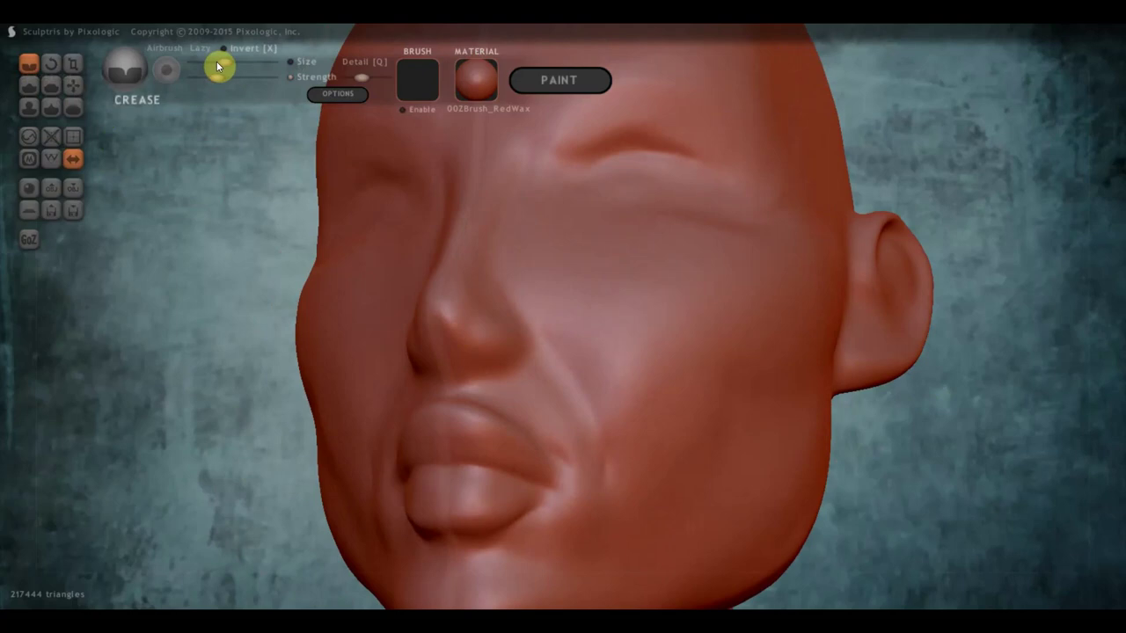
mouse_move(455, 355)
left_mouse_down()
mouse_move(467, 368)
mouse_move(447, 350)
mouse_move(512, 381)
mouse_move(449, 352)
mouse_move(457, 362)
left_mouse_up()
mouse_move(466, 377)
right_mouse_down()
mouse_move(701, 385)
mouse_move(644, 381)
mouse_move(545, 325)
right_mouse_up()
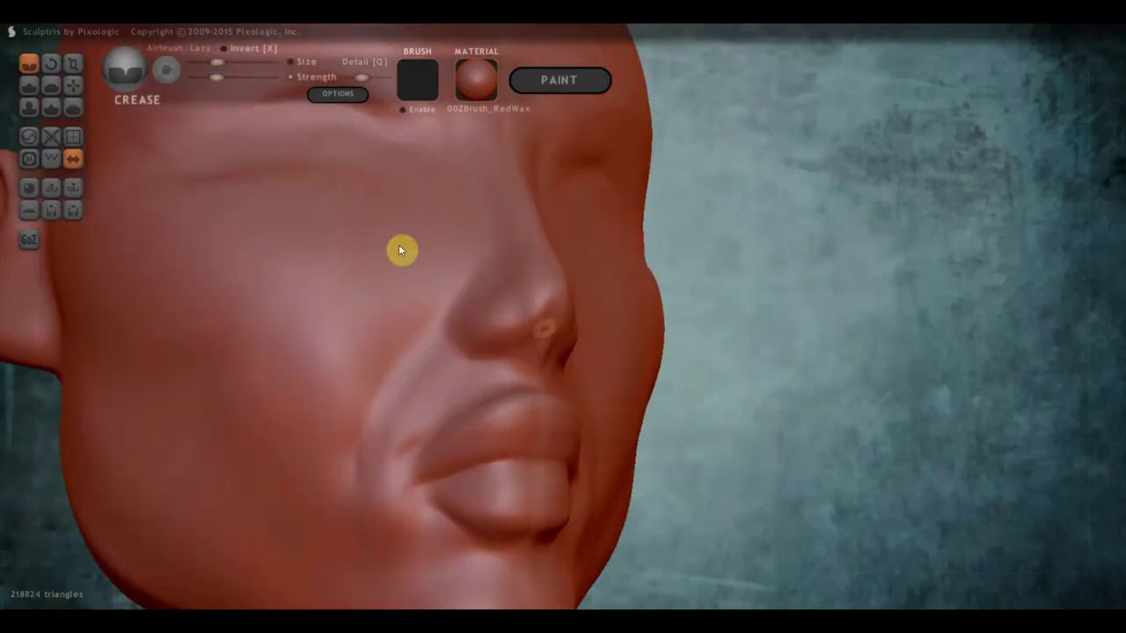
- Select the Draw brush with Clay on, then sculpt the nostril and carve its crease
left_click(29, 89)
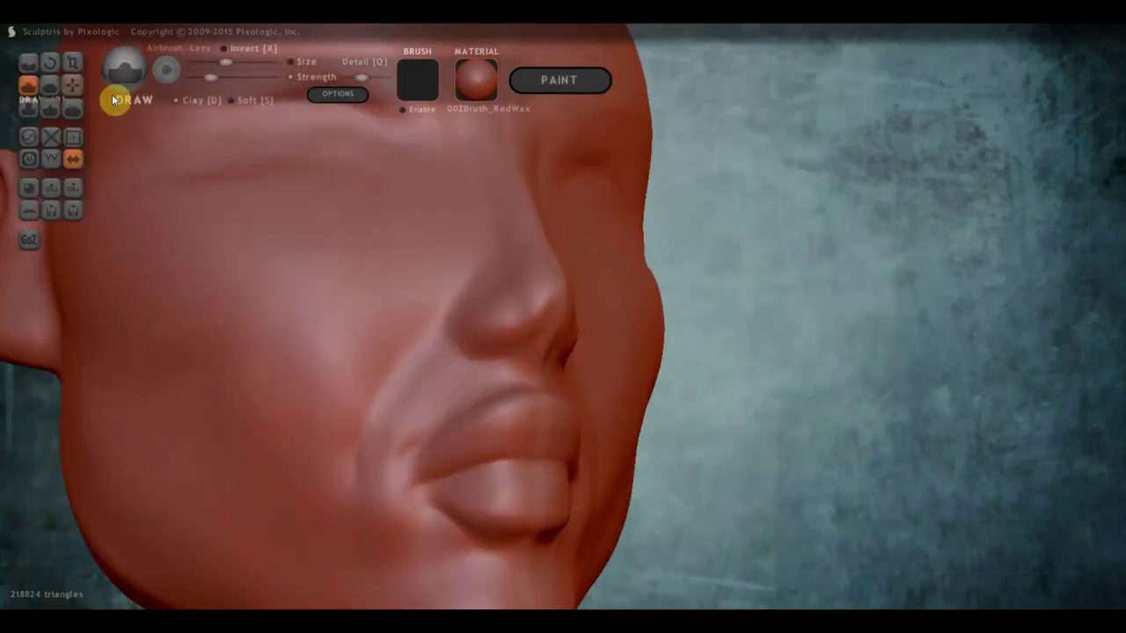
left_click(176, 101)
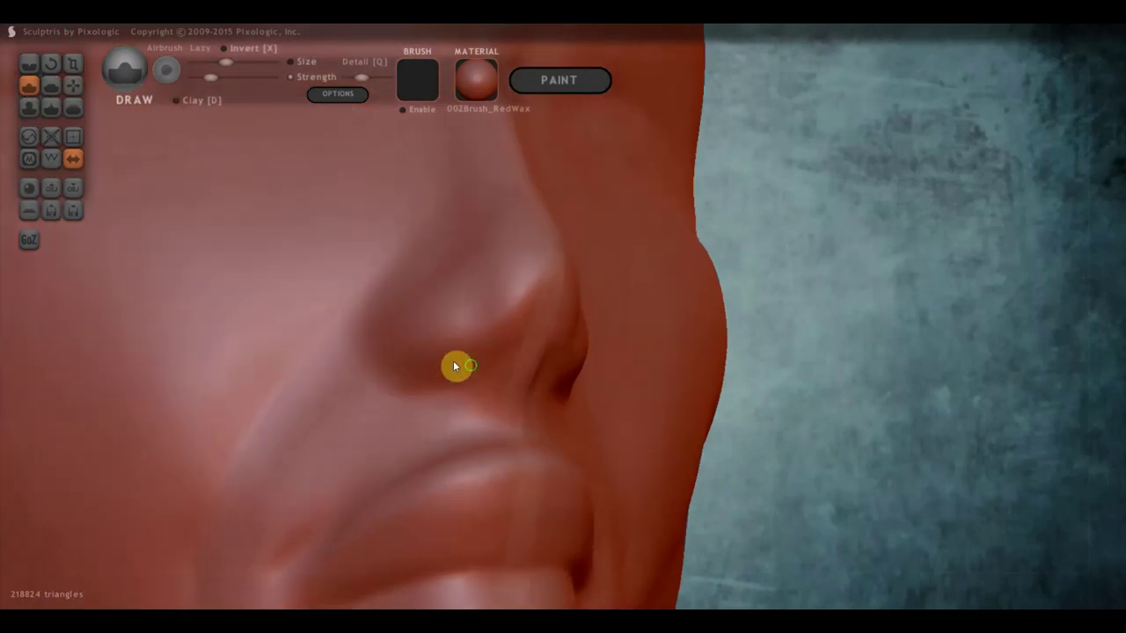
right_click_drag(496, 342, 444, 356)
scroll(455, 363, "up", 3)
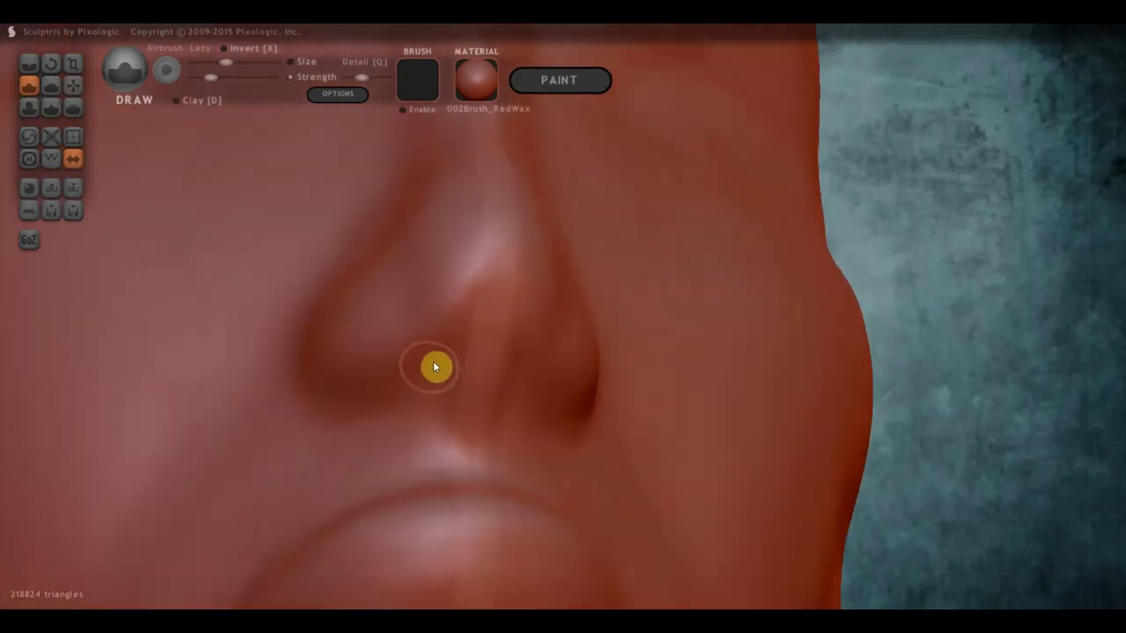
mouse_move(435, 367)
left_mouse_down()
mouse_move(417, 395)
mouse_move(448, 352)
mouse_move(362, 418)
left_mouse_up()
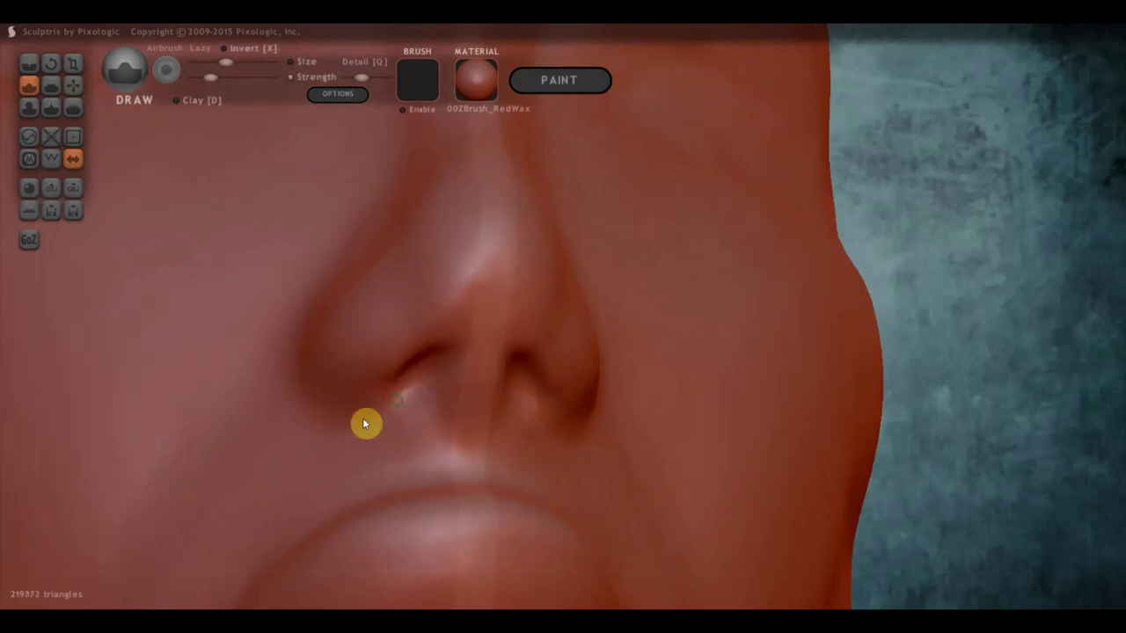
scroll(364, 420, "down", 1)
scroll(413, 405, "down", 3)
scroll(475, 373, "down", 2)
right_click_drag(514, 356, 402, 356)
scroll(503, 355, "up", 2)
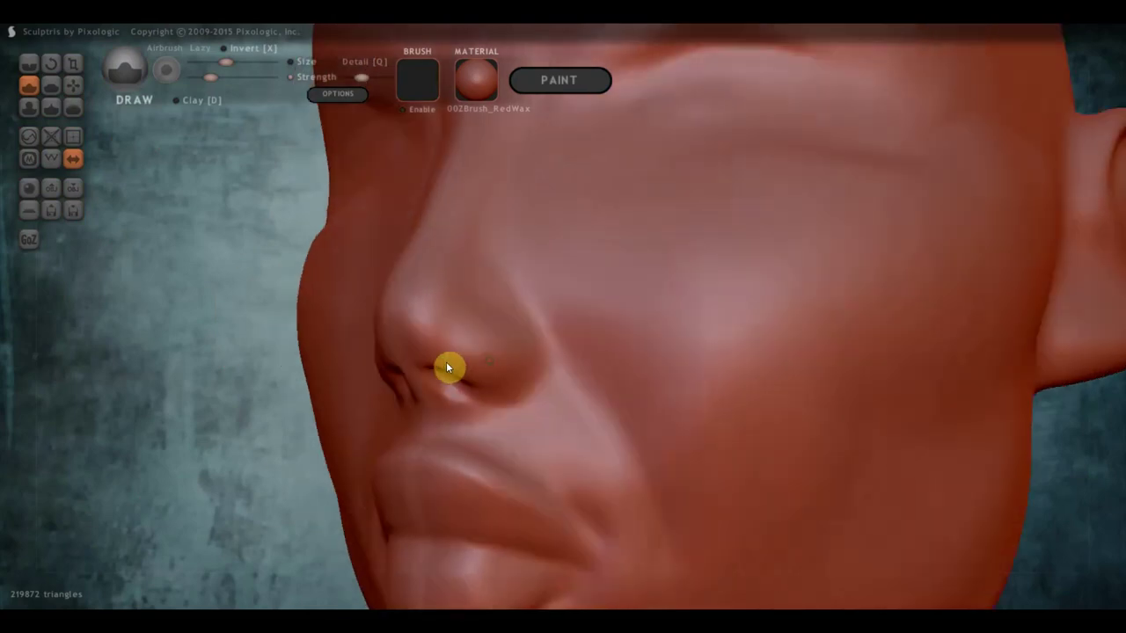
left_click_drag(405, 372, 427, 372)
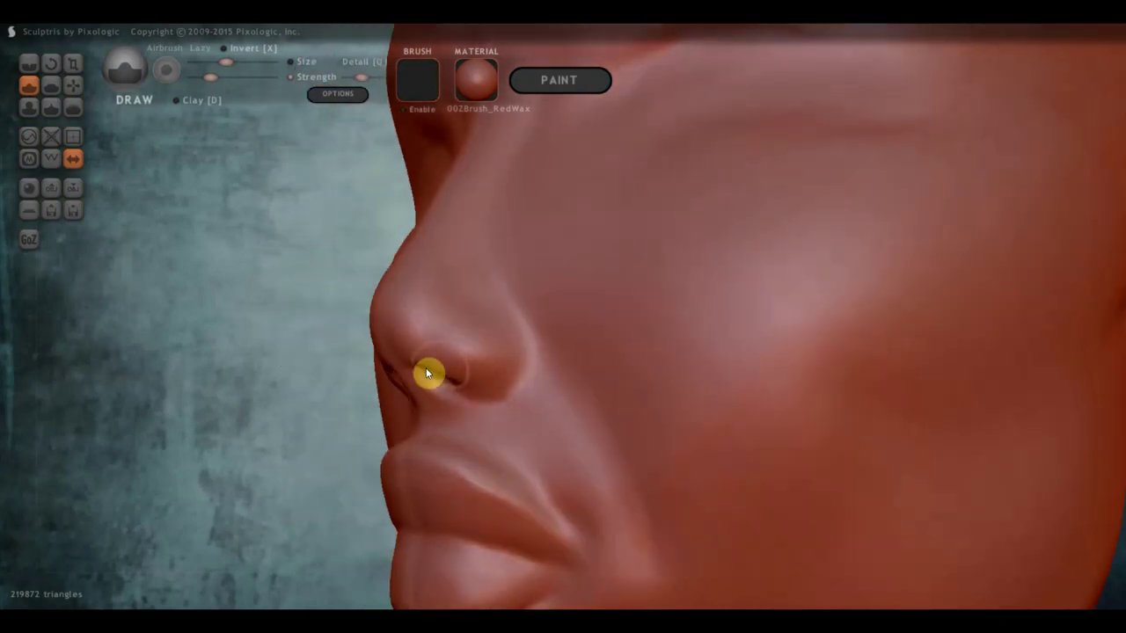
- Build up the nose tip and refine the nostril with small strokes
right_click_drag(452, 395, 840, 398)
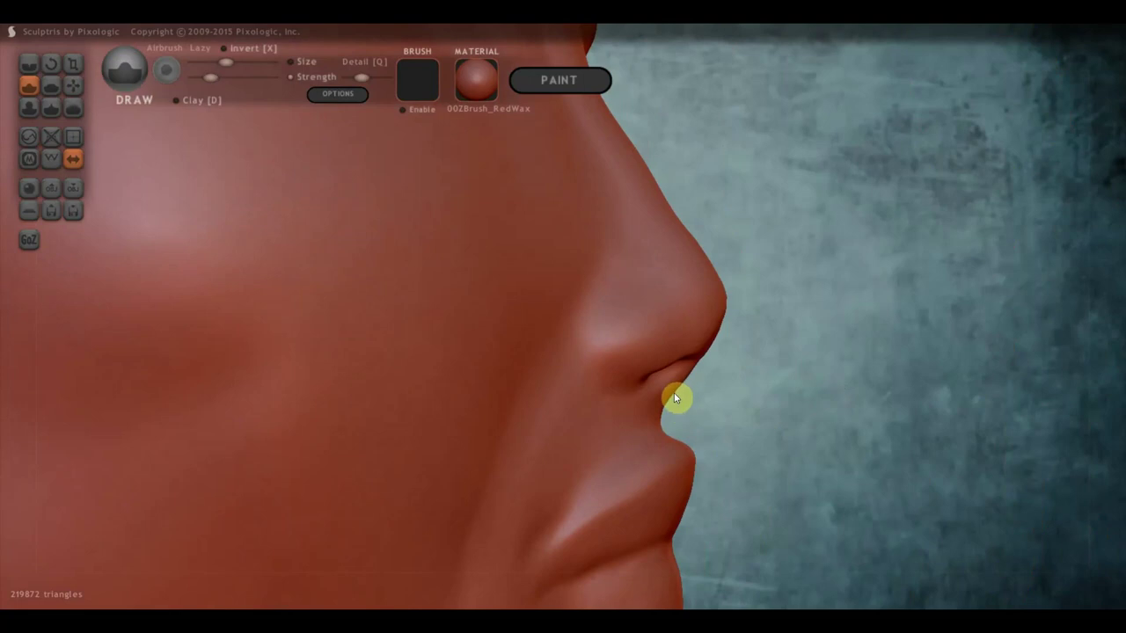
mouse_move(704, 332)
right_mouse_down()
mouse_move(557, 362)
mouse_move(519, 346)
right_mouse_up()
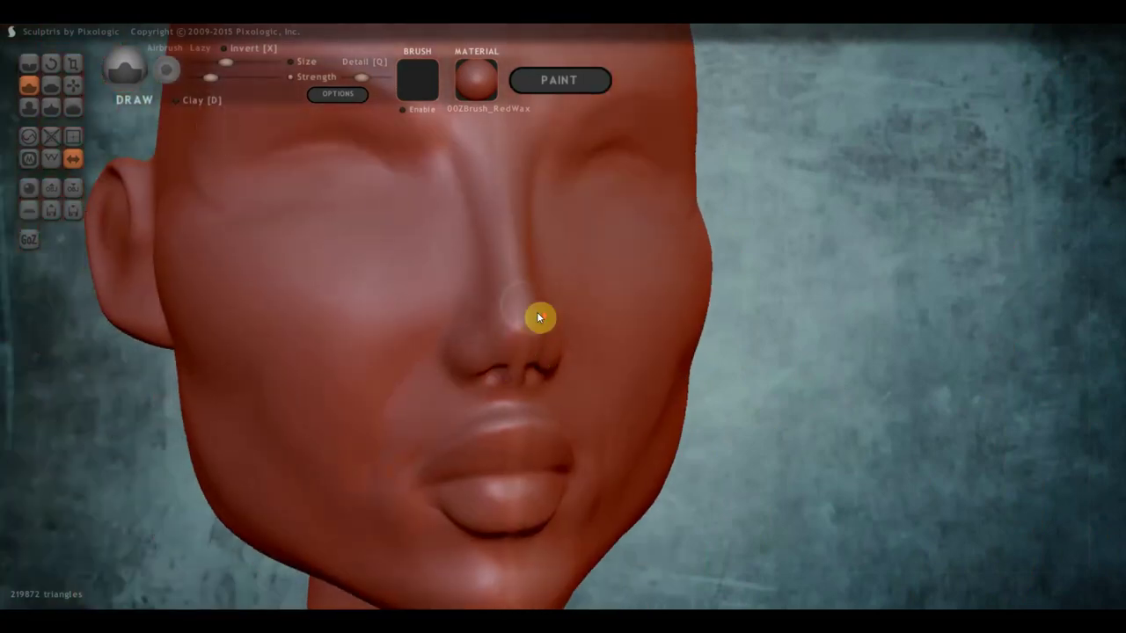
scroll(519, 343, "up", 3)
left_click_drag(472, 355, 483, 387)
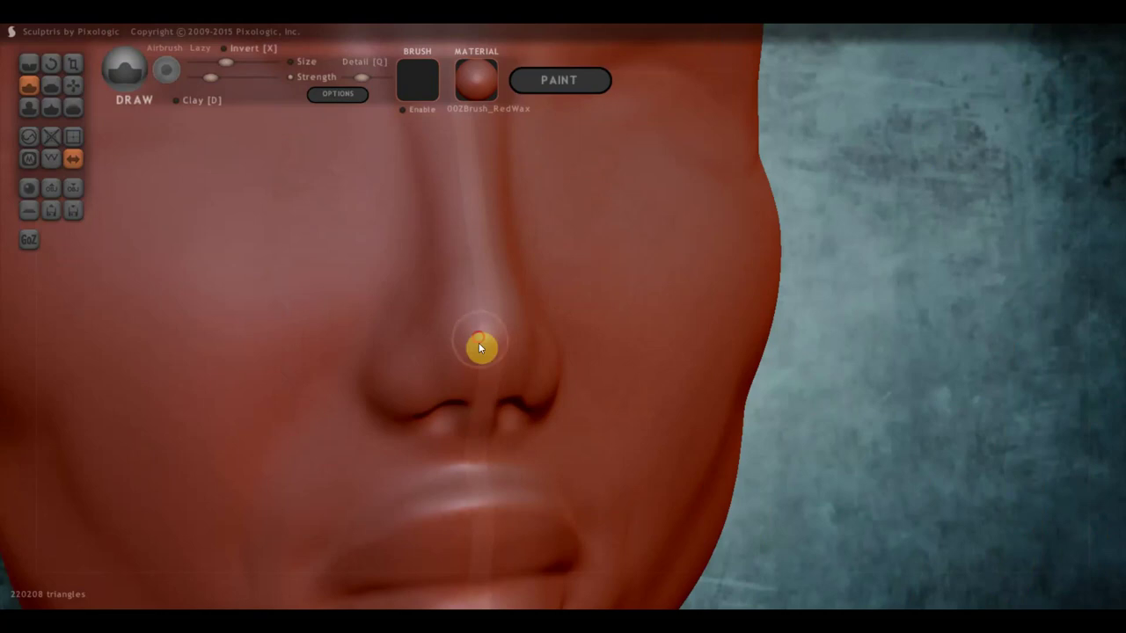
mouse_move(479, 347)
left_mouse_down()
mouse_move(453, 323)
mouse_move(480, 391)
left_mouse_up()
right_click_drag(480, 390, 600, 385)
left_click_drag(534, 335, 541, 384)
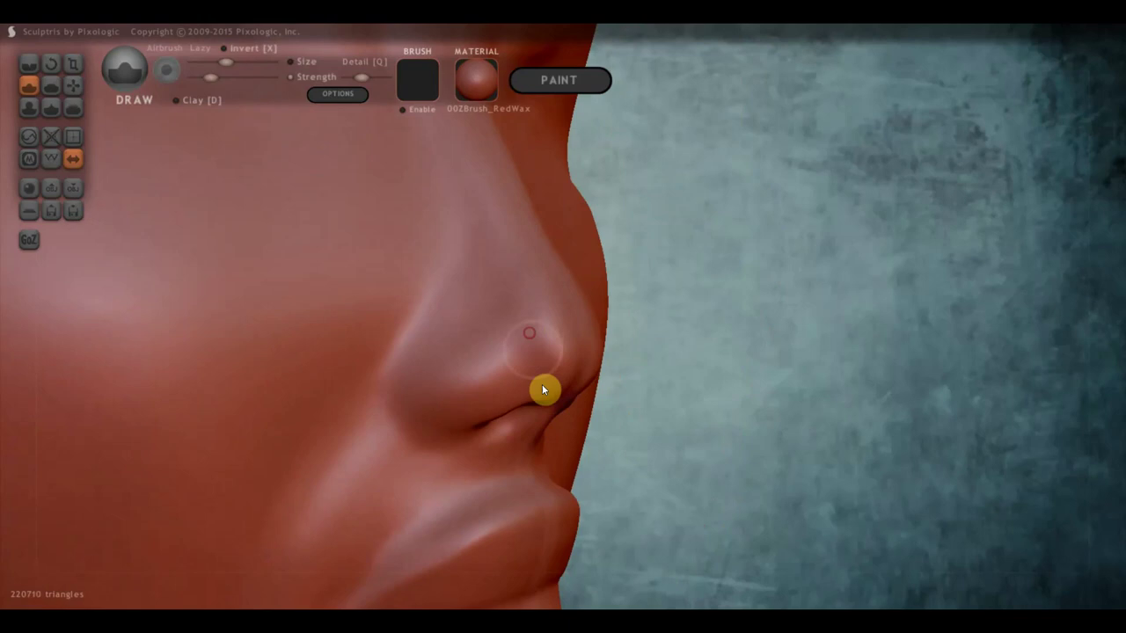
mouse_move(528, 344)
right_mouse_down()
mouse_move(537, 354)
mouse_move(378, 344)
mouse_move(437, 347)
mouse_move(458, 309)
right_mouse_up()
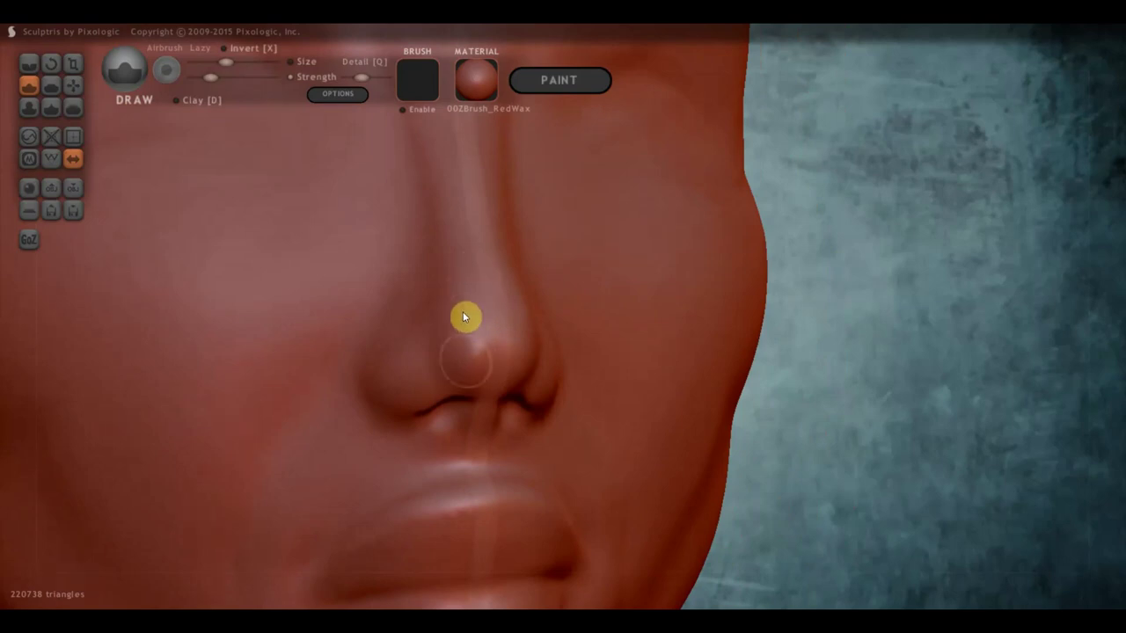
right_click_drag(466, 360, 601, 356)
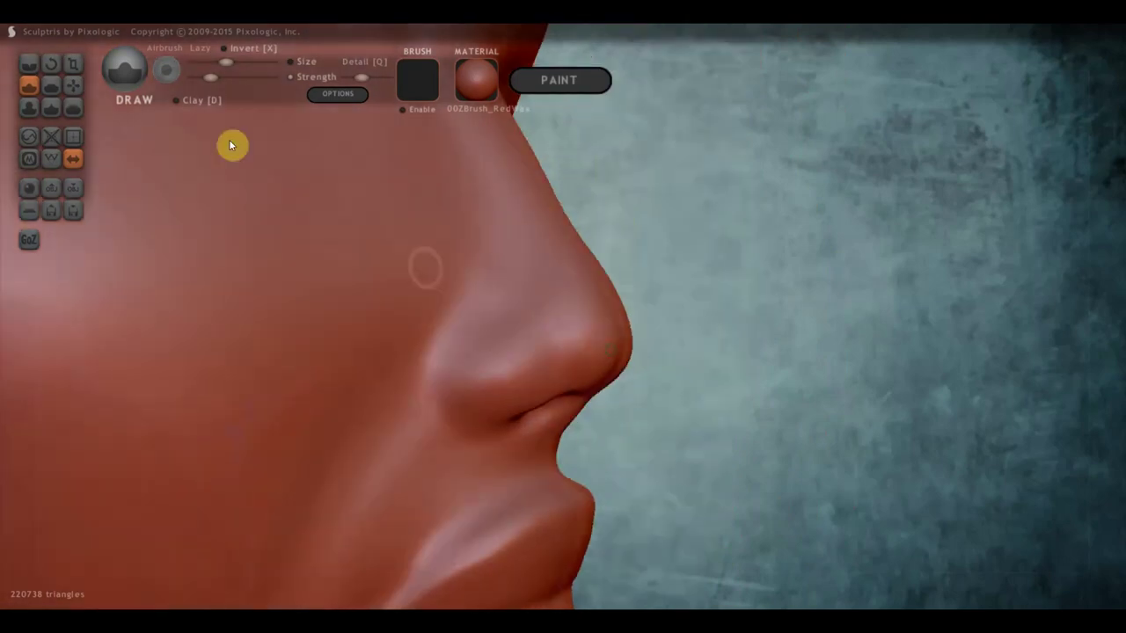
- With the Crease brush at slightly higher strength, crease from the nose tip along the nostril
left_click(29, 63)
right_click_drag(487, 379, 491, 302)
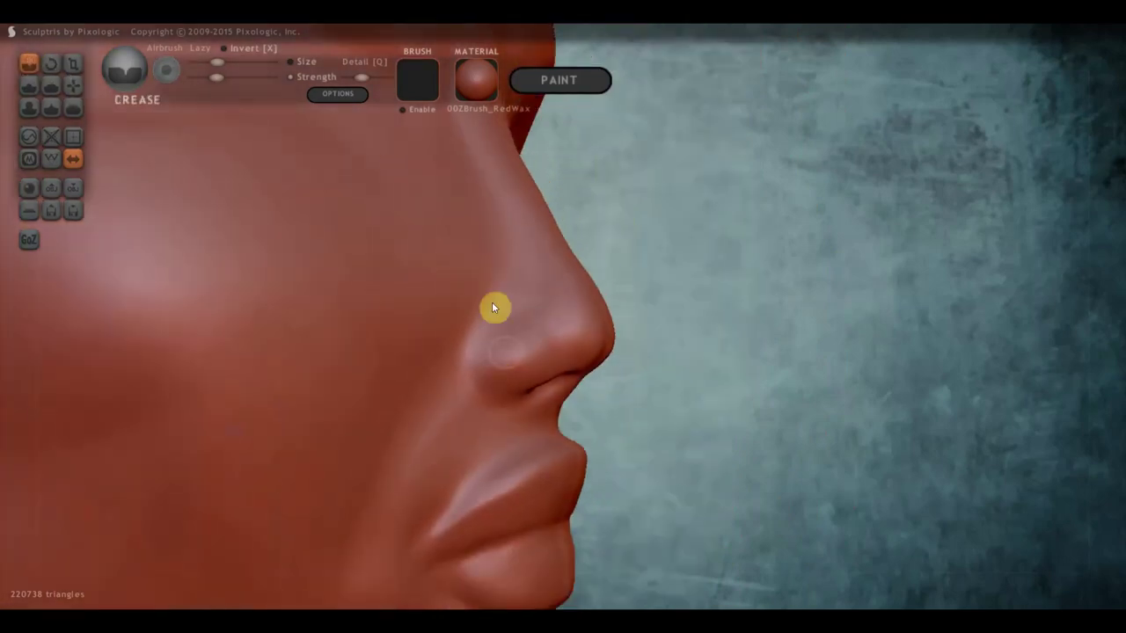
left_click_drag(226, 79, 232, 84)
right_click_drag(378, 316, 505, 300)
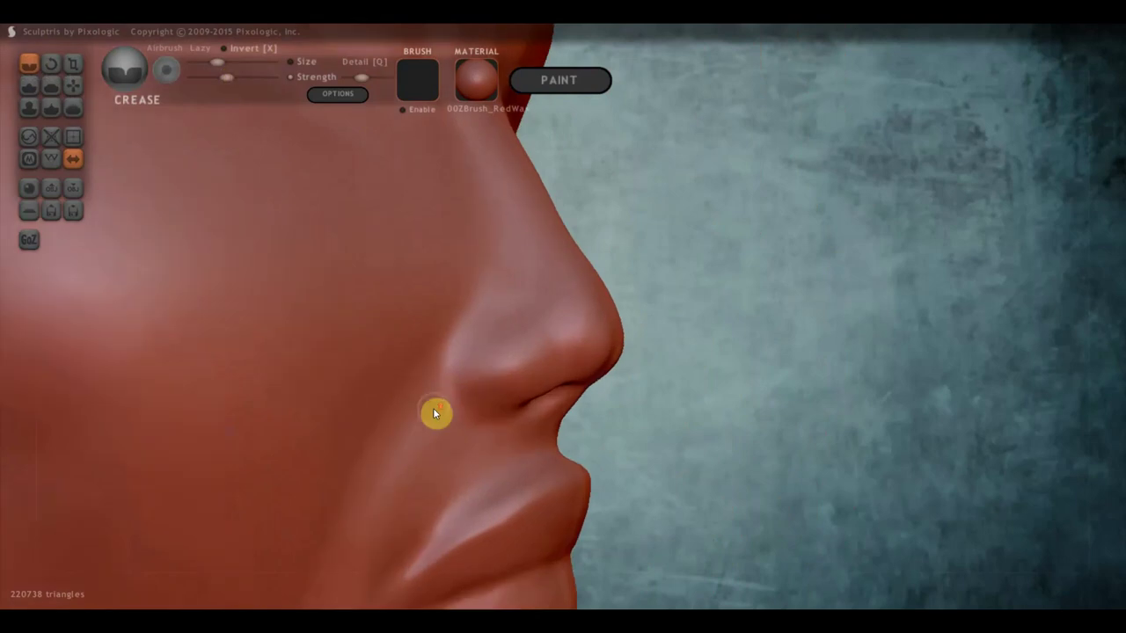
left_click_drag(506, 300, 445, 353)
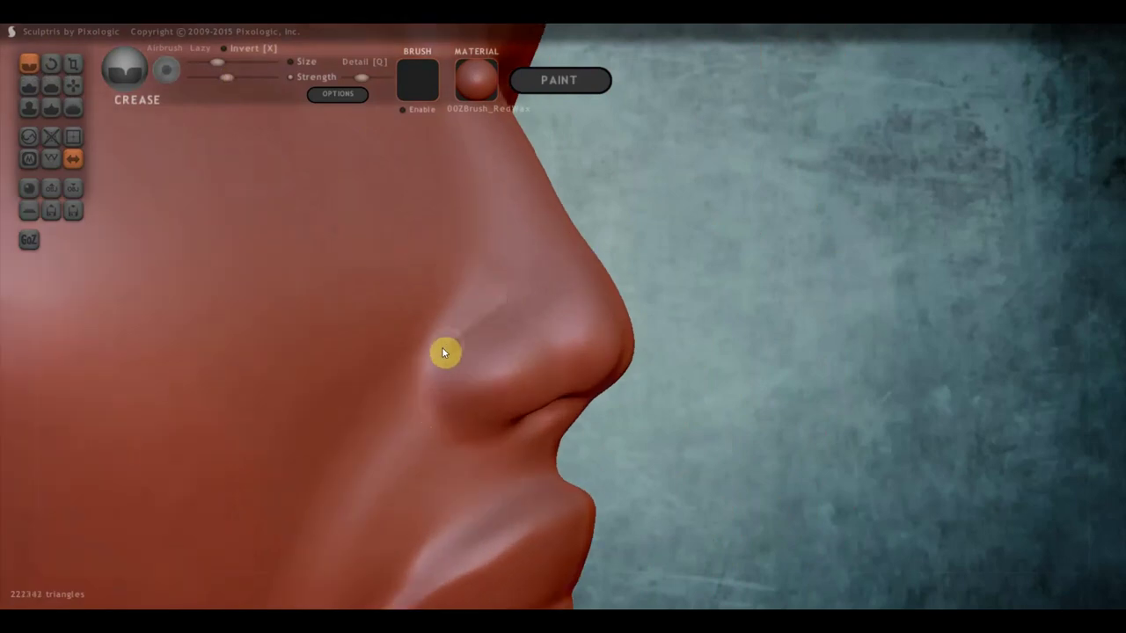
left_click_drag(500, 309, 420, 372)
right_click_drag(492, 445, 399, 430)
left_click_drag(554, 413, 470, 449)
left_click_drag(523, 419, 461, 454)
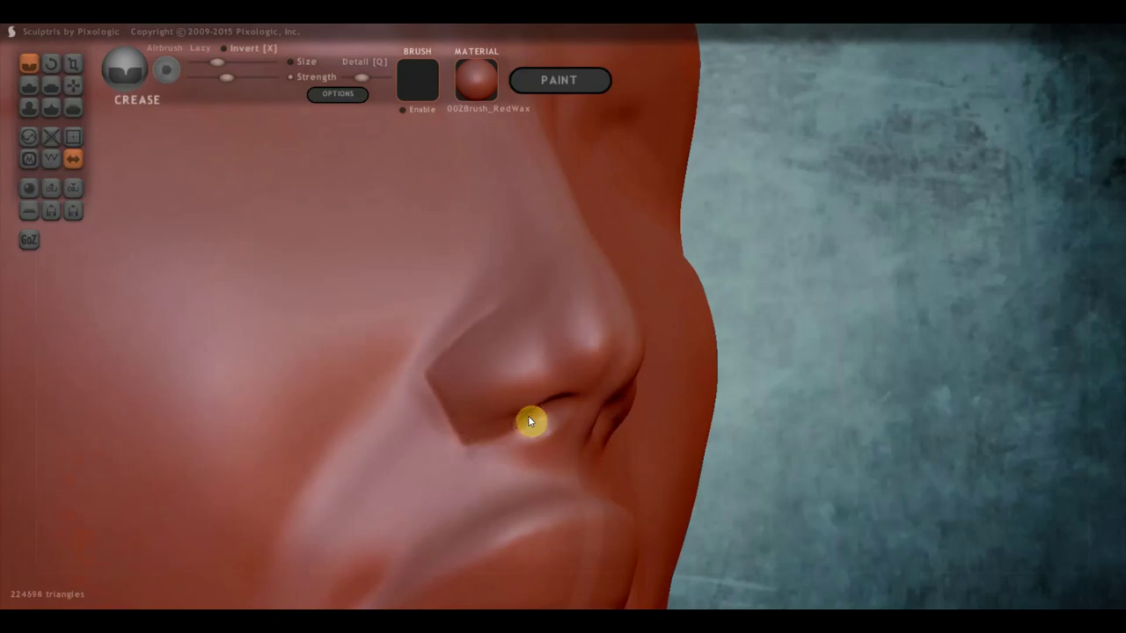
left_click_drag(528, 420, 504, 446)
- Crease along the side of the nose and cut the nose-wing crease deeper
right_click_drag(504, 446, 573, 408)
mouse_move(572, 408)
left_mouse_down()
mouse_move(545, 446)
mouse_move(566, 422)
mouse_move(539, 440)
mouse_move(538, 429)
left_mouse_up()
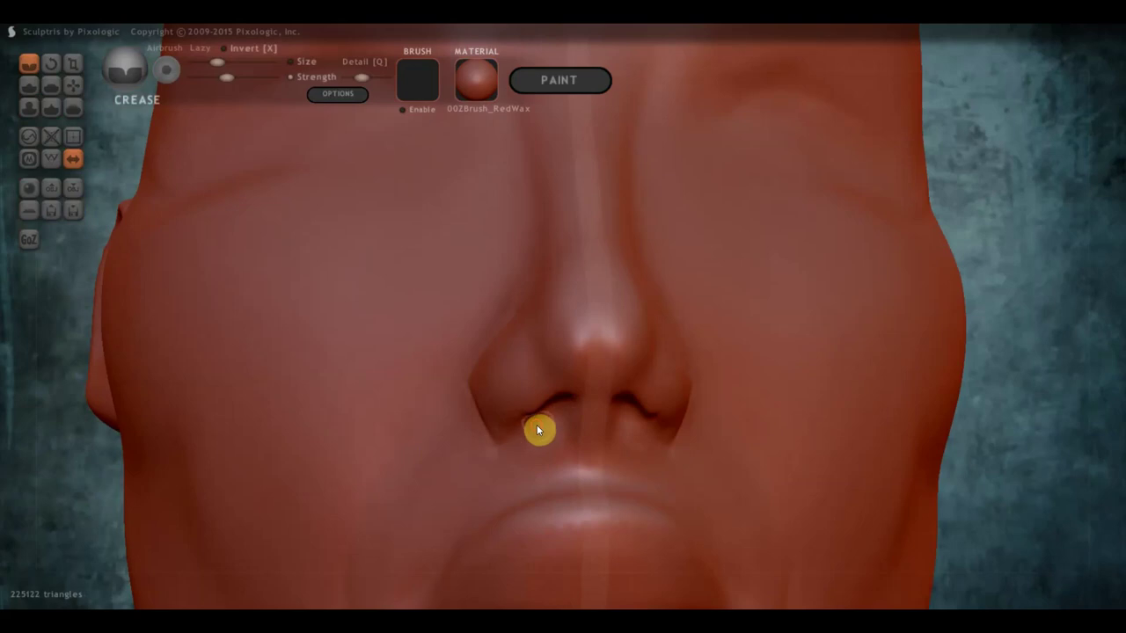
right_click_drag(526, 437, 739, 443)
mouse_move(522, 307)
left_mouse_down()
mouse_move(498, 317)
mouse_move(509, 306)
mouse_move(495, 252)
mouse_move(499, 262)
left_mouse_up()
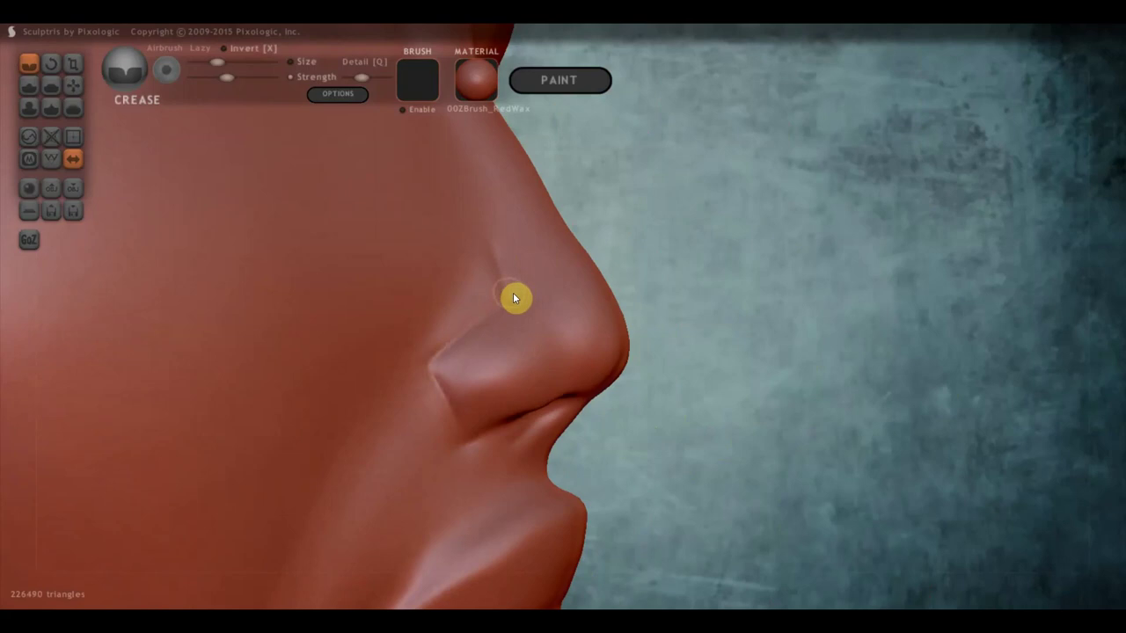
right_click_drag(515, 296, 494, 240)
mouse_move(493, 234)
left_mouse_down()
mouse_move(508, 269)
mouse_move(483, 264)
mouse_move(507, 291)
mouse_move(501, 281)
mouse_move(425, 362)
mouse_move(480, 353)
left_mouse_up()
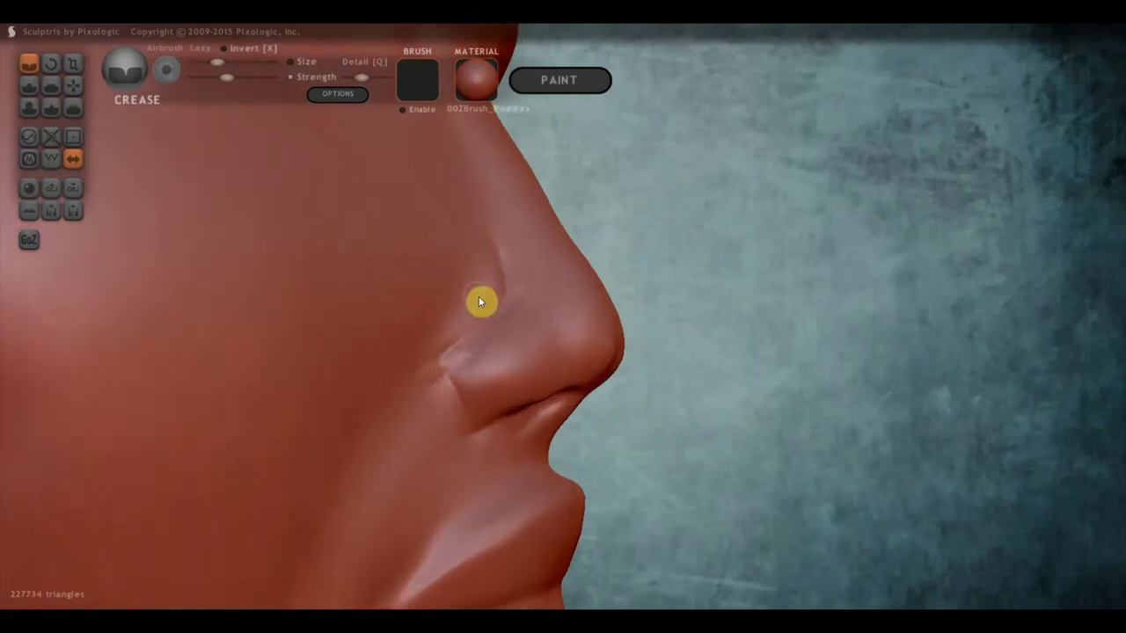
left_click_drag(498, 334, 454, 388, "shift")
left_click_drag(480, 300, 437, 390, "shift")
mouse_move(501, 317)
left_mouse_down()
mouse_move(449, 377)
mouse_move(462, 410)
mouse_move(448, 372)
left_mouse_up()
- Enlarge the brush and smooth the nose tip and nose-wing crease
mouse_move(218, 63)
left_mouse_down()
mouse_move(232, 61)
mouse_move(219, 78)
left_mouse_up()
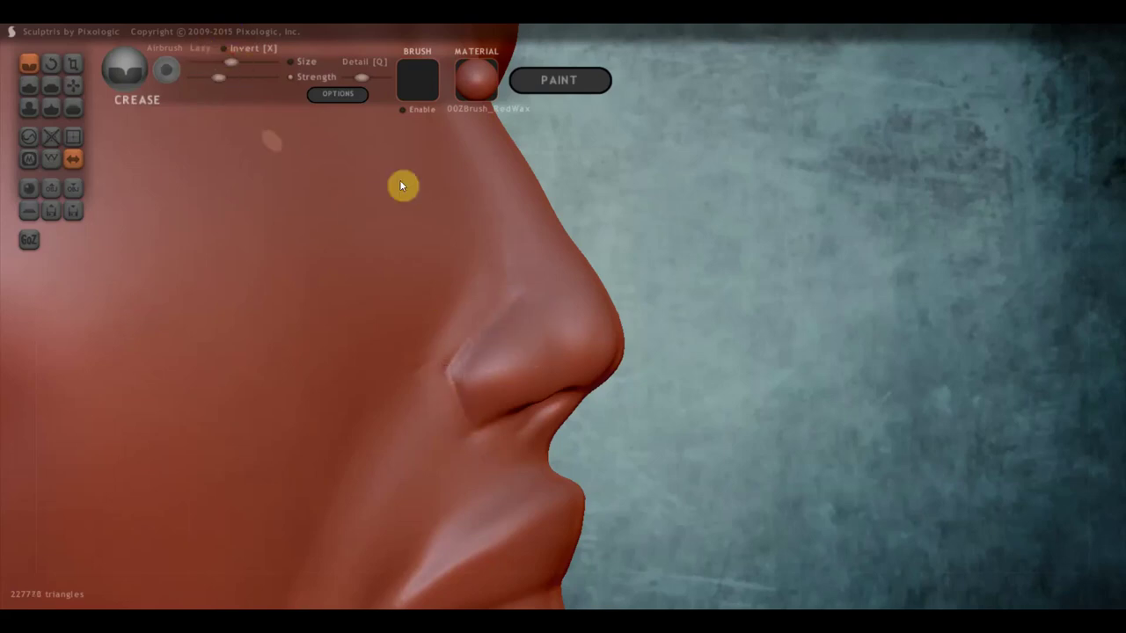
mouse_move(561, 343)
left_mouse_down("shift")
mouse_move(533, 322)
mouse_move(515, 329)
mouse_move(465, 360)
mouse_move(465, 392)
left_mouse_up("shift")
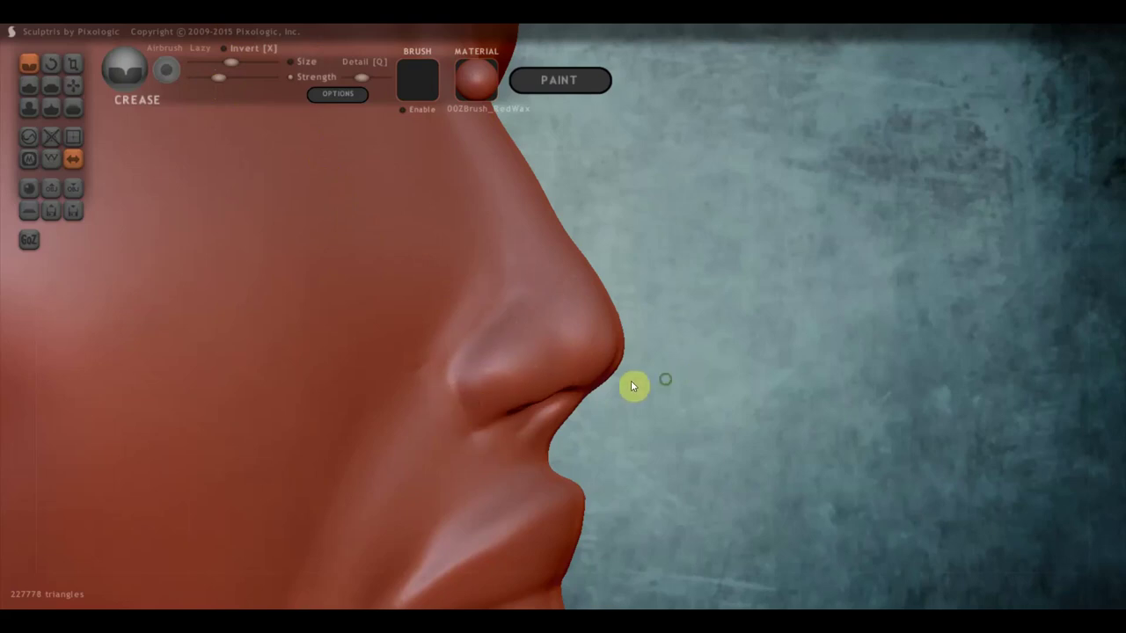
mouse_move(630, 380)
left_mouse_down()
mouse_move(478, 389)
mouse_move(469, 361)
left_mouse_up()
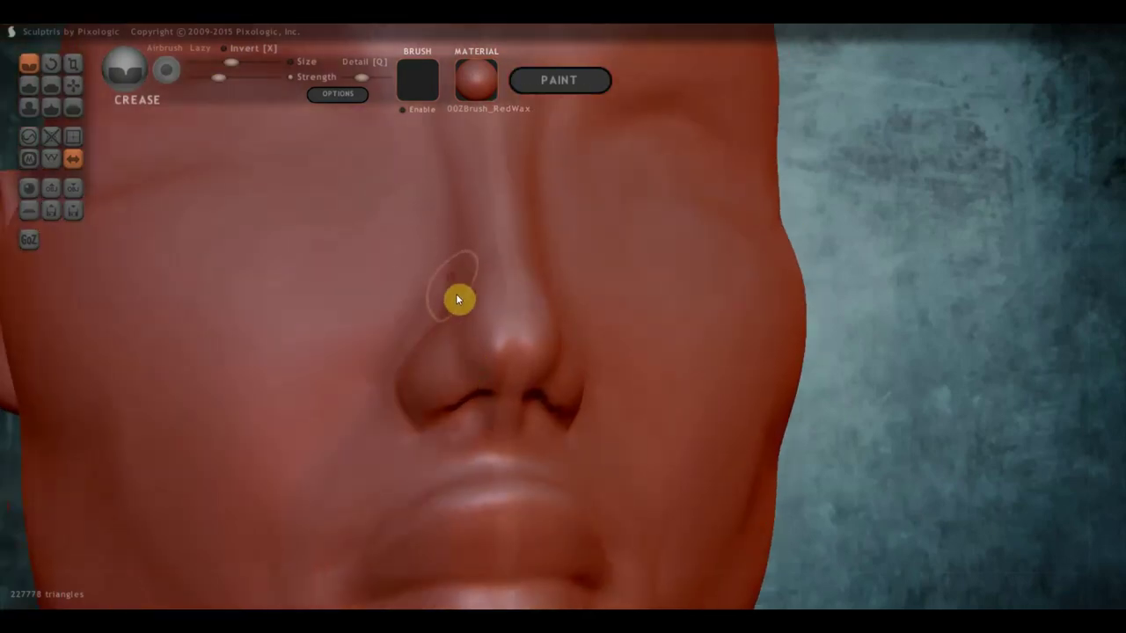
scroll(494, 312, "down", 3)
scroll(522, 359, "down", 1)
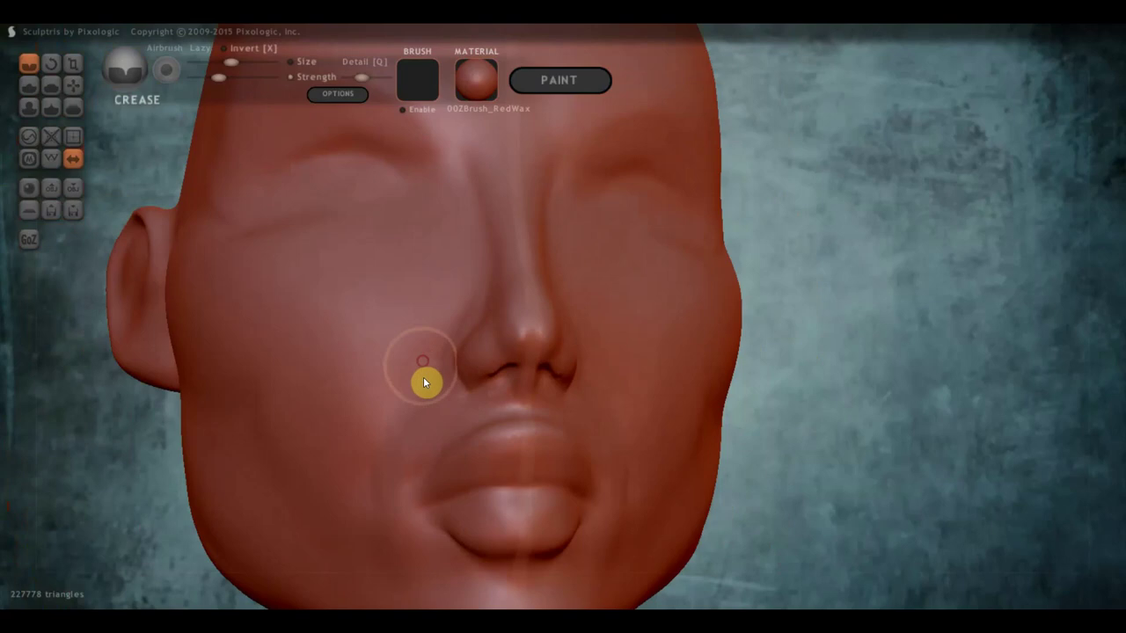
mouse_move(433, 476)
left_mouse_down()
mouse_move(404, 497)
mouse_move(634, 427)
mouse_move(636, 372)
mouse_move(653, 396)
left_mouse_up()
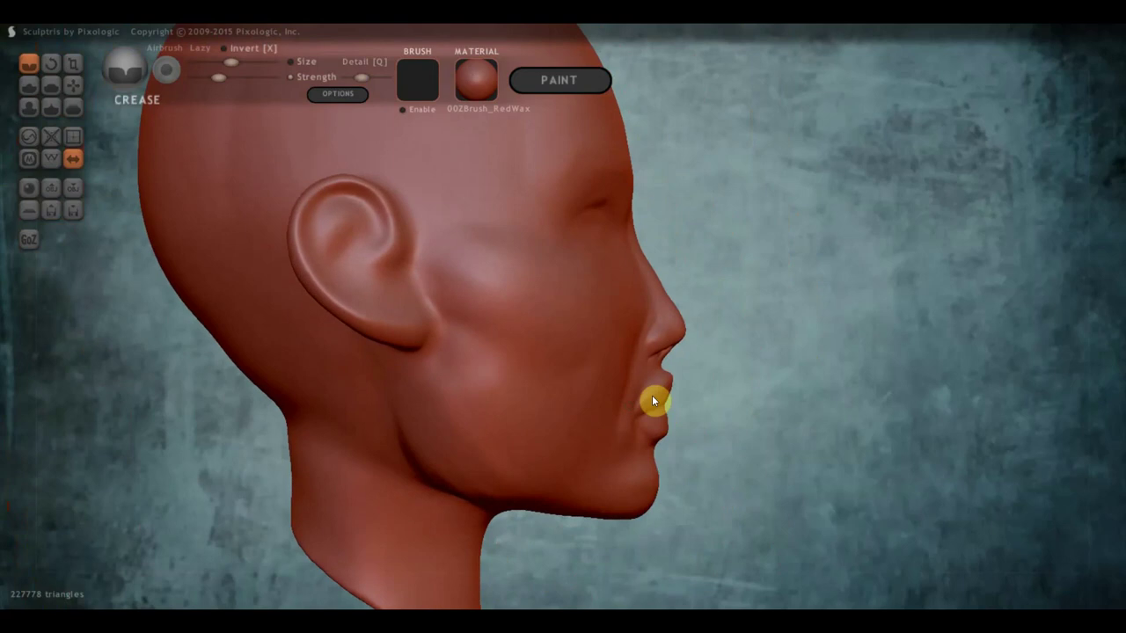
scroll(663, 402, "up", 3)
scroll(686, 416, "down", 3)
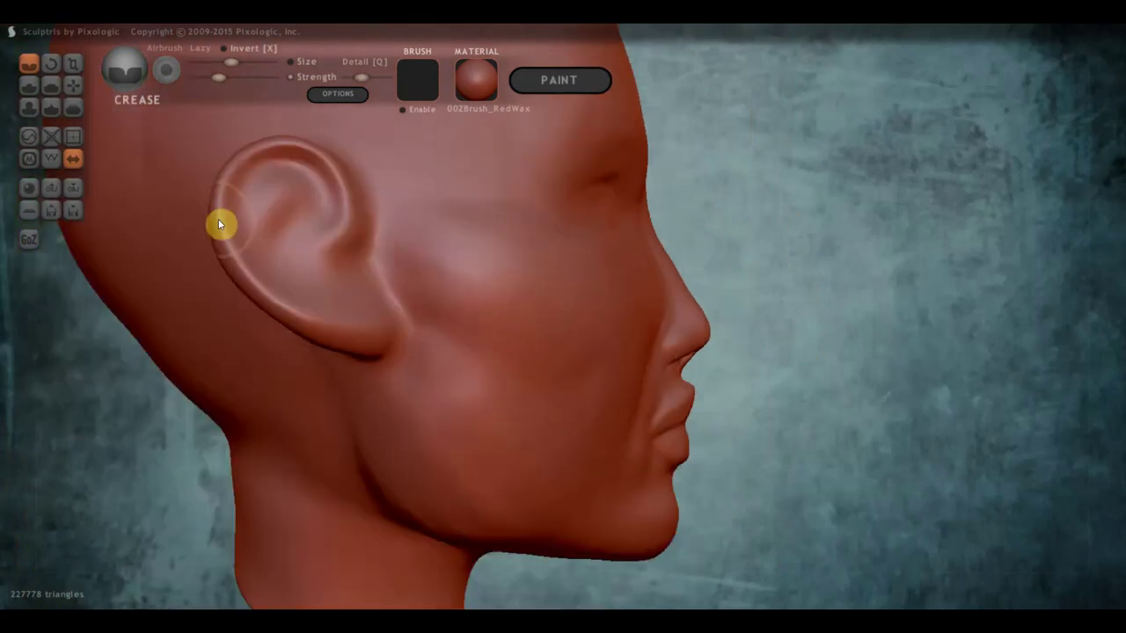
- Carve a Crease stroke from the nose wing down to the corner of the lips
left_click(78, 81)
scroll(684, 397, "up", 2)
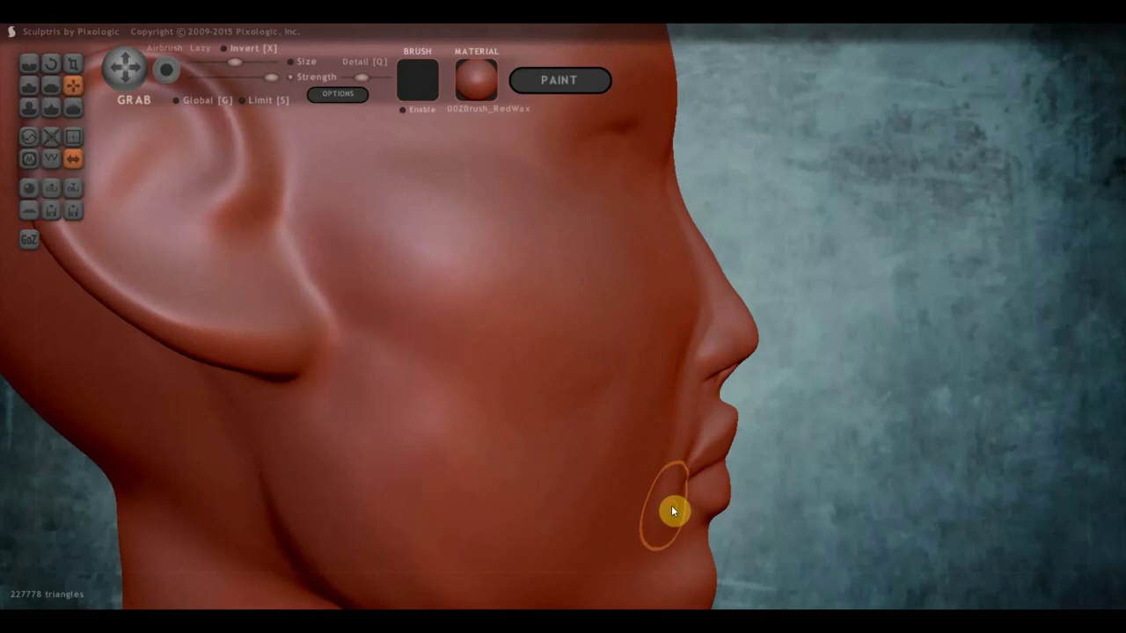
scroll(673, 493, "down", 5)
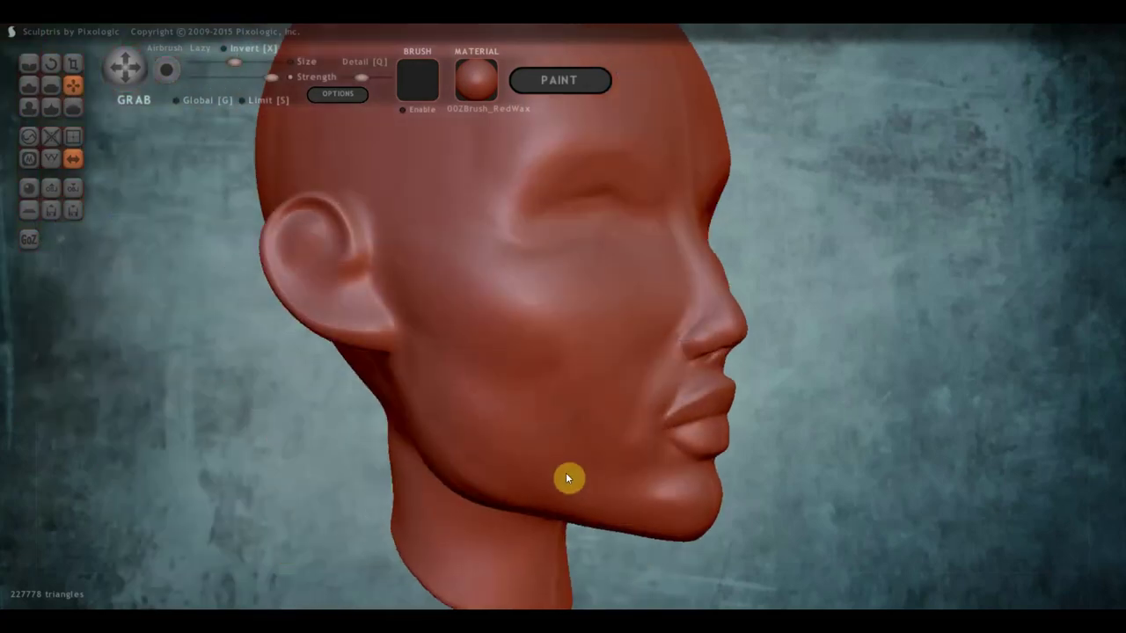
mouse_move(660, 445)
right_mouse_down()
mouse_move(548, 436)
mouse_move(540, 448)
right_mouse_up()
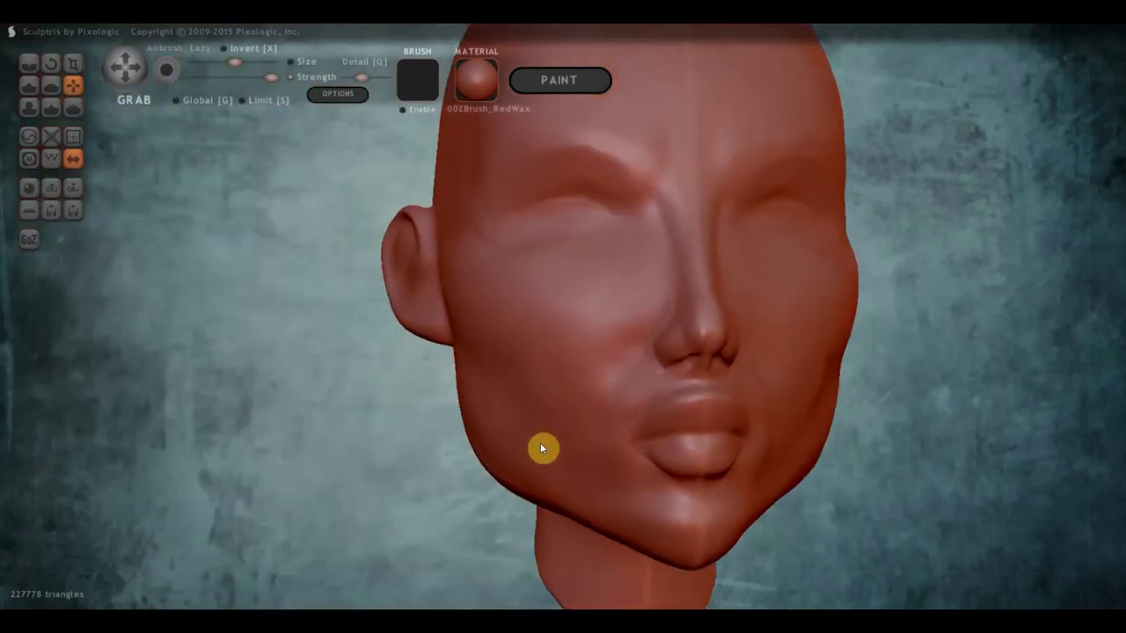
left_click(32, 64)
mouse_move(349, 282)
right_mouse_down()
mouse_move(593, 322)
mouse_move(689, 357)
mouse_move(633, 358)
mouse_move(654, 336)
right_mouse_up()
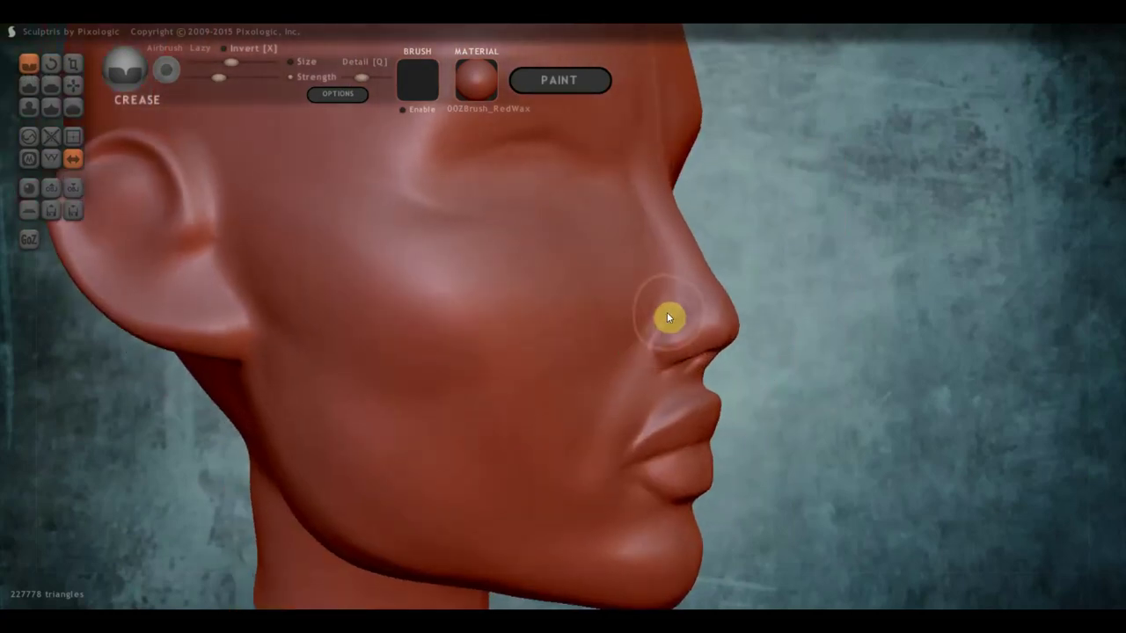
mouse_move(644, 345)
left_mouse_down()
mouse_move(601, 438)
mouse_move(596, 533)
left_mouse_up()
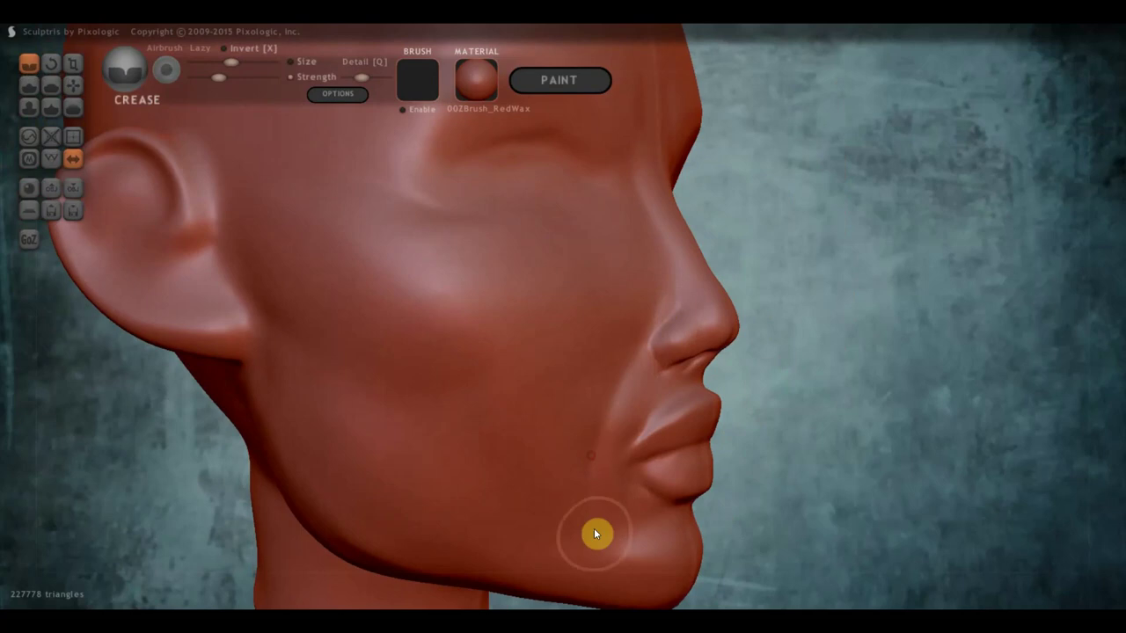
scroll(585, 493, "down", 3)
mouse_move(582, 462)
right_mouse_down()
mouse_move(561, 440)
mouse_move(485, 432)
right_mouse_up()
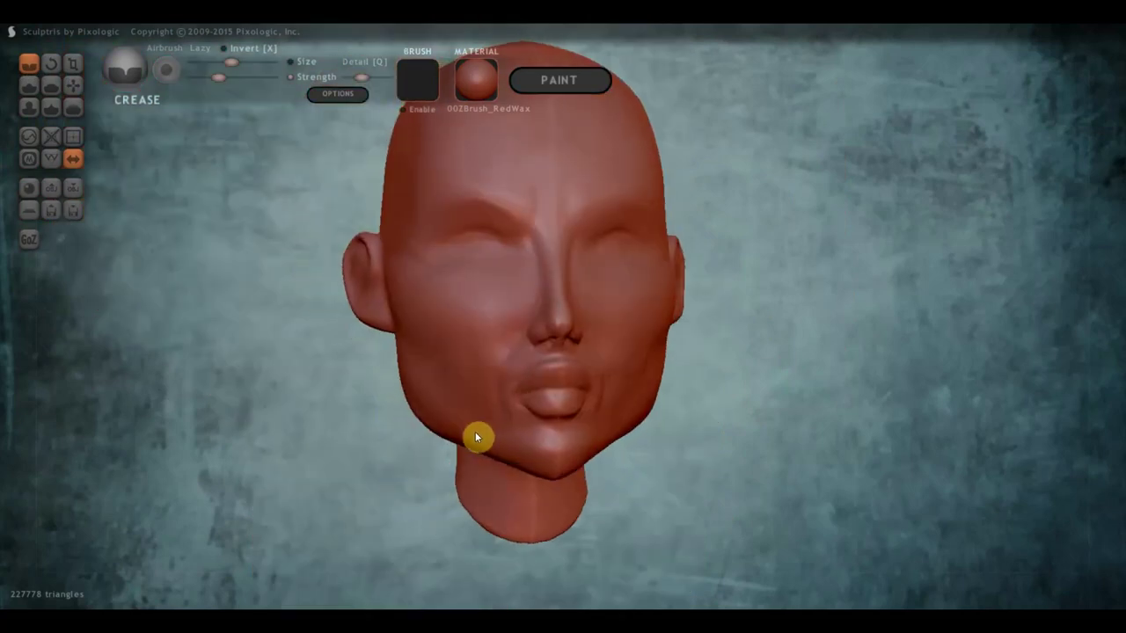
scroll(545, 411, "up", 3)
right_click_drag(563, 416, 606, 406)
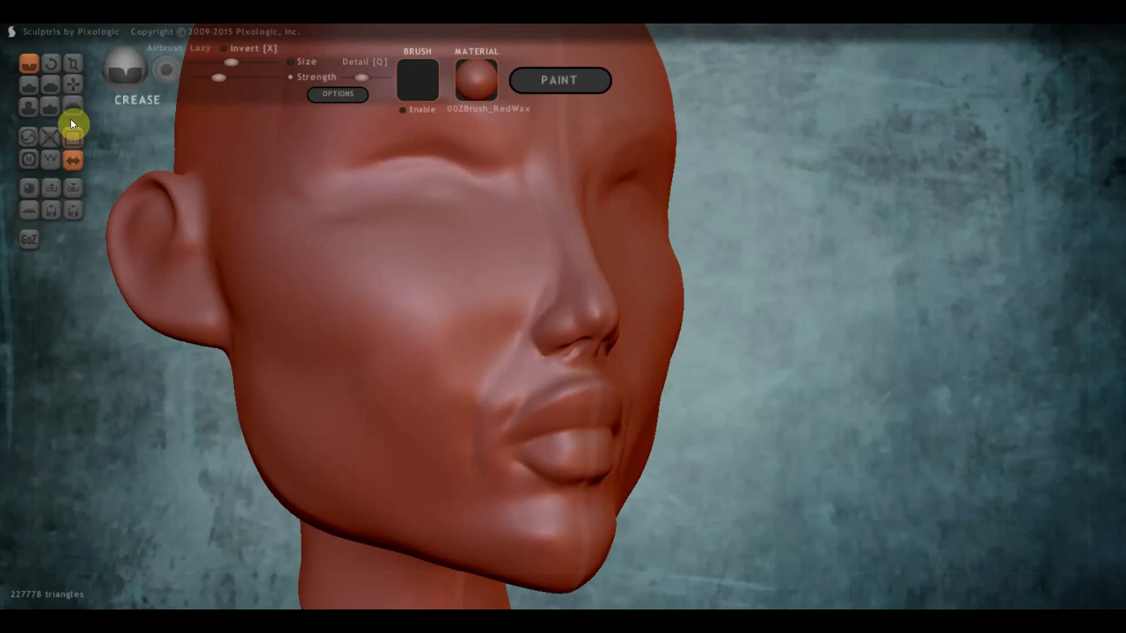
- Select the Flatten brush and flatten the lower lip
left_click(50, 84)
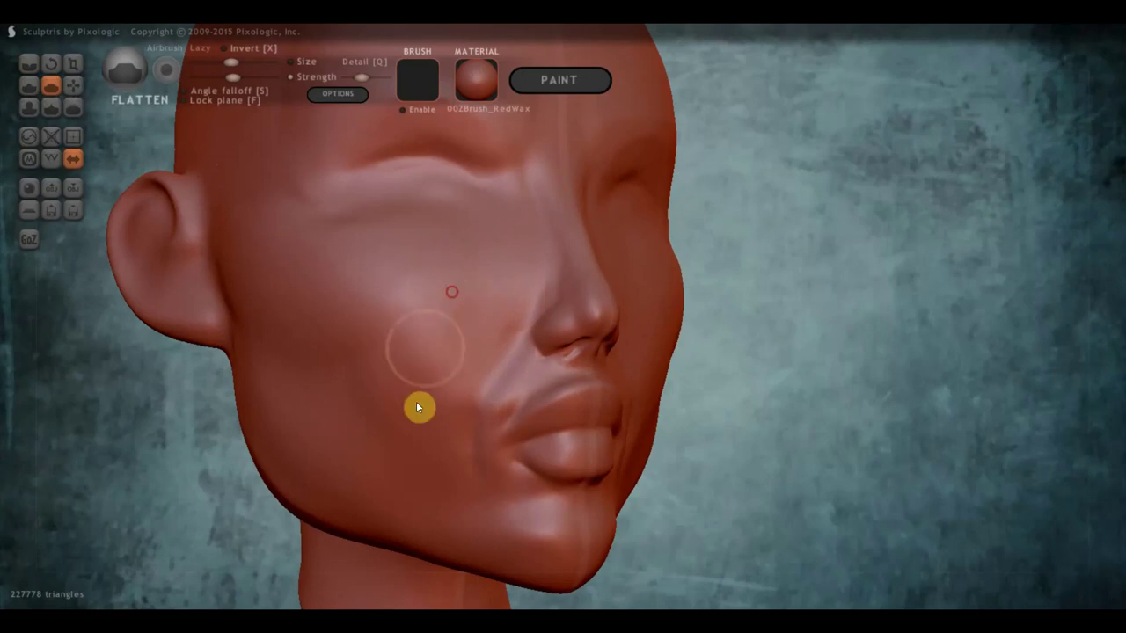
scroll(484, 431, "up", 3)
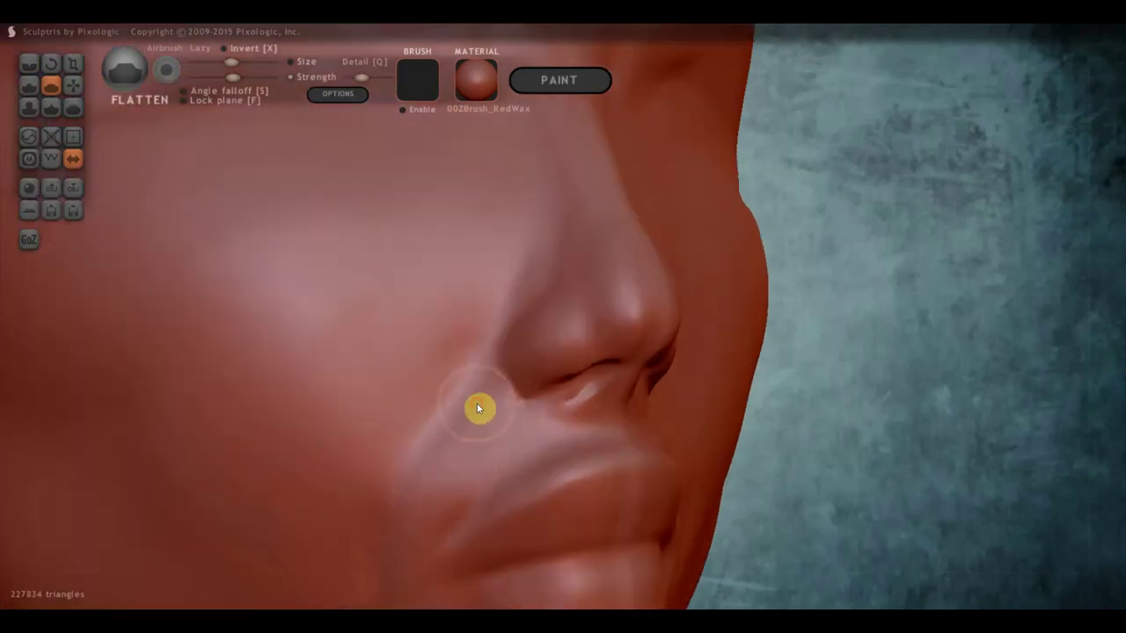
scroll(443, 464, "down", 2)
scroll(459, 449, "down", 2)
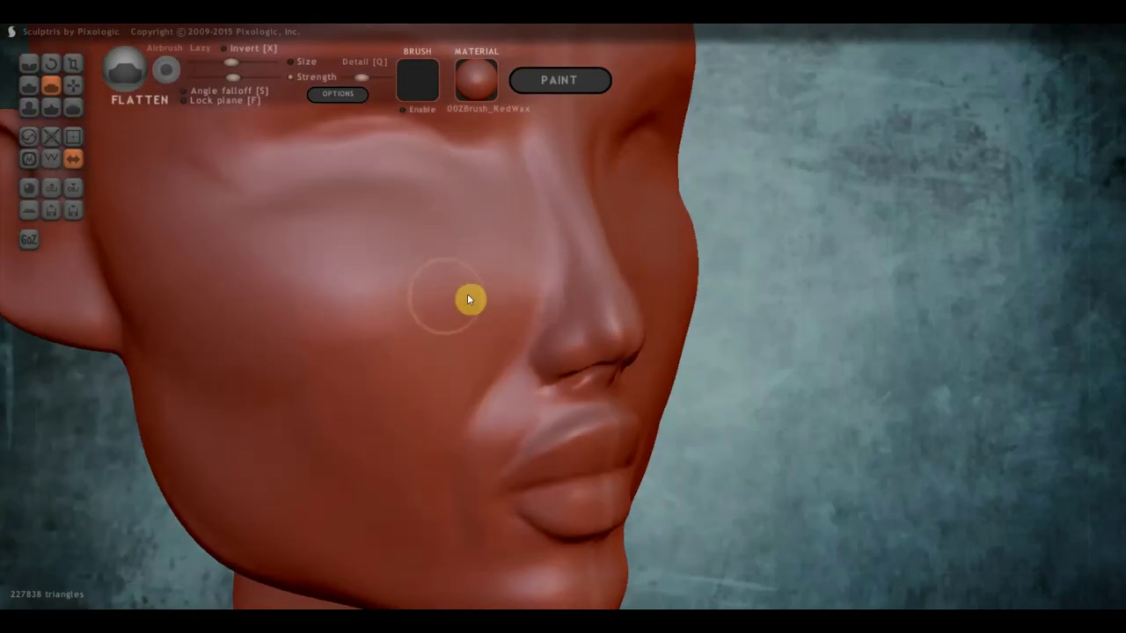
scroll(413, 316, "down", 3)
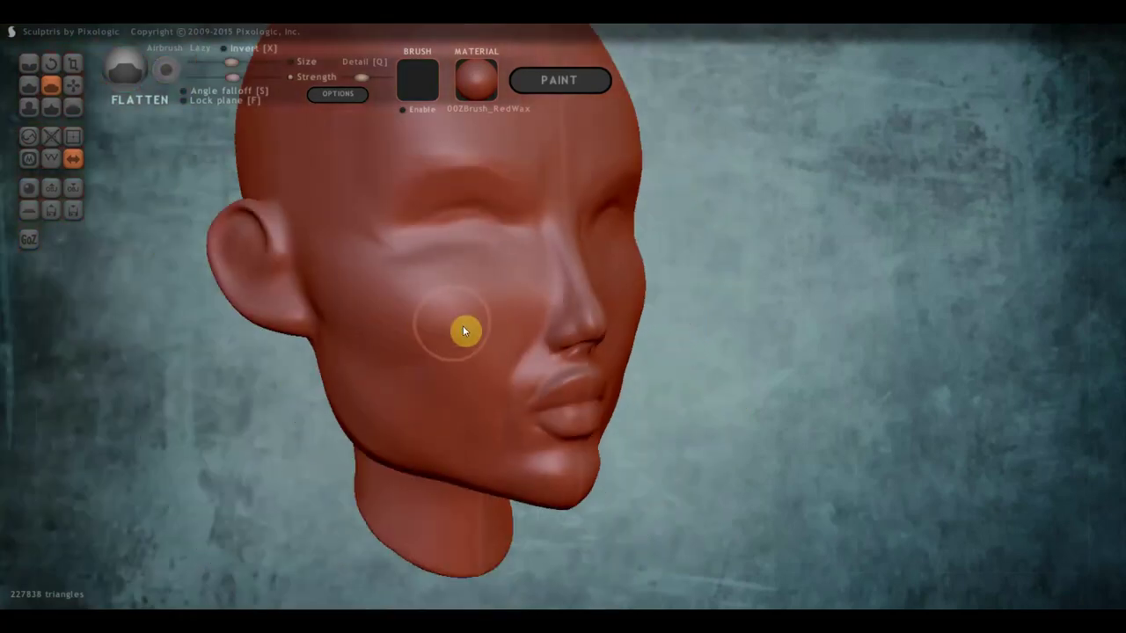
right_click_drag(448, 331, 485, 316)
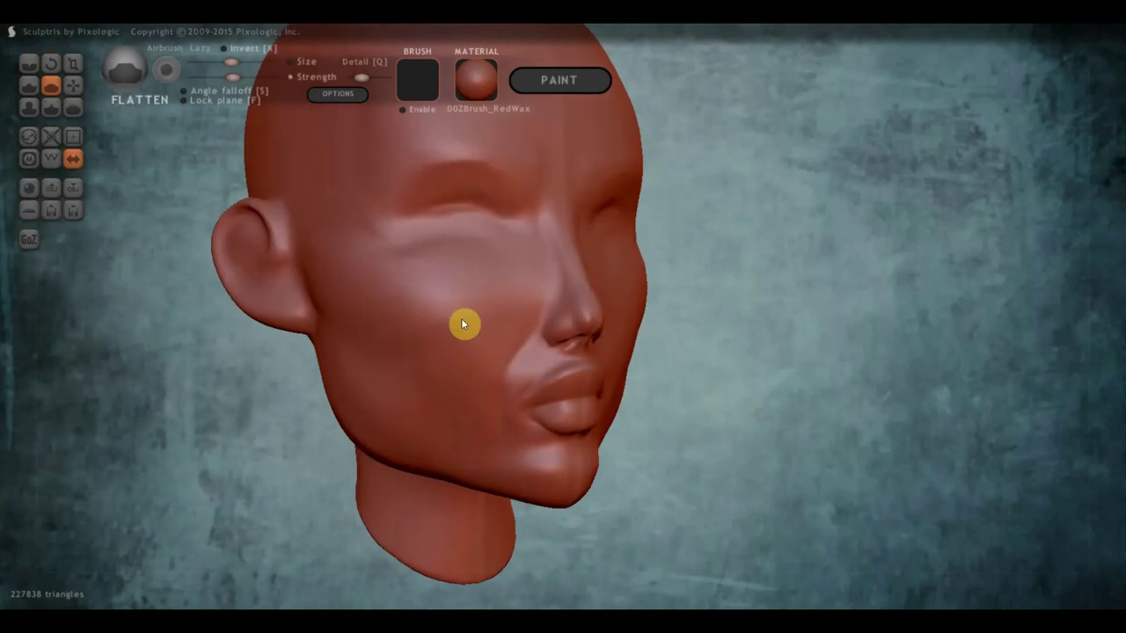
right_click_drag(485, 319, 489, 243)
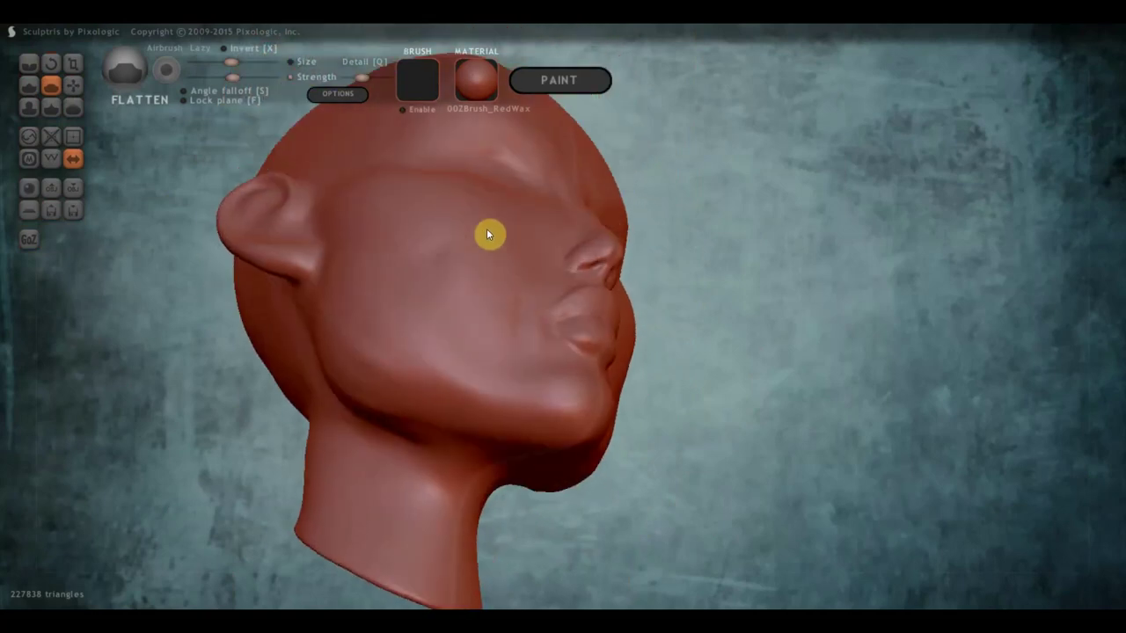
scroll(485, 264, "up", 3)
scroll(484, 275, "up", 2)
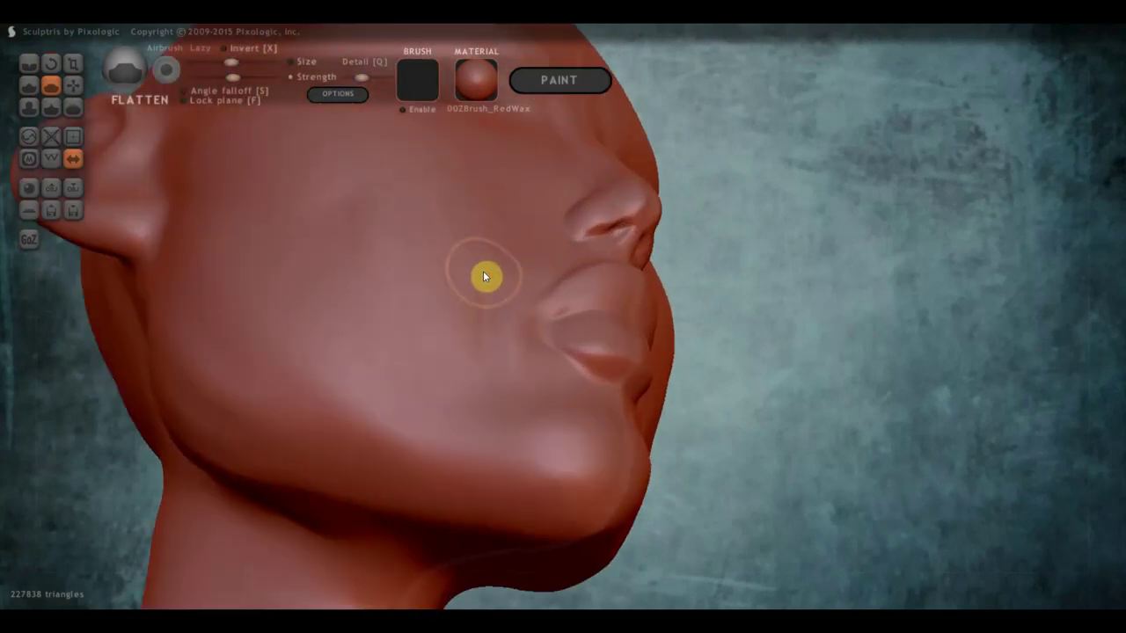
right_click_drag(491, 235, 440, 465)
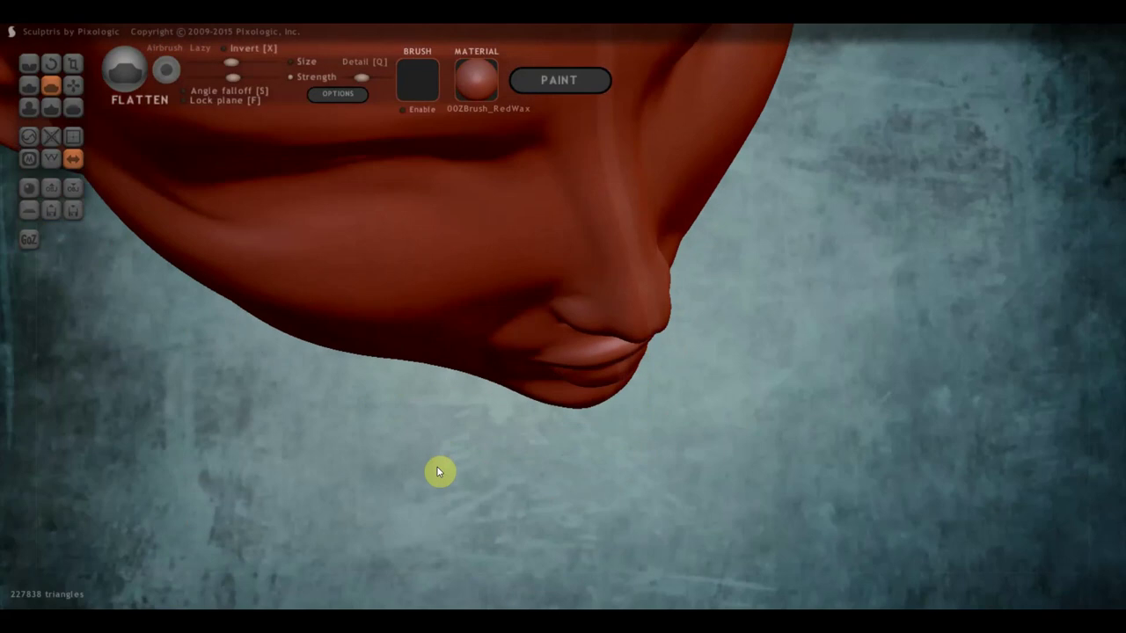
mouse_move(516, 403)
right_mouse_down()
mouse_move(546, 435)
mouse_move(600, 417)
mouse_move(706, 419)
right_mouse_up()
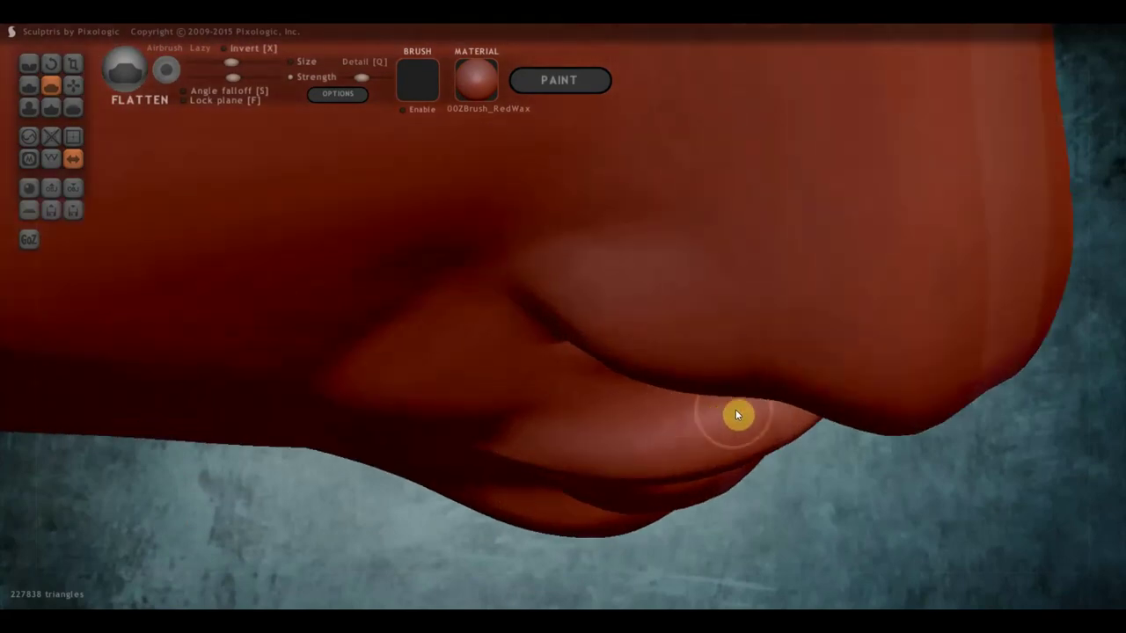
left_click_drag(736, 414, 559, 451)
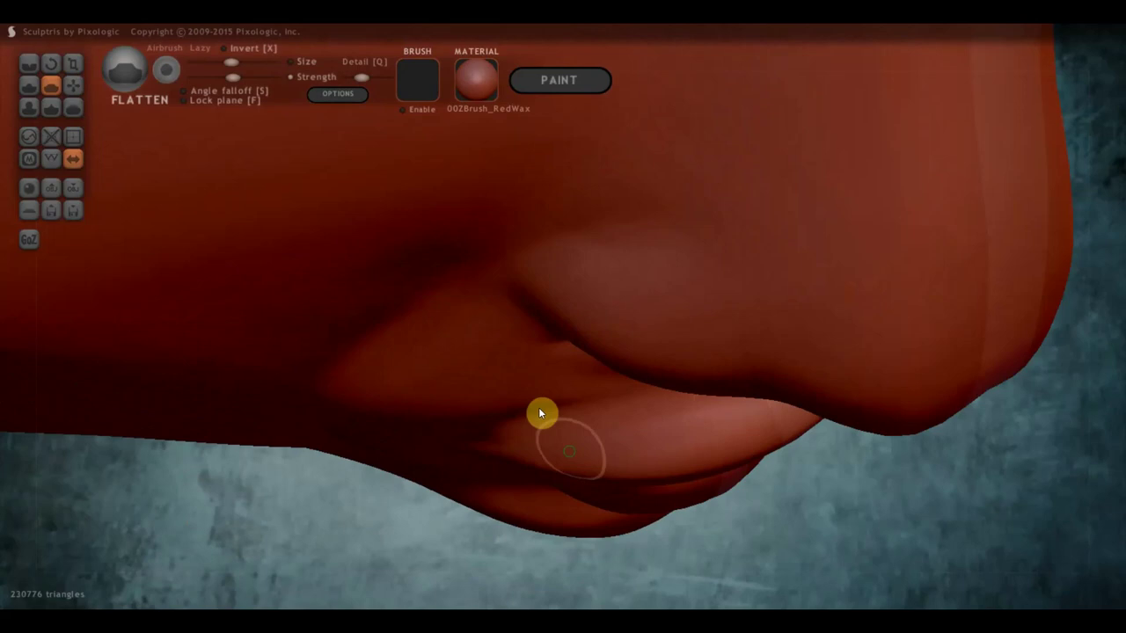
- Flatten the plane beneath the chin
scroll(539, 407, "up", 5)
scroll(543, 384, "down", 5)
scroll(545, 387, "down", 2)
right_click_drag(546, 388, 744, 365)
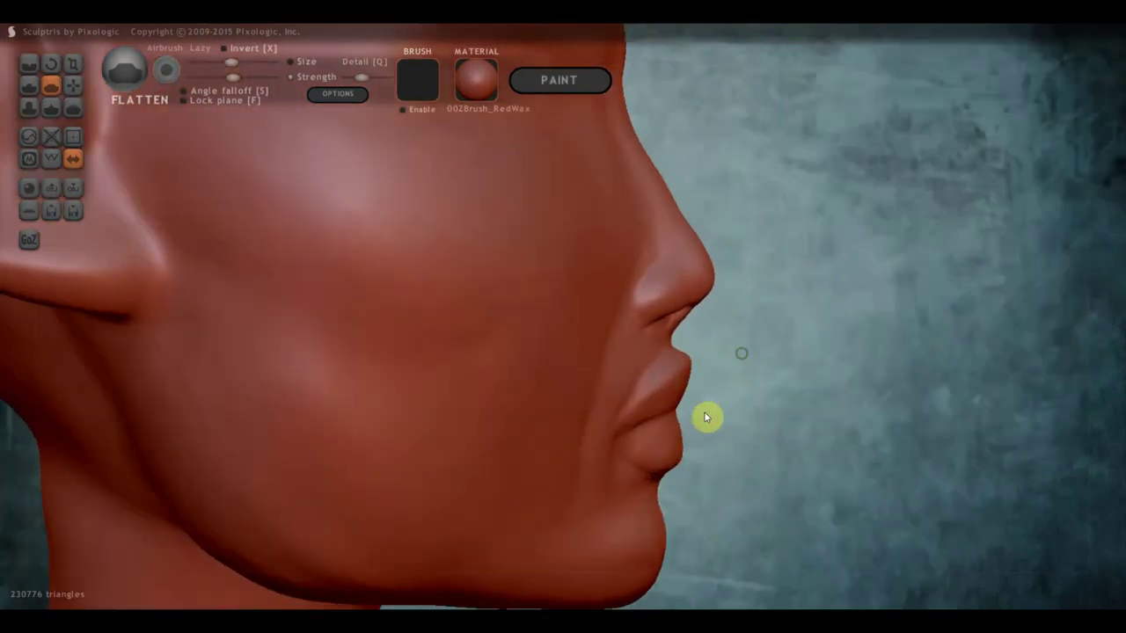
right_click_drag(737, 423, 710, 286)
scroll(709, 302, "up", 3)
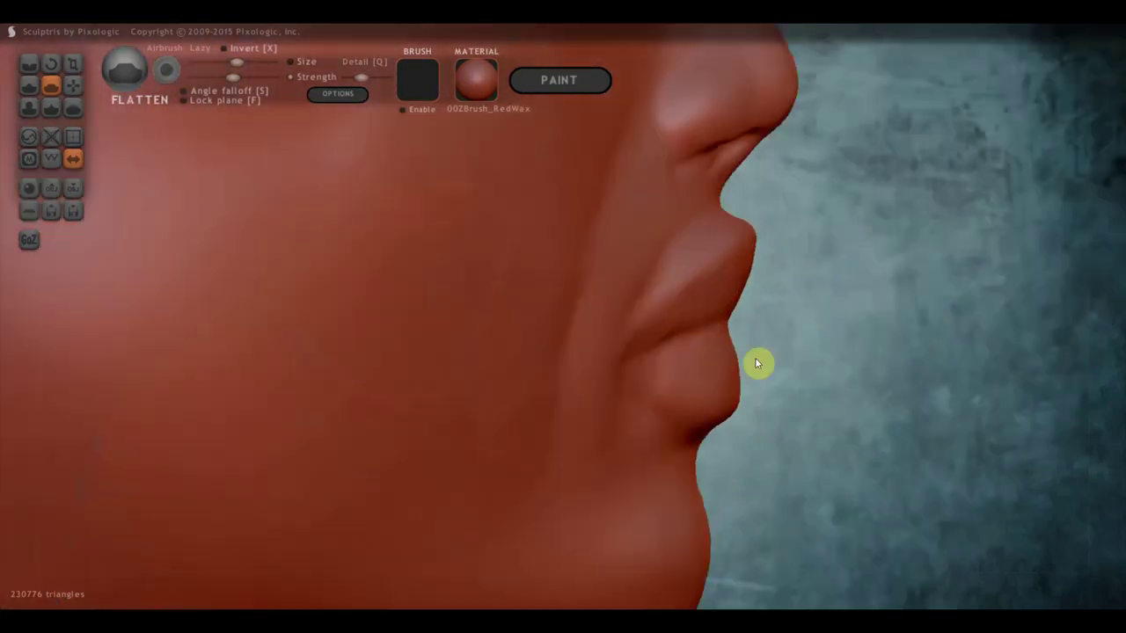
right_click_drag(764, 401, 610, 261)
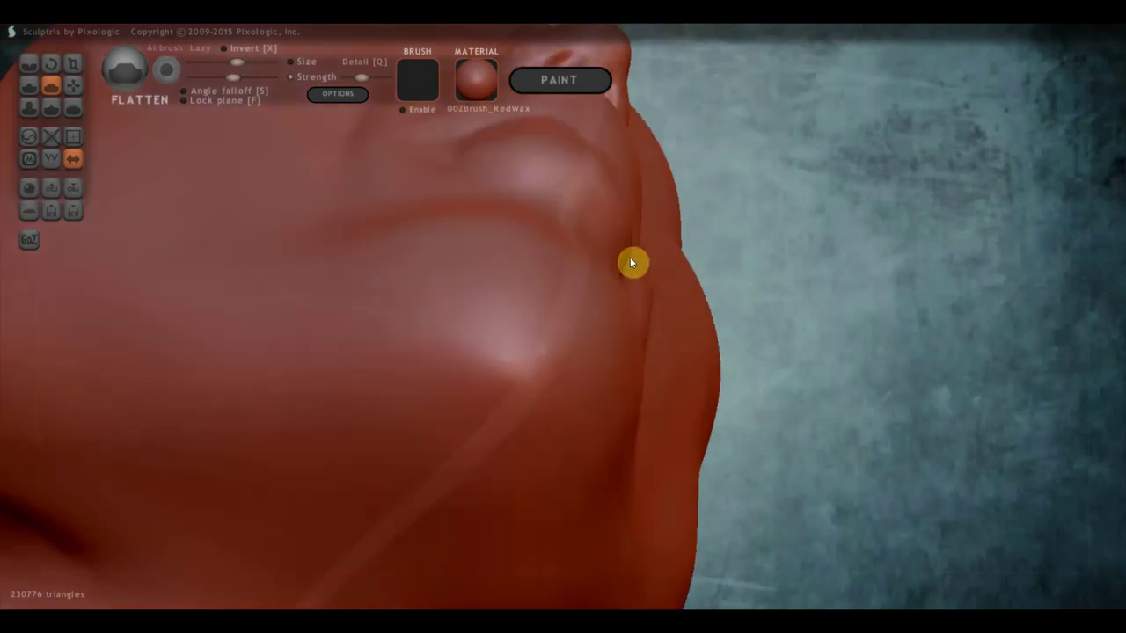
mouse_move(721, 249)
right_mouse_down()
mouse_move(762, 459)
mouse_move(688, 436)
mouse_move(684, 406)
right_mouse_up()
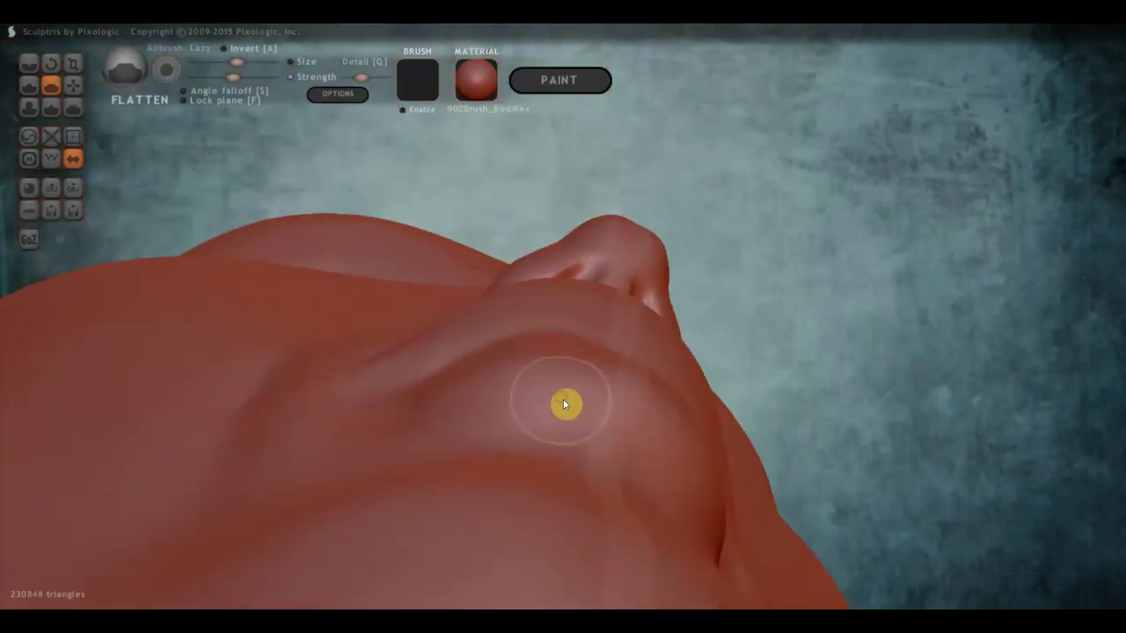
left_click_drag(612, 419, 684, 515)
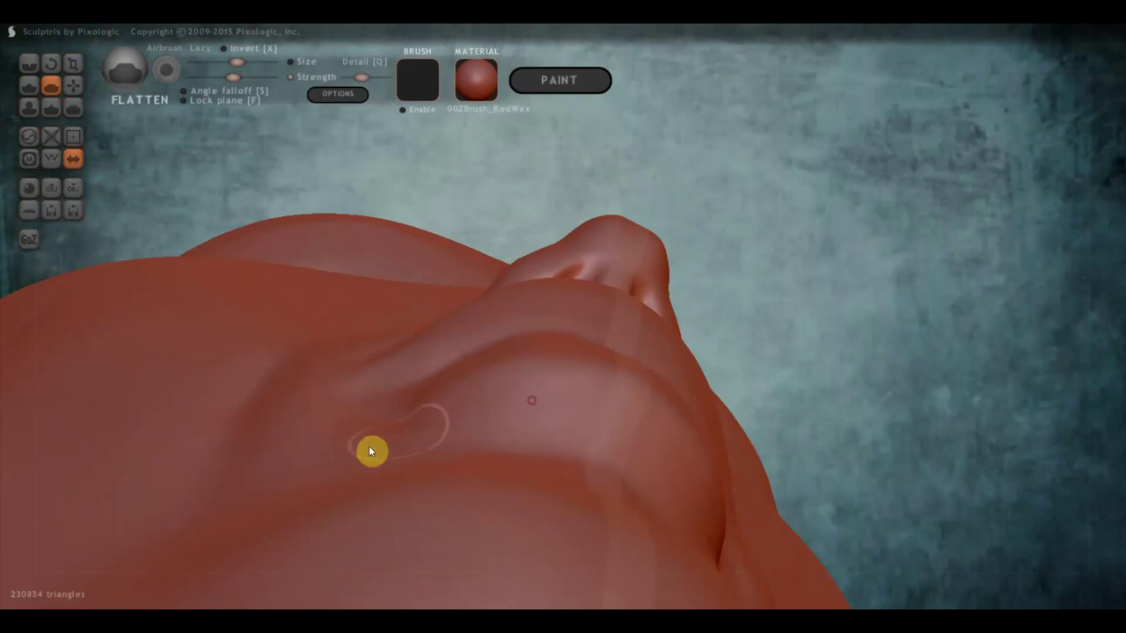
mouse_move(504, 404)
left_mouse_down()
mouse_move(555, 413)
mouse_move(392, 449)
left_mouse_up()
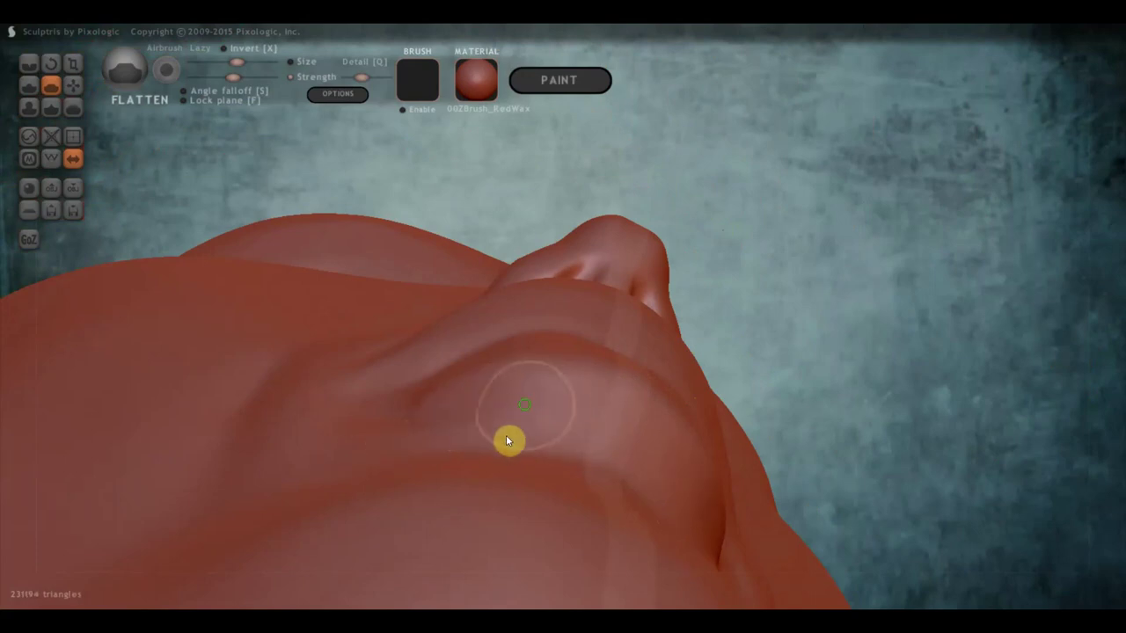
- Flatten and smooth the lower lip further
mouse_move(508, 439)
right_mouse_down()
mouse_move(554, 510)
mouse_move(628, 455)
mouse_move(672, 463)
mouse_move(661, 460)
right_mouse_up()
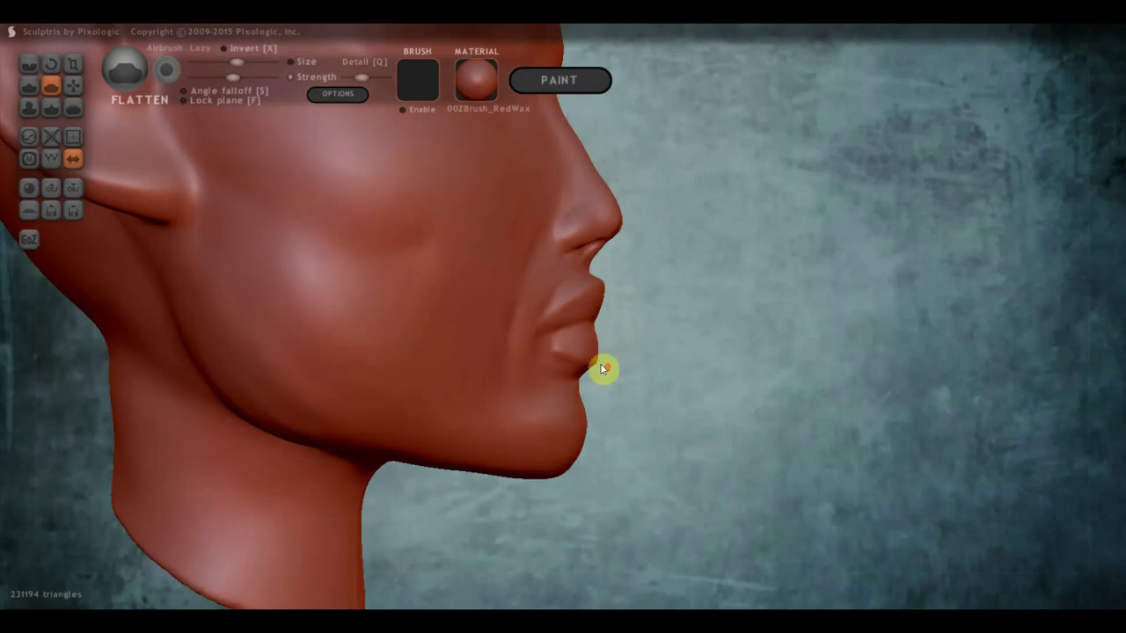
scroll(548, 384, "up", 5)
scroll(547, 383, "up", 2)
mouse_move(557, 420)
left_mouse_down()
mouse_move(564, 463)
mouse_move(536, 471)
left_mouse_up()
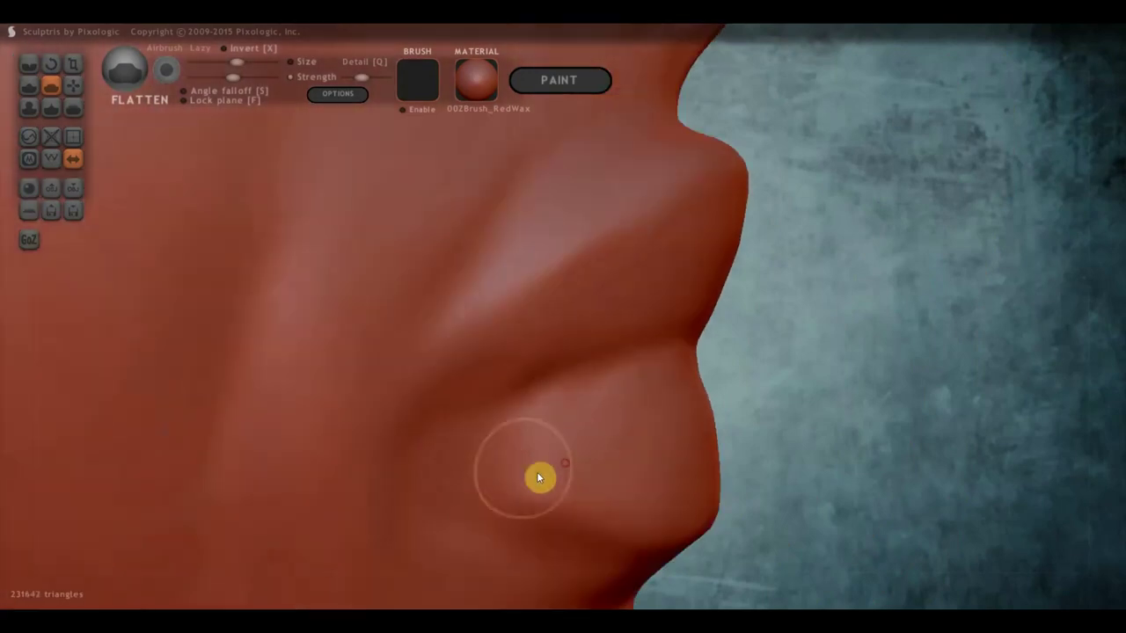
mouse_move(541, 478)
right_mouse_down()
mouse_move(624, 478)
mouse_move(568, 445)
mouse_move(526, 506)
right_mouse_up()
left_click_drag(522, 506, 593, 520)
mouse_move(593, 520)
right_mouse_down()
mouse_move(661, 460)
mouse_move(637, 431)
right_mouse_up()
scroll(636, 431, "down", 2)
scroll(654, 427, "down", 2)
scroll(659, 427, "down", 2)
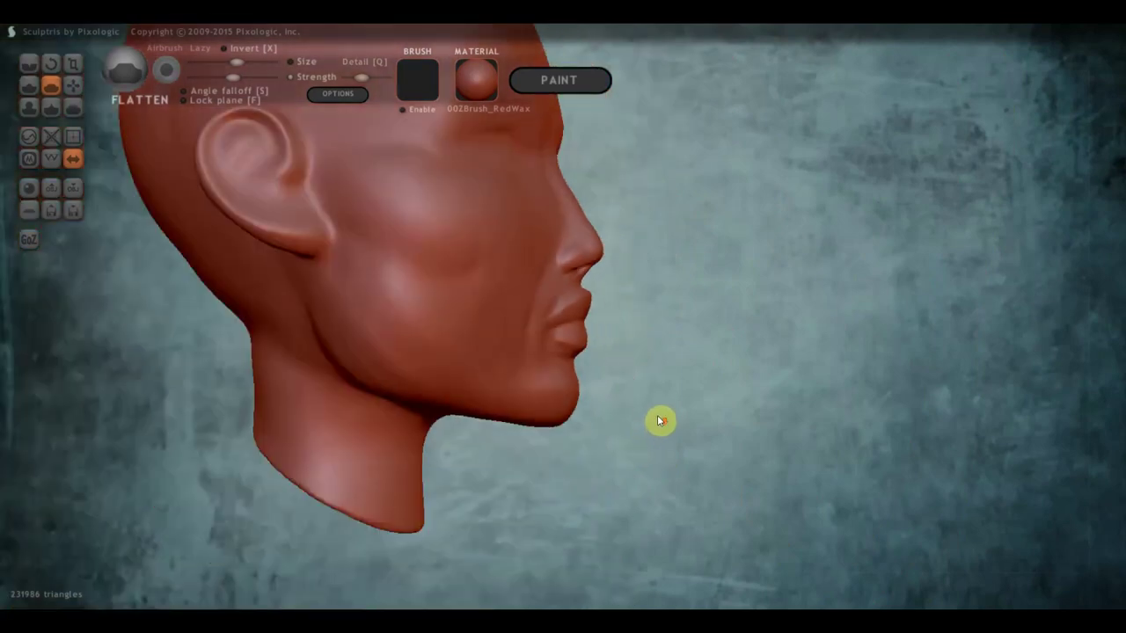
scroll(675, 419, "down", 1)
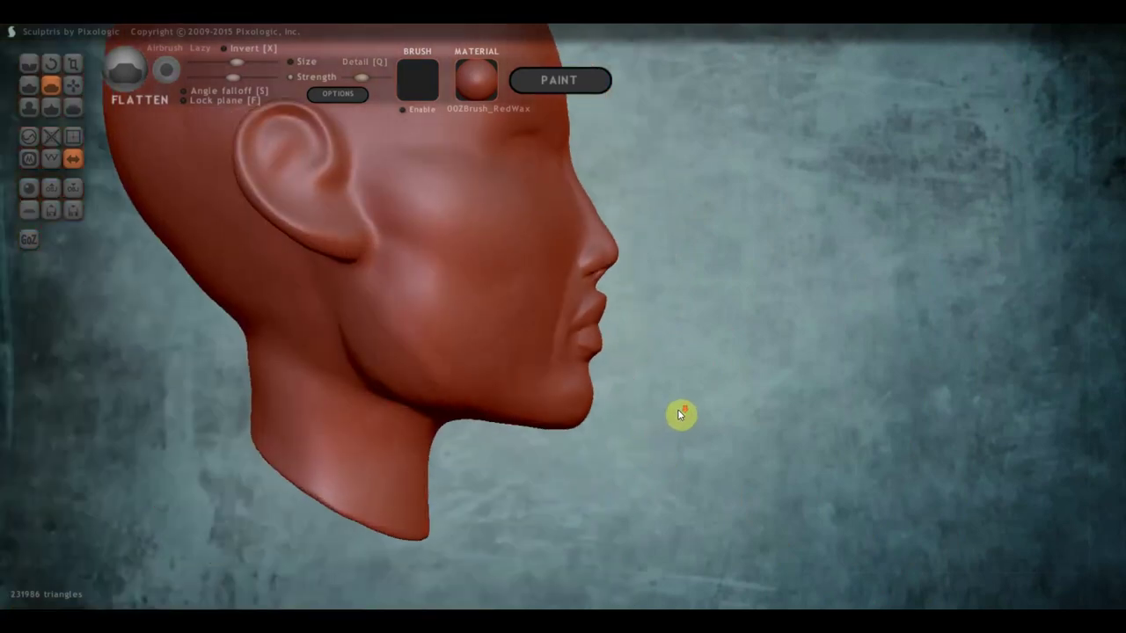
scroll(692, 368, "down", 2)
right_click_drag(692, 368, 690, 455, "alt")
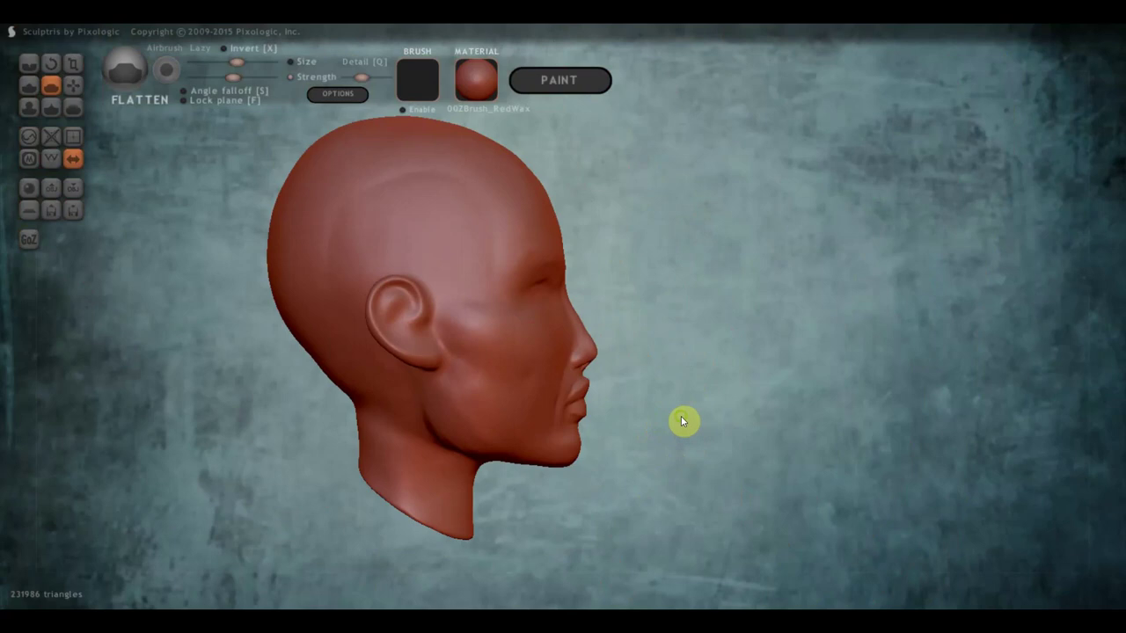
mouse_move(680, 416)
right_mouse_down()
mouse_move(507, 420)
mouse_move(470, 409)
right_mouse_up()
scroll(470, 409, "up", 3)
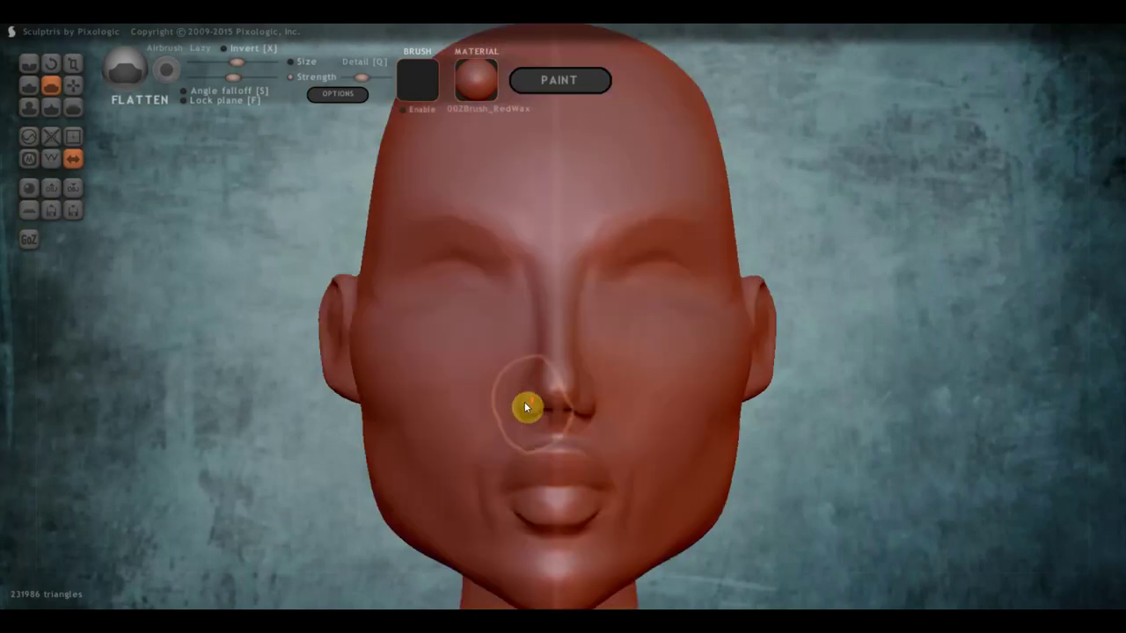
mouse_move(589, 452)
right_mouse_down()
mouse_move(611, 337)
mouse_move(606, 364)
mouse_move(557, 404)
mouse_move(569, 358)
mouse_move(515, 402)
mouse_move(477, 407)
mouse_move(513, 360)
right_mouse_up()
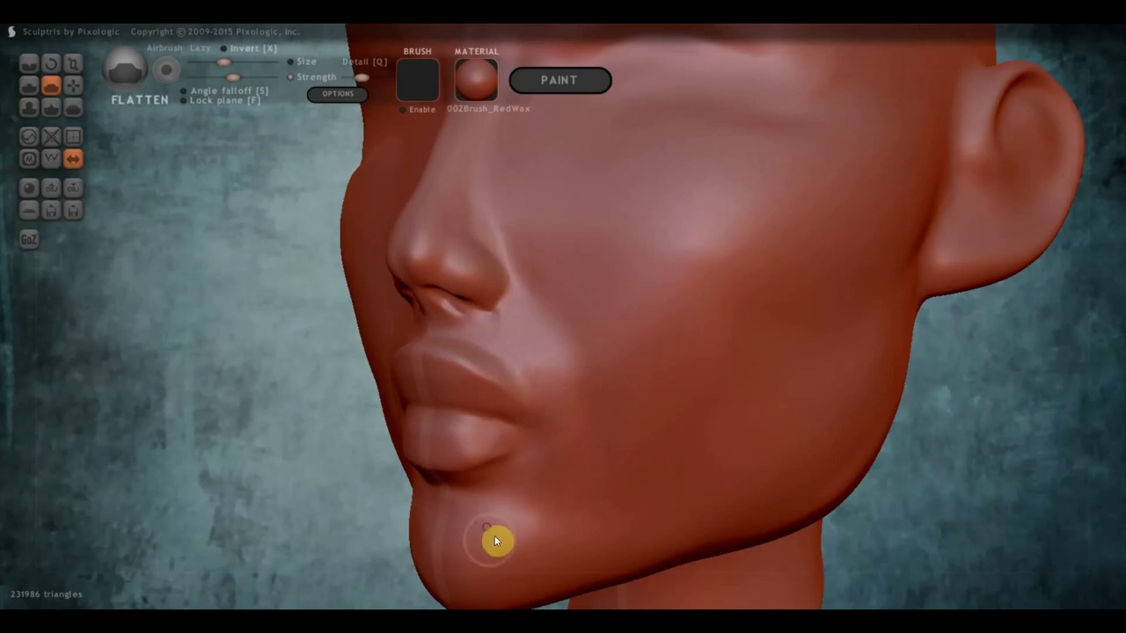
scroll(495, 536, "down", 3)
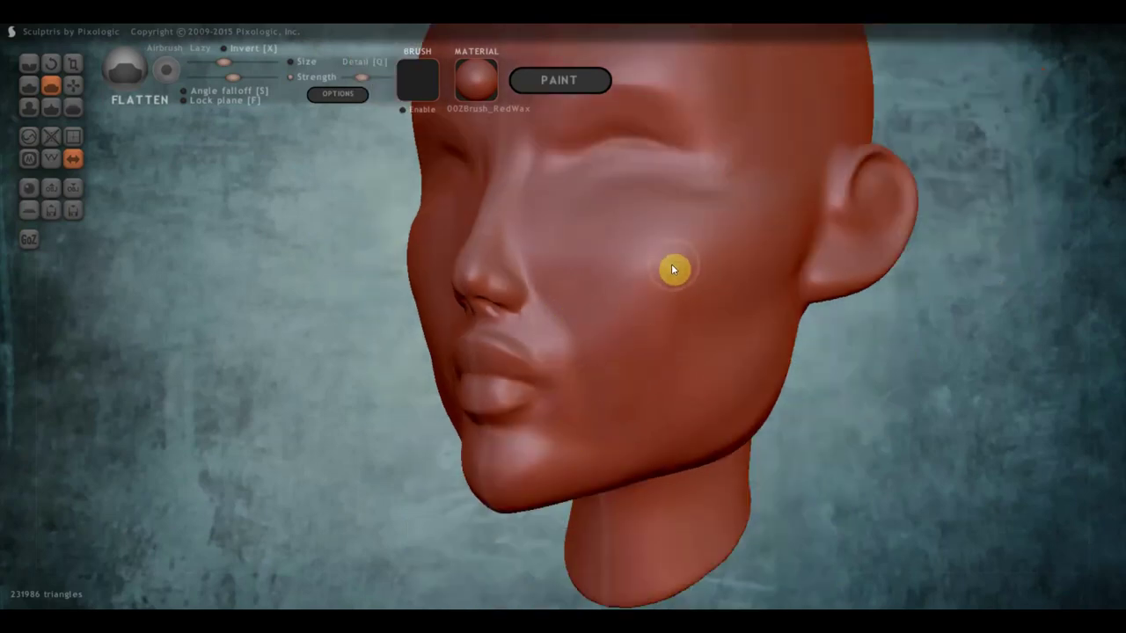
mouse_move(646, 269)
right_mouse_down()
mouse_move(673, 304)
mouse_move(595, 325)
right_mouse_up()
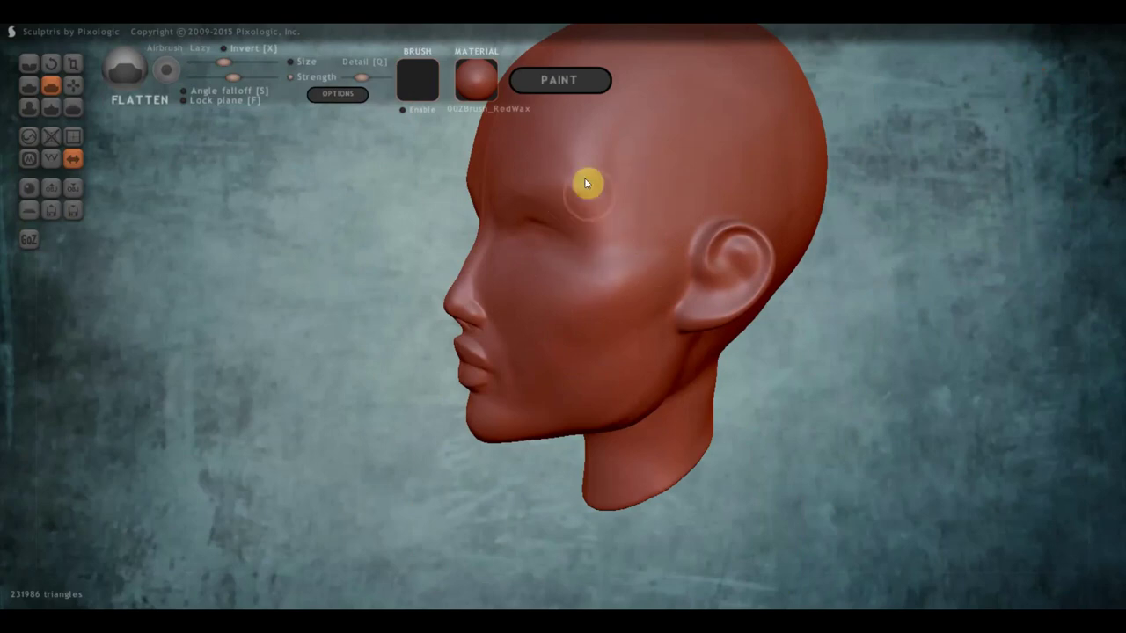
right_click_drag(631, 204, 628, 189)
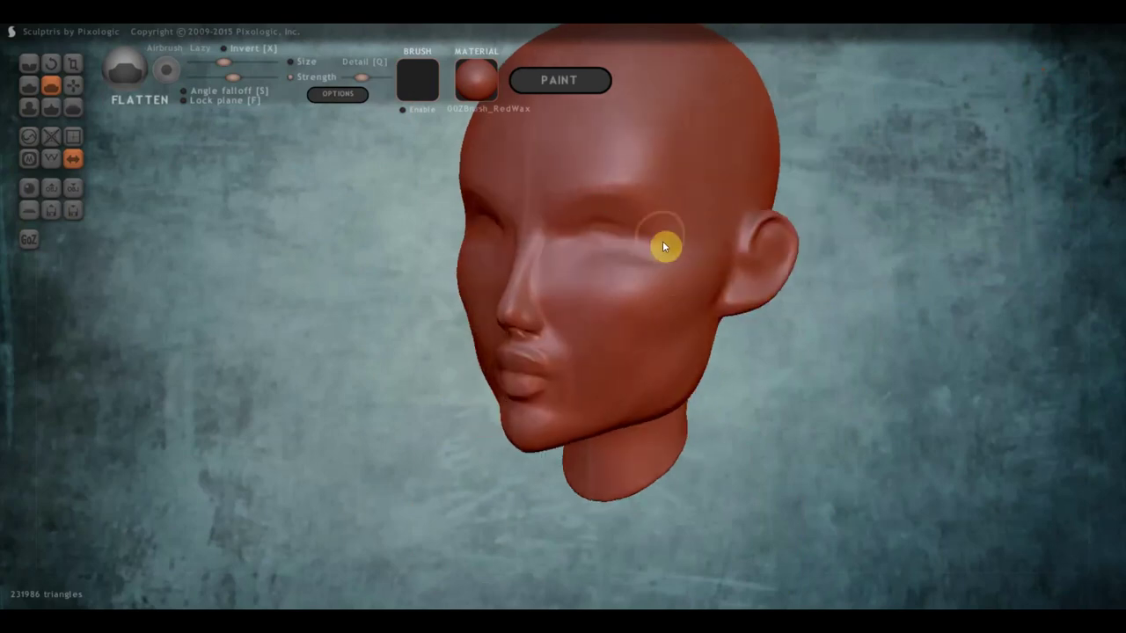
scroll(668, 194, "up", 3)
scroll(677, 224, "up", 1)
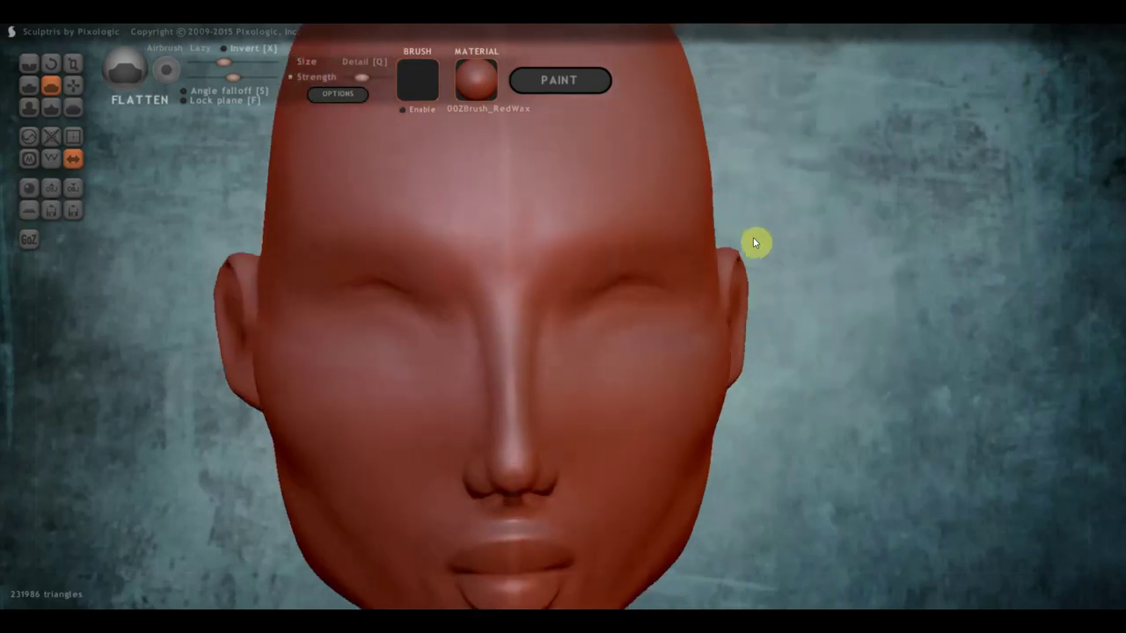
right_click_drag(641, 252, 754, 241)
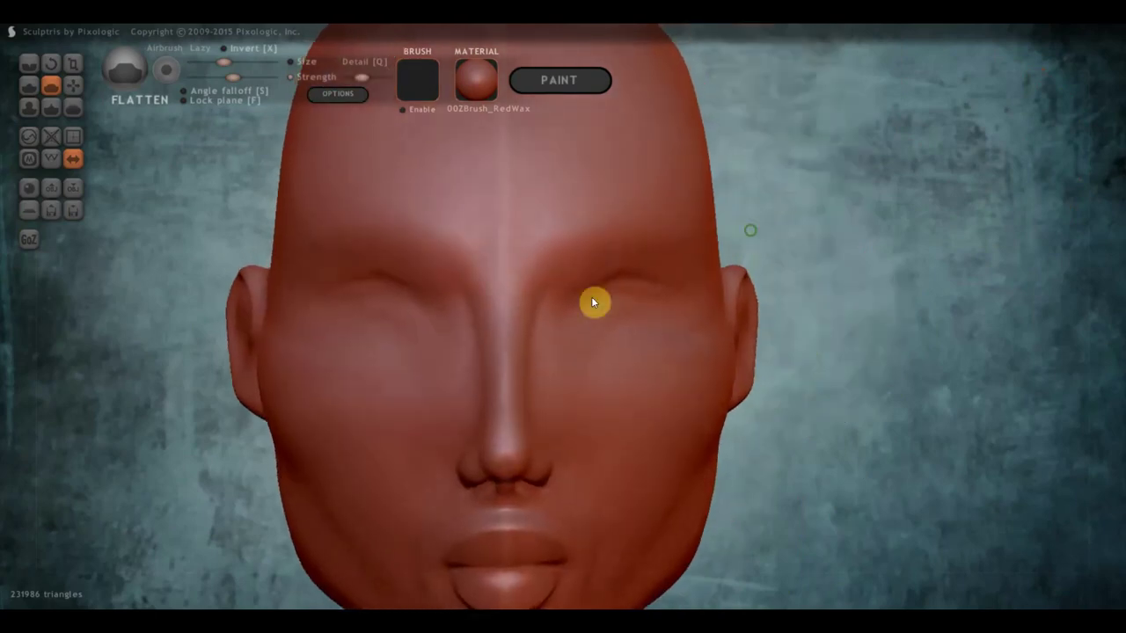
right_click_drag(563, 309, 365, 301)
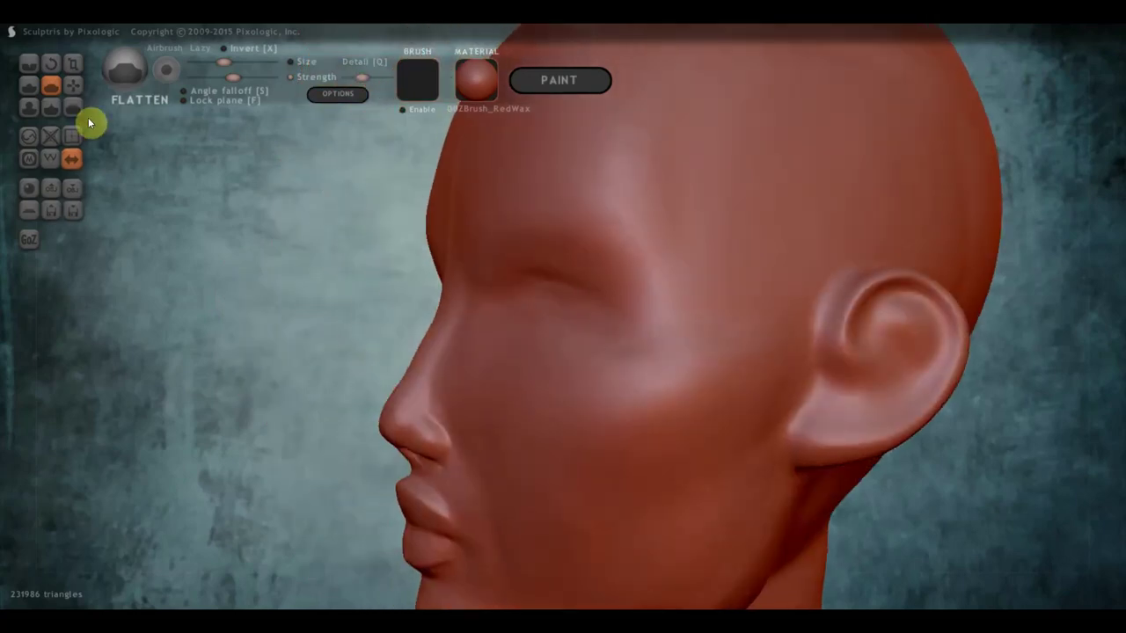
- Select the Grab brush and nudge the nose tip slightly
left_click(73, 84)
scroll(420, 385, "up", 3)
scroll(413, 380, "down", 1)
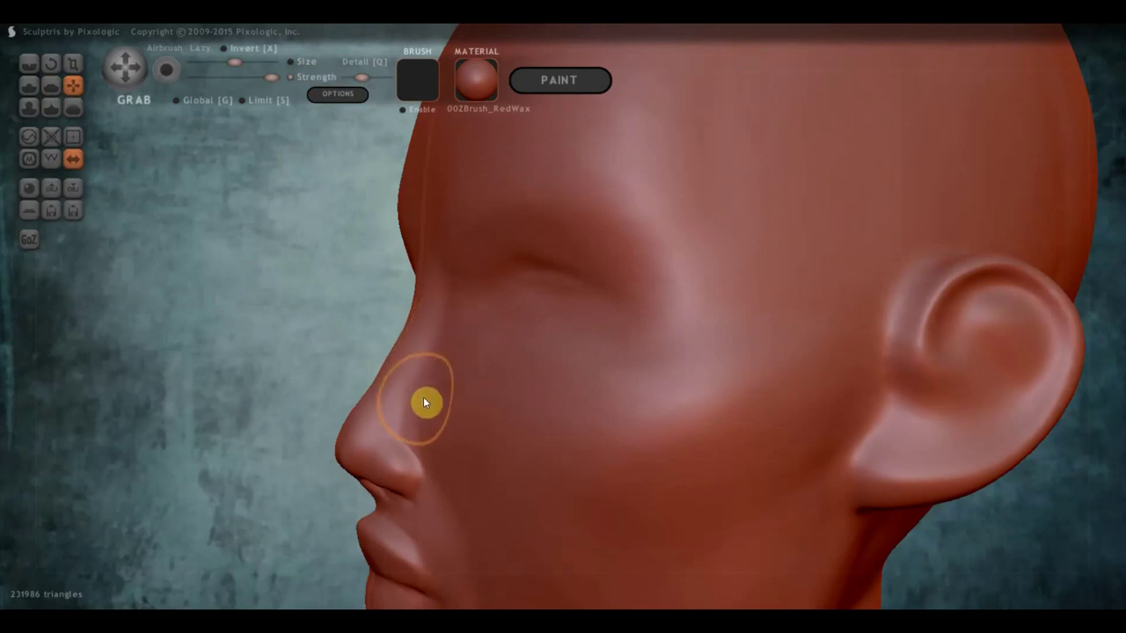
left_click_drag(410, 442, 415, 437)
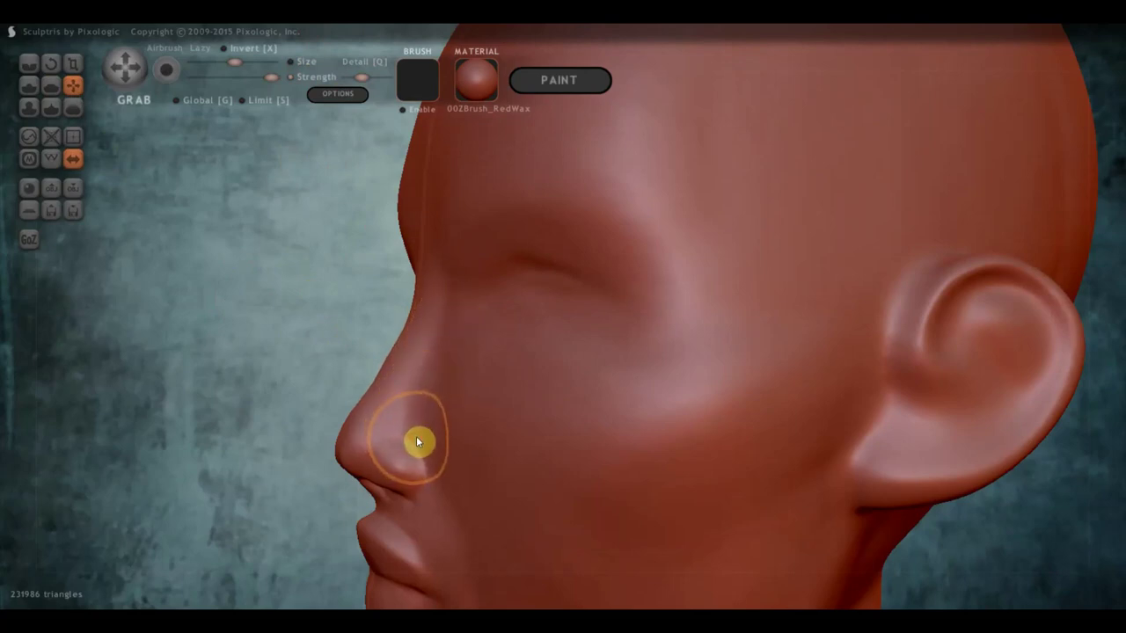
scroll(385, 352, "up", 2)
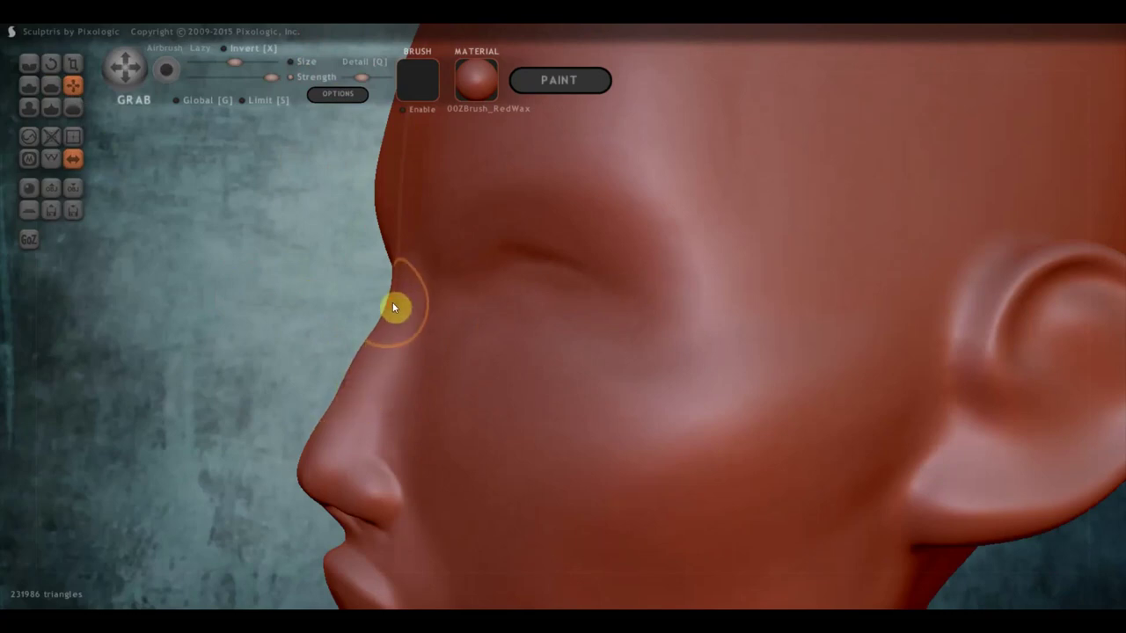
scroll(367, 341, "up", 1)
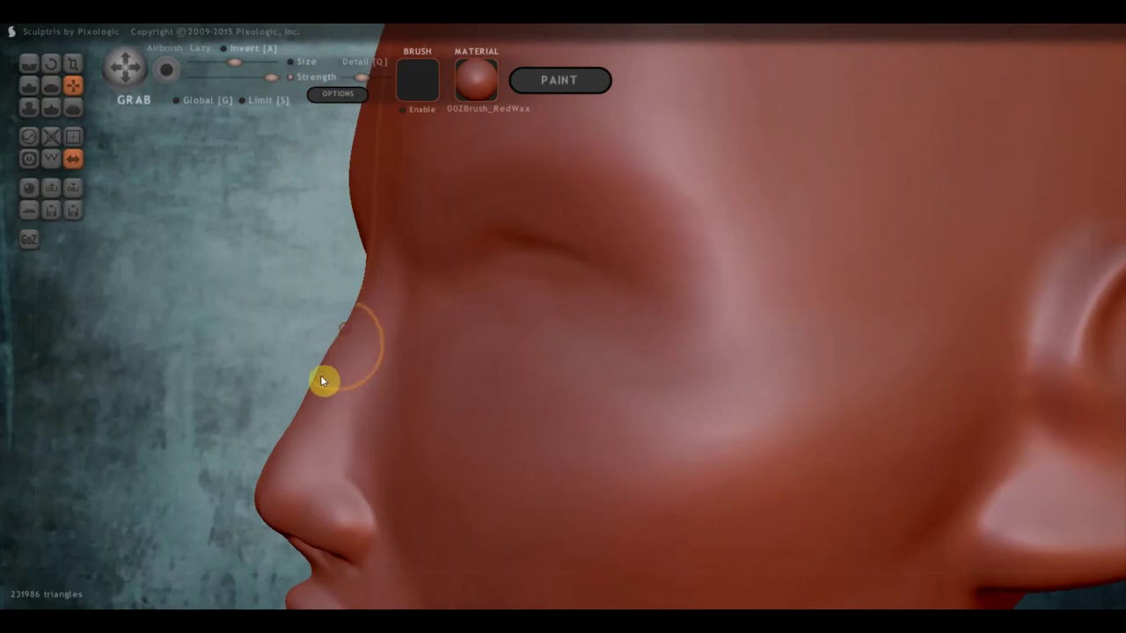
scroll(306, 401, "down", 3)
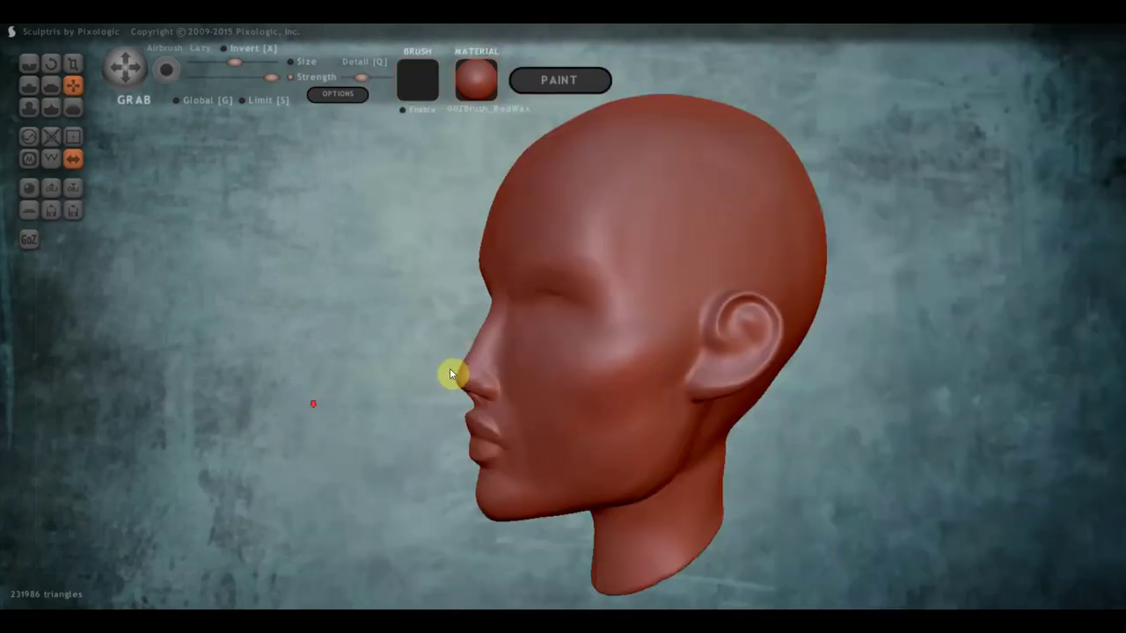
scroll(459, 361, "up", 1)
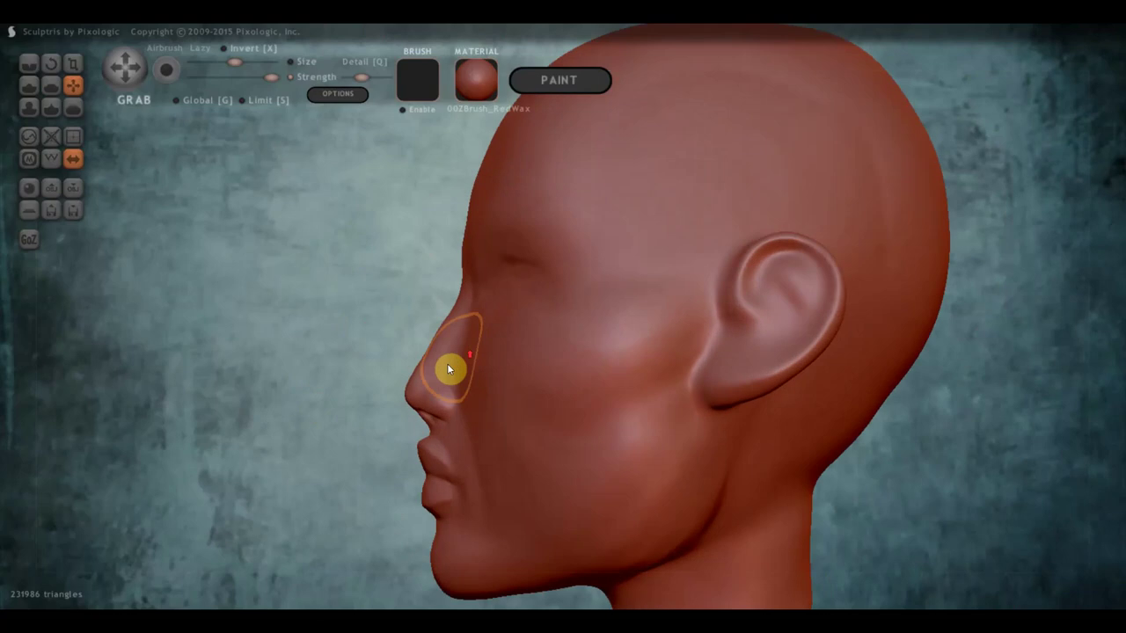
scroll(440, 398, "down", 2)
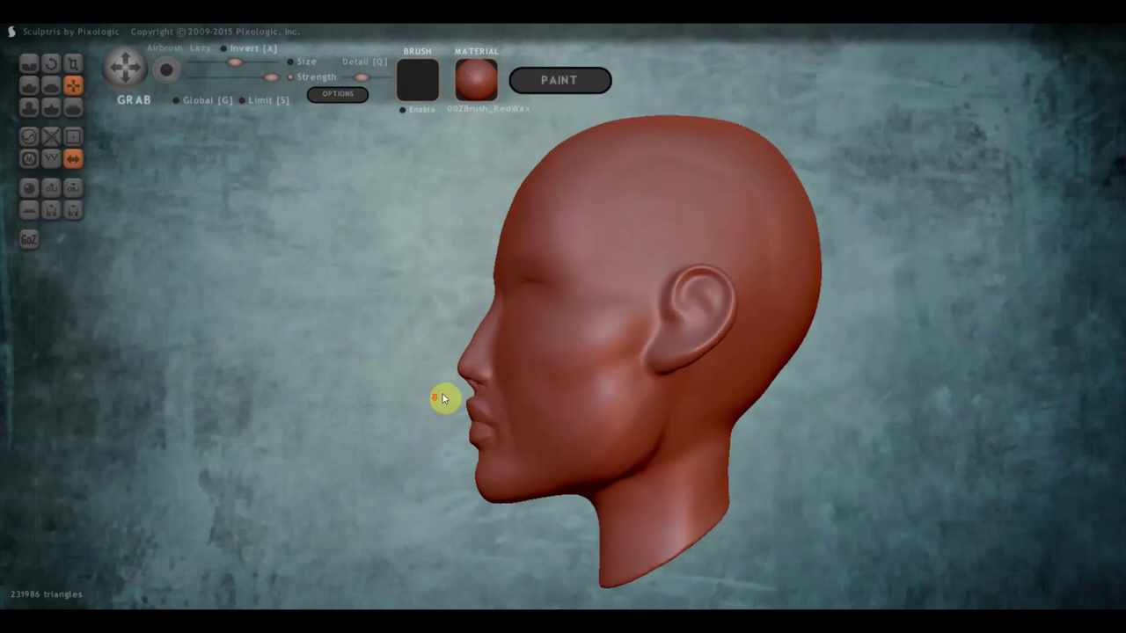
- Enlarge the Grab brush, pull the lips and chin down, then undo that pull
left_click_drag(235, 62, 250, 64)
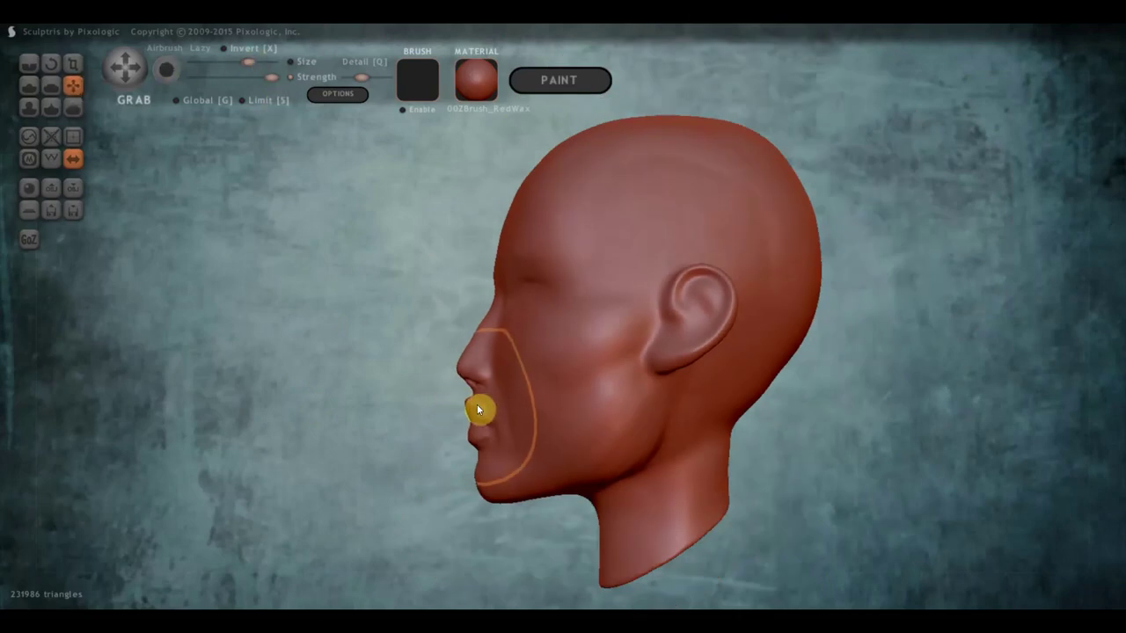
left_click_drag(474, 410, 487, 453)
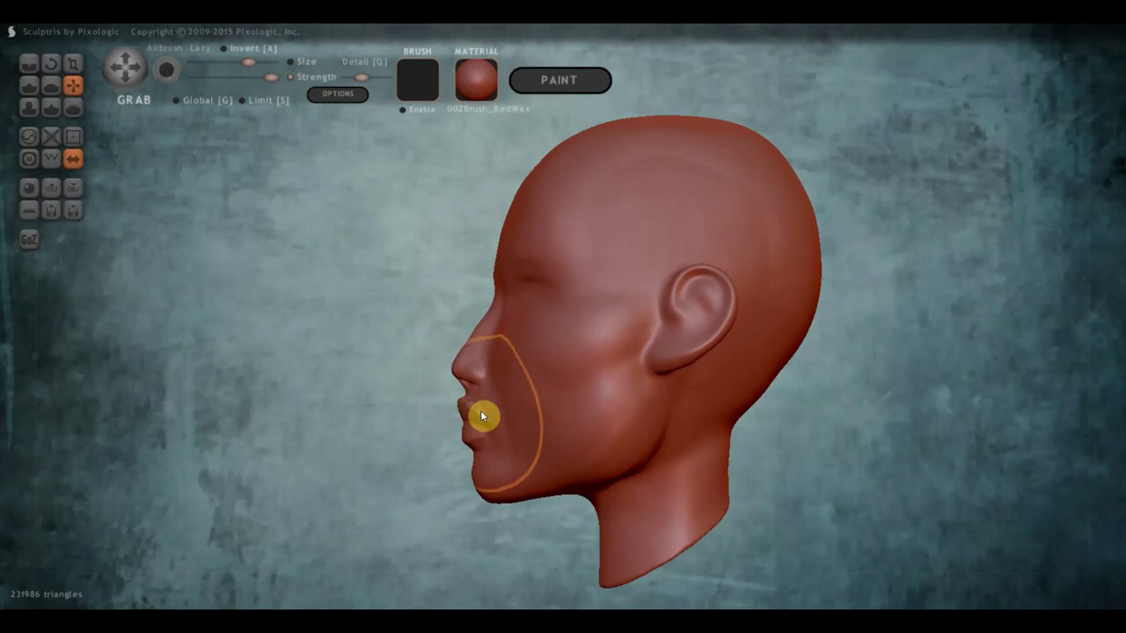
key("ctrl+z")
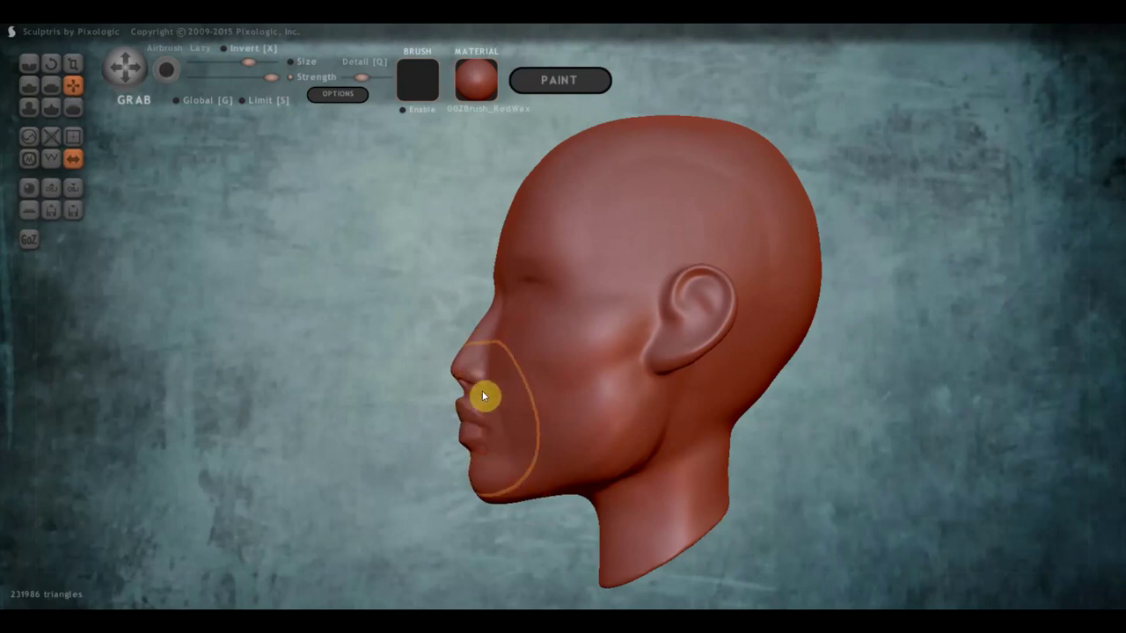
mouse_move(474, 385)
right_mouse_down()
mouse_move(502, 415)
mouse_move(747, 431)
mouse_move(666, 430)
mouse_move(678, 443)
mouse_move(698, 434)
mouse_move(686, 381)
mouse_move(643, 442)
right_mouse_up()
scroll(686, 434, "up", 3)
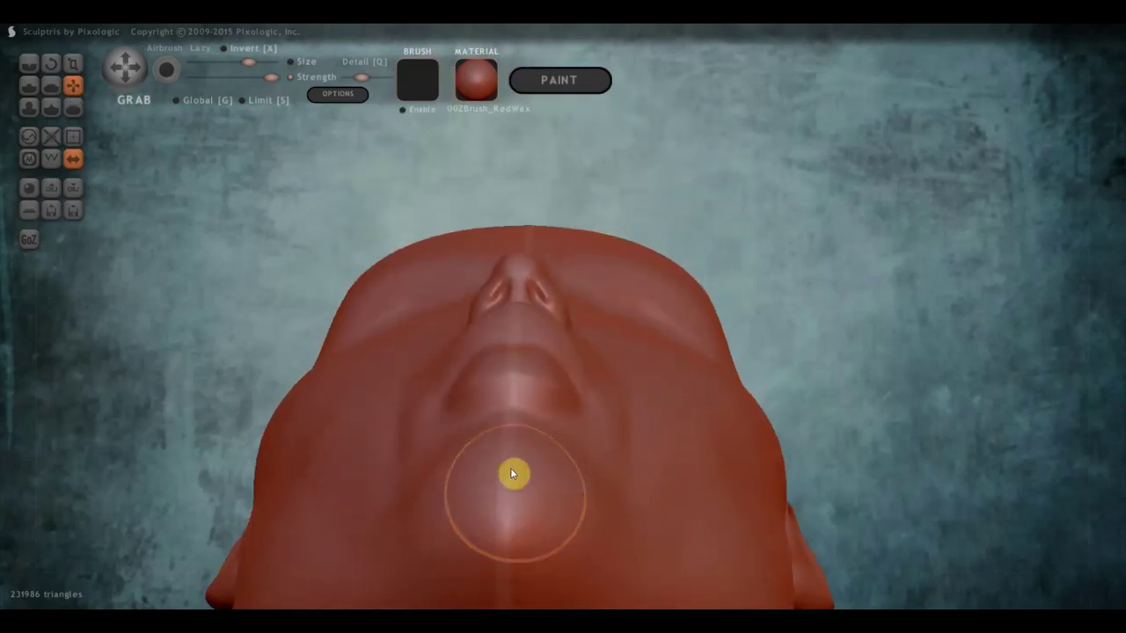
mouse_move(522, 468)
right_mouse_down()
mouse_move(575, 401)
mouse_move(645, 435)
mouse_move(673, 417)
mouse_move(669, 508)
mouse_move(687, 455)
right_mouse_up()
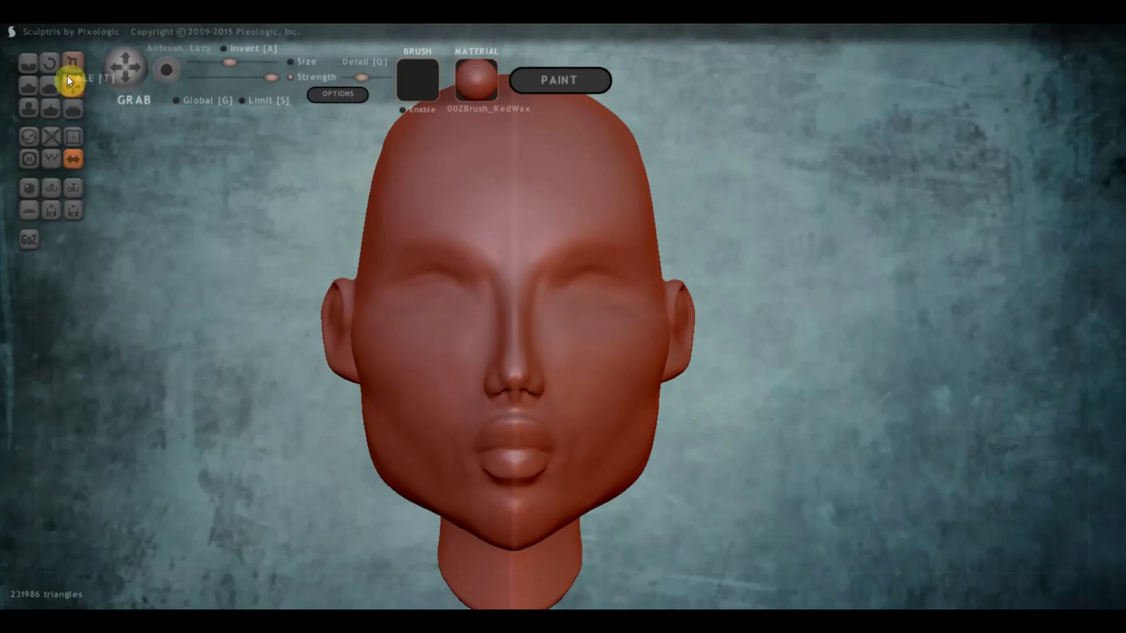
- Select the Draw brush and zoom in on the eyes in a three-quarter view
left_click(29, 84)
right_click_drag(373, 257, 457, 266)
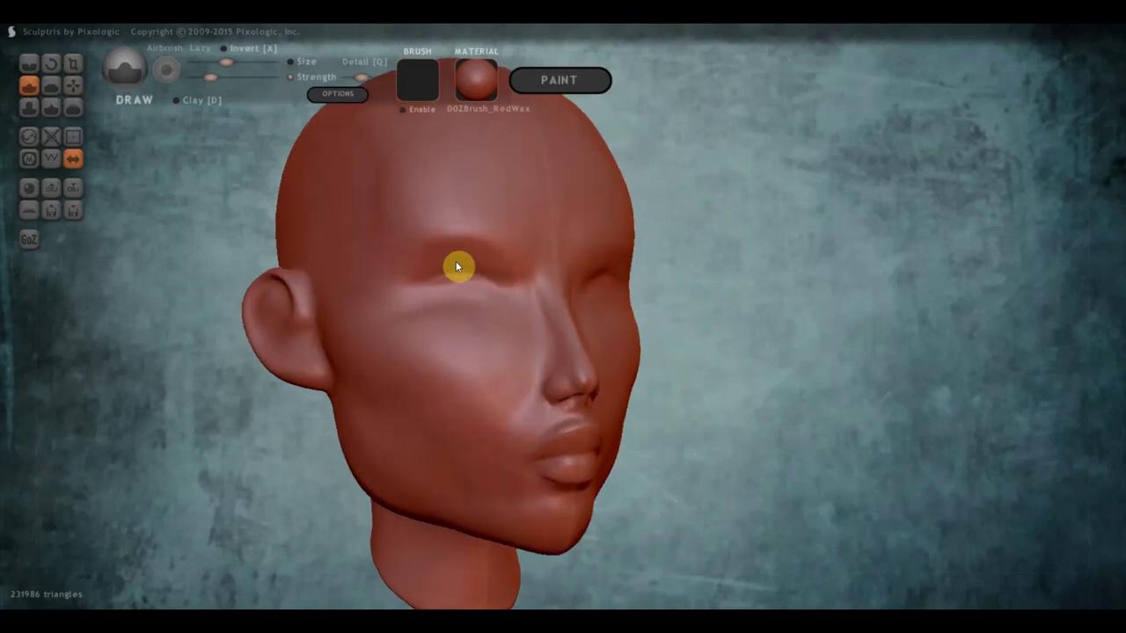
right_click_drag(310, 221, 318, 215)
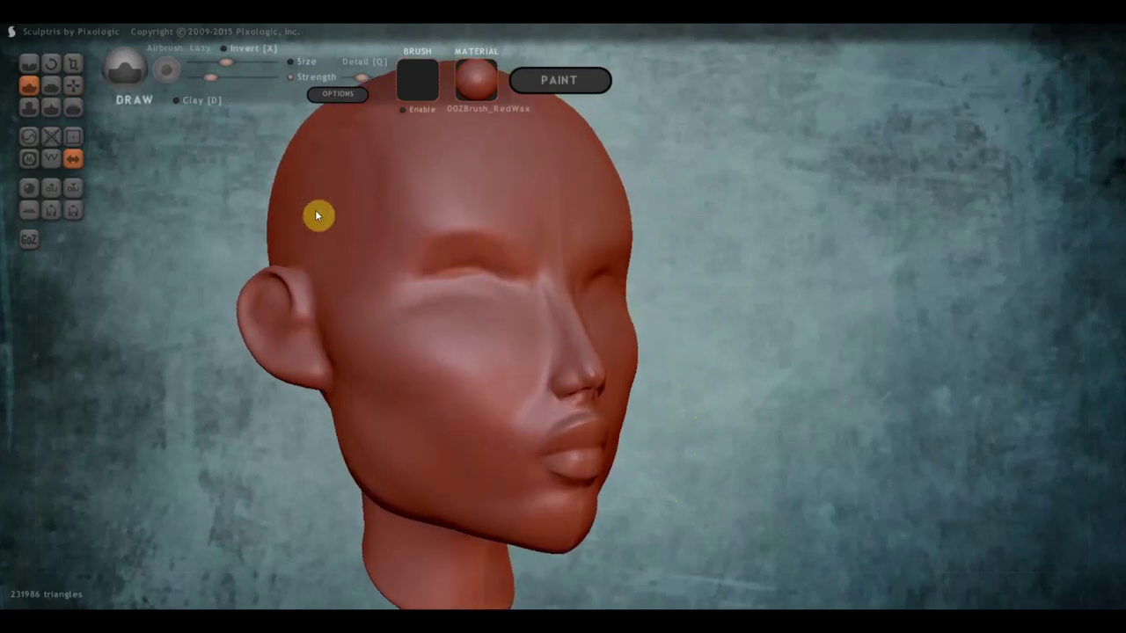
mouse_move(628, 291)
right_mouse_down()
mouse_move(643, 337)
mouse_move(681, 329)
mouse_move(563, 341)
mouse_move(711, 389)
mouse_move(817, 396)
mouse_move(810, 378)
right_mouse_up()
scroll(722, 385, "down", 2)
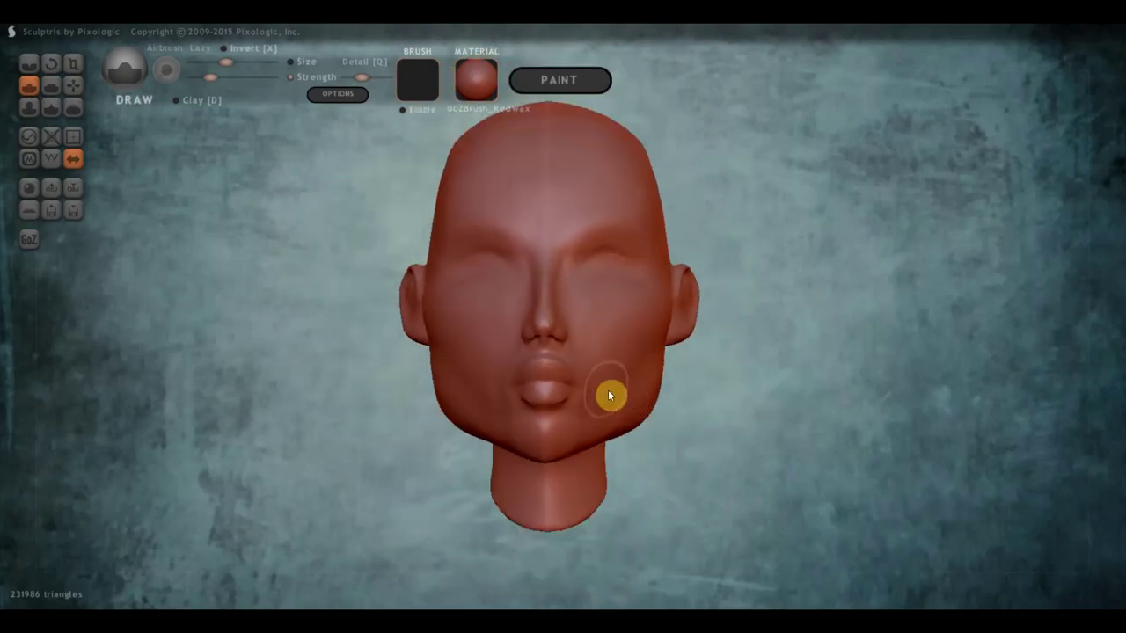
right_click_drag(613, 395, 617, 396)
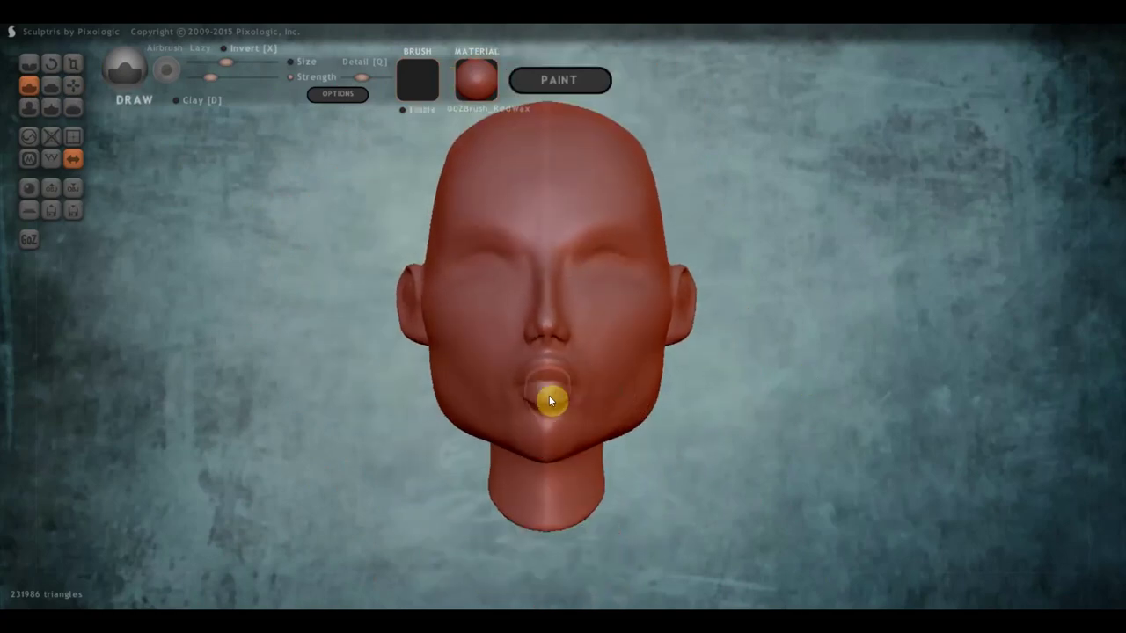
mouse_move(516, 358)
right_mouse_down()
mouse_move(610, 365)
mouse_move(582, 363)
mouse_move(581, 339)
mouse_move(607, 402)
mouse_move(611, 392)
right_mouse_up()
scroll(583, 365, "up", 3)
scroll(564, 349, "up", 2)
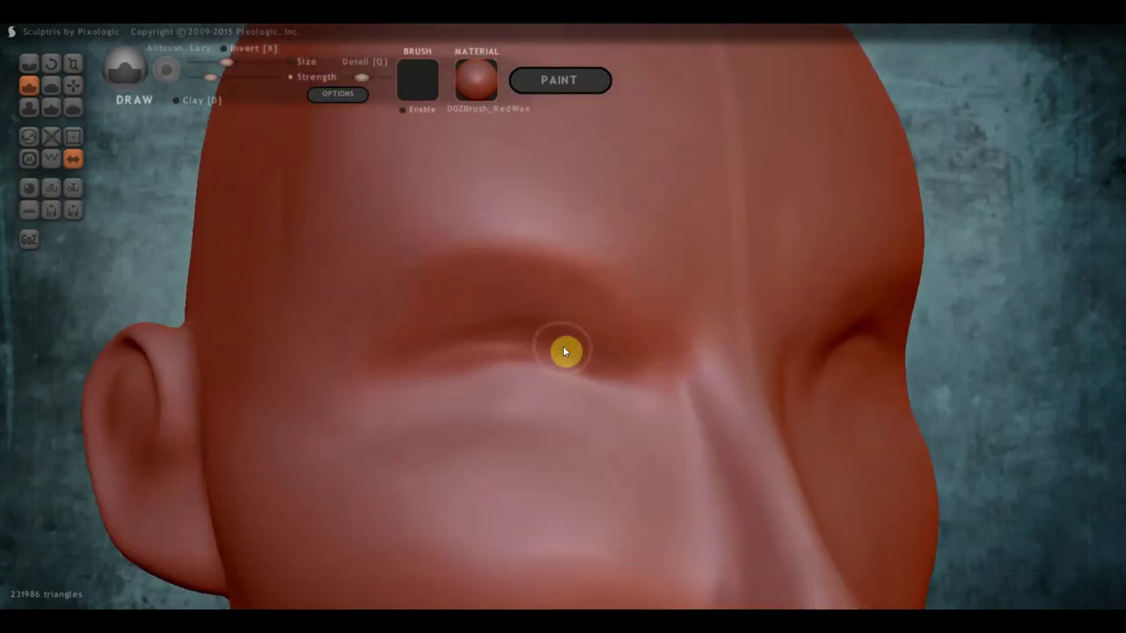
- With Clay enabled on the Draw brush, raise defined ridges and creases along the upper eyelids
left_click(177, 99)
scroll(539, 327, "down", 1)
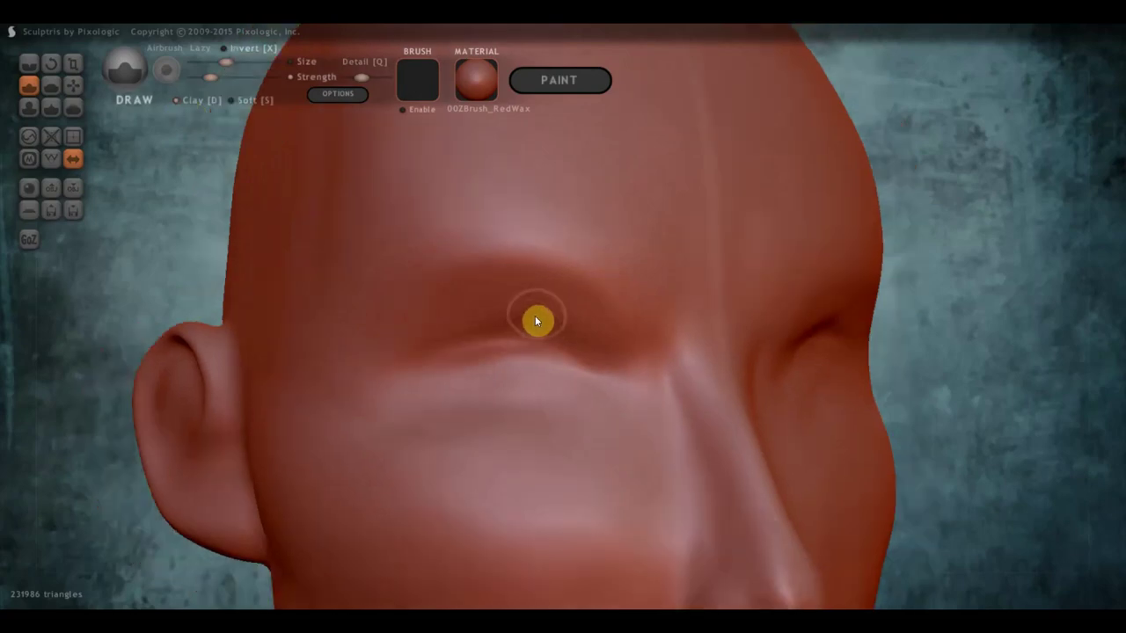
mouse_move(535, 321)
left_mouse_down()
mouse_move(434, 344)
mouse_move(495, 314)
mouse_move(516, 327)
mouse_move(378, 367)
mouse_move(516, 315)
mouse_move(475, 369)
mouse_move(553, 334)
mouse_move(453, 355)
mouse_move(502, 324)
mouse_move(475, 312)
mouse_move(372, 379)
mouse_move(492, 322)
mouse_move(559, 344)
mouse_move(487, 322)
mouse_move(373, 353)
mouse_move(512, 319)
mouse_move(407, 372)
mouse_move(352, 370)
mouse_move(469, 350)
left_mouse_up()
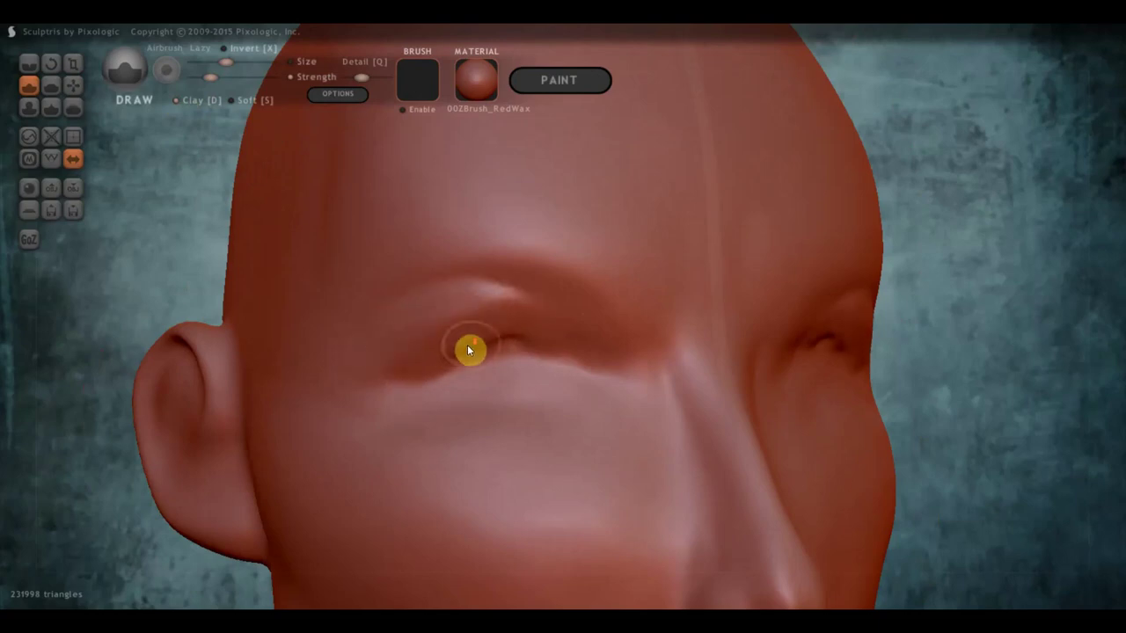
scroll(467, 345, "down", 2)
mouse_move(467, 345)
right_mouse_down()
mouse_move(491, 337)
mouse_move(464, 333)
right_mouse_up()
scroll(503, 337, "up", 3)
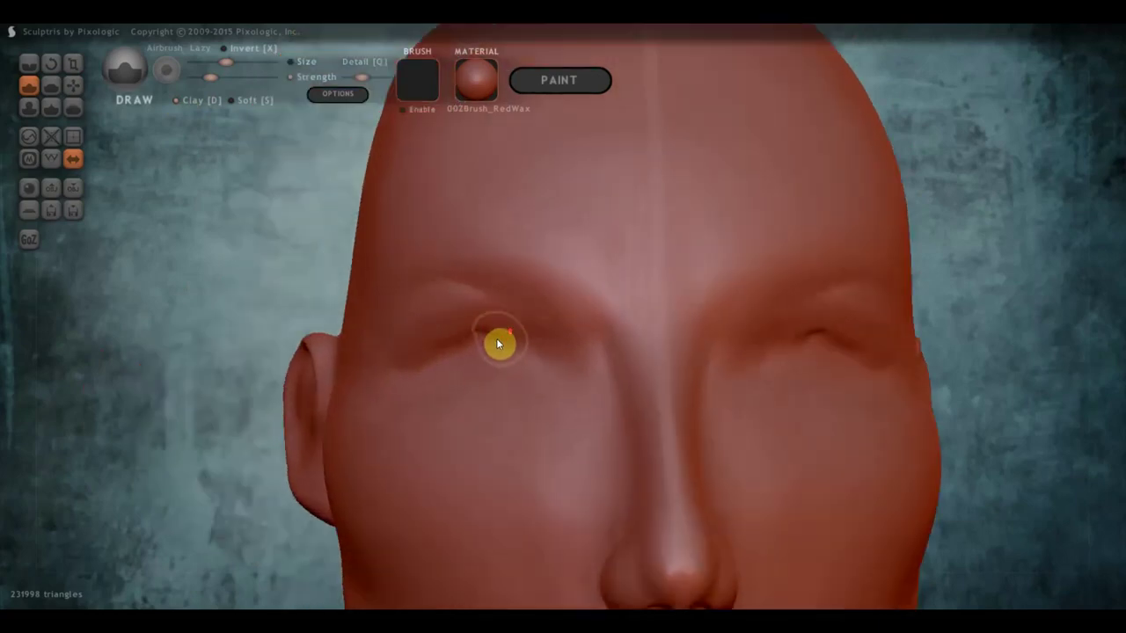
scroll(498, 343, "up", 2)
mouse_move(423, 314)
left_mouse_down()
mouse_move(510, 367)
mouse_move(467, 322)
mouse_move(516, 348)
mouse_move(422, 342)
mouse_move(536, 352)
mouse_move(395, 344)
mouse_move(442, 331)
mouse_move(412, 319)
mouse_move(529, 370)
left_mouse_up()
mouse_move(468, 313)
left_mouse_down()
mouse_move(518, 352)
mouse_move(395, 352)
mouse_move(417, 334)
mouse_move(469, 331)
left_mouse_up()
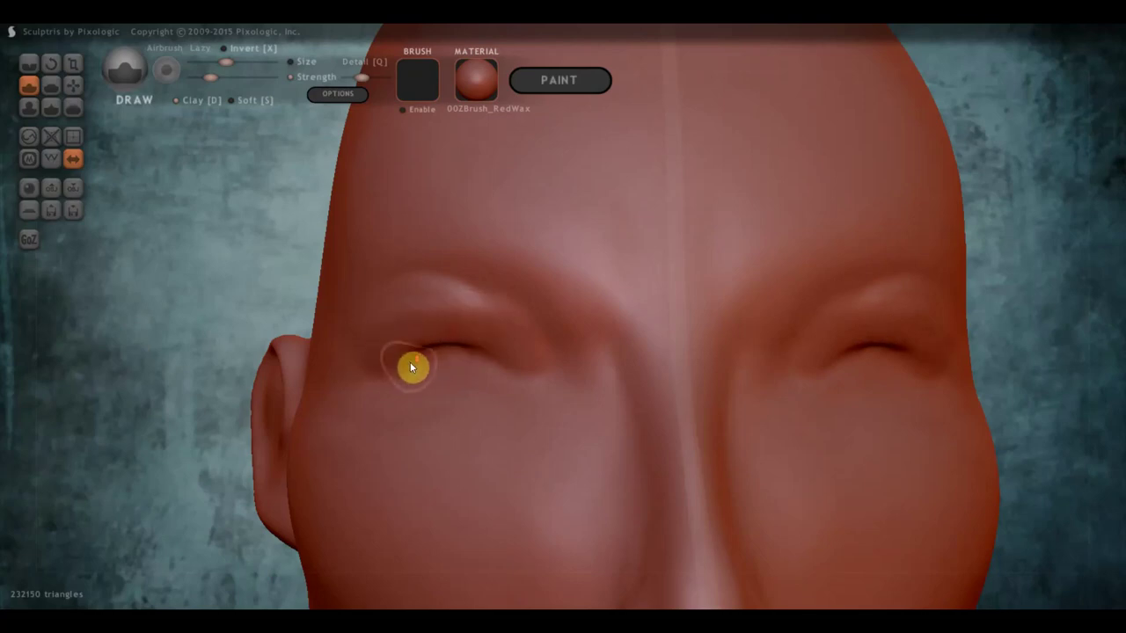
scroll(410, 361, "down", 3)
mouse_move(409, 361)
right_mouse_down()
mouse_move(592, 368)
mouse_move(655, 355)
mouse_move(495, 366)
right_mouse_up()
scroll(448, 322, "up", 3)
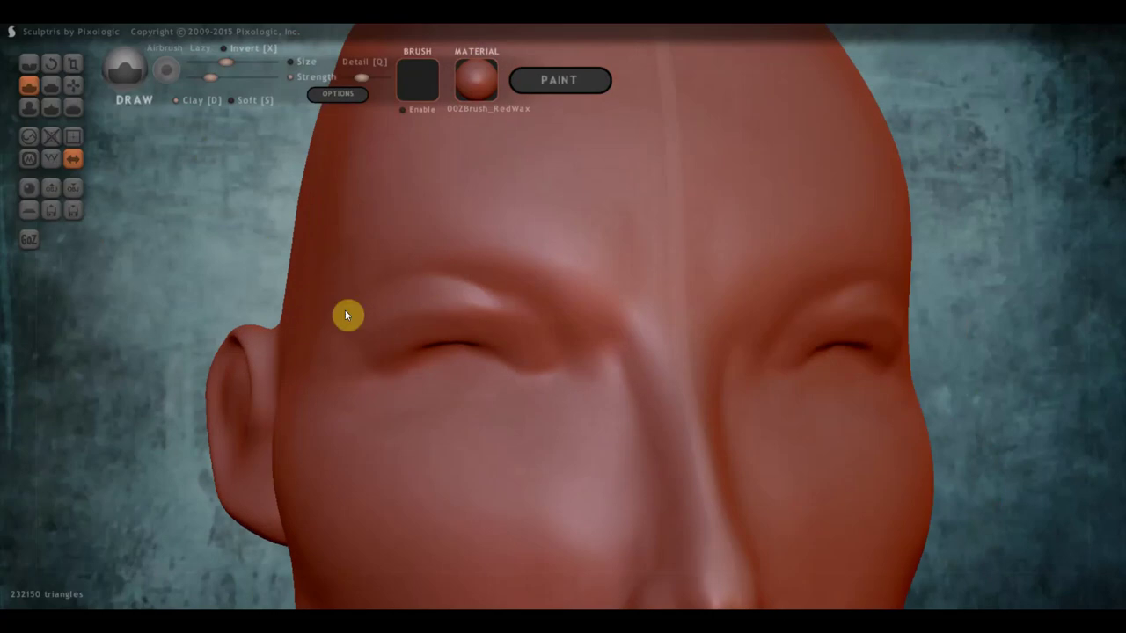
- Turn Clay off and deepen and extend the left eye crease
left_click(176, 100)
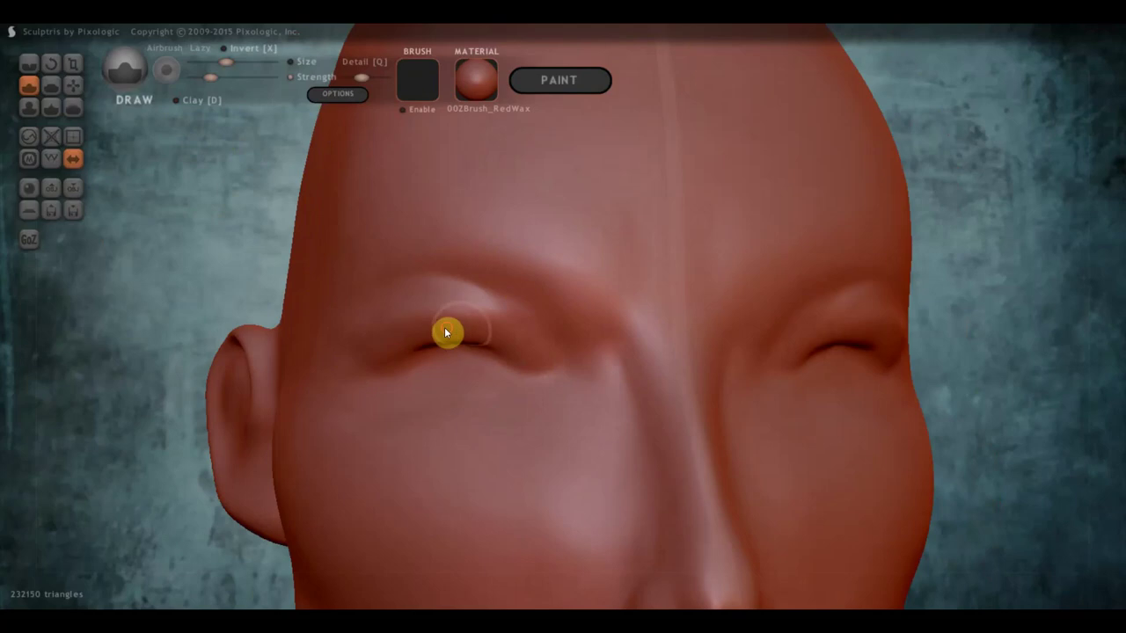
left_click_drag(472, 324, 563, 387)
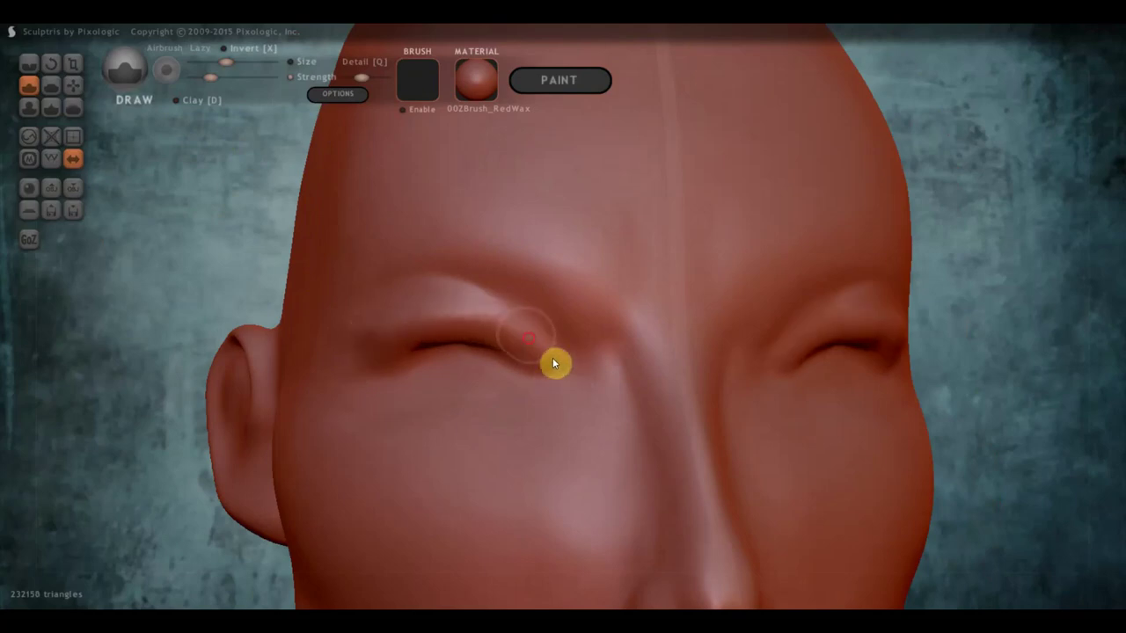
scroll(511, 315, "down", 3)
- Use the Flatten brush to smooth the left upper eyelid crease toward the eye corner
scroll(504, 348, "down", 1)
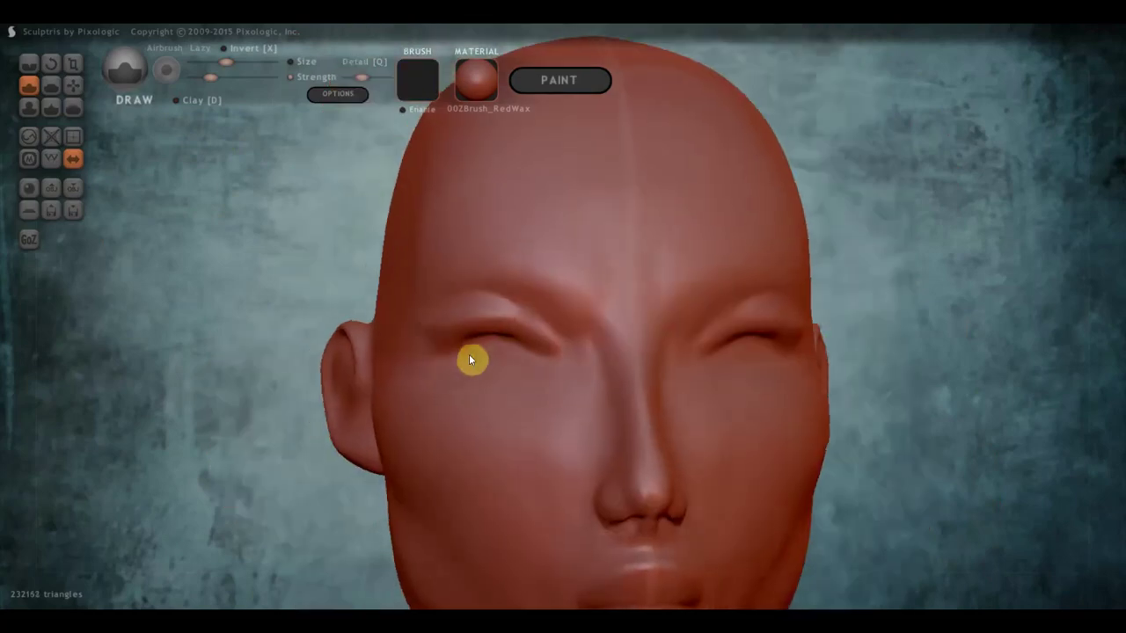
right_click_drag(515, 356, 251, 214)
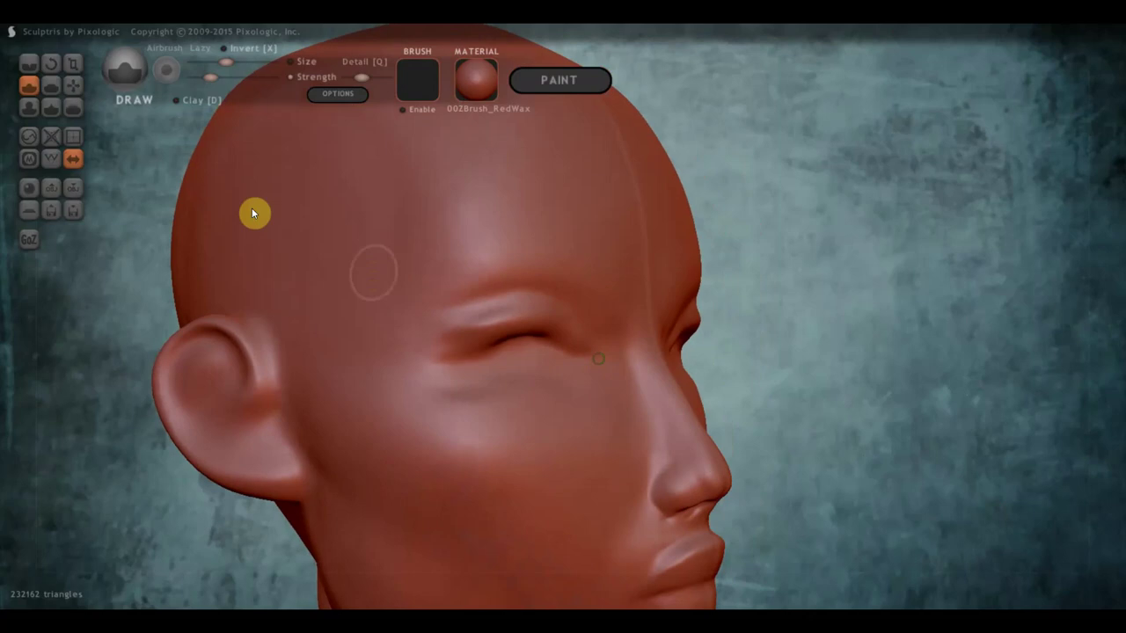
left_click(51, 83)
scroll(525, 285, "up", 3)
scroll(563, 343, "up", 2)
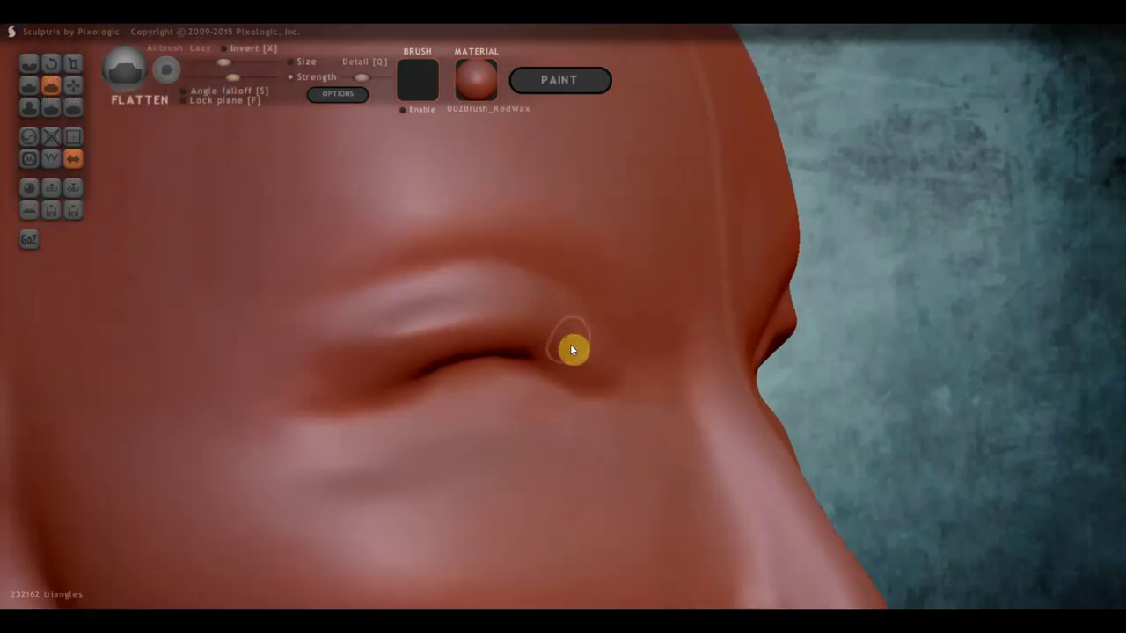
mouse_move(570, 350)
left_mouse_down()
mouse_move(501, 317)
mouse_move(350, 364)
mouse_move(562, 332)
mouse_move(359, 351)
left_mouse_up()
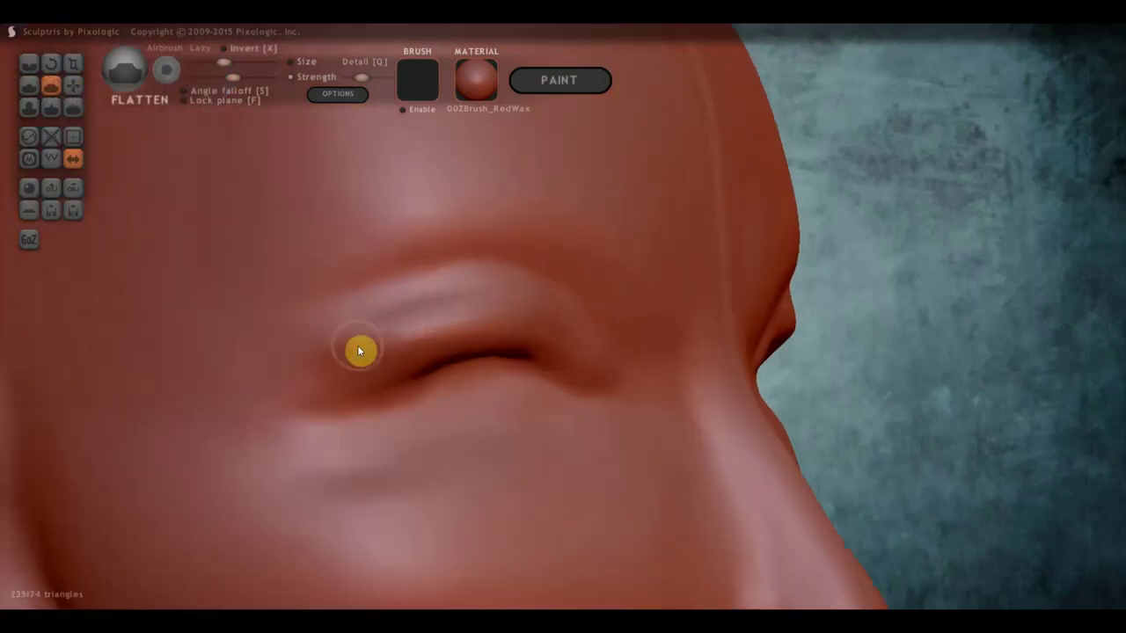
right_click_drag(359, 351, 574, 370)
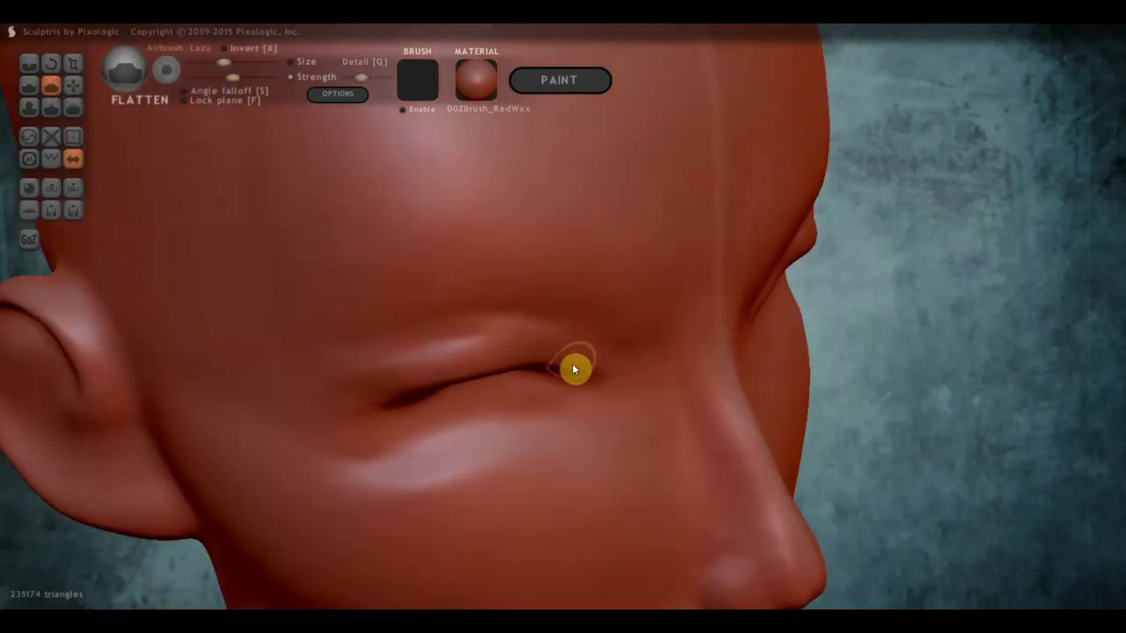
mouse_move(572, 370)
left_mouse_down()
mouse_move(563, 355)
mouse_move(437, 352)
left_mouse_up()
right_click_drag(571, 287, 473, 270)
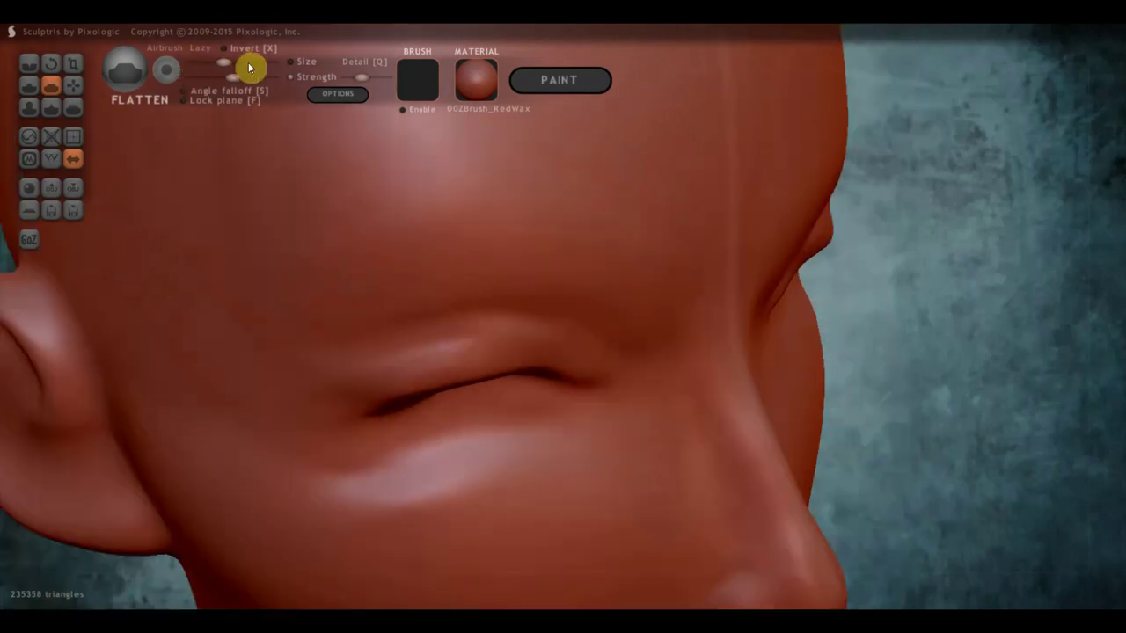
- Resize the brush and flatten the upper eyelid along its full length from several angles
left_click_drag(248, 62, 243, 62)
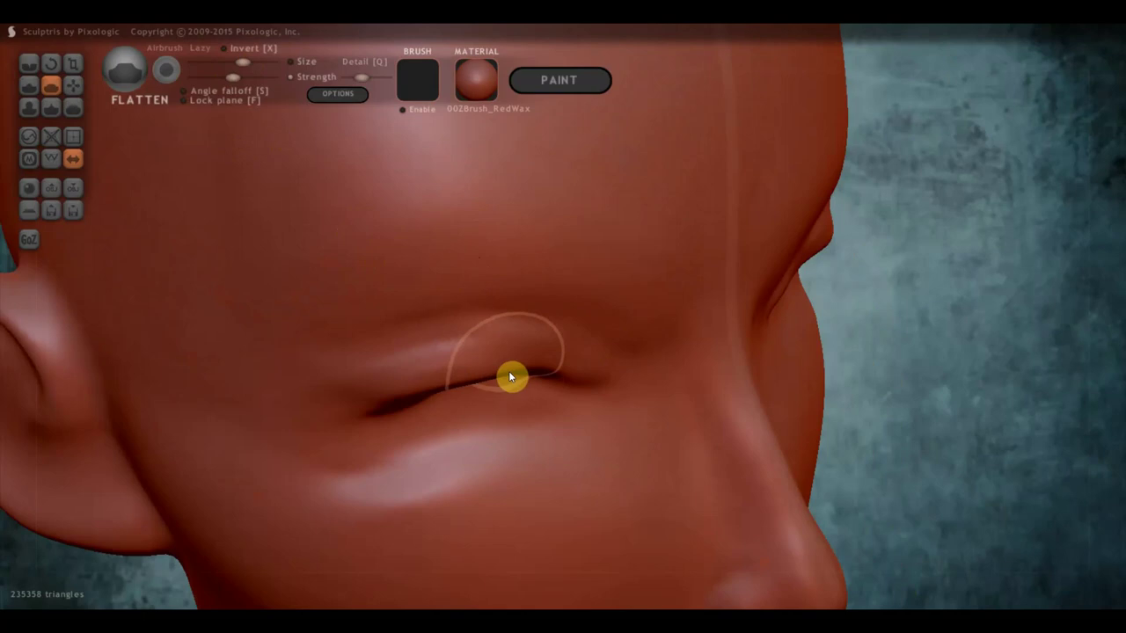
mouse_move(510, 377)
left_mouse_down()
mouse_move(368, 393)
mouse_move(495, 364)
mouse_move(548, 372)
mouse_move(396, 375)
mouse_move(520, 369)
mouse_move(455, 362)
left_mouse_up()
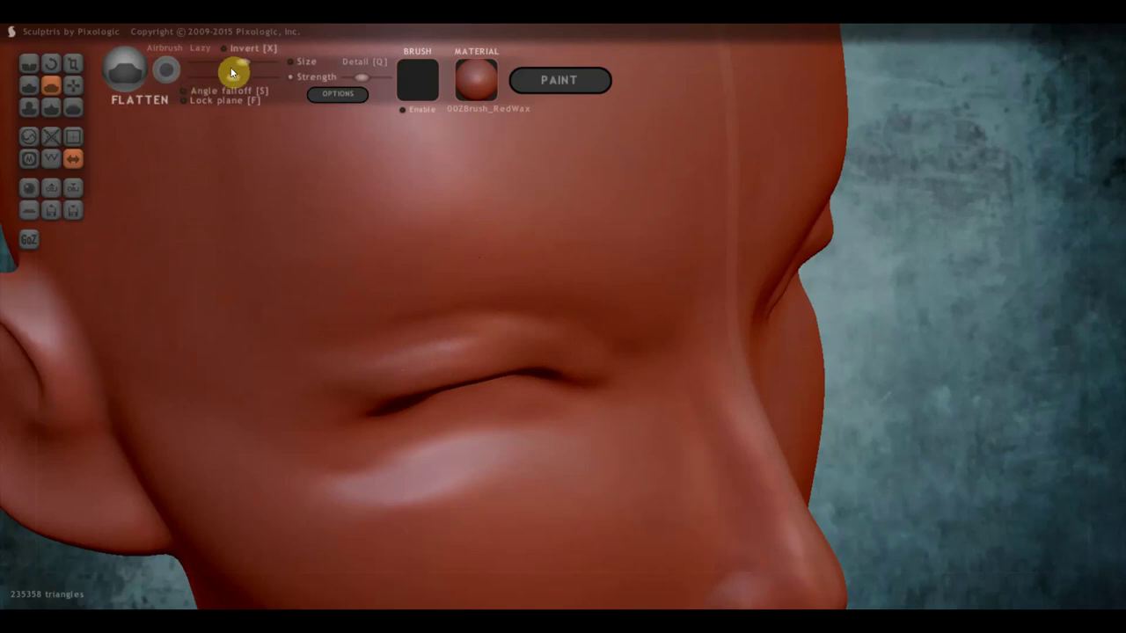
left_click_drag(233, 73, 230, 61)
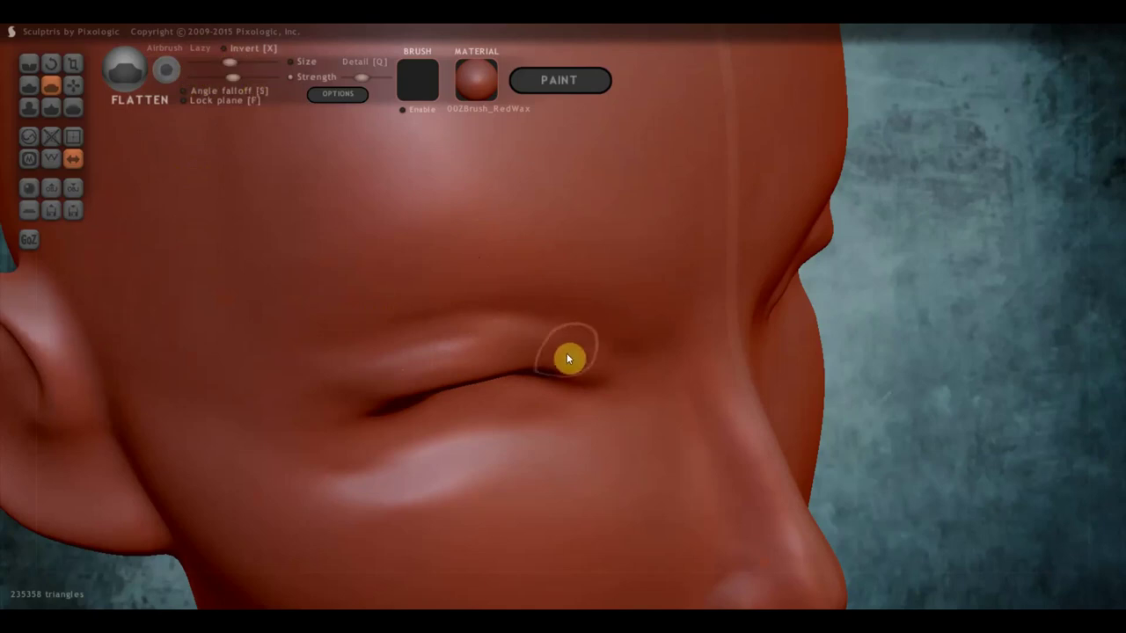
right_click_drag(561, 352, 554, 375)
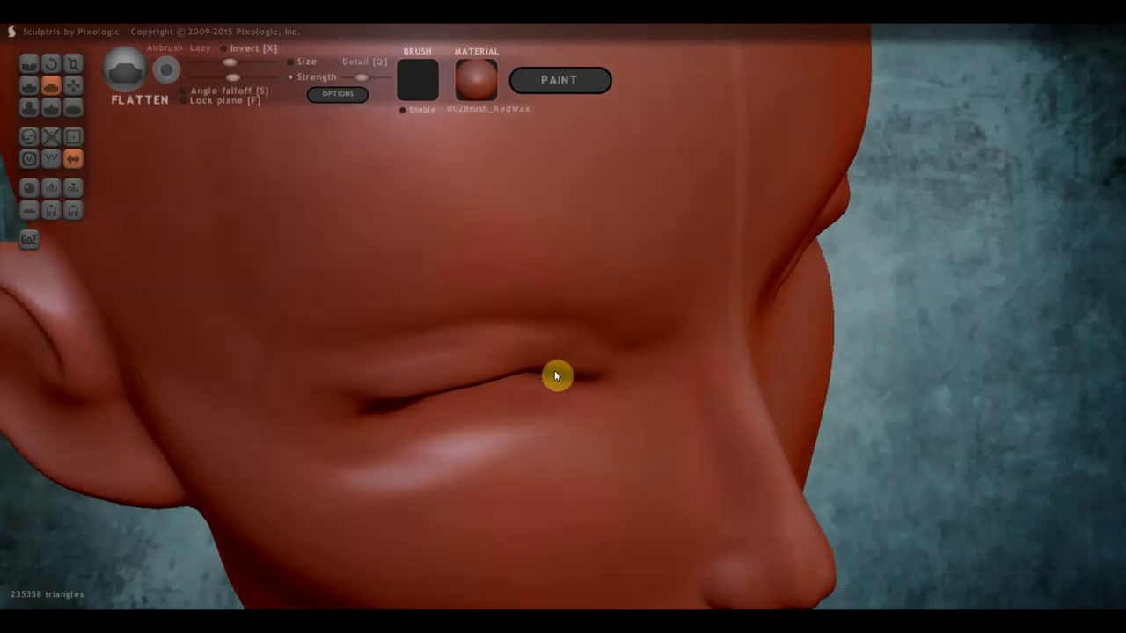
mouse_move(571, 357)
left_mouse_down()
mouse_move(491, 345)
mouse_move(533, 361)
mouse_move(421, 355)
mouse_move(485, 372)
mouse_move(377, 378)
mouse_move(543, 367)
mouse_move(605, 380)
mouse_move(392, 370)
mouse_move(535, 358)
mouse_move(327, 396)
mouse_move(555, 367)
mouse_move(518, 349)
mouse_move(327, 404)
mouse_move(453, 358)
left_mouse_up()
right_click_drag(452, 355, 568, 305)
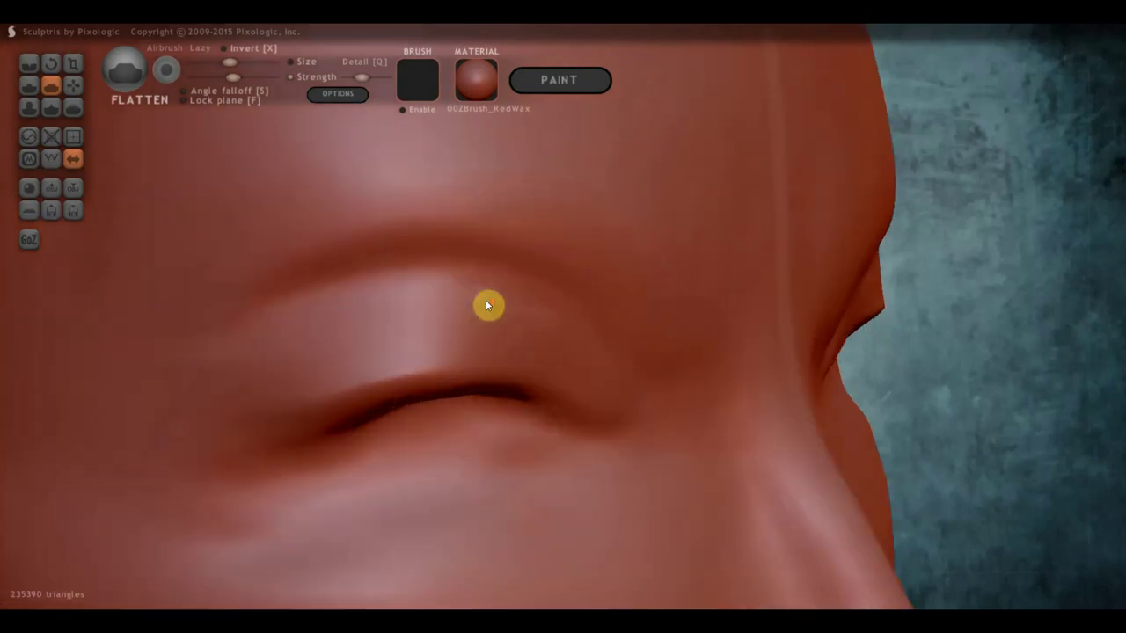
right_click_drag(384, 314, 486, 300)
mouse_move(406, 256)
left_mouse_down()
mouse_move(397, 246)
mouse_move(580, 276)
mouse_move(299, 286)
mouse_move(570, 331)
left_mouse_up()
mouse_move(570, 331)
right_mouse_down()
mouse_move(515, 395)
mouse_move(568, 408)
right_mouse_up()
mouse_move(569, 407)
left_mouse_down()
mouse_move(570, 382)
mouse_move(509, 353)
mouse_move(299, 407)
mouse_move(519, 374)
mouse_move(241, 390)
mouse_move(297, 365)
mouse_move(221, 387)
mouse_move(395, 384)
mouse_move(217, 323)
left_mouse_up()
- Enlarge the Grab brush and pull the left upper eyelid edges into shape, mirrored on the right
mouse_move(314, 205)
right_mouse_down()
mouse_move(496, 342)
mouse_move(525, 392)
right_mouse_up()
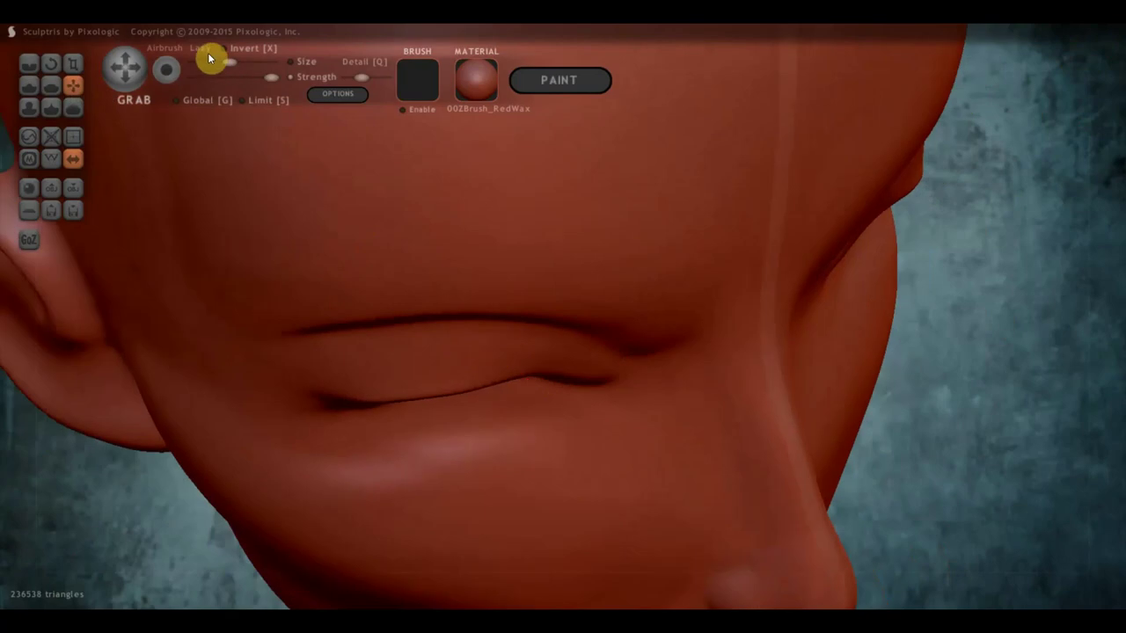
left_click_drag(229, 62, 239, 60)
right_click_drag(477, 350, 515, 386)
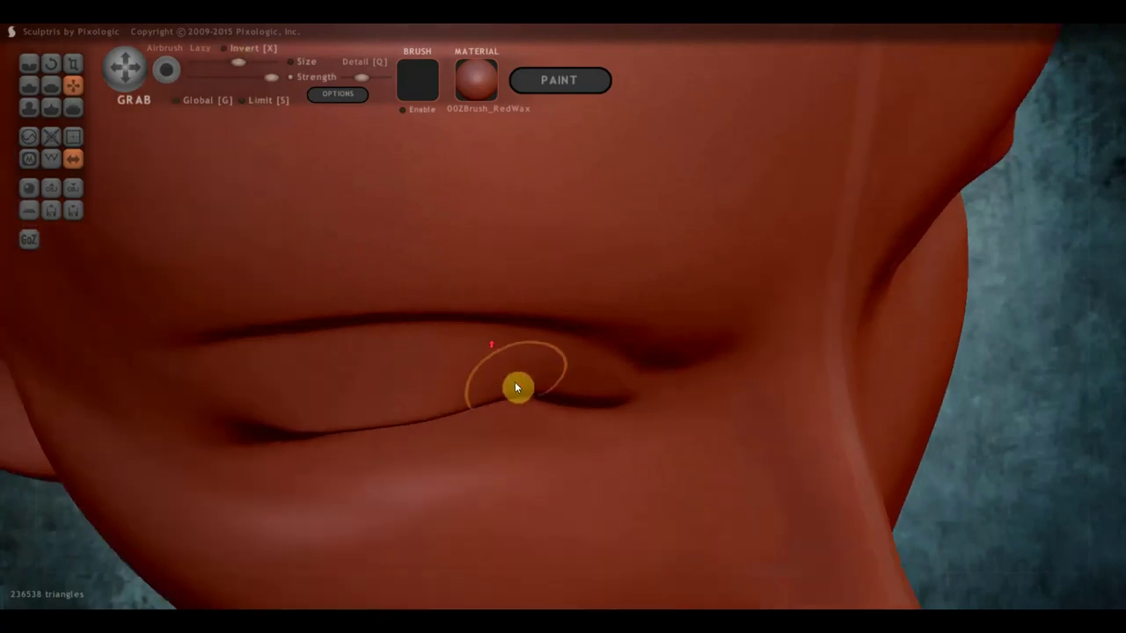
left_click(562, 398)
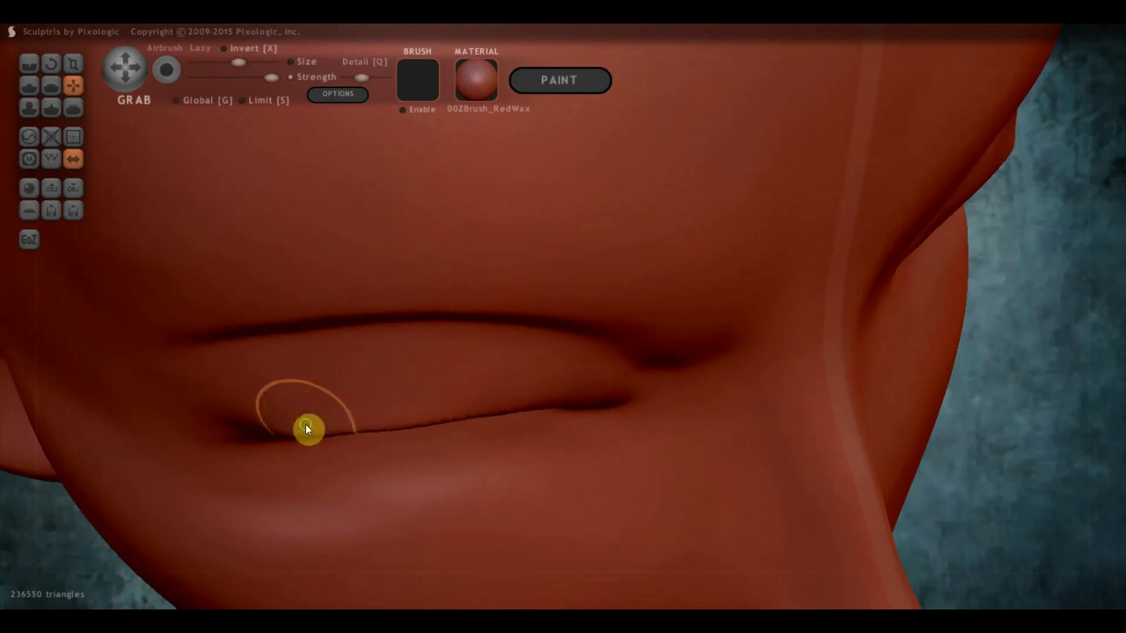
scroll(279, 317, "down", 3)
scroll(311, 445, "down", 3)
scroll(334, 442, "down", 2)
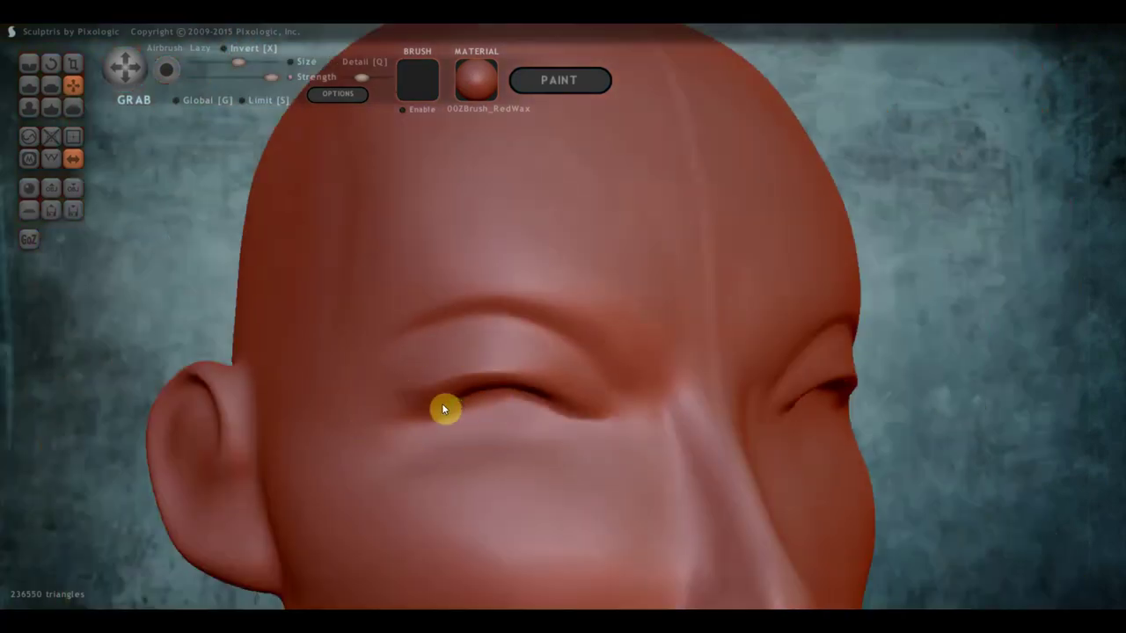
mouse_move(445, 407)
right_mouse_down()
mouse_move(414, 407)
mouse_move(442, 395)
right_mouse_up()
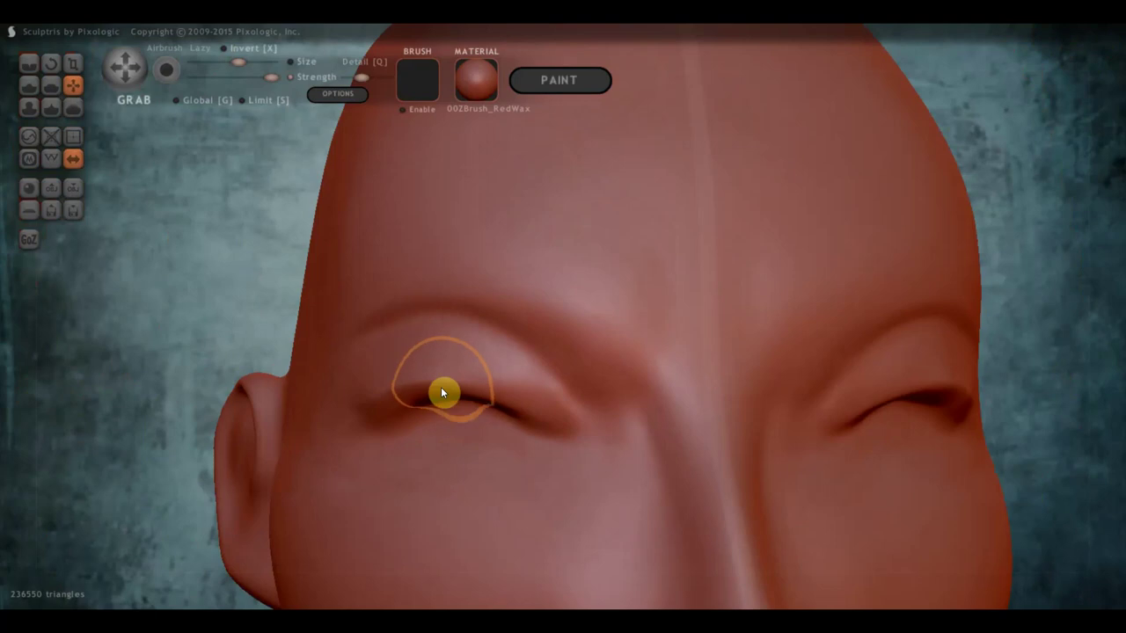
mouse_move(440, 390)
left_mouse_down()
mouse_move(439, 379)
mouse_move(399, 397)
mouse_move(497, 394)
mouse_move(545, 425)
mouse_move(592, 366)
left_mouse_up()
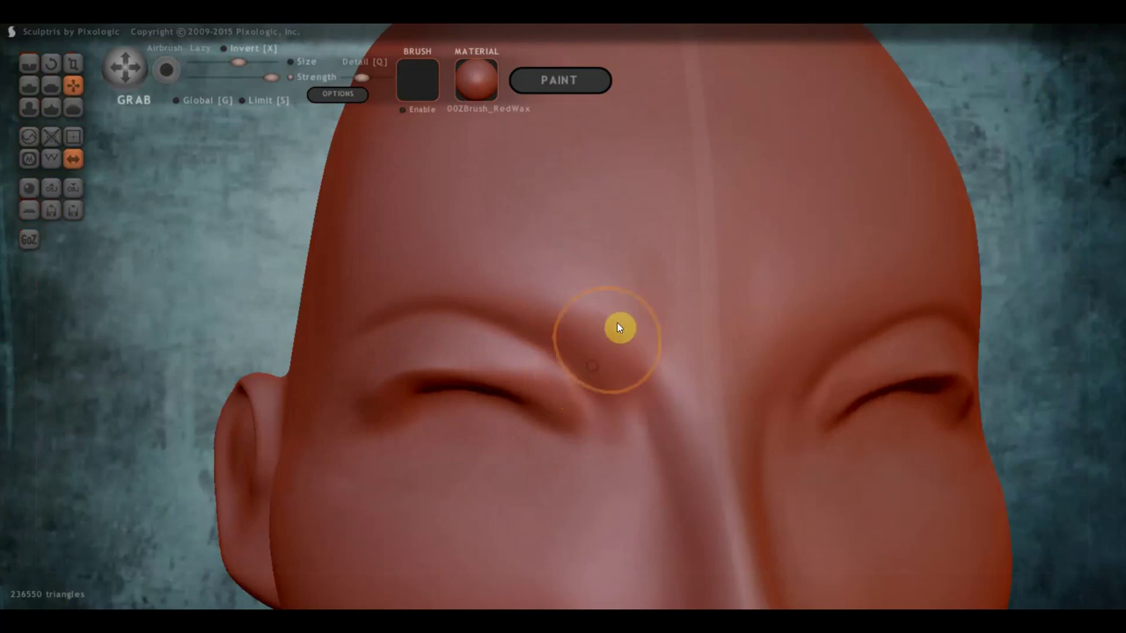
- Zoom and orbit out until the whole head faces the viewer
scroll(623, 311, "down", 5)
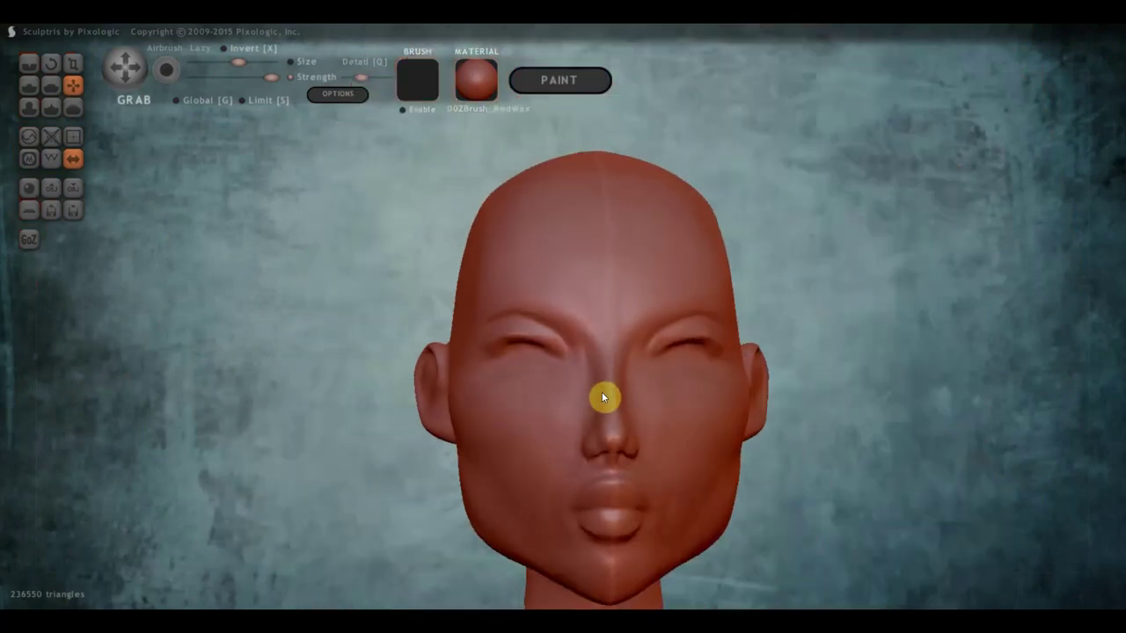
right_click_drag(476, 415, 533, 414)
scroll(528, 416, "up", 3)
scroll(528, 418, "up", 3)
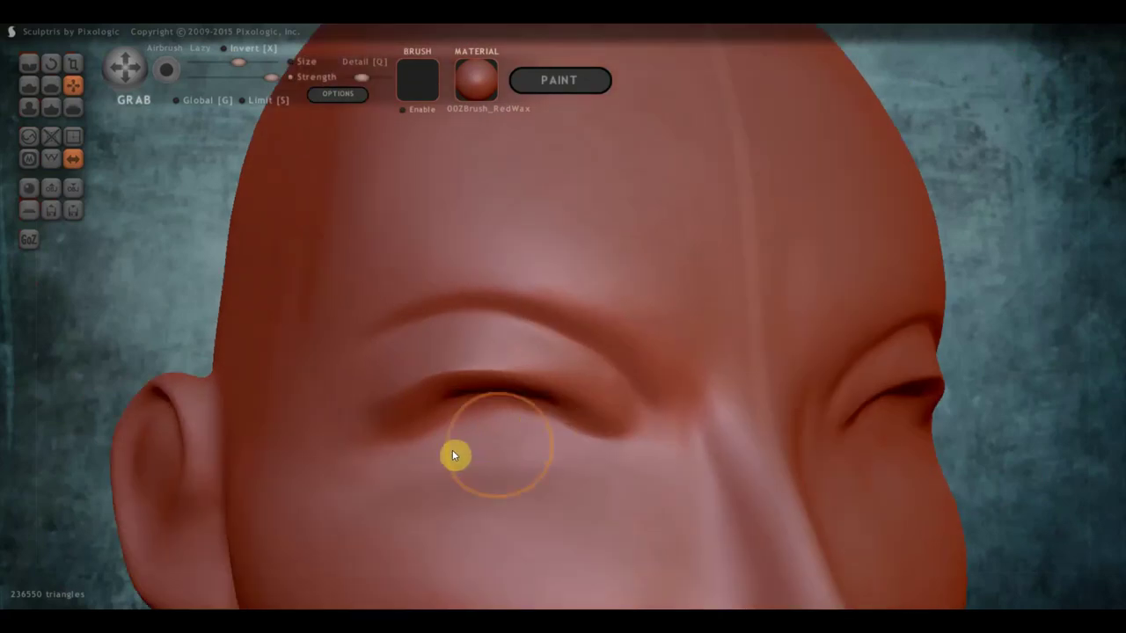
scroll(497, 453, "down", 3)
scroll(498, 453, "down", 3)
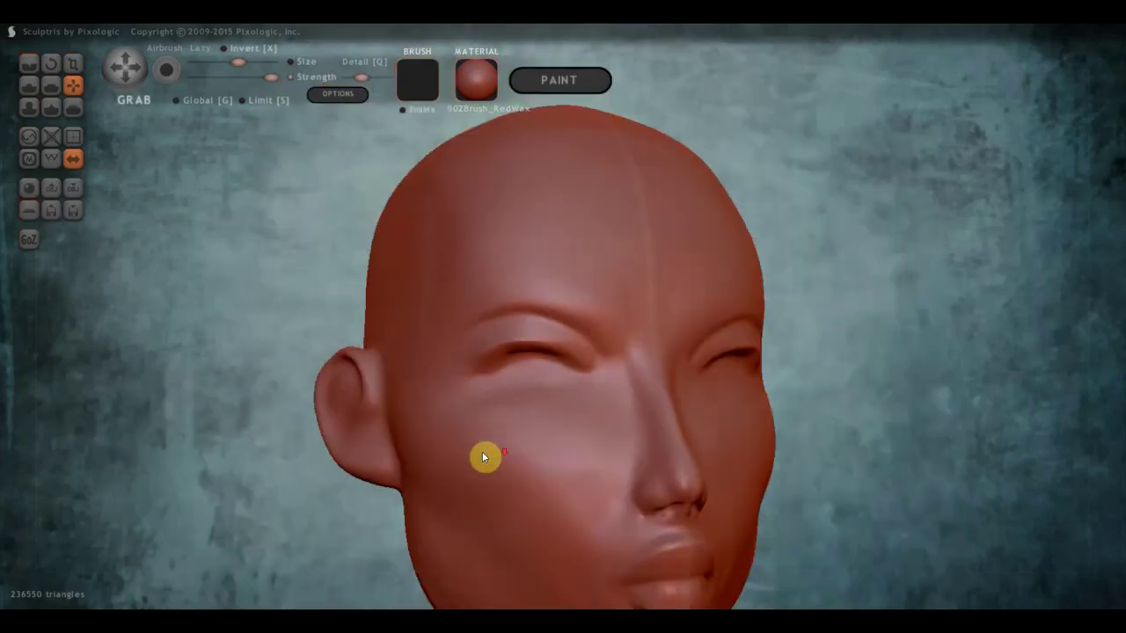
scroll(482, 451, "down", 3)
mouse_move(512, 417)
right_mouse_down()
mouse_move(451, 426)
mouse_move(473, 415)
mouse_move(460, 417)
right_mouse_up()
scroll(451, 426, "down", 1)
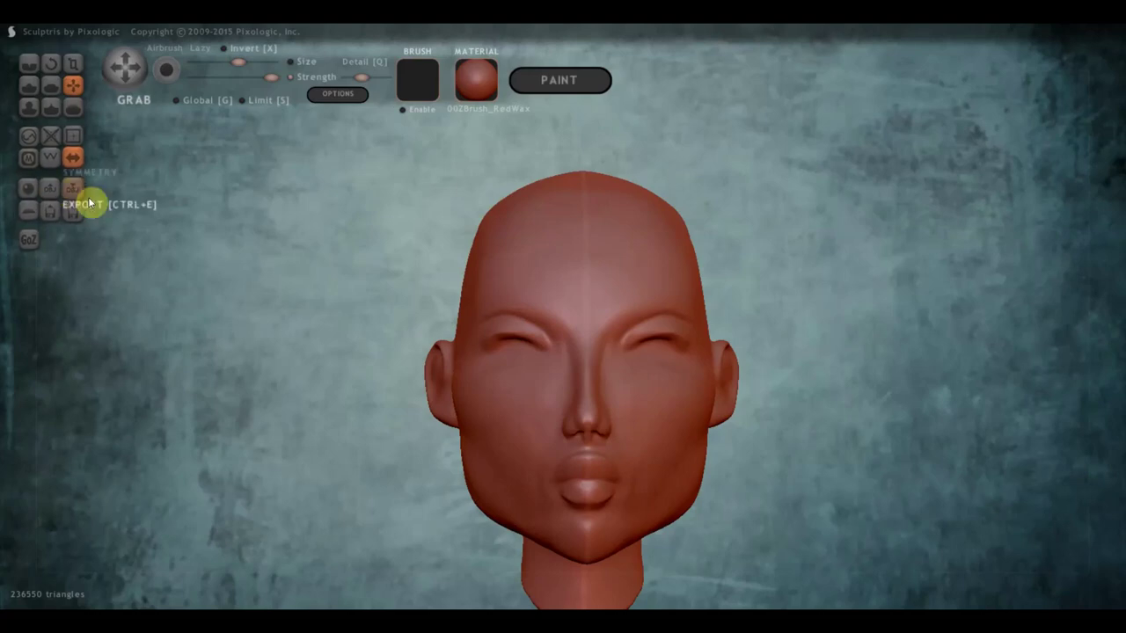
- Export the head as an OBJ file named 'пакахон'
left_click(75, 193)
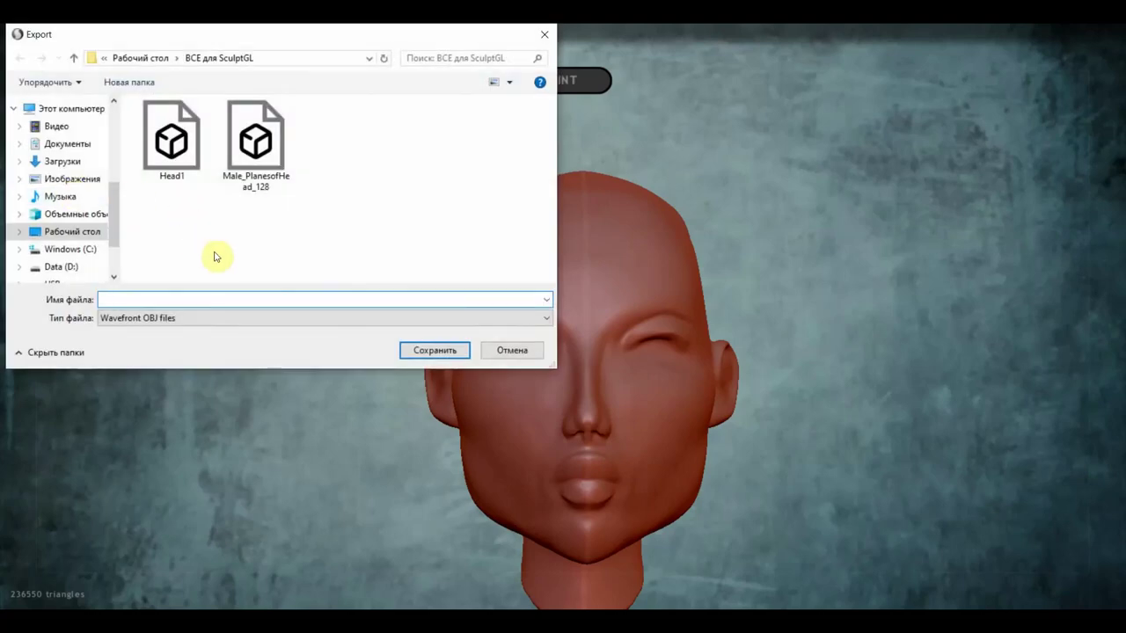
left_click(144, 299)
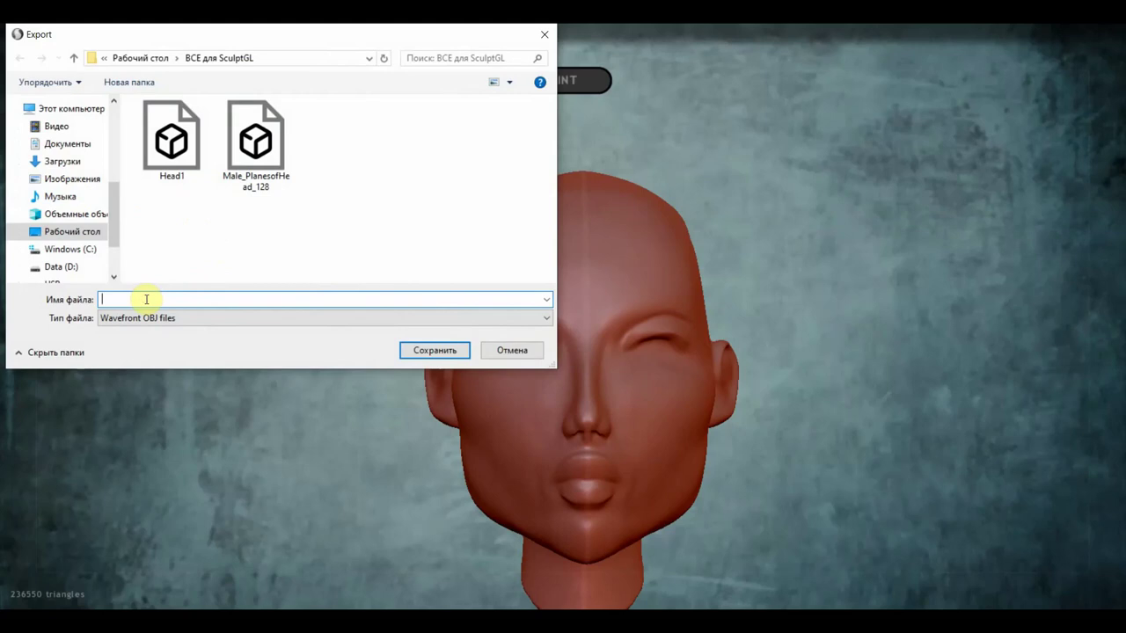
type("паках")
type("онтас")
key("Return")
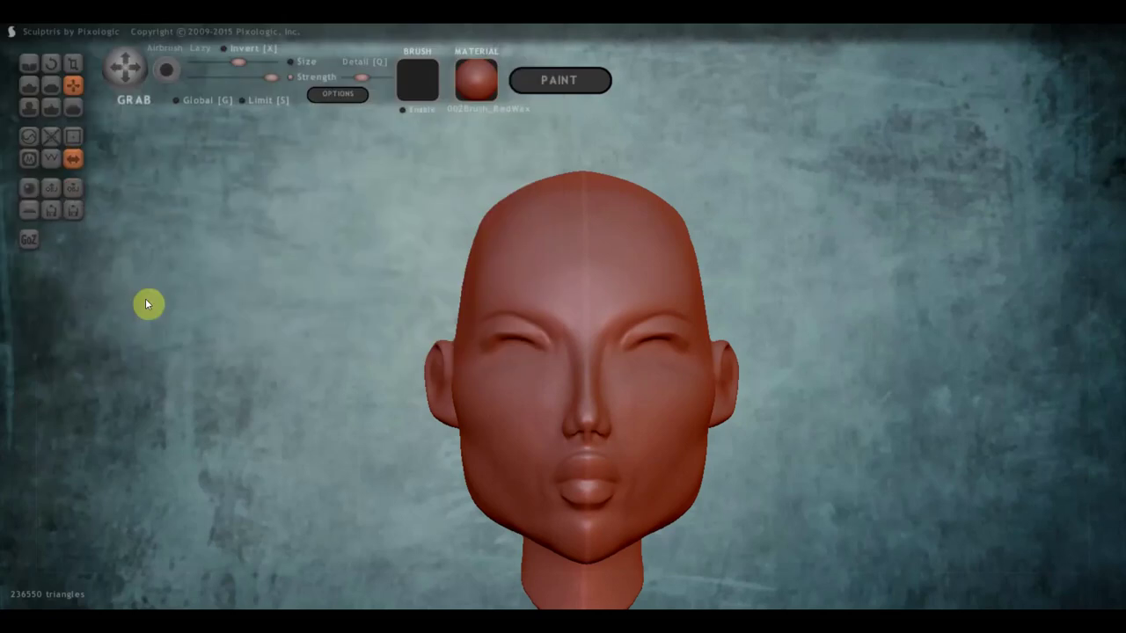
- Orbit the head toward profile, then snap the view to straight front
scroll(744, 372, "down", 3)
mouse_move(754, 384)
left_mouse_down()
mouse_move(696, 293)
mouse_move(641, 364)
mouse_move(691, 431)
mouse_move(765, 434)
left_mouse_up()
scroll(639, 360, "up", 3)
scroll(639, 361, "up", 2)
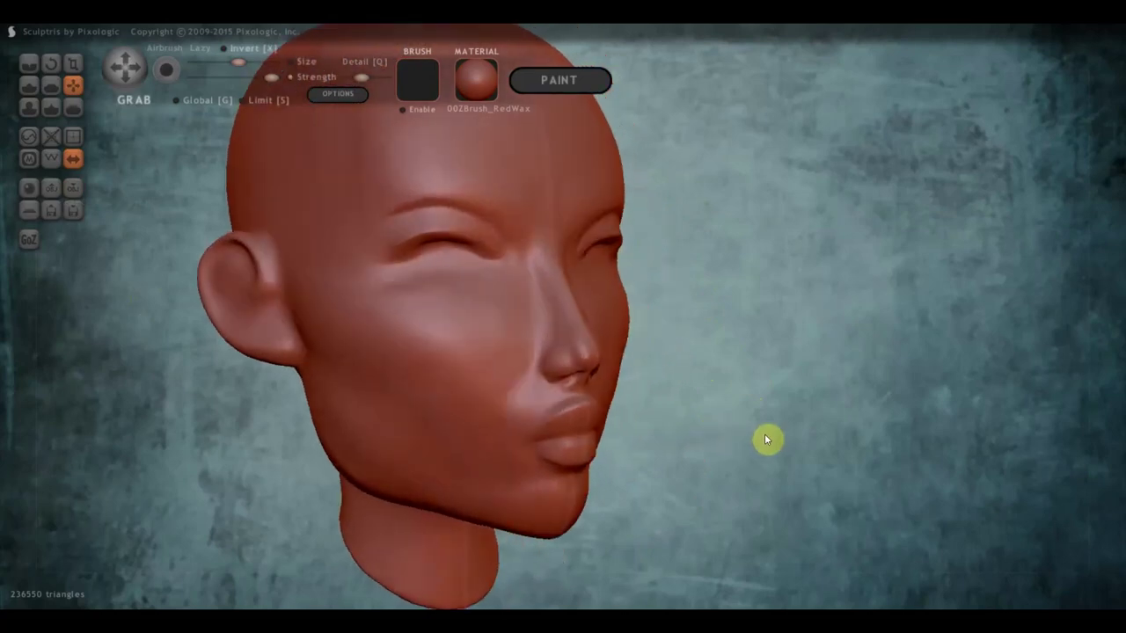
scroll(545, 299, "up", 3)
left_click_drag(588, 285, 788, 385)
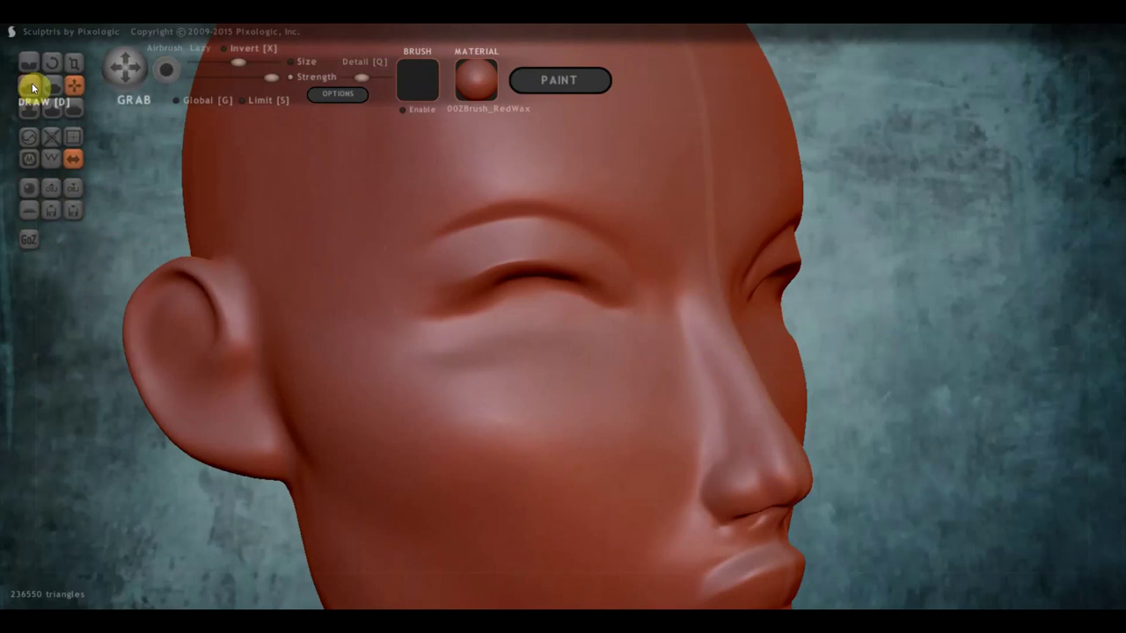
scroll(563, 282, "down", 3)
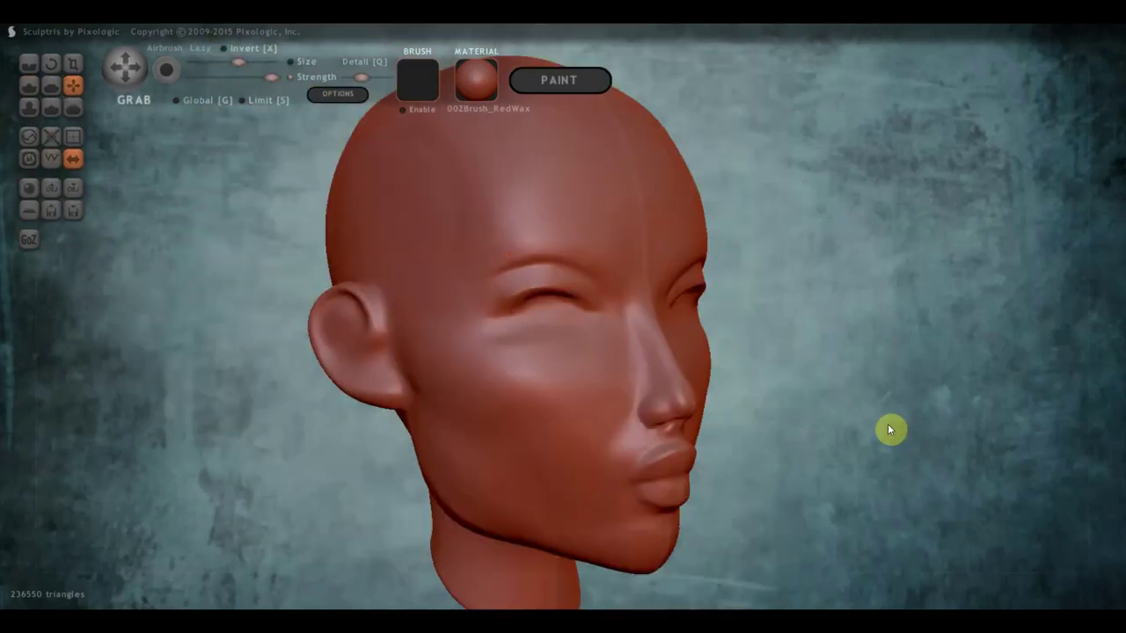
left_click_drag(888, 428, 885, 424, "shift")
scroll(885, 424, "down", 3)
scroll(862, 409, "down", 2)
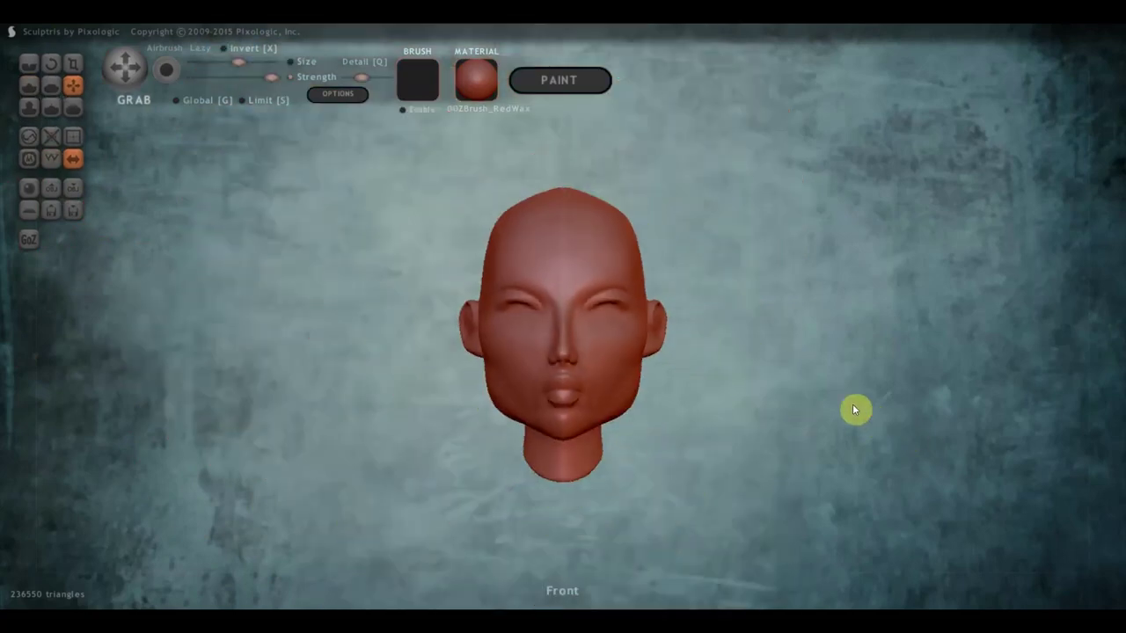
- Add a new sphere as a separate object, placed beside the head and mirrored on the other side
left_click(29, 191)
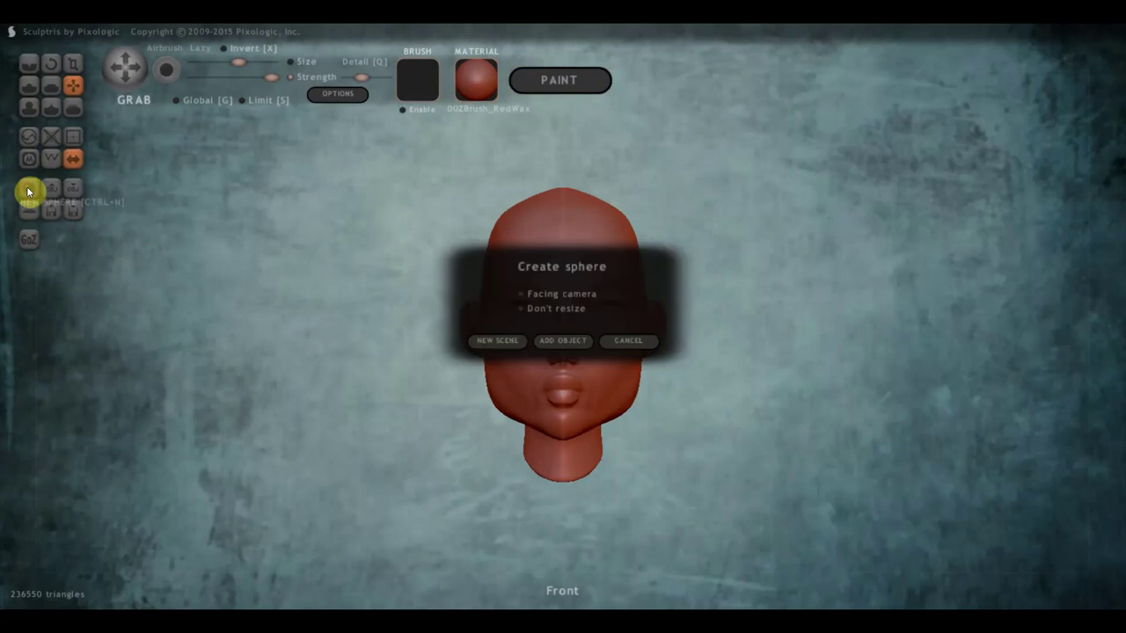
left_click(565, 342)
left_click_drag(563, 343, 447, 342)
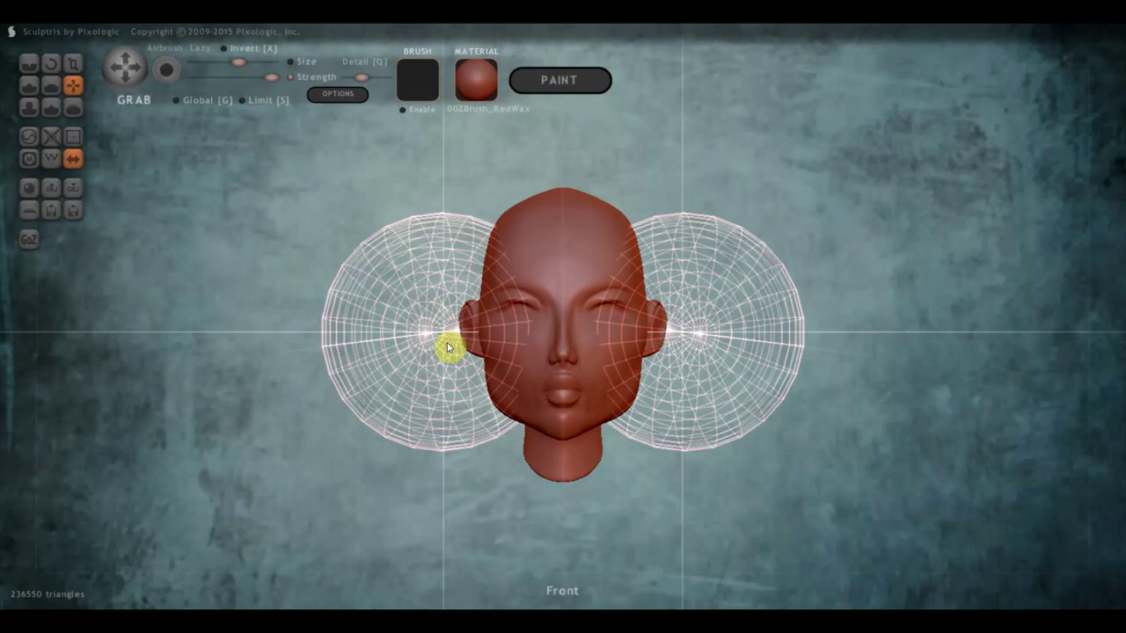
left_click(448, 345)
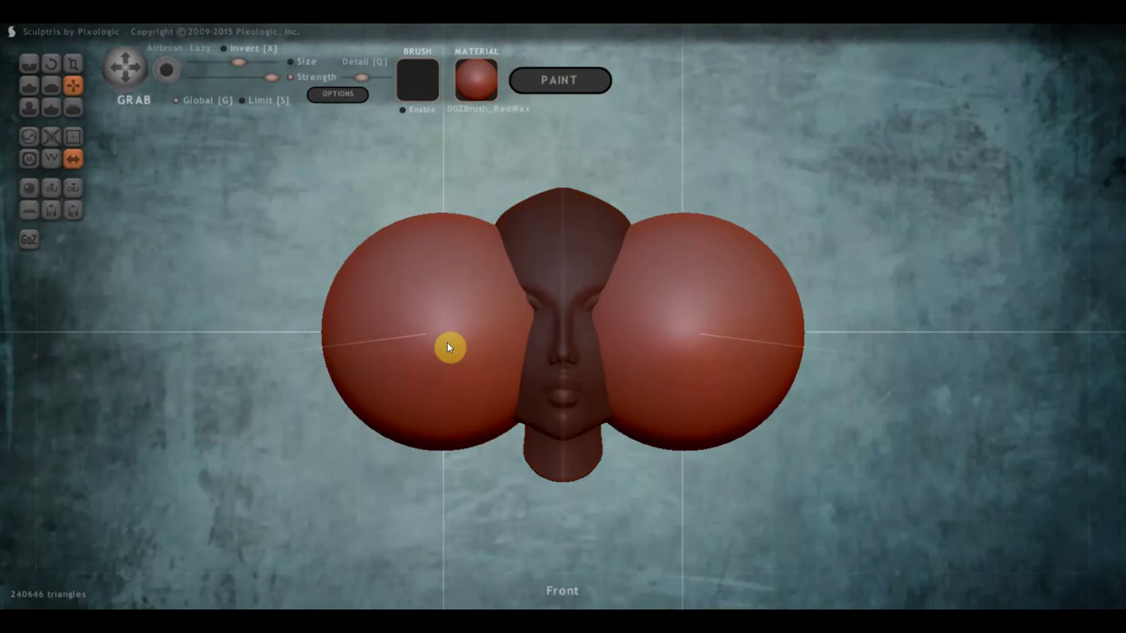
- Scale both side spheres down to eyeball size, then set Grab to Global mode
left_click(73, 63)
left_click_drag(464, 336, 65, 350)
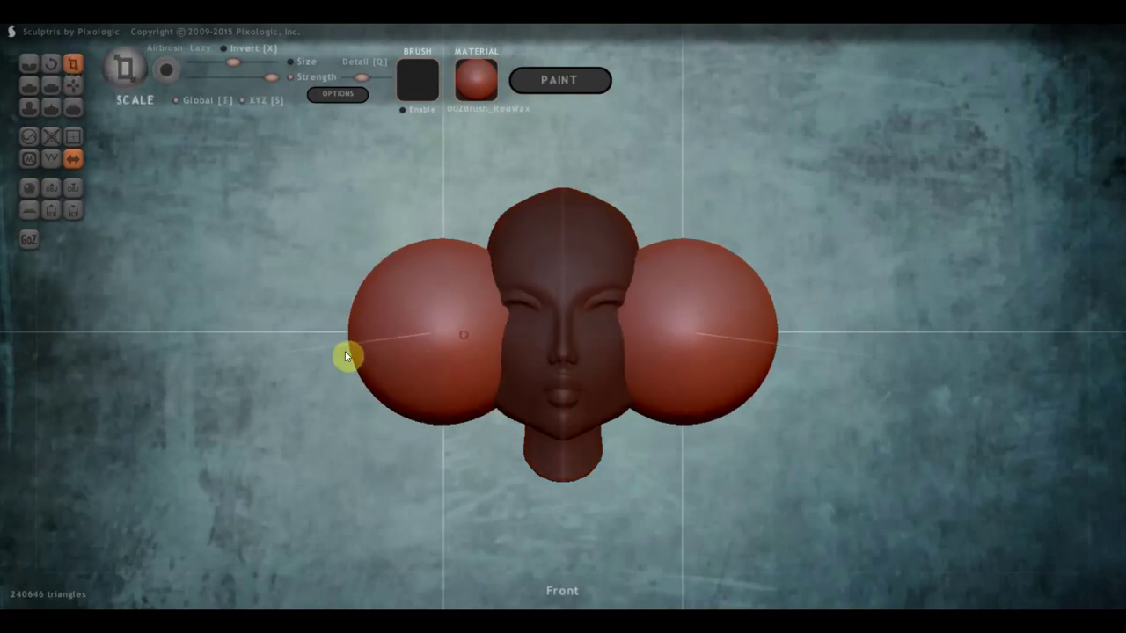
left_click_drag(446, 333, 323, 344)
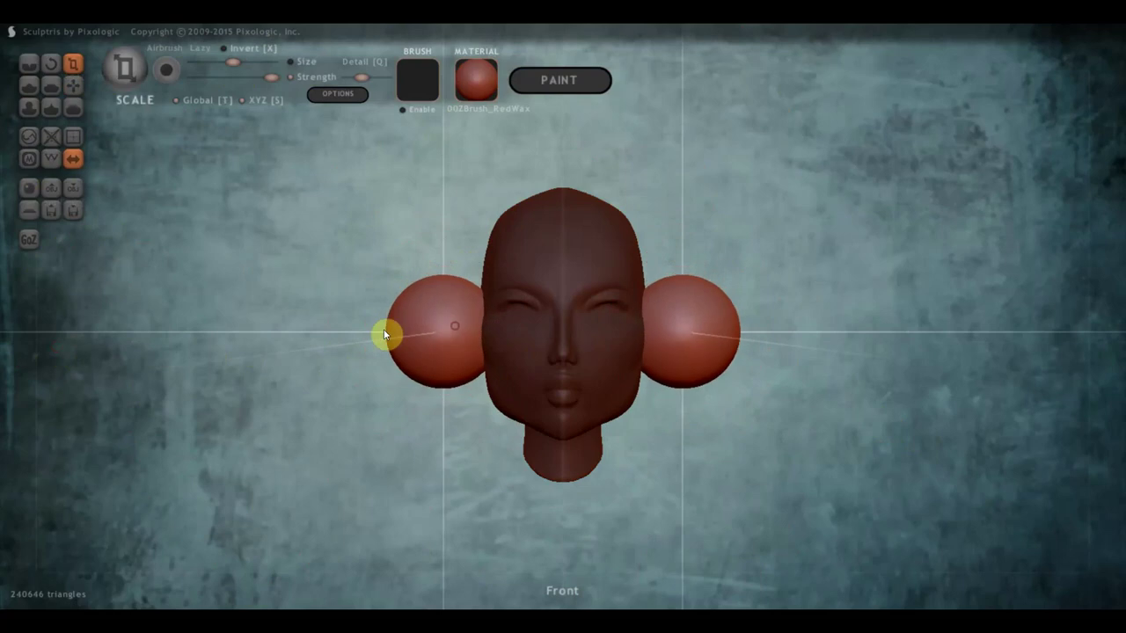
left_click_drag(451, 332, 187, 338)
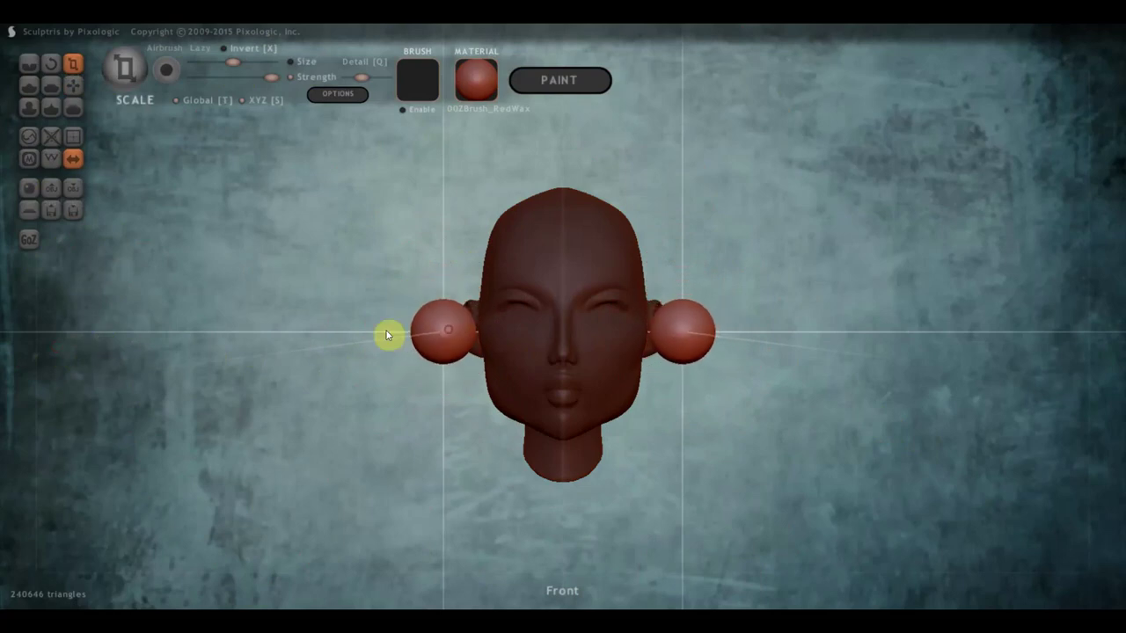
left_click(73, 85)
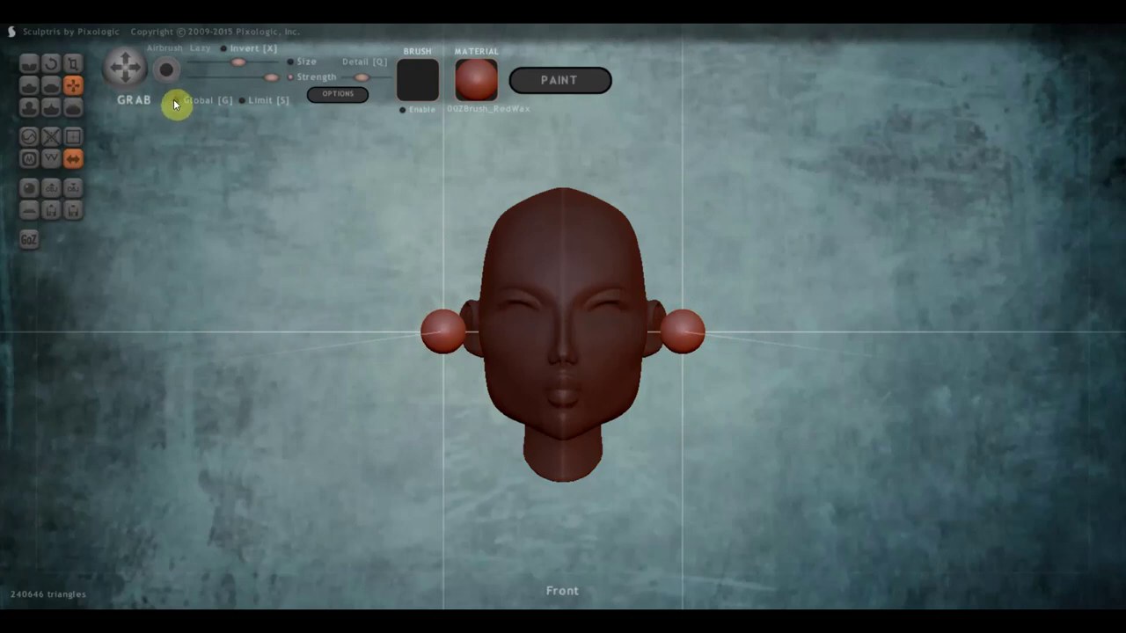
left_click(177, 101)
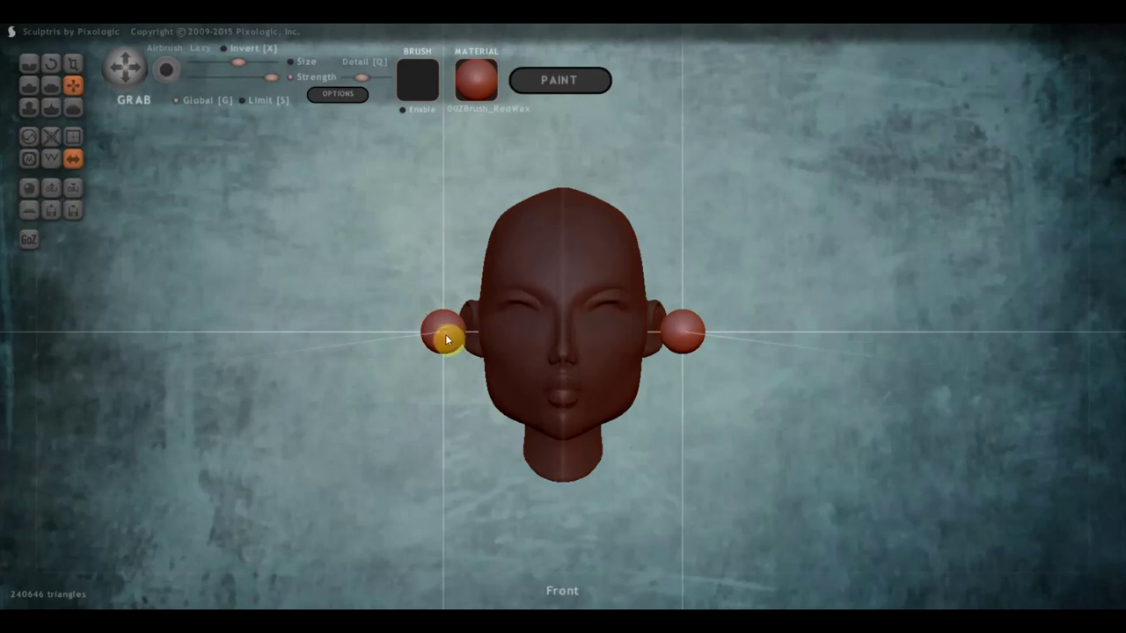
- Select the eyeball spheres and move them forward in front of the face
left_click_drag(446, 340, 520, 319)
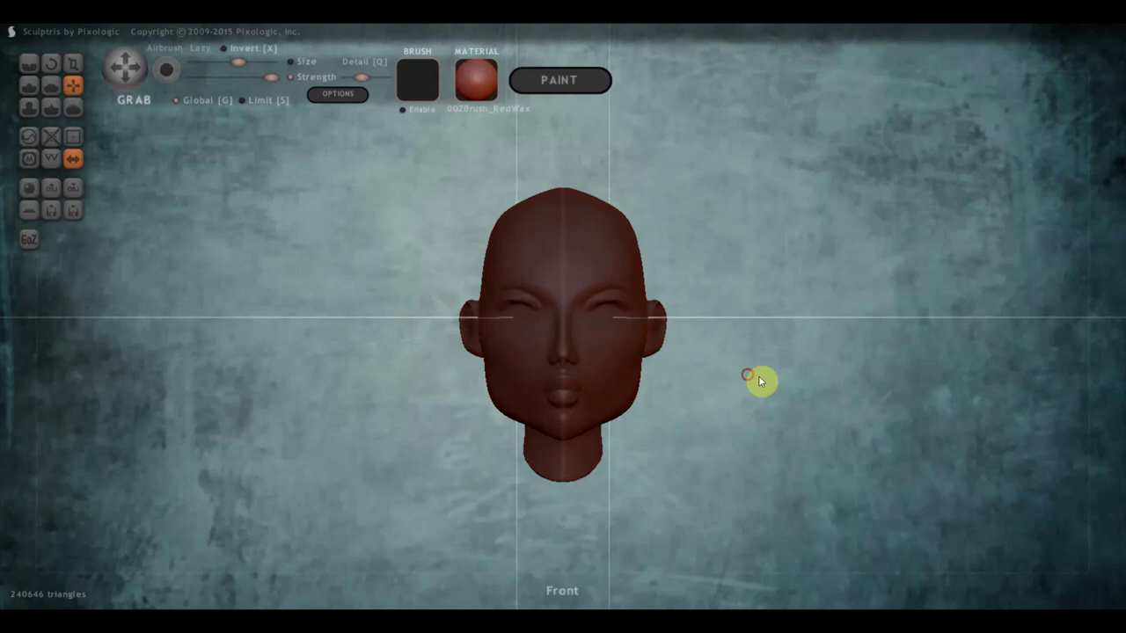
left_click_drag(758, 380, 962, 382)
left_click_drag(623, 326, 690, 328)
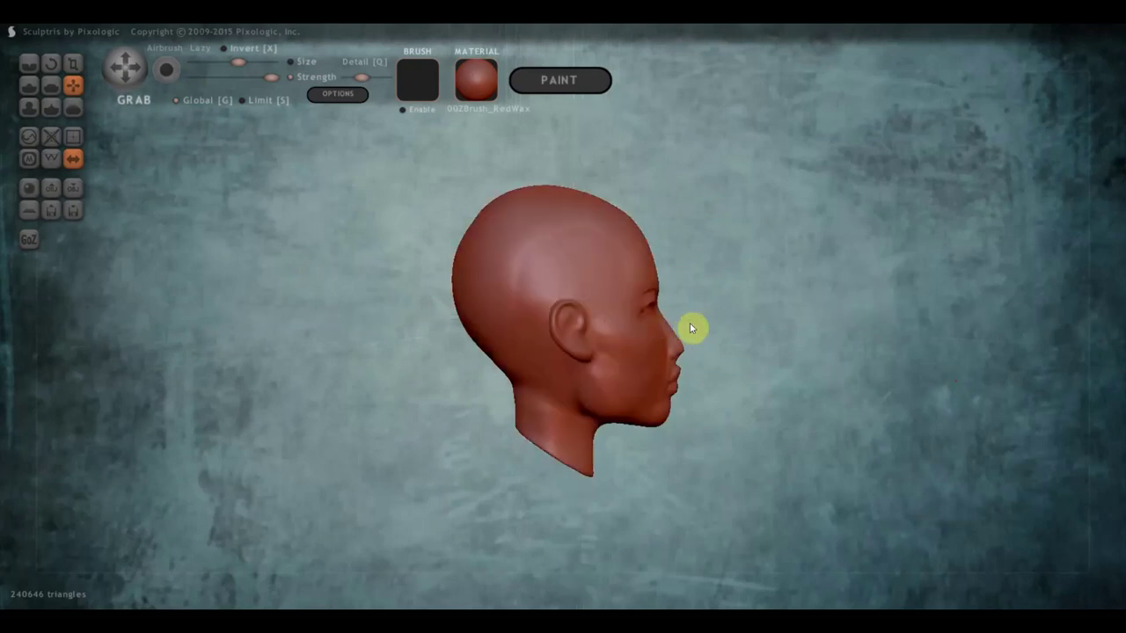
left_click(737, 355, "ctrl")
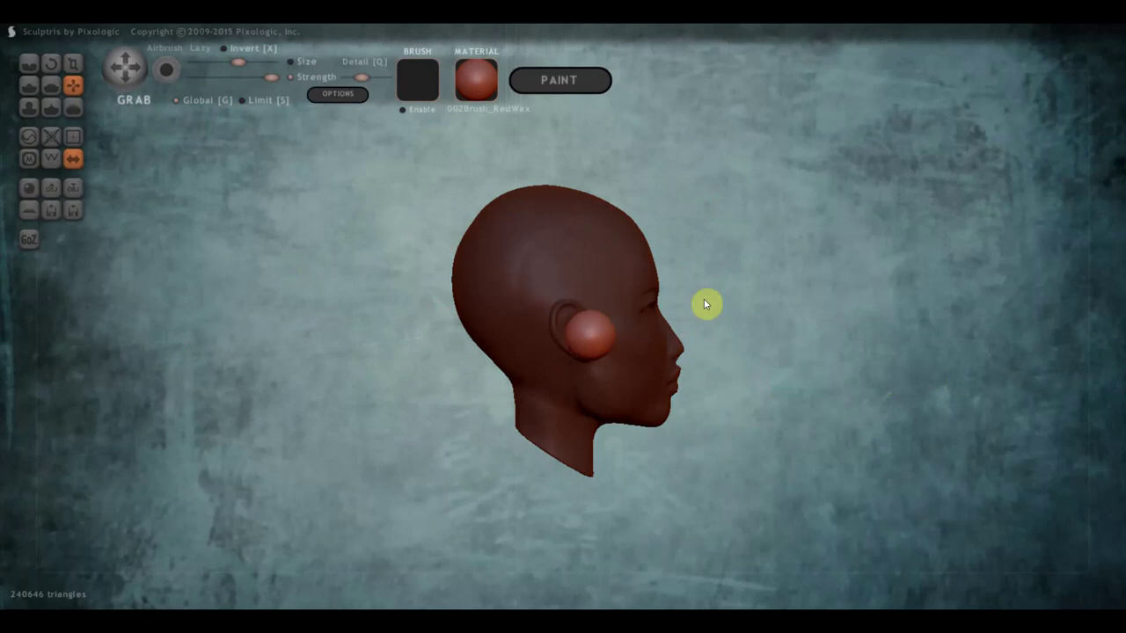
left_click_drag(598, 341, 717, 312)
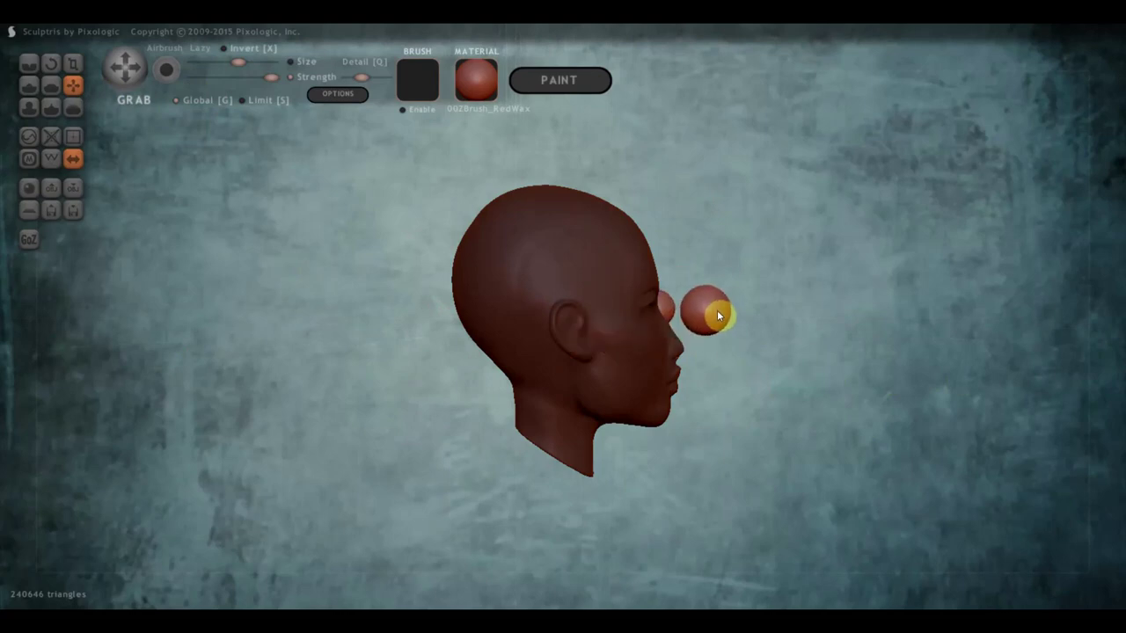
left_click_drag(767, 414, 587, 558)
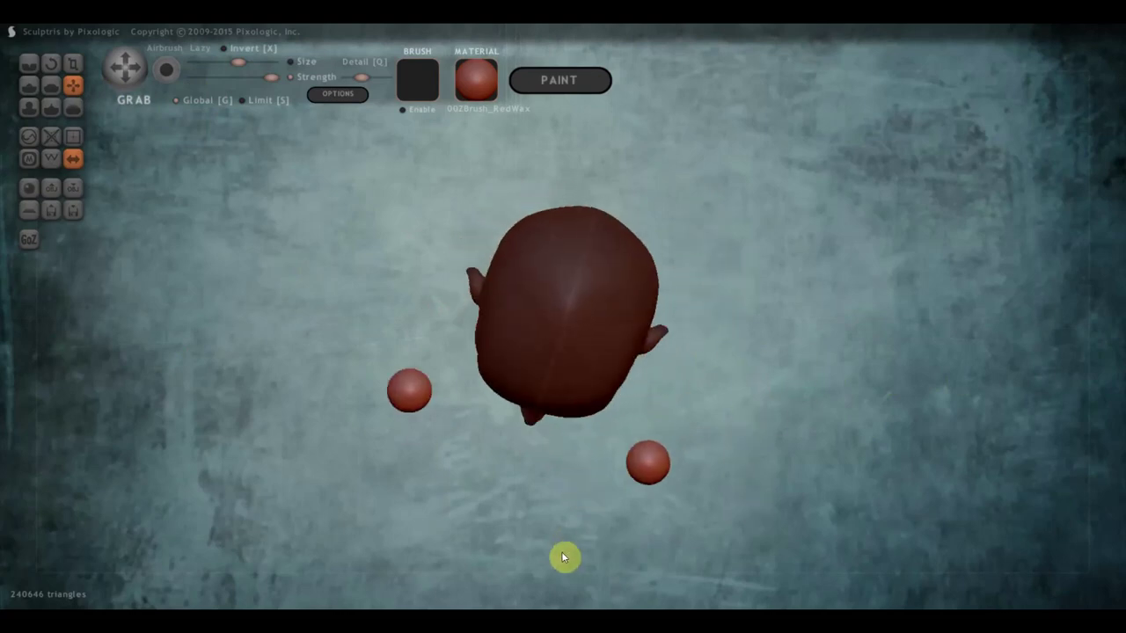
left_click_drag(440, 435, 522, 440)
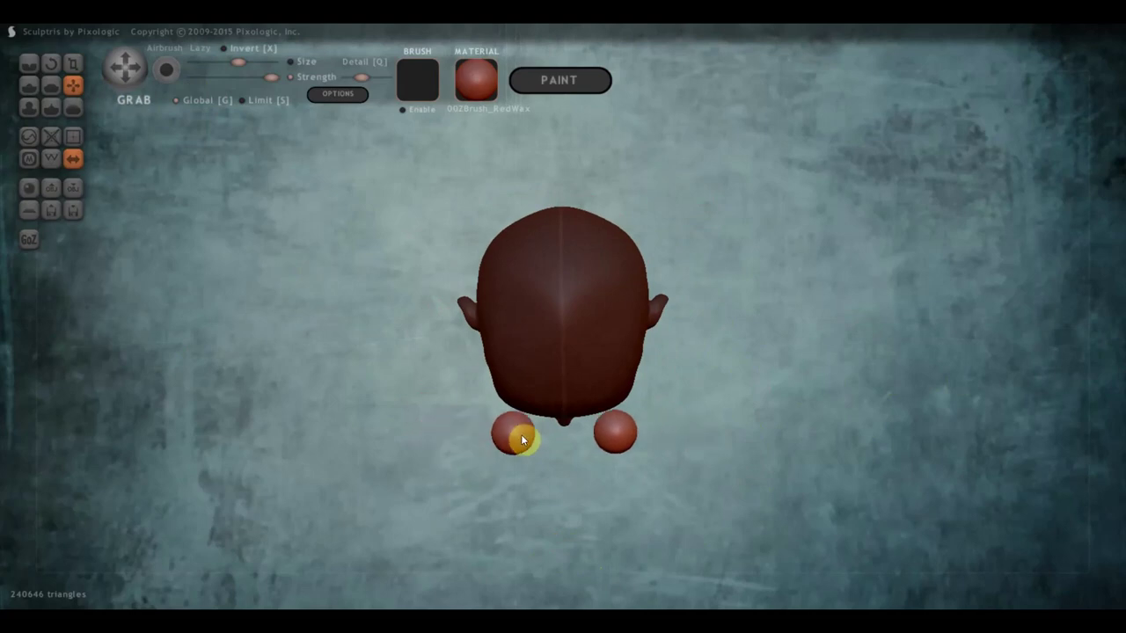
- Fit both spheres into the eye sockets, checking placement from the front, top and side
left_click_drag(616, 523, 774, 344)
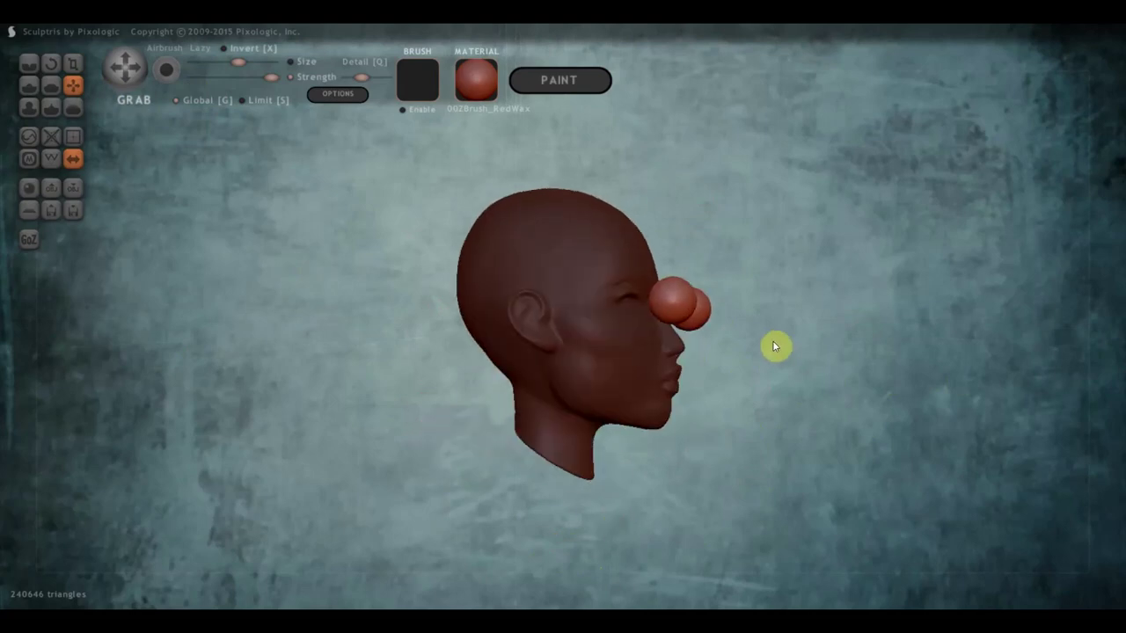
mouse_move(706, 314)
left_mouse_down()
mouse_move(809, 382)
mouse_move(713, 337)
left_mouse_up()
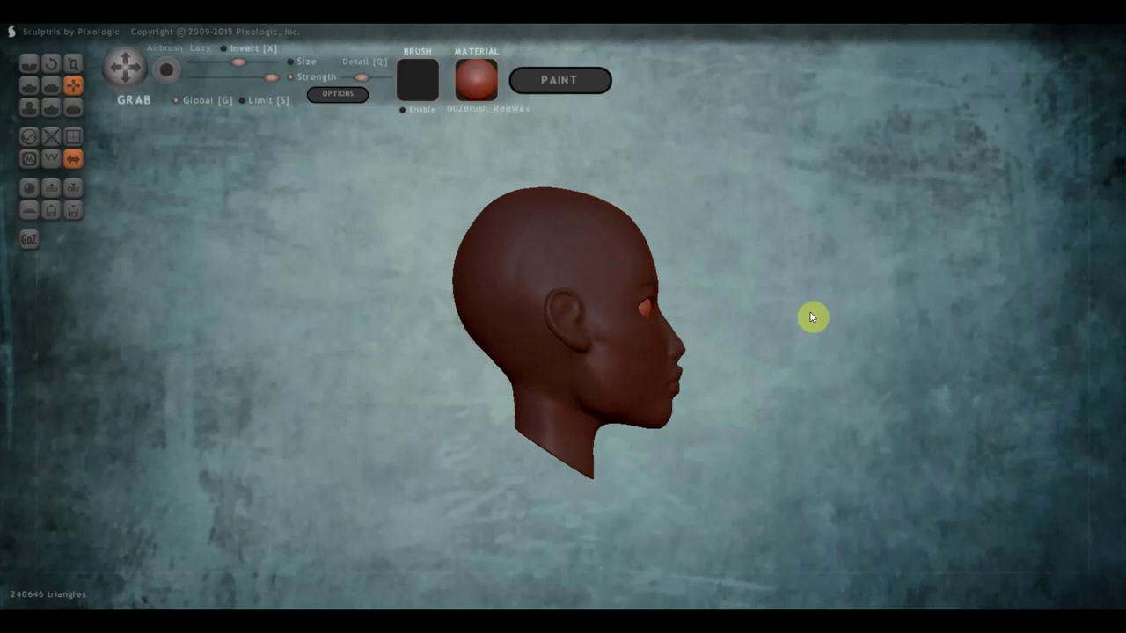
mouse_move(810, 312)
left_mouse_down()
mouse_move(637, 313)
mouse_move(614, 323)
left_mouse_up()
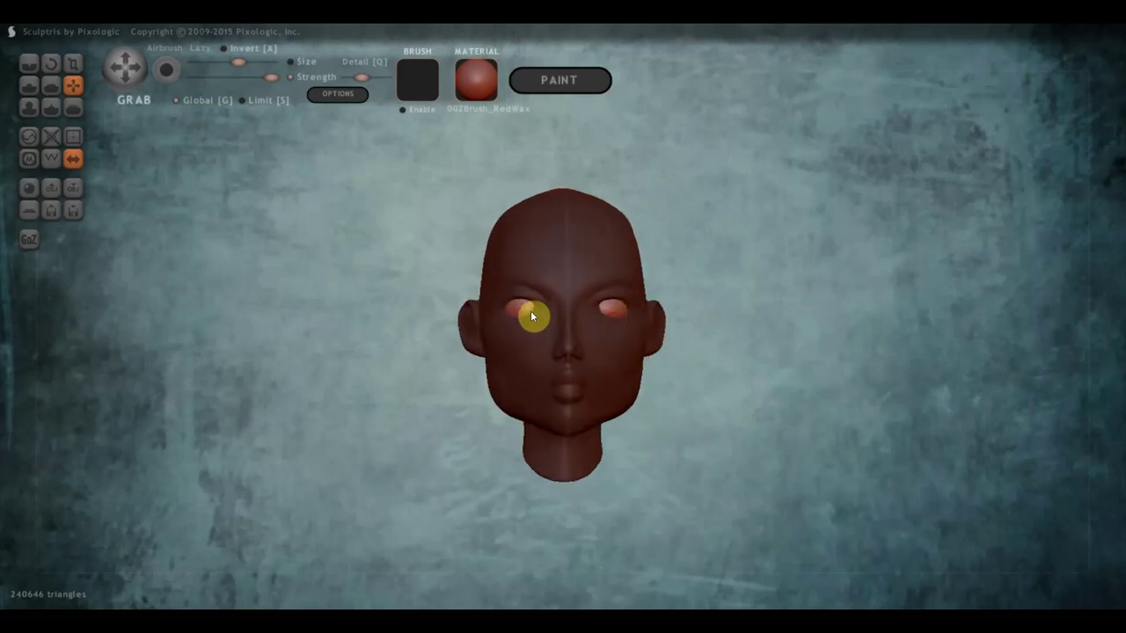
left_click_drag(531, 312, 530, 308)
mouse_move(702, 373)
left_mouse_down()
mouse_move(799, 422)
mouse_move(747, 455)
left_mouse_up()
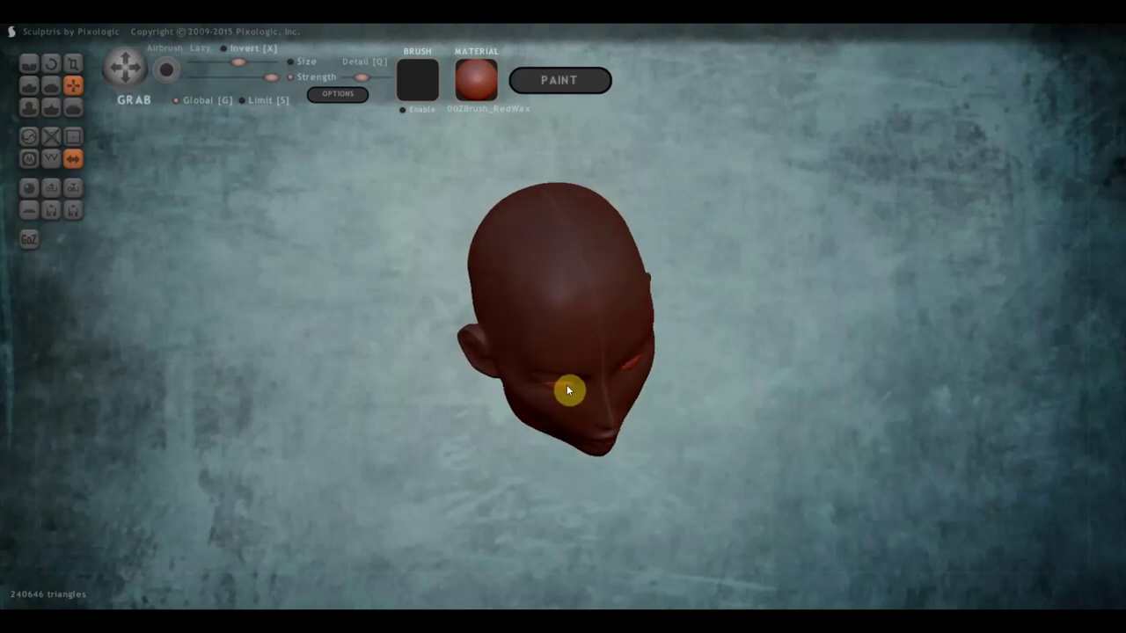
mouse_move(749, 426)
left_mouse_down()
mouse_move(812, 355)
mouse_move(699, 344)
left_mouse_up()
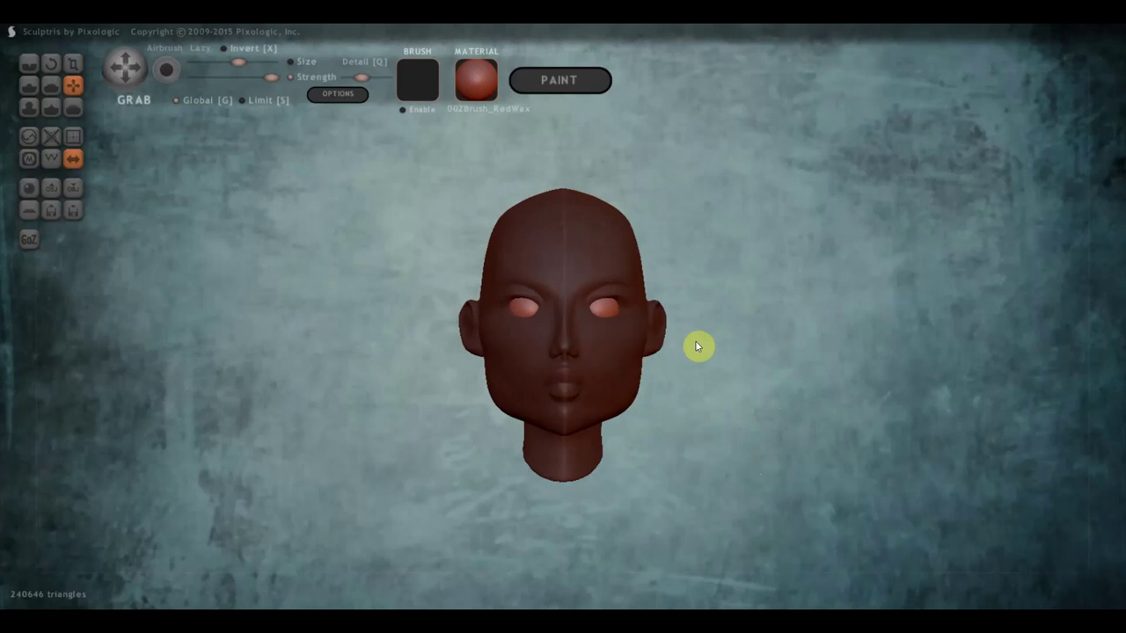
scroll(712, 308, "up", 3)
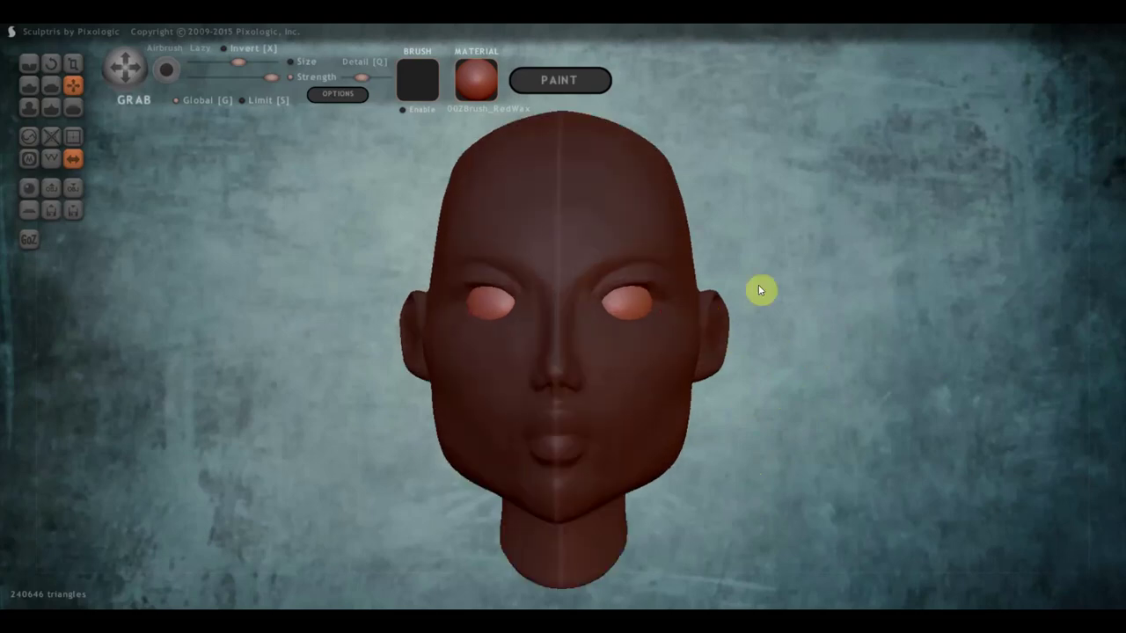
left_click_drag(773, 255, 779, 266)
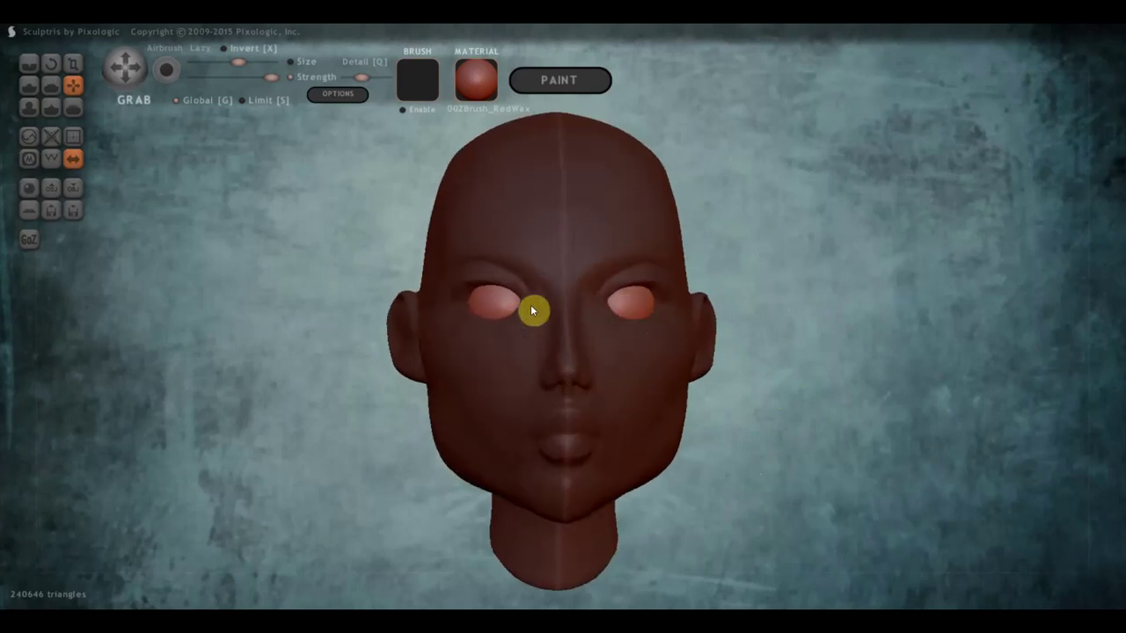
right_click_drag(498, 353, 679, 373)
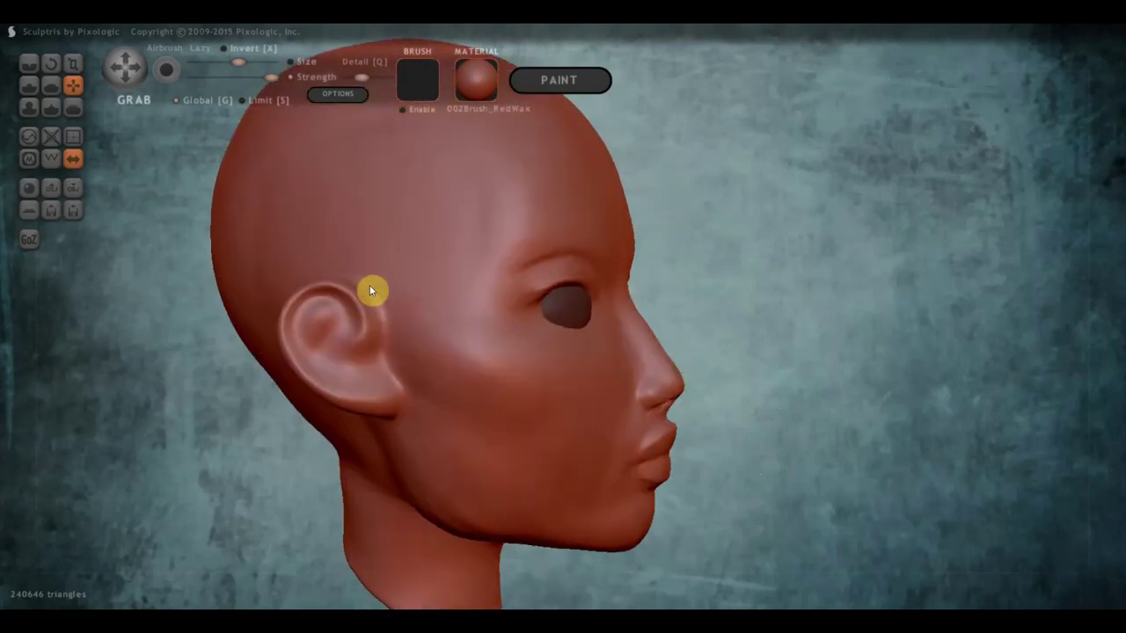
- Use the Draw brush to raise a ridge beneath the eye
left_click(29, 87)
scroll(549, 317, "up", 3)
scroll(522, 370, "up", 2)
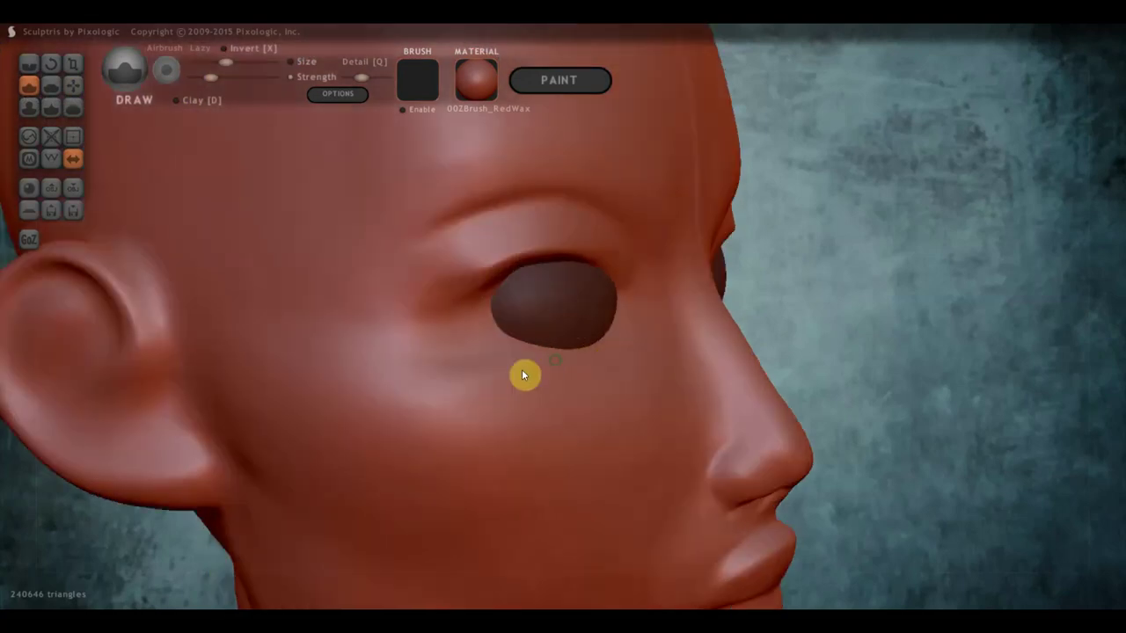
right_click_drag(521, 369, 530, 381)
scroll(563, 387, "up", 2)
left_click_drag(621, 360, 480, 375)
mouse_move(624, 358)
left_mouse_down()
mouse_move(400, 363)
mouse_move(477, 364)
mouse_move(368, 337)
mouse_move(492, 372)
mouse_move(628, 352)
left_mouse_up()
mouse_move(575, 355)
right_mouse_down()
mouse_move(548, 308)
mouse_move(525, 364)
mouse_move(449, 338)
right_mouse_up()
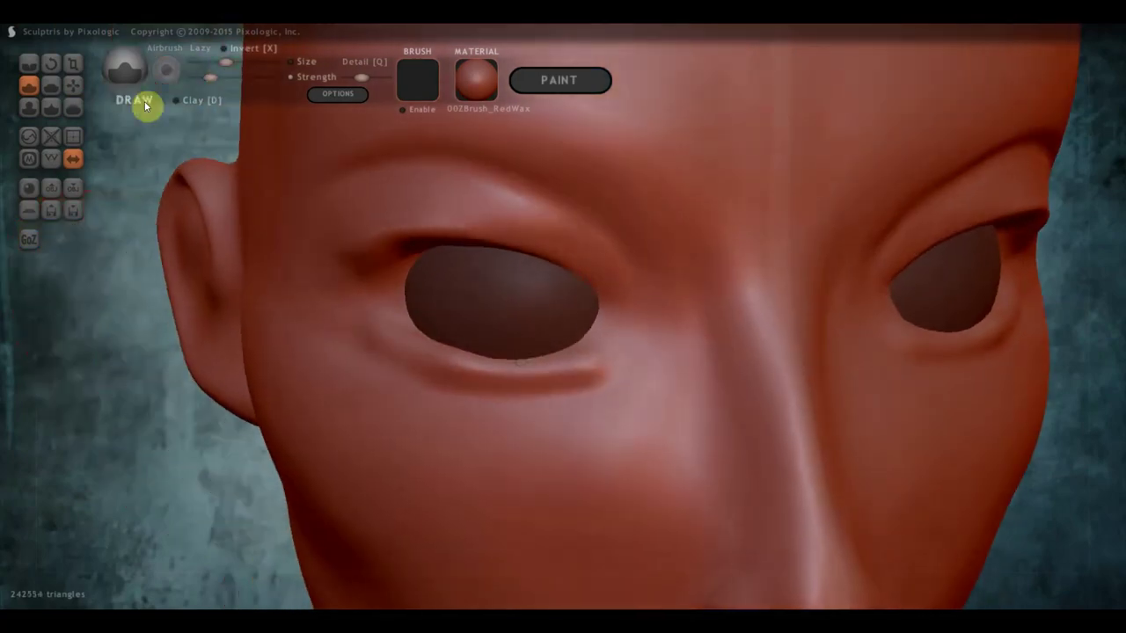
- Build the lower eyelid line from the inner corner out to the outer corner
left_click(31, 85)
mouse_move(360, 325)
left_mouse_down()
mouse_move(440, 356)
mouse_move(589, 363)
mouse_move(414, 369)
mouse_move(606, 372)
mouse_move(552, 385)
left_mouse_up()
mouse_move(422, 361)
left_mouse_down()
mouse_move(384, 334)
mouse_move(438, 358)
left_mouse_up()
right_click_drag(491, 394, 474, 440)
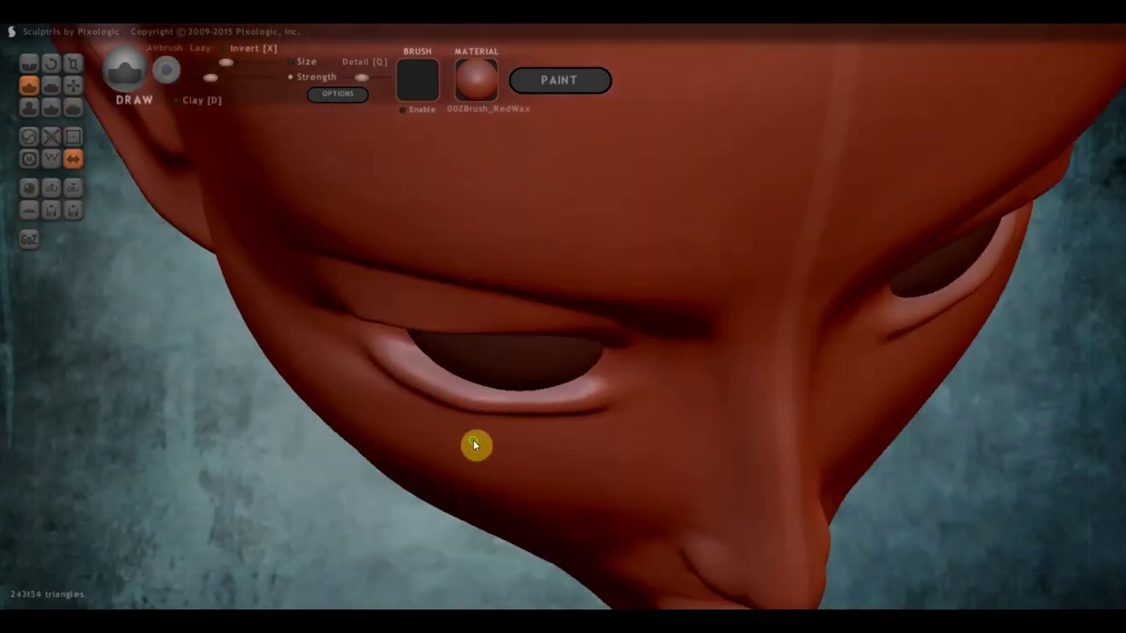
mouse_move(492, 347)
right_mouse_down()
mouse_move(480, 365)
mouse_move(417, 369)
mouse_move(376, 388)
right_mouse_up()
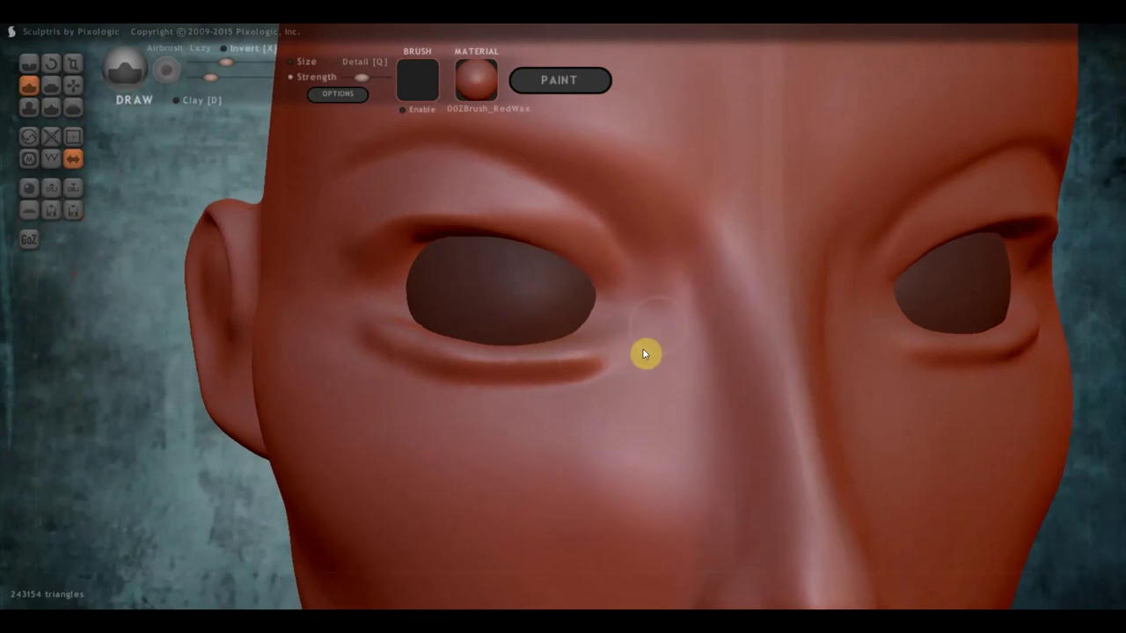
scroll(643, 354, "up", 2)
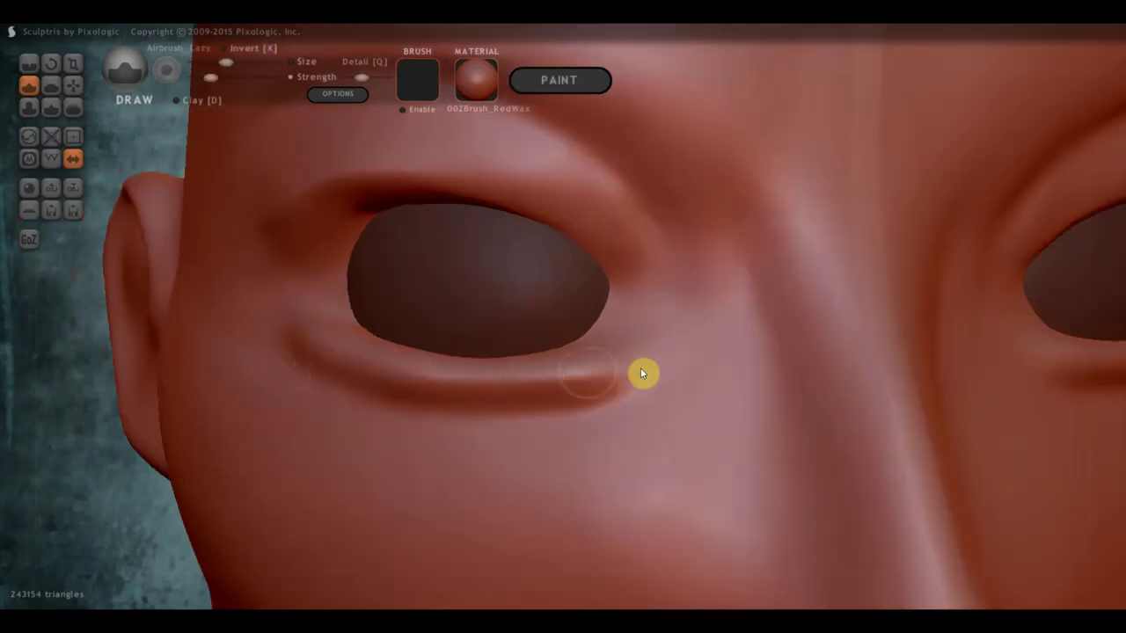
left_click_drag(651, 350, 542, 374)
left_click_drag(675, 334, 557, 376)
- Refine the eye edge, the inner corner, and the skin and cheek below the eye
scroll(388, 302, "down", 2)
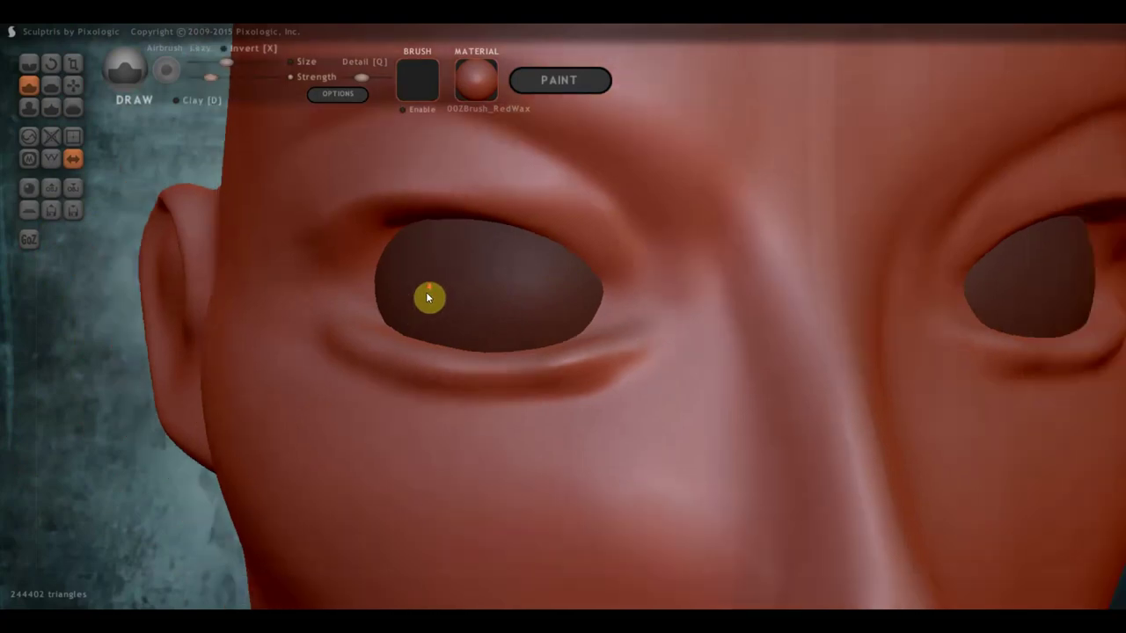
right_click_drag(426, 292, 507, 304)
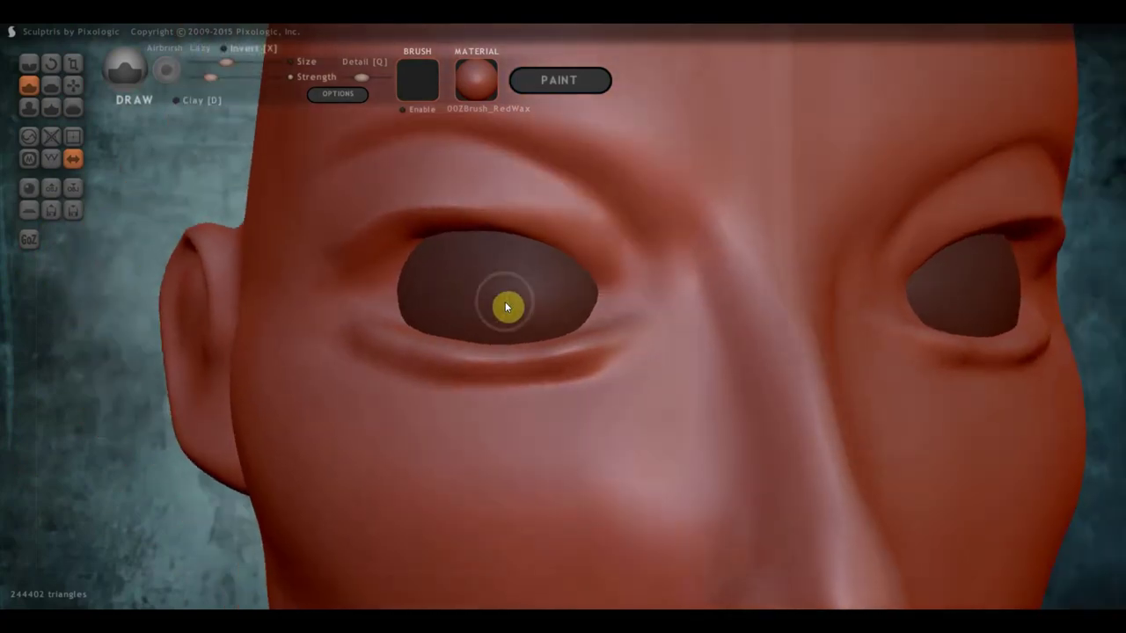
mouse_move(508, 305)
left_mouse_down()
mouse_move(621, 314)
mouse_move(588, 297)
mouse_move(651, 345)
mouse_move(611, 327)
left_mouse_up()
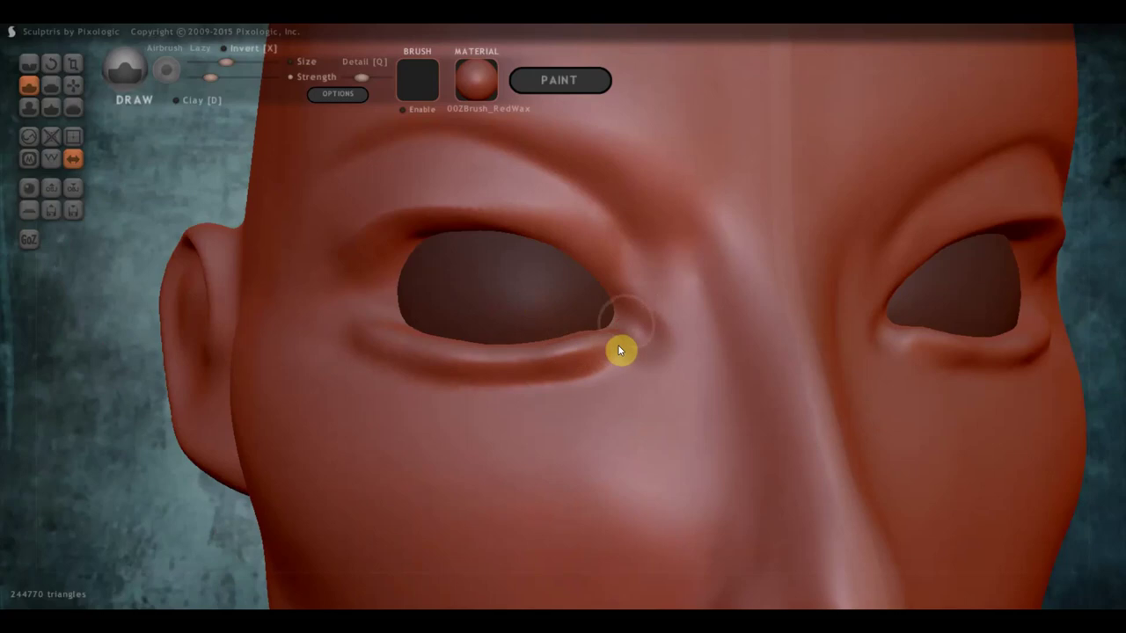
mouse_move(624, 344)
right_mouse_down()
mouse_move(718, 348)
mouse_move(515, 366)
right_mouse_up()
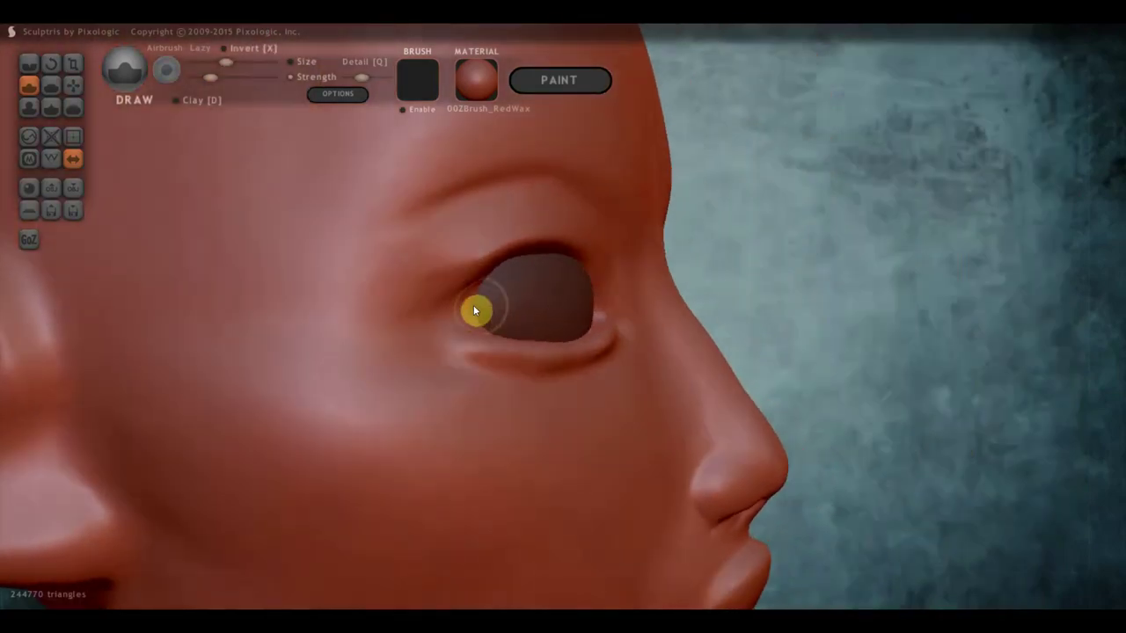
mouse_move(475, 309)
left_mouse_down()
mouse_move(437, 322)
mouse_move(457, 329)
mouse_move(502, 276)
mouse_move(467, 309)
mouse_move(488, 338)
left_mouse_up()
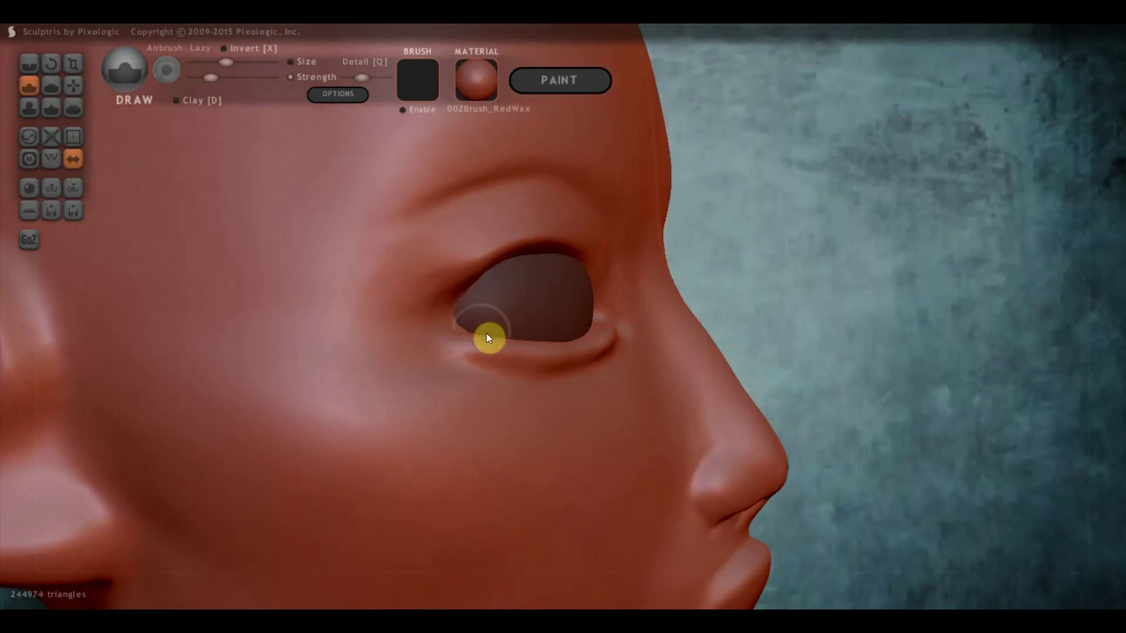
left_click_drag(377, 334, 468, 387)
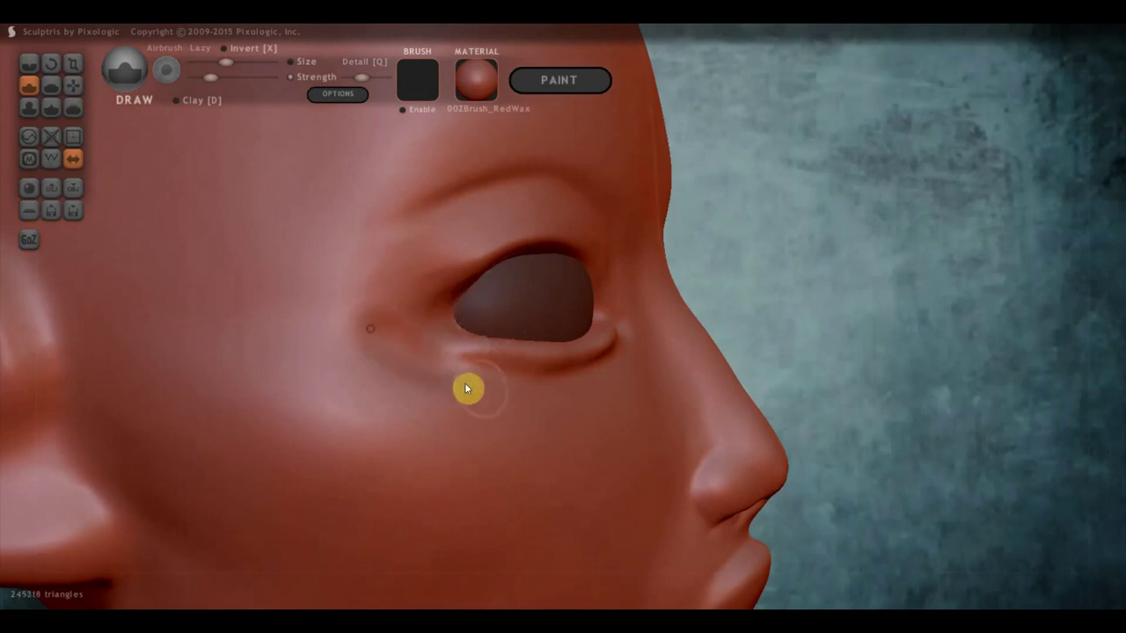
mouse_move(467, 387)
right_mouse_down()
mouse_move(393, 389)
mouse_move(272, 369)
right_mouse_up()
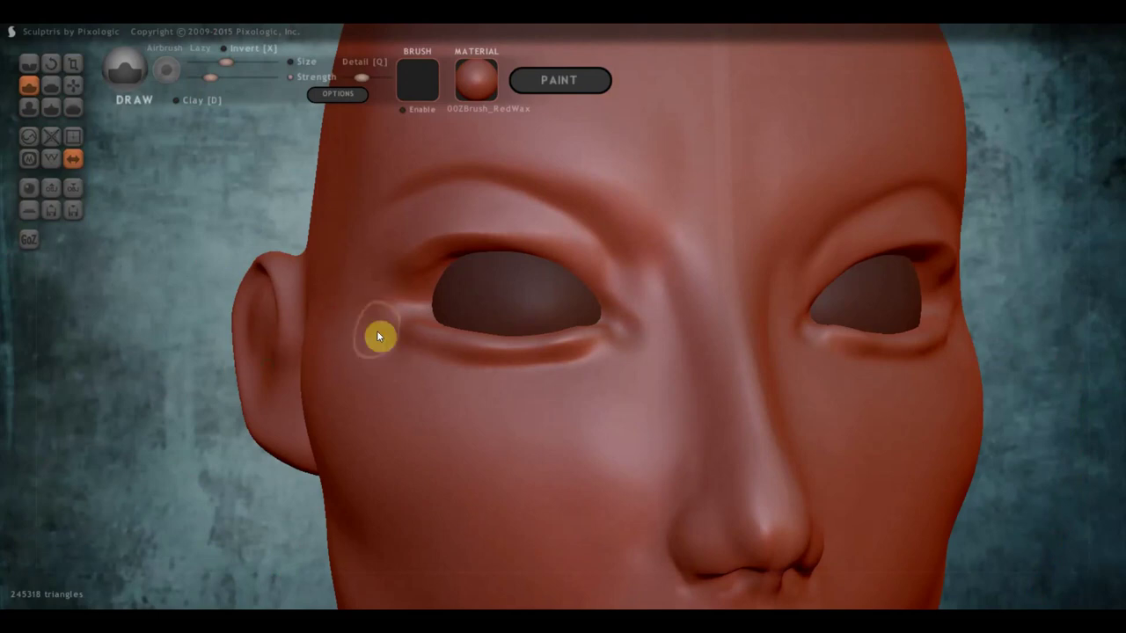
left_click(78, 85)
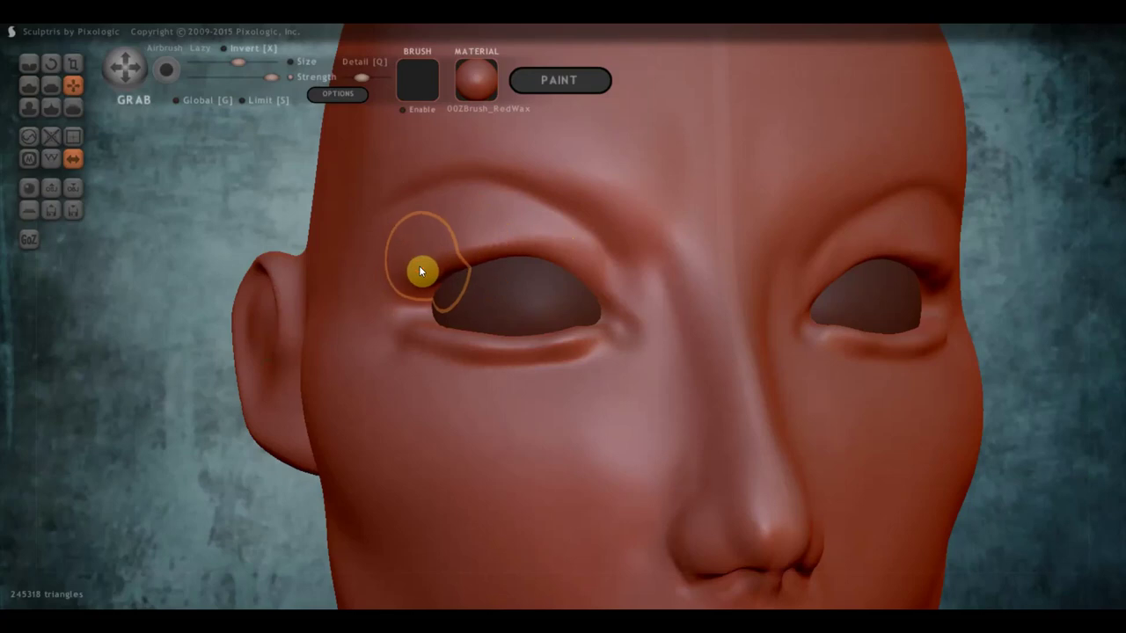
scroll(479, 262, "down", 3)
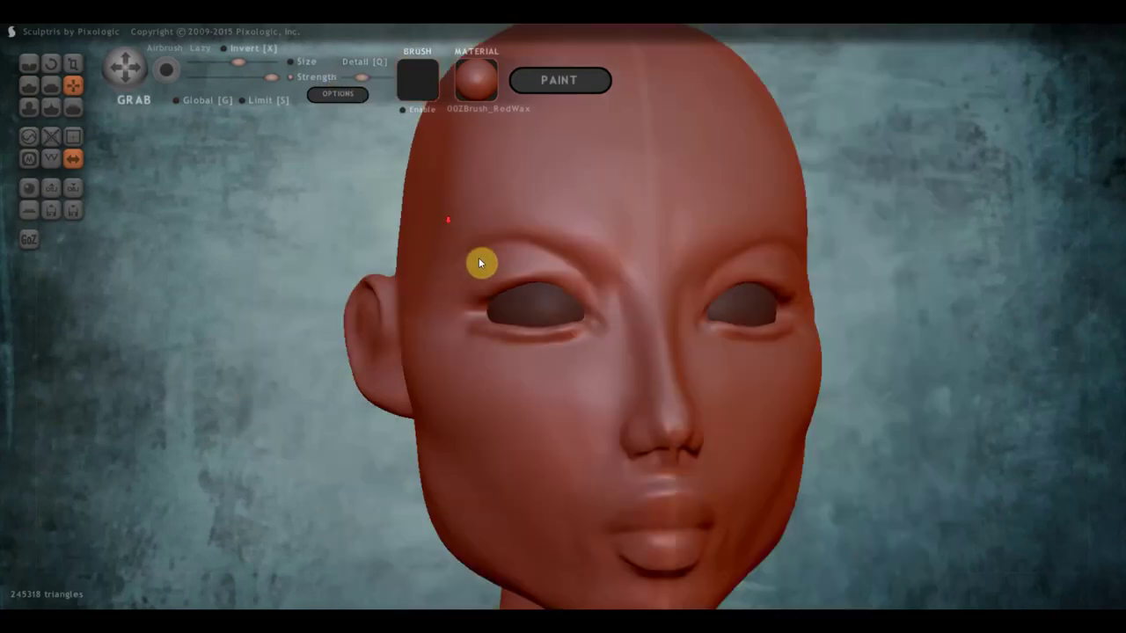
right_click_drag(480, 263, 496, 273)
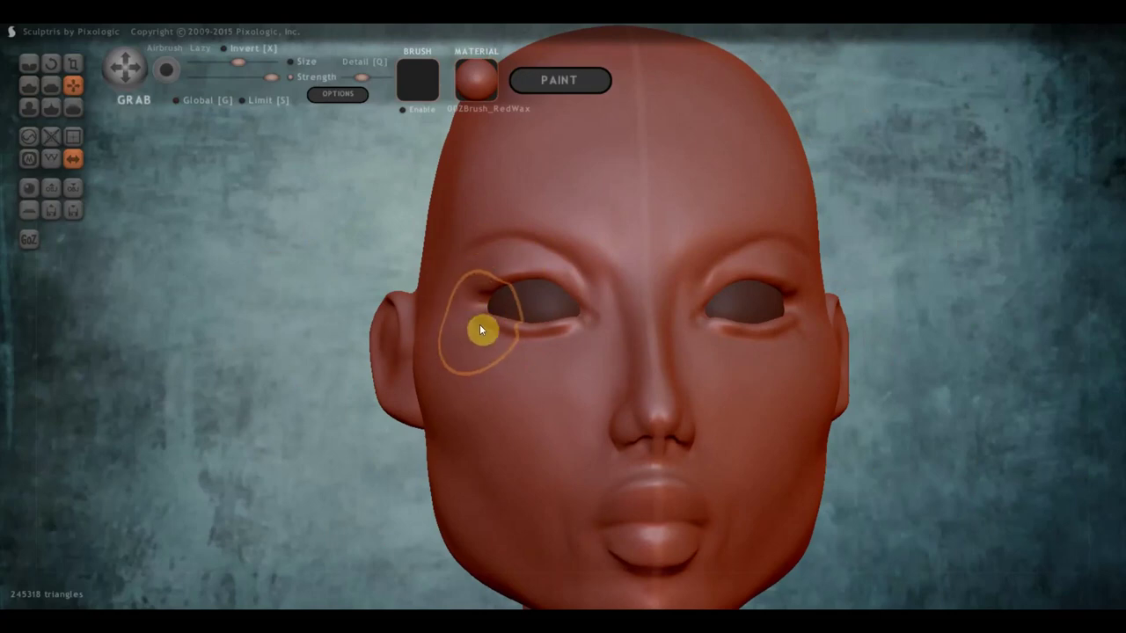
scroll(479, 325, "up", 5)
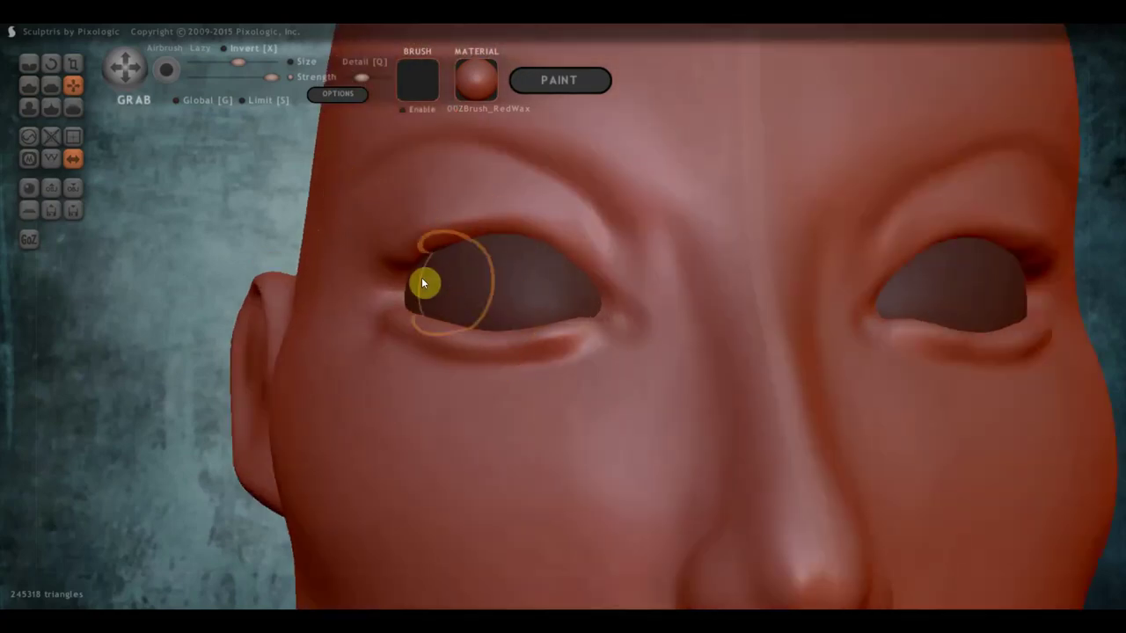
right_click_drag(429, 297, 343, 255)
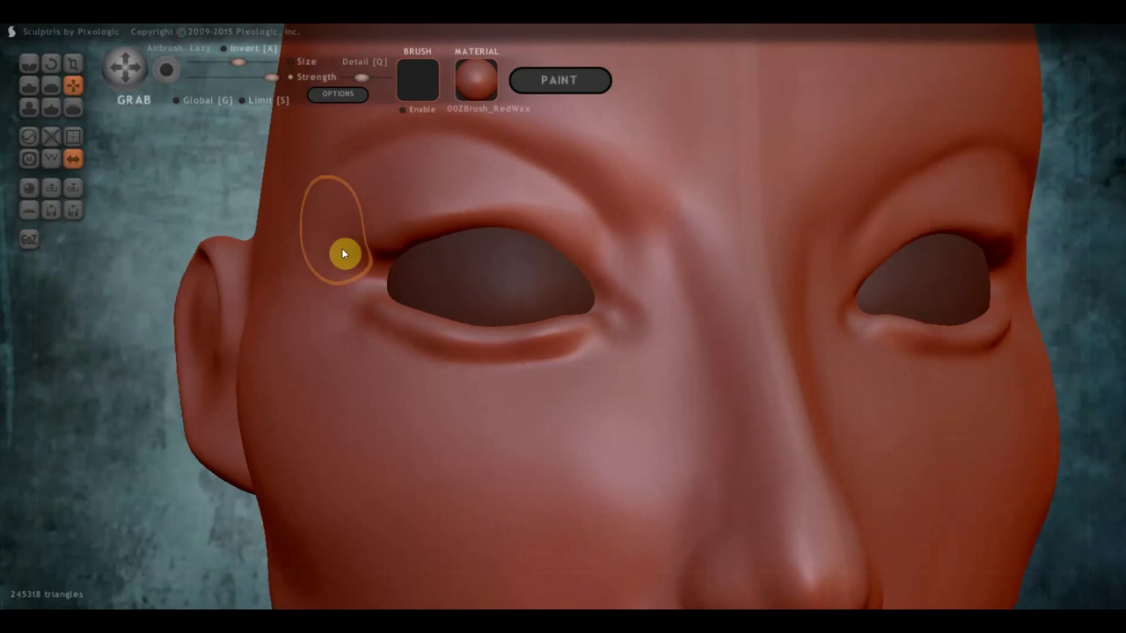
- Use the Crease brush to carve a crease down the left eye's inner corner
left_click(29, 63)
scroll(360, 278, "down", 3)
scroll(396, 281, "down", 2)
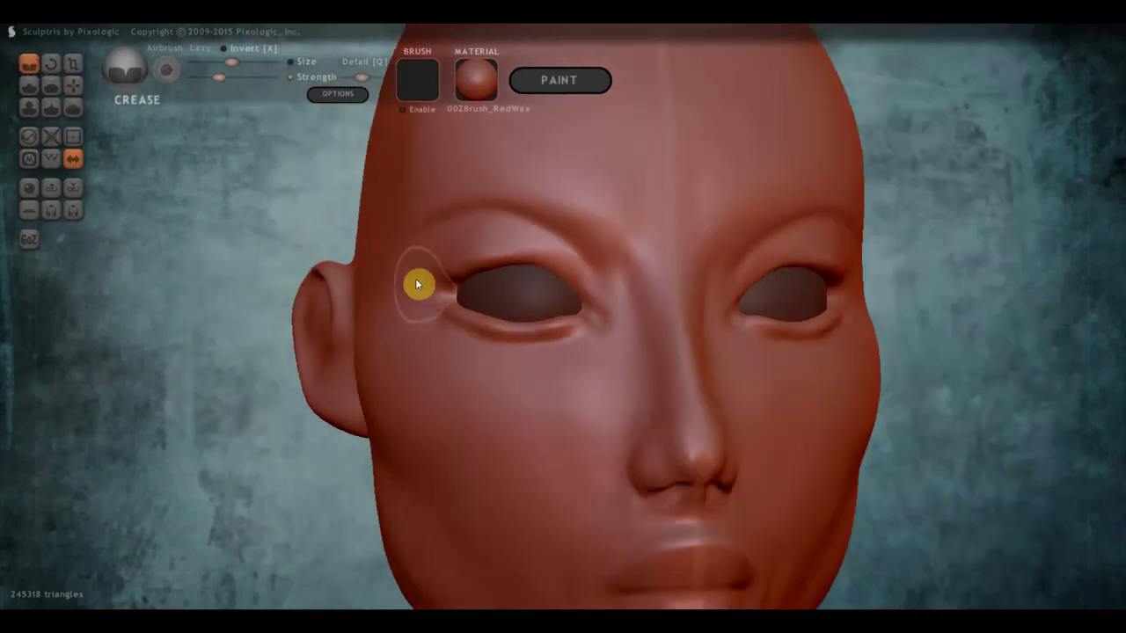
left_click(451, 298)
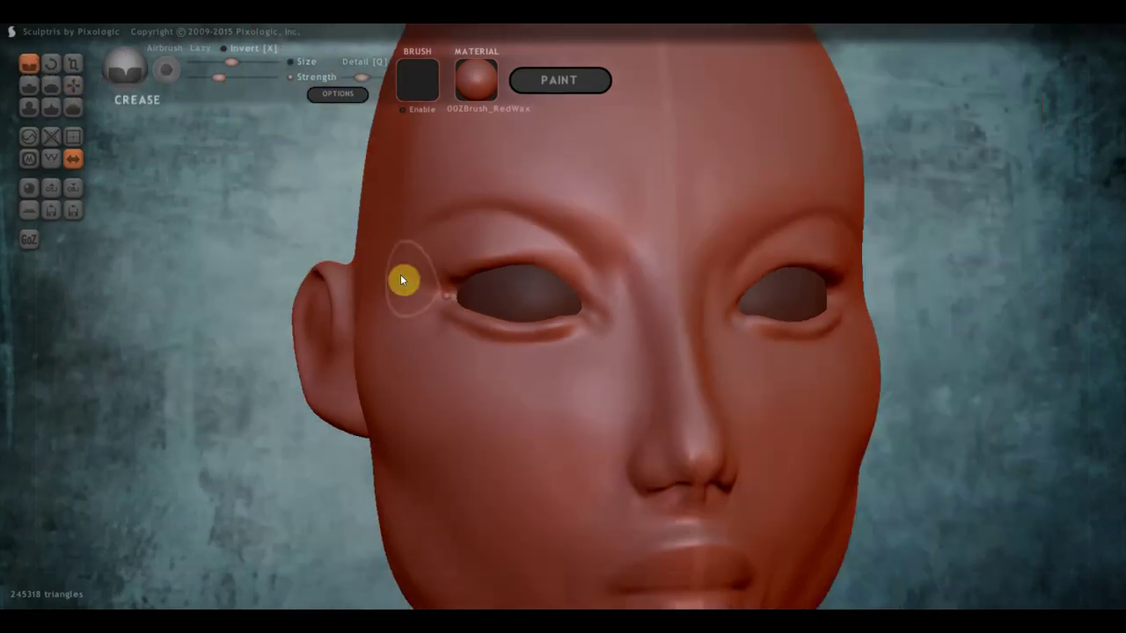
left_click_drag(444, 286, 454, 304)
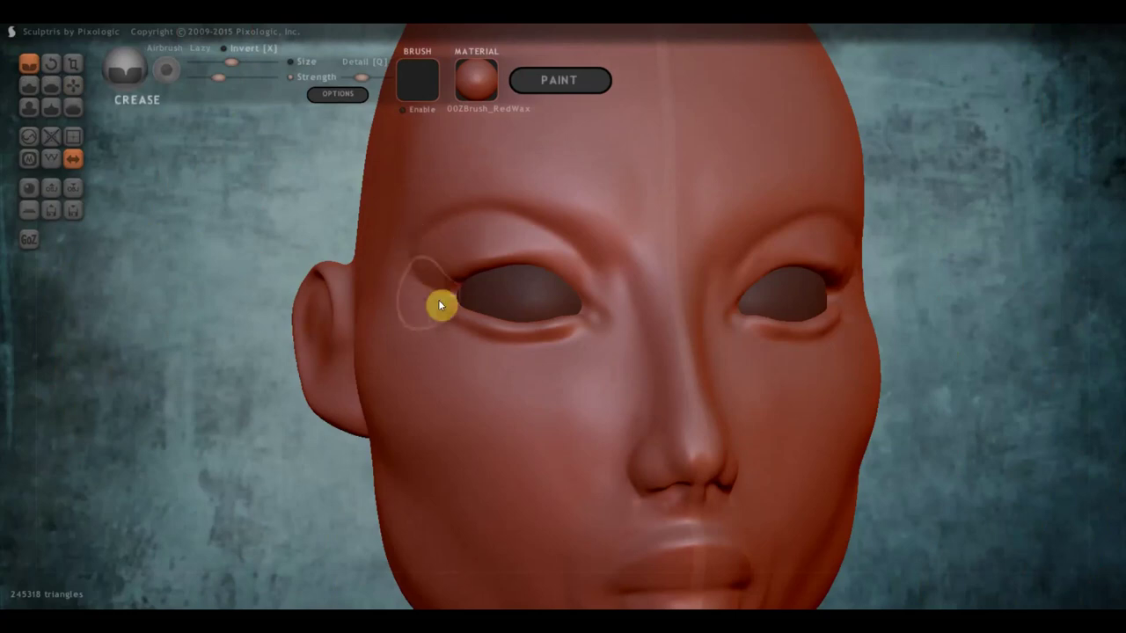
mouse_move(475, 306)
right_mouse_down()
mouse_move(559, 311)
mouse_move(640, 293)
mouse_move(582, 303)
right_mouse_up()
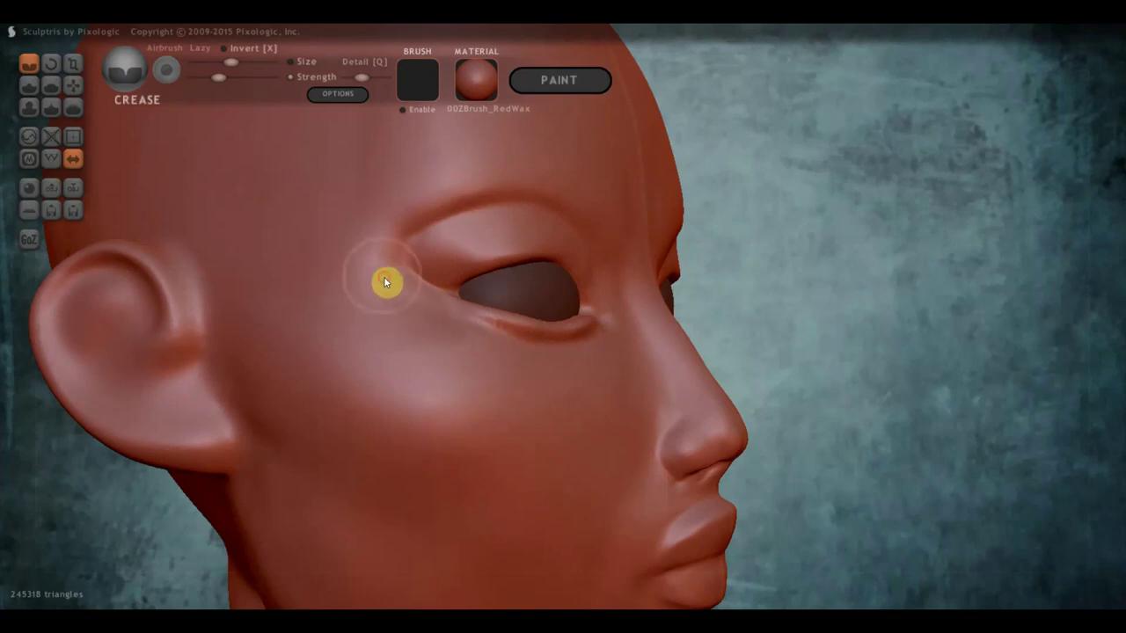
- Crease along the lower eyelid and the upper eyelid toward the inner corner
left_click_drag(383, 280, 546, 354)
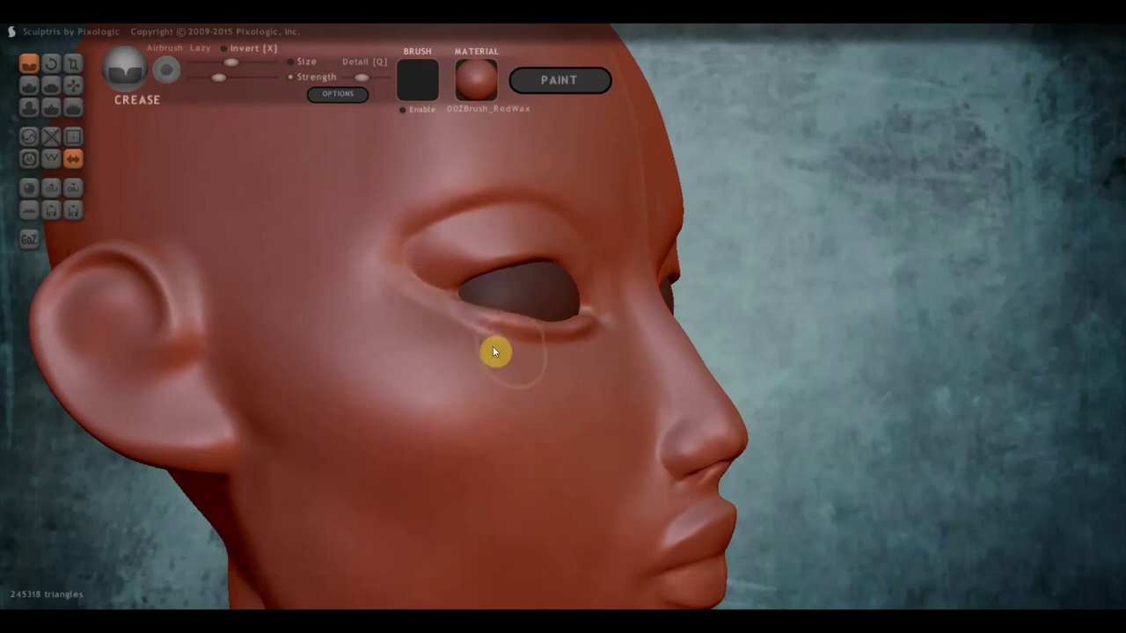
right_click_drag(607, 332, 420, 345)
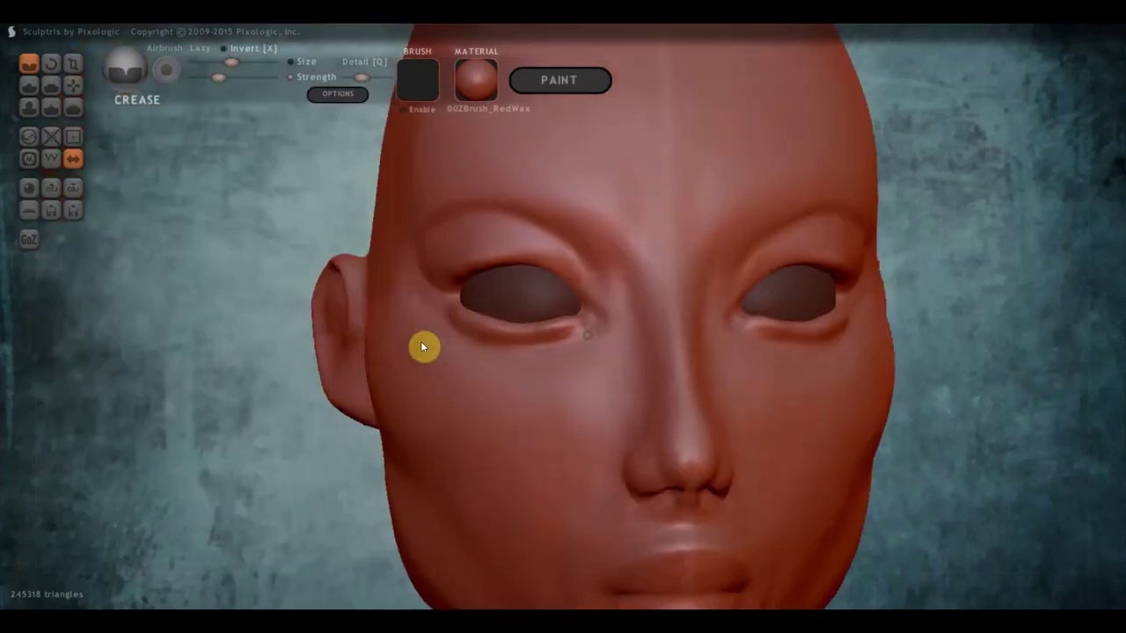
scroll(510, 299, "up", 2)
scroll(545, 242, "down", 1)
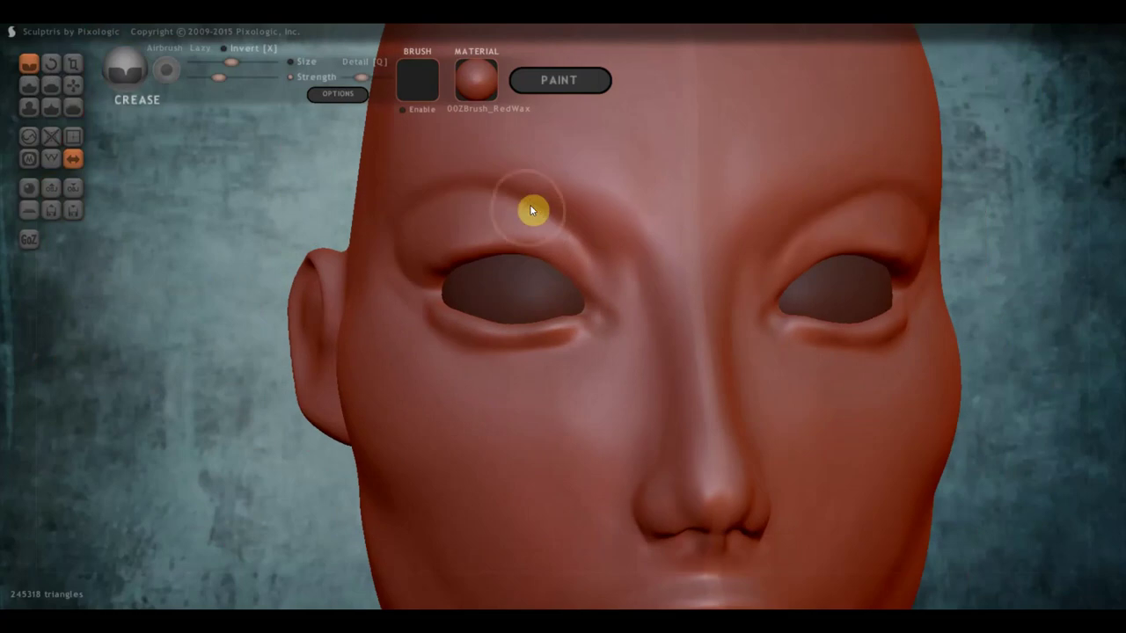
left_click_drag(531, 210, 613, 258)
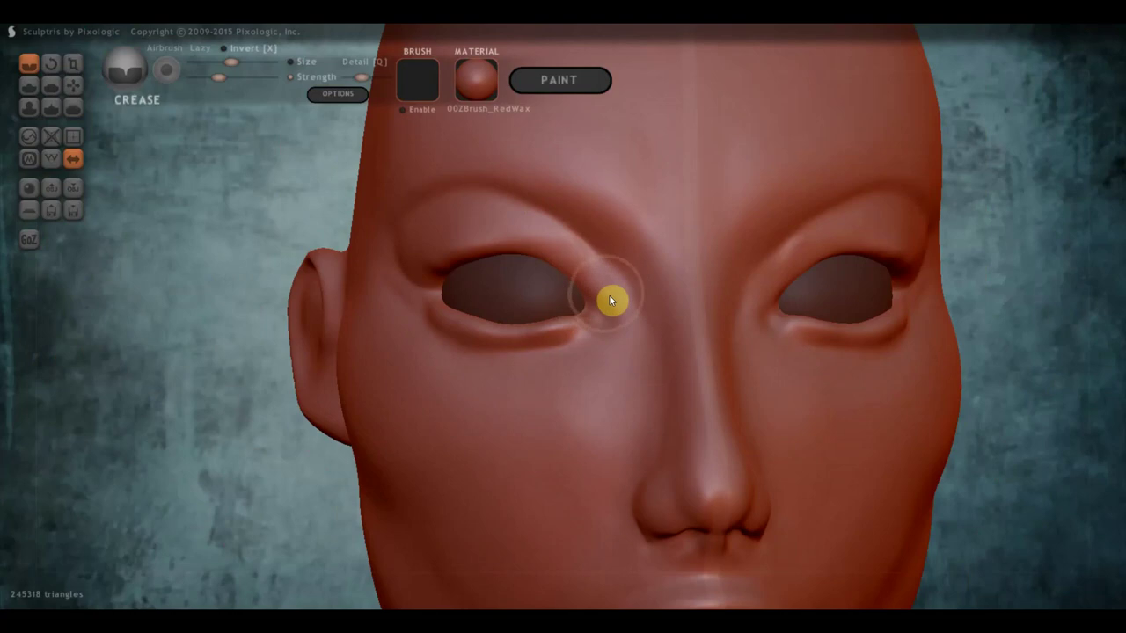
scroll(603, 311, "down", 2)
scroll(602, 311, "down", 2)
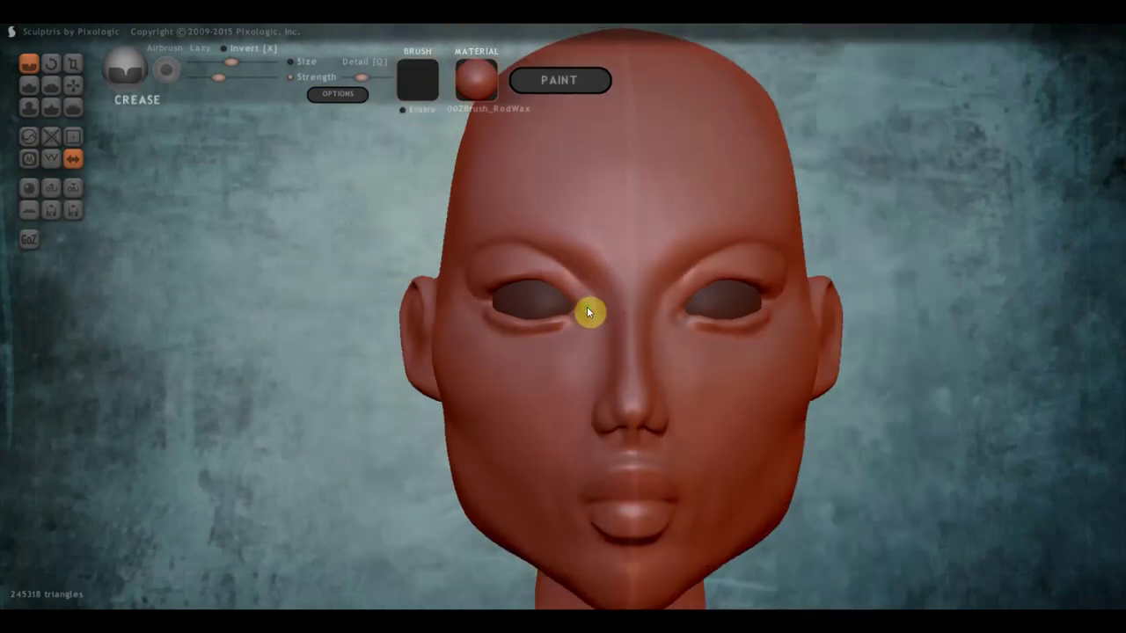
scroll(586, 322, "up", 2)
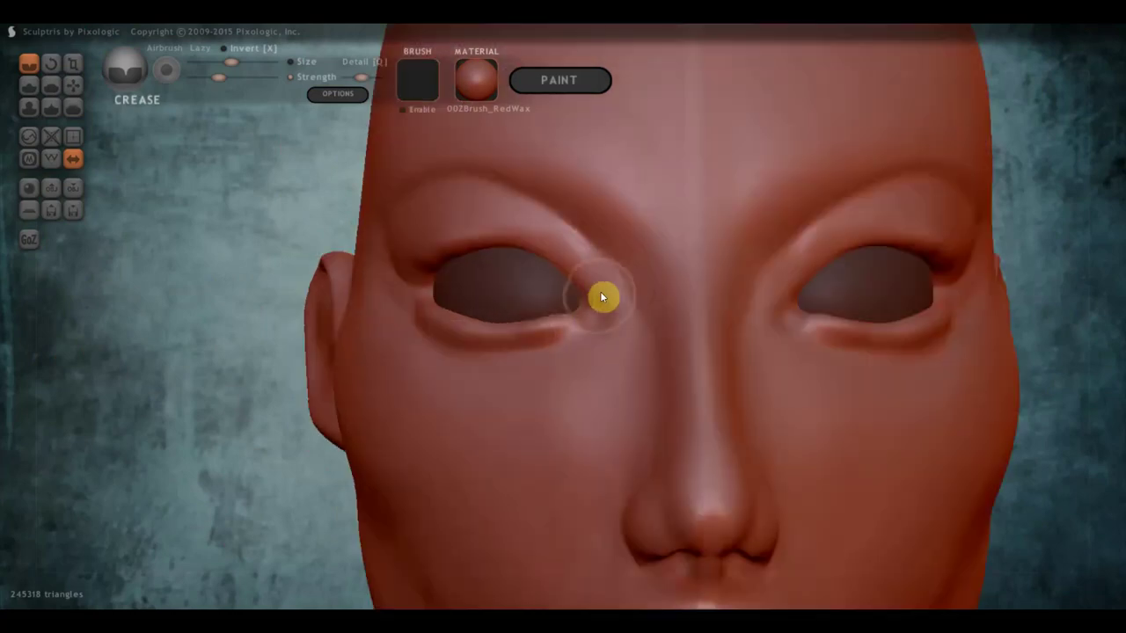
- With the Flatten brush, flatten the brow above the left eye, the inner eye corner and a cheek patch
left_click(51, 84)
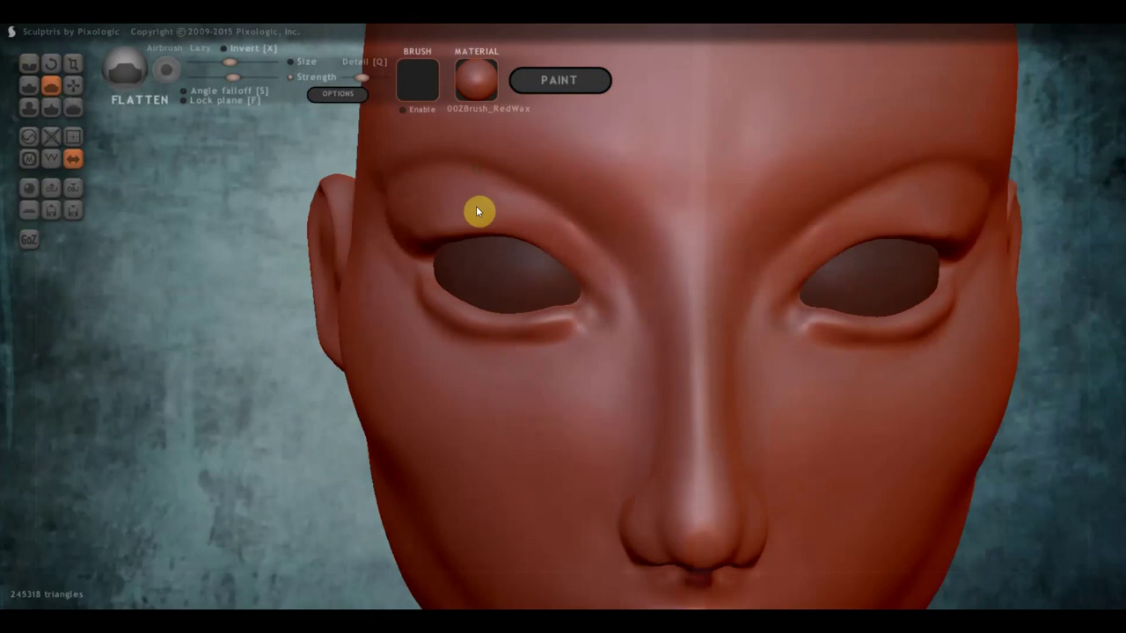
right_click_drag(476, 205, 592, 245)
scroll(592, 244, "up", 2)
left_click_drag(609, 251, 496, 150)
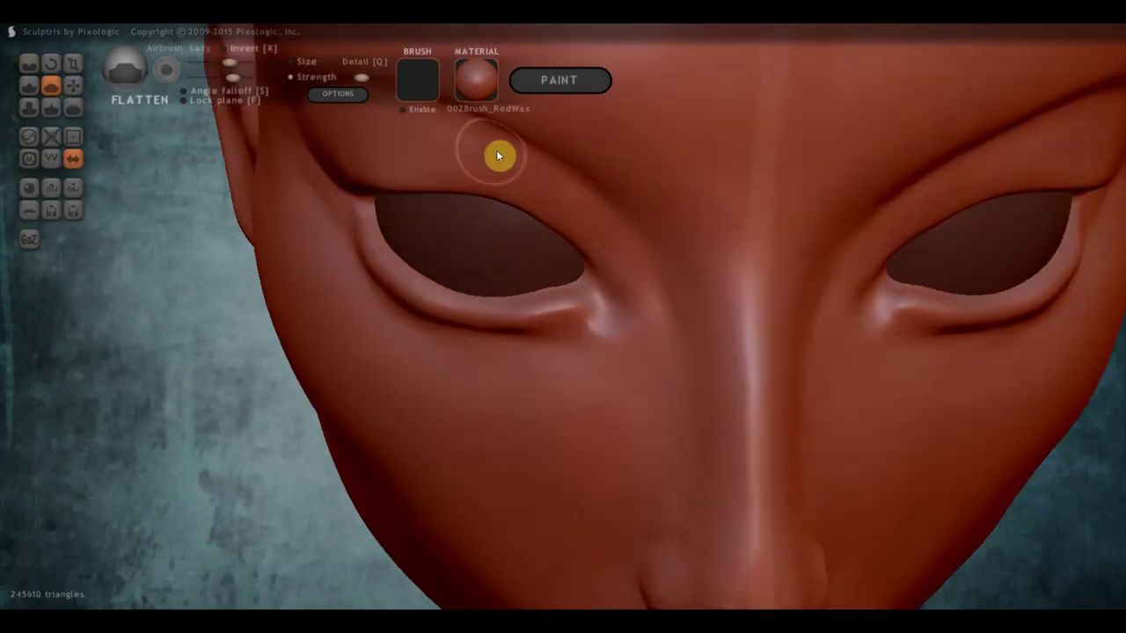
left_click_drag(640, 276, 656, 290)
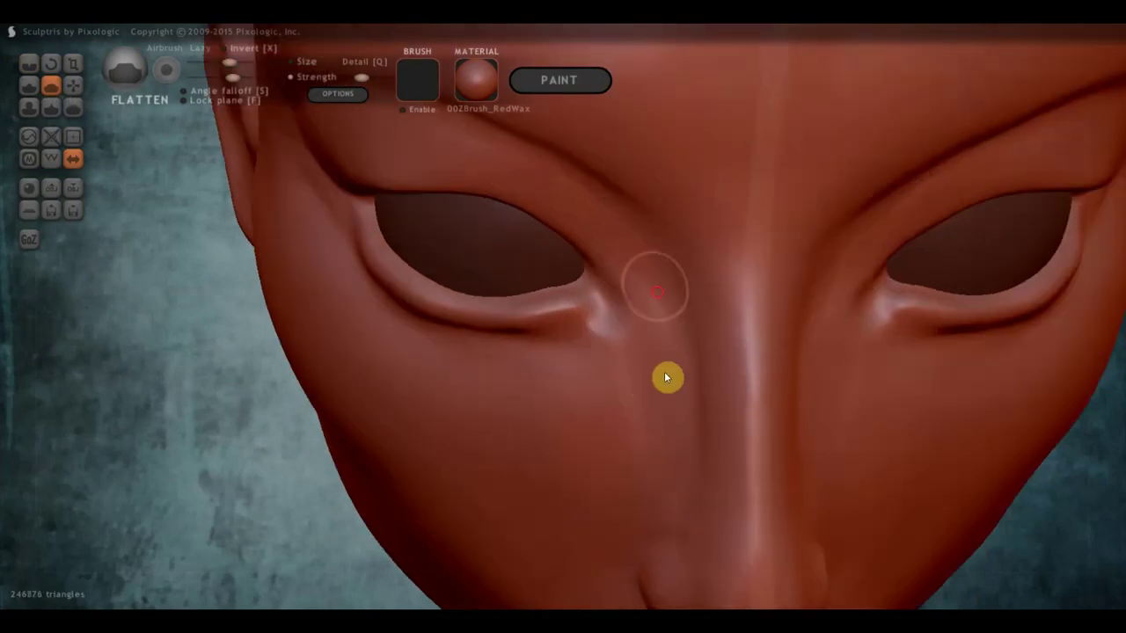
left_click_drag(664, 377, 643, 302)
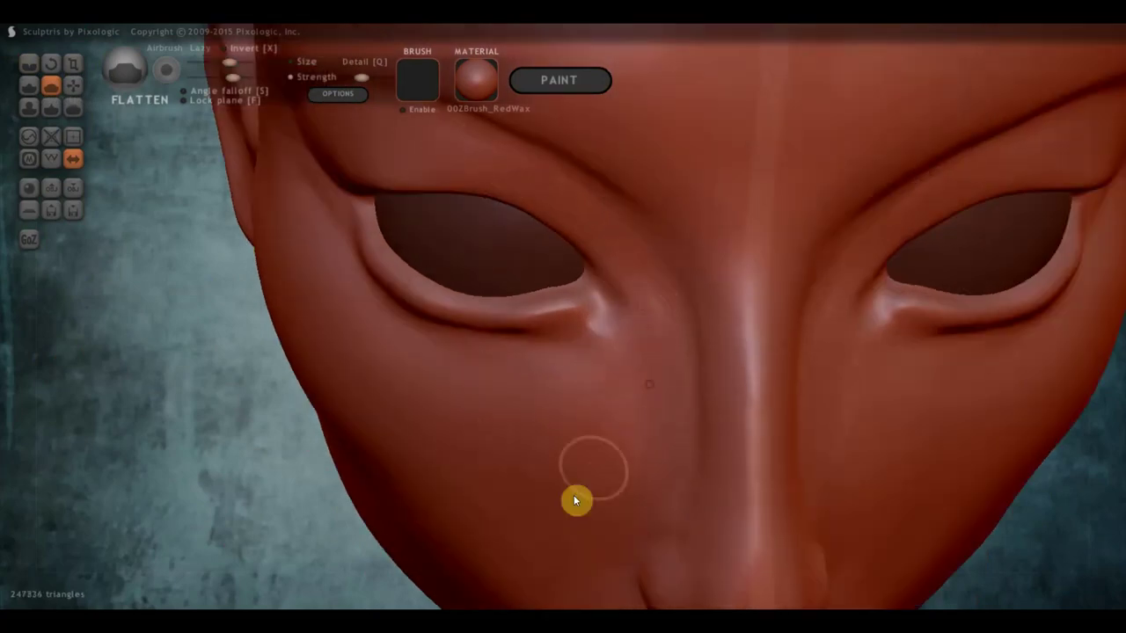
left_click_drag(573, 496, 620, 485)
- Orbit the head through three-quarter, skull-top and front views, looking up under the chin
right_click_drag(619, 486, 772, 354)
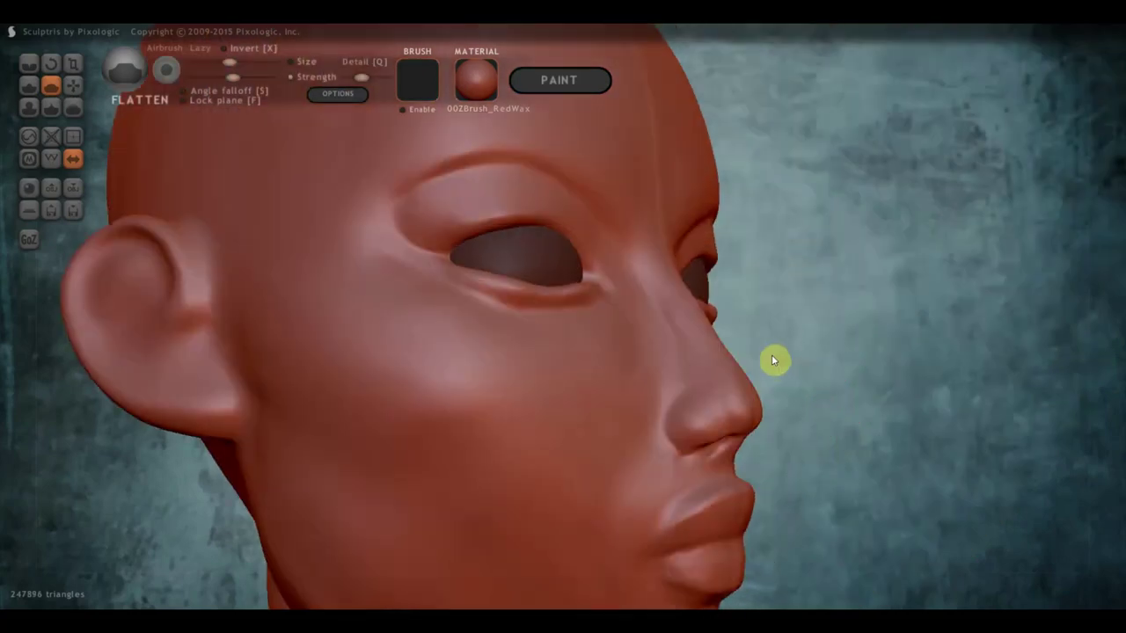
left_click_drag(774, 359, 631, 314)
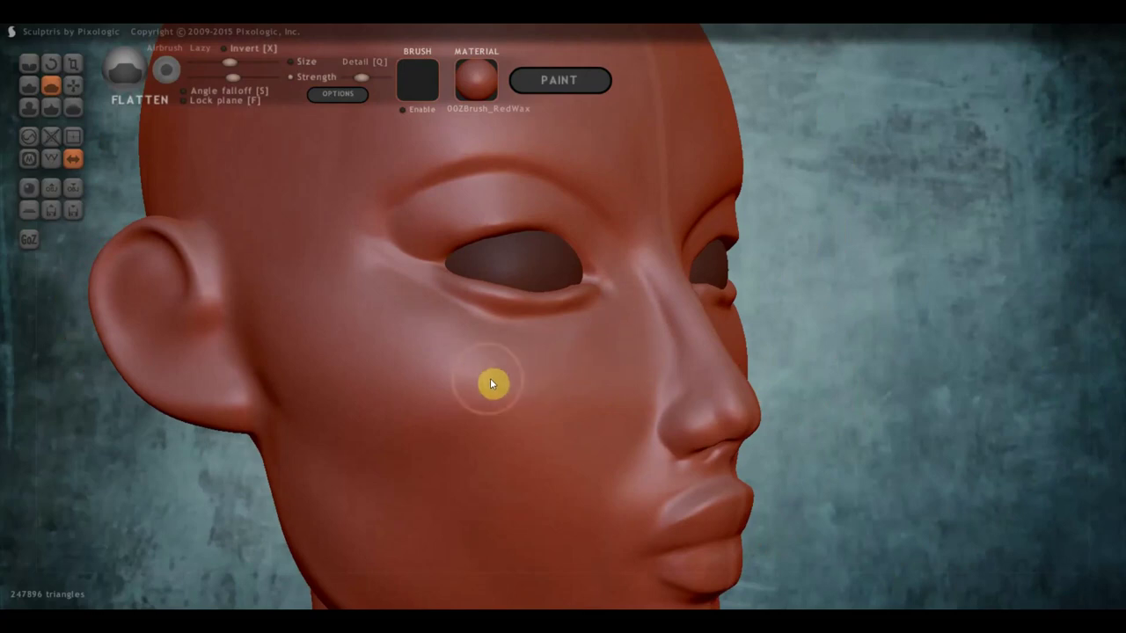
scroll(528, 387, "down", 3)
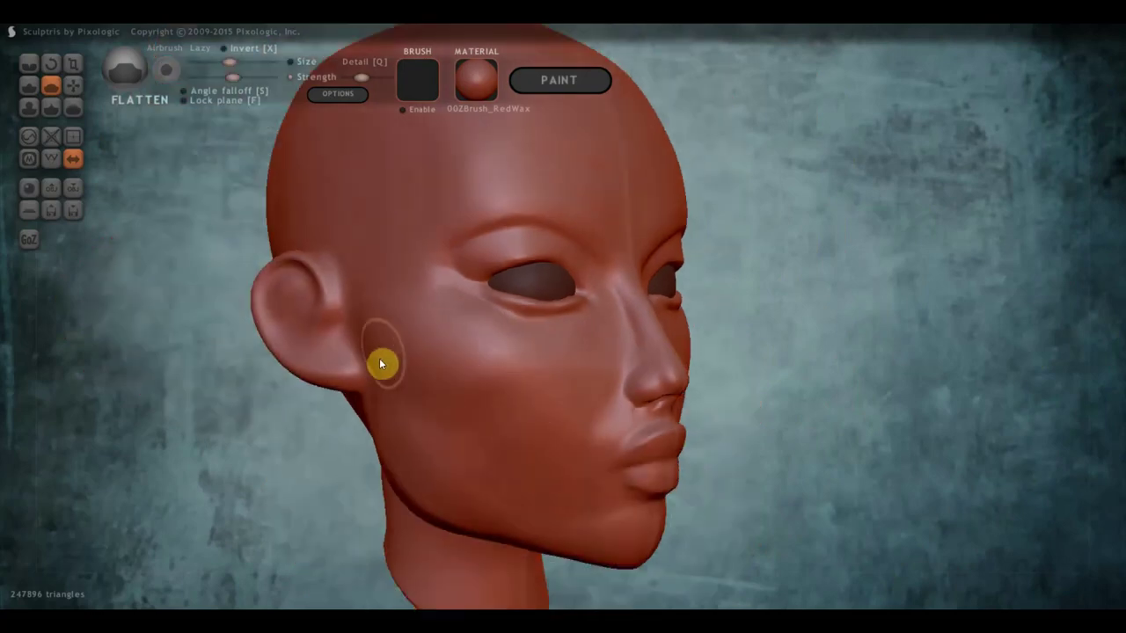
right_click_drag(379, 358, 406, 345)
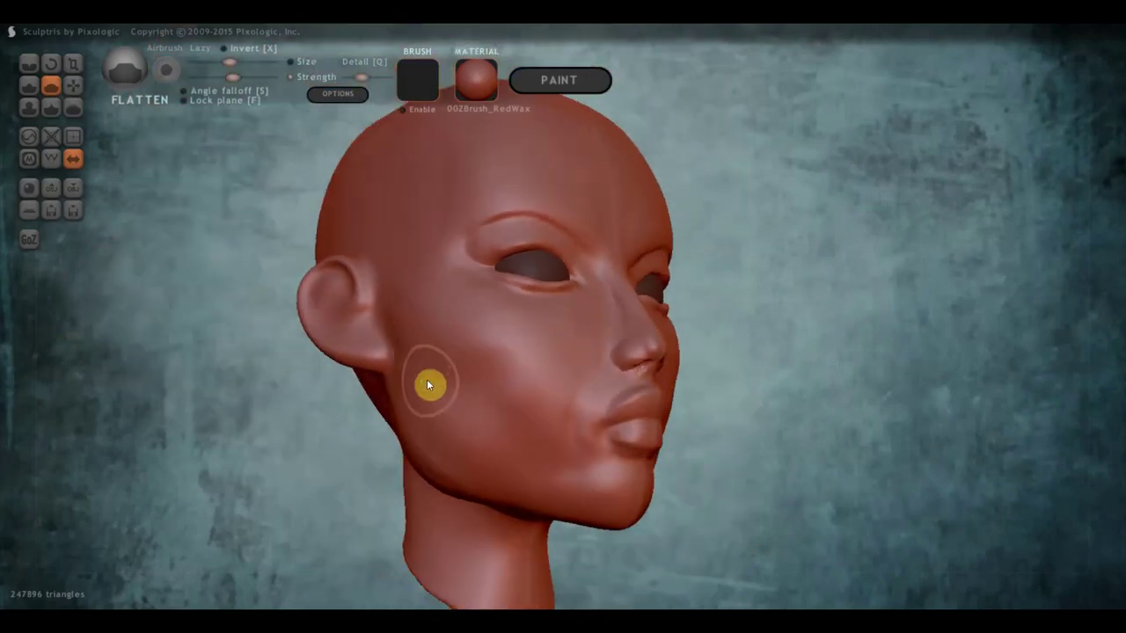
mouse_move(428, 384)
right_mouse_down()
mouse_move(408, 356)
mouse_move(453, 349)
mouse_move(449, 325)
right_mouse_up()
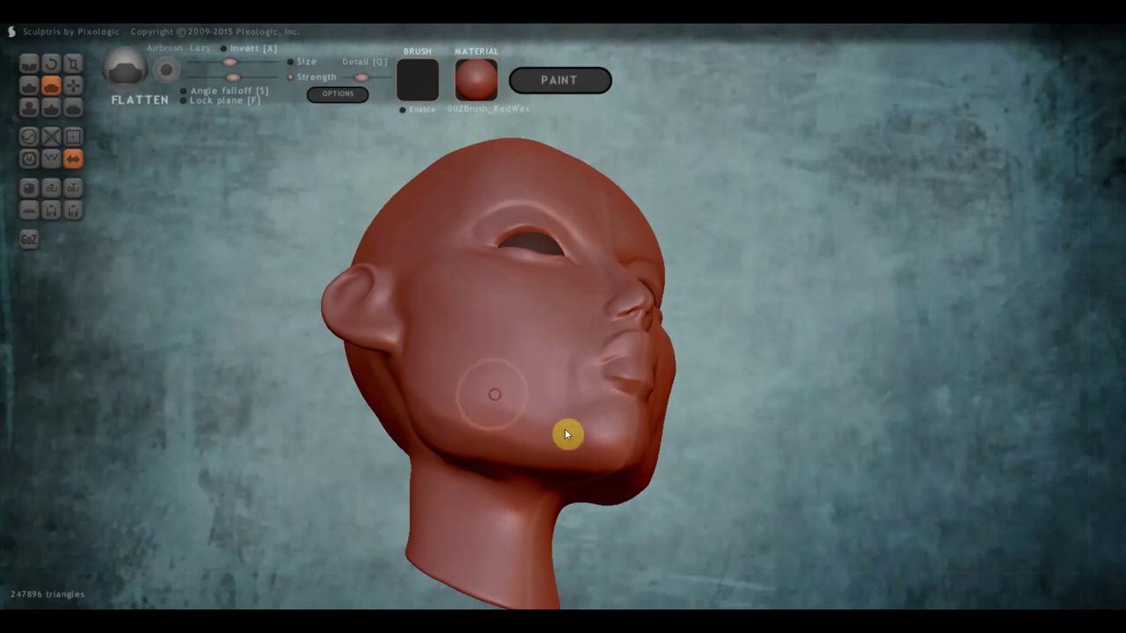
right_click_drag(577, 423, 480, 485)
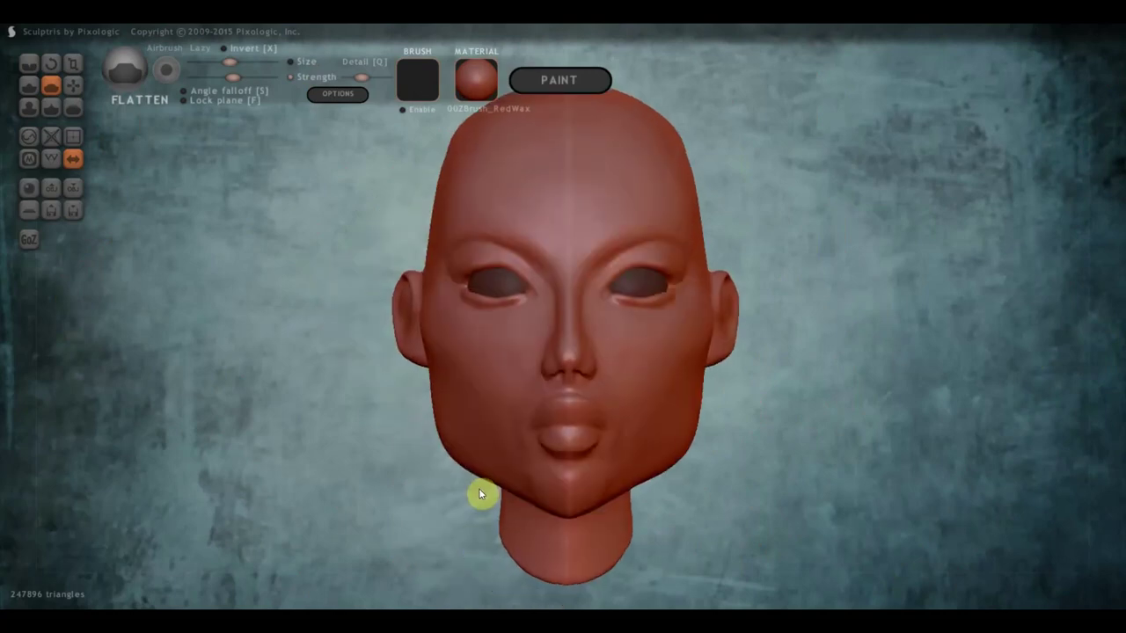
scroll(528, 457, "up", 2)
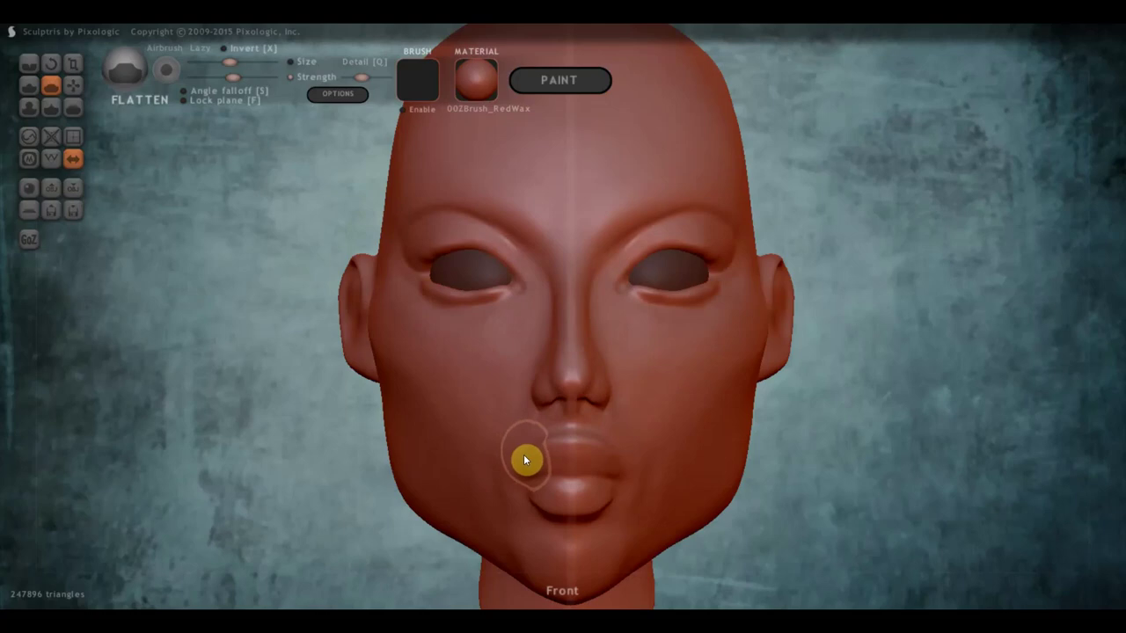
mouse_move(524, 459)
right_mouse_down()
mouse_move(598, 399)
mouse_move(588, 384)
right_mouse_up()
mouse_move(473, 435)
right_mouse_down()
mouse_move(482, 387)
mouse_move(431, 362)
right_mouse_up()
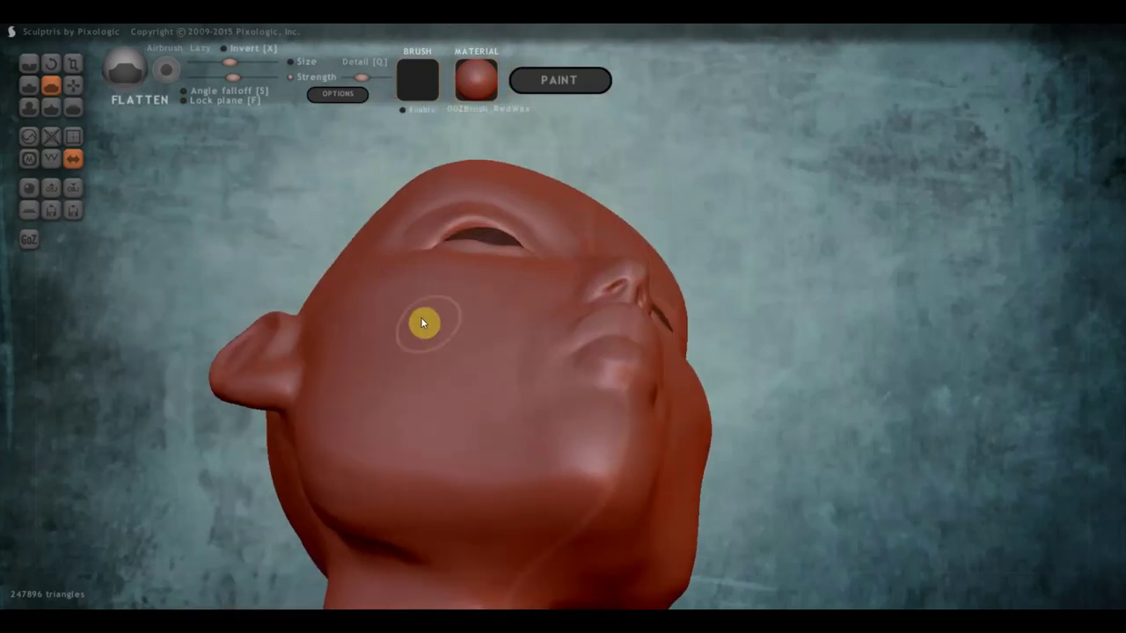
mouse_move(358, 334)
right_mouse_down()
mouse_move(375, 452)
mouse_move(380, 390)
right_mouse_up()
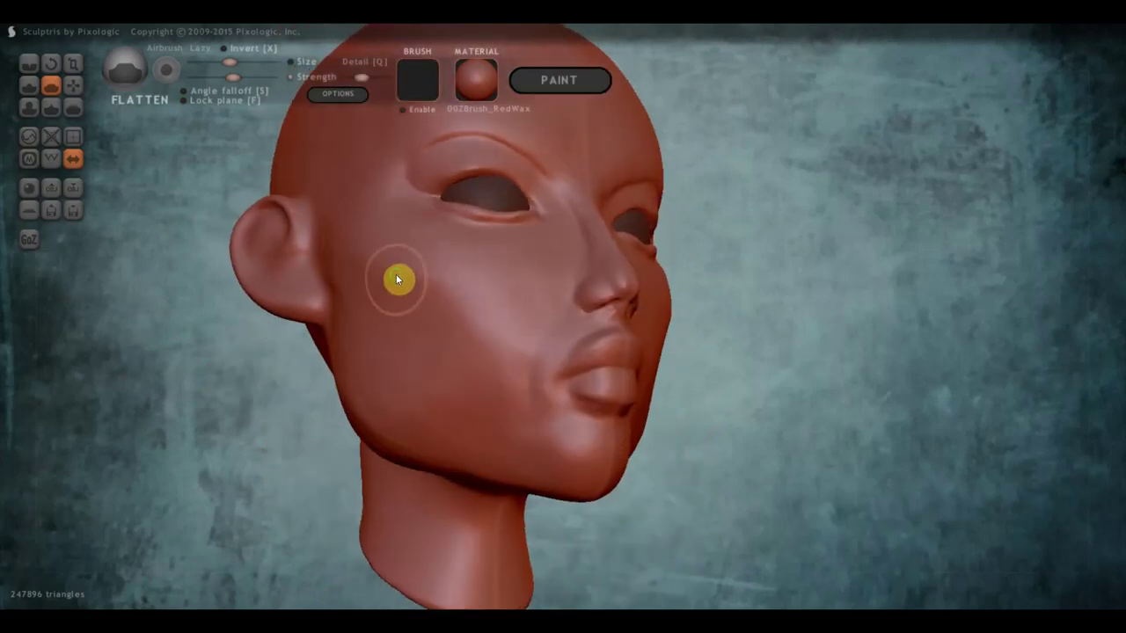
- Flatten the cheek and jaw from a side profile, then turn frontally and zoom in on the left eye
right_click_drag(396, 274, 399, 262)
mouse_move(396, 317)
right_mouse_down()
mouse_move(414, 307)
mouse_move(395, 316)
mouse_move(406, 309)
mouse_move(375, 301)
right_mouse_up()
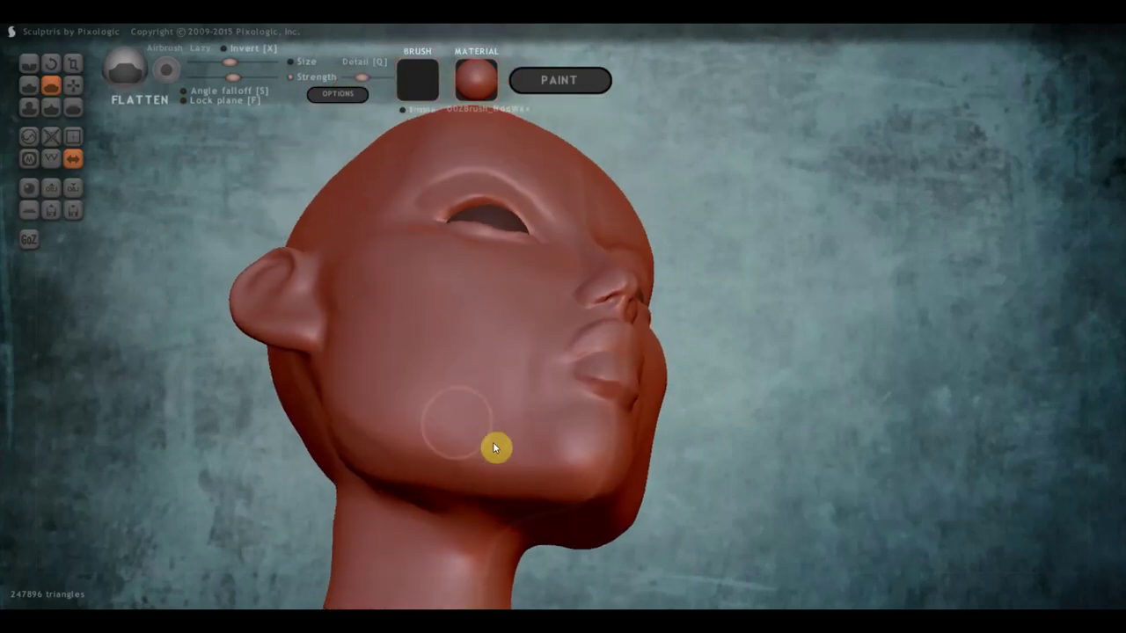
right_click_drag(412, 407, 312, 297)
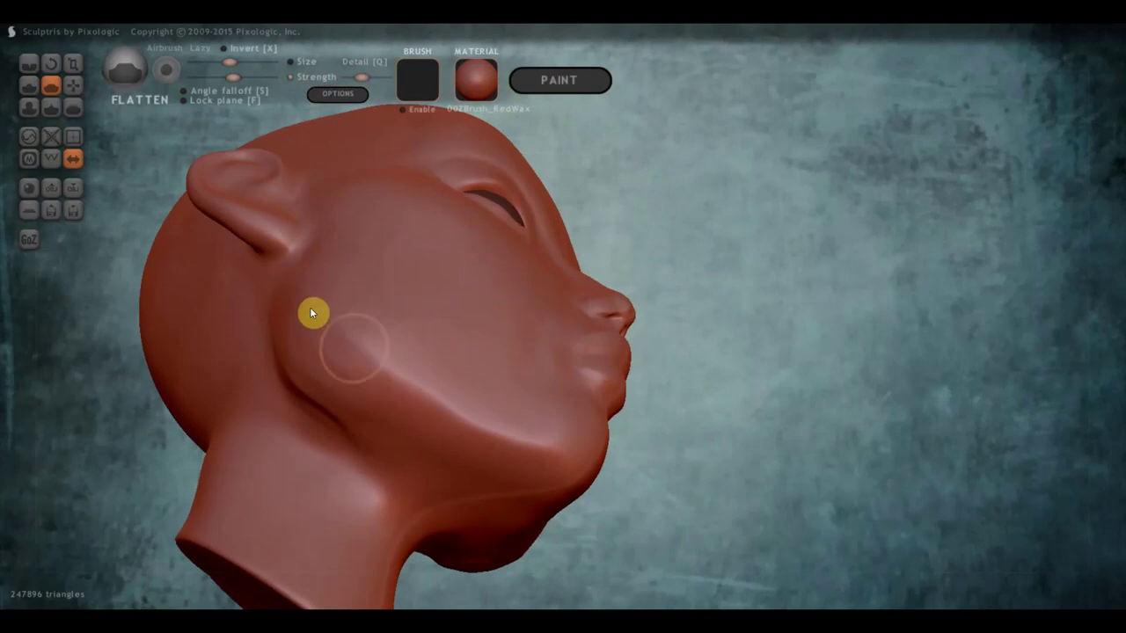
right_click_drag(349, 344, 443, 410)
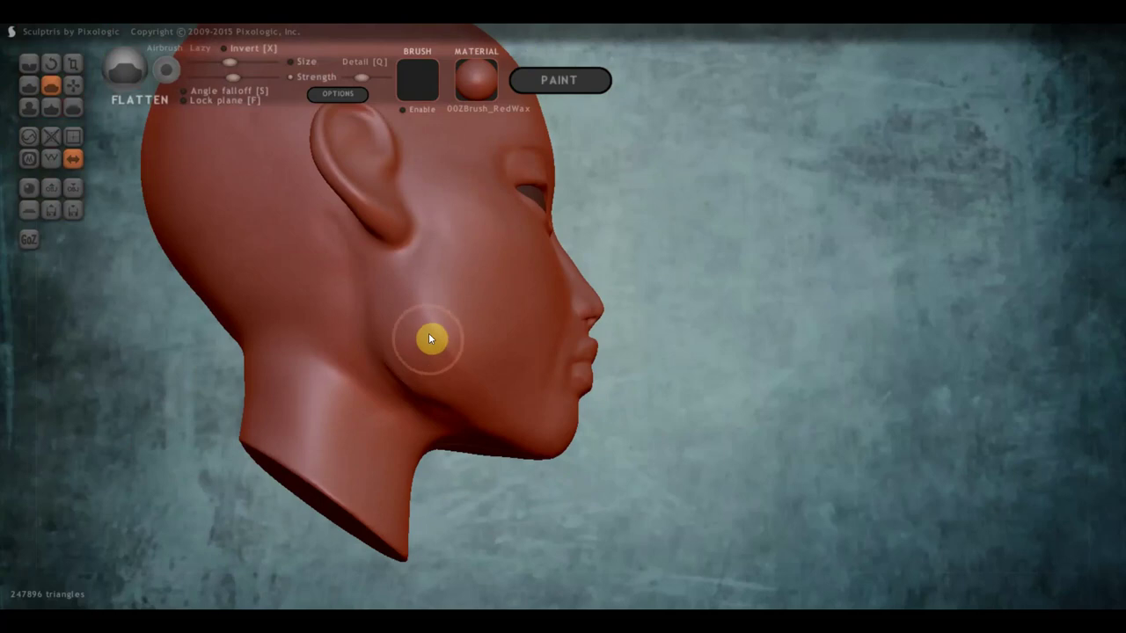
mouse_move(426, 323)
left_mouse_down()
mouse_move(452, 422)
mouse_move(397, 359)
mouse_move(390, 326)
mouse_move(444, 392)
left_mouse_up()
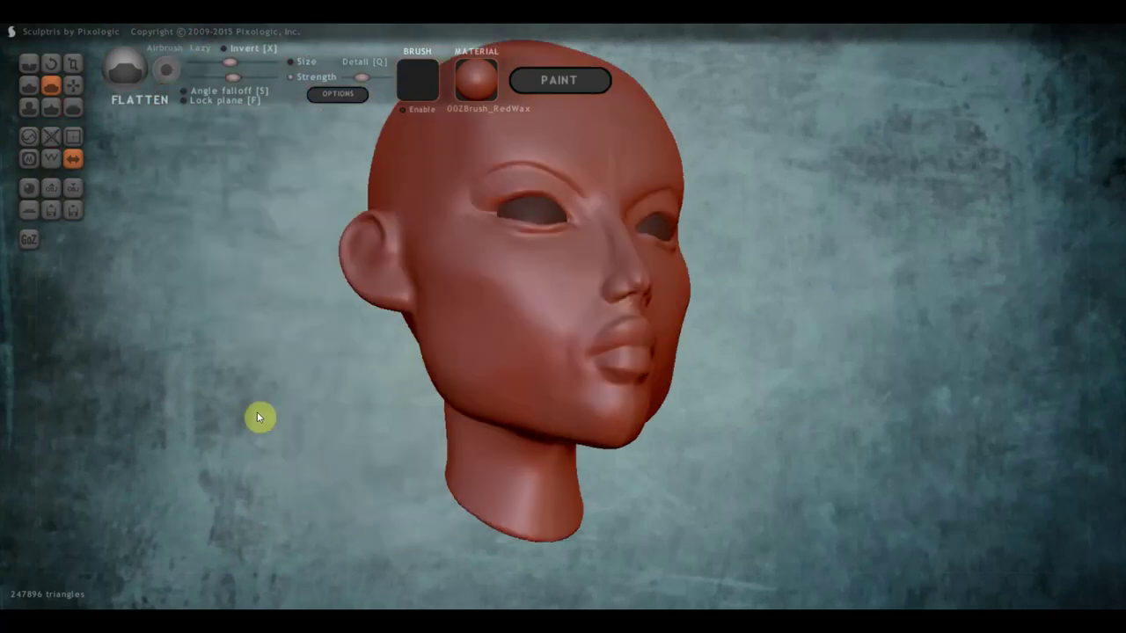
mouse_move(445, 392)
right_mouse_down()
mouse_move(195, 421)
mouse_move(568, 409)
mouse_move(498, 440)
mouse_move(527, 454)
right_mouse_up()
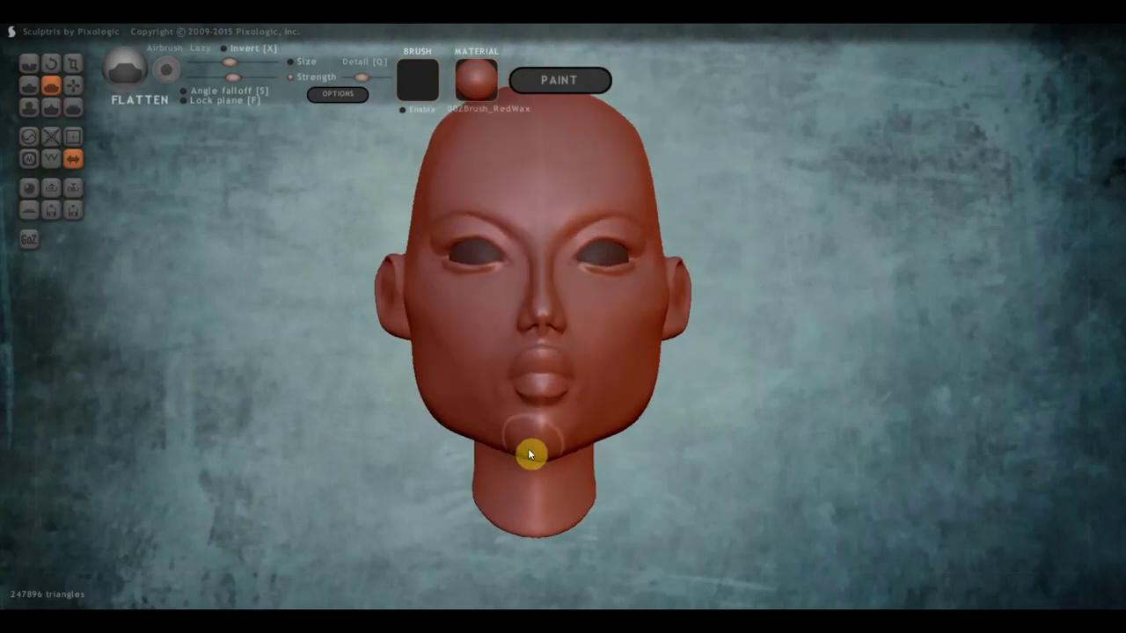
mouse_move(495, 417)
right_mouse_down()
mouse_move(499, 370)
mouse_move(555, 370)
mouse_move(583, 387)
mouse_move(550, 316)
mouse_move(561, 291)
mouse_move(646, 475)
mouse_move(583, 417)
right_mouse_up()
scroll(552, 317, "up", 5)
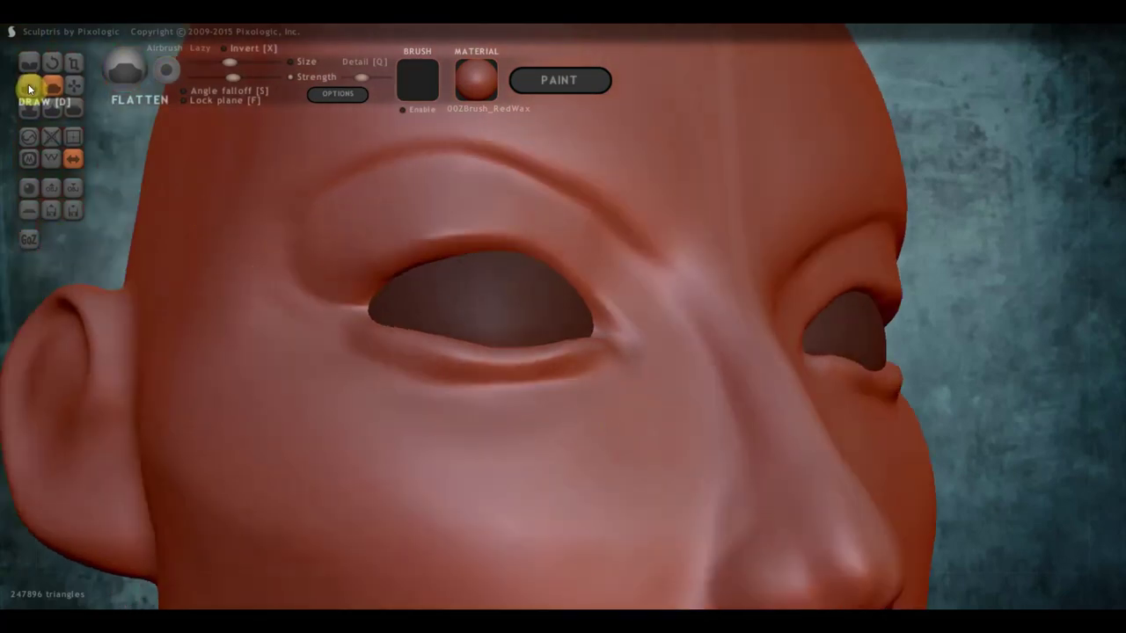
- Flatten and smooth the lower eyelid along its crease out to the outer corner, then zoom back out
scroll(408, 293, "up", 3)
right_click_drag(528, 357, 552, 341)
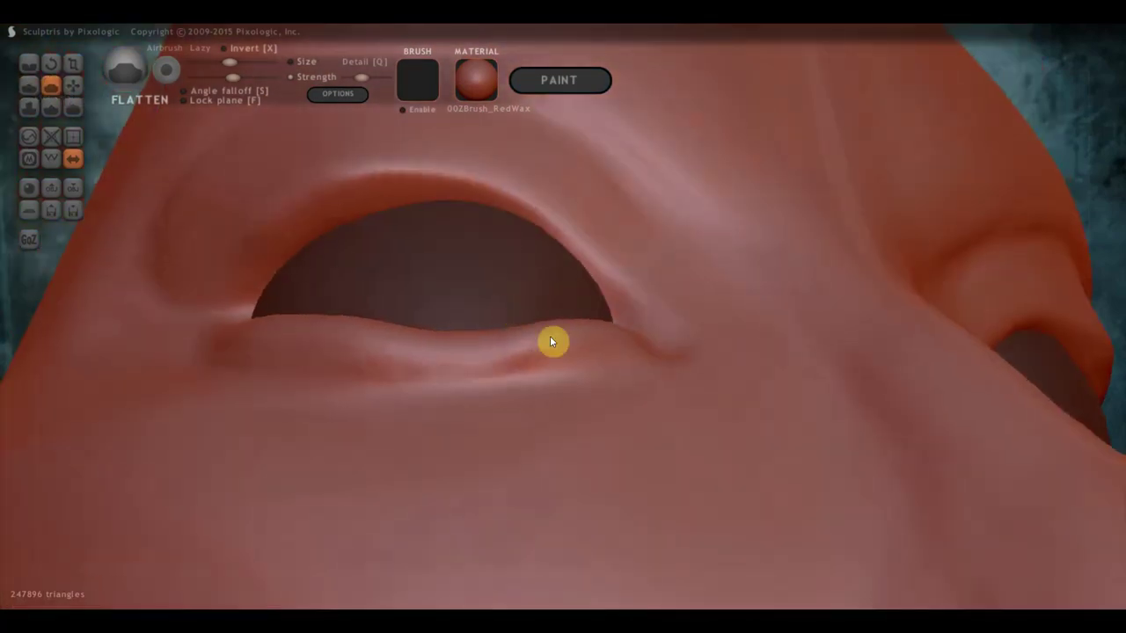
mouse_move(618, 349)
left_mouse_down()
mouse_move(404, 354)
mouse_move(525, 347)
mouse_move(428, 359)
mouse_move(416, 348)
mouse_move(575, 365)
mouse_move(607, 356)
mouse_move(505, 349)
mouse_move(611, 349)
mouse_move(254, 337)
mouse_move(352, 367)
left_mouse_up()
right_click_drag(352, 366, 294, 352)
mouse_move(293, 352)
left_mouse_down()
mouse_move(231, 342)
mouse_move(470, 334)
mouse_move(344, 344)
left_mouse_up()
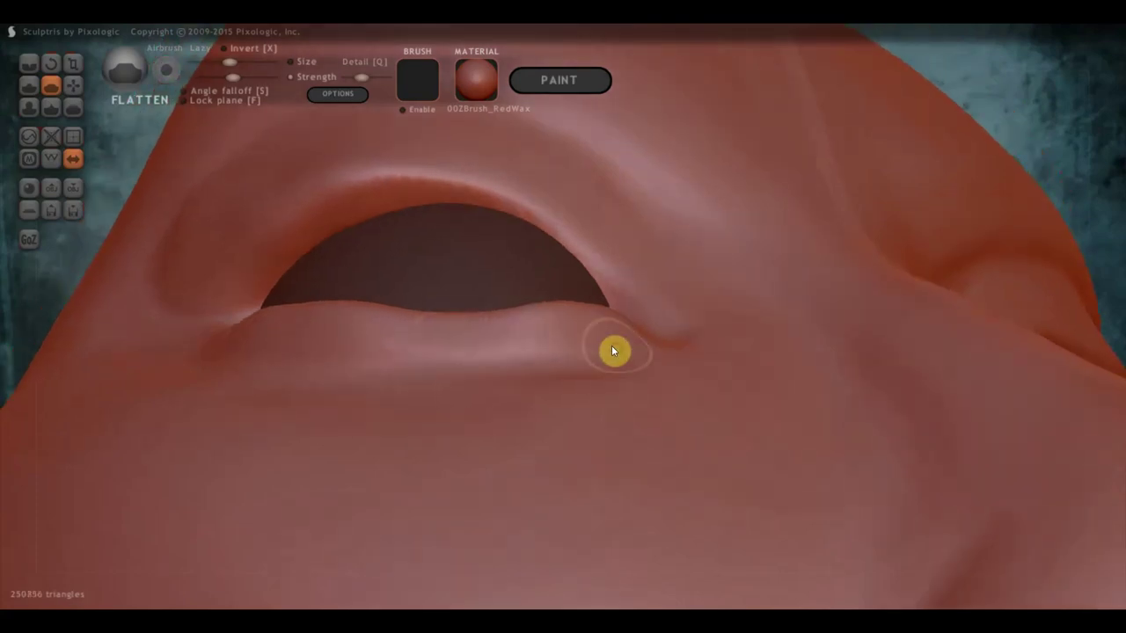
mouse_move(614, 351)
left_mouse_down()
mouse_move(464, 343)
mouse_move(646, 359)
left_mouse_up()
mouse_move(646, 359)
right_mouse_down()
mouse_move(613, 471)
mouse_move(452, 485)
mouse_move(528, 432)
mouse_move(622, 415)
right_mouse_up()
mouse_move(662, 397)
left_mouse_down()
mouse_move(528, 452)
mouse_move(638, 414)
mouse_move(463, 462)
mouse_move(251, 414)
mouse_move(467, 460)
mouse_move(272, 402)
mouse_move(433, 464)
mouse_move(232, 422)
mouse_move(466, 483)
mouse_move(251, 414)
mouse_move(572, 453)
mouse_move(276, 445)
mouse_move(686, 440)
mouse_move(654, 410)
mouse_move(679, 405)
mouse_move(578, 439)
mouse_move(653, 431)
mouse_move(457, 465)
mouse_move(257, 407)
mouse_move(412, 461)
left_mouse_up()
mouse_move(412, 461)
right_mouse_down()
mouse_move(405, 509)
mouse_move(540, 445)
mouse_move(643, 463)
mouse_move(572, 483)
mouse_move(621, 370)
right_mouse_up()
mouse_move(621, 370)
left_mouse_down()
mouse_move(568, 440)
mouse_move(628, 372)
mouse_move(616, 395)
mouse_move(520, 460)
mouse_move(634, 382)
mouse_move(500, 463)
mouse_move(460, 458)
mouse_move(516, 445)
mouse_move(295, 474)
mouse_move(395, 477)
mouse_move(221, 454)
mouse_move(312, 467)
mouse_move(263, 465)
mouse_move(186, 423)
left_mouse_up()
mouse_move(187, 422)
right_mouse_down()
mouse_move(332, 466)
mouse_move(551, 443)
mouse_move(468, 392)
right_mouse_up()
scroll(453, 378, "down", 1)
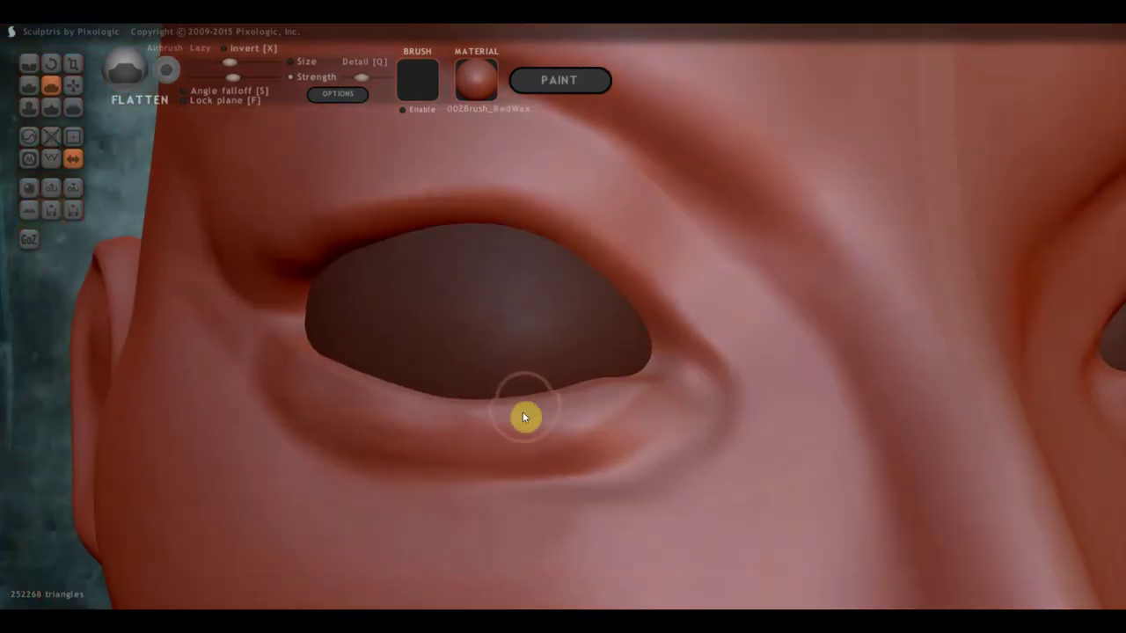
scroll(519, 422, "down", 3)
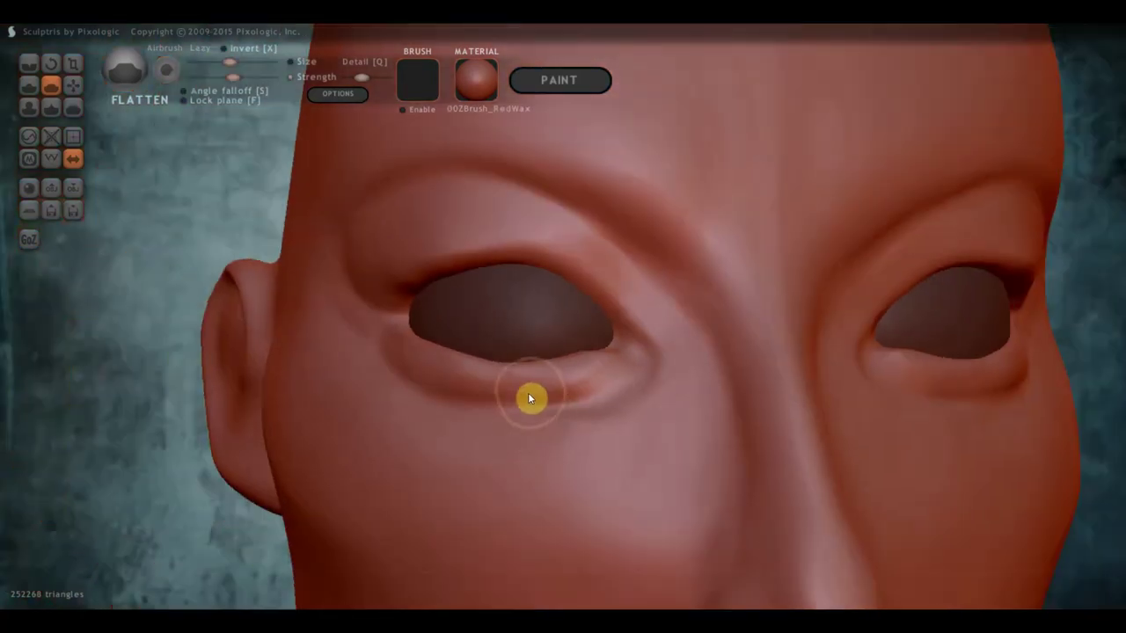
- With the Grab tool, pull the eye's outer corner and lower lid, nudging the lid corner
left_click(73, 85)
scroll(413, 317, "up", 3)
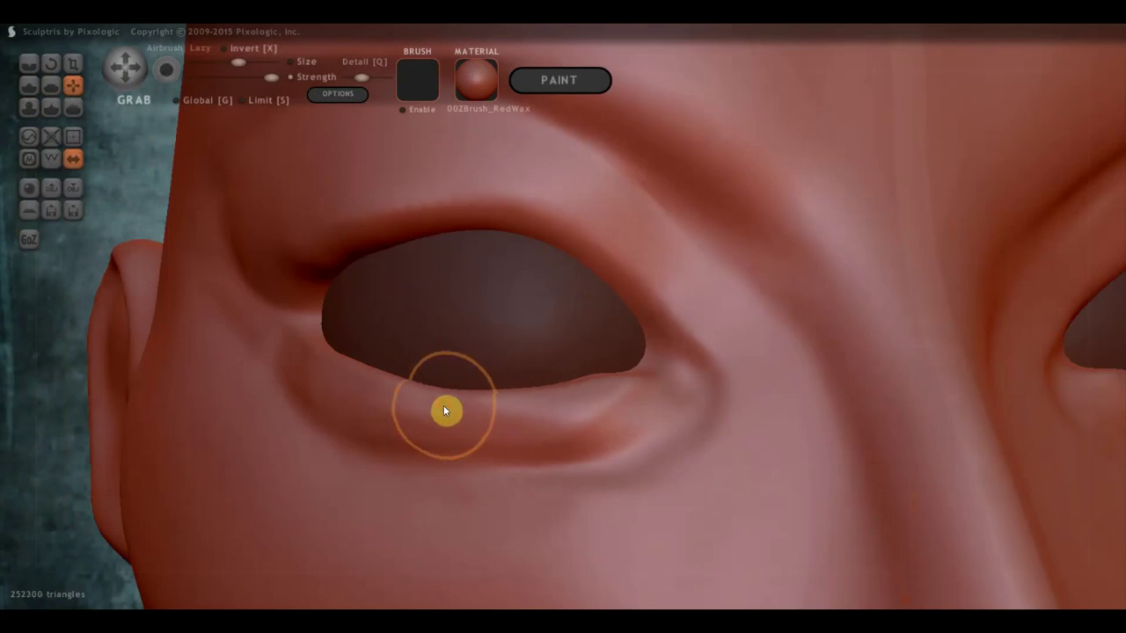
mouse_move(616, 368)
left_mouse_down()
mouse_move(643, 364)
mouse_move(648, 377)
mouse_move(614, 385)
left_mouse_up()
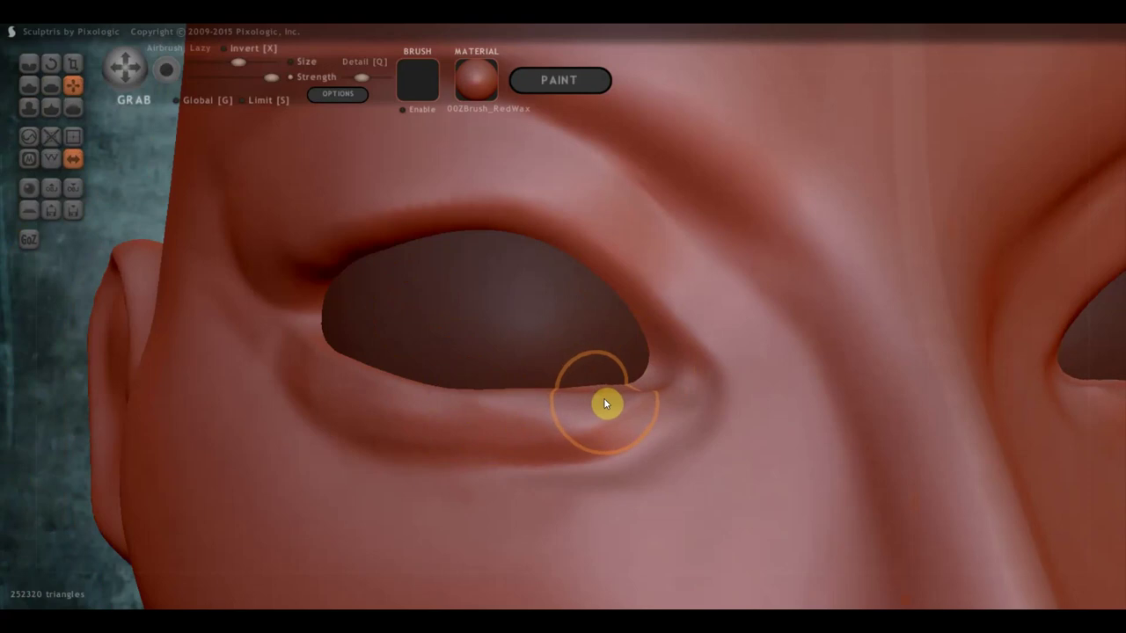
right_click_drag(608, 432, 807, 494)
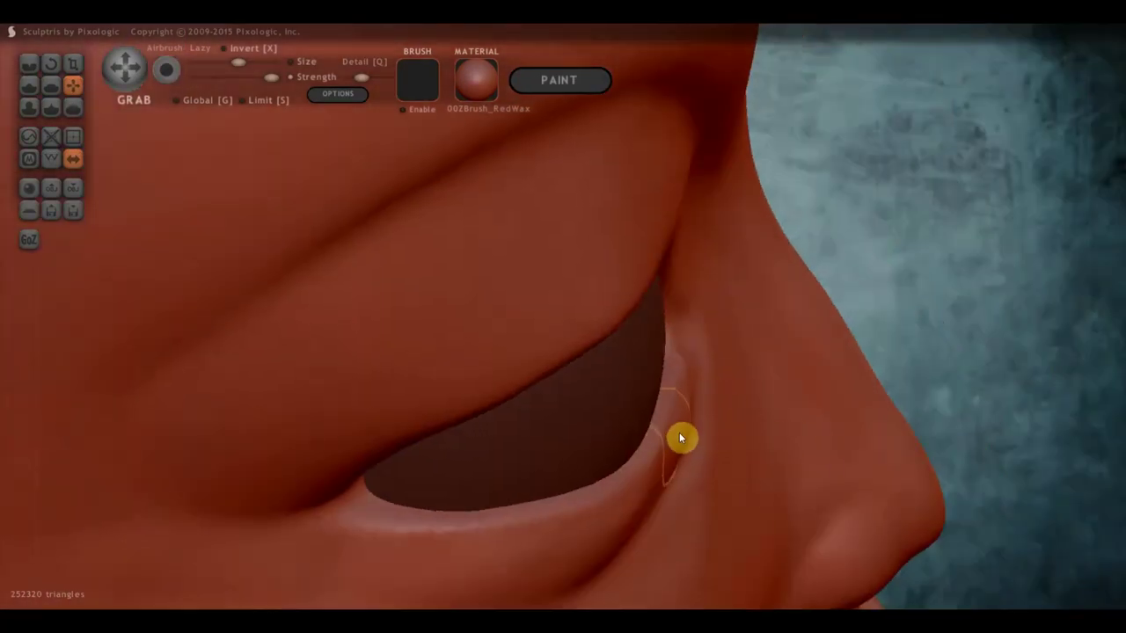
left_click_drag(688, 422, 685, 423)
- Pull along the eyelid crease to adjust it, then inspect it from a three-quarter view
scroll(686, 387, "down", 3)
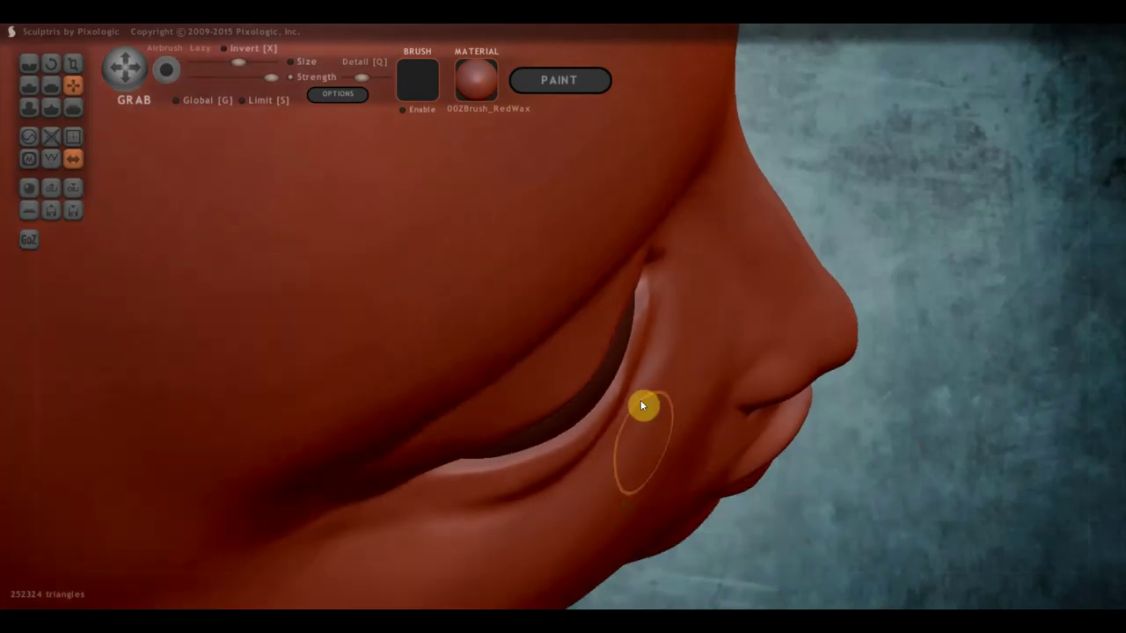
scroll(644, 394, "up", 1)
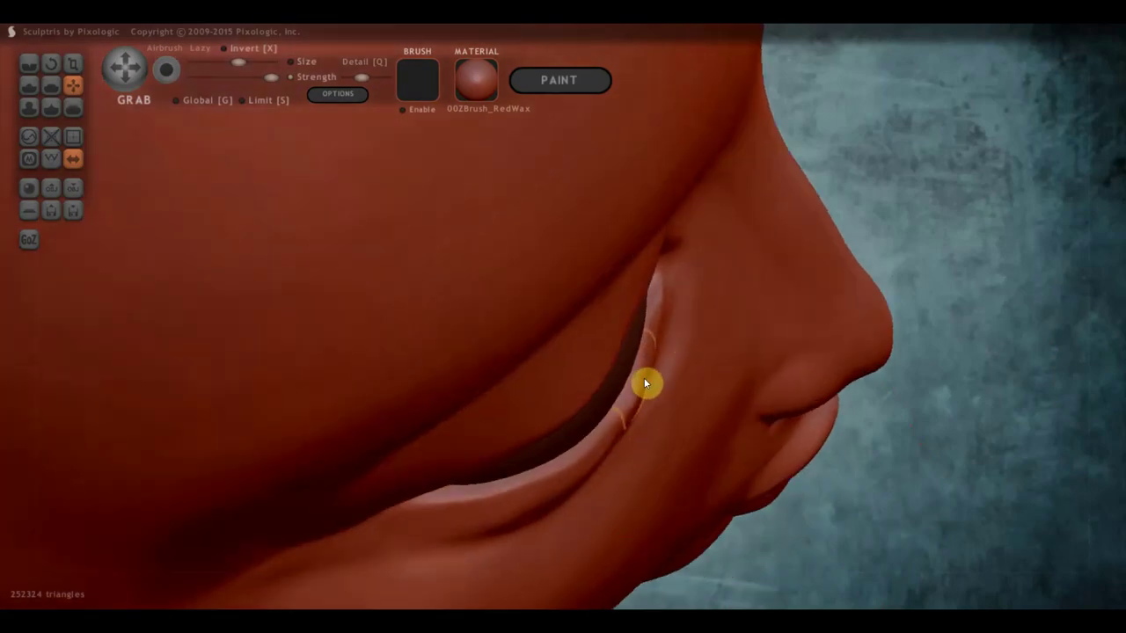
left_click_drag(644, 377, 619, 430)
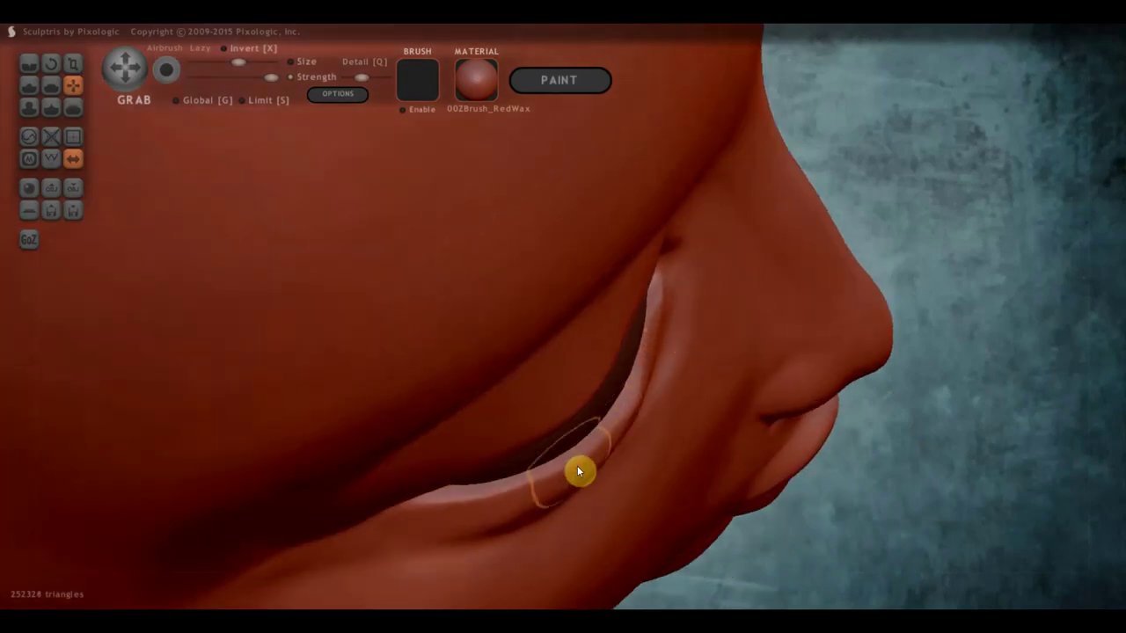
mouse_move(578, 467)
right_mouse_down()
mouse_move(640, 492)
mouse_move(587, 504)
mouse_move(404, 392)
mouse_move(516, 385)
right_mouse_up()
scroll(503, 368, "up", 2)
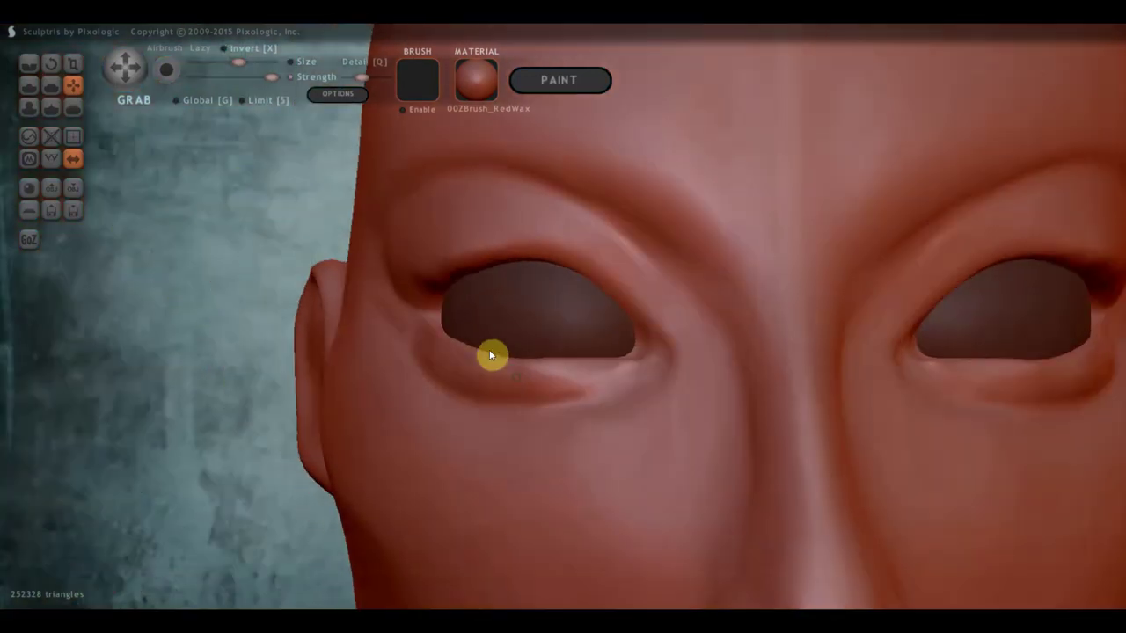
scroll(528, 370, "up", 4)
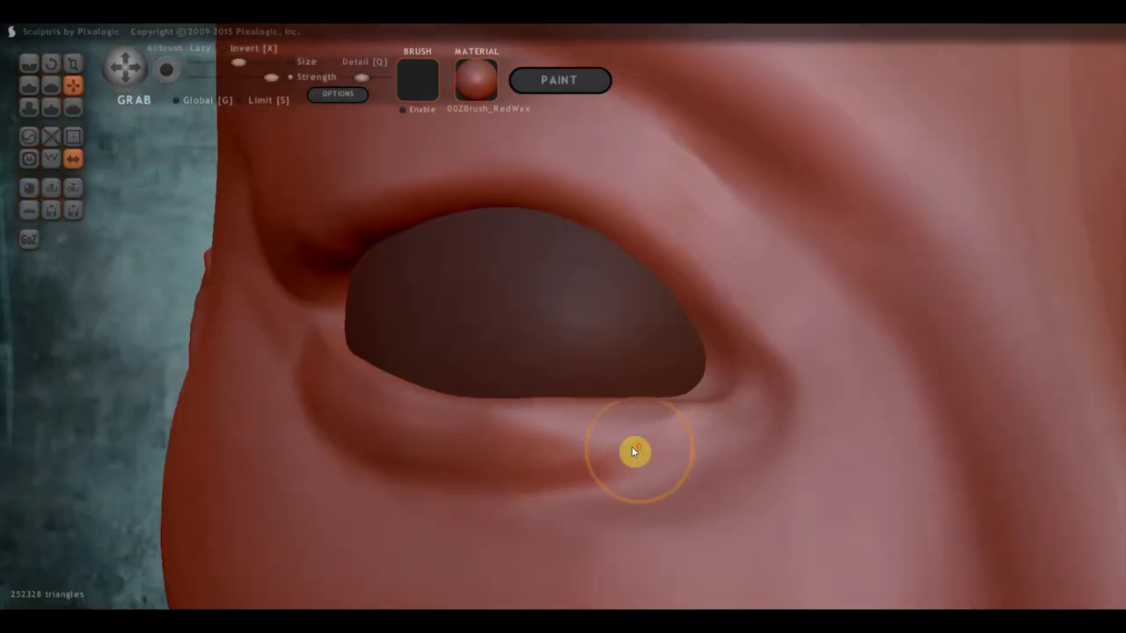
scroll(632, 446, "up", 2)
scroll(467, 512, "down", 3)
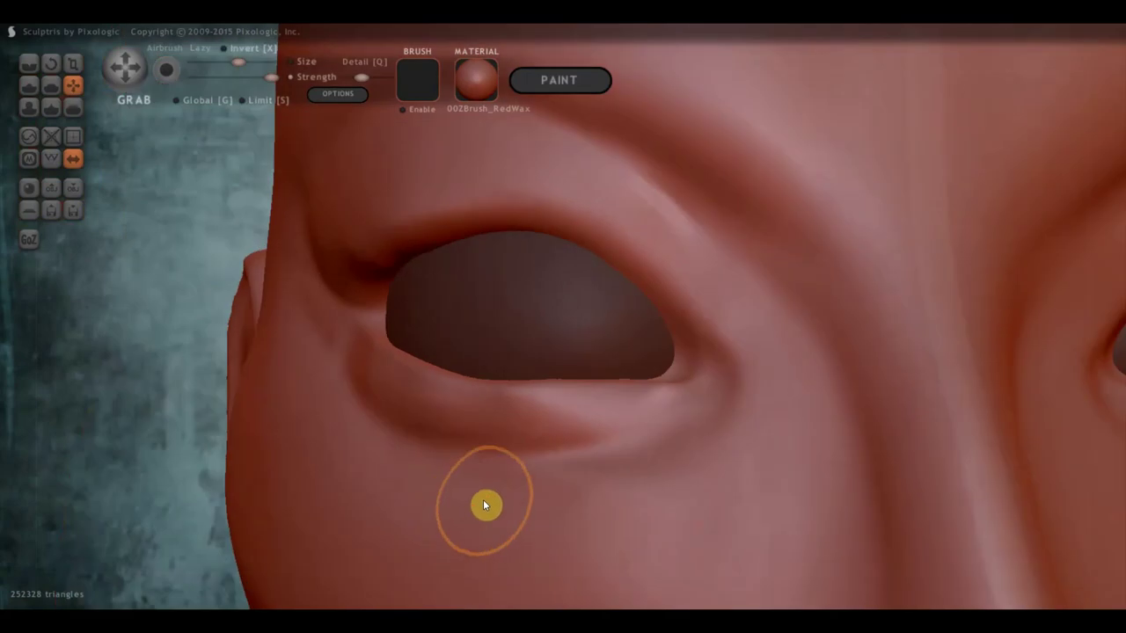
scroll(483, 500, "down", 3)
mouse_move(567, 423)
right_mouse_down()
mouse_move(698, 476)
mouse_move(631, 371)
right_mouse_up()
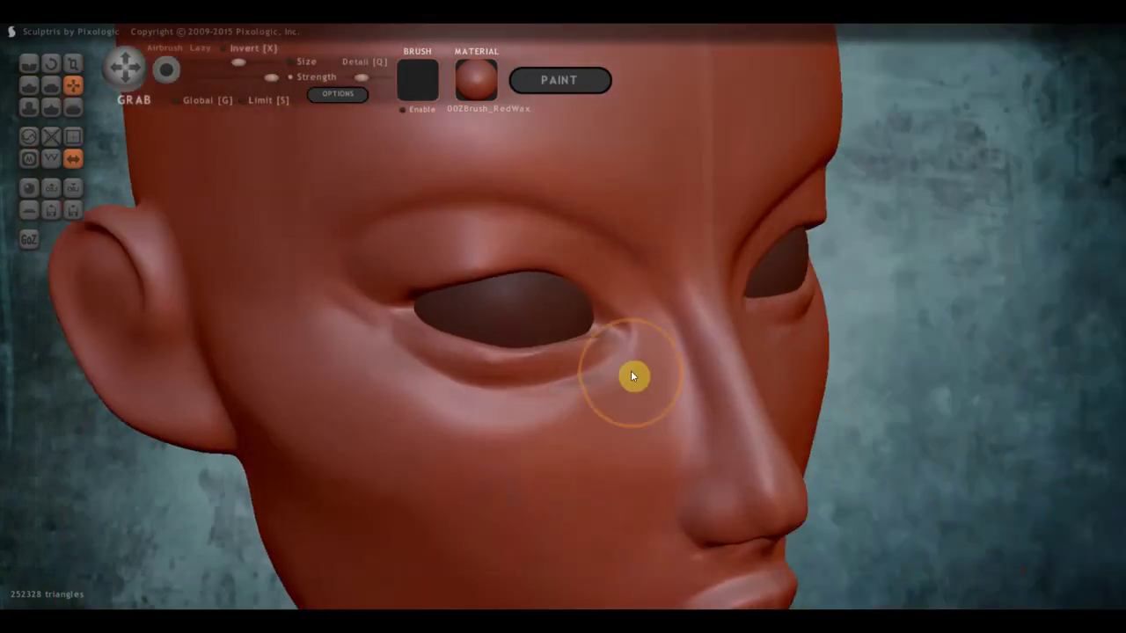
- Flatten the bulge at the outer eye corner and the cheek below and left of the eye
left_click(52, 87)
scroll(654, 322, "up", 3)
mouse_move(651, 325)
left_mouse_down()
mouse_move(669, 342)
mouse_move(608, 445)
left_mouse_up()
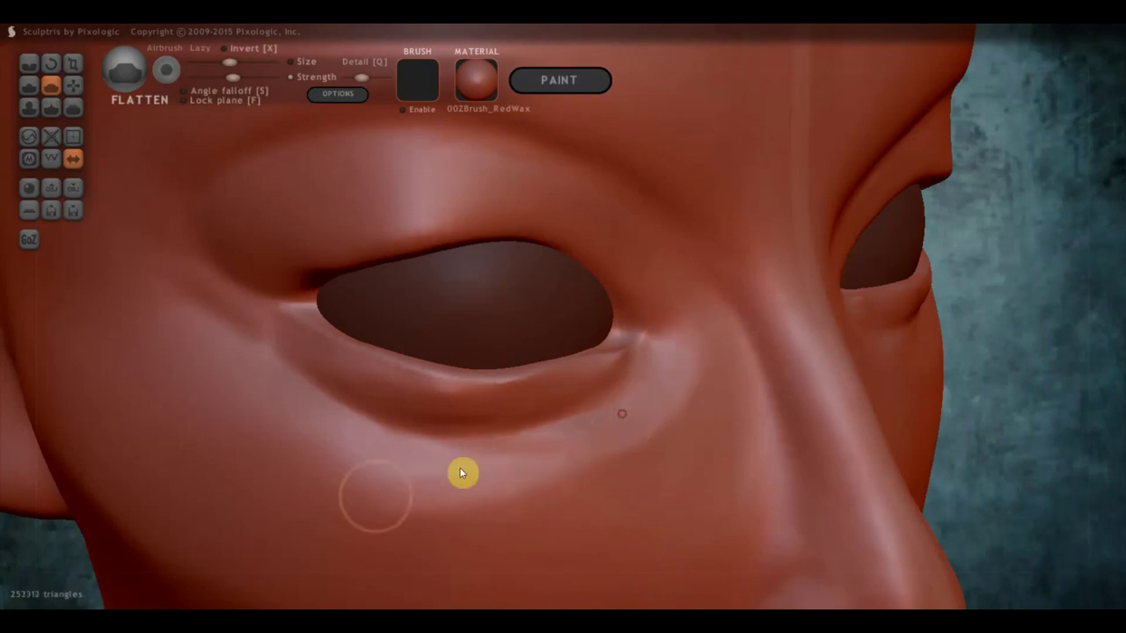
left_click_drag(704, 375, 606, 448)
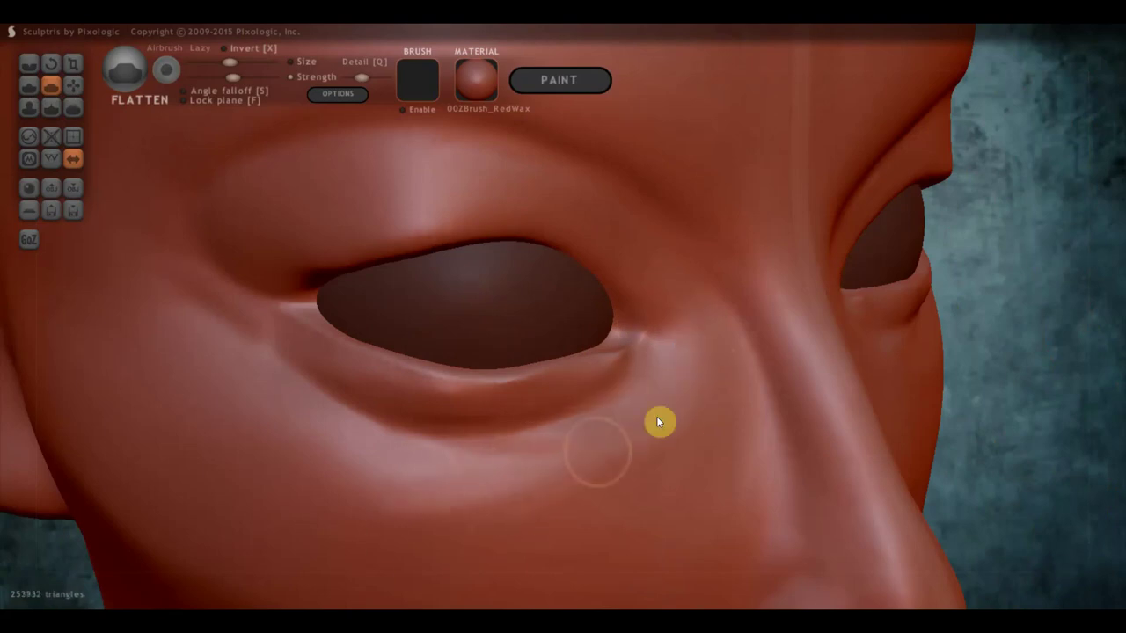
left_click_drag(658, 422, 342, 530)
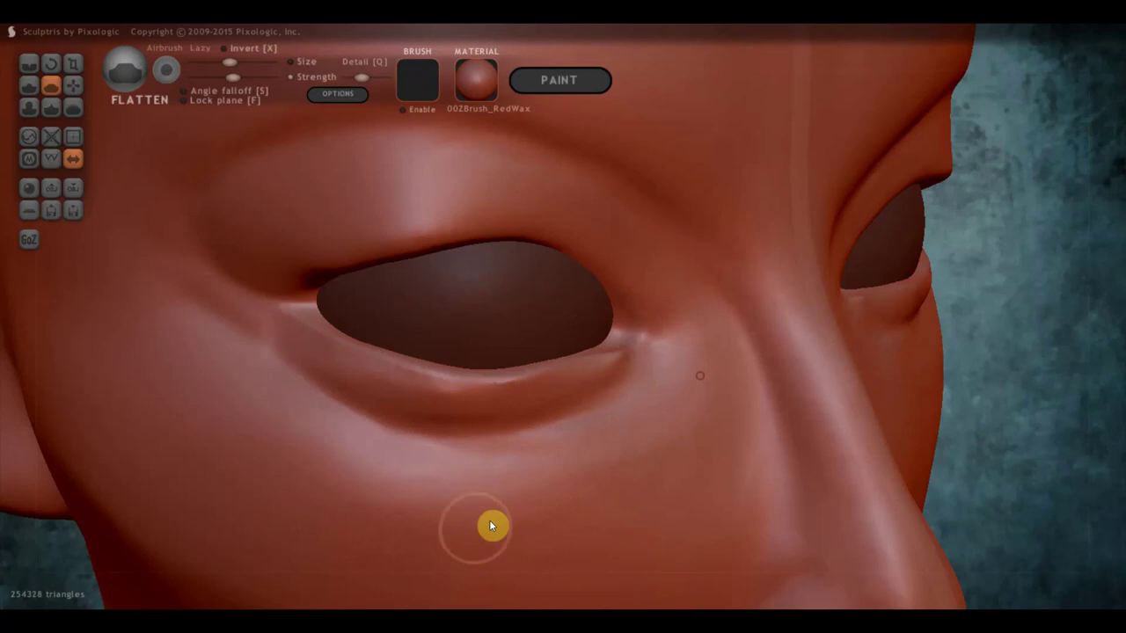
mouse_move(623, 370)
left_mouse_down()
mouse_move(664, 293)
mouse_move(704, 379)
mouse_move(701, 551)
mouse_move(731, 488)
mouse_move(726, 420)
left_mouse_up()
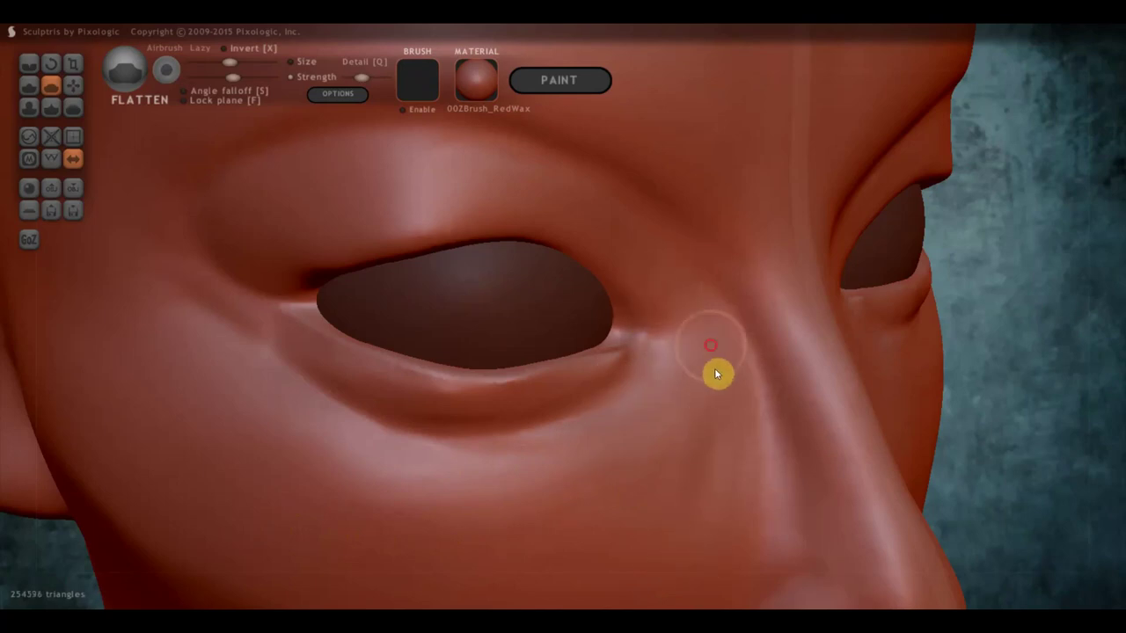
left_click_drag(716, 372, 643, 443)
mouse_move(238, 411)
left_mouse_down()
mouse_move(346, 465)
mouse_move(212, 299)
mouse_move(174, 304)
mouse_move(229, 383)
left_mouse_up()
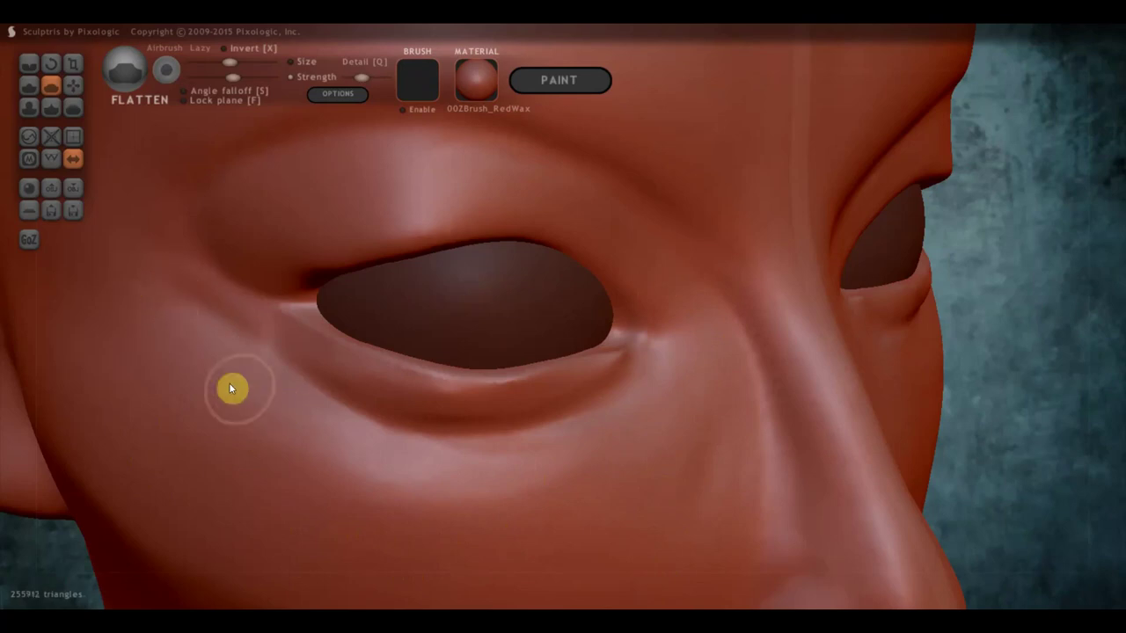
scroll(279, 413, "down", 5)
scroll(276, 423, "down", 3)
mouse_move(276, 422)
right_mouse_down()
mouse_move(213, 578)
mouse_move(263, 556)
right_mouse_up()
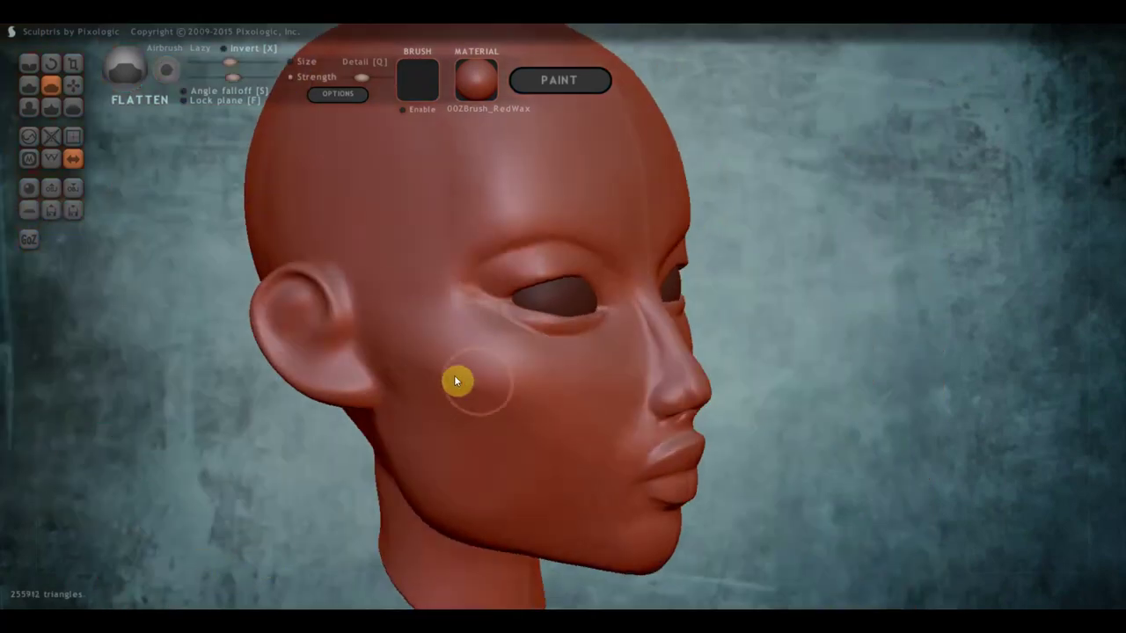
- With the Crease brush, crease from the eye corner toward the ear and down the temple
left_click(29, 63)
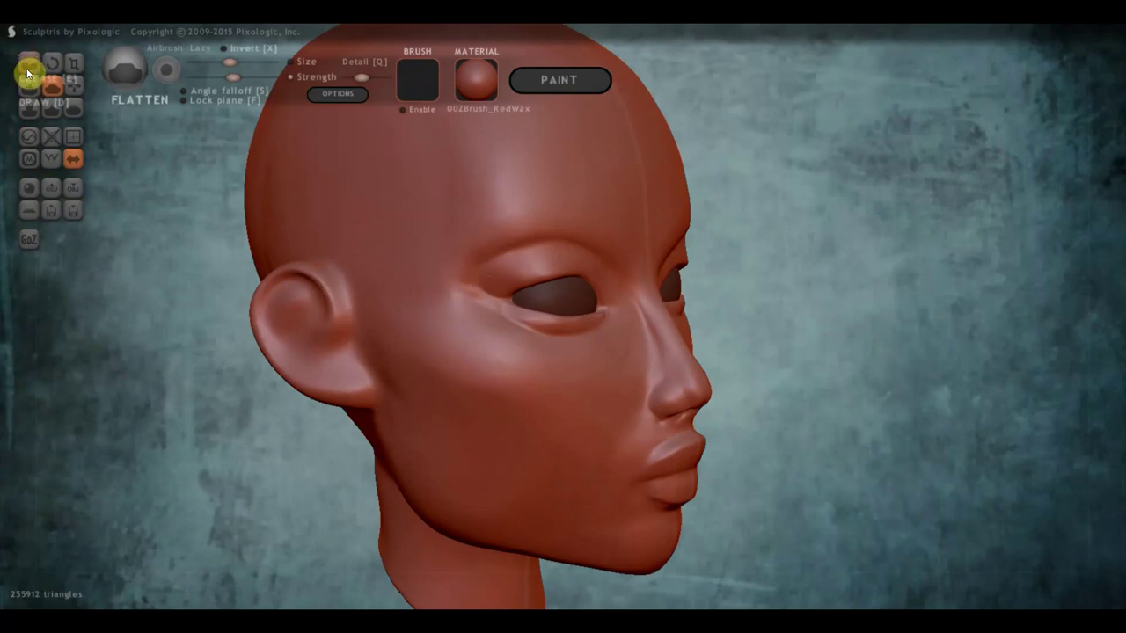
scroll(379, 281, "down", 3)
scroll(396, 295, "up", 4)
mouse_move(393, 306)
left_mouse_down()
mouse_move(337, 269)
mouse_move(373, 291)
mouse_move(343, 276)
mouse_move(483, 308)
left_mouse_up()
right_click_drag(490, 315, 342, 319)
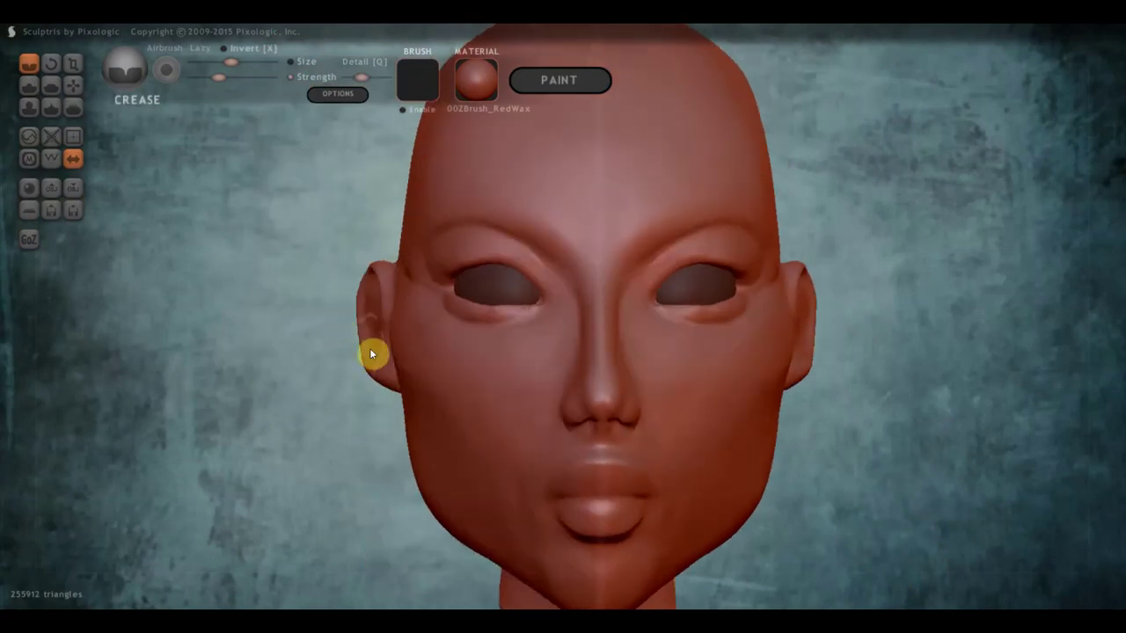
right_click_drag(390, 333, 523, 331)
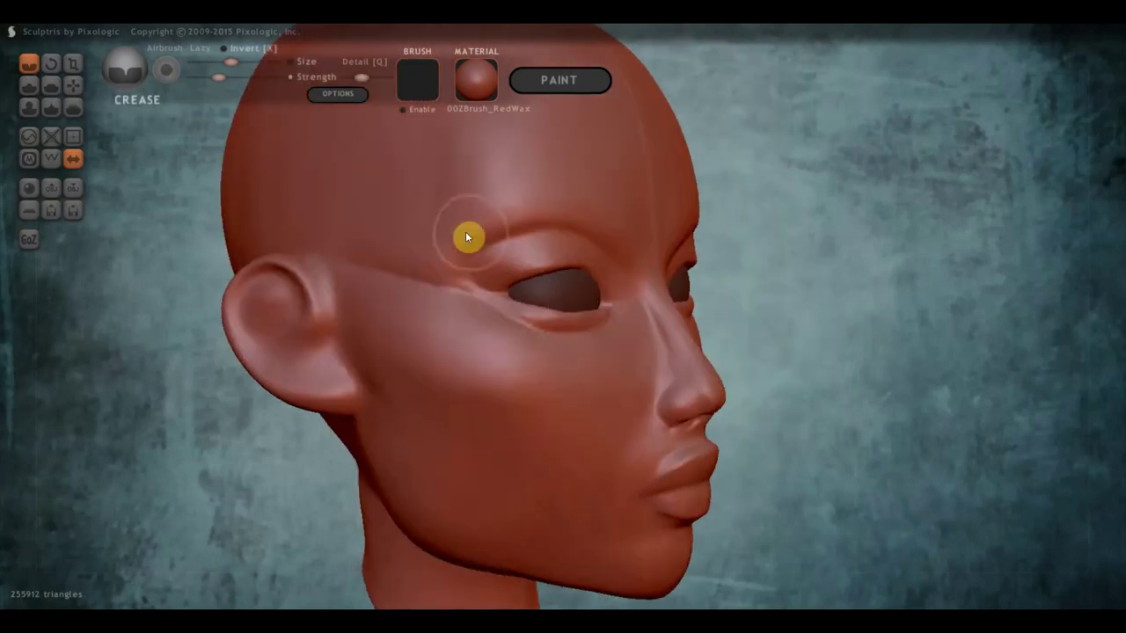
mouse_move(461, 222)
right_mouse_down()
mouse_move(496, 253)
mouse_move(498, 185)
right_mouse_up()
scroll(498, 185, "down", 2)
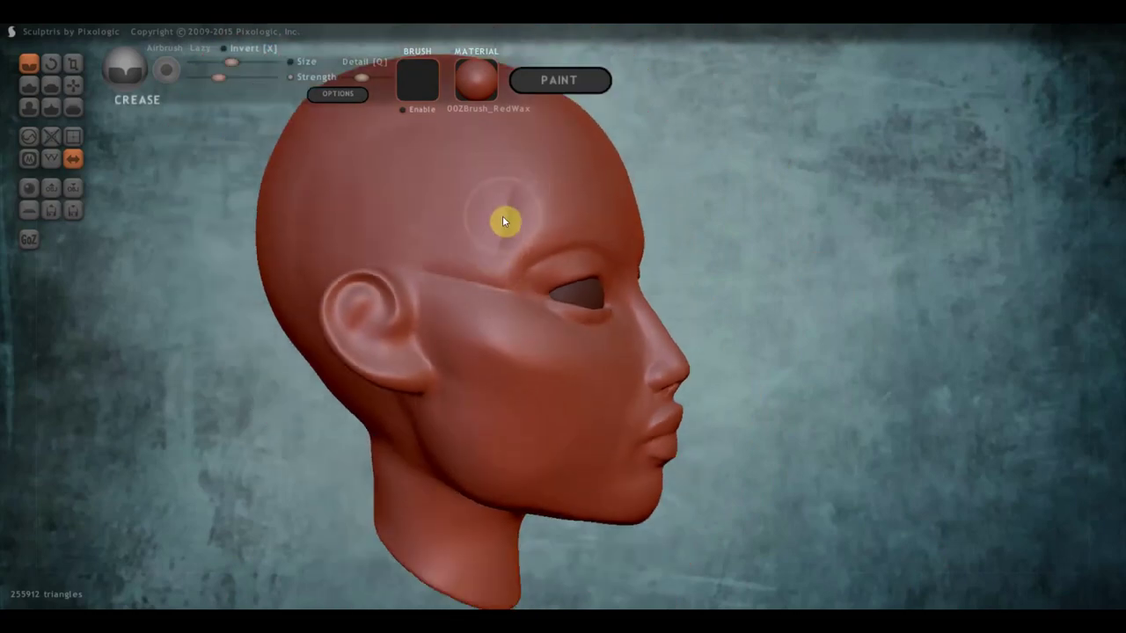
left_click_drag(504, 222, 493, 256)
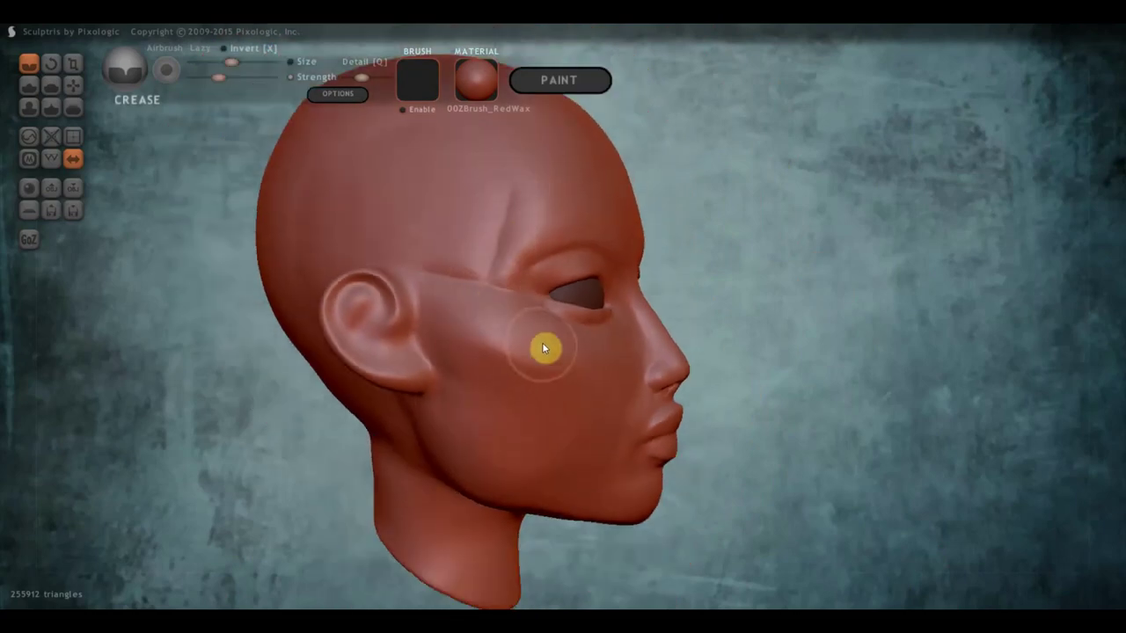
mouse_move(541, 342)
right_mouse_down()
mouse_move(490, 367)
mouse_move(384, 369)
right_mouse_up()
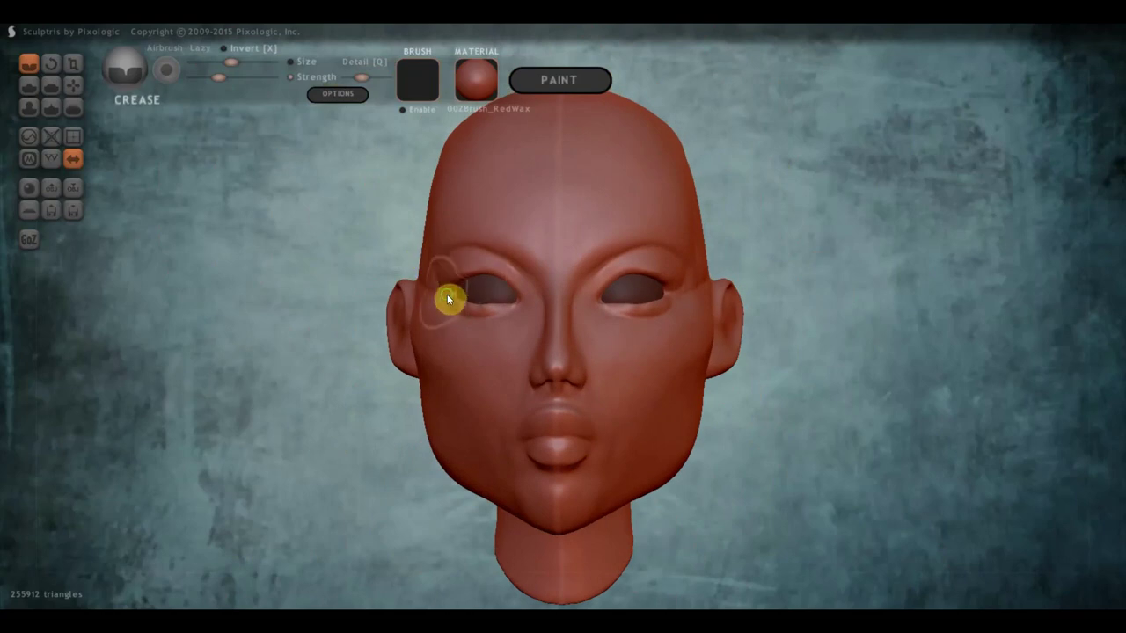
mouse_move(447, 294)
right_mouse_down()
mouse_move(505, 307)
mouse_move(564, 294)
mouse_move(508, 291)
right_mouse_up()
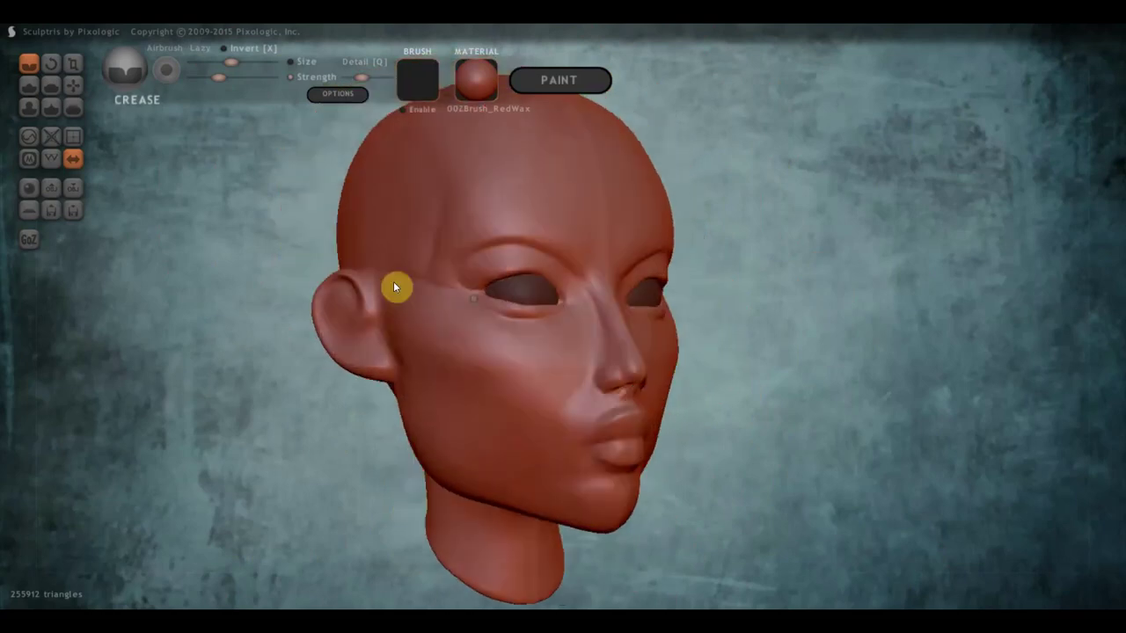
mouse_move(393, 286)
right_mouse_down()
mouse_move(319, 282)
mouse_move(451, 278)
mouse_move(440, 287)
mouse_move(460, 289)
right_mouse_up()
- Crease a line from the brow toward the temple, orbiting to check it from front and sides
scroll(472, 283, "up", 2)
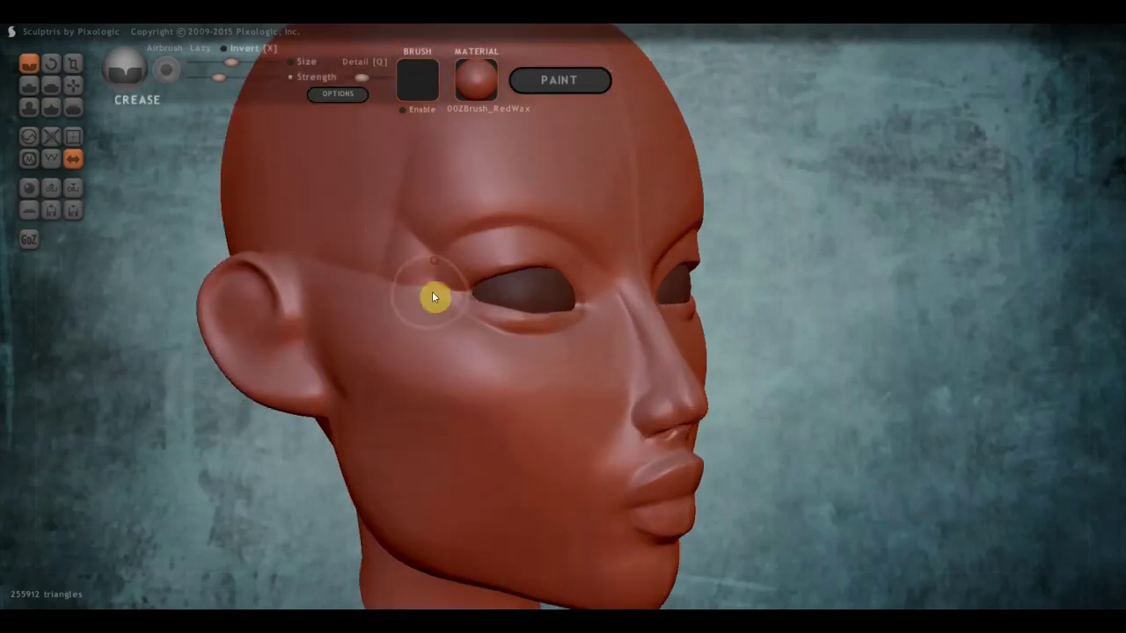
mouse_move(432, 291)
right_mouse_down()
mouse_move(502, 295)
mouse_move(484, 267)
right_mouse_up()
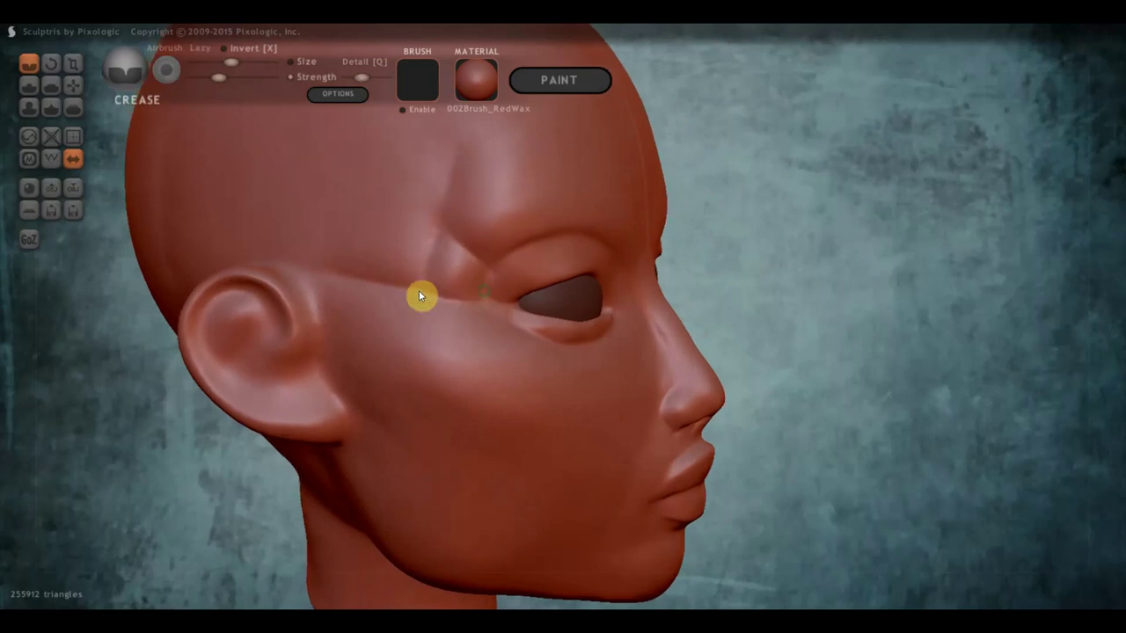
mouse_move(419, 295)
right_mouse_down()
mouse_move(296, 274)
mouse_move(405, 266)
mouse_move(478, 294)
right_mouse_up()
scroll(464, 269, "up", 2)
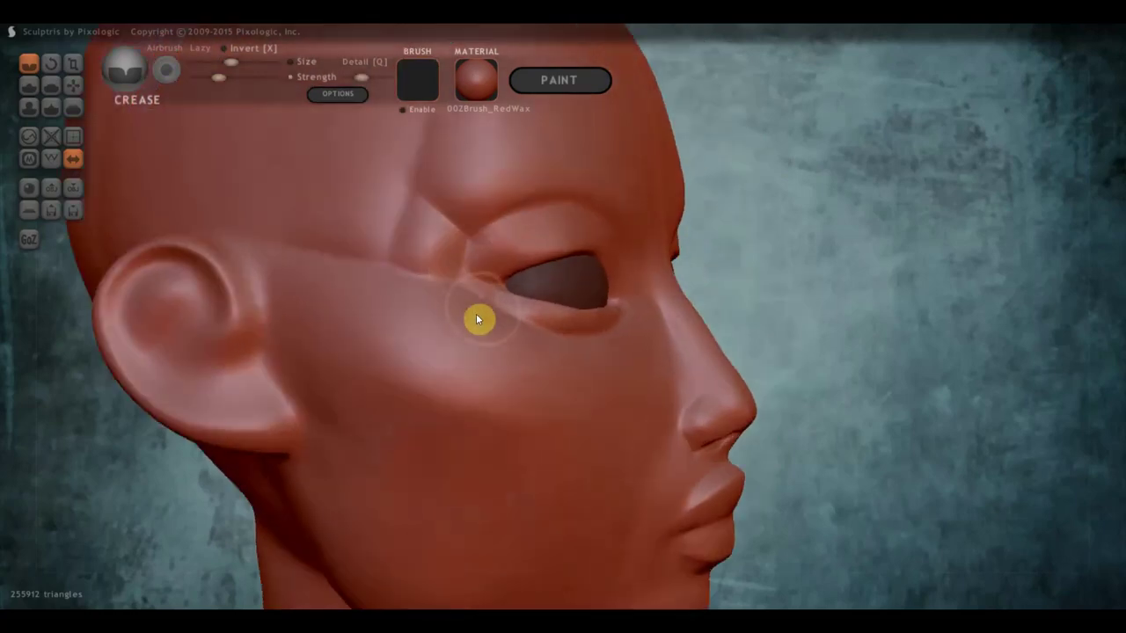
scroll(440, 252, "down", 2)
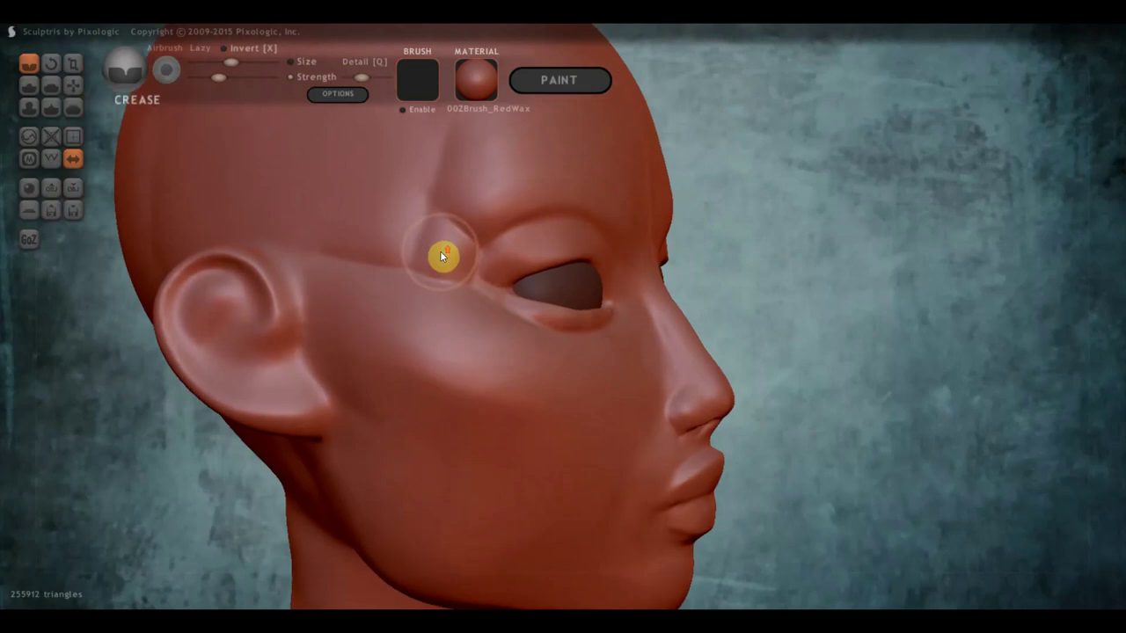
scroll(442, 247, "down", 1)
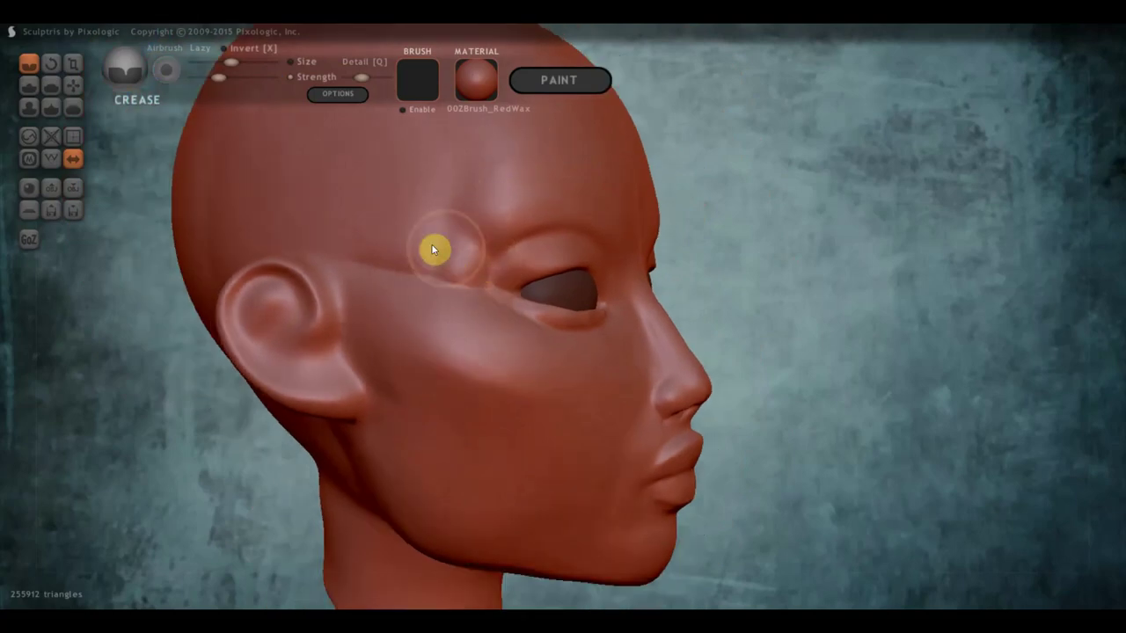
left_click_drag(482, 253, 438, 313)
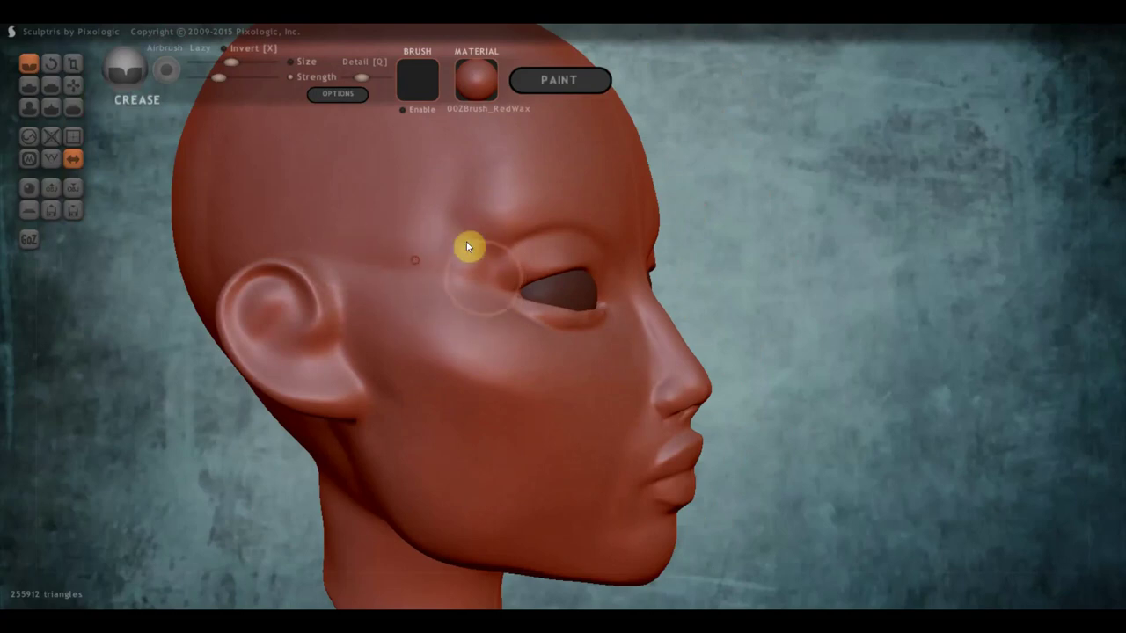
right_click_drag(537, 381, 495, 354)
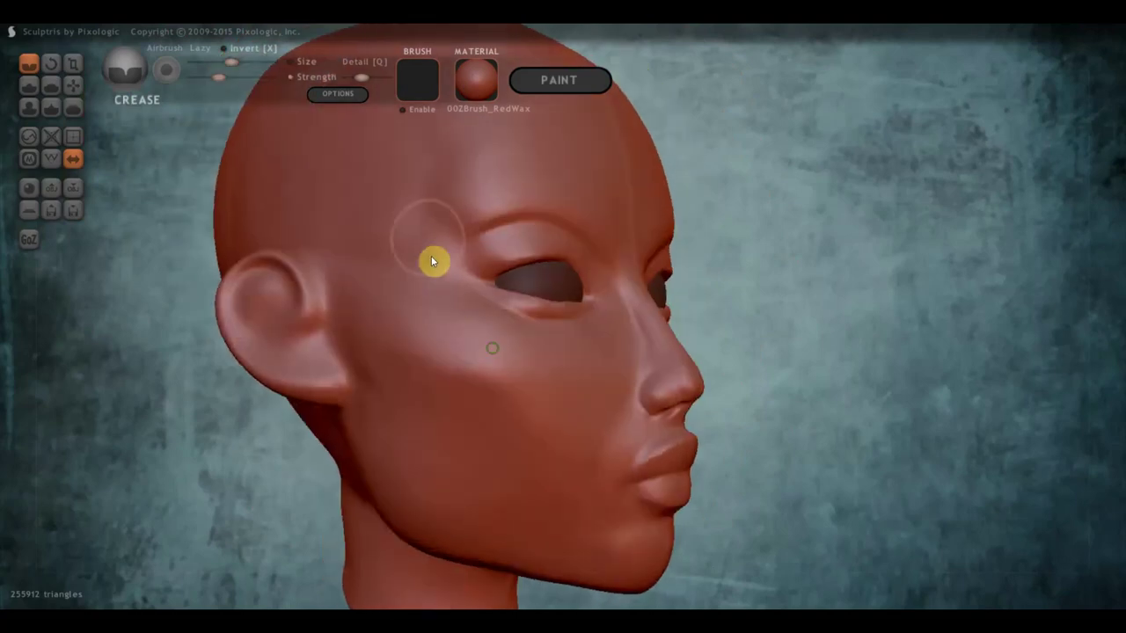
mouse_move(431, 256)
right_mouse_down()
mouse_move(505, 269)
mouse_move(521, 288)
right_mouse_up()
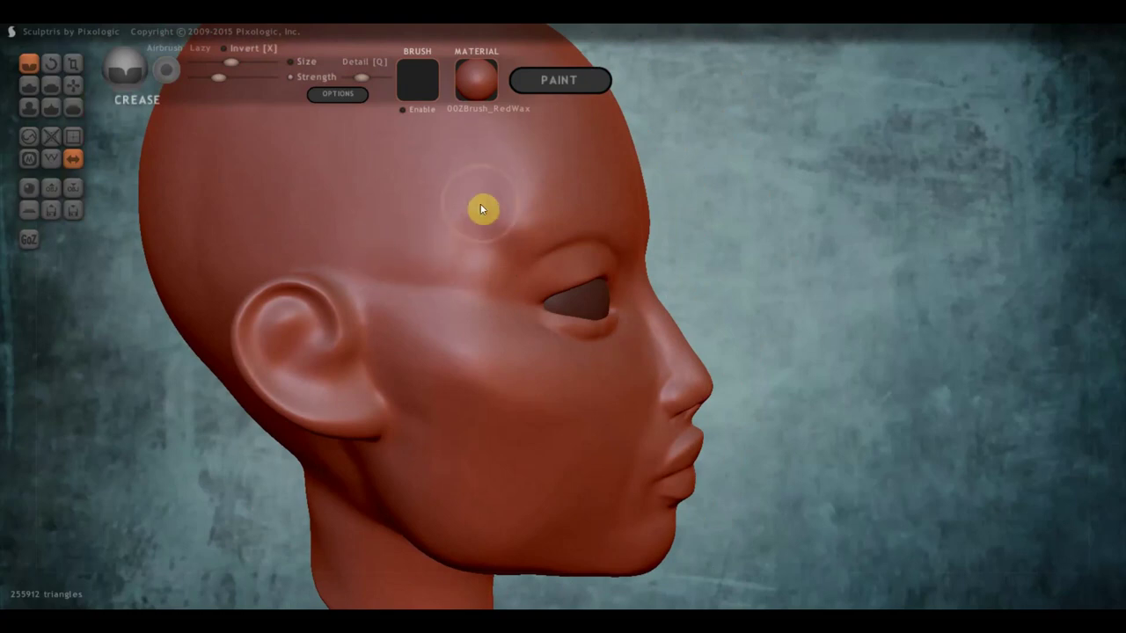
mouse_move(548, 208)
right_mouse_down()
mouse_move(566, 250)
mouse_move(369, 226)
right_mouse_up()
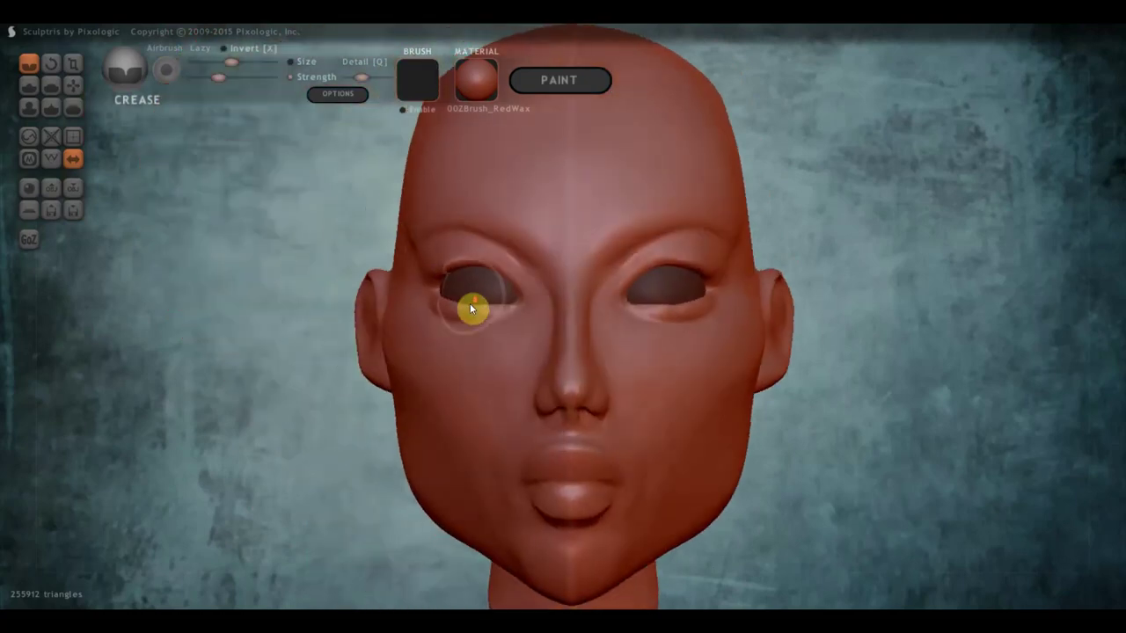
right_click_drag(516, 317, 470, 297)
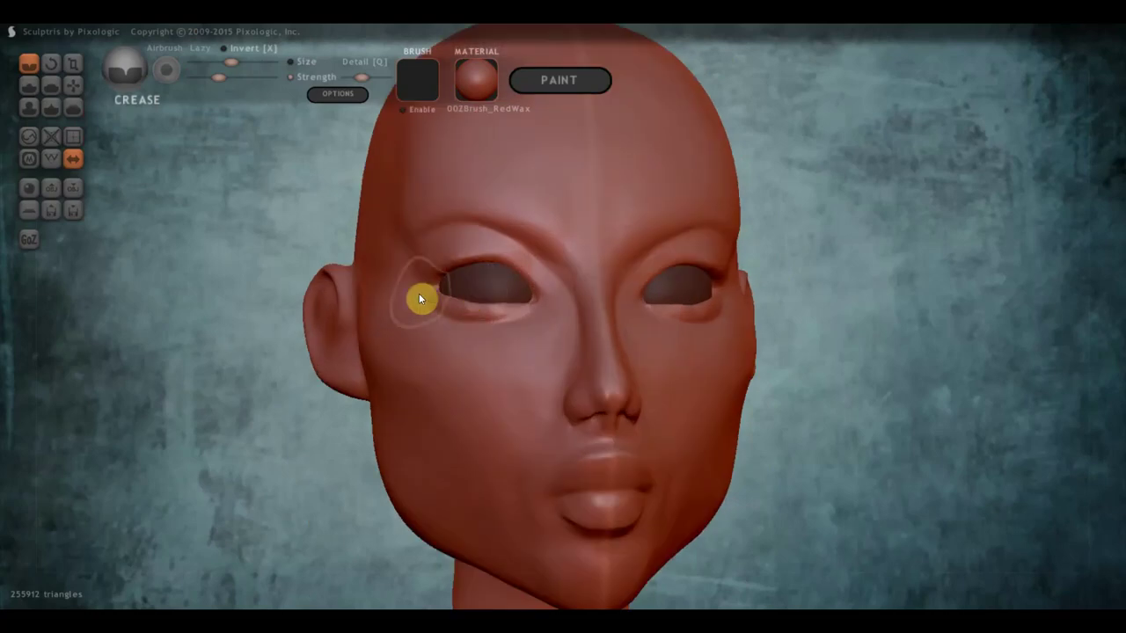
mouse_move(379, 254)
right_mouse_down()
mouse_move(423, 239)
mouse_move(542, 234)
mouse_move(485, 241)
mouse_move(551, 276)
mouse_move(546, 254)
mouse_move(510, 354)
mouse_move(518, 375)
mouse_move(555, 357)
mouse_move(565, 417)
mouse_move(592, 320)
right_mouse_up()
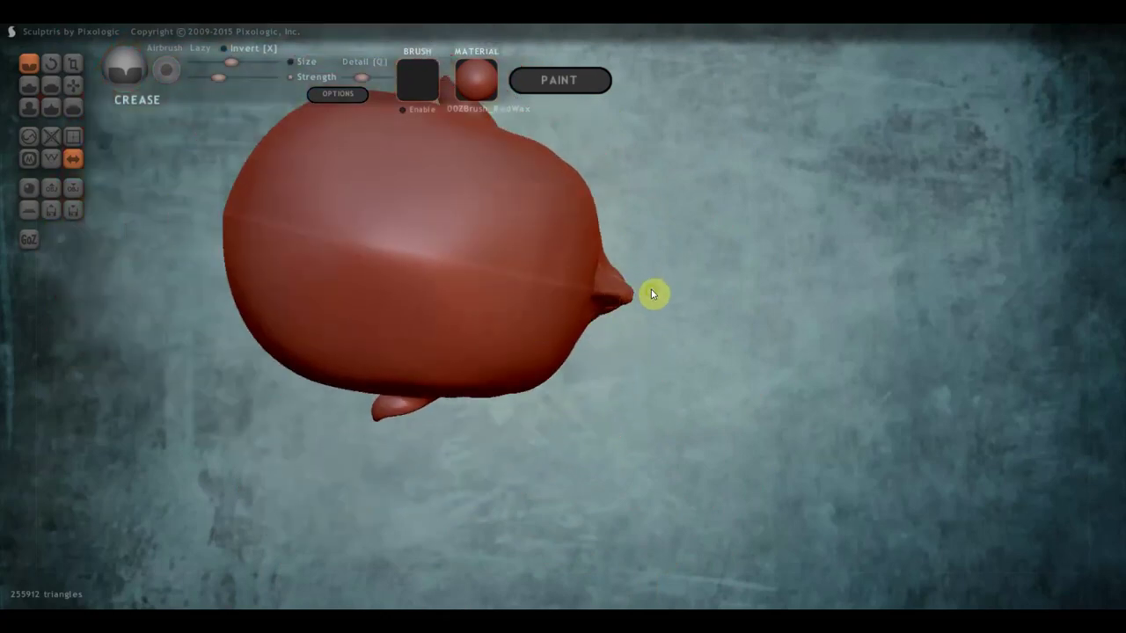
- Flatten the side of the skull above the ear, then check it from front and right-side views
mouse_move(652, 294)
right_mouse_down()
mouse_move(557, 184)
mouse_move(469, 118)
right_mouse_up()
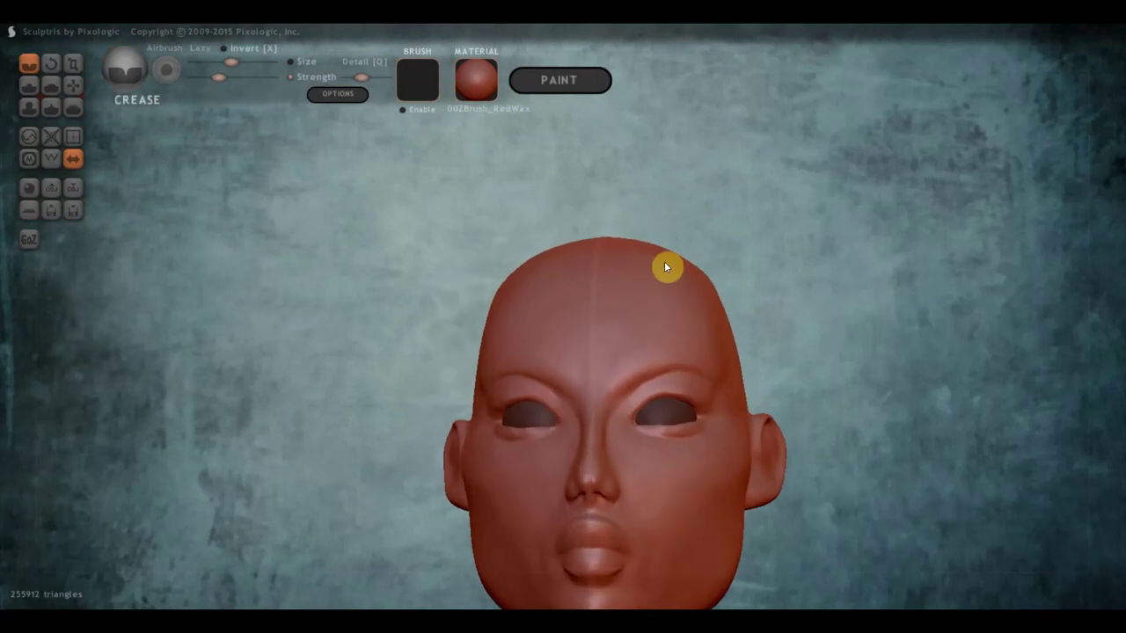
scroll(666, 263, "down", 2)
mouse_move(674, 299)
right_mouse_down()
mouse_move(691, 324)
mouse_move(677, 355)
mouse_move(781, 367)
right_mouse_up()
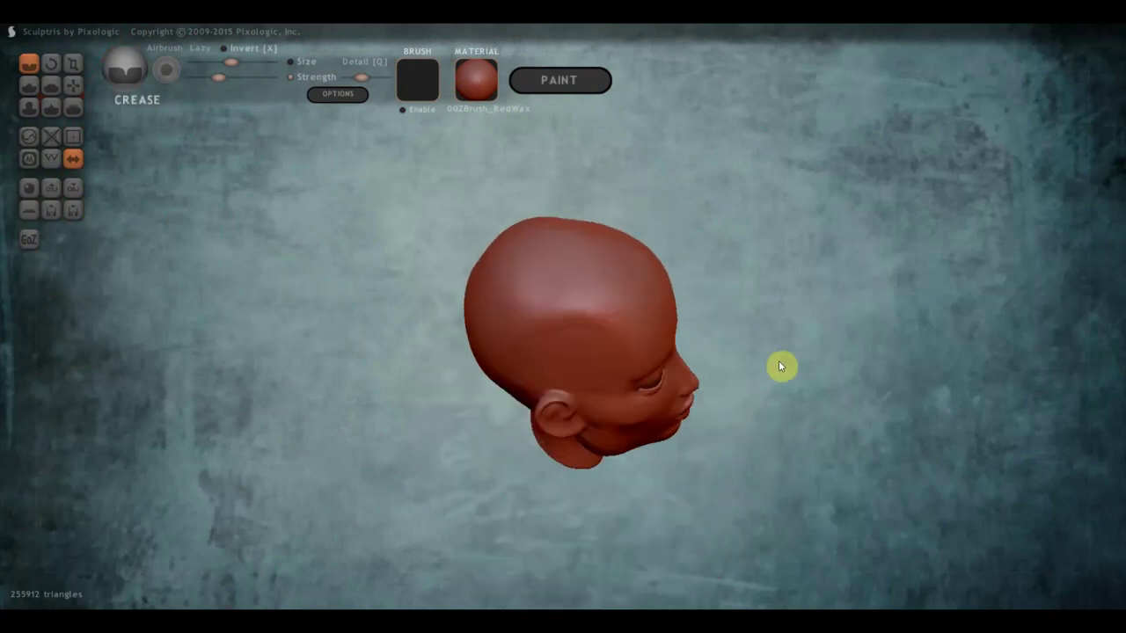
left_click(50, 86)
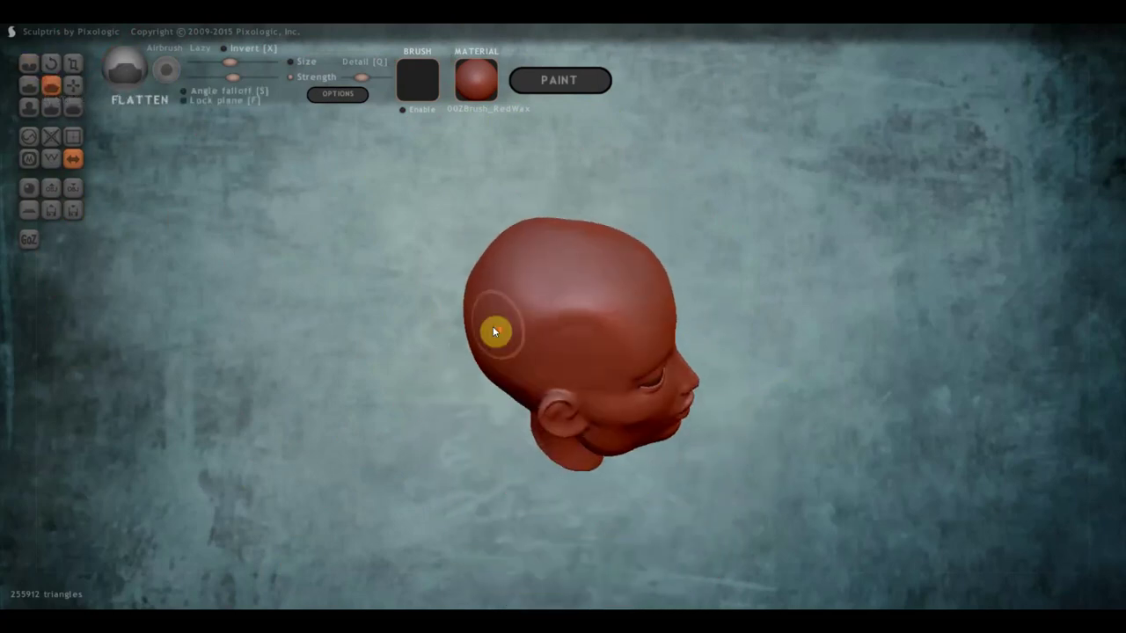
scroll(493, 331, "up", 2)
mouse_move(651, 326)
left_mouse_down()
mouse_move(568, 296)
mouse_move(654, 329)
mouse_move(468, 324)
mouse_move(651, 334)
mouse_move(656, 307)
mouse_move(431, 329)
mouse_move(638, 321)
left_mouse_up()
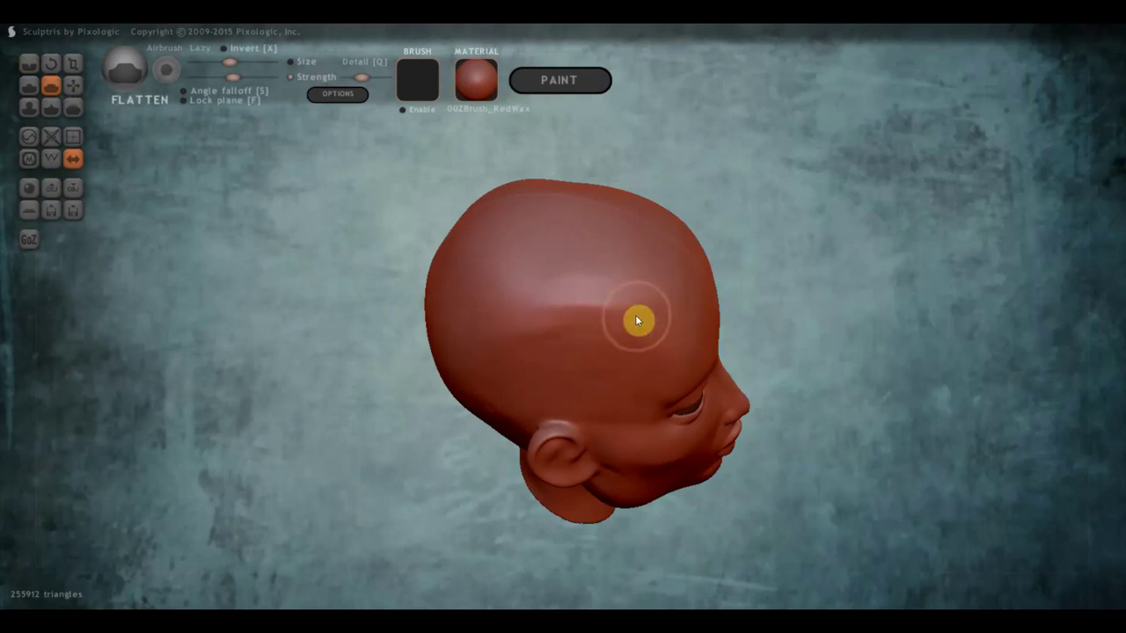
mouse_move(614, 335)
right_mouse_down("shift")
mouse_move(455, 243)
mouse_move(466, 224)
mouse_move(417, 243)
mouse_move(347, 319)
mouse_move(440, 314)
right_mouse_up("shift")
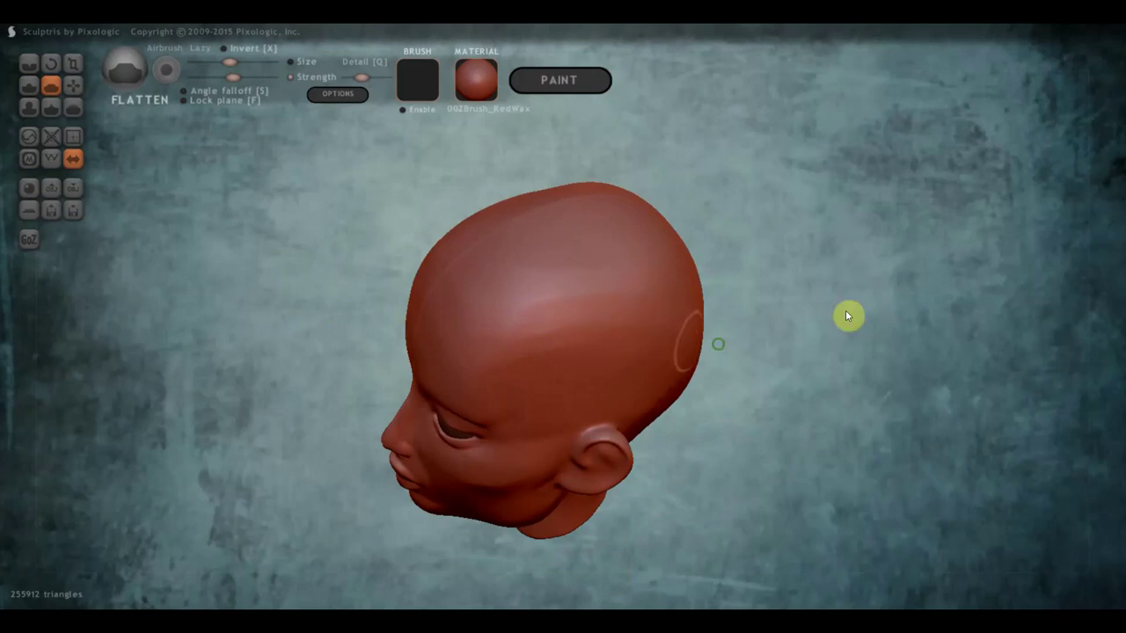
left_click_drag(847, 315, 880, 270)
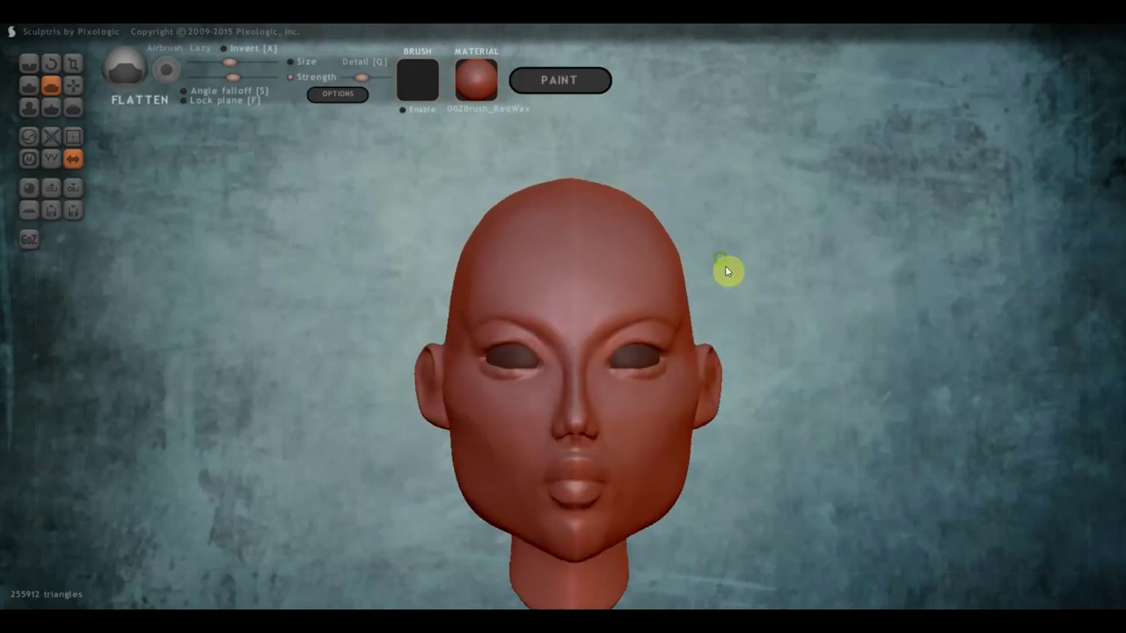
left_click_drag(727, 272, 704, 333)
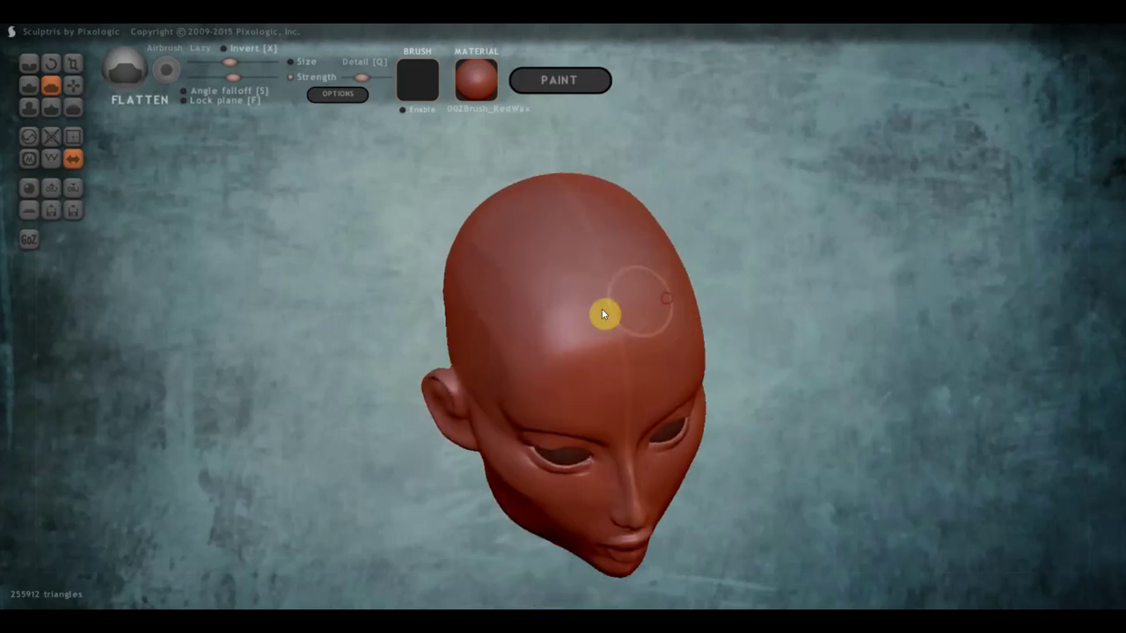
right_click_drag(626, 378, 718, 311)
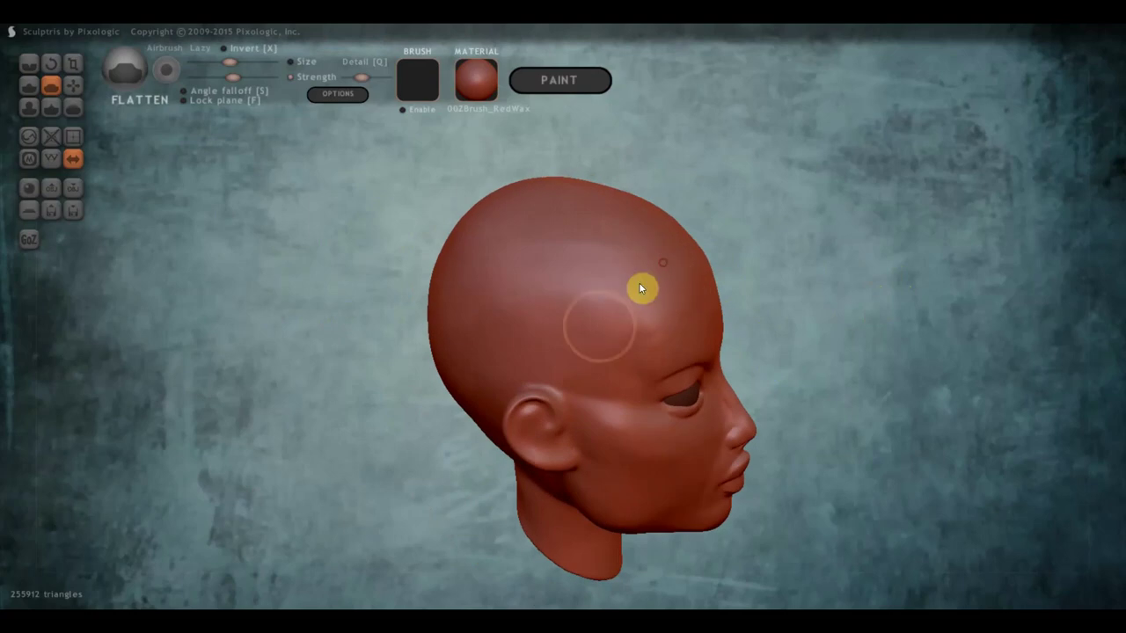
- With the Crease brush, crease a line across the top of the head
left_click(30, 64)
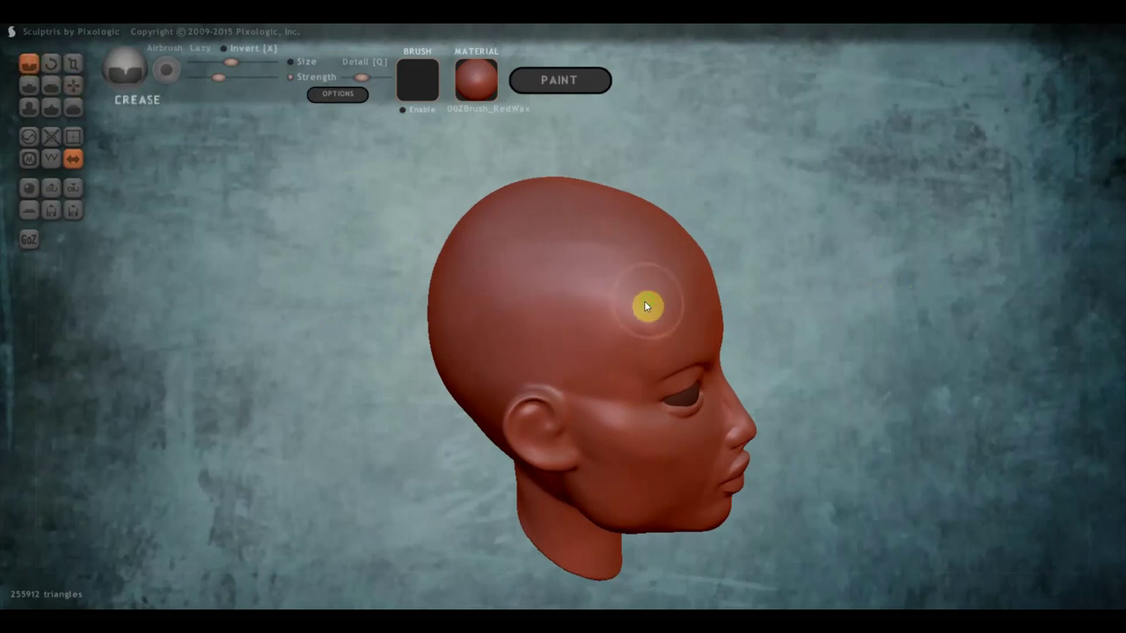
mouse_move(645, 306)
right_mouse_down()
mouse_move(464, 309)
mouse_move(529, 308)
mouse_move(648, 275)
right_mouse_up()
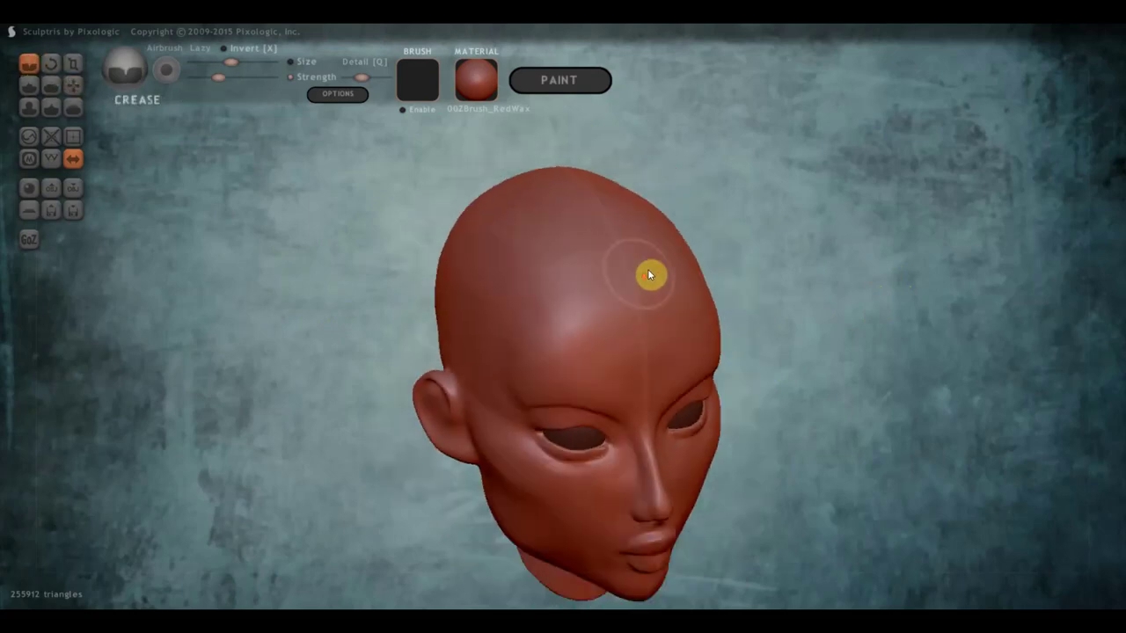
left_click_drag(635, 253, 554, 266)
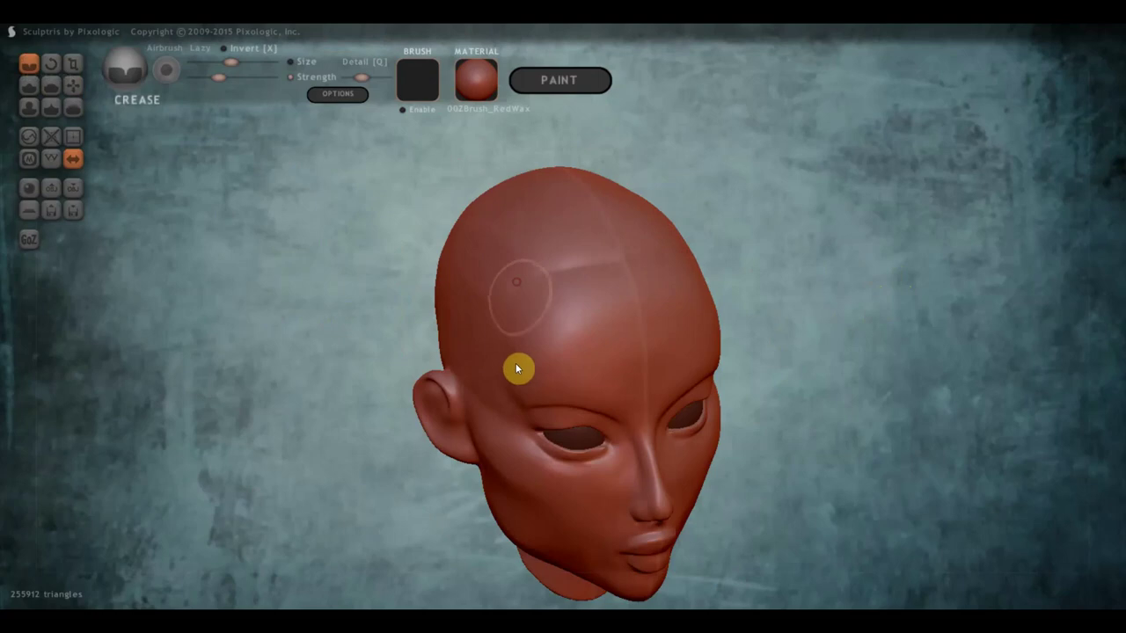
mouse_move(510, 385)
right_mouse_down()
mouse_move(467, 344)
mouse_move(607, 382)
mouse_move(687, 362)
mouse_move(694, 382)
mouse_move(632, 432)
right_mouse_up()
scroll(632, 432, "down", 2)
scroll(578, 436, "up", 2)
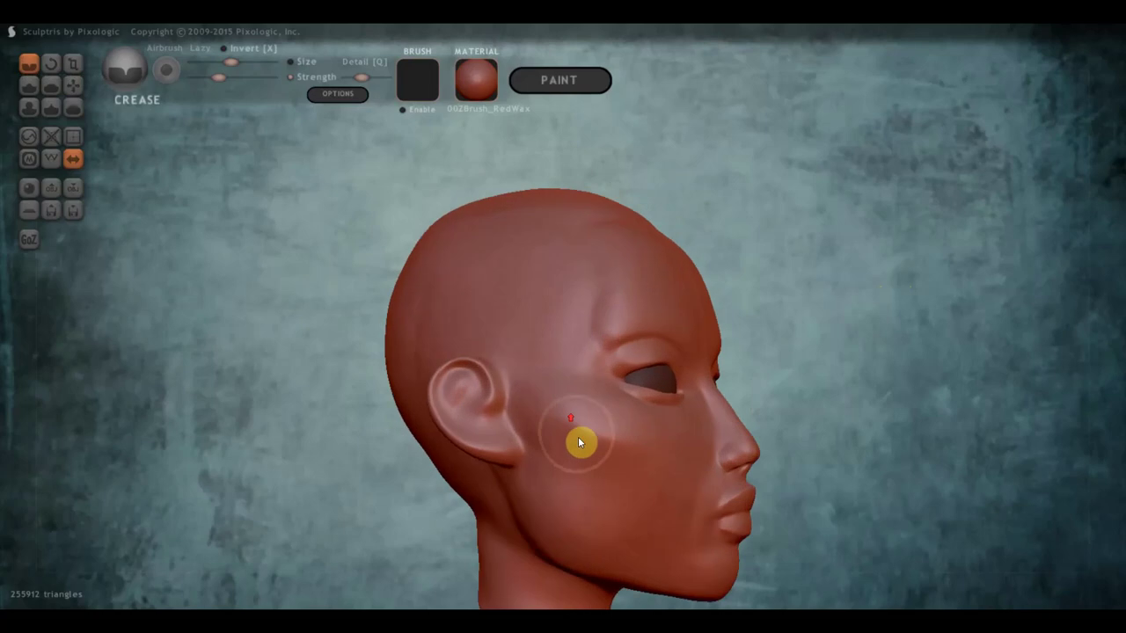
scroll(567, 418, "down", 2)
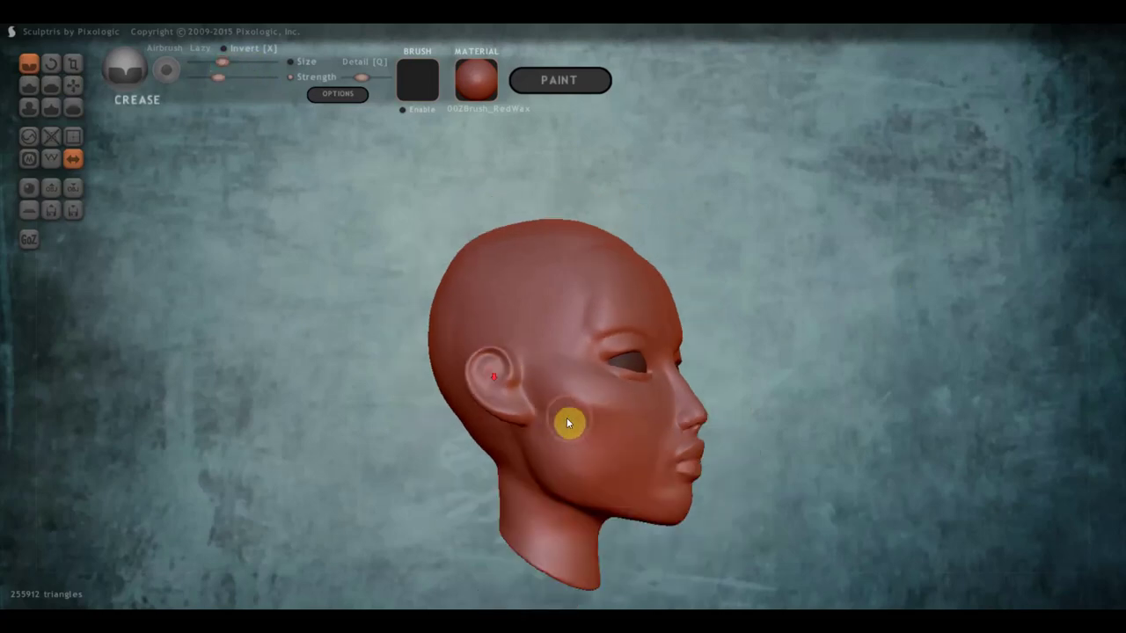
- Carve two diagonal cheek creases running from the jaw toward the nose, checking front and side
left_click_drag(596, 440, 663, 406)
left_click_drag(671, 431, 638, 520)
mouse_move(670, 490)
right_mouse_down()
mouse_move(559, 494)
mouse_move(716, 474)
right_mouse_up()
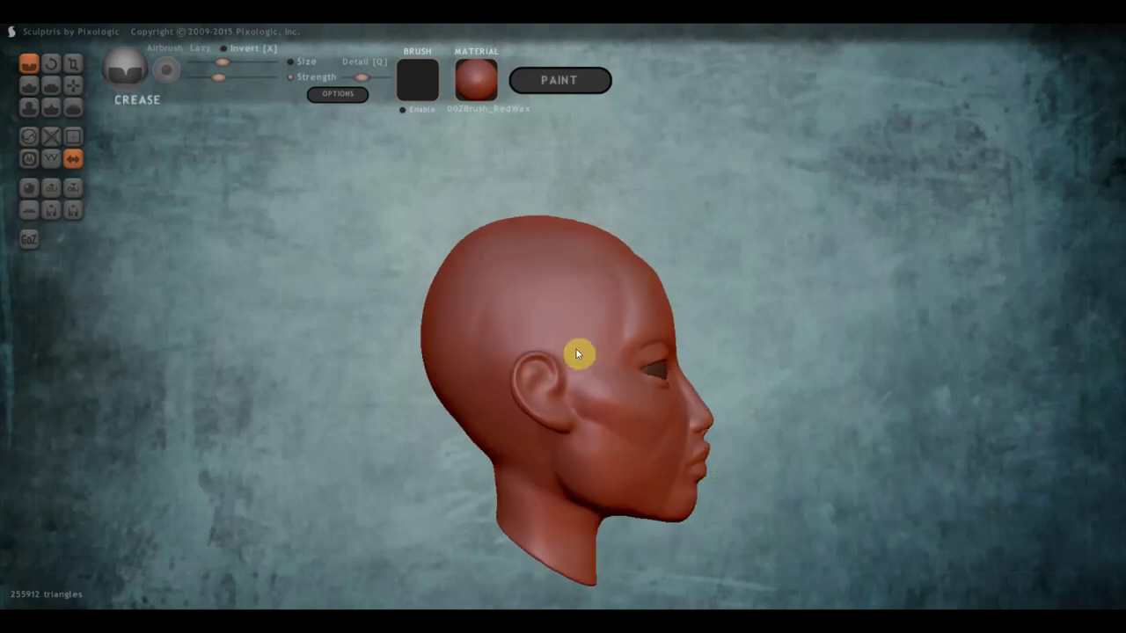
mouse_move(698, 417)
right_mouse_down()
mouse_move(475, 417)
mouse_move(643, 461)
mouse_move(621, 482)
right_mouse_up()
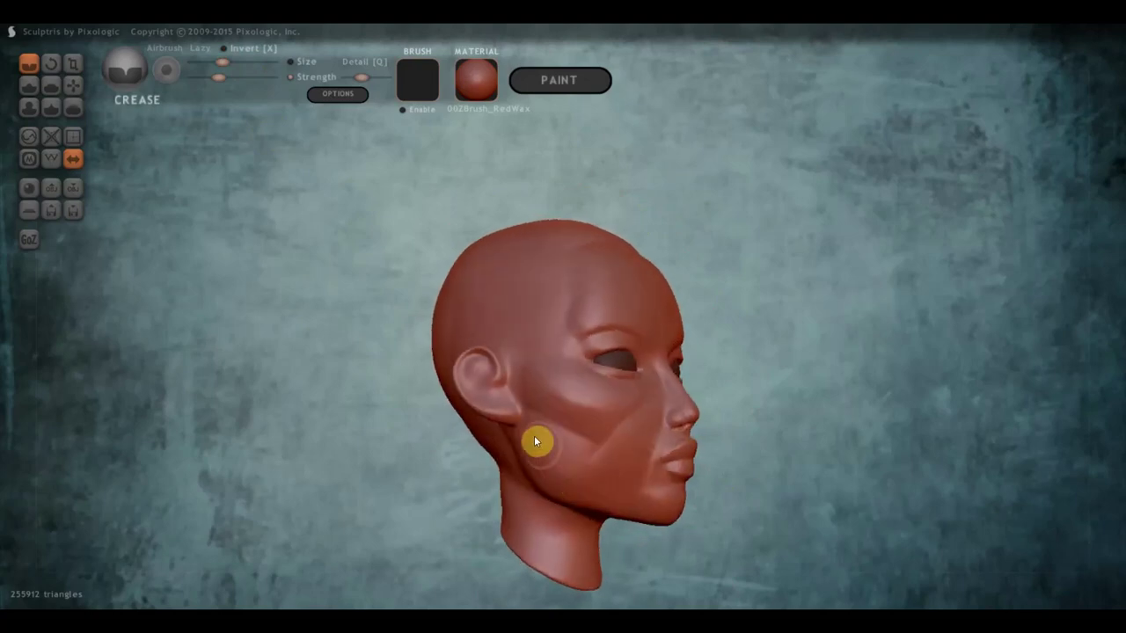
right_click_drag(555, 445, 648, 452)
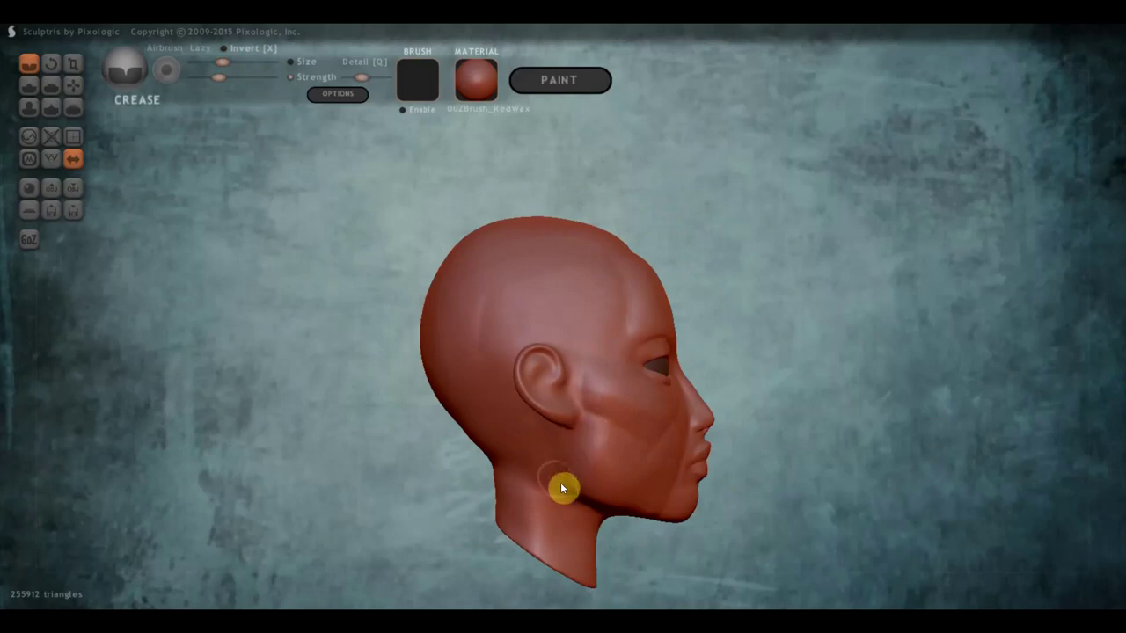
right_click_drag(560, 484, 356, 481)
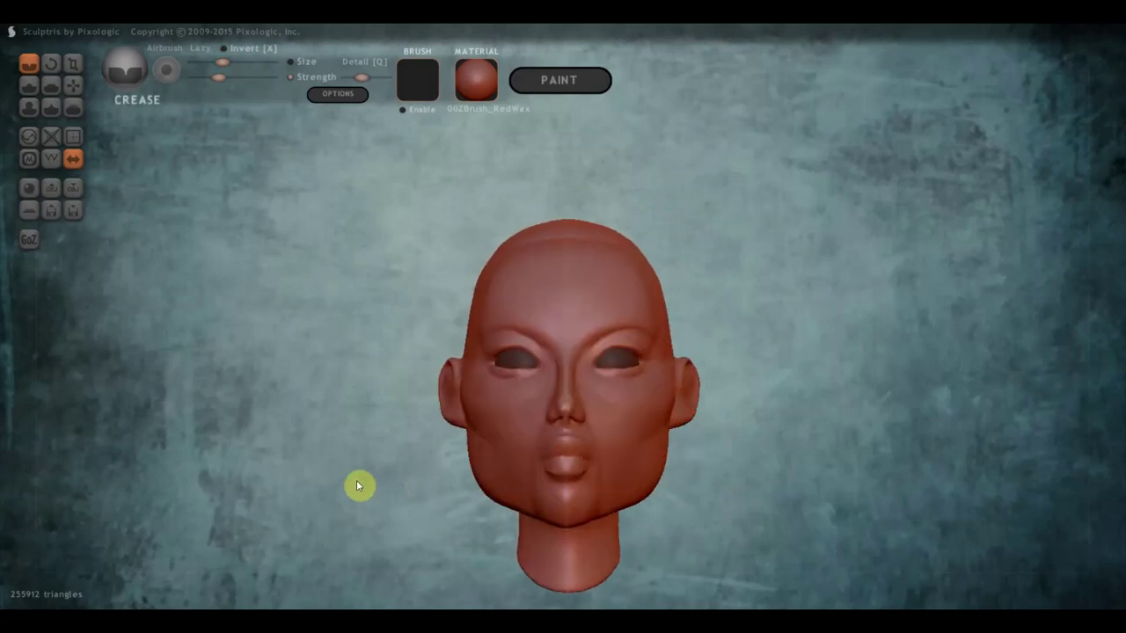
- Undo the recent strokes on the lips and reframe the head to show the neck
scroll(446, 481, "down", 2)
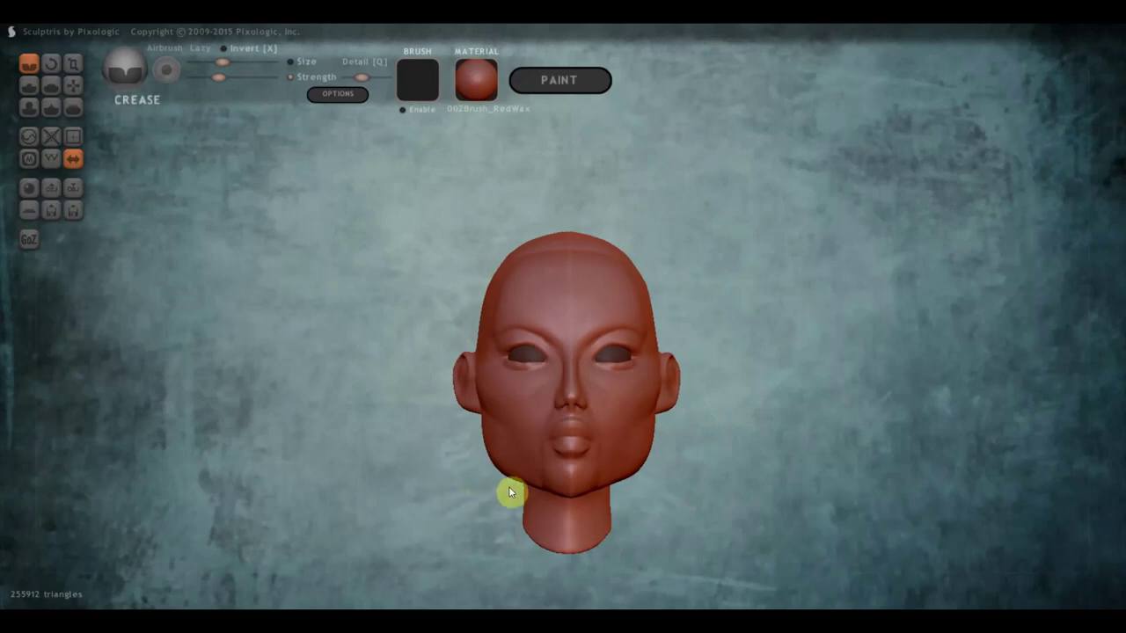
key("ctrl+z")
key("ctrl+z")
key("ctrl+z")
key("ctrl+z")
scroll(604, 527, "up", 2)
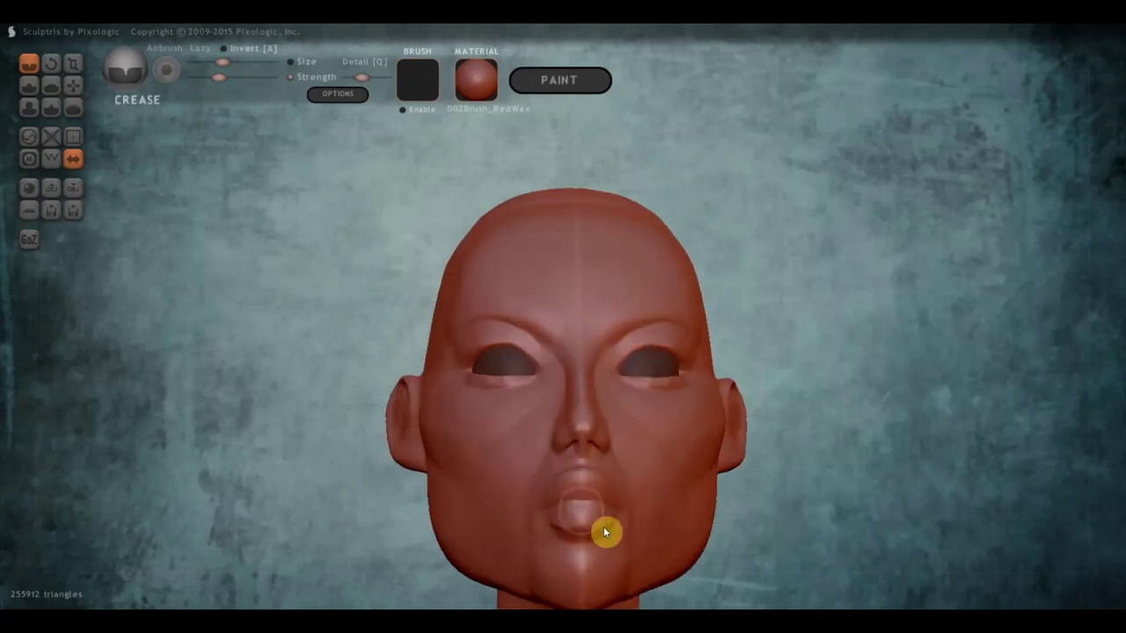
left_click_drag(765, 497, 747, 394, "alt")
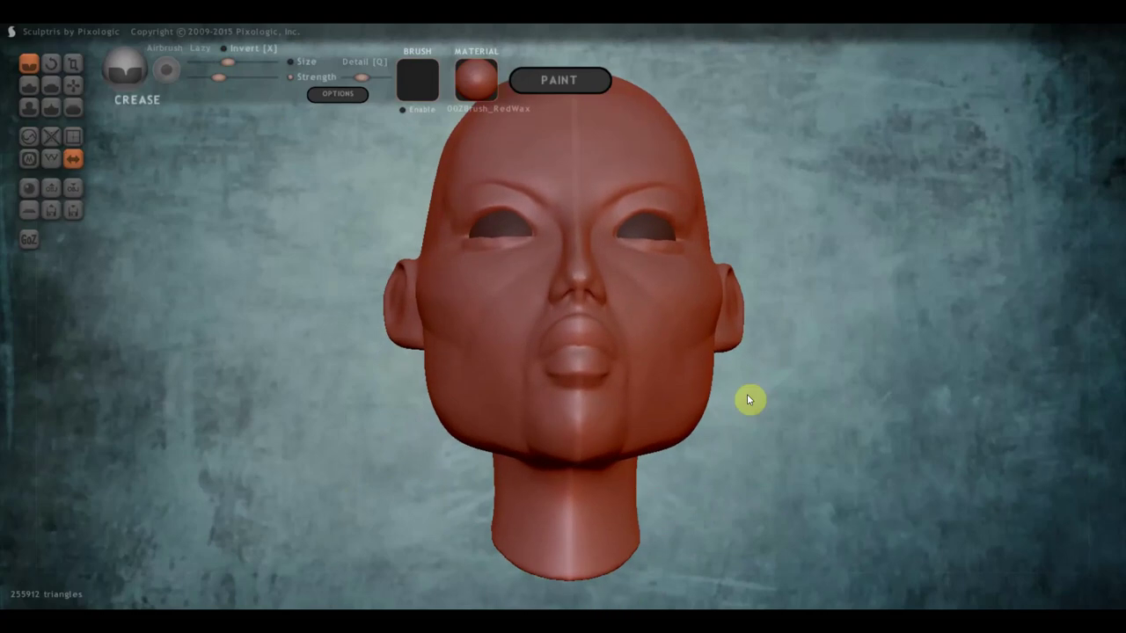
scroll(746, 401, "up", 1)
scroll(701, 444, "up", 1)
scroll(673, 452, "up", 1)
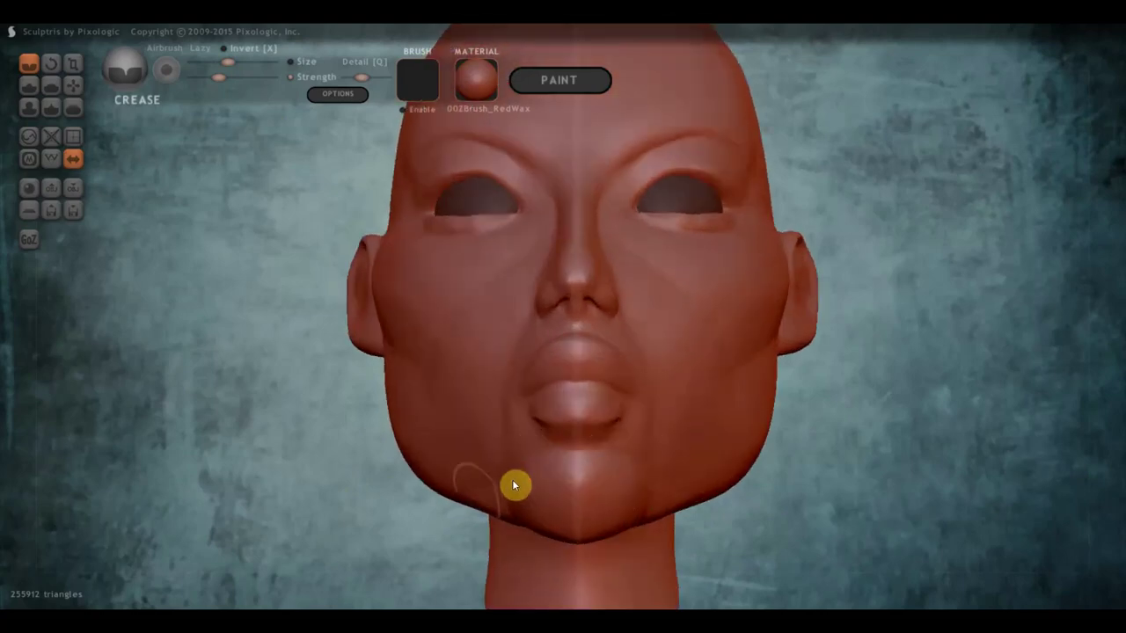
scroll(509, 505, "down", 3)
- Orbit the head between right-side profile, three-quarter and near-front views
mouse_move(550, 491)
left_mouse_down()
mouse_move(709, 514)
mouse_move(623, 533)
mouse_move(656, 525)
mouse_move(692, 487)
mouse_move(698, 536)
mouse_move(709, 528)
mouse_move(630, 529)
mouse_move(643, 498)
mouse_move(665, 486)
left_mouse_up()
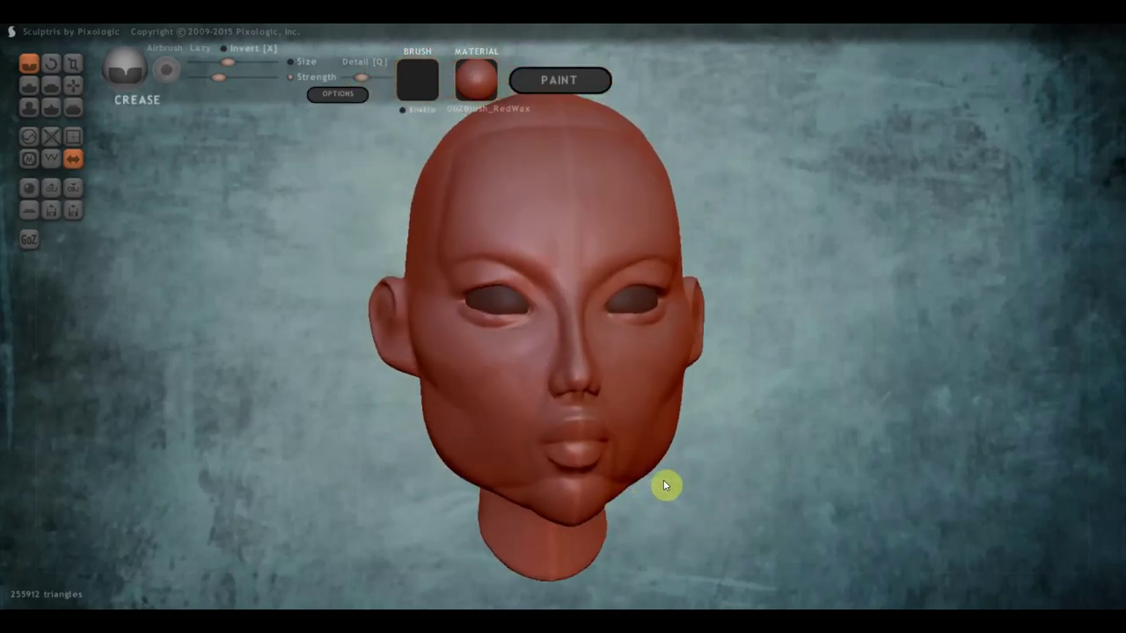
scroll(689, 466, "down", 3)
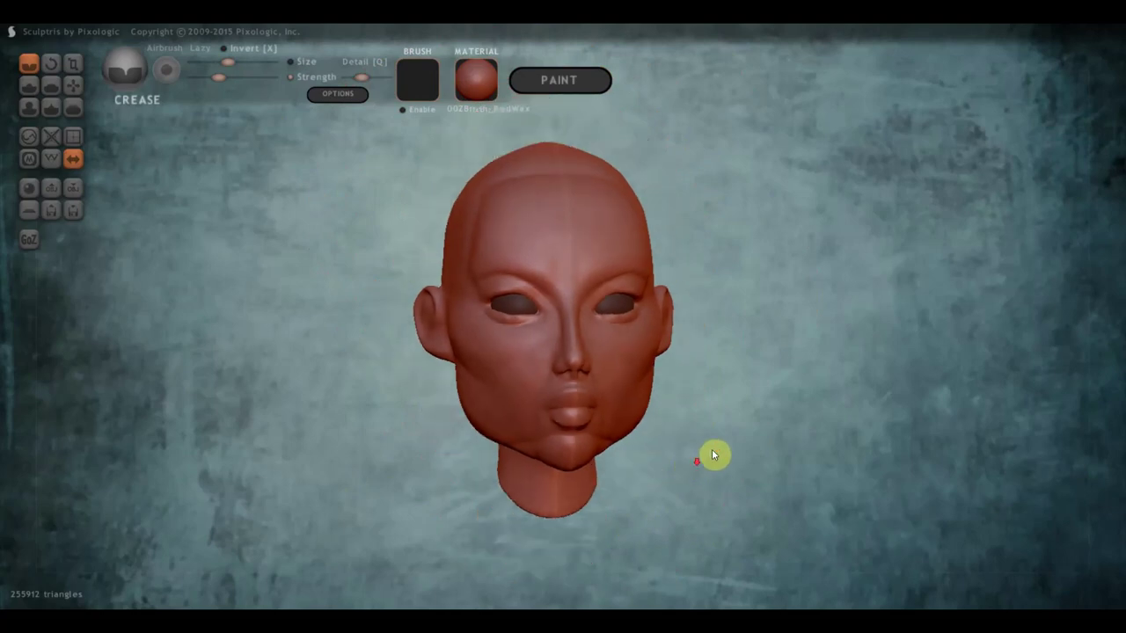
left_click_drag(713, 454, 668, 447)
left_click_drag(695, 387, 837, 390)
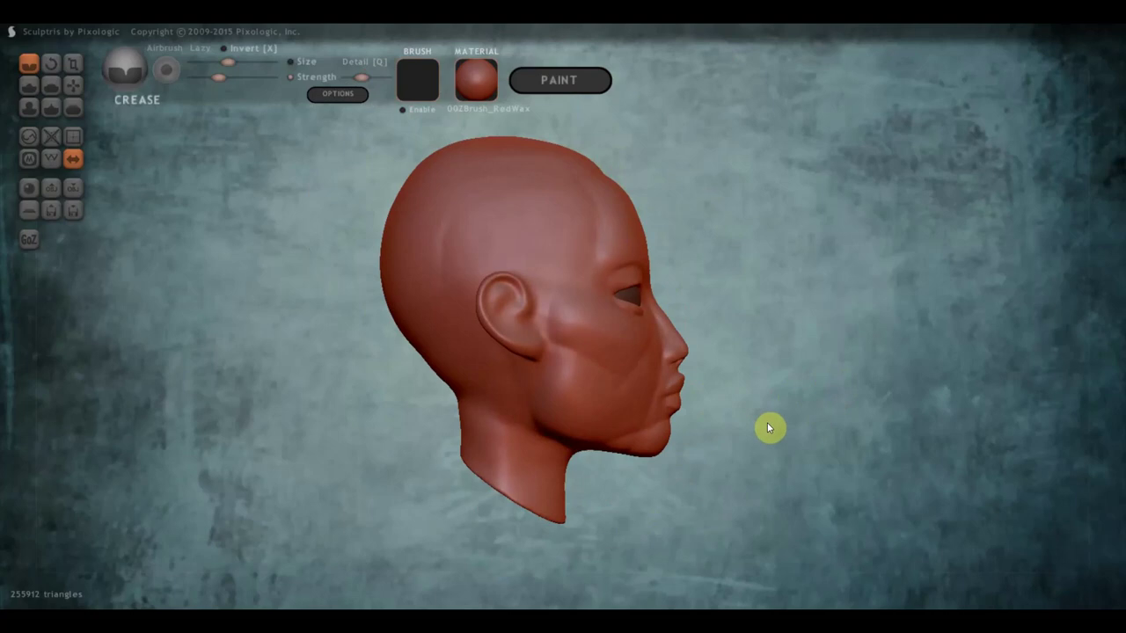
scroll(768, 429, "up", 2)
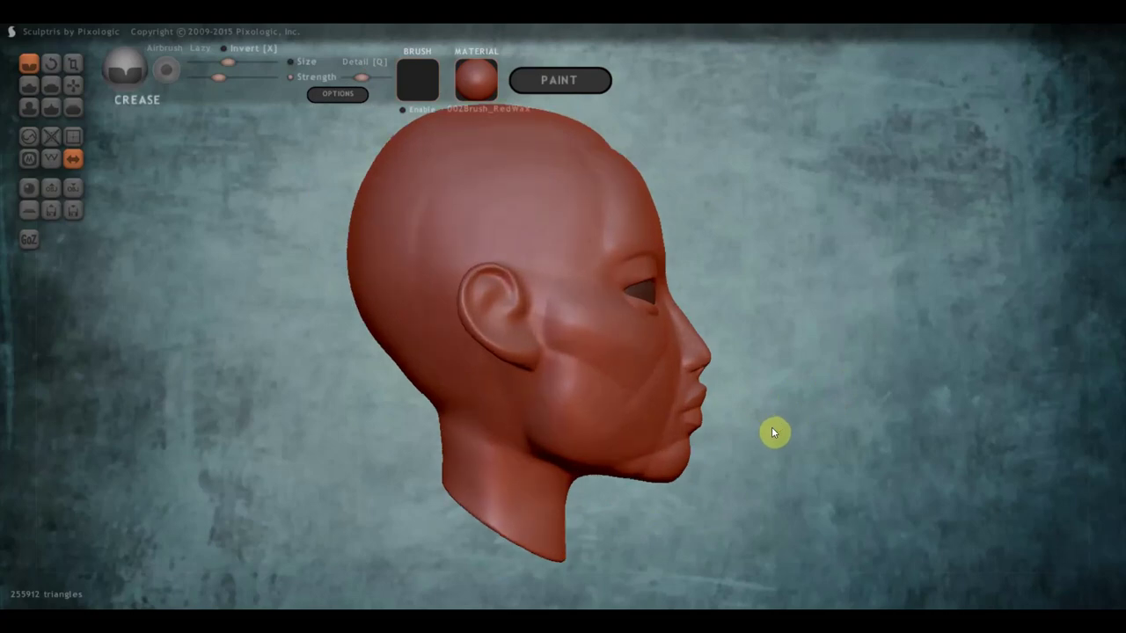
mouse_move(760, 431)
left_mouse_down()
mouse_move(684, 427)
mouse_move(605, 450)
mouse_move(553, 432)
left_mouse_up()
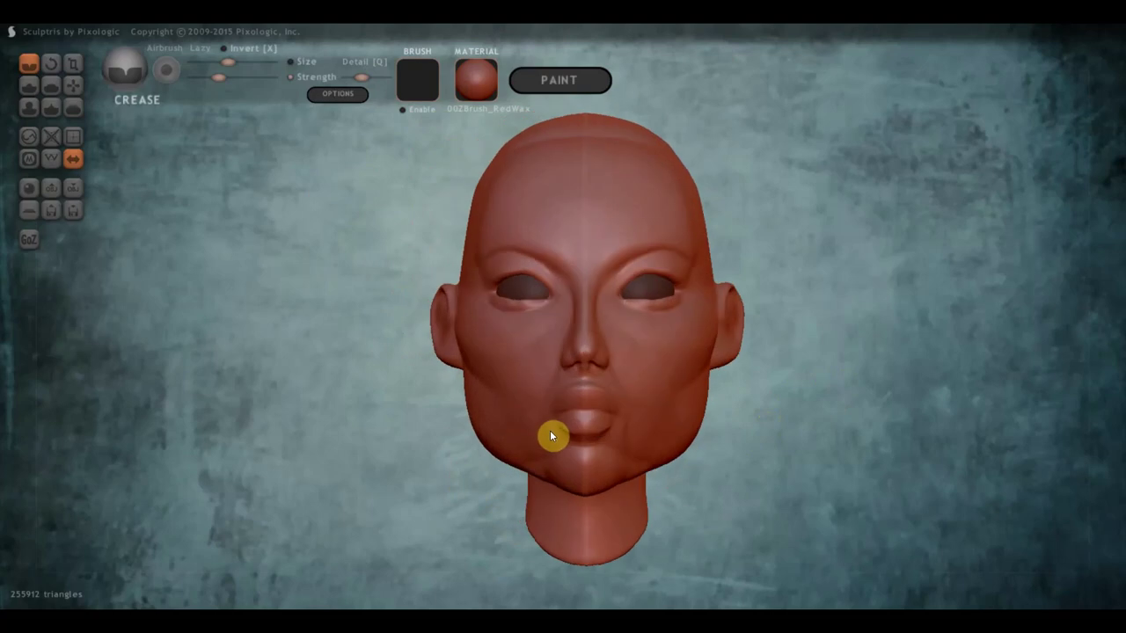
mouse_move(767, 479)
left_mouse_down()
mouse_move(784, 475)
mouse_move(774, 470)
left_mouse_up()
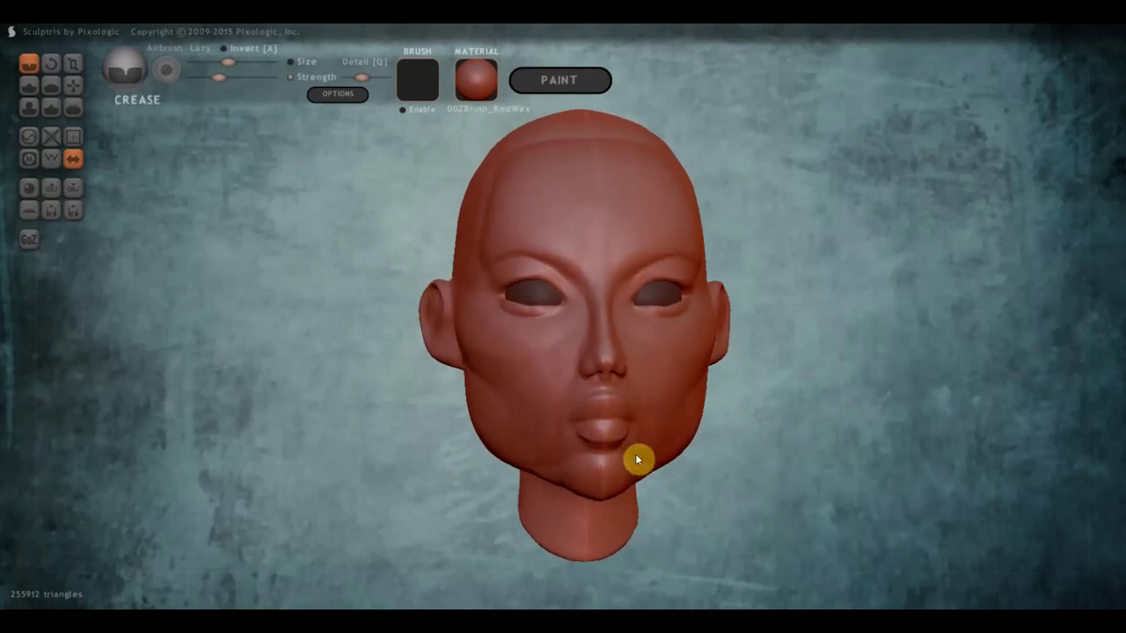
scroll(595, 471, "up", 3)
- Carve a crease into the temple beside the eye, then view it from a left three-quarter angle
mouse_move(595, 466)
right_mouse_down()
mouse_move(683, 470)
mouse_move(622, 477)
right_mouse_up()
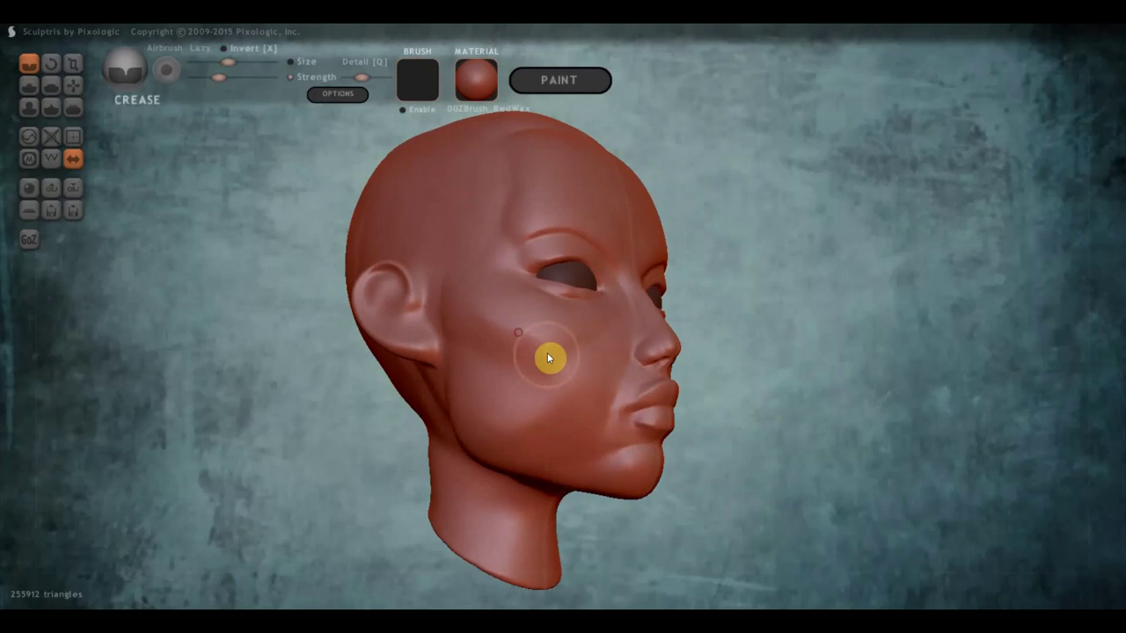
mouse_move(617, 421)
right_mouse_down()
mouse_move(526, 451)
mouse_move(621, 448)
mouse_move(586, 397)
mouse_move(636, 478)
mouse_move(637, 280)
right_mouse_up()
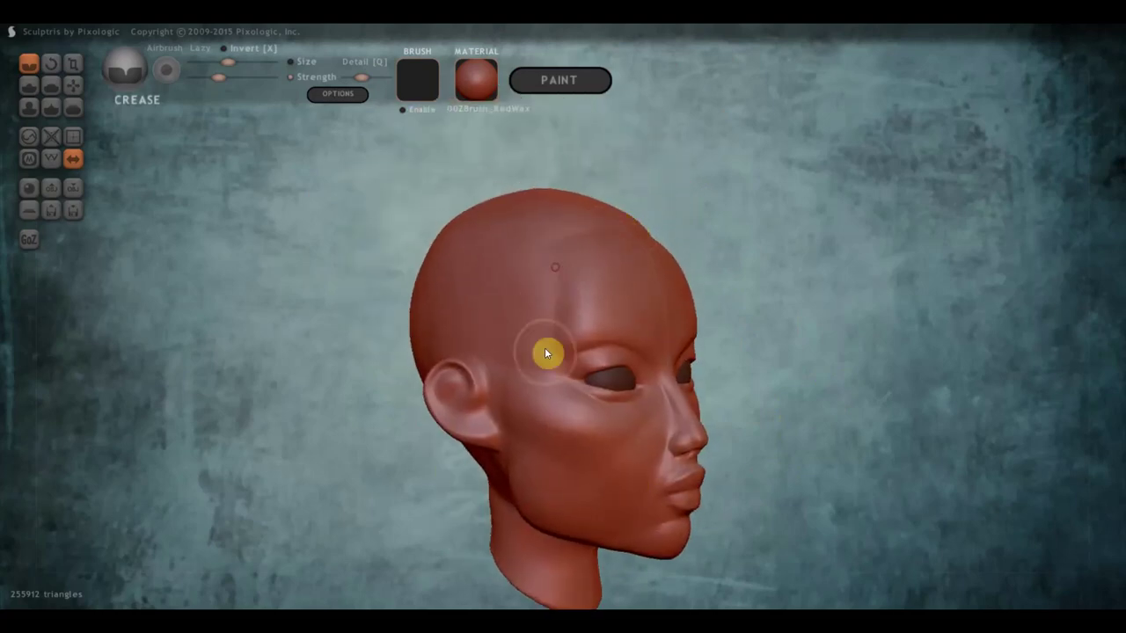
mouse_move(545, 352)
left_mouse_down()
mouse_move(535, 379)
mouse_move(530, 365)
left_mouse_up()
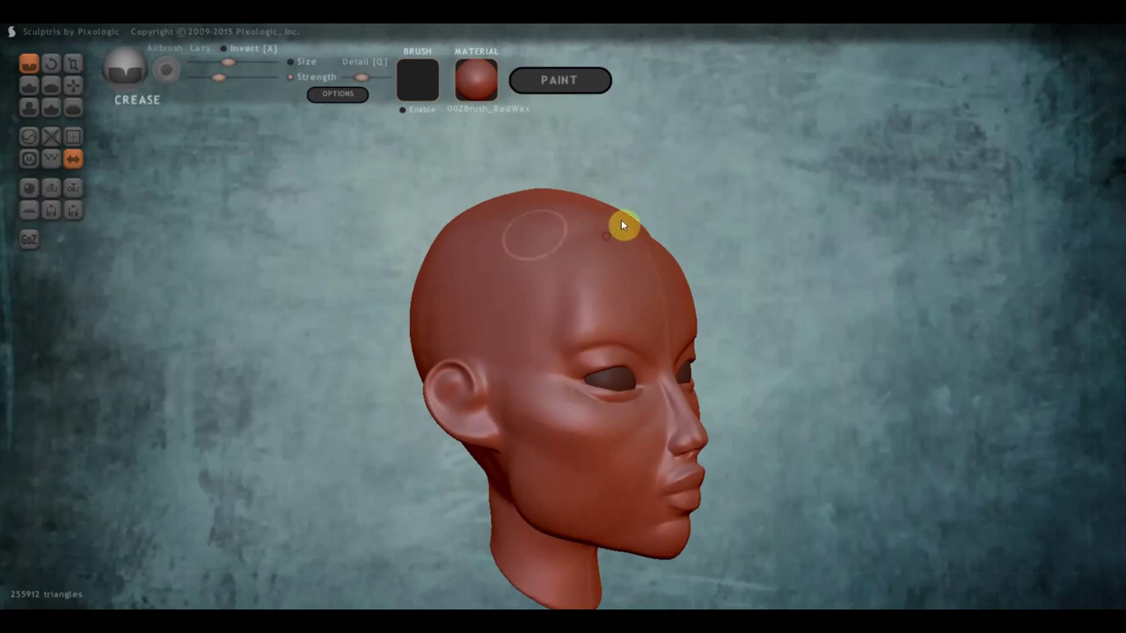
right_click_drag(588, 211, 587, 301)
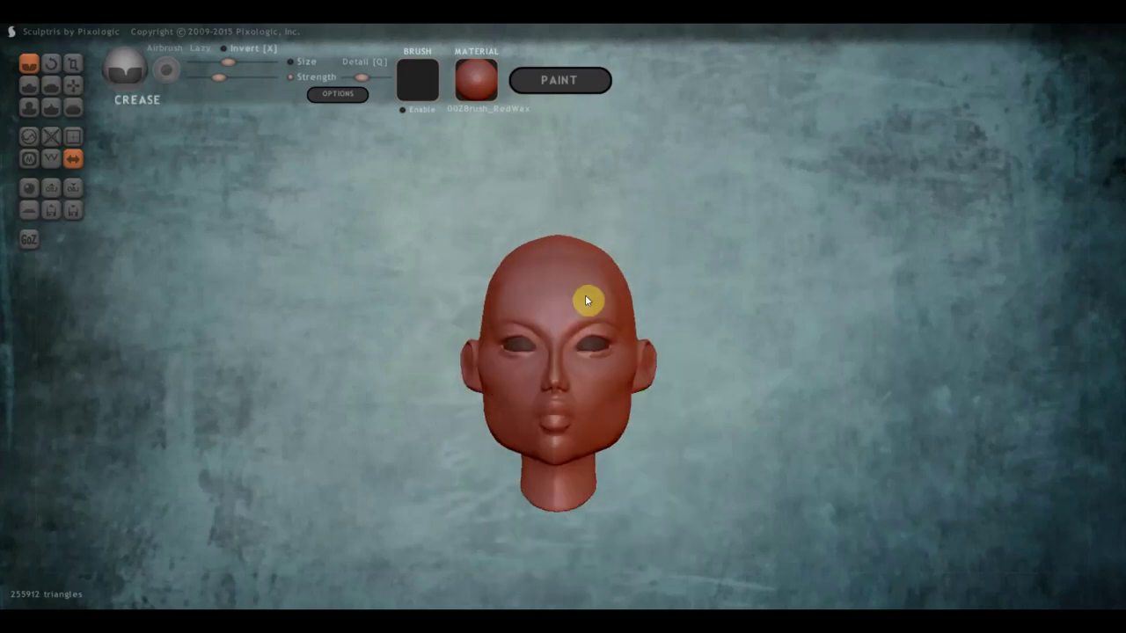
mouse_move(638, 358)
right_mouse_down()
mouse_move(611, 344)
mouse_move(565, 410)
mouse_move(472, 369)
mouse_move(526, 394)
mouse_move(545, 313)
mouse_move(530, 305)
right_mouse_up()
scroll(525, 387, "up", 3)
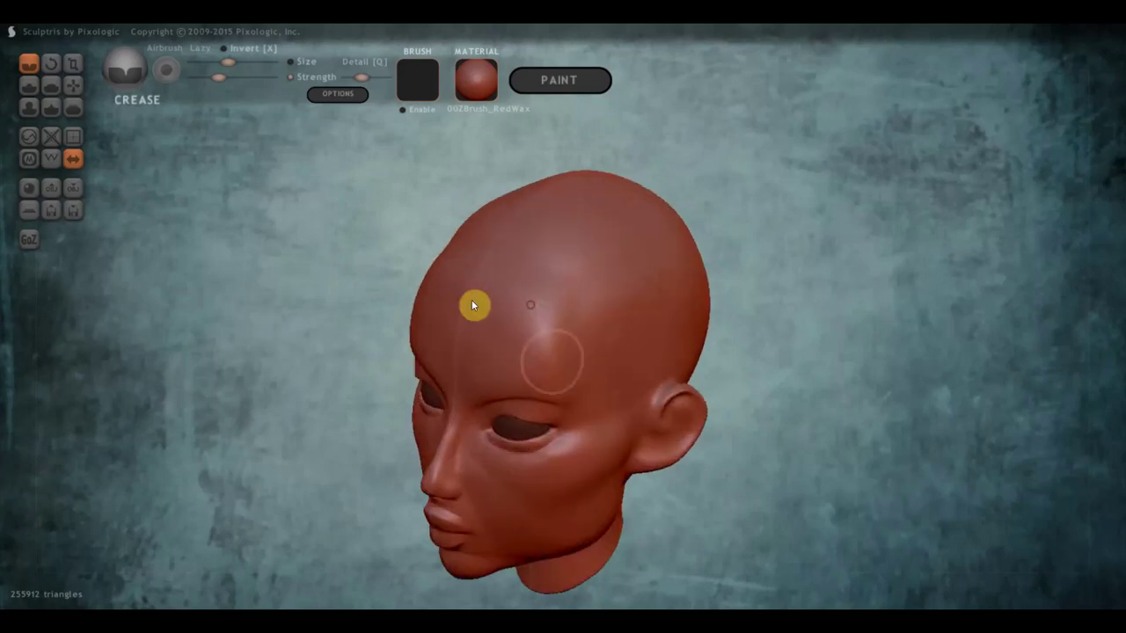
- Flatten the left side of the forehead with the Flatten brush, then turn the head front-on
left_click(50, 85)
scroll(546, 315, "down", 2)
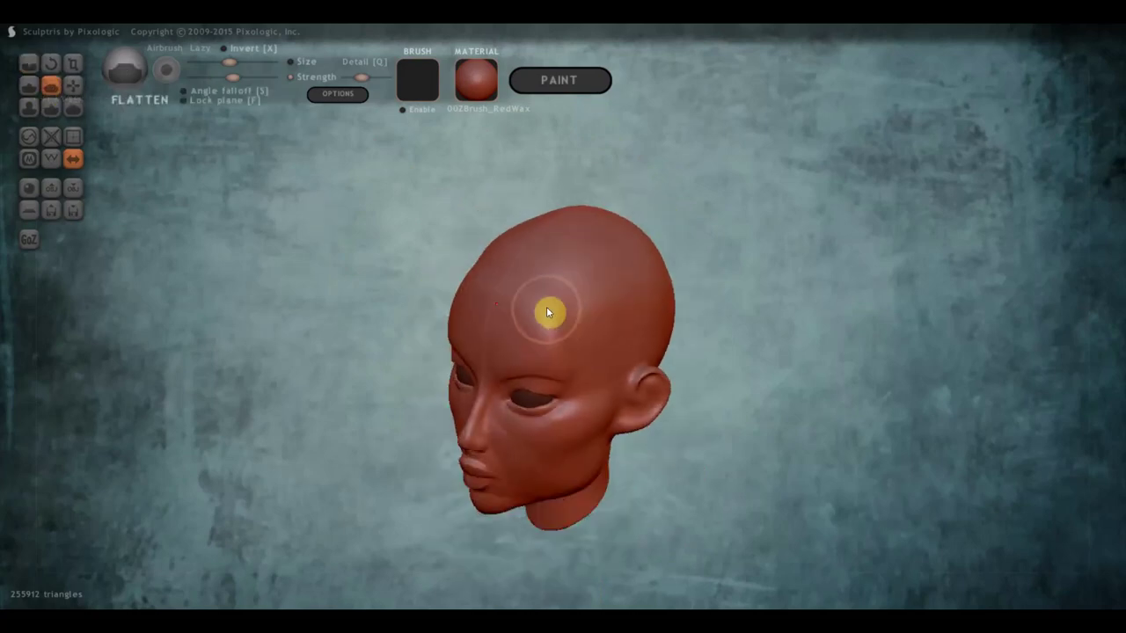
mouse_move(552, 347)
left_mouse_down()
mouse_move(530, 335)
mouse_move(546, 339)
mouse_move(545, 299)
mouse_move(448, 269)
mouse_move(542, 349)
mouse_move(550, 306)
mouse_move(598, 293)
mouse_move(608, 238)
mouse_move(654, 243)
mouse_move(651, 285)
mouse_move(573, 256)
left_mouse_up()
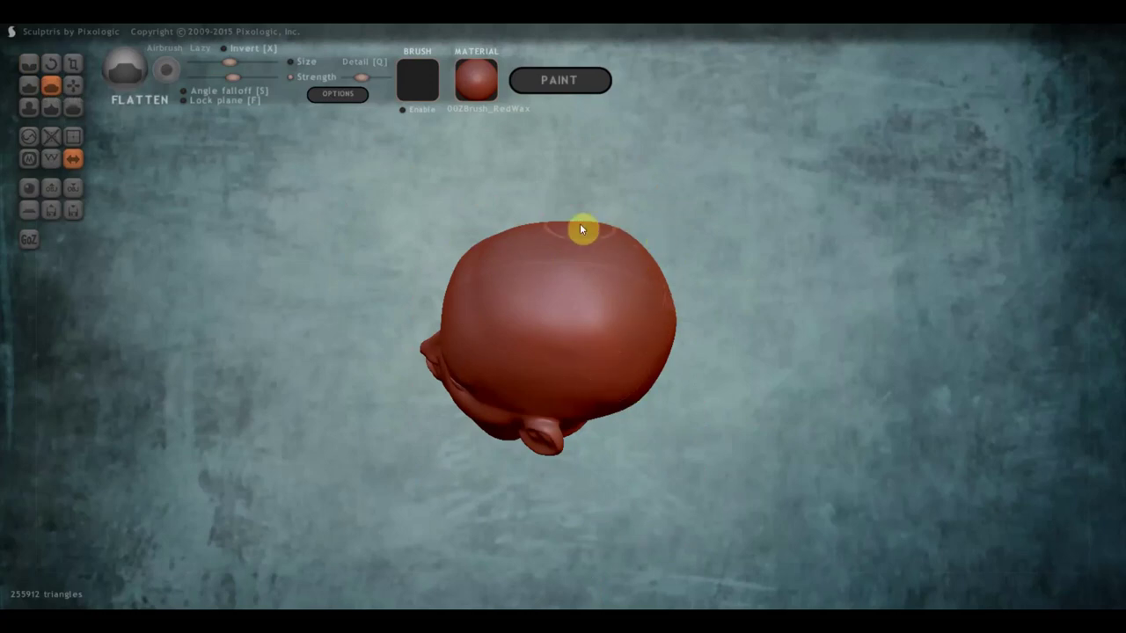
mouse_move(580, 224)
left_mouse_down()
mouse_move(864, 231)
mouse_move(834, 340)
mouse_move(771, 329)
left_mouse_up()
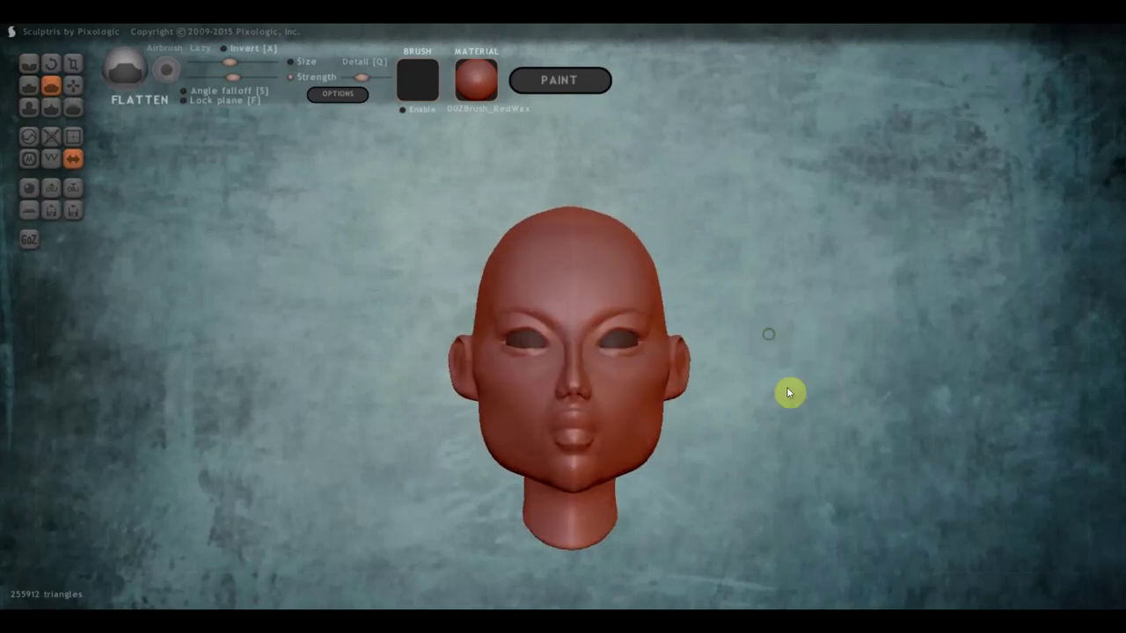
mouse_move(785, 388)
left_mouse_down()
mouse_move(751, 285)
mouse_move(766, 329)
left_mouse_up()
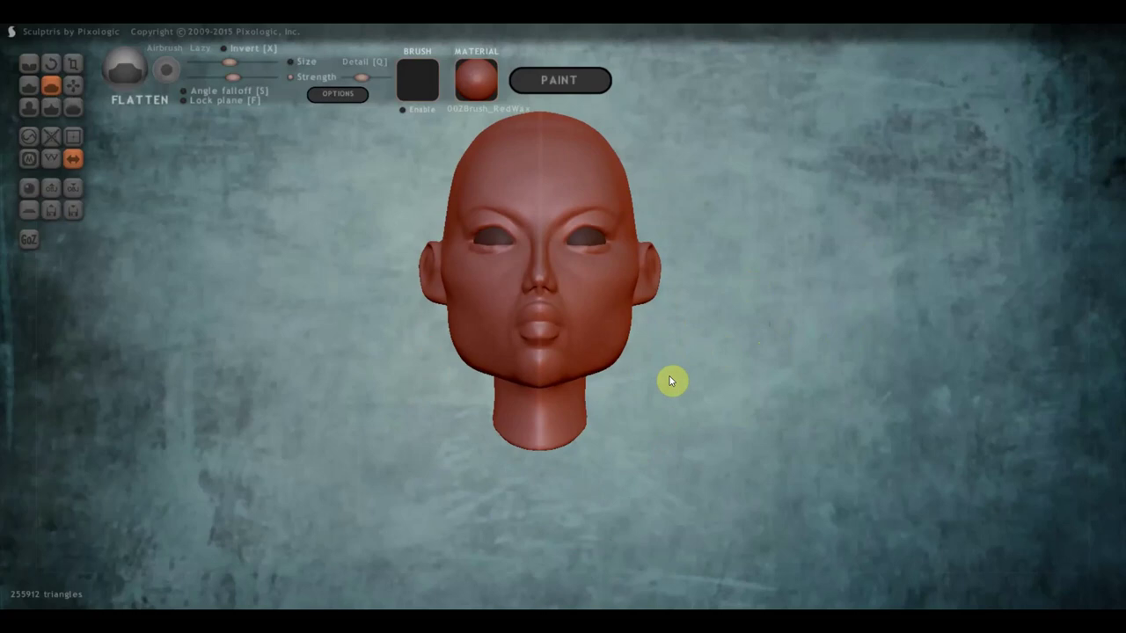
scroll(671, 380, "up", 2)
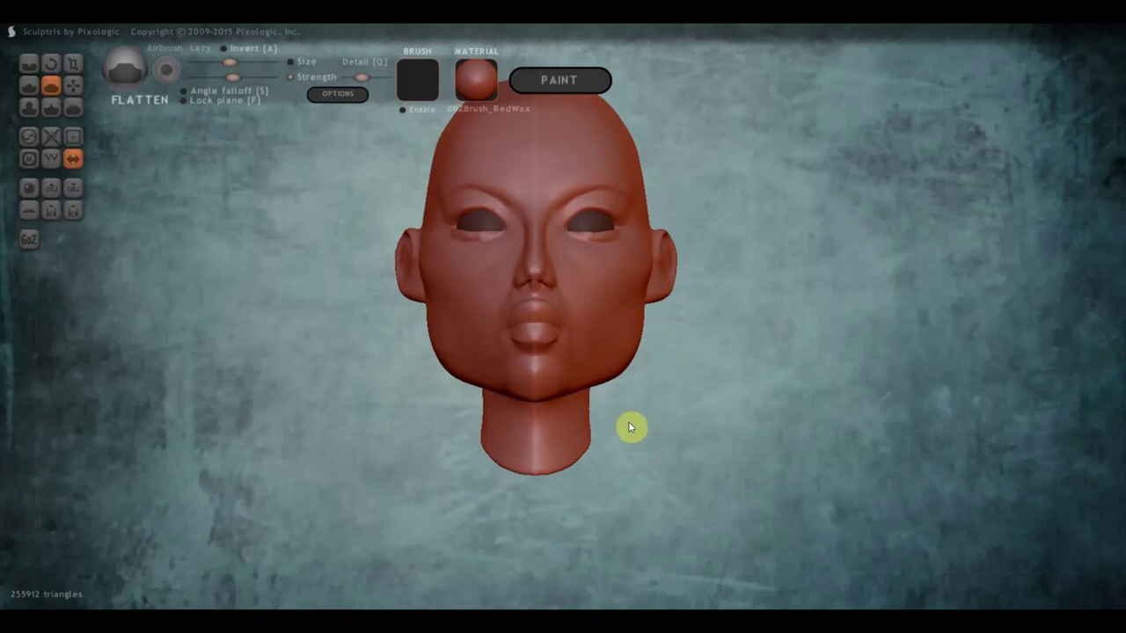
mouse_move(669, 443)
left_mouse_down()
mouse_move(722, 452)
mouse_move(515, 320)
left_mouse_up()
scroll(514, 316, "up", 2)
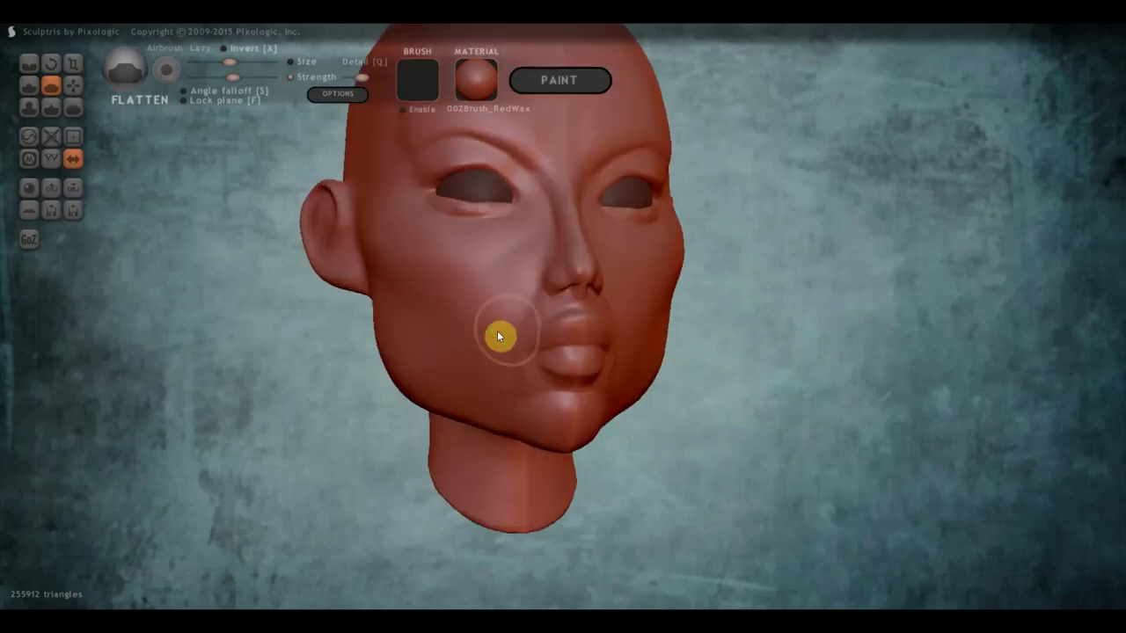
right_click_drag(497, 331, 475, 329)
- With the Grab tool, pull the cheek surface down and drag the jaw slightly lower
left_click(75, 82)
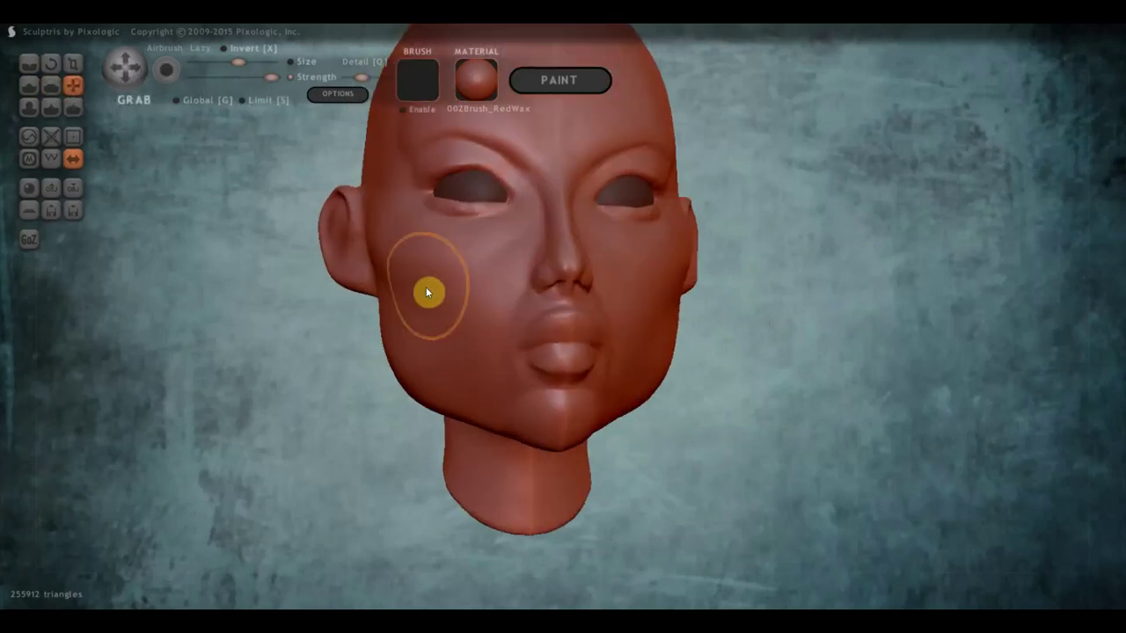
scroll(491, 333, "up", 2)
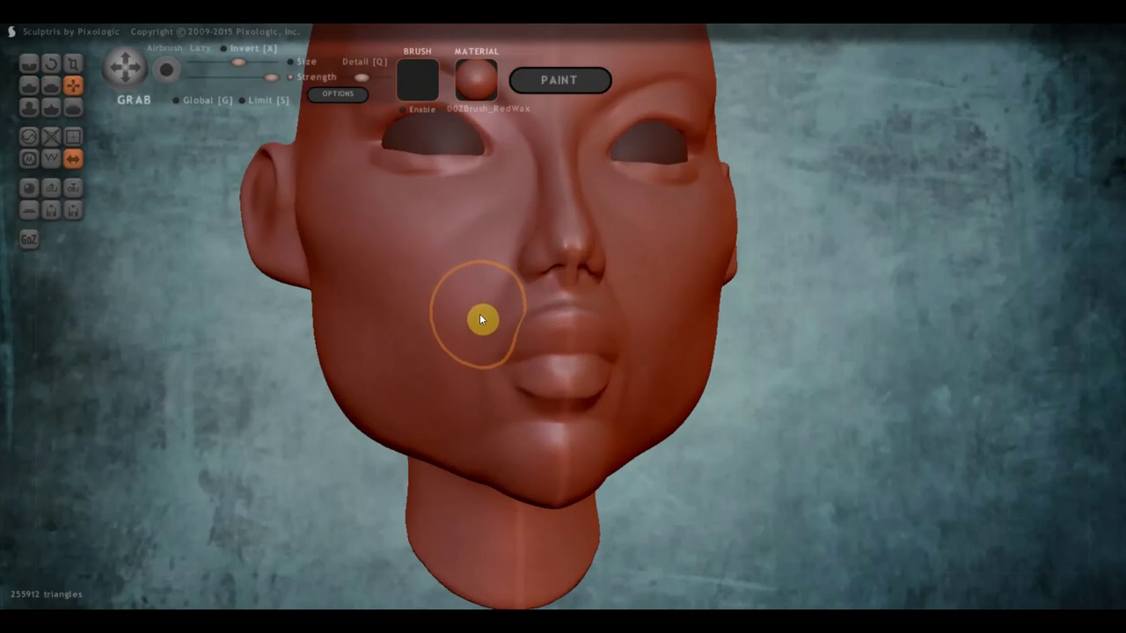
left_click_drag(465, 303, 475, 422)
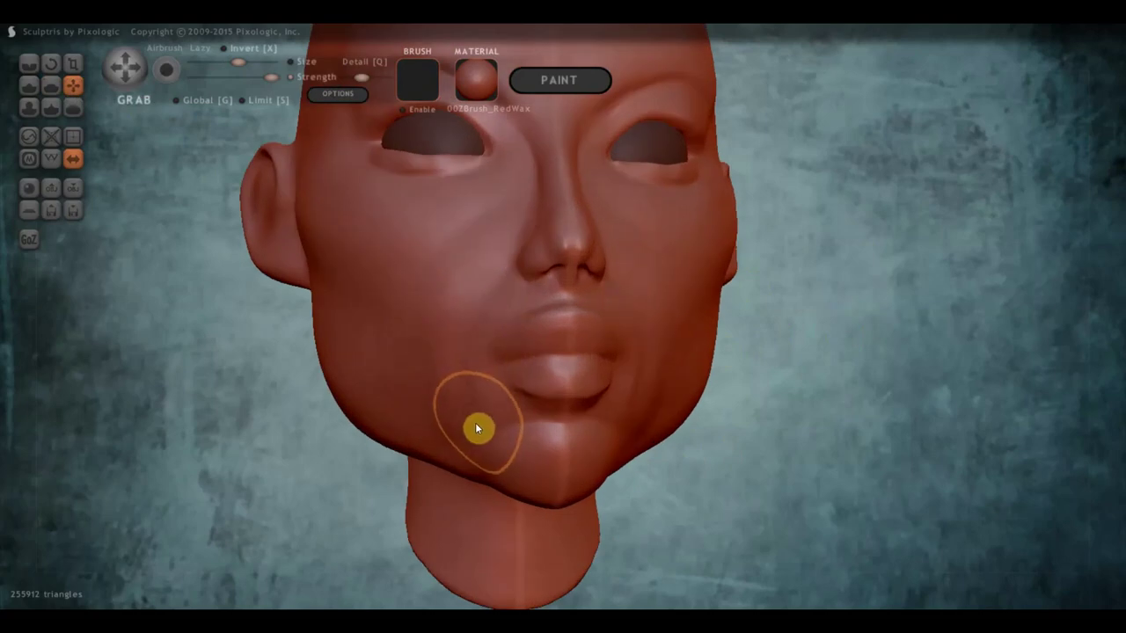
mouse_move(472, 423)
right_mouse_down()
mouse_move(445, 422)
mouse_move(551, 427)
mouse_move(568, 406)
right_mouse_up()
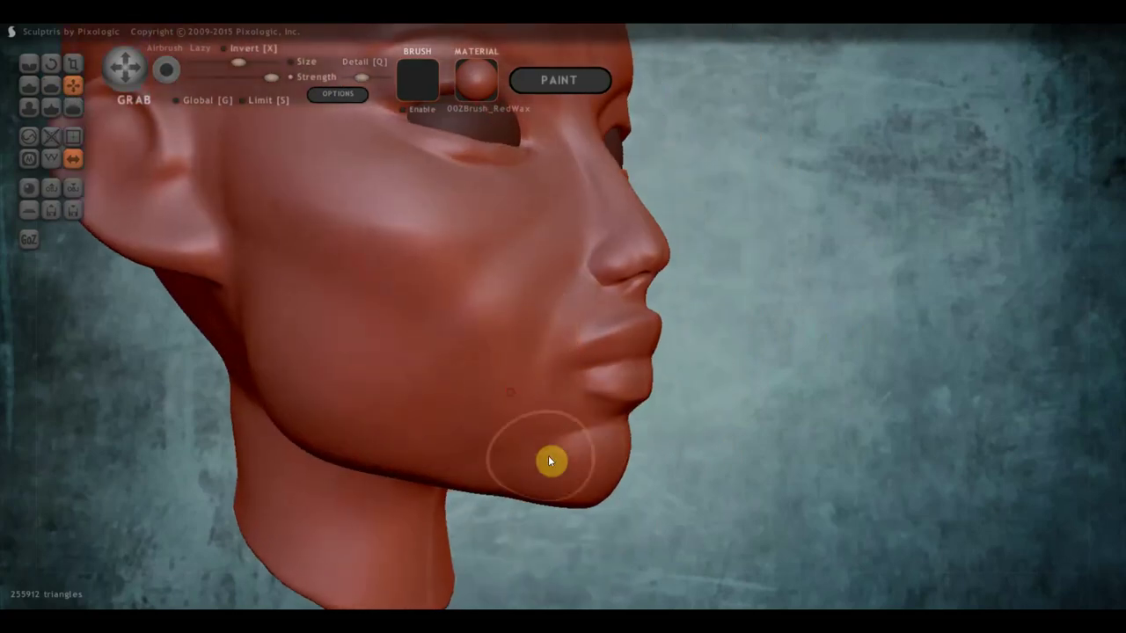
- Orbit to a side profile showing the ear and neck, and reselect the Crease brush
right_click_drag(506, 436, 523, 411)
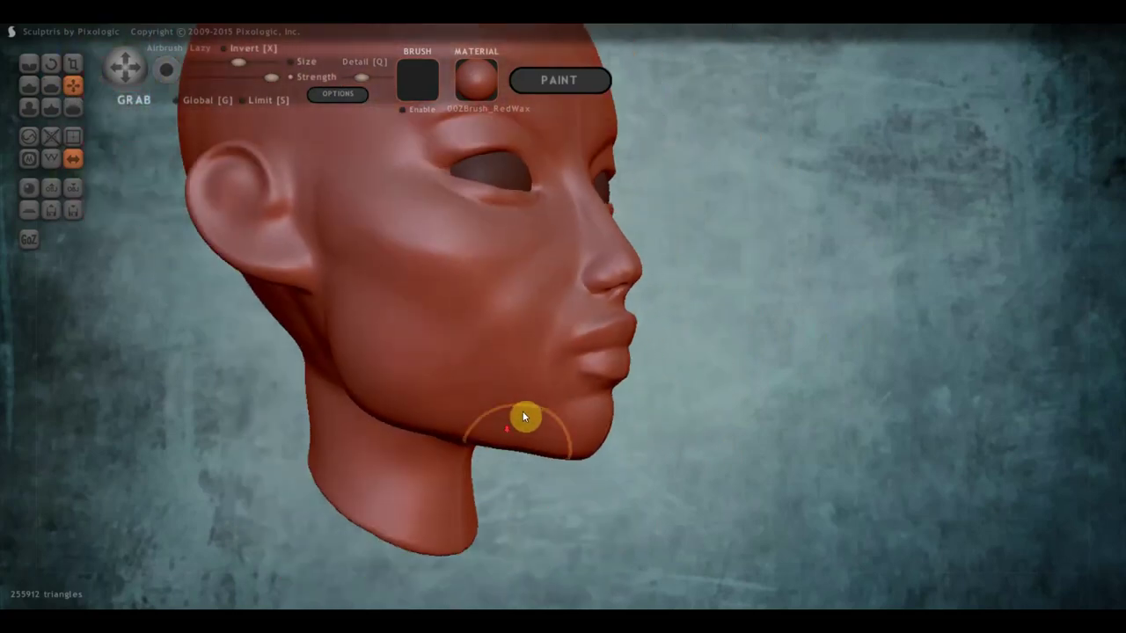
mouse_move(519, 287)
right_mouse_down()
mouse_move(572, 304)
mouse_move(504, 282)
right_mouse_up()
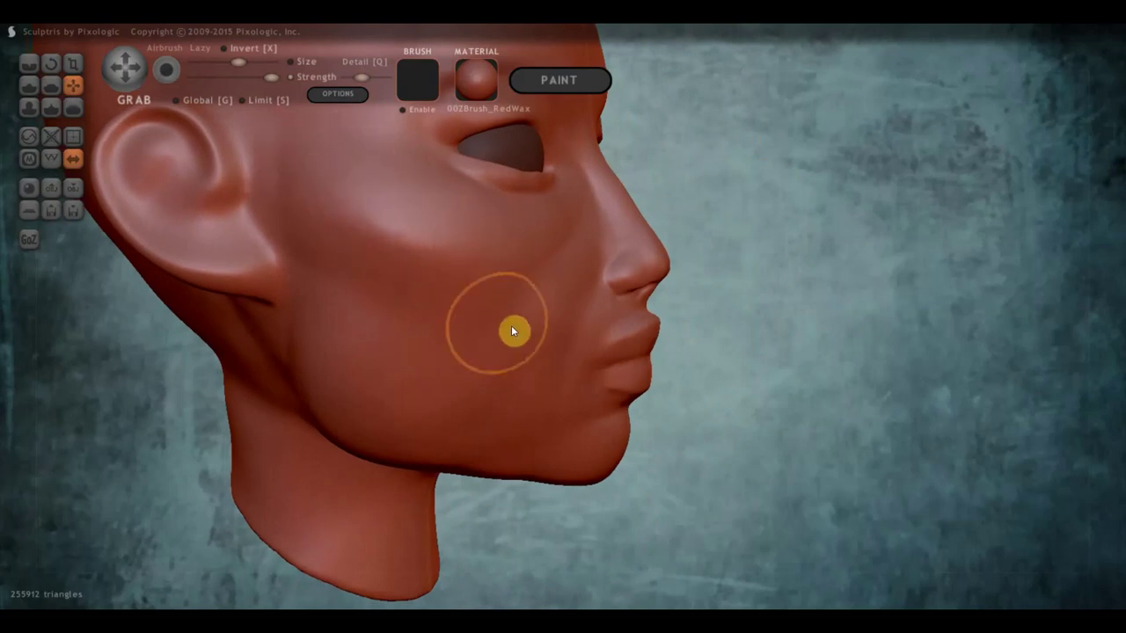
mouse_move(511, 327)
right_mouse_down()
mouse_move(408, 350)
mouse_move(548, 334)
mouse_move(536, 329)
mouse_move(688, 339)
mouse_move(677, 320)
right_mouse_up()
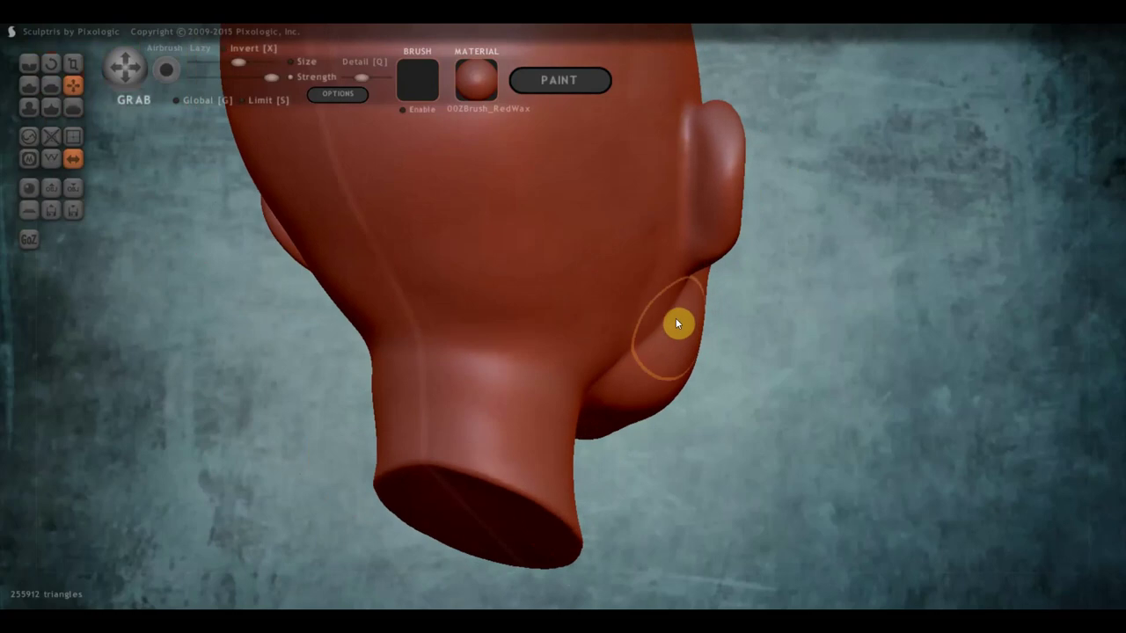
scroll(695, 312, "up", 2)
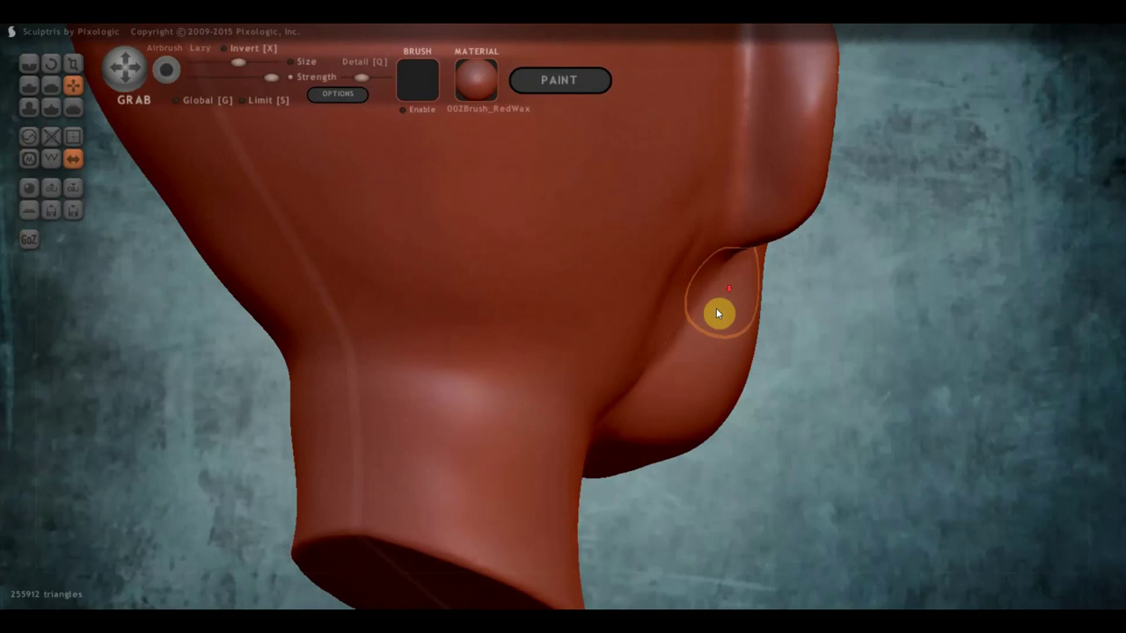
right_click_drag(716, 308, 623, 305)
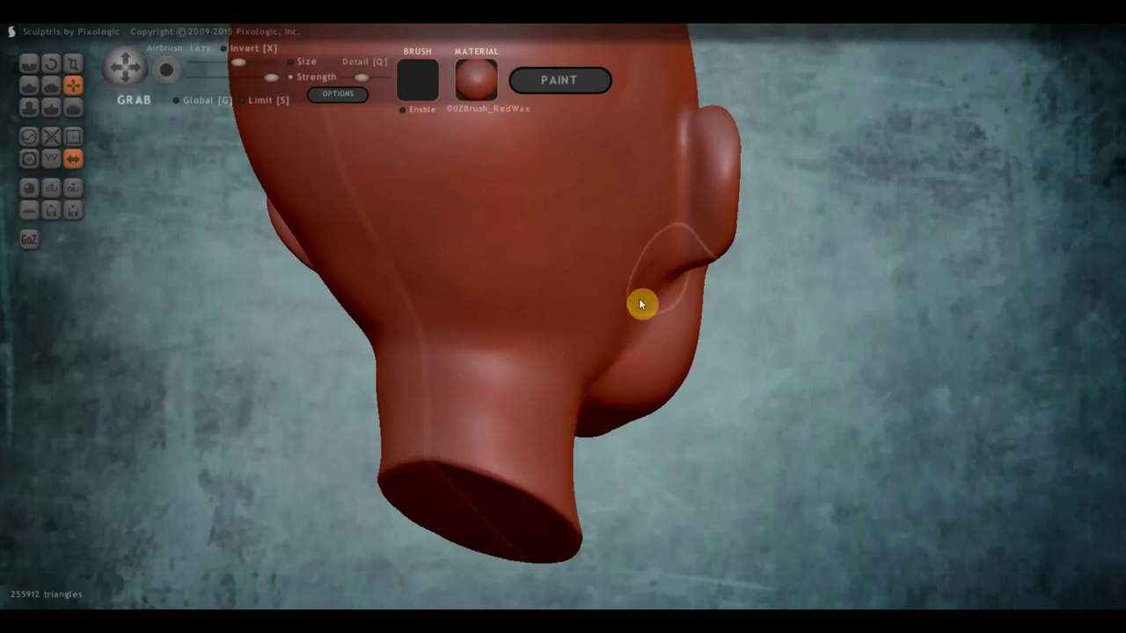
mouse_move(608, 195)
right_mouse_down()
mouse_move(607, 327)
mouse_move(630, 327)
right_mouse_up()
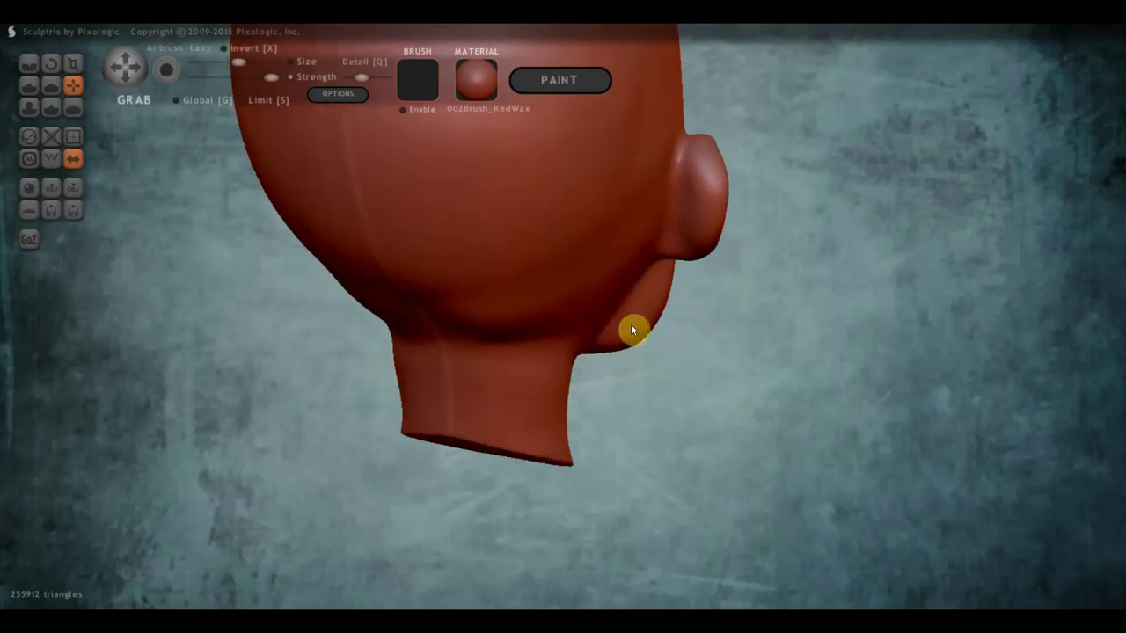
left_click(28, 70)
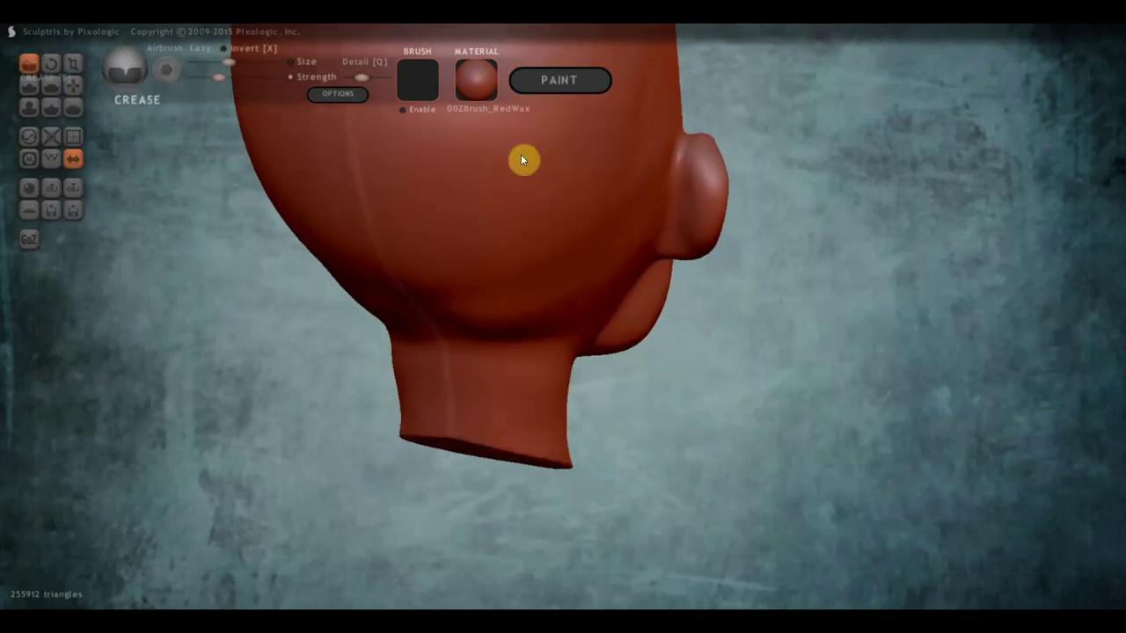
mouse_move(522, 158)
right_mouse_down()
mouse_move(648, 151)
mouse_move(766, 284)
mouse_move(696, 250)
mouse_move(648, 252)
right_mouse_up()
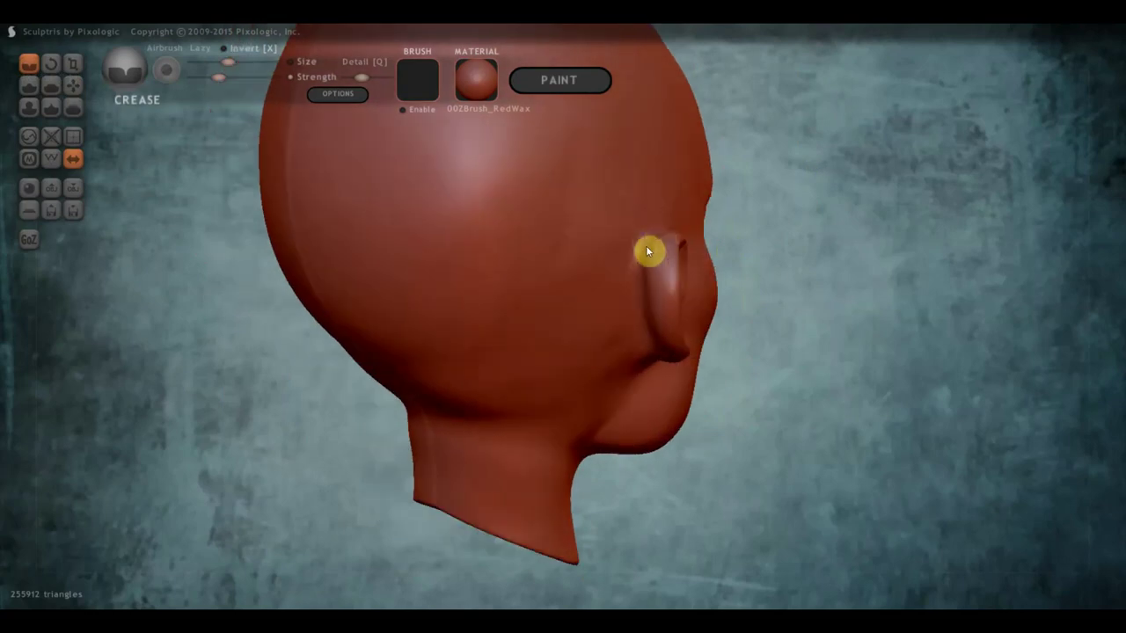
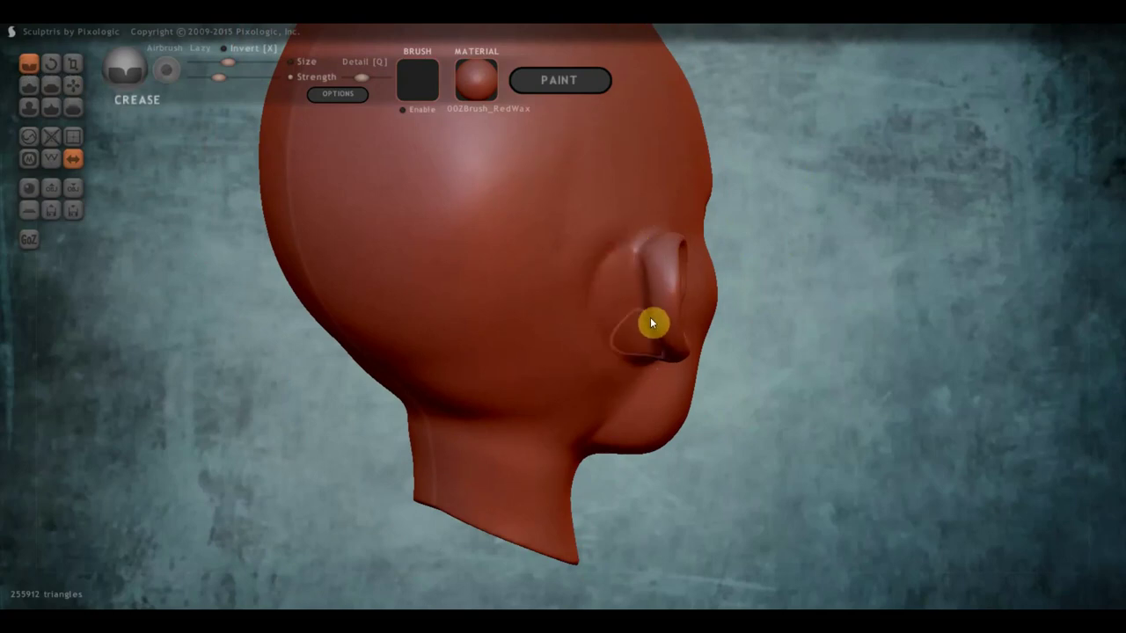
- Turn the head to the side and crease grooves into the upper ear and ear base
mouse_move(649, 315)
right_mouse_down()
mouse_move(521, 279)
mouse_move(605, 293)
right_mouse_up()
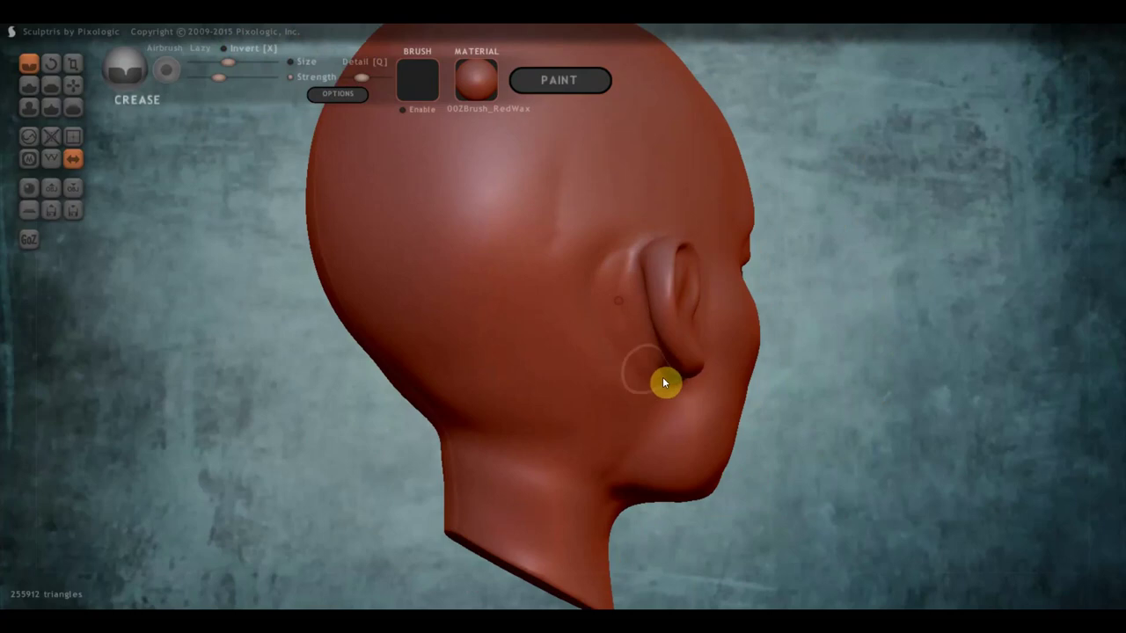
right_click_drag(677, 373, 759, 379)
left_click_drag(640, 305, 629, 255)
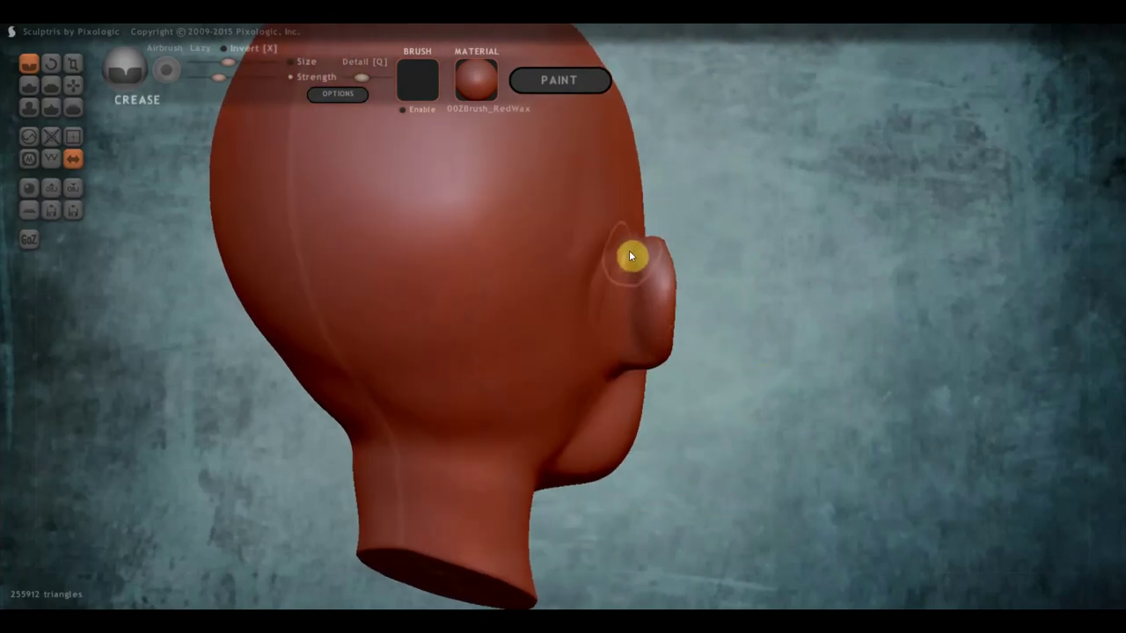
left_click_drag(625, 297, 633, 358)
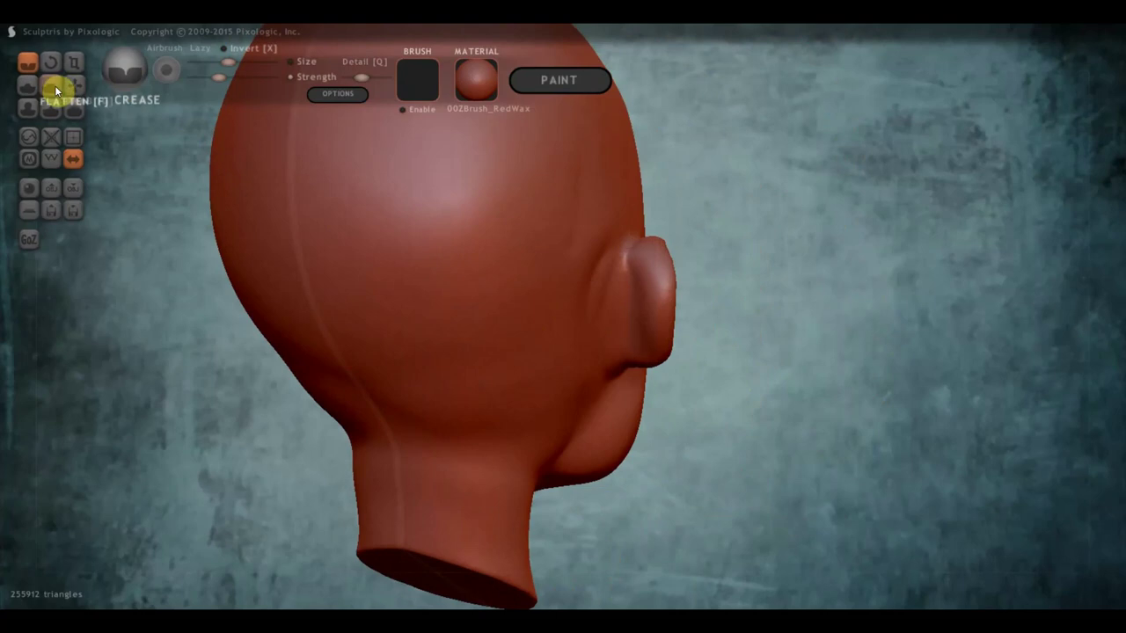
- With the Draw brush, reshape the inner ear surface and sculpt a fuller earlobe
left_click(31, 89)
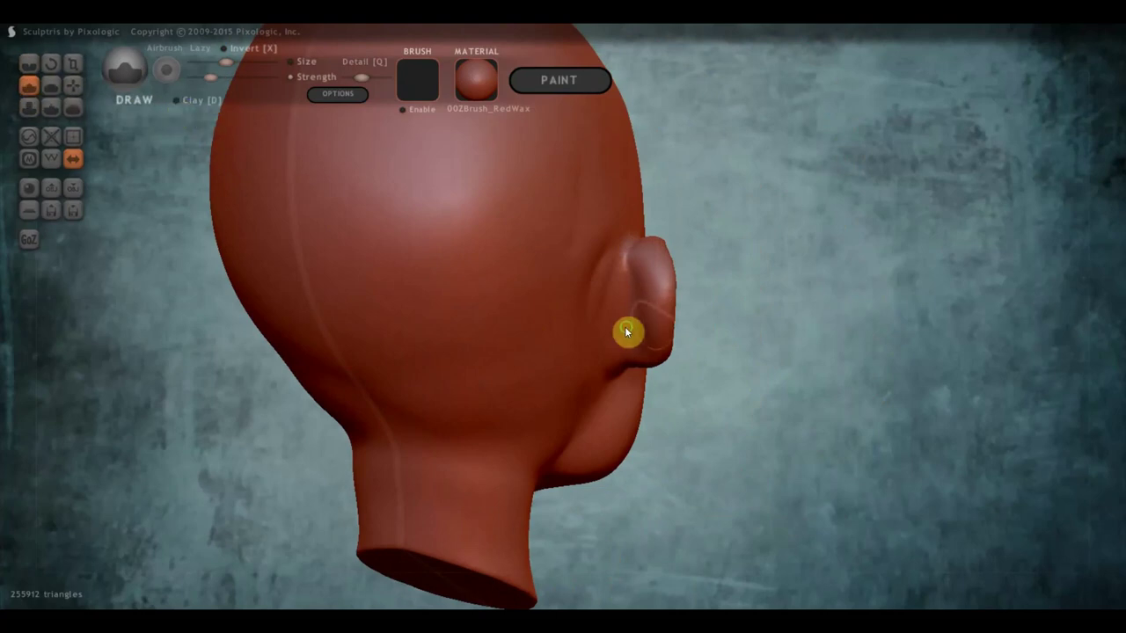
scroll(619, 272, "up", 3)
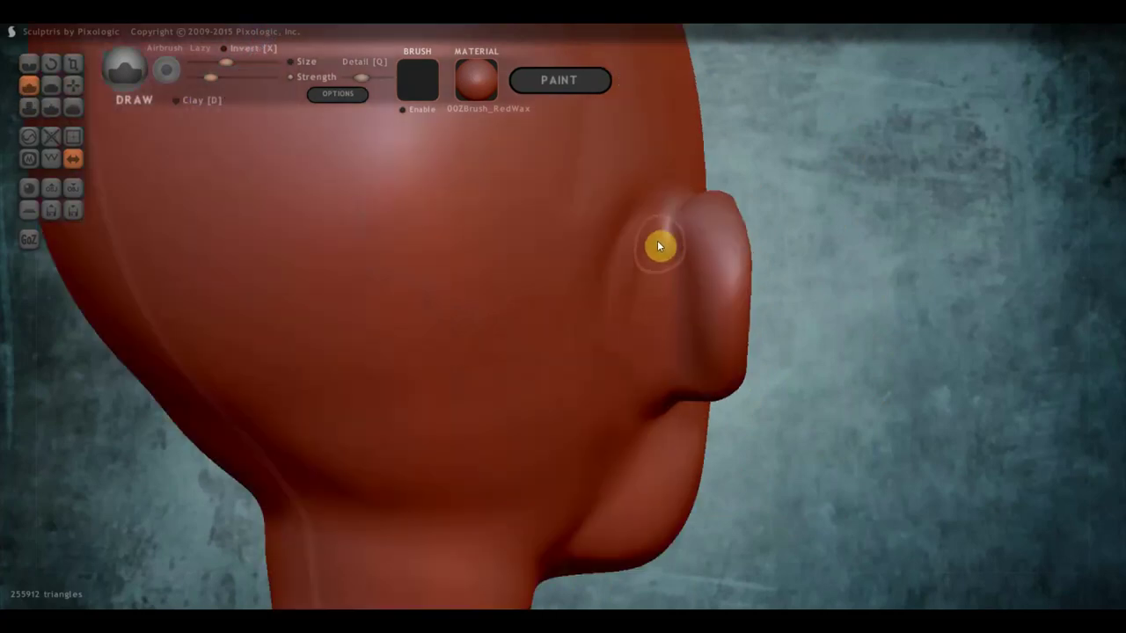
mouse_move(656, 387)
left_mouse_down()
mouse_move(659, 238)
mouse_move(673, 349)
mouse_move(669, 277)
mouse_move(659, 329)
mouse_move(661, 281)
mouse_move(676, 399)
left_mouse_up()
right_click_drag(629, 368, 593, 359)
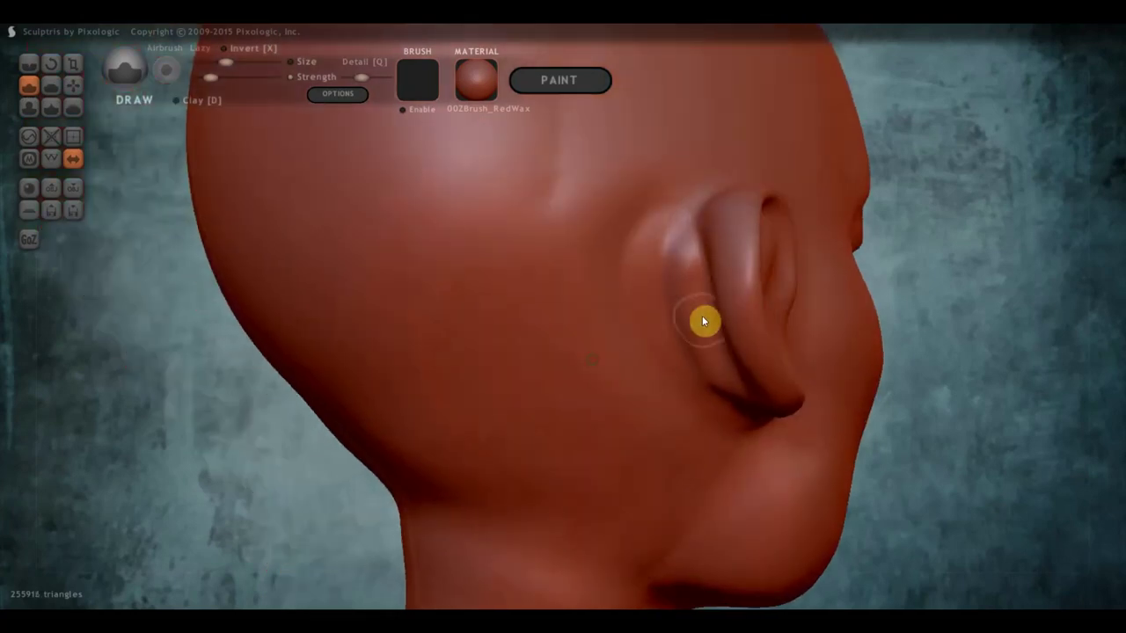
scroll(720, 356, "down", 2)
right_click_drag(712, 371, 652, 241)
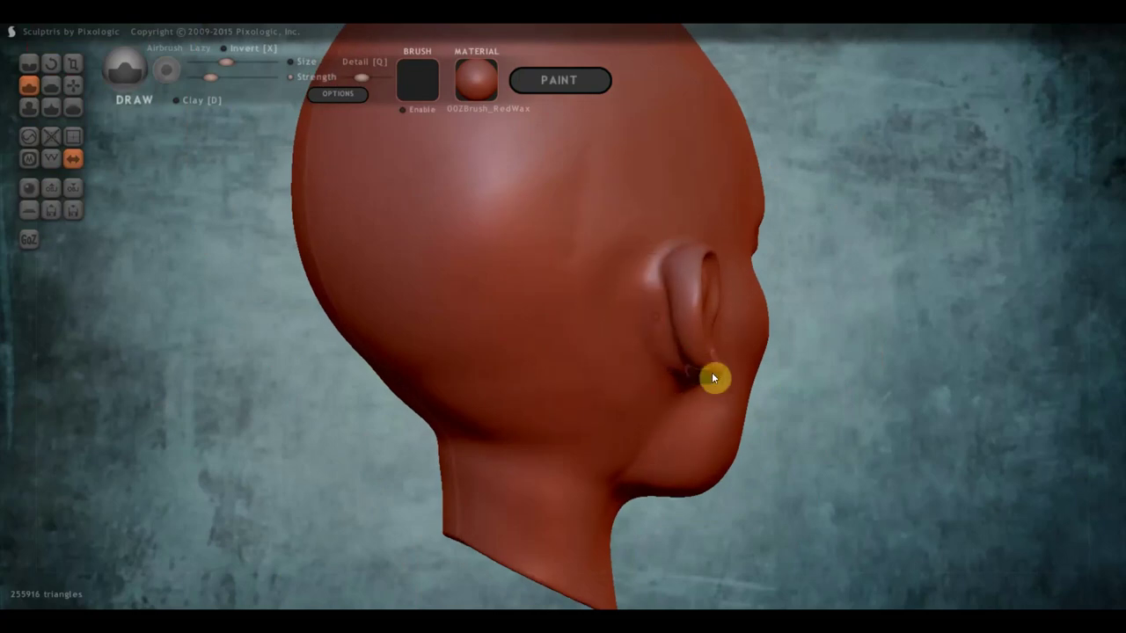
mouse_move(711, 372)
right_mouse_down()
mouse_move(855, 401)
mouse_move(837, 372)
mouse_move(735, 351)
mouse_move(476, 327)
right_mouse_up()
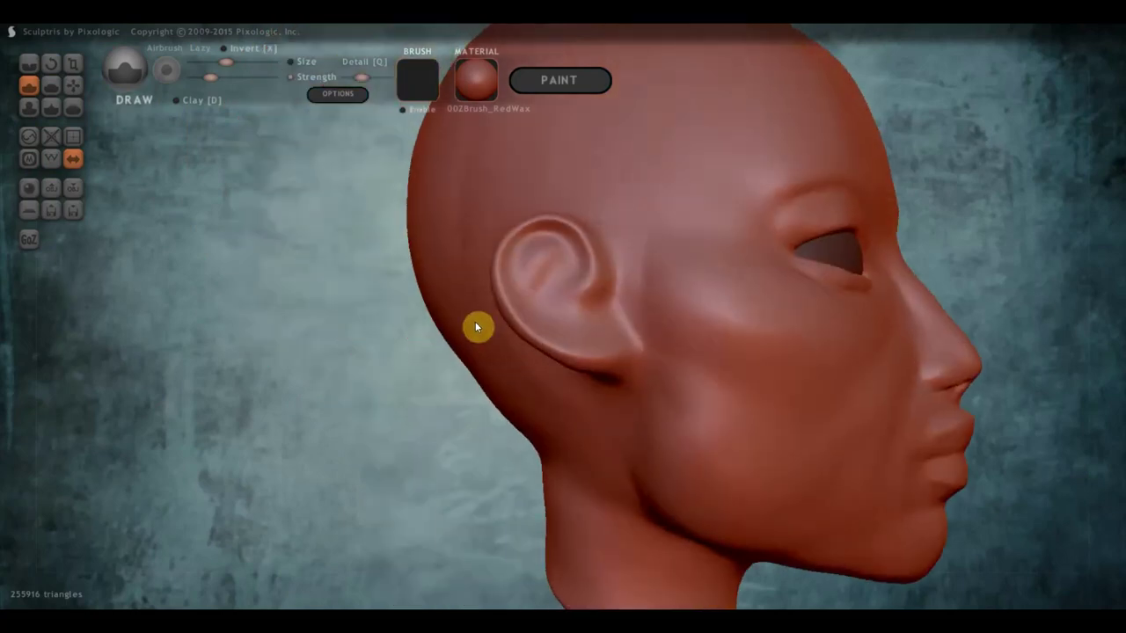
scroll(544, 356, "up", 2)
mouse_move(632, 385)
left_mouse_down()
mouse_move(648, 393)
mouse_move(628, 402)
mouse_move(635, 417)
mouse_move(639, 408)
left_mouse_up()
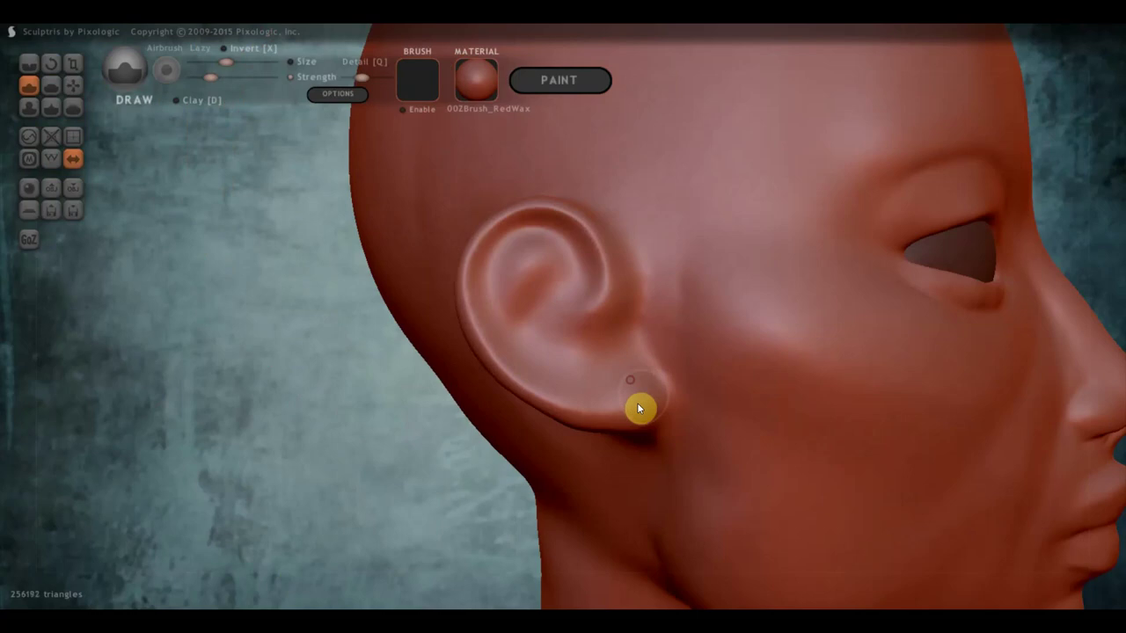
- Pick the Crease brush and orbit the head toward the front, briefly trying Grab
left_click(29, 64)
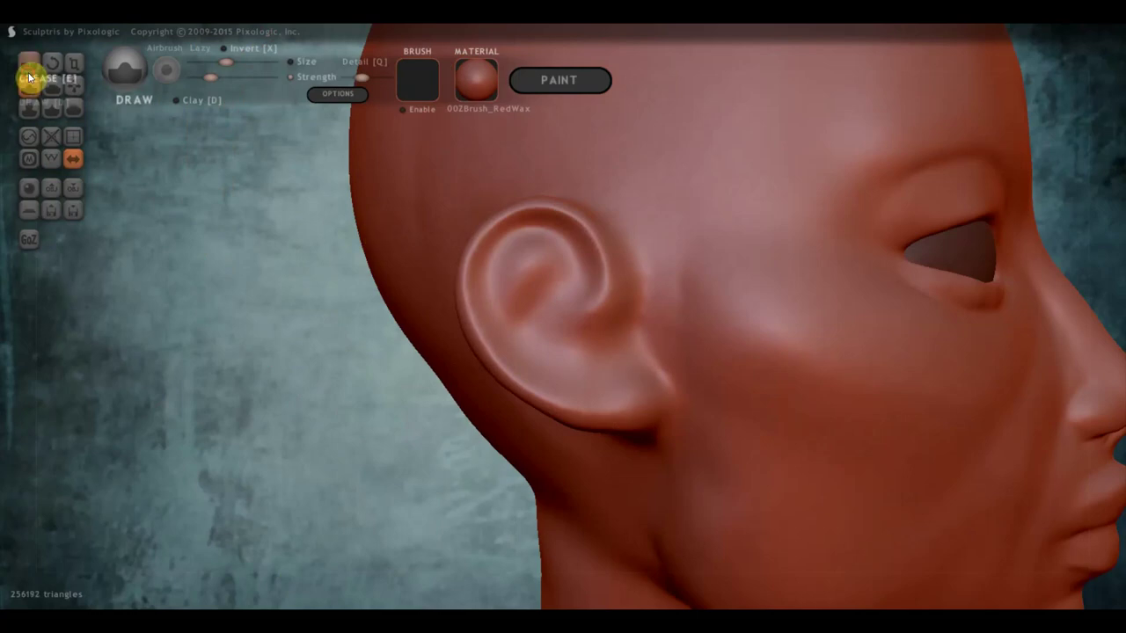
scroll(412, 257, "down", 5)
right_click_drag(558, 339, 574, 373)
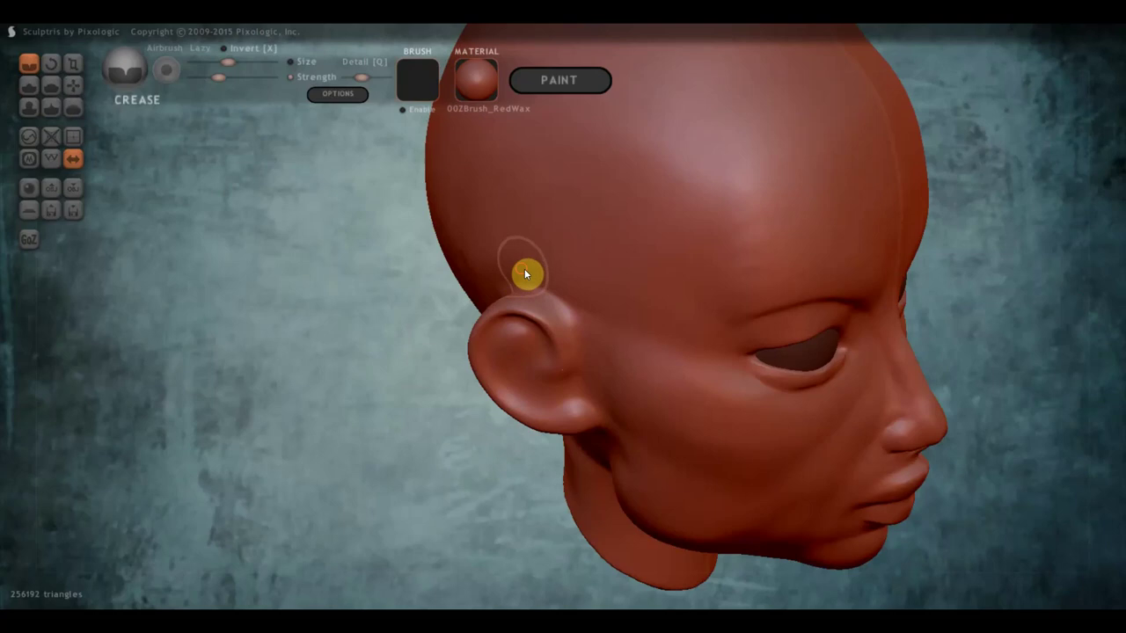
right_click_drag(610, 316, 641, 380)
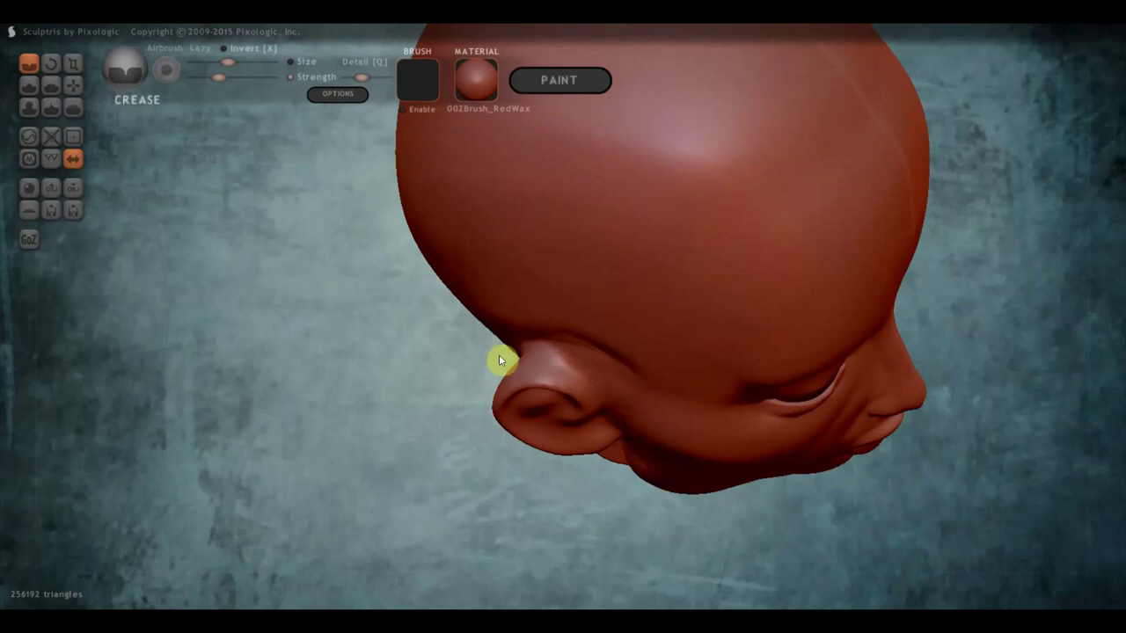
mouse_move(554, 370)
right_mouse_down()
mouse_move(440, 305)
mouse_move(409, 271)
mouse_move(489, 284)
right_mouse_up()
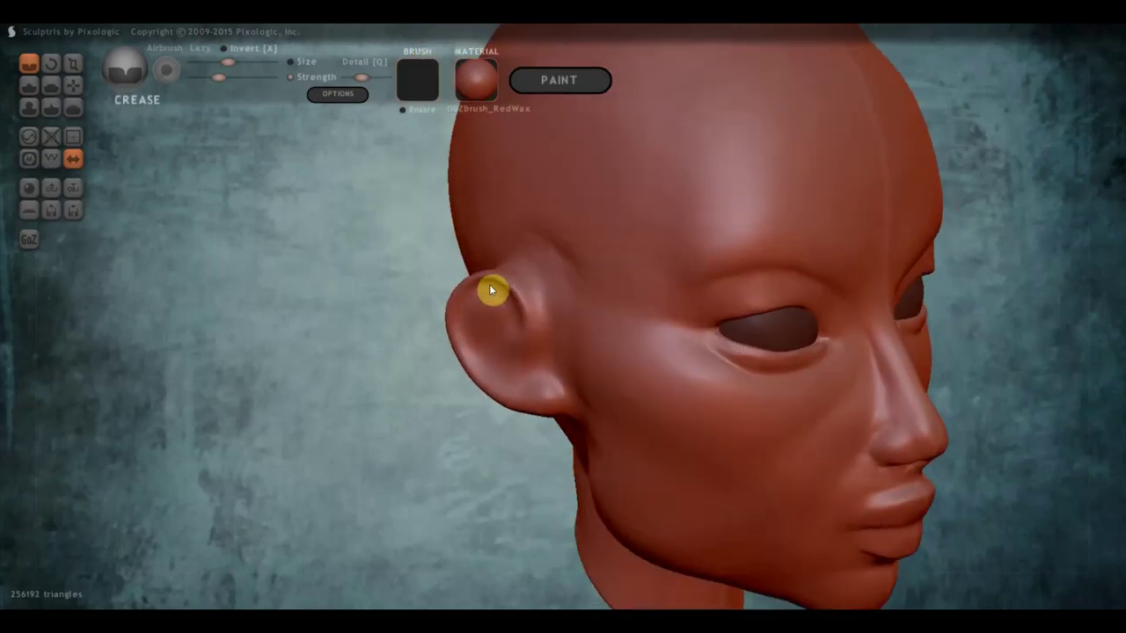
left_click(74, 88)
scroll(551, 230, "up", 3)
scroll(523, 198, "up", 3)
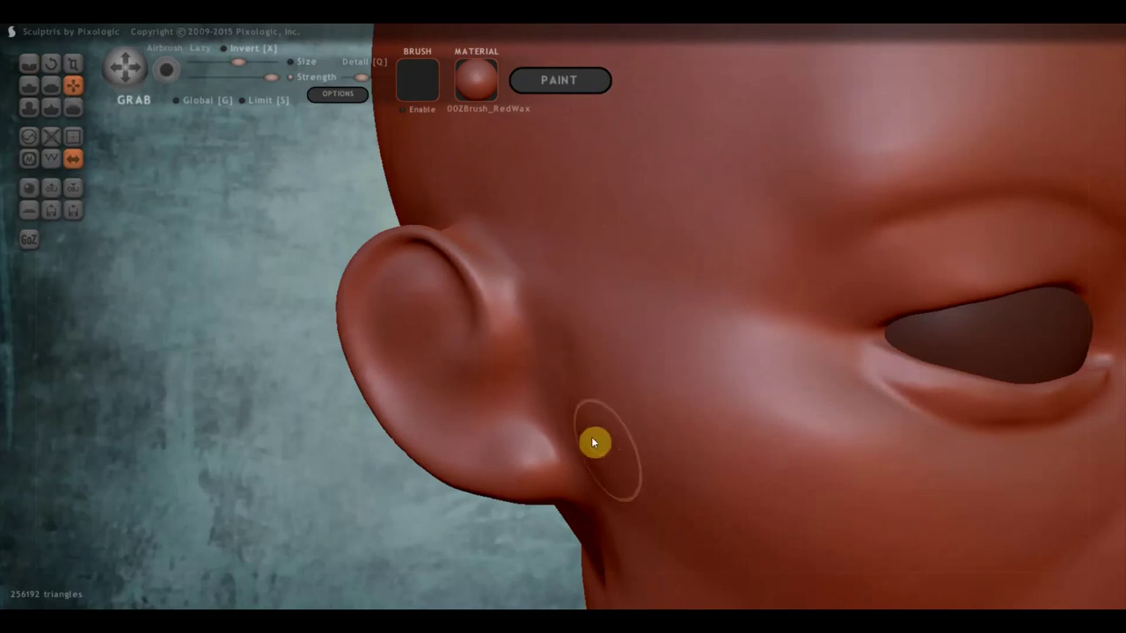
scroll(616, 431, "down", 5)
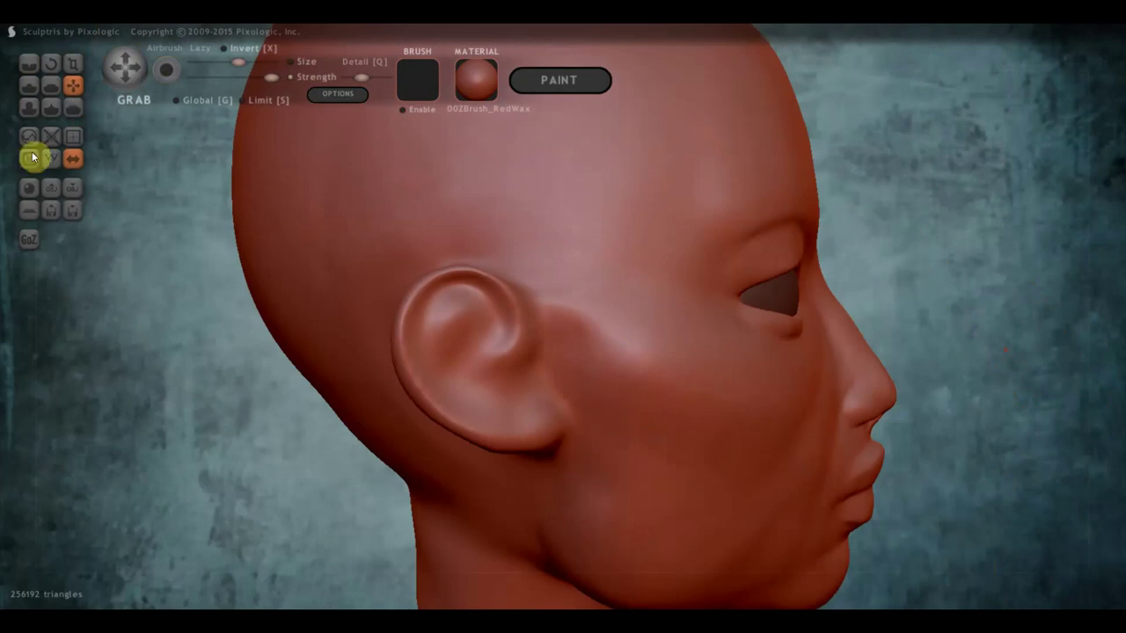
- Deepen the groove in front of the ear with two Crease strokes
left_click(29, 64)
scroll(567, 313, "up", 2)
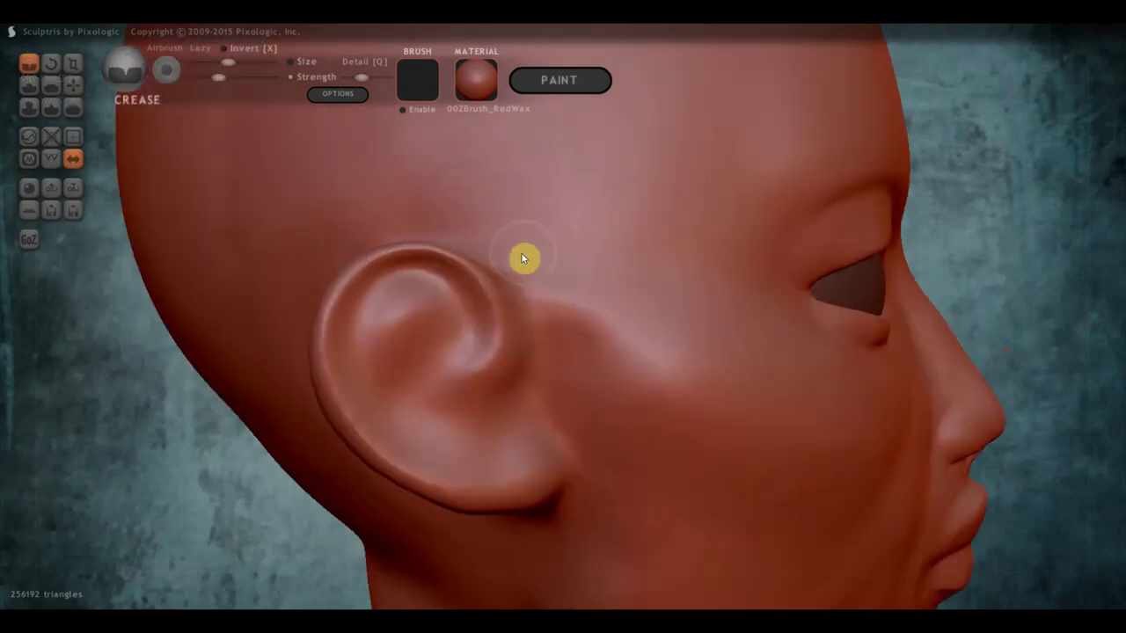
left_click_drag(523, 257, 543, 319)
mouse_move(507, 269)
left_mouse_down()
mouse_move(554, 361)
mouse_move(534, 331)
left_mouse_up()
- Cut a thin crease across the temple toward the eye and along the inner ear folds
mouse_move(498, 286)
left_mouse_down()
mouse_move(630, 266)
mouse_move(485, 274)
left_mouse_up()
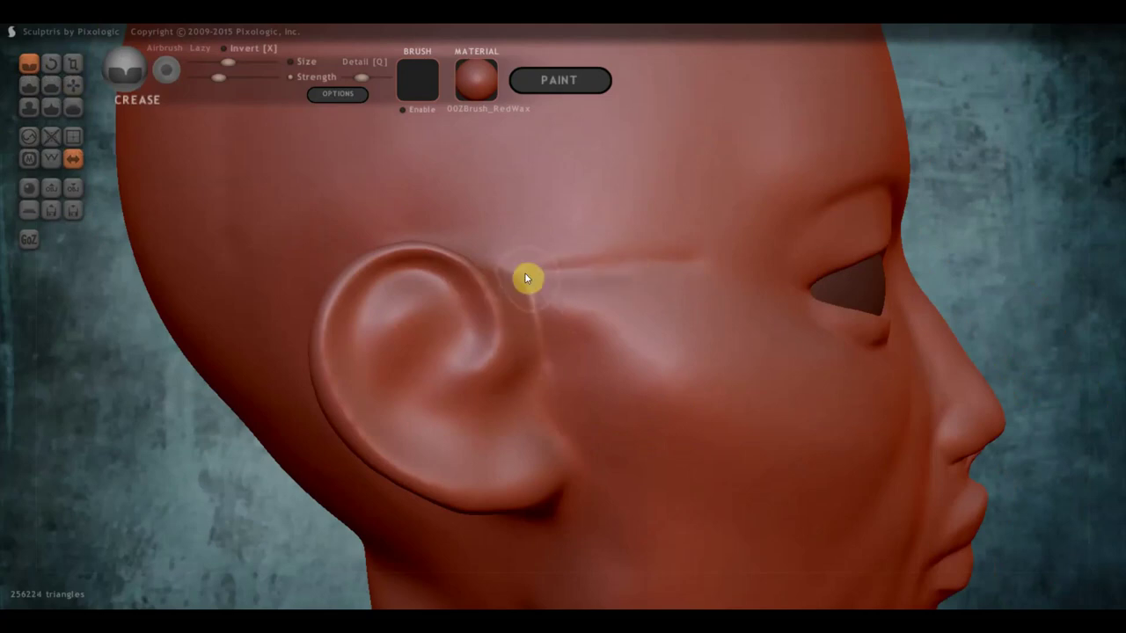
left_click_drag(727, 251, 559, 254)
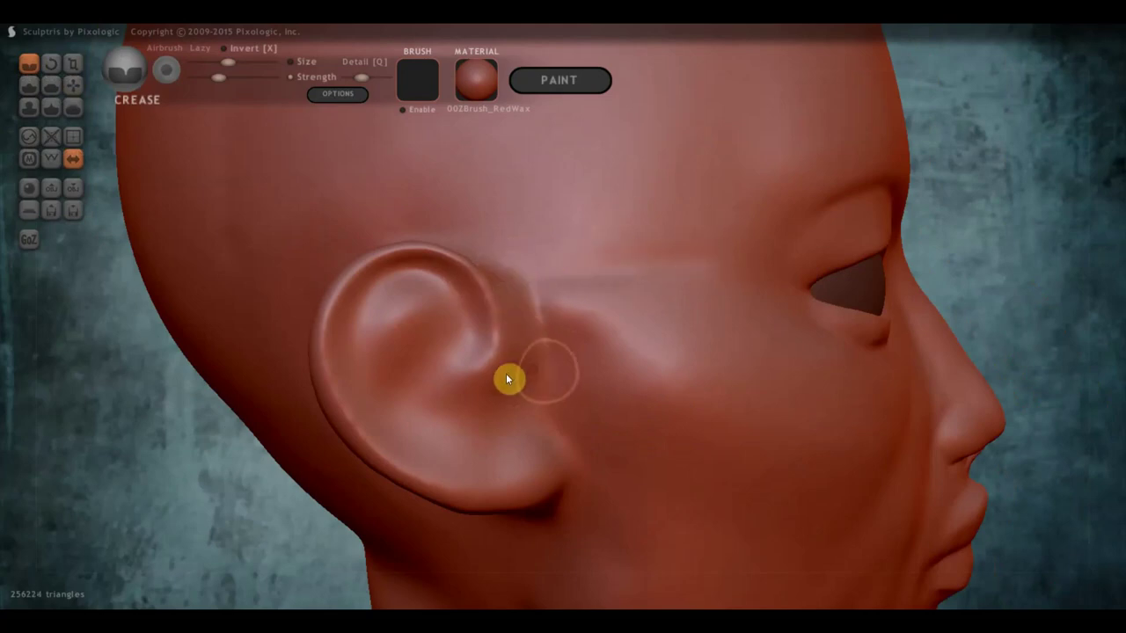
mouse_move(433, 375)
left_mouse_down()
mouse_move(361, 384)
mouse_move(488, 472)
mouse_move(558, 459)
mouse_move(487, 458)
mouse_move(560, 461)
mouse_move(491, 469)
mouse_move(428, 455)
mouse_move(520, 410)
mouse_move(437, 403)
mouse_move(544, 406)
mouse_move(501, 417)
mouse_move(516, 435)
left_mouse_up()
scroll(517, 436, "up", 2)
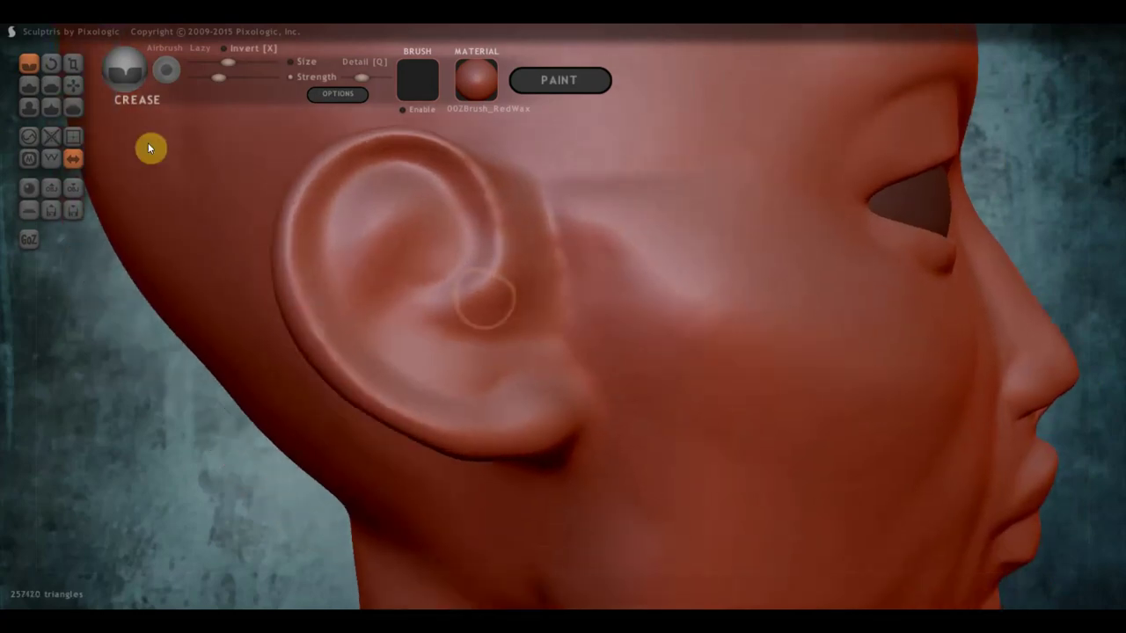
- Use the Draw brush to dent the ear, bulge the earlobe and reshape the lower ear
left_click(29, 86)
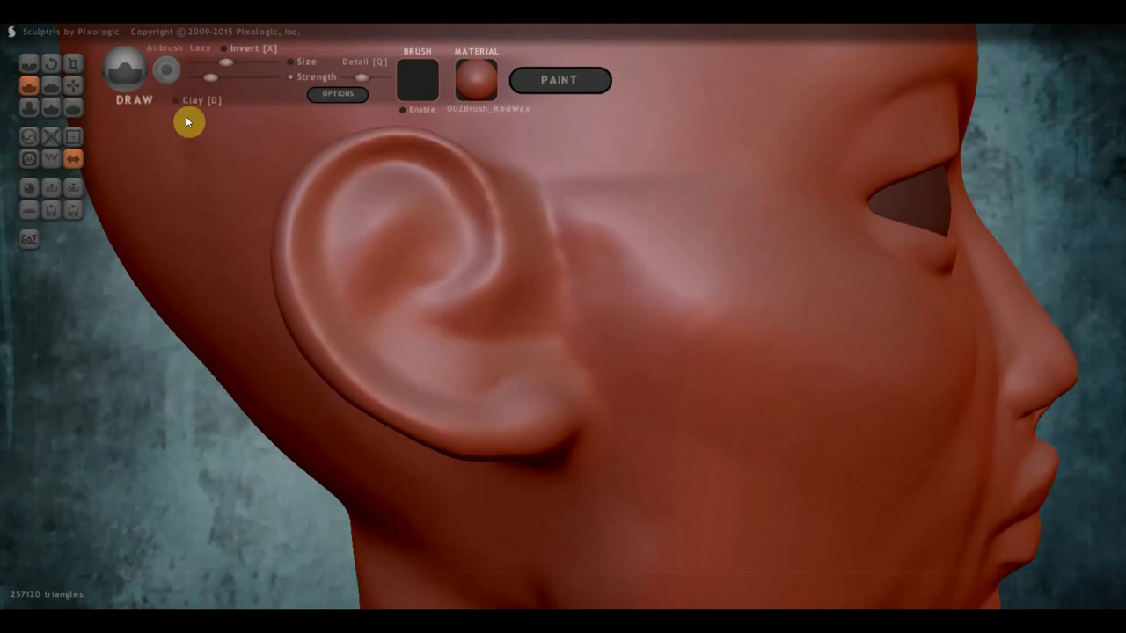
scroll(492, 360, "down", 2)
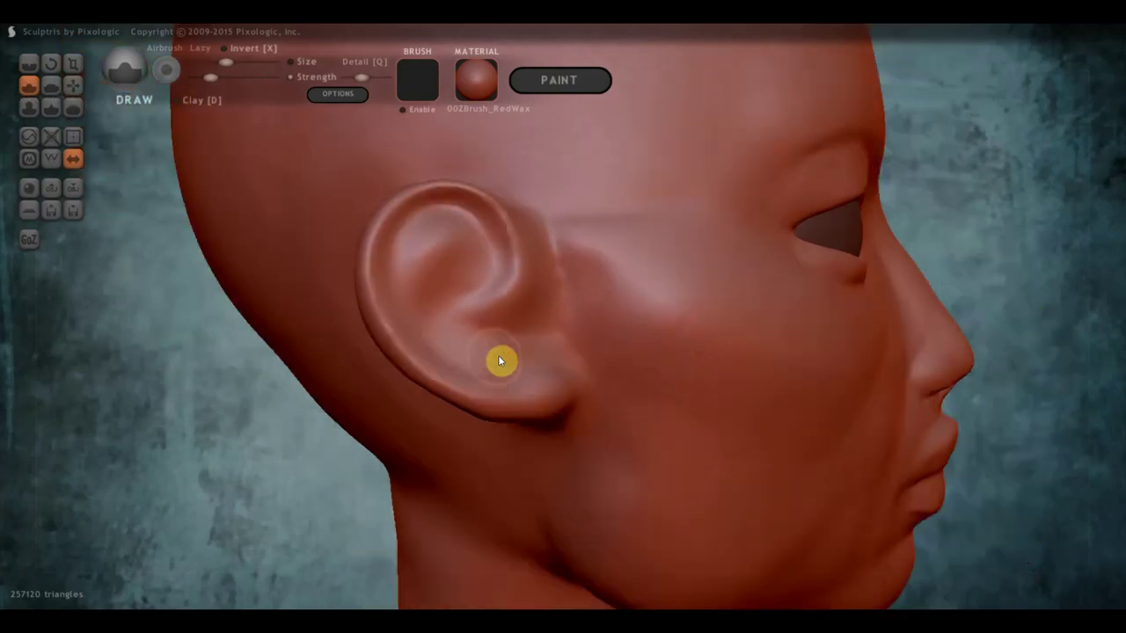
scroll(493, 354, "up", 2)
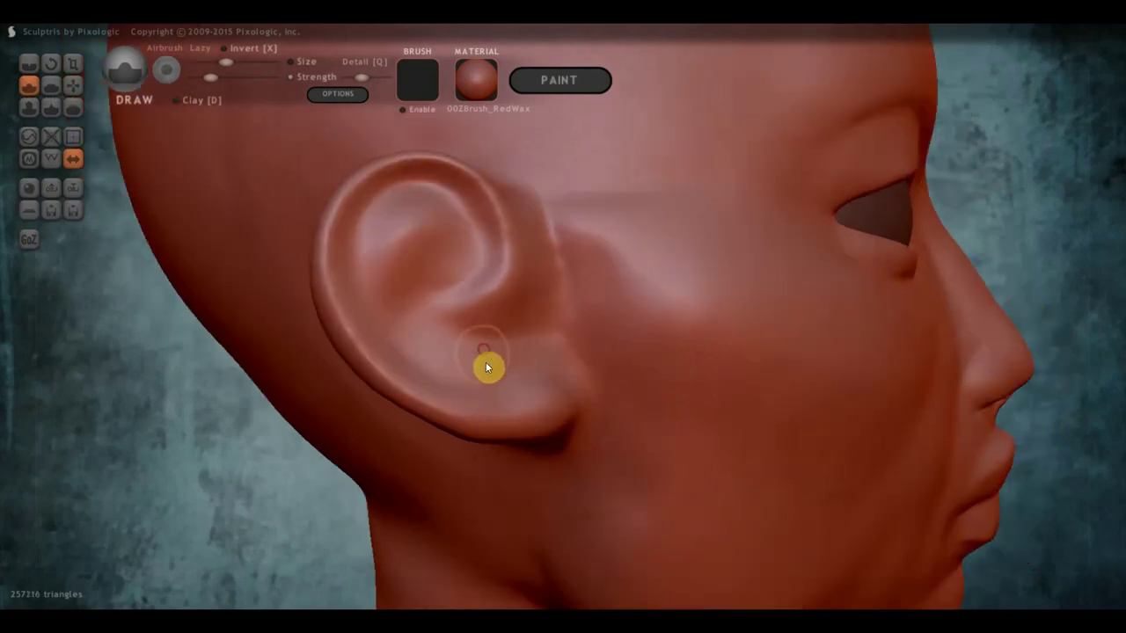
mouse_move(489, 351)
left_mouse_down()
mouse_move(456, 349)
mouse_move(487, 374)
mouse_move(465, 379)
mouse_move(473, 370)
left_mouse_up()
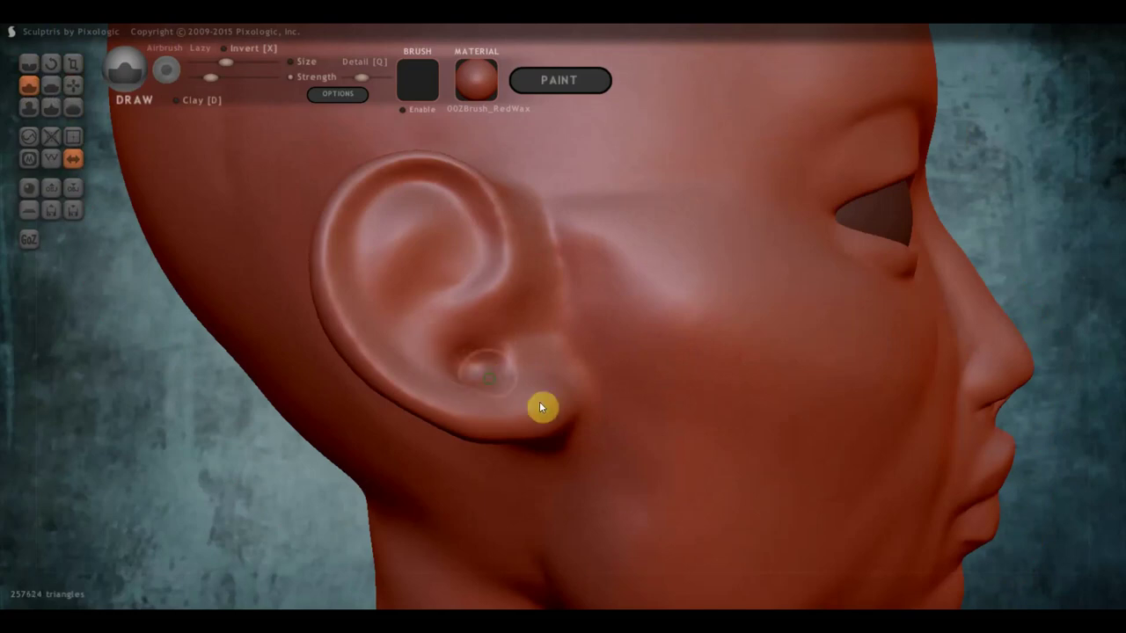
right_click_drag(541, 406, 538, 402)
left_click_drag(518, 390, 528, 390)
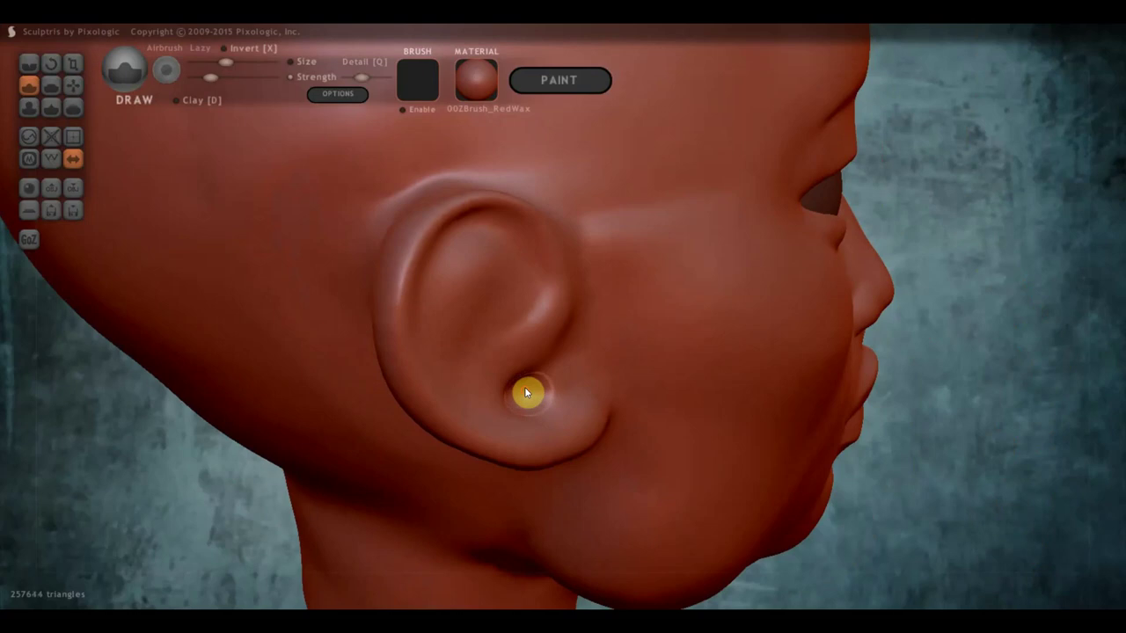
mouse_move(528, 390)
right_mouse_down()
mouse_move(422, 354)
mouse_move(438, 358)
right_mouse_up()
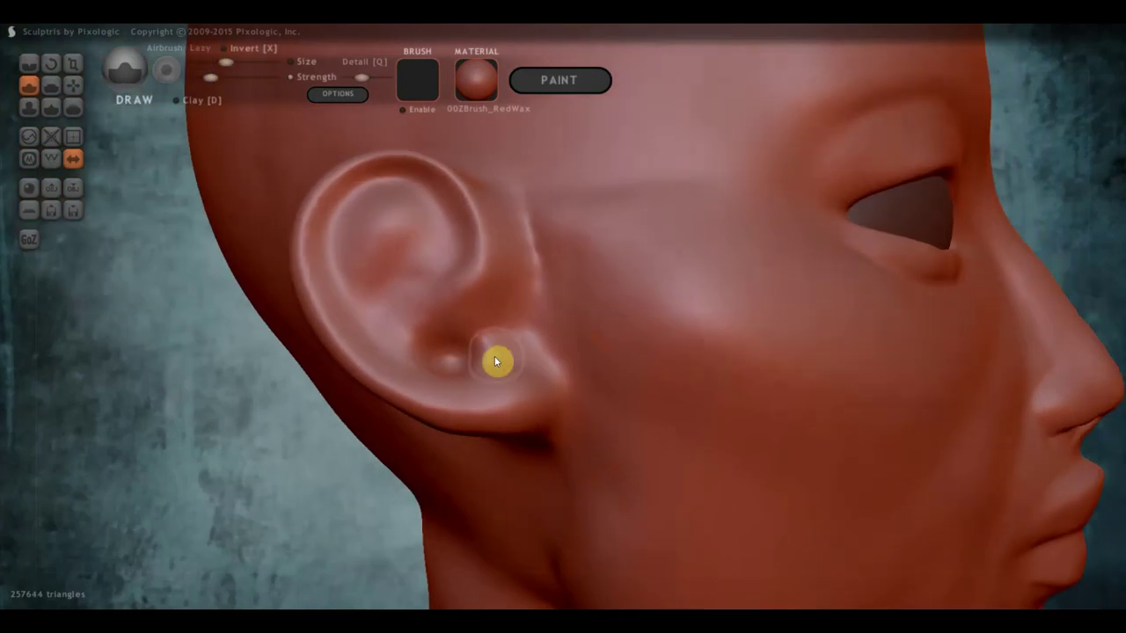
mouse_move(494, 356)
left_mouse_down()
mouse_move(531, 400)
mouse_move(415, 344)
mouse_move(460, 357)
mouse_move(474, 314)
mouse_move(495, 299)
mouse_move(493, 337)
mouse_move(530, 294)
mouse_move(529, 315)
left_mouse_up()
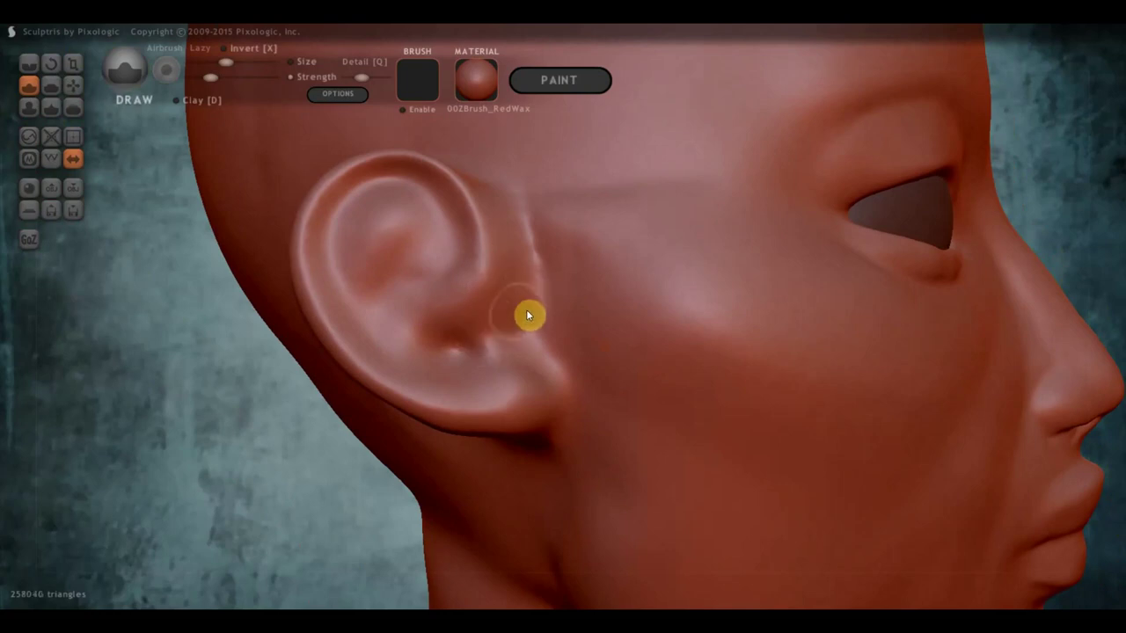
mouse_move(522, 381)
left_mouse_down()
mouse_move(467, 395)
mouse_move(495, 384)
mouse_move(538, 413)
left_mouse_up()
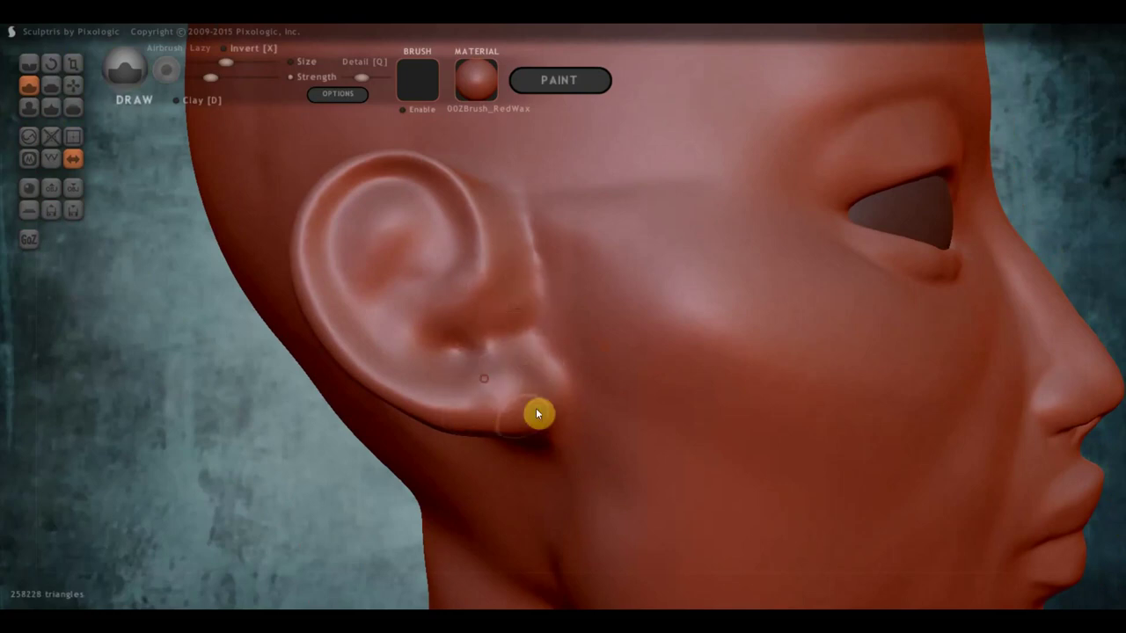
scroll(532, 405, "down", 3)
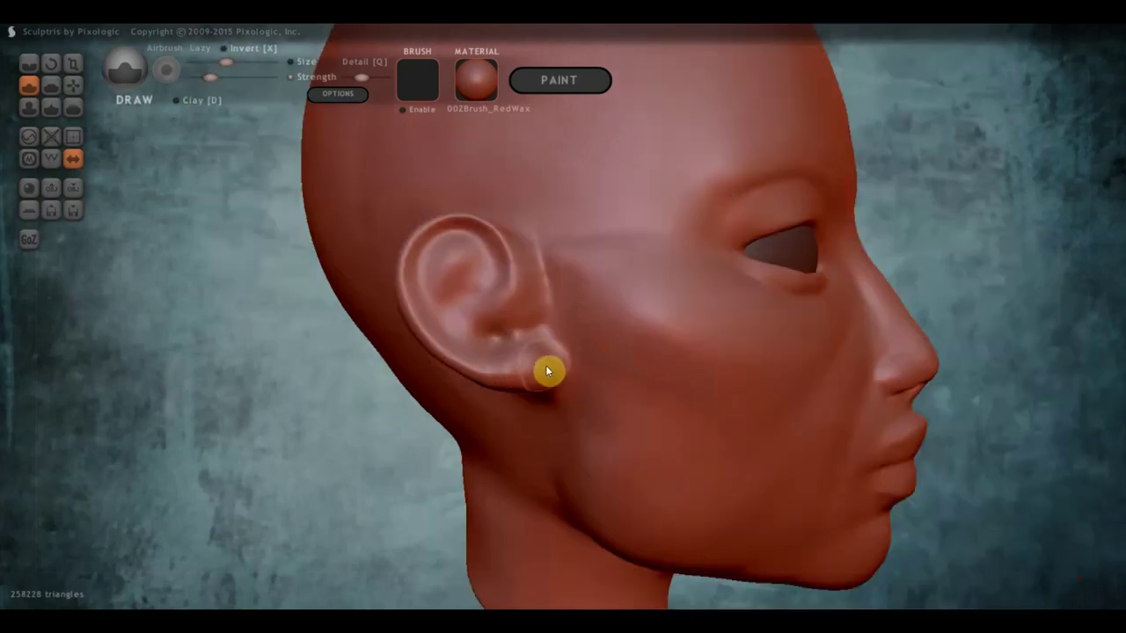
mouse_move(548, 370)
right_mouse_down()
mouse_move(402, 384)
mouse_move(355, 368)
right_mouse_up()
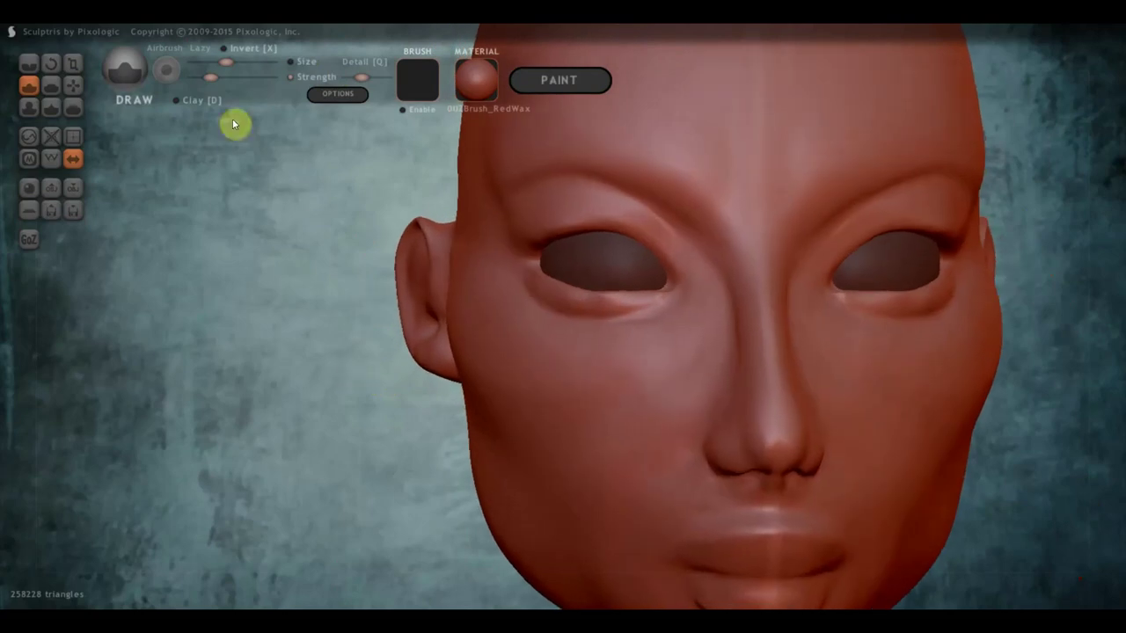
- Pull the ear's outer rim outward with the Grab brush
left_click(74, 84)
scroll(370, 233, "up", 3)
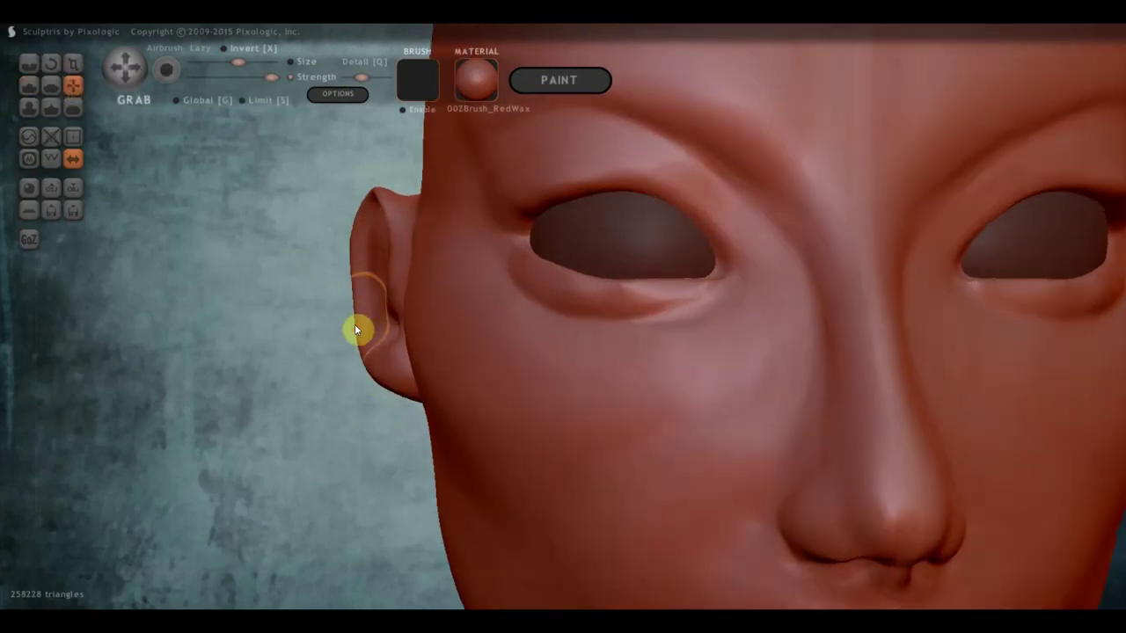
left_click_drag(355, 324, 358, 324)
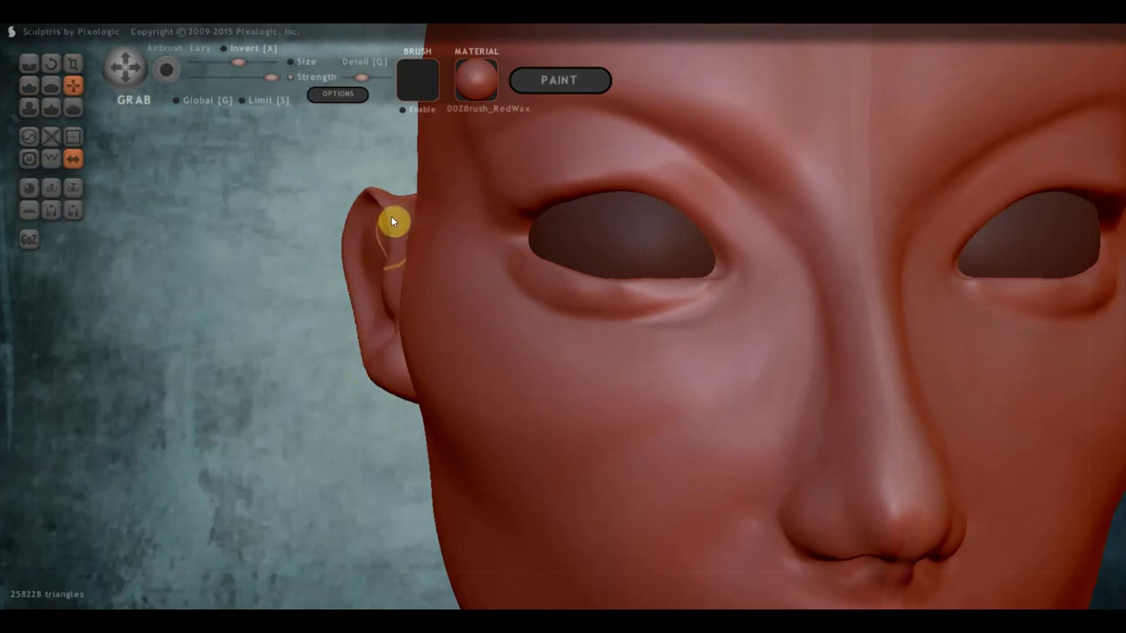
mouse_move(396, 220)
right_mouse_down()
mouse_move(624, 226)
mouse_move(45, 259)
mouse_move(20, 334)
mouse_move(6, 304)
right_mouse_up()
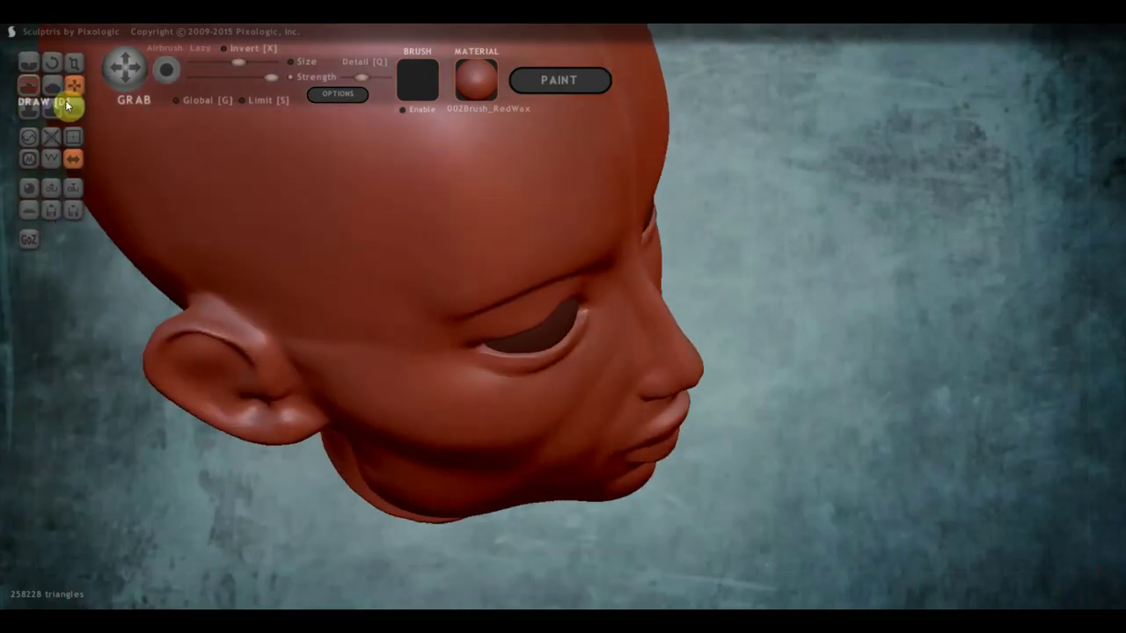
- With the Draw brush, add a ridge along the ear rim and small detail strokes on the upper ear
left_click(28, 85)
scroll(212, 343, "up", 3)
right_click_drag(234, 346, 790, 202, "alt")
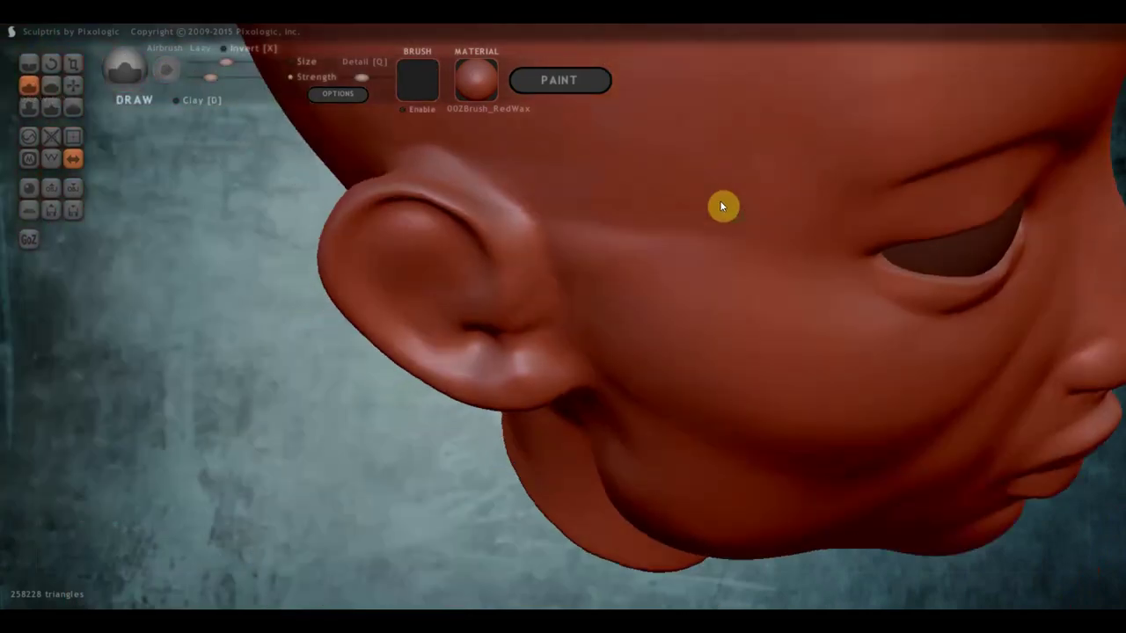
scroll(435, 213, "up", 1)
scroll(462, 191, "up", 2)
scroll(448, 183, "up", 1)
right_click_drag(449, 183, 387, 270)
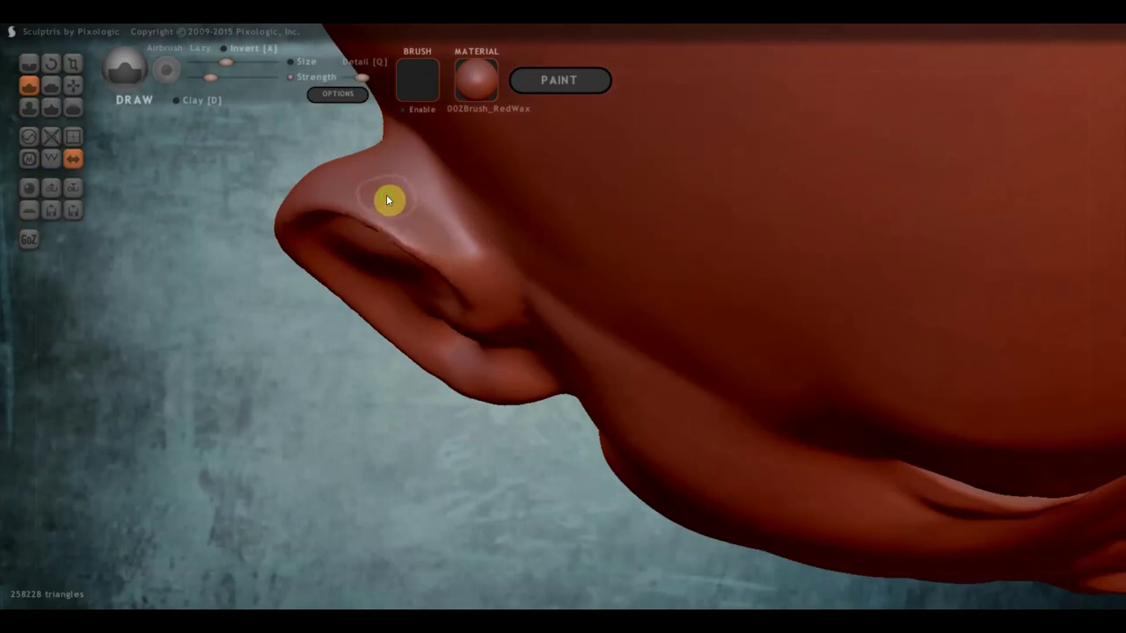
mouse_move(357, 199)
left_mouse_down()
mouse_move(395, 219)
mouse_move(425, 259)
mouse_move(415, 232)
mouse_move(437, 240)
mouse_move(333, 190)
mouse_move(381, 232)
left_mouse_up()
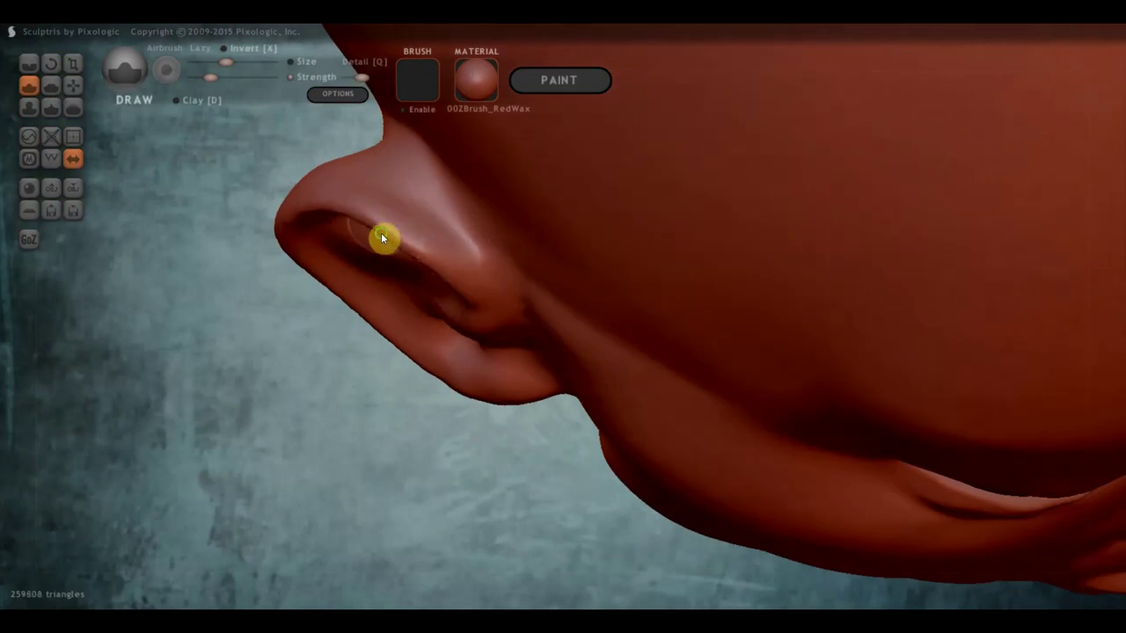
mouse_move(381, 233)
right_mouse_down()
mouse_move(471, 128)
mouse_move(478, 171)
right_mouse_up()
mouse_move(478, 170)
left_mouse_down()
mouse_move(417, 125)
mouse_move(467, 156)
mouse_move(501, 269)
mouse_move(490, 197)
mouse_move(352, 146)
mouse_move(453, 159)
mouse_move(452, 188)
mouse_move(473, 181)
mouse_move(448, 154)
mouse_move(352, 156)
mouse_move(329, 179)
mouse_move(324, 290)
mouse_move(351, 342)
mouse_move(359, 321)
mouse_move(445, 375)
mouse_move(554, 390)
left_mouse_up()
scroll(546, 382, "down", 5)
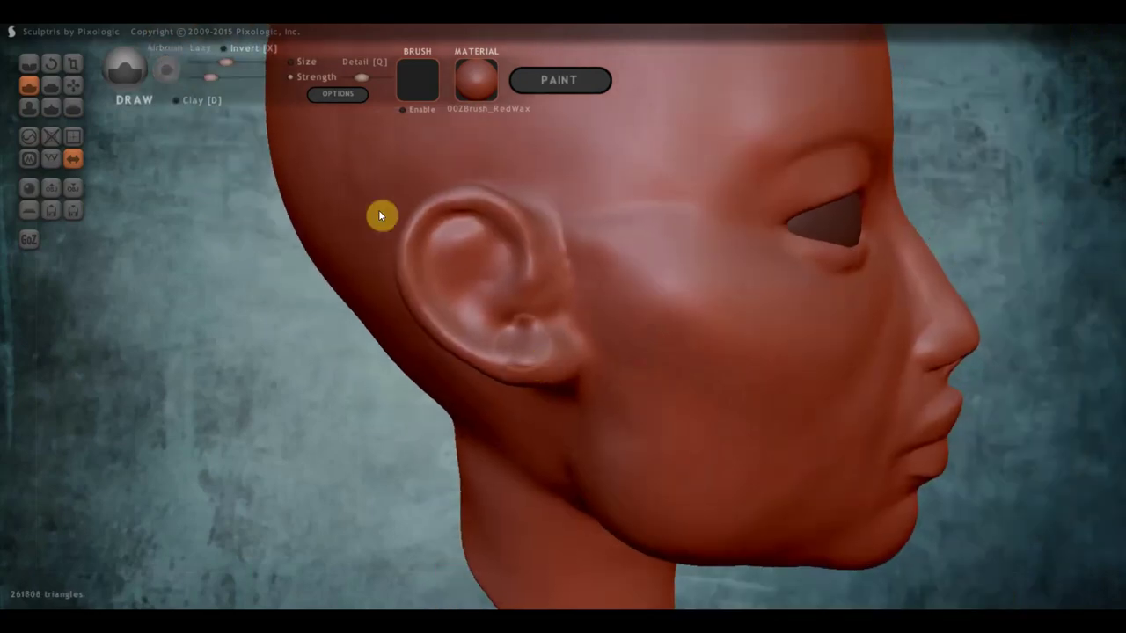
- Crease a deeper groove into the ear's concha, then orbit round to inspect the eye
left_click(48, 67)
scroll(437, 234, "up", 2)
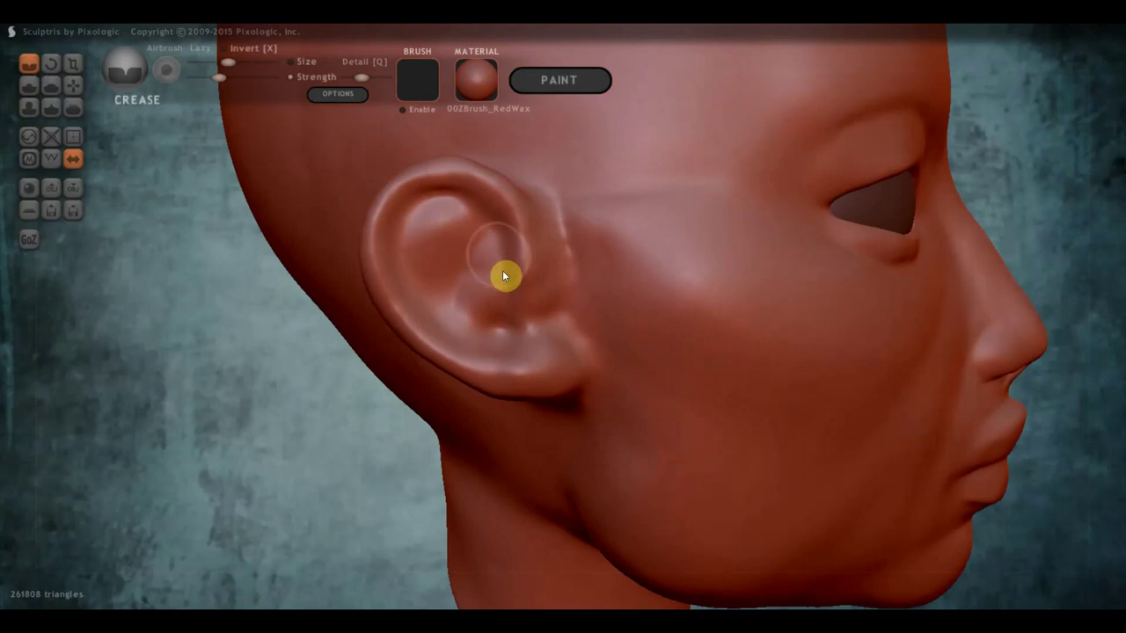
left_click_drag(504, 273, 522, 324)
scroll(604, 251, "down", 3)
scroll(616, 245, "down", 2)
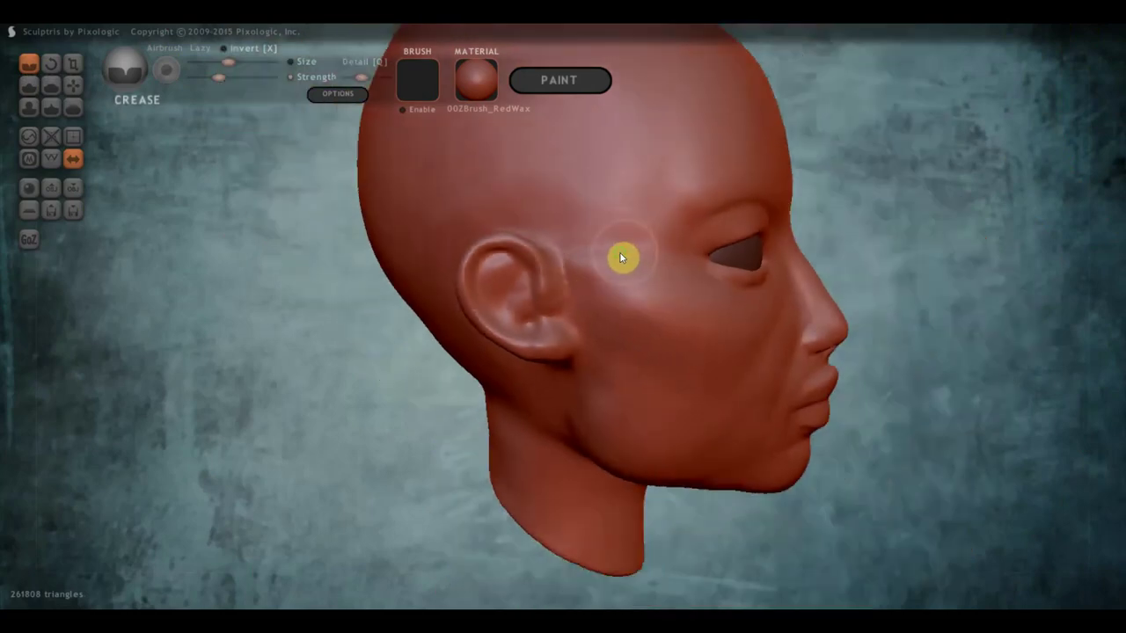
right_click_drag(619, 251, 561, 272)
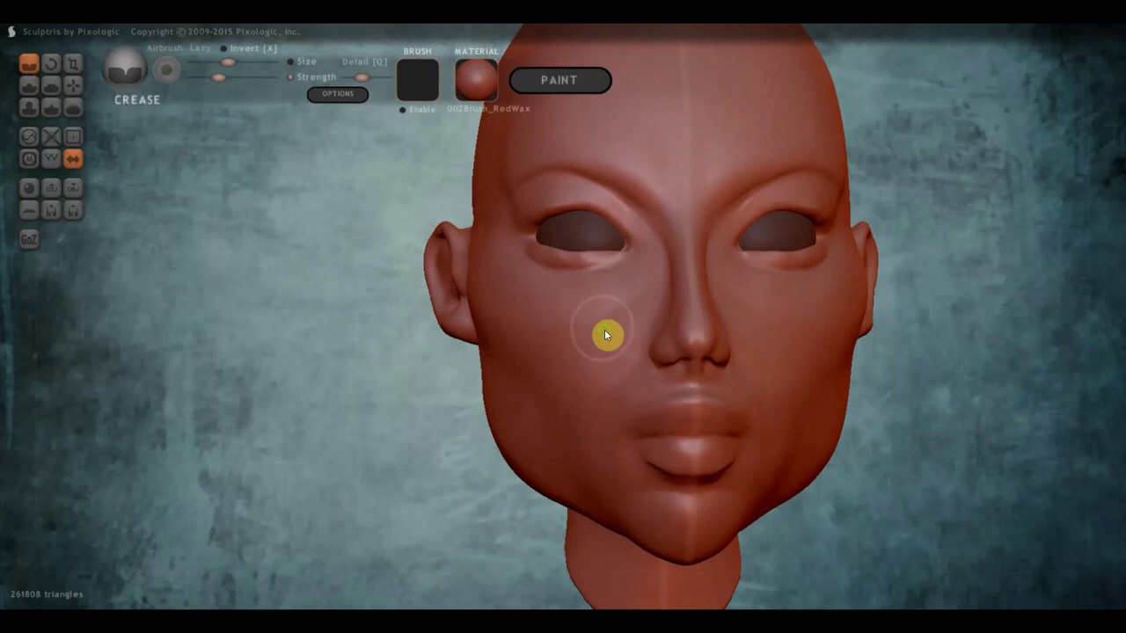
mouse_move(605, 329)
right_mouse_down()
mouse_move(470, 249)
mouse_move(481, 297)
mouse_move(477, 279)
right_mouse_up()
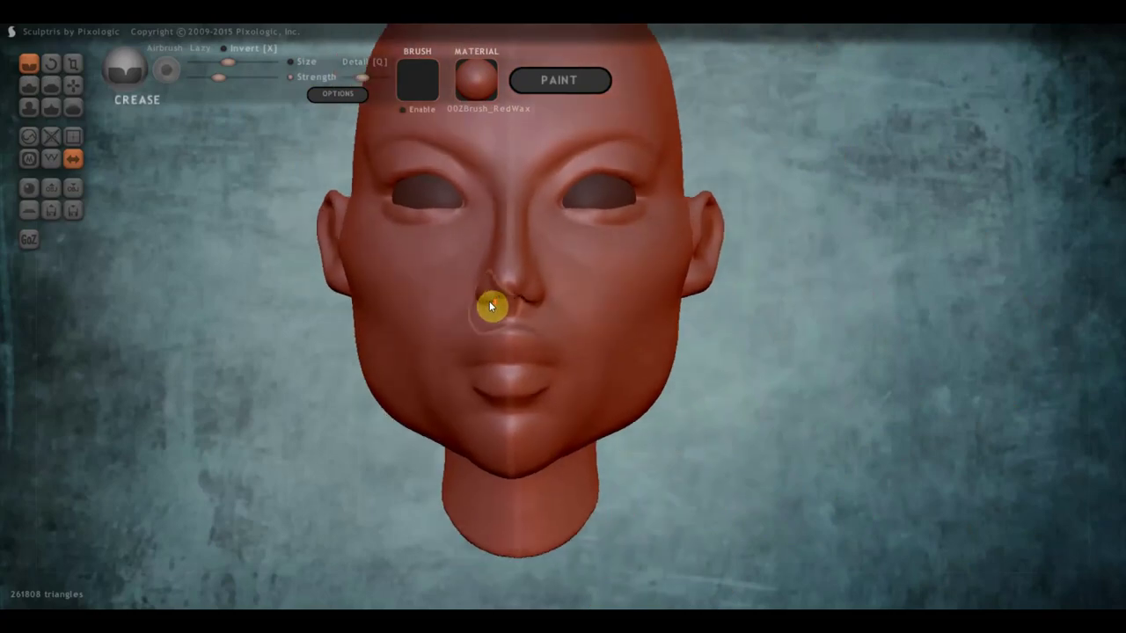
scroll(626, 165, "up", 3)
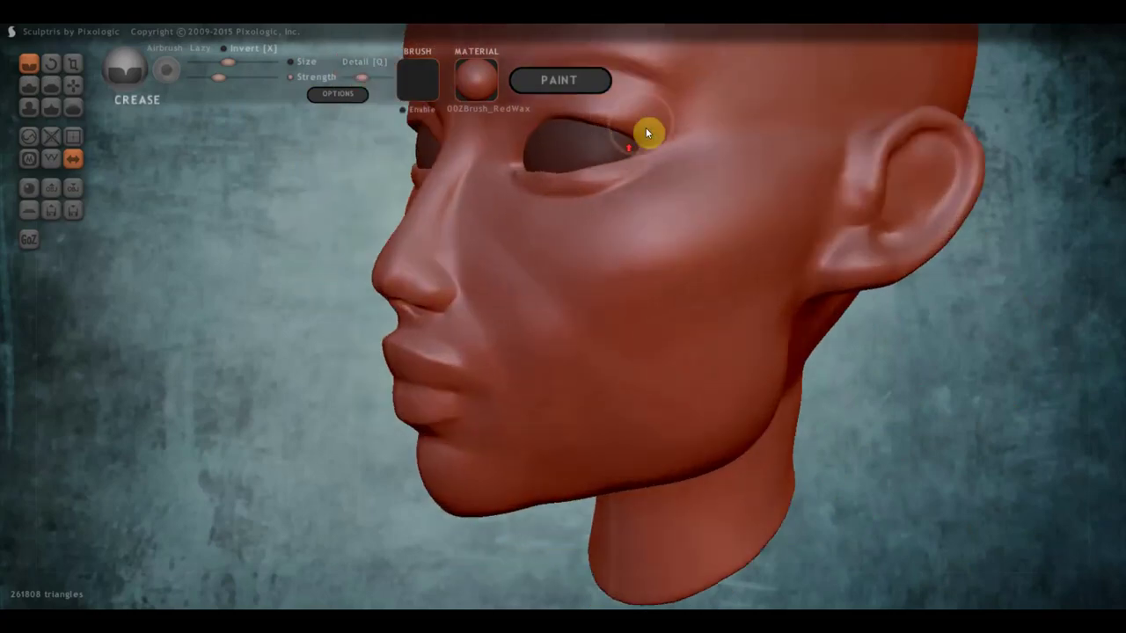
right_click_drag(645, 128, 647, 340)
scroll(584, 320, "up", 2)
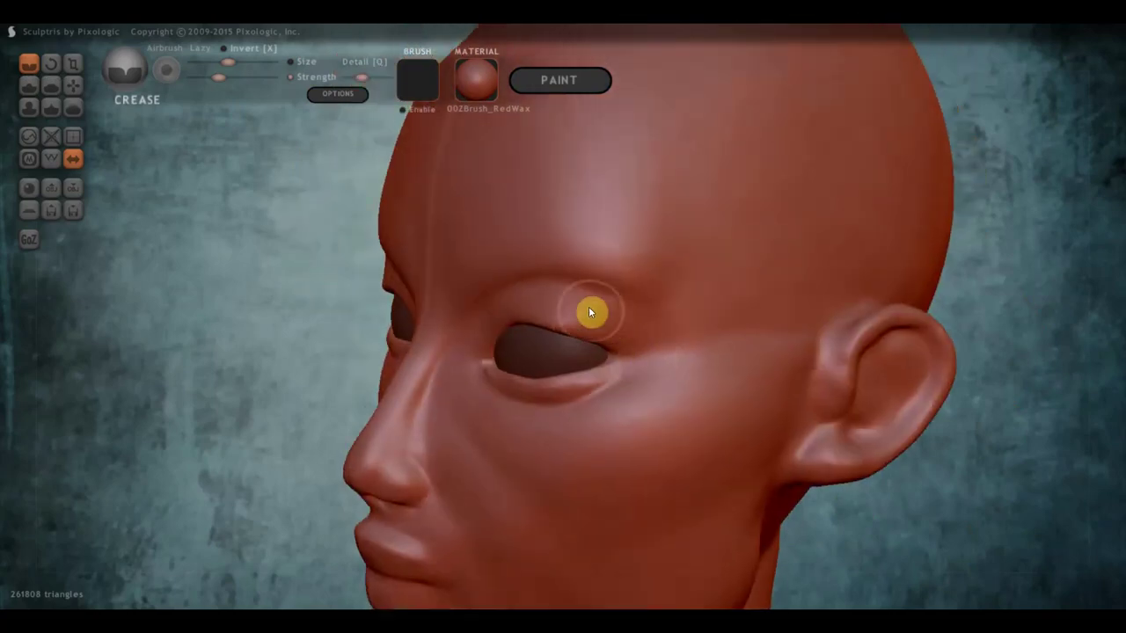
mouse_move(683, 352)
right_mouse_down()
mouse_move(815, 304)
mouse_move(714, 334)
mouse_move(714, 357)
mouse_move(842, 355)
mouse_move(530, 354)
mouse_move(518, 367)
right_mouse_up()
- Draw a brow ridge above the eye toward the temple, then return to the front view
left_click(29, 86)
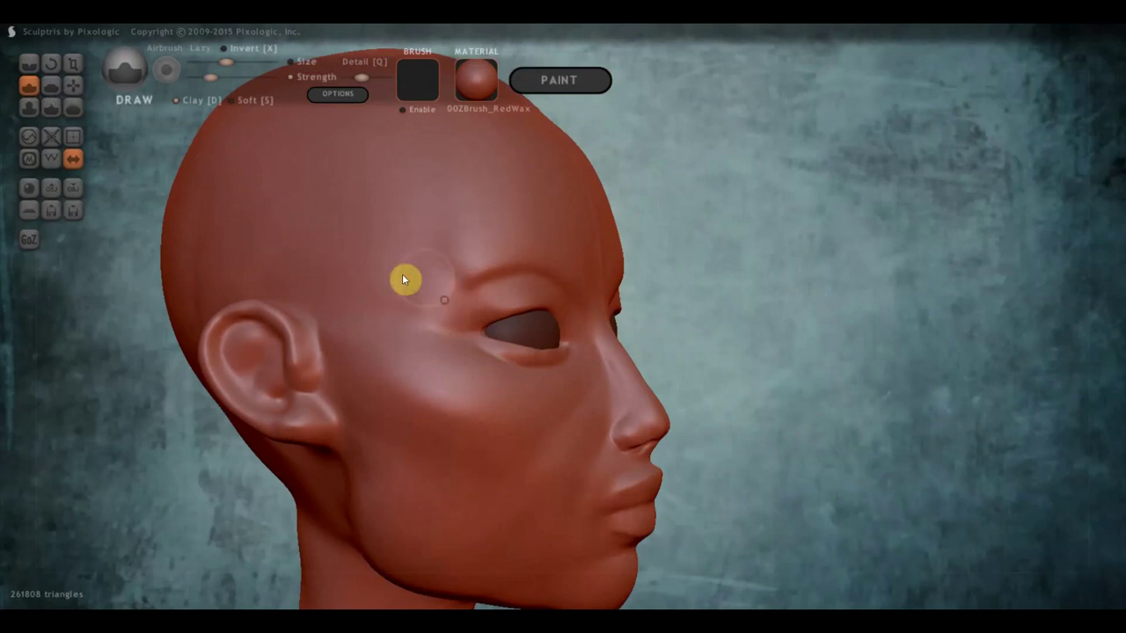
left_click_drag(396, 301, 443, 304)
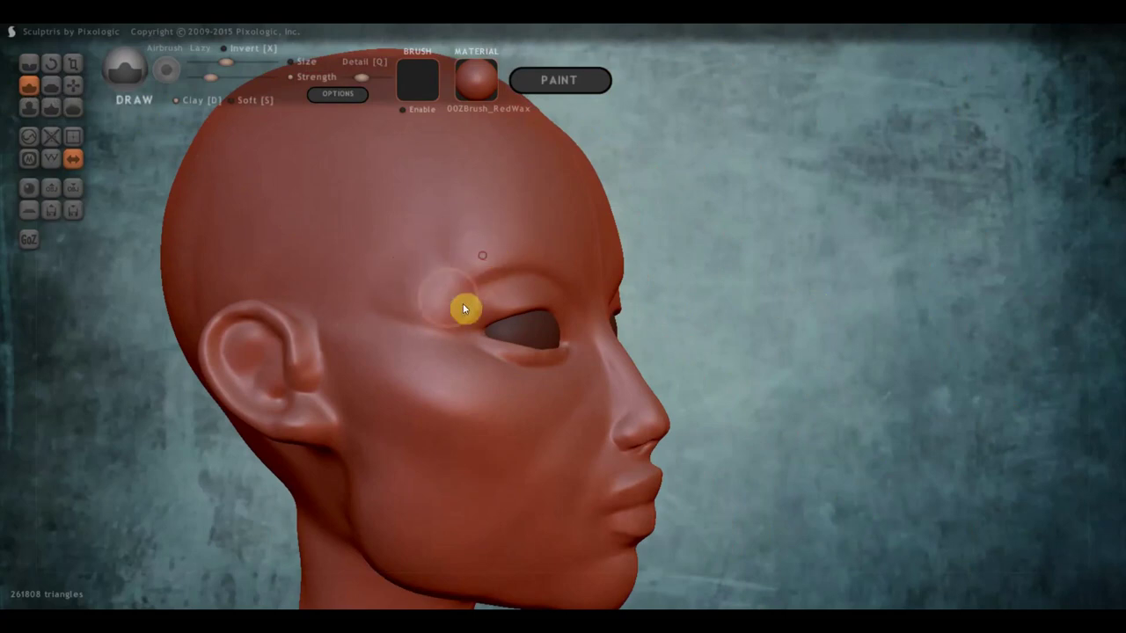
mouse_move(462, 303)
right_mouse_down()
mouse_move(410, 327)
mouse_move(359, 315)
right_mouse_up()
scroll(484, 361, "down", 3)
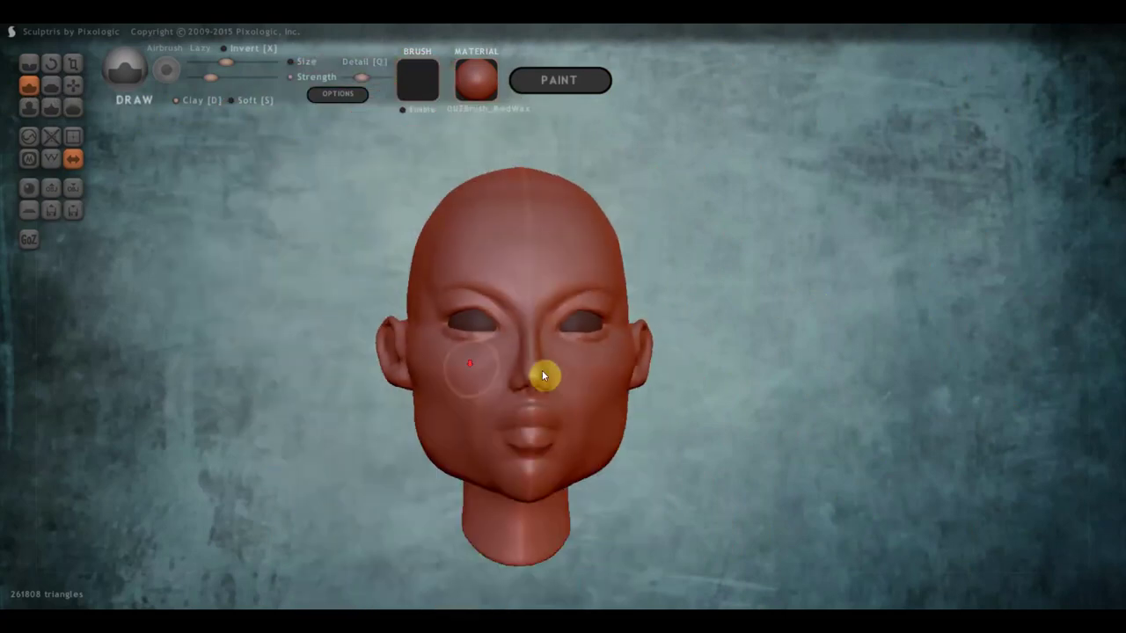
right_click_drag(638, 388, 578, 304, "alt")
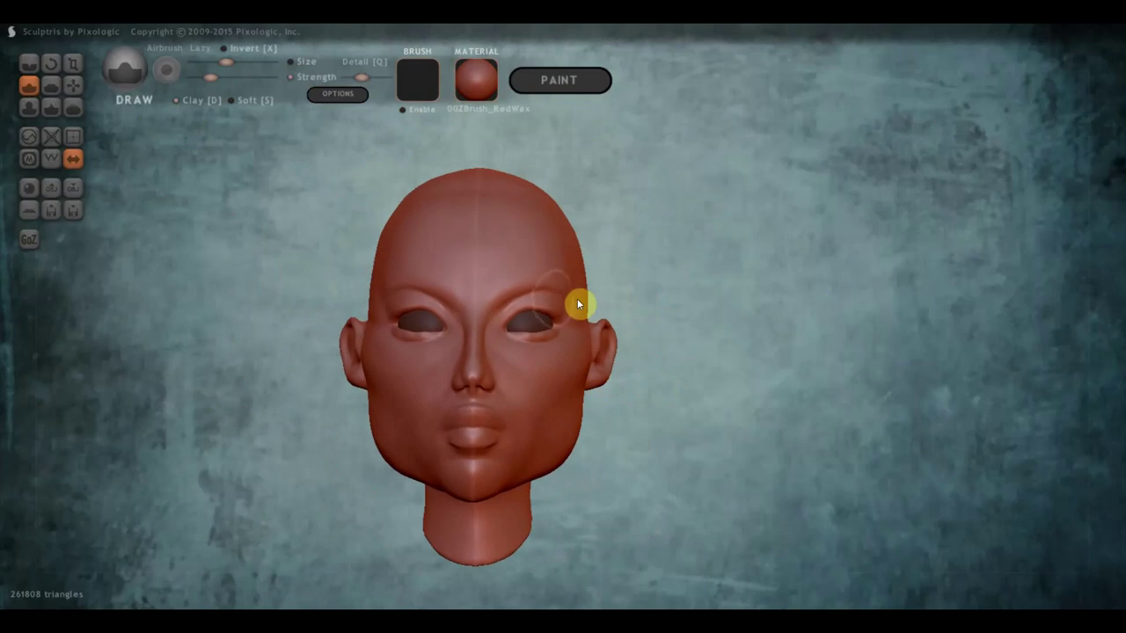
- With symmetric Grab strokes, nudge both temples and pull the cheek up toward the eye corner
left_click(68, 80)
scroll(588, 281, "up", 2)
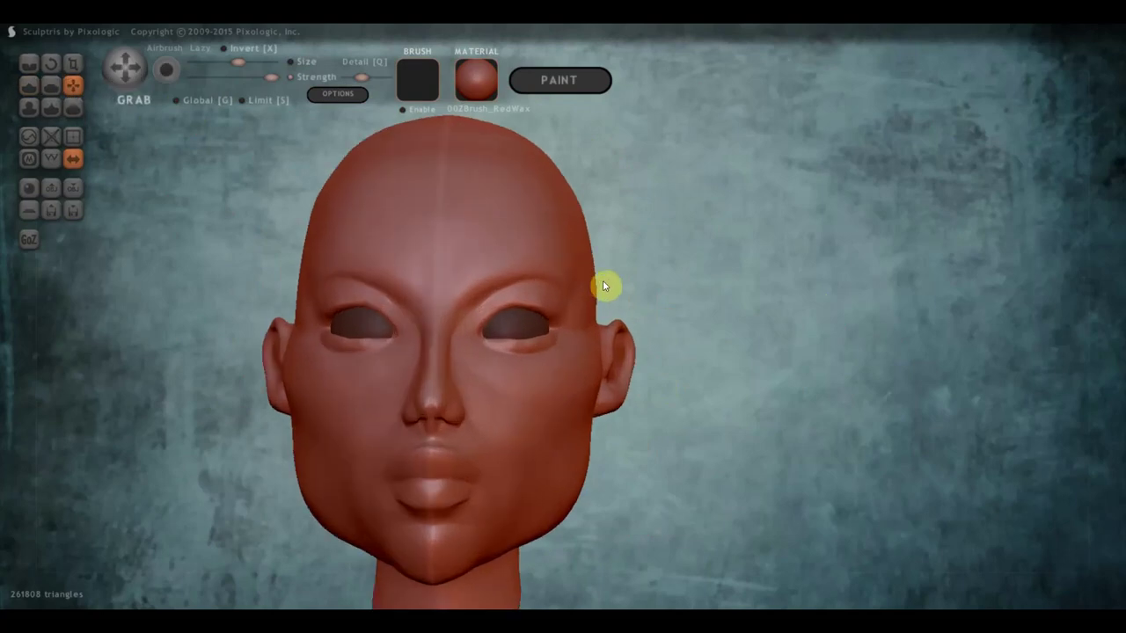
left_click_drag(589, 290, 586, 290)
left_click_drag(589, 236, 586, 234)
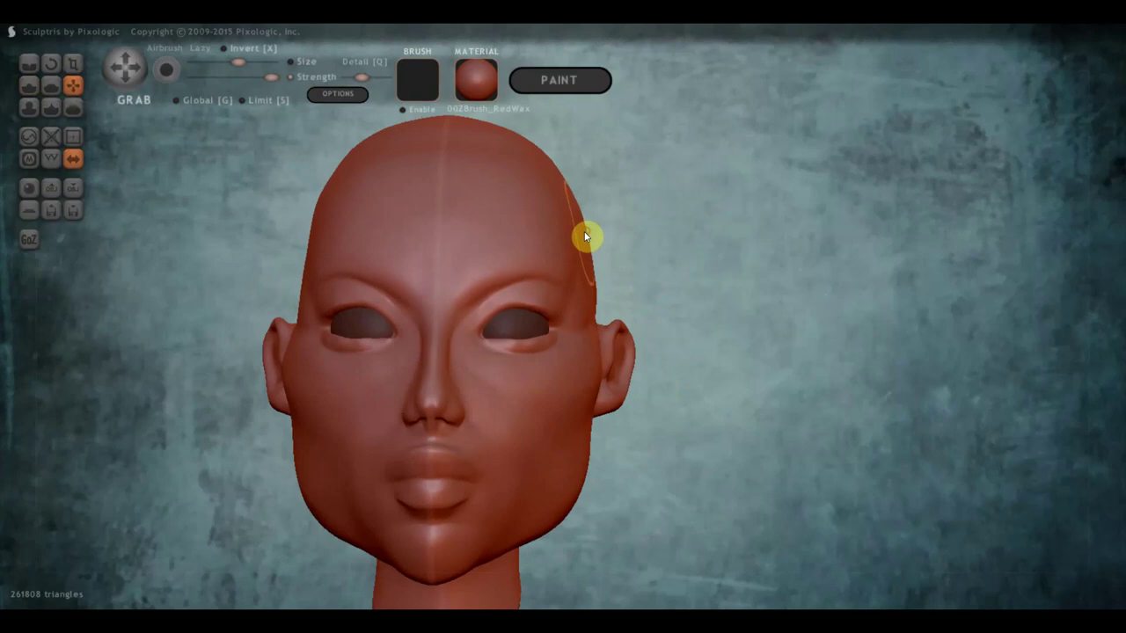
left_click_drag(654, 306, 663, 302)
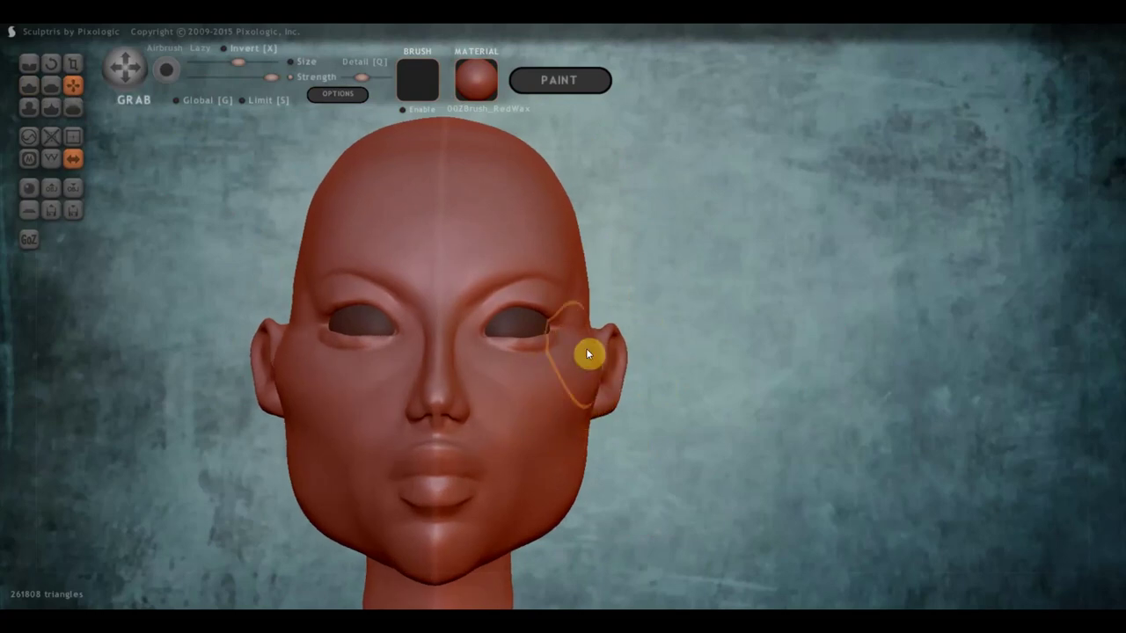
left_click_drag(584, 339, 588, 339)
- Push the cheek contours and edges outward on both sides from a three-quarter view
scroll(563, 392, "down", 3)
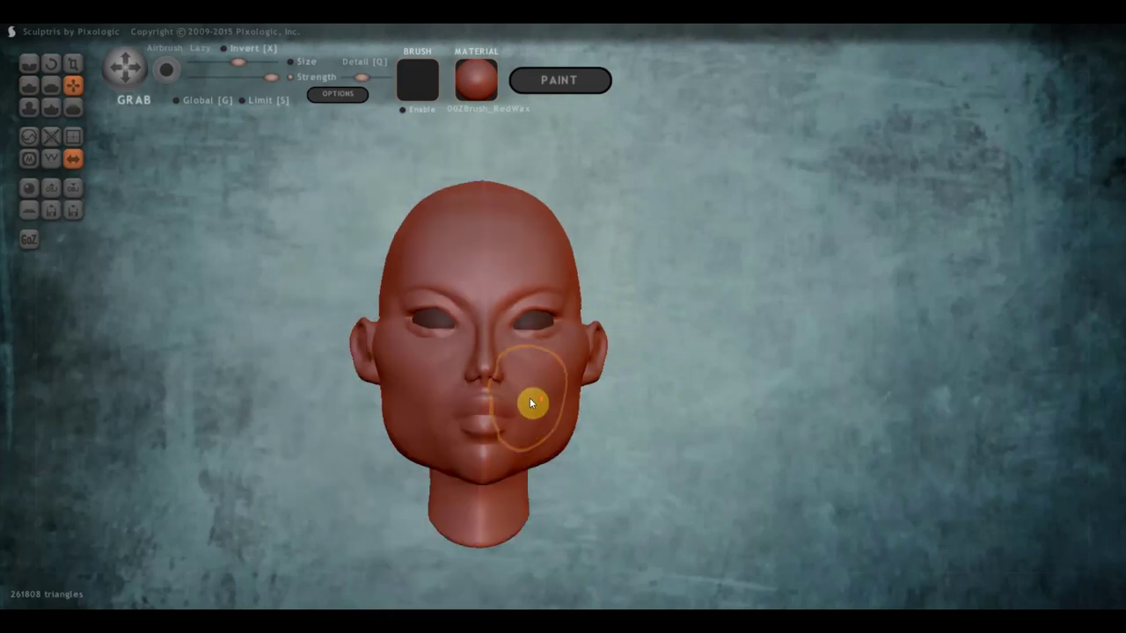
mouse_move(533, 402)
right_mouse_down()
mouse_move(477, 410)
mouse_move(503, 427)
mouse_move(427, 407)
mouse_move(427, 470)
right_mouse_up()
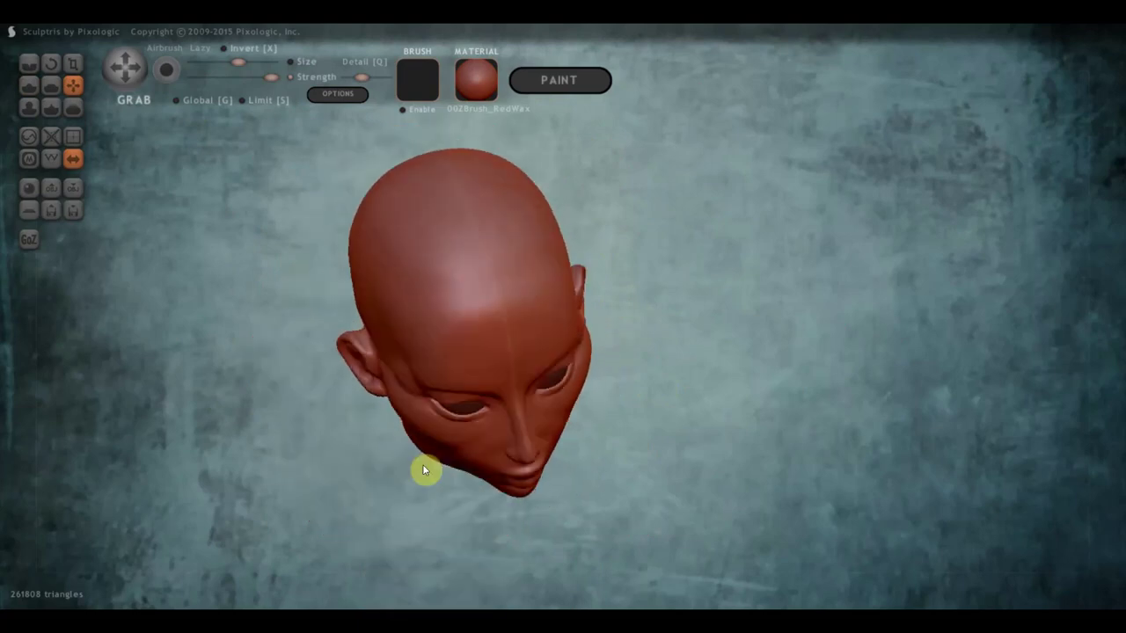
scroll(395, 435, "up", 3)
scroll(289, 477, "up", 2)
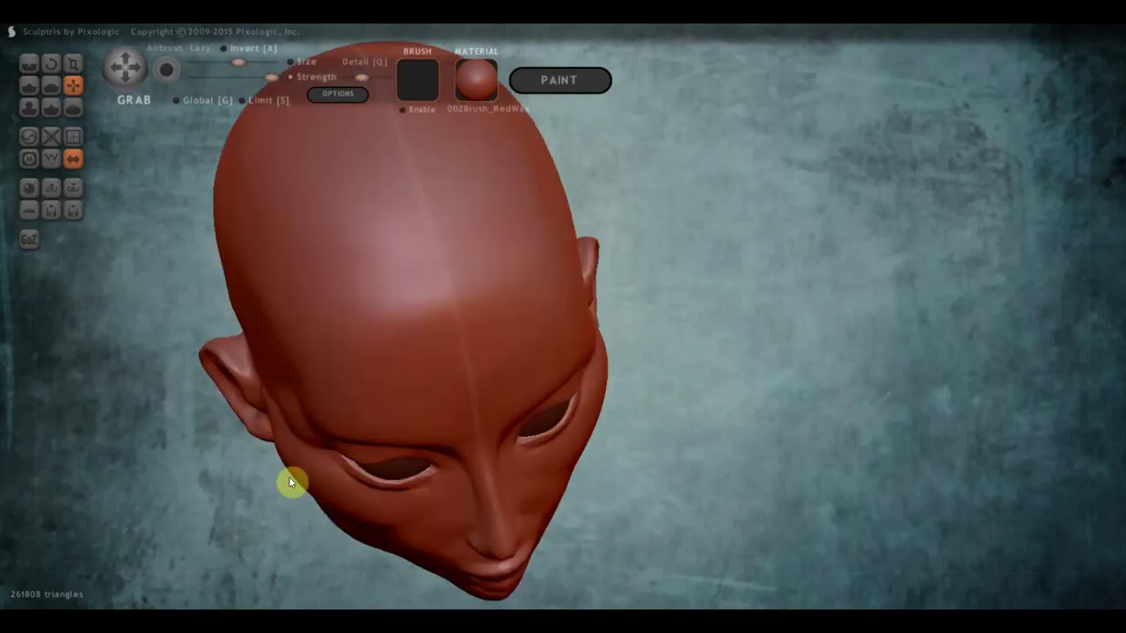
scroll(321, 498, "up", 2)
mouse_move(320, 497)
right_mouse_down()
mouse_move(392, 374)
mouse_move(347, 415)
right_mouse_up()
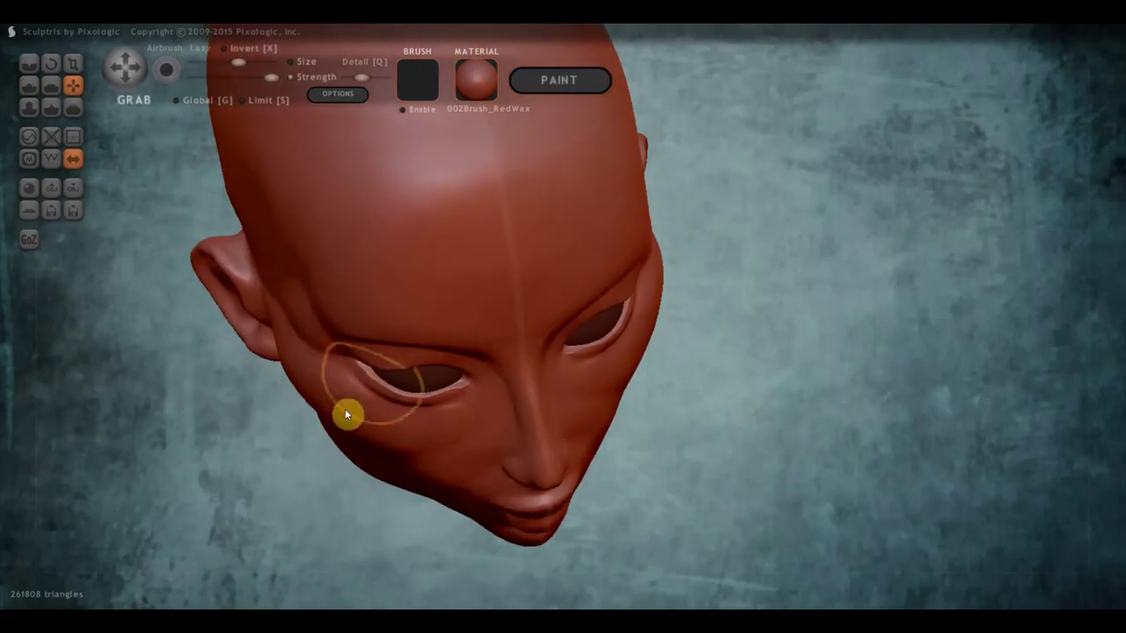
left_click_drag(334, 427, 331, 429)
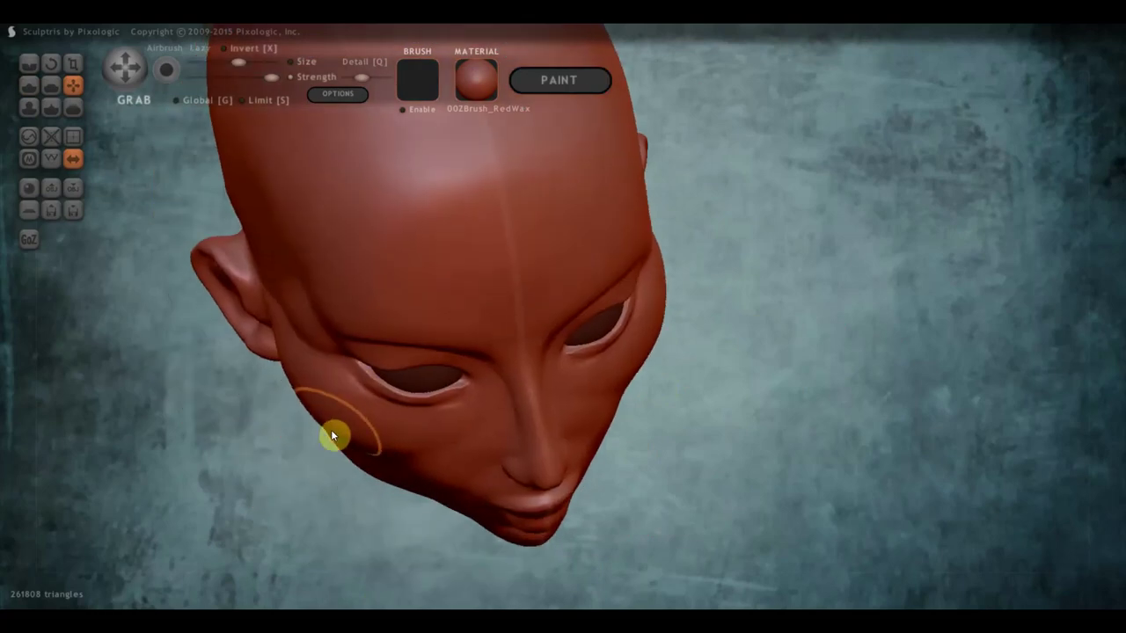
left_click_drag(394, 457, 391, 445)
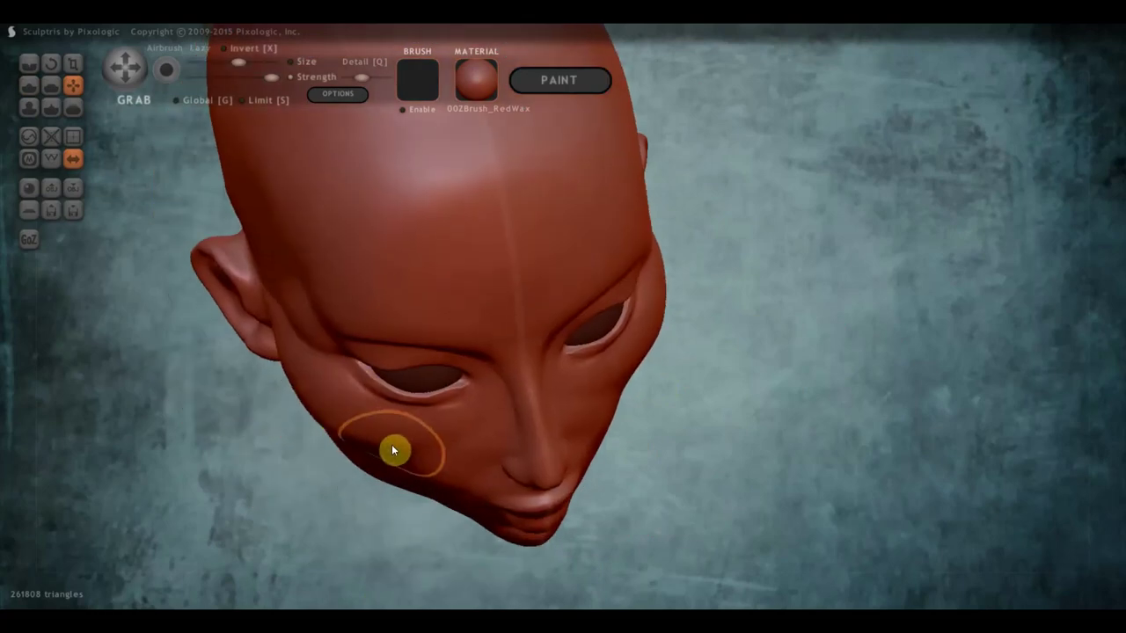
- Orbit and zoom around the face, neck and left side to check the reshaped cheeks
right_click_drag(477, 445, 414, 326)
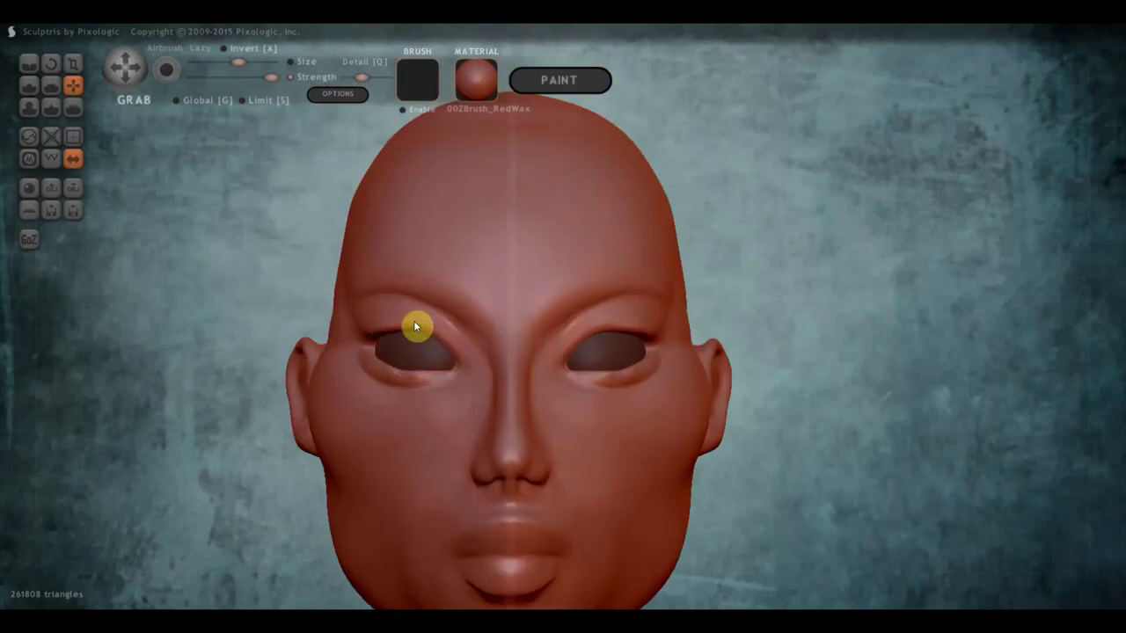
scroll(507, 433, "down", 3)
left_click_drag(507, 433, 533, 257, "alt")
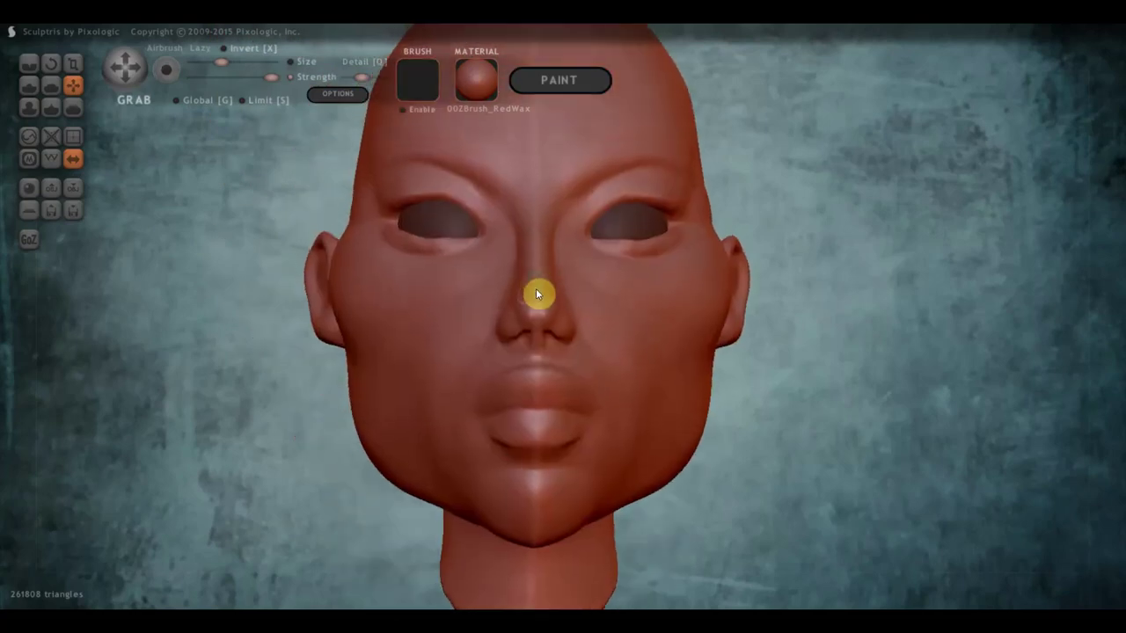
scroll(410, 370, "down", 2)
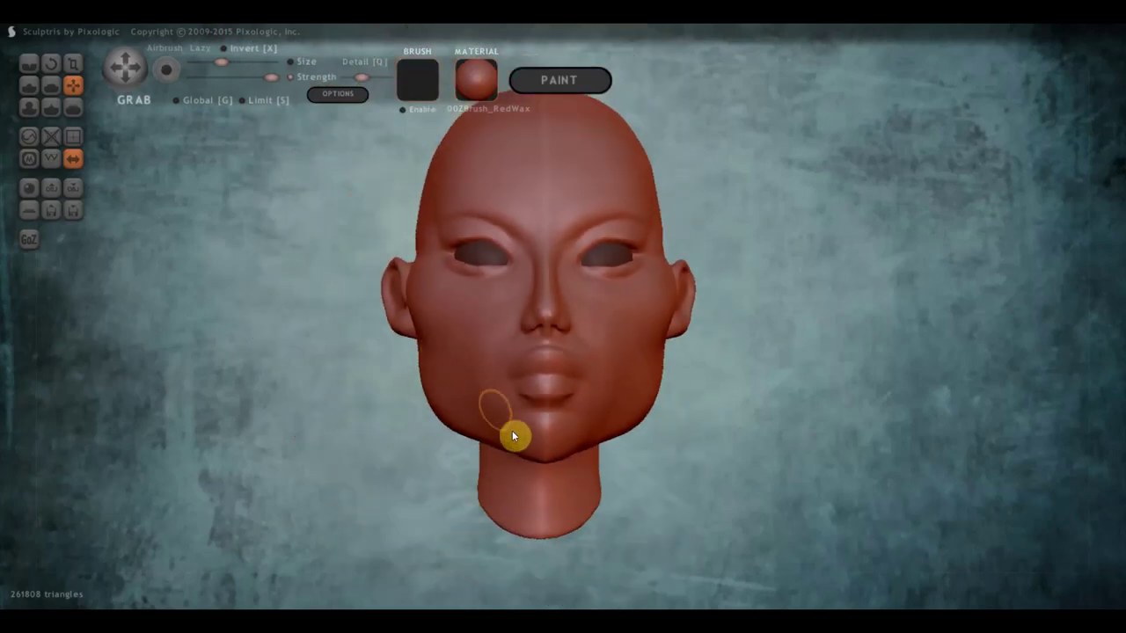
right_click_drag(513, 453, 520, 447)
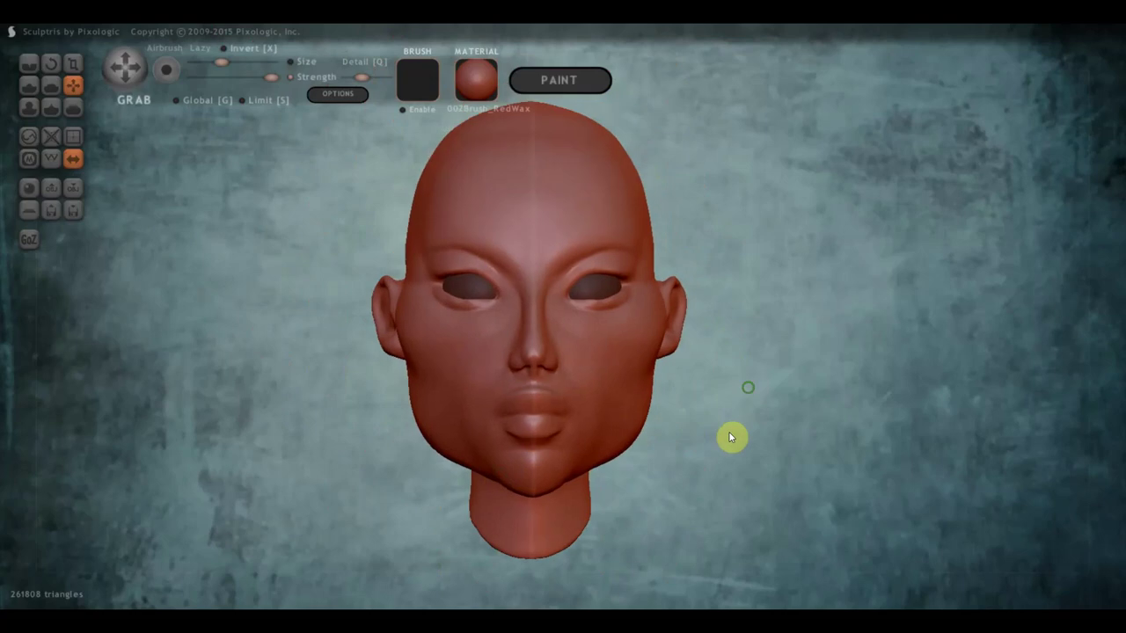
scroll(718, 443, "down", 3)
scroll(655, 327, "up", 2)
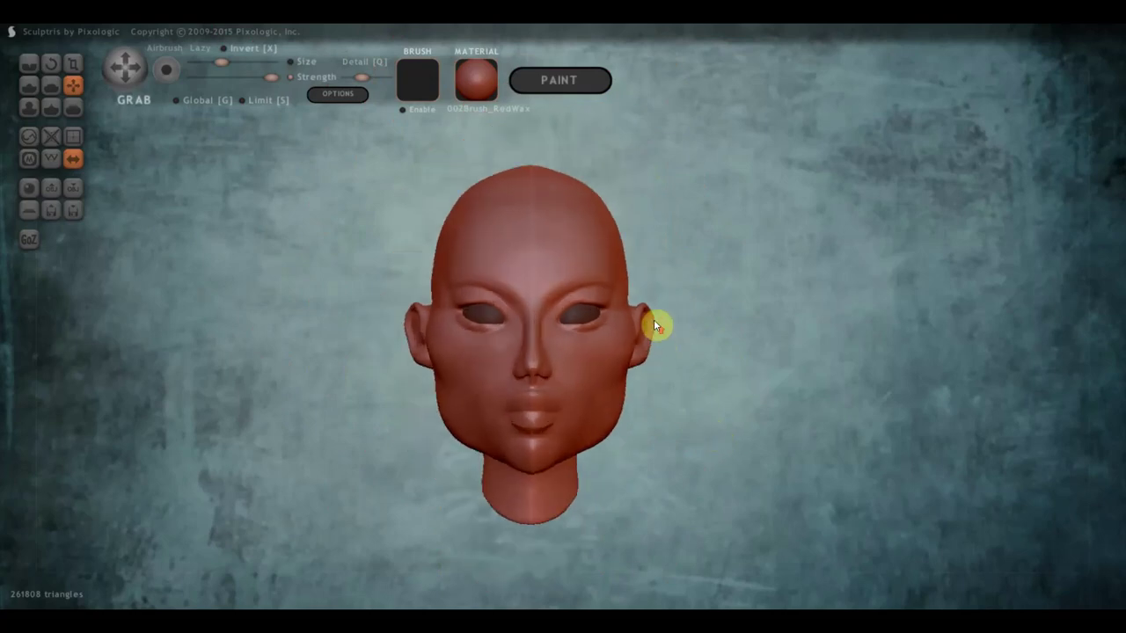
mouse_move(407, 325)
right_mouse_down()
mouse_move(431, 345)
mouse_move(714, 389)
right_mouse_up()
scroll(414, 326, "up", 2)
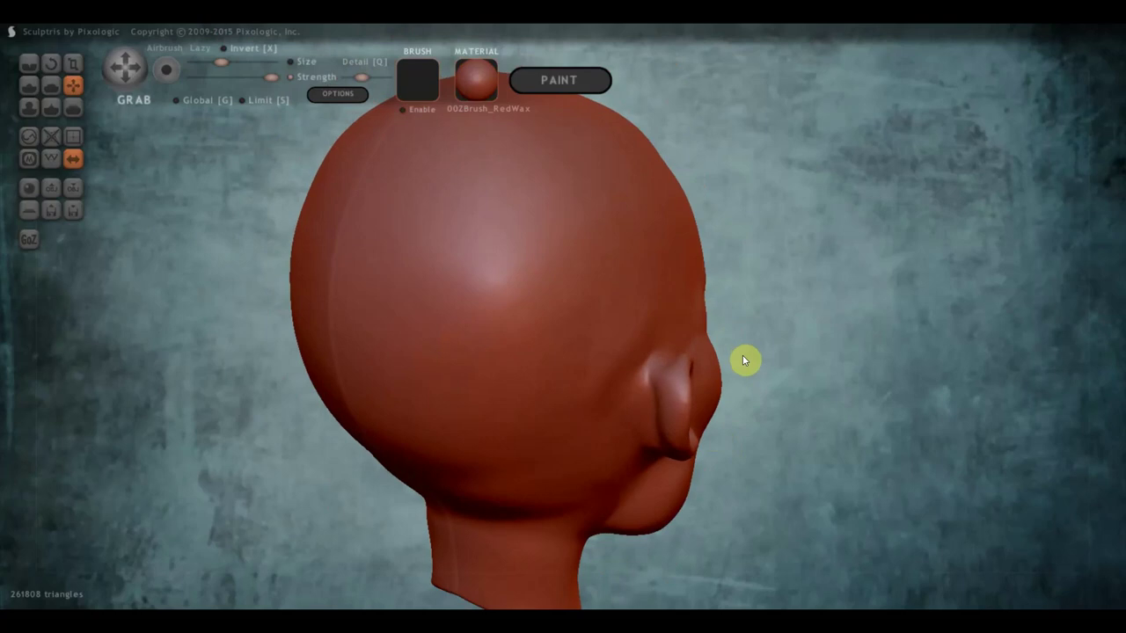
- Stroke the Draw brush down over the ear to fill it out, then orbit back to the face
left_click(28, 88)
scroll(699, 397, "up", 2)
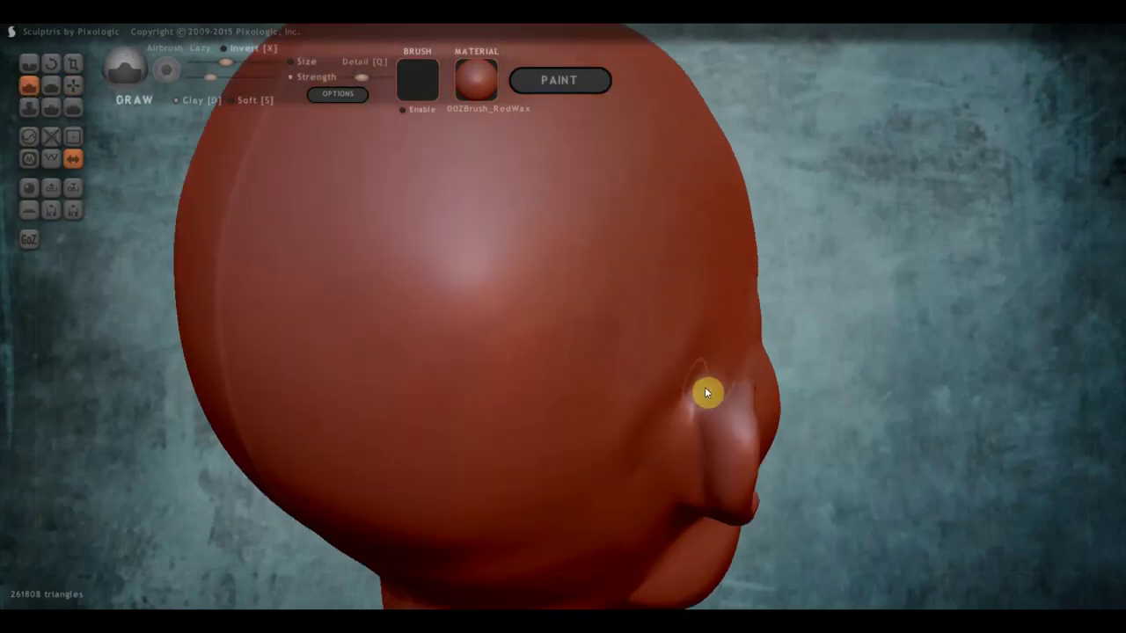
mouse_move(704, 392)
left_mouse_down()
mouse_move(683, 449)
mouse_move(716, 395)
mouse_move(686, 502)
left_mouse_up()
right_click_drag(706, 442, 294, 405)
scroll(431, 426, "down", 2)
scroll(431, 426, "down", 2)
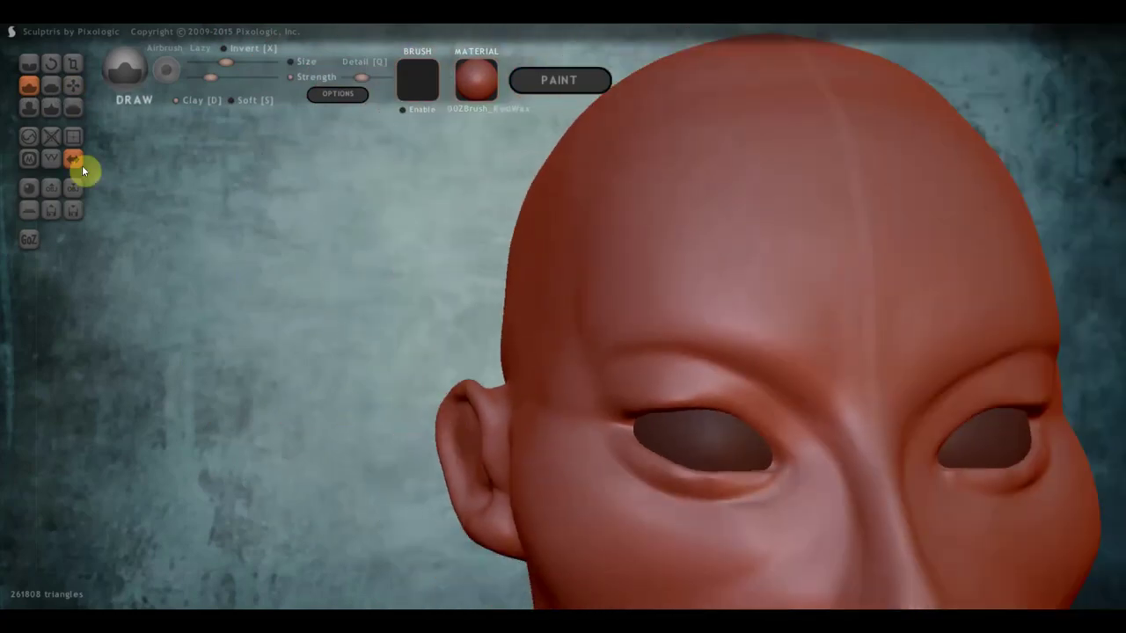
left_click(74, 85)
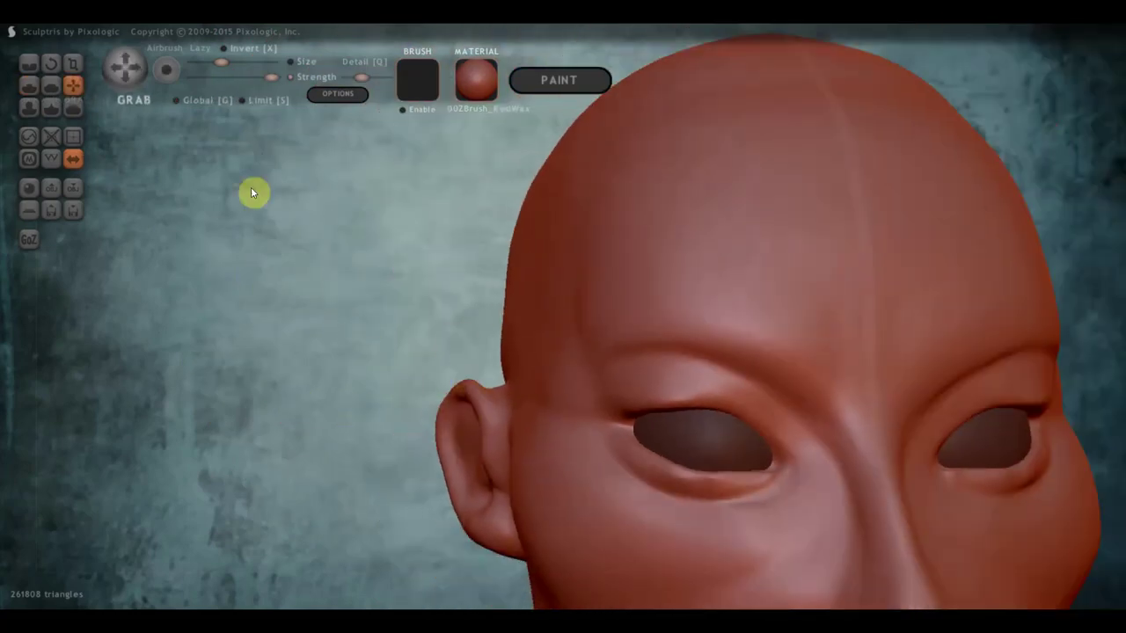
left_click_drag(226, 62, 232, 69)
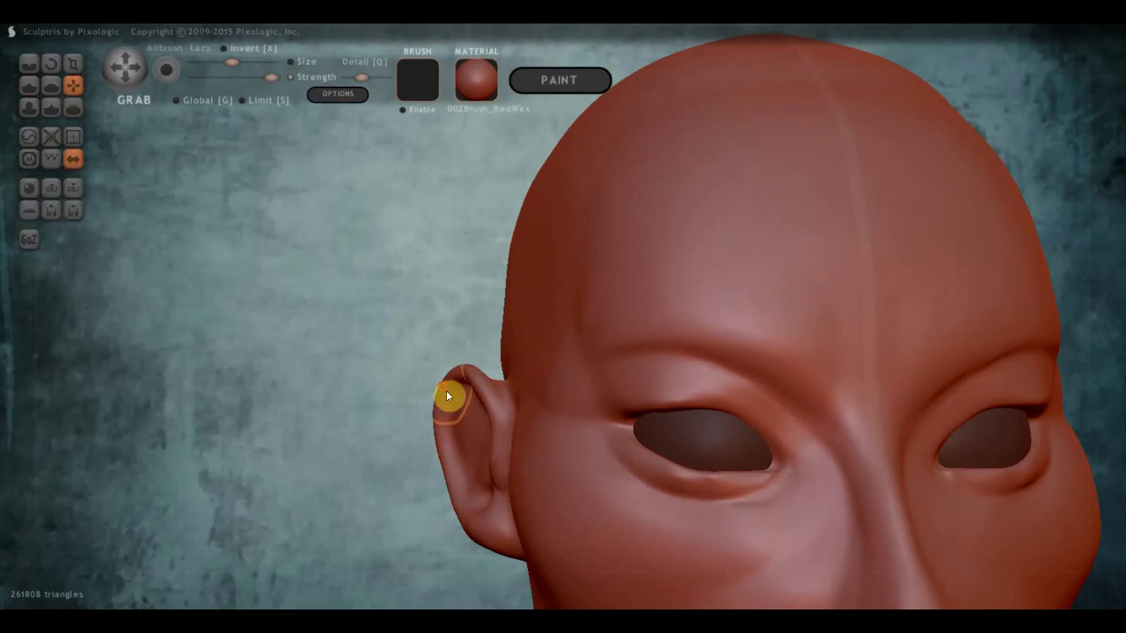
scroll(515, 428, "down", 5)
scroll(495, 430, "down", 3)
mouse_move(482, 433)
left_mouse_down()
mouse_move(467, 426)
mouse_move(708, 429)
left_mouse_up()
right_click_drag(611, 426, 551, 409)
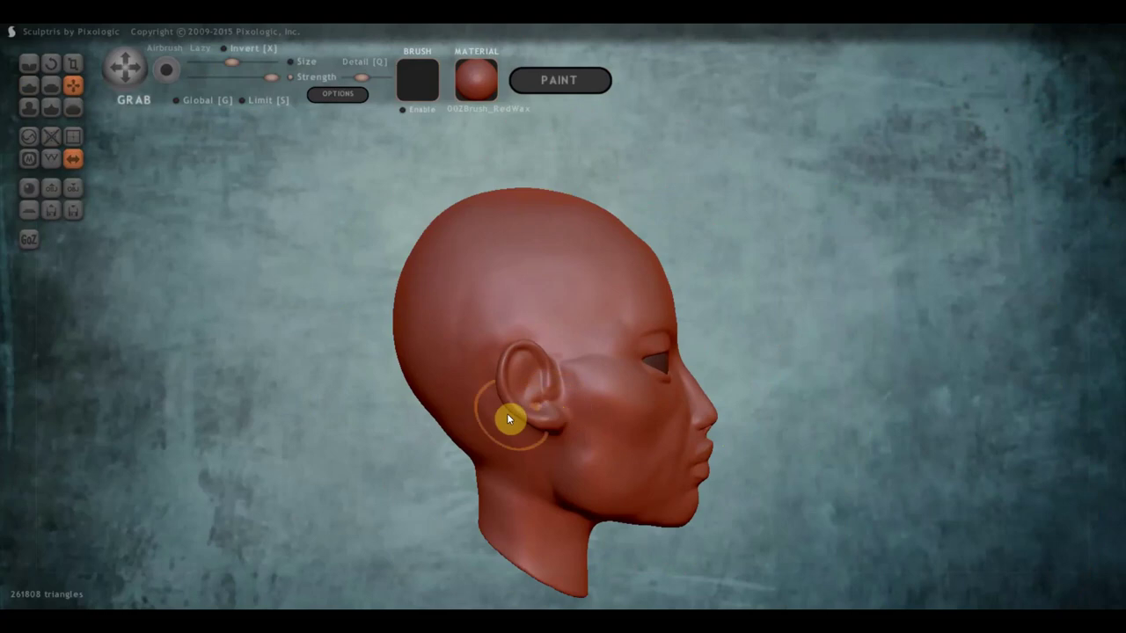
scroll(507, 414, "up", 3)
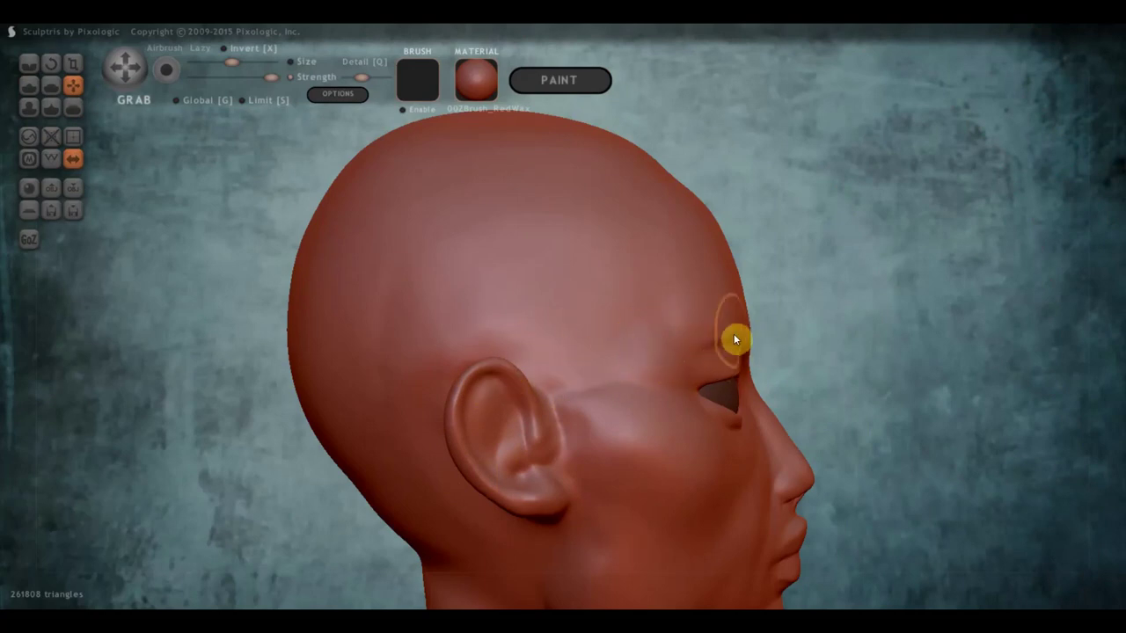
scroll(590, 420, "down", 3)
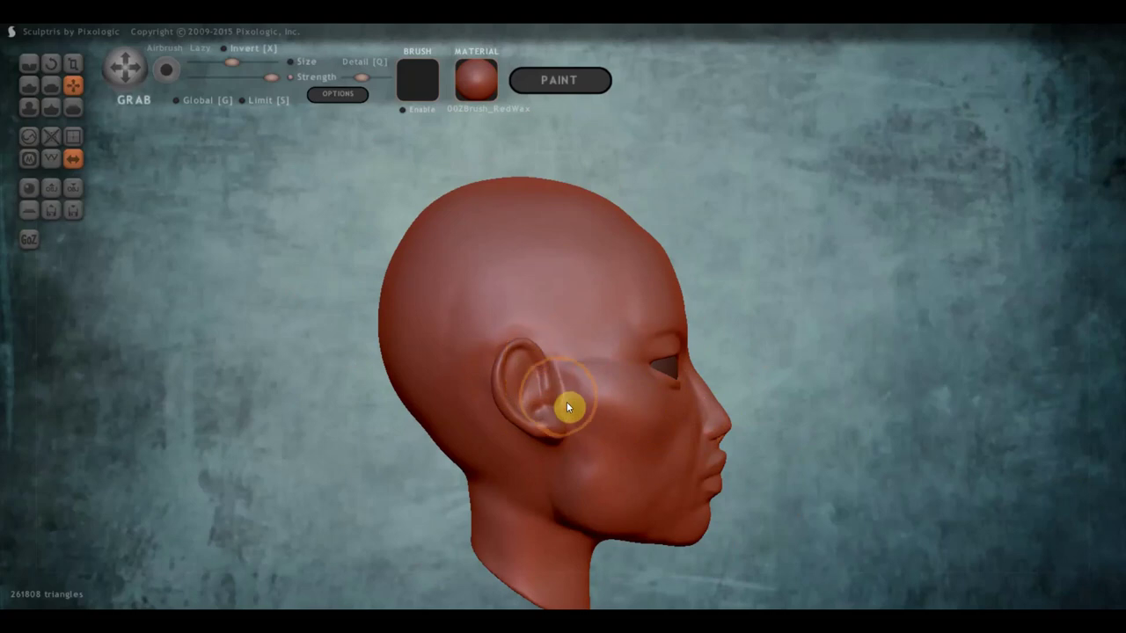
scroll(528, 403, "down", 2)
scroll(510, 404, "down", 2)
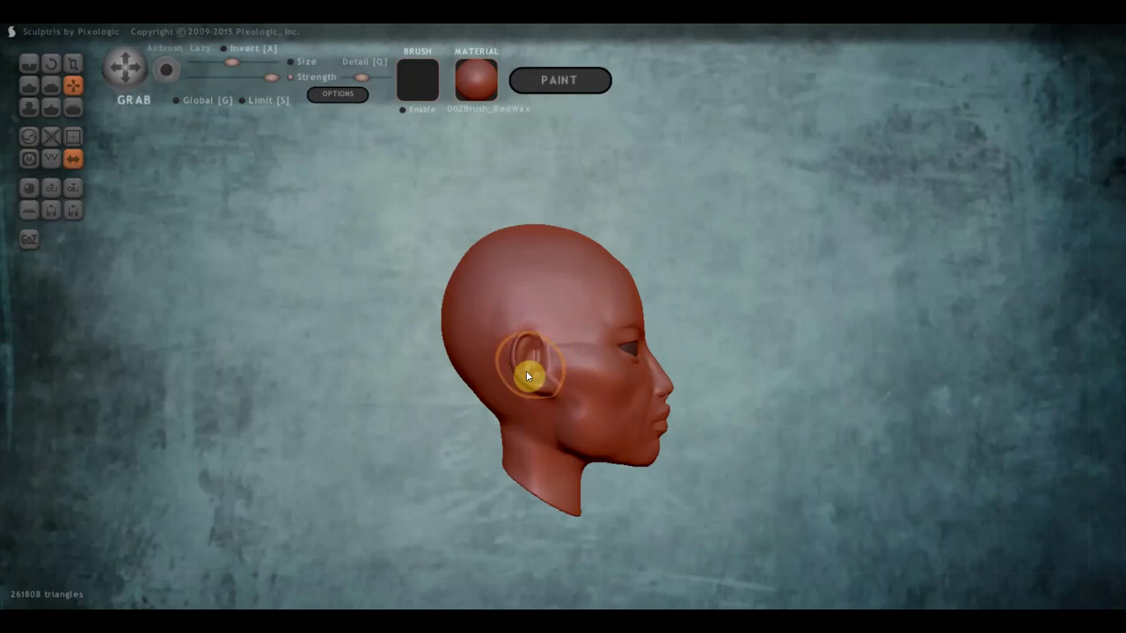
right_click_drag(529, 371, 332, 370)
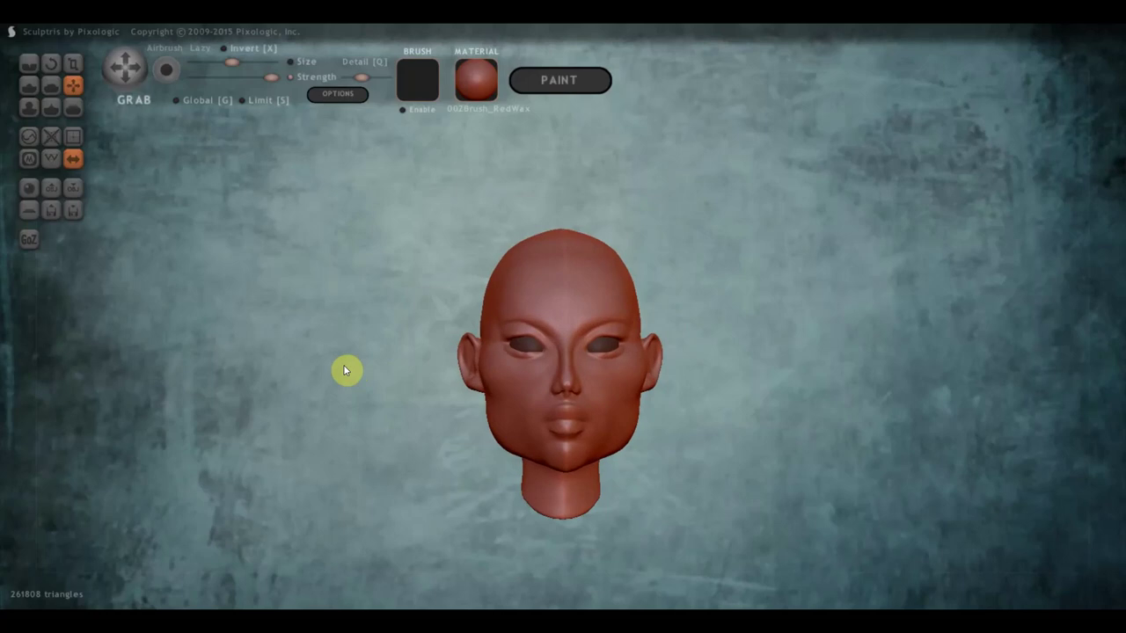
scroll(361, 367, "up", 2)
scroll(378, 378, "up", 2)
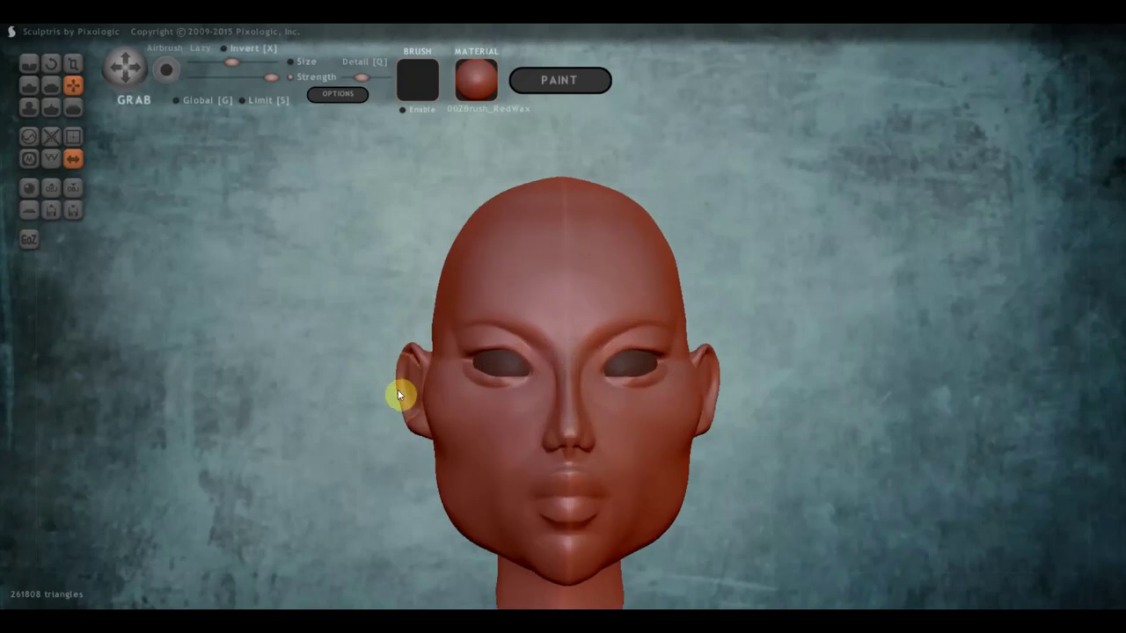
right_click_drag(398, 395, 404, 399)
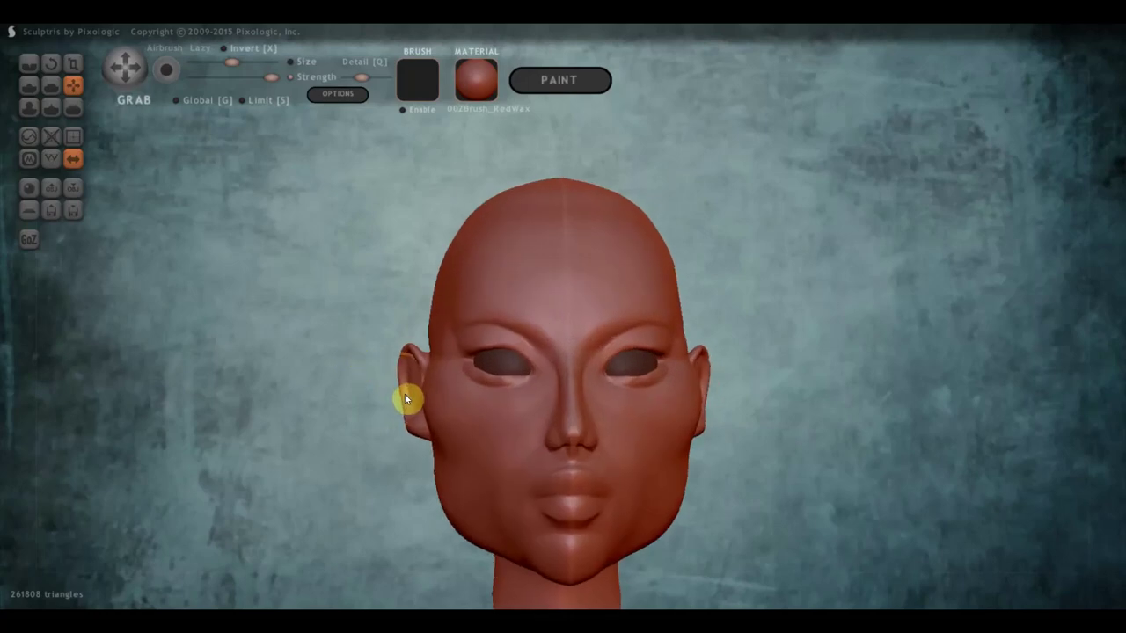
left_click_drag(404, 398, 426, 411)
mouse_move(426, 364)
right_mouse_down()
mouse_move(475, 382)
mouse_move(467, 365)
mouse_move(842, 328)
mouse_move(534, 394)
mouse_move(623, 422)
right_mouse_up()
scroll(626, 347, "down", 1)
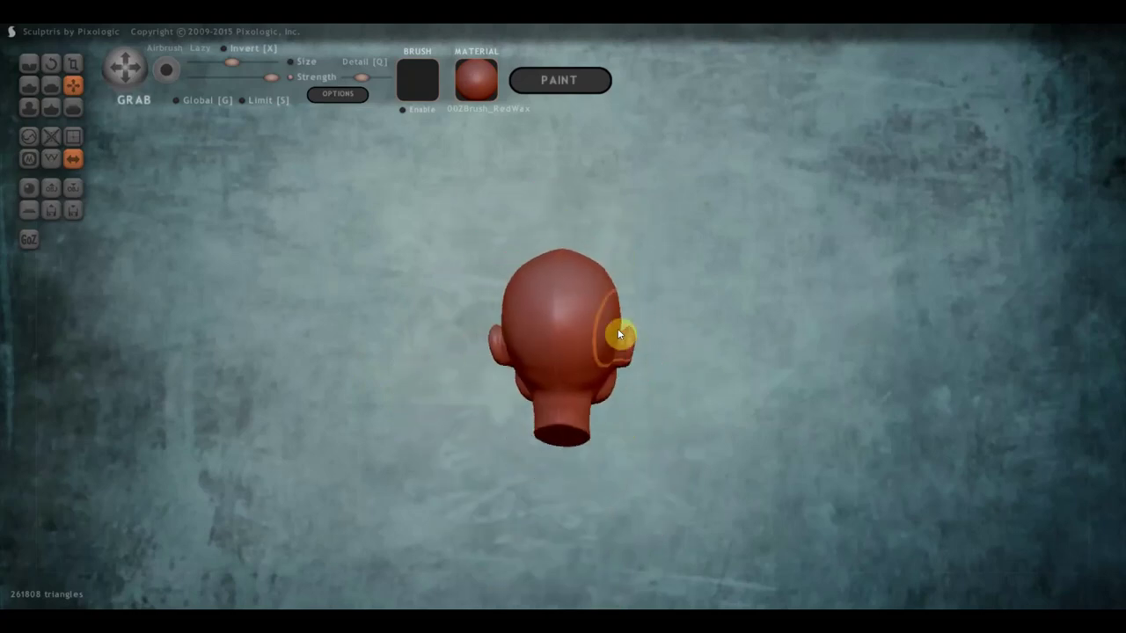
left_click_drag(611, 326, 605, 303)
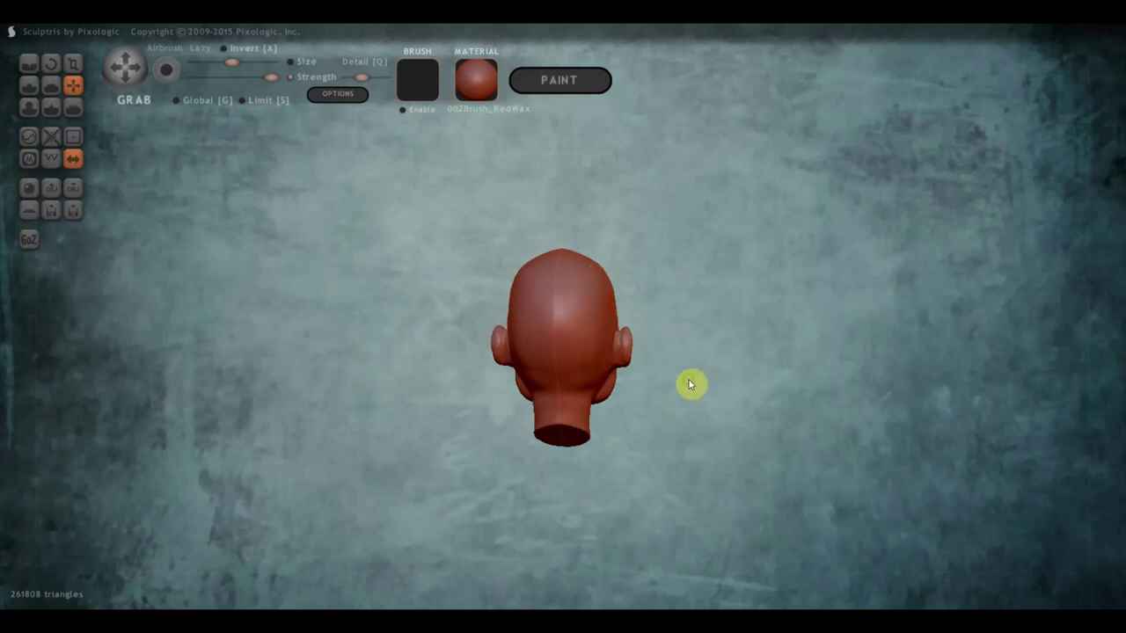
mouse_move(688, 380)
left_mouse_down()
mouse_move(339, 362)
mouse_move(473, 284)
mouse_move(540, 311)
left_mouse_up()
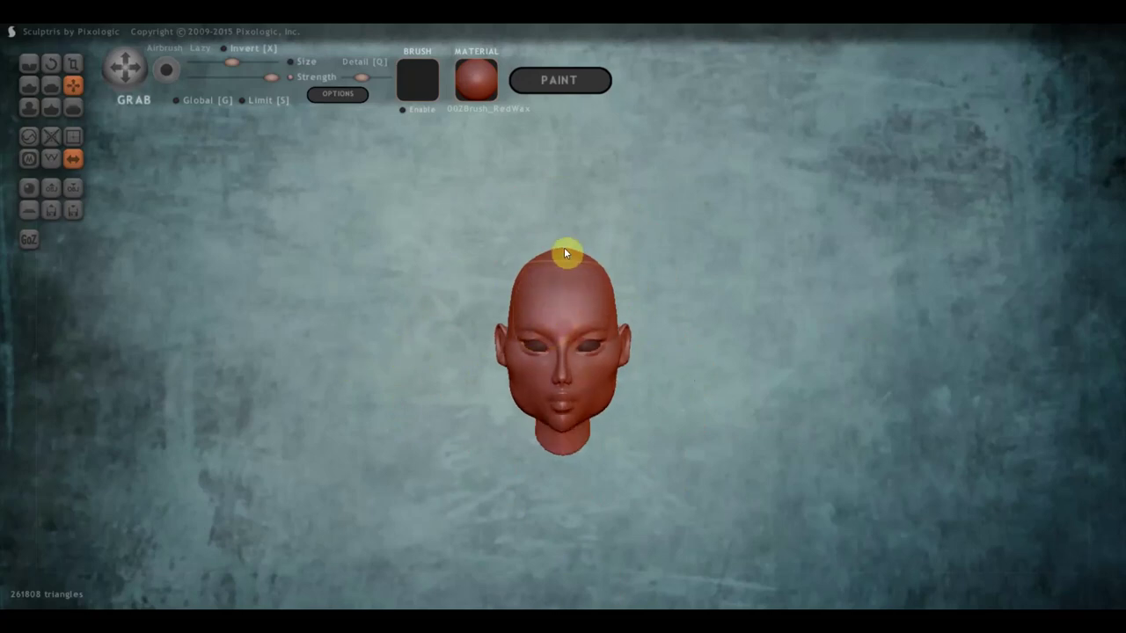
right_click_drag(565, 255, 615, 346)
scroll(763, 423, "up", 2)
scroll(719, 358, "up", 2)
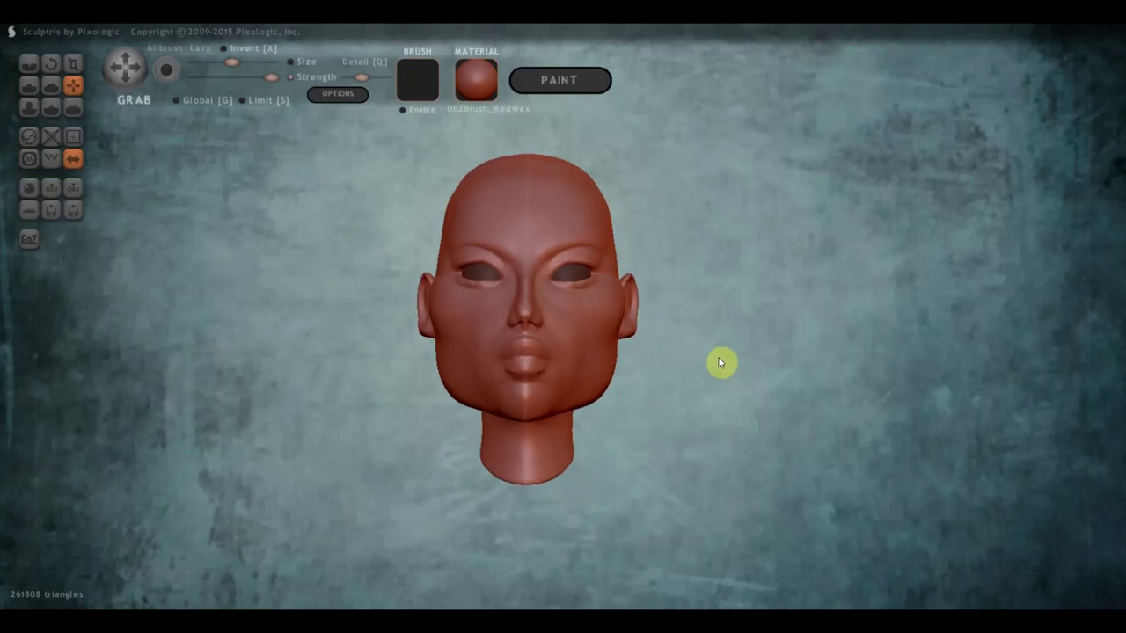
scroll(722, 387, "up", 1)
scroll(718, 383, "up", 1)
scroll(719, 384, "up", 1)
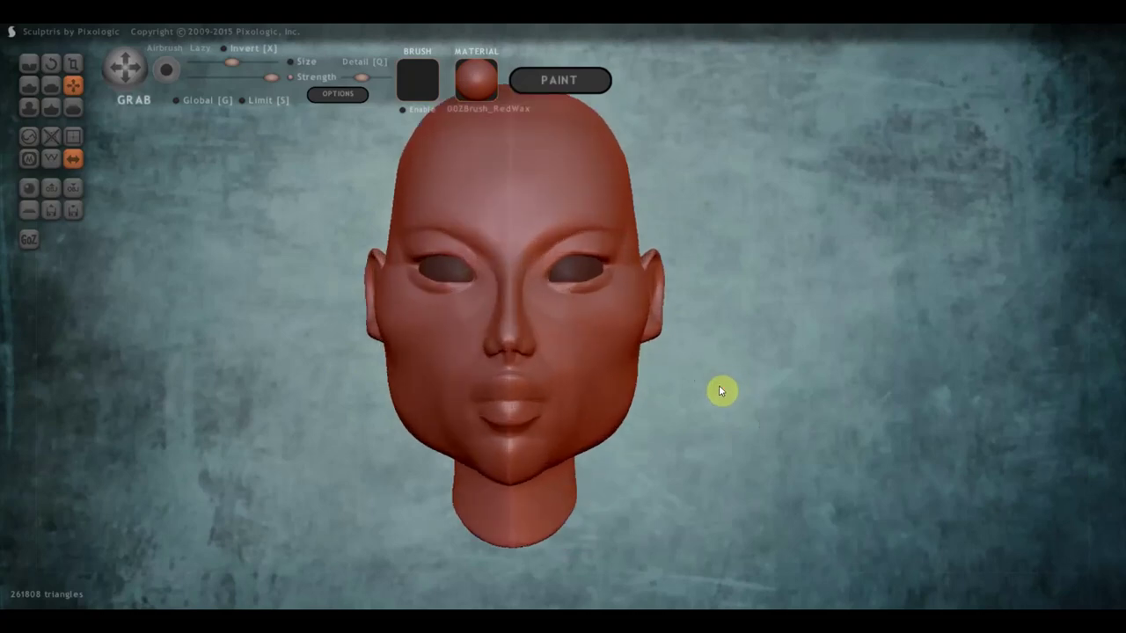
scroll(726, 390, "up", 1)
scroll(608, 370, "up", 5)
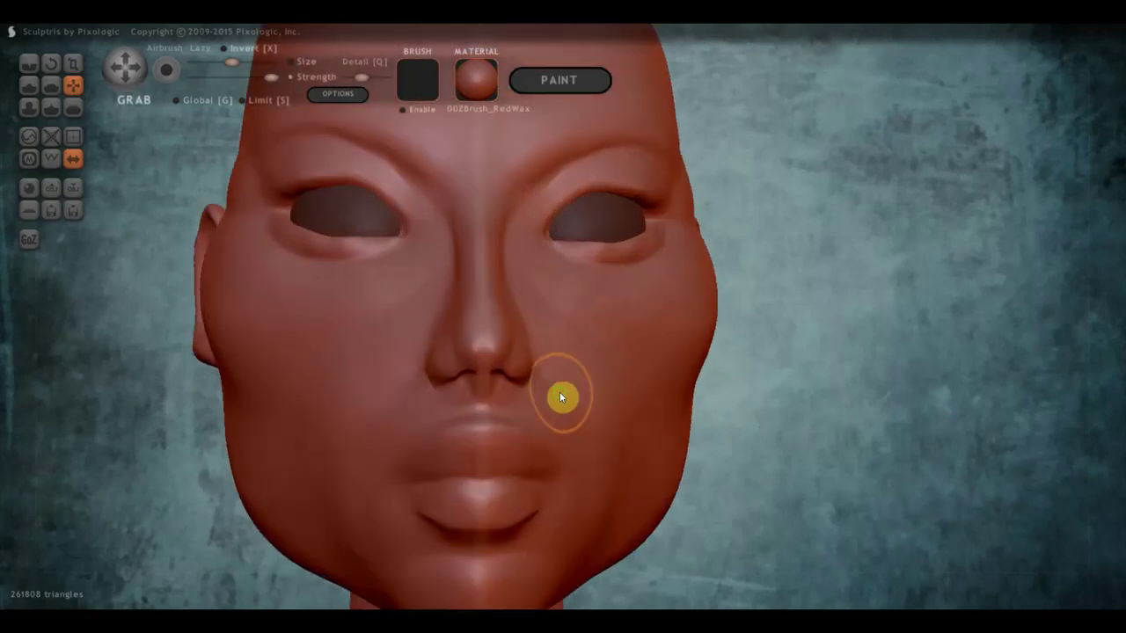
mouse_move(563, 395)
right_mouse_down()
mouse_move(686, 405)
mouse_move(613, 395)
right_mouse_up()
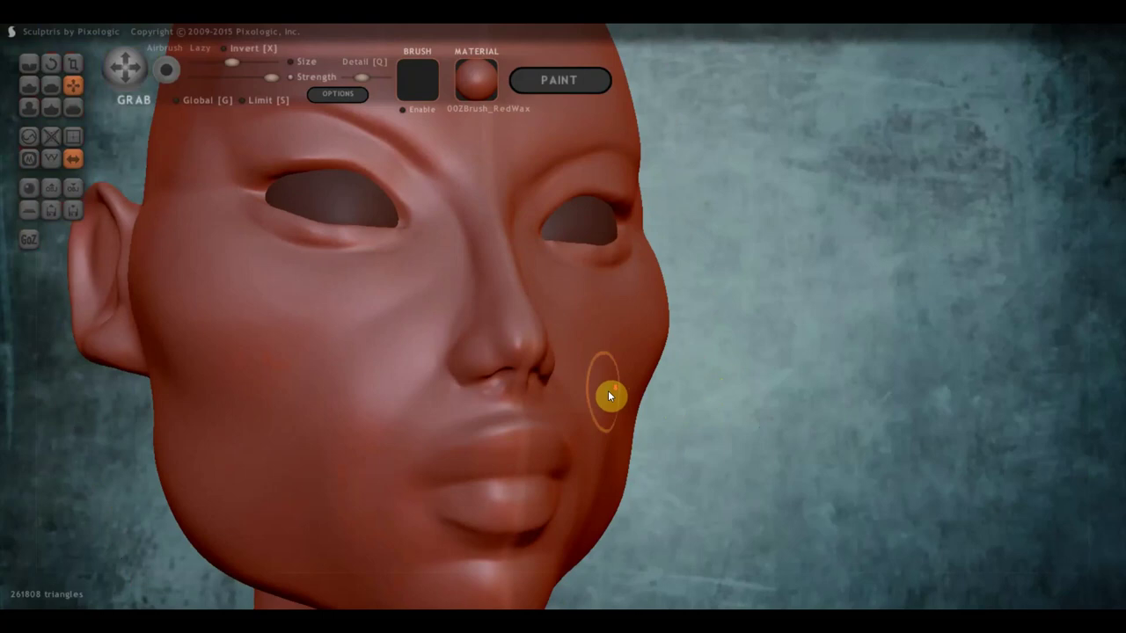
scroll(608, 391, "down", 2)
right_click_drag(423, 312, 426, 306)
scroll(422, 281, "up", 2)
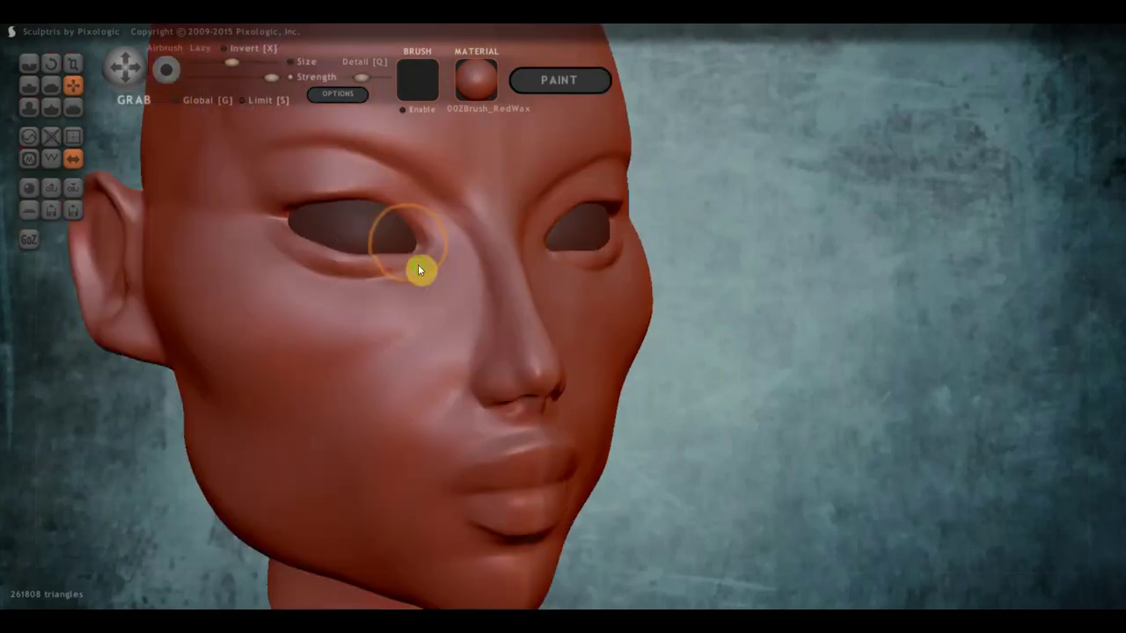
scroll(417, 362, "up", 2)
mouse_move(418, 263)
right_mouse_down()
mouse_move(417, 362)
mouse_move(392, 372)
right_mouse_up()
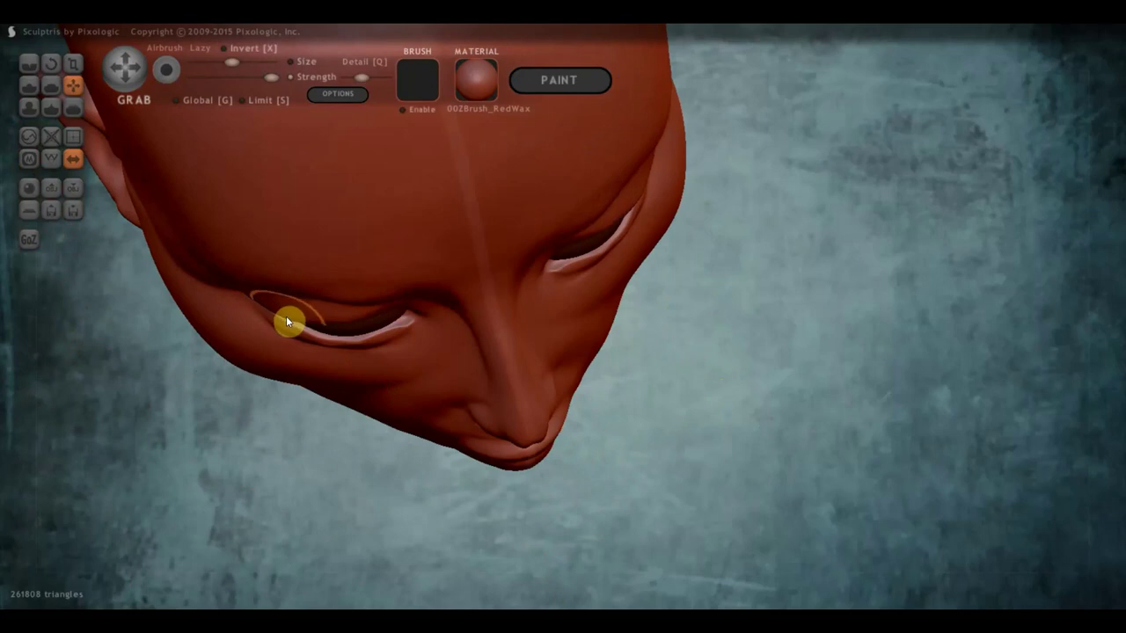
mouse_move(290, 326)
right_mouse_down()
mouse_move(291, 189)
mouse_move(361, 219)
mouse_move(402, 143)
right_mouse_up()
mouse_move(402, 221)
right_mouse_down()
mouse_move(538, 372)
mouse_move(610, 369)
right_mouse_up()
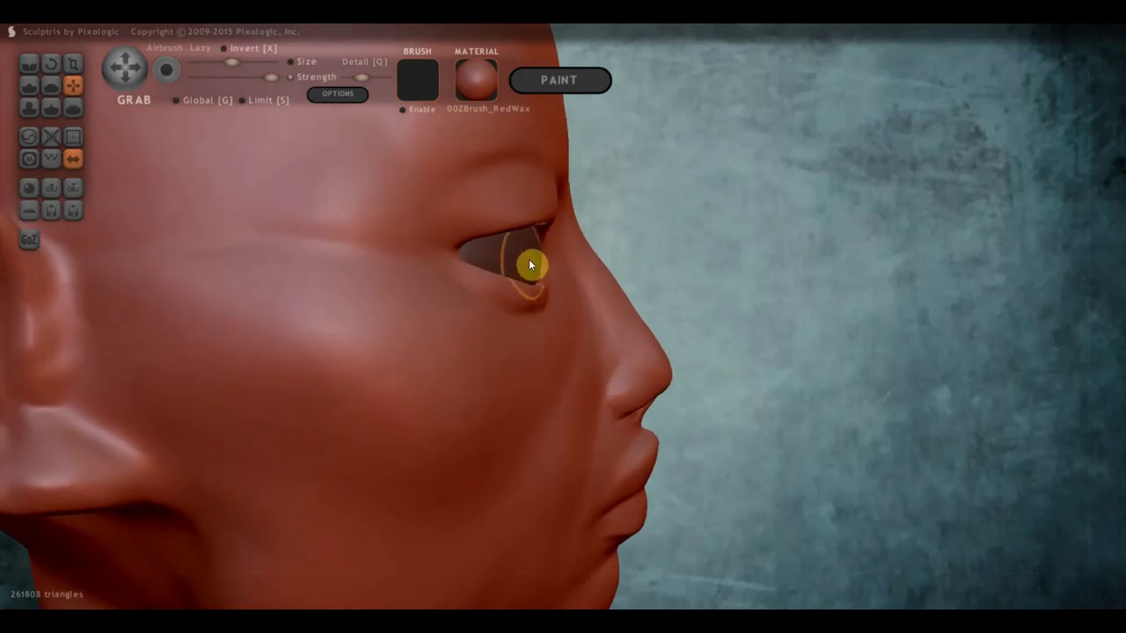
- Select the eyeball object inside the socket and orbit to a front view of both eyes
left_click(529, 260)
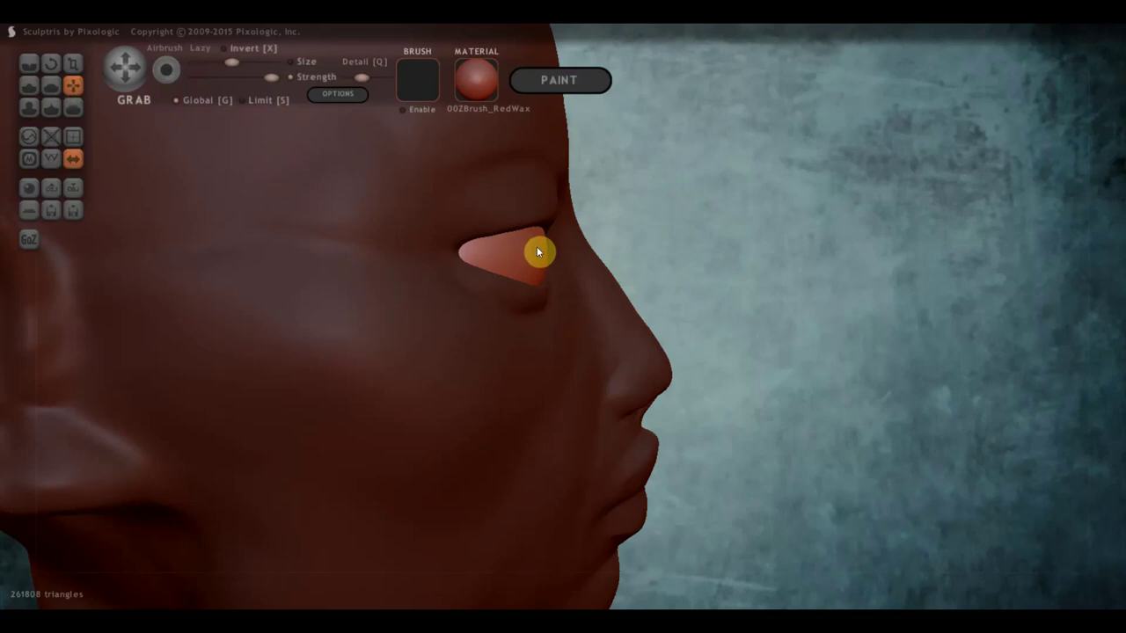
right_click_drag(591, 306, 353, 288)
right_click_drag(381, 234, 378, 249)
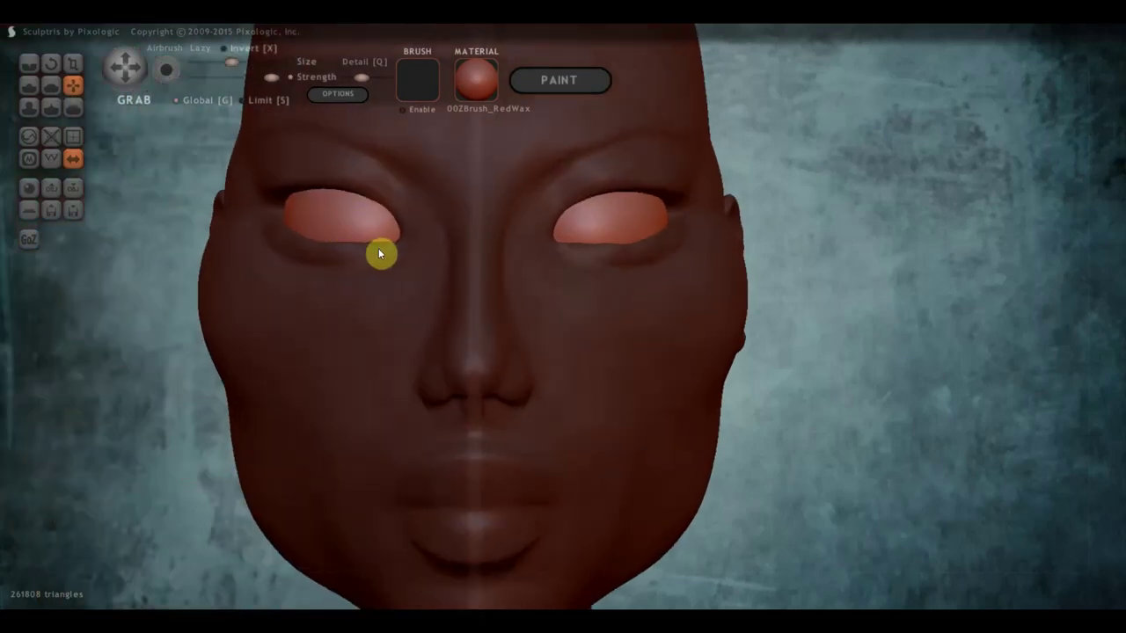
scroll(440, 312, "up", 2)
right_click_drag(442, 316, 396, 270)
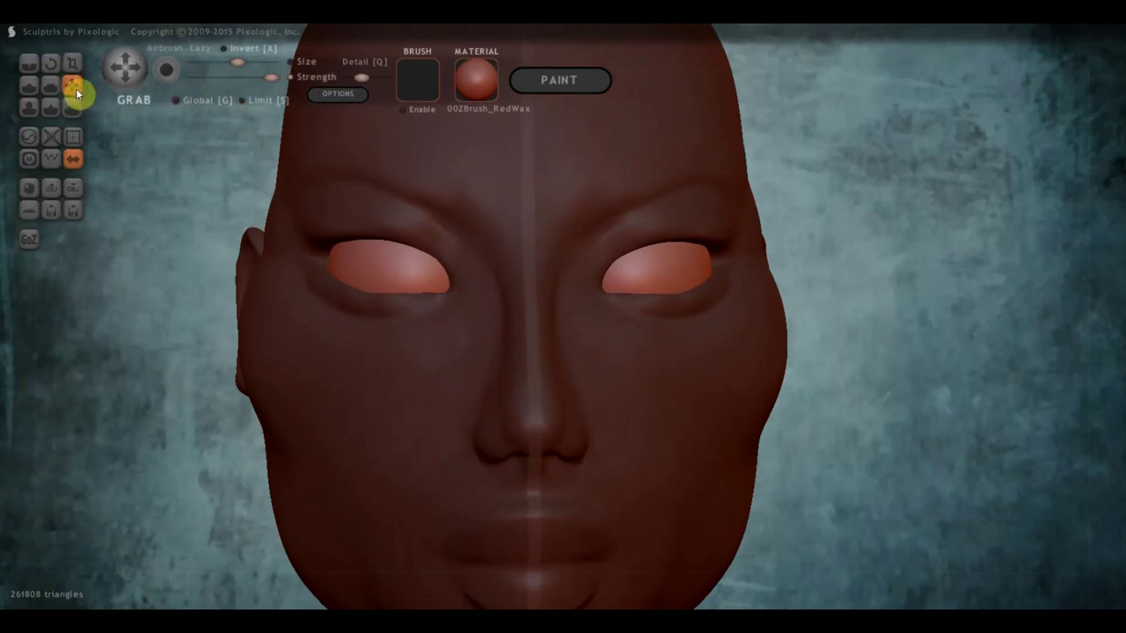
- Sculpt a raised iris on the left eyeball with Draw, shrinking the brush for finer pupil detail
left_click(31, 82)
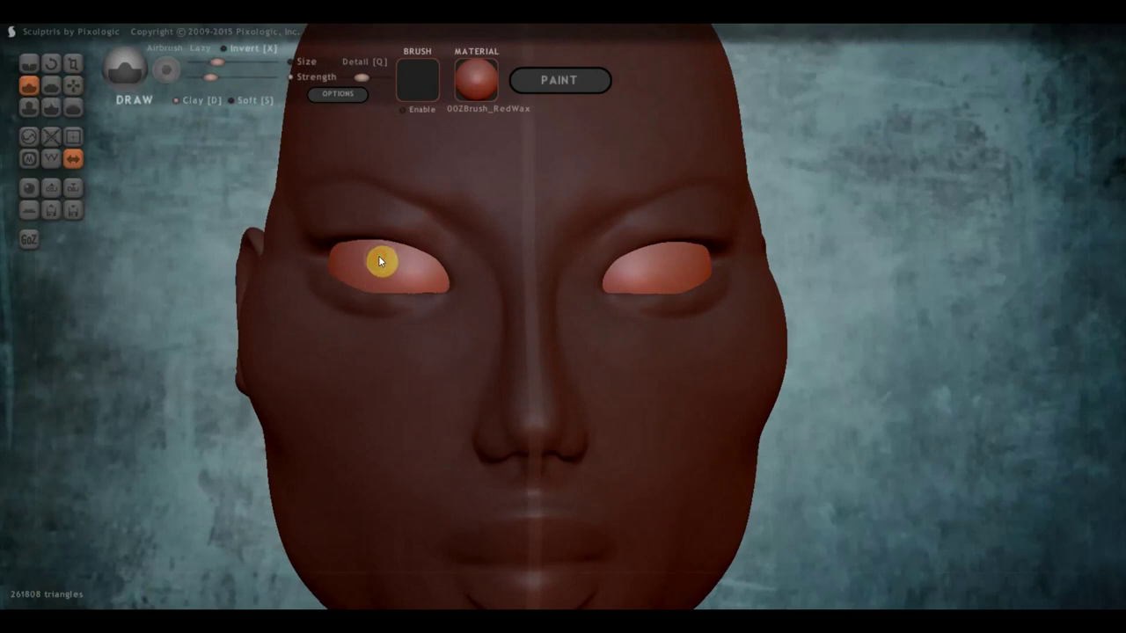
mouse_move(380, 261)
left_mouse_down()
mouse_move(396, 279)
mouse_move(392, 264)
mouse_move(381, 269)
mouse_move(400, 261)
mouse_move(385, 257)
mouse_move(396, 269)
mouse_move(392, 257)
left_mouse_up()
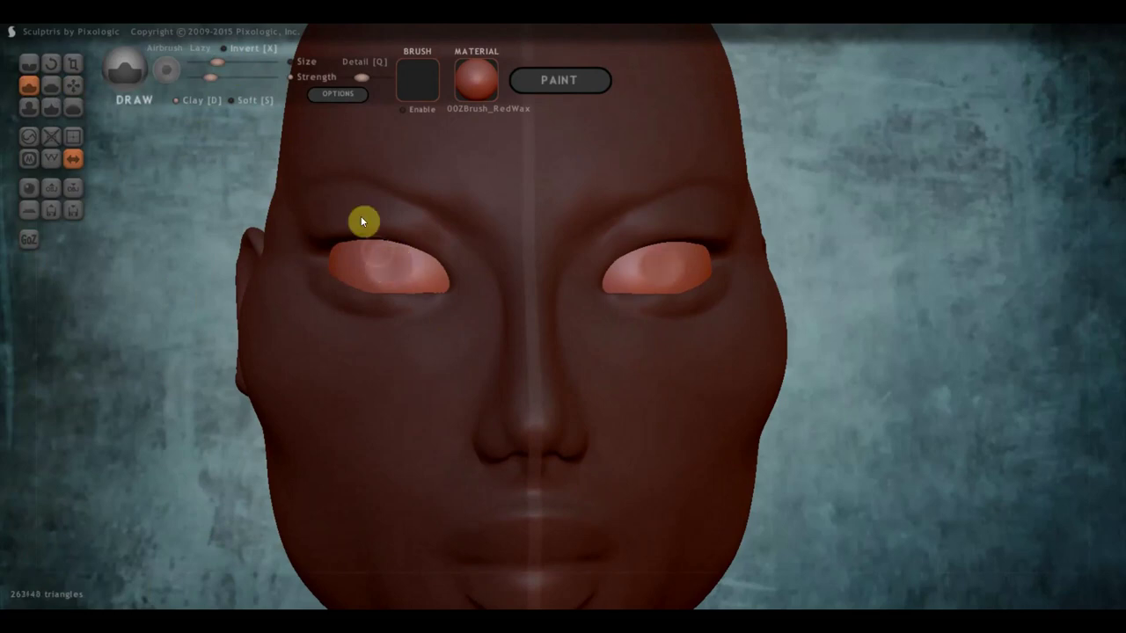
mouse_move(391, 278)
left_mouse_down()
mouse_move(382, 257)
mouse_move(402, 265)
mouse_move(401, 256)
mouse_move(387, 264)
left_mouse_up()
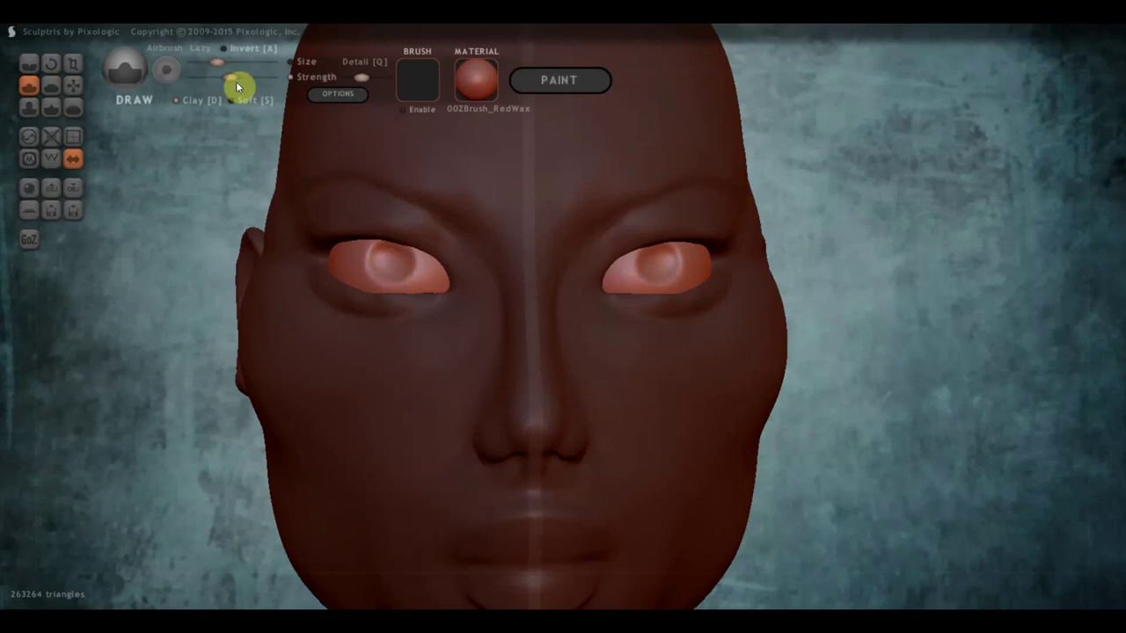
left_click_drag(218, 64, 210, 63)
mouse_move(391, 260)
left_mouse_down()
mouse_move(394, 270)
mouse_move(392, 257)
left_mouse_up()
scroll(450, 330, "down", 2)
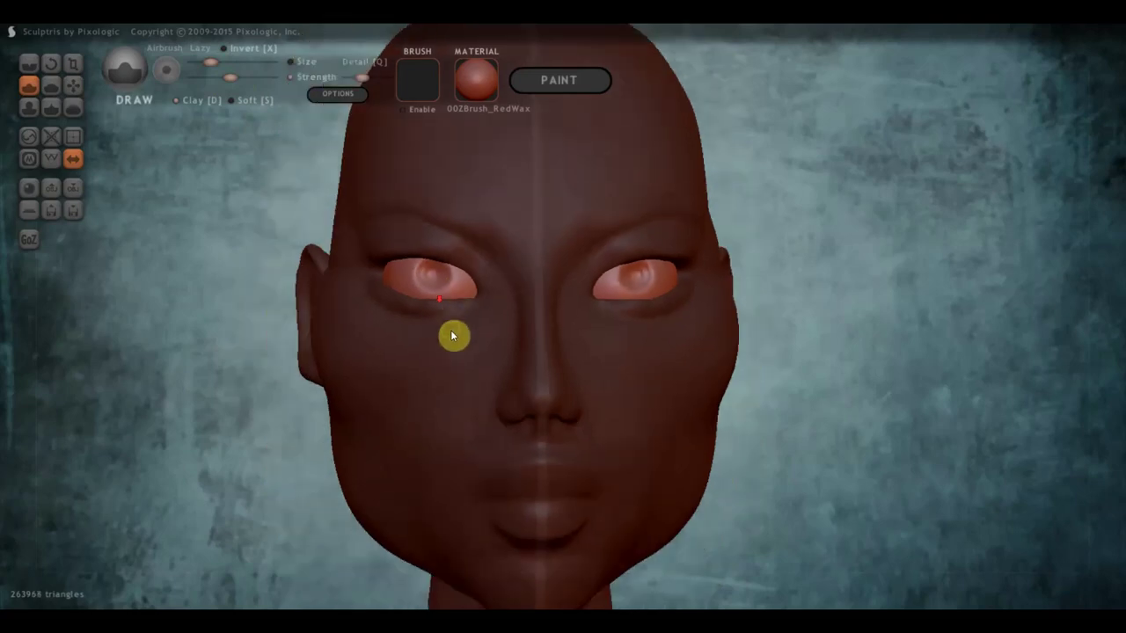
scroll(636, 376, "down", 2)
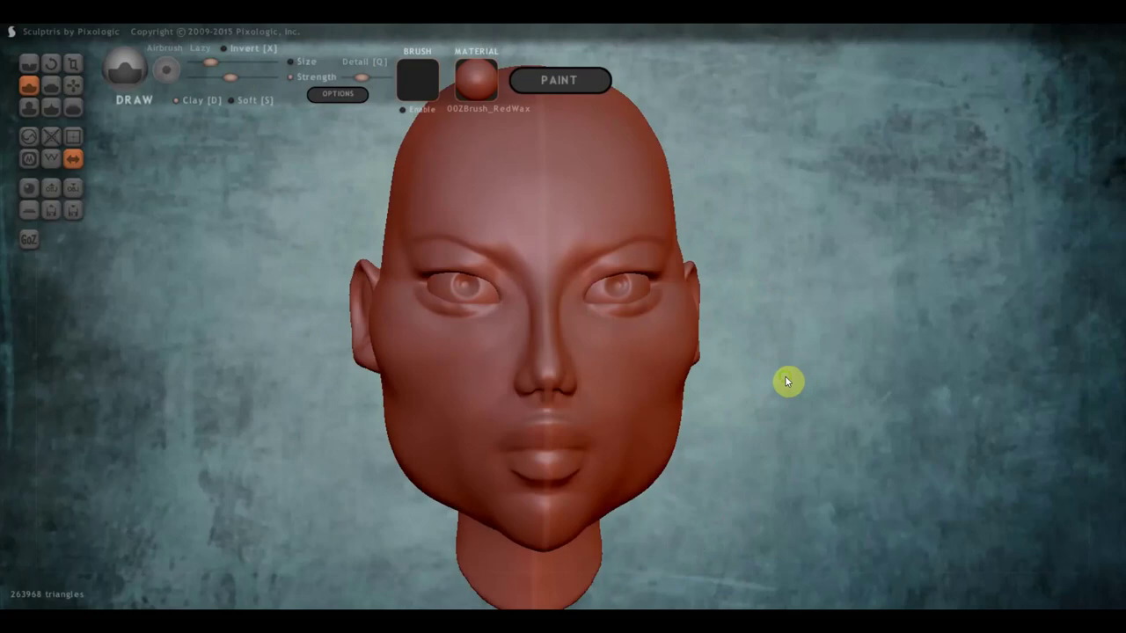
- Deselect the eyeballs, switch to the Grab tool (G), and turn the head to a front view
left_click_drag(785, 375, 776, 372)
mouse_move(791, 414)
left_mouse_down()
mouse_move(769, 393)
mouse_move(806, 422)
mouse_move(727, 413)
mouse_move(708, 454)
mouse_move(586, 440)
mouse_move(545, 417)
mouse_move(628, 423)
mouse_move(668, 460)
mouse_move(660, 437)
mouse_move(695, 512)
mouse_move(711, 507)
left_mouse_up()
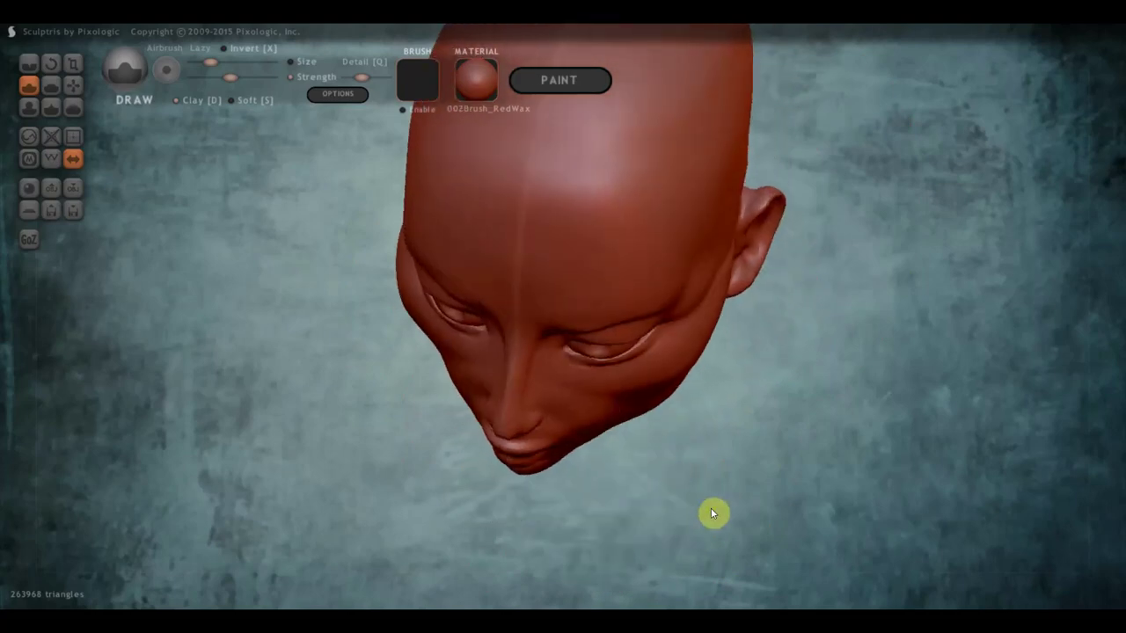
key("g")
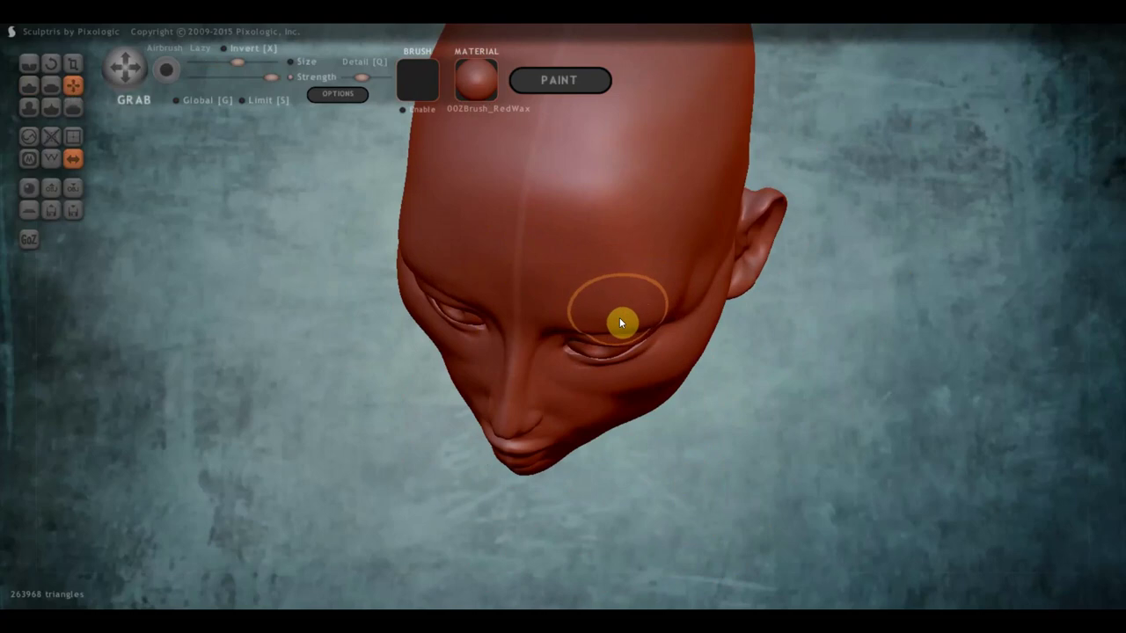
mouse_move(657, 316)
right_mouse_down()
mouse_move(765, 239)
mouse_move(810, 368)
mouse_move(789, 294)
mouse_move(811, 353)
mouse_move(817, 408)
mouse_move(815, 428)
mouse_move(759, 350)
mouse_move(772, 390)
mouse_move(751, 419)
right_mouse_up()
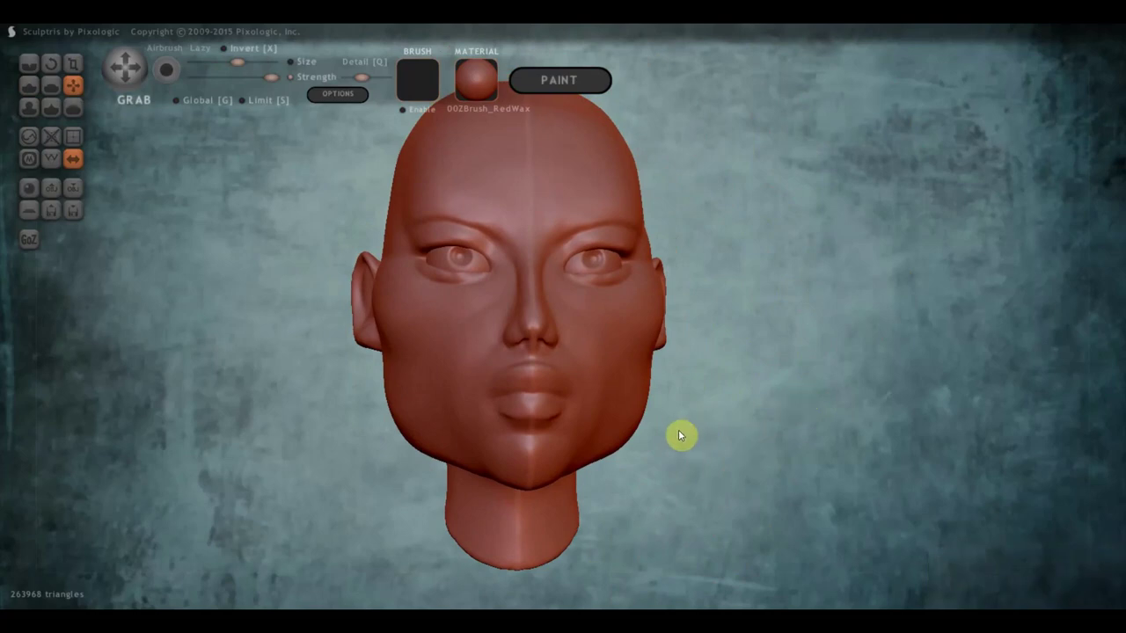
scroll(678, 433, "down", 3)
mouse_move(661, 452)
right_mouse_down()
mouse_move(924, 460)
mouse_move(778, 429)
mouse_move(911, 443)
right_mouse_up()
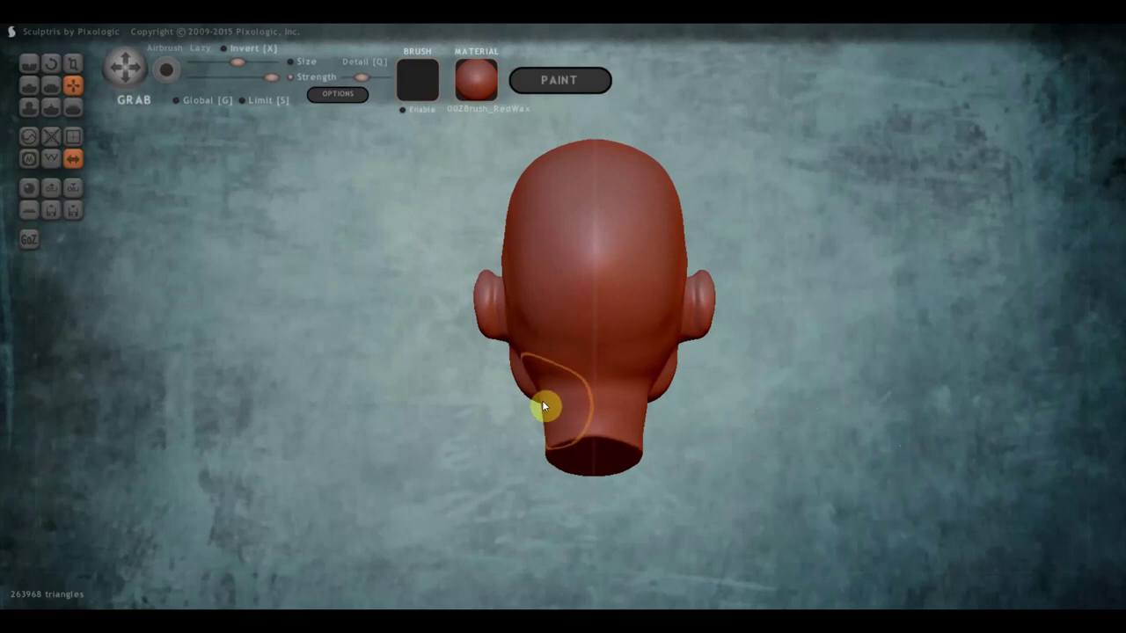
scroll(512, 404, "up", 3)
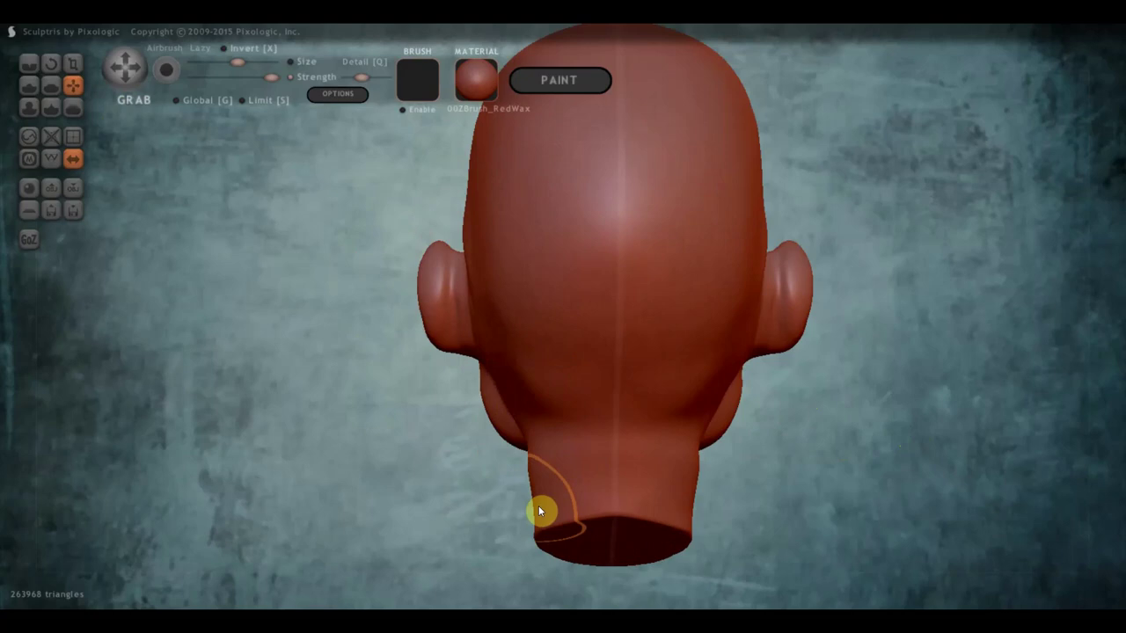
scroll(545, 497, "down", 2)
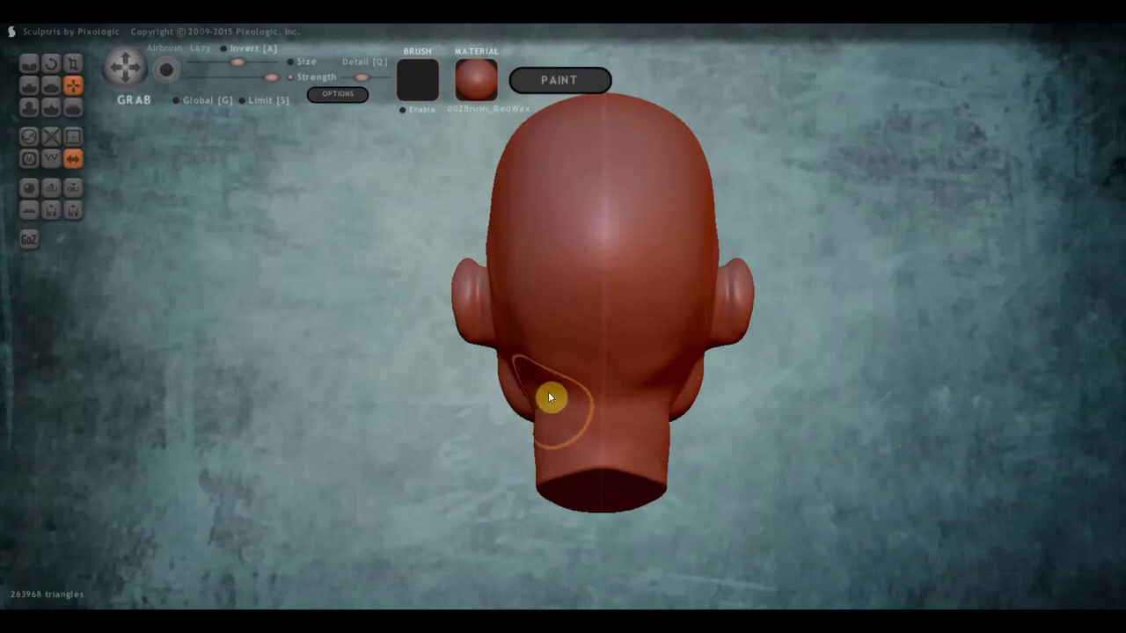
mouse_move(533, 431)
left_mouse_down()
mouse_move(396, 435)
mouse_move(416, 414)
mouse_move(531, 425)
mouse_move(350, 430)
left_mouse_up()
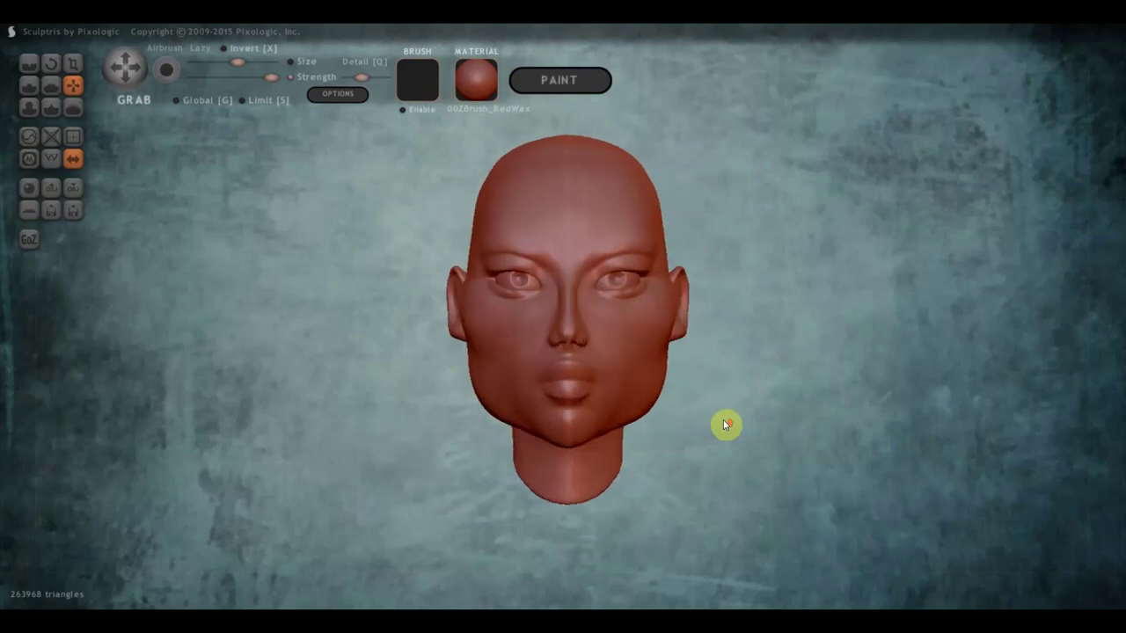
scroll(727, 426, "up", 2)
scroll(790, 396, "up", 1)
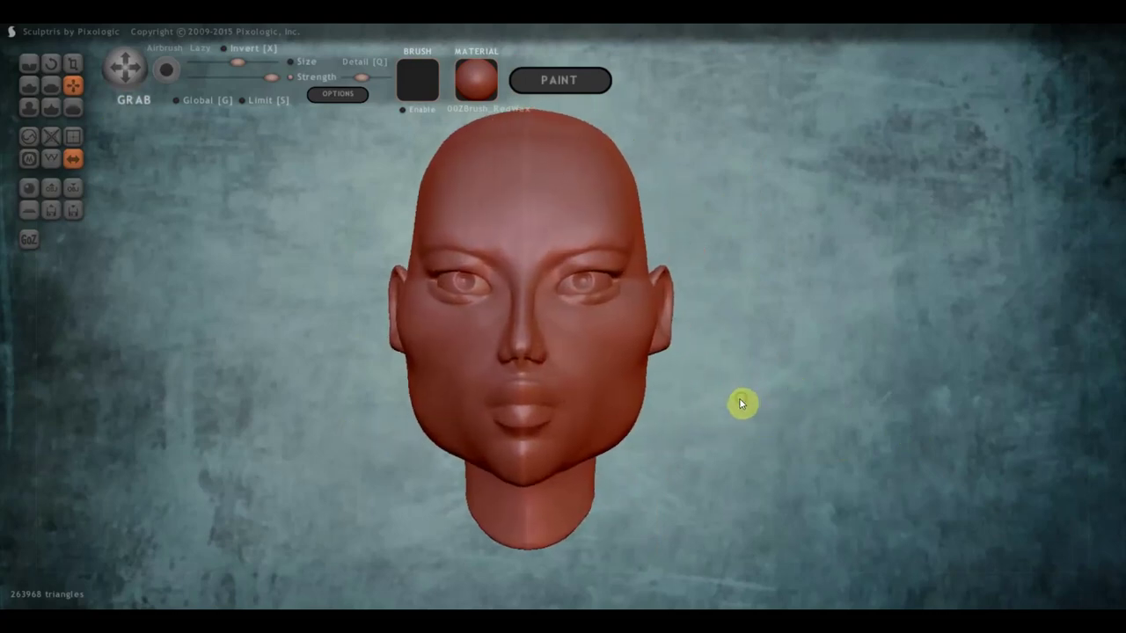
scroll(761, 403, "up", 1)
scroll(760, 407, "down", 1)
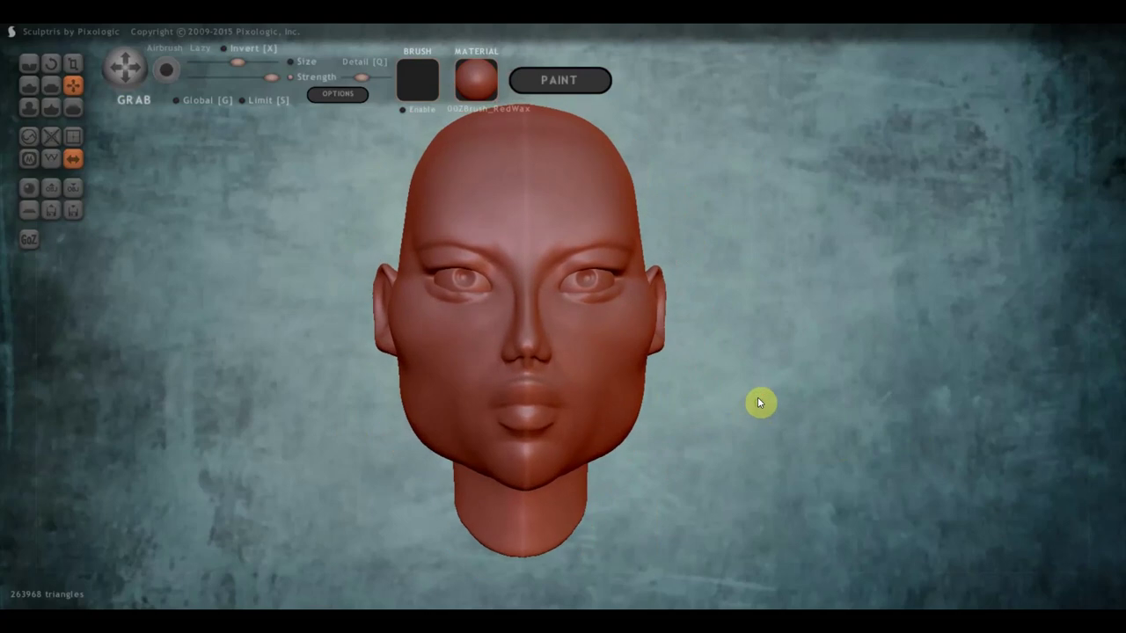